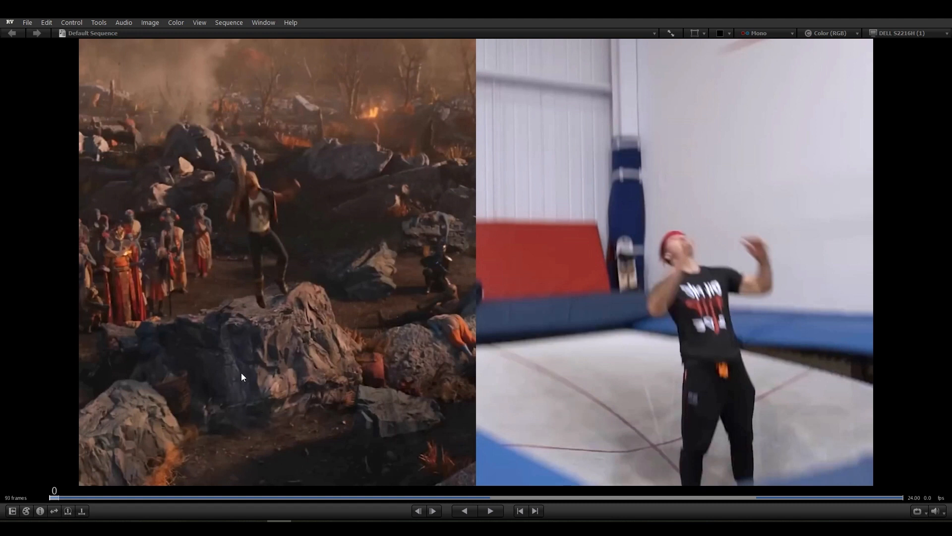
Play the side-by-side reference sequence with pauses through the flip and landing, and return to frame 1.
{"action": "left_click", "coordinate": [488, 510]}
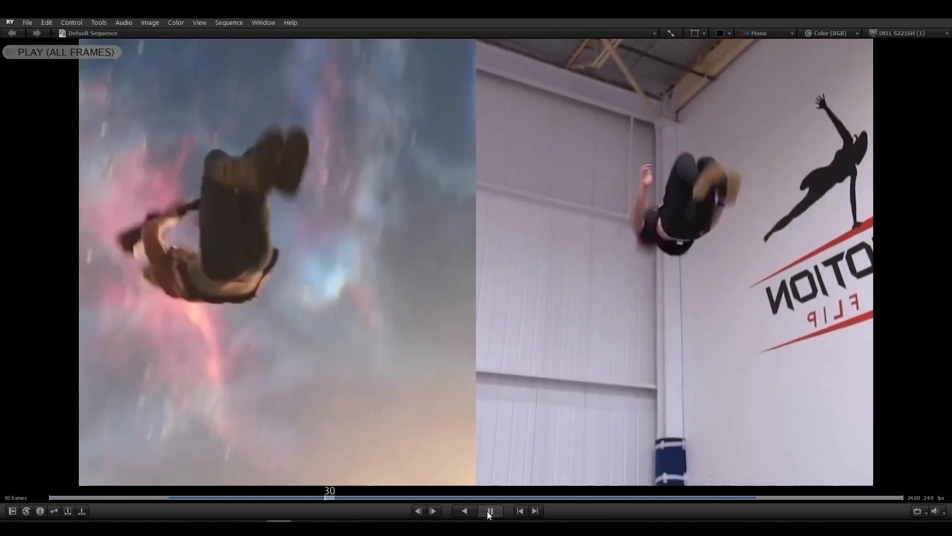
{"action": "left_click", "coordinate": [487, 511]}
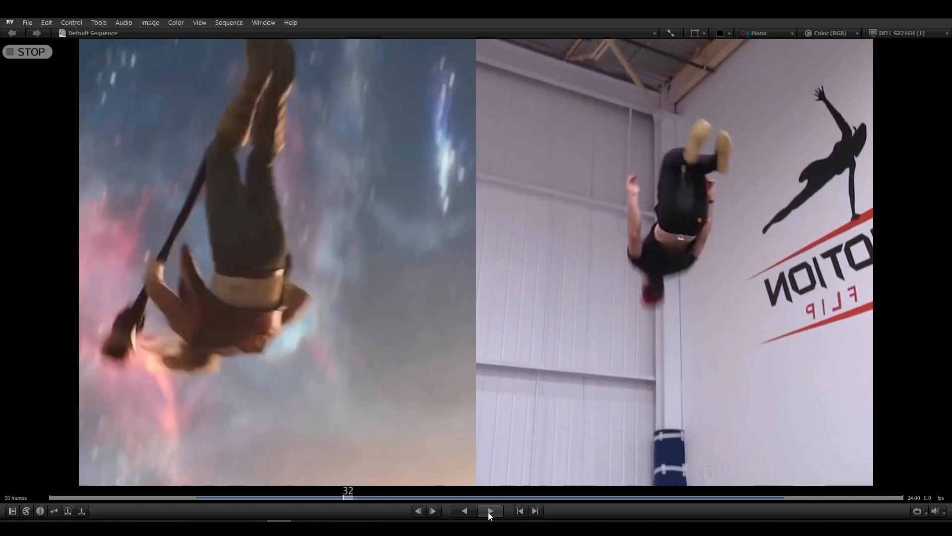
{"action": "left_click", "coordinate": [488, 512]}
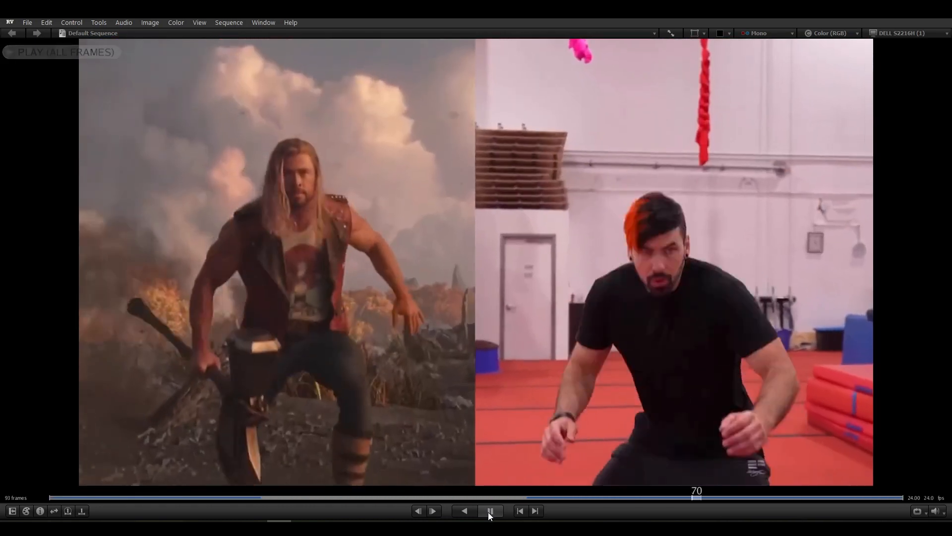
{"action": "left_click", "coordinate": [488, 512]}
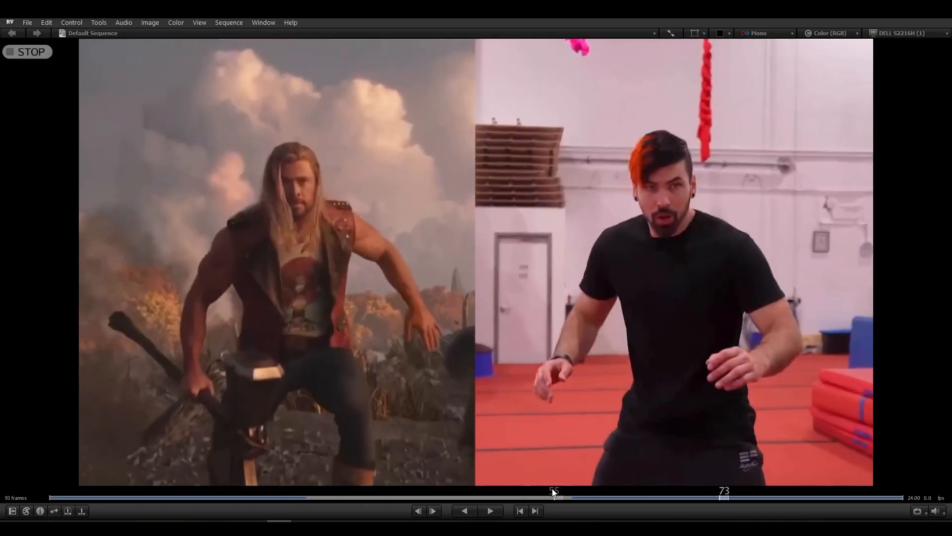
{"action": "left_click", "coordinate": [66, 495]}
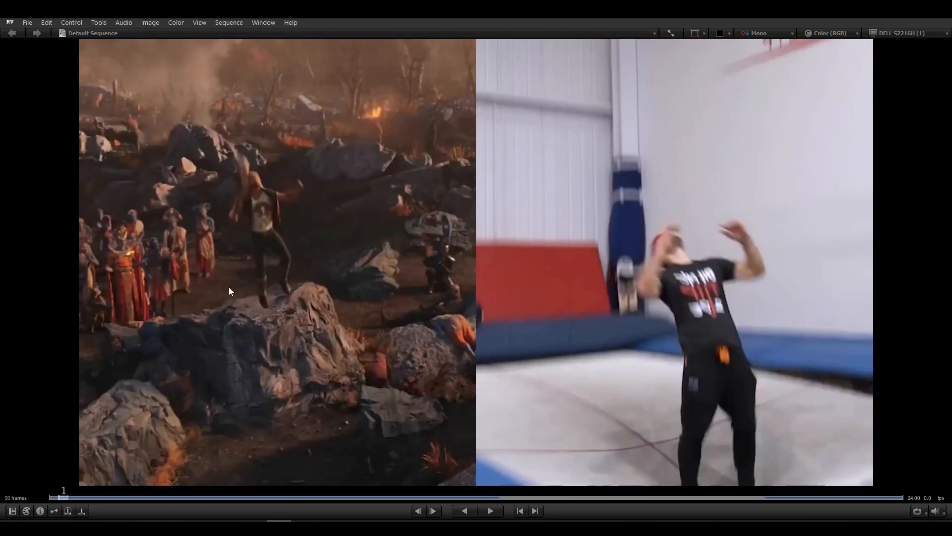
Replay the reference from the takeoff, pausing to examine the body poses during the flip.
{"action": "key", "text": "space"}
{"action": "key", "text": "space"}
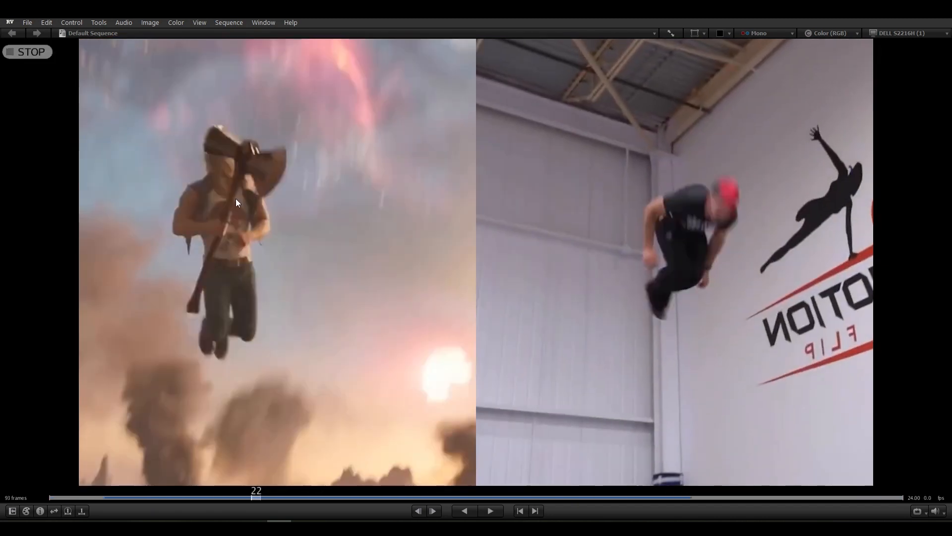
{"action": "key", "text": "space"}
{"action": "key", "text": "space"}
{"action": "key", "text": "space"}
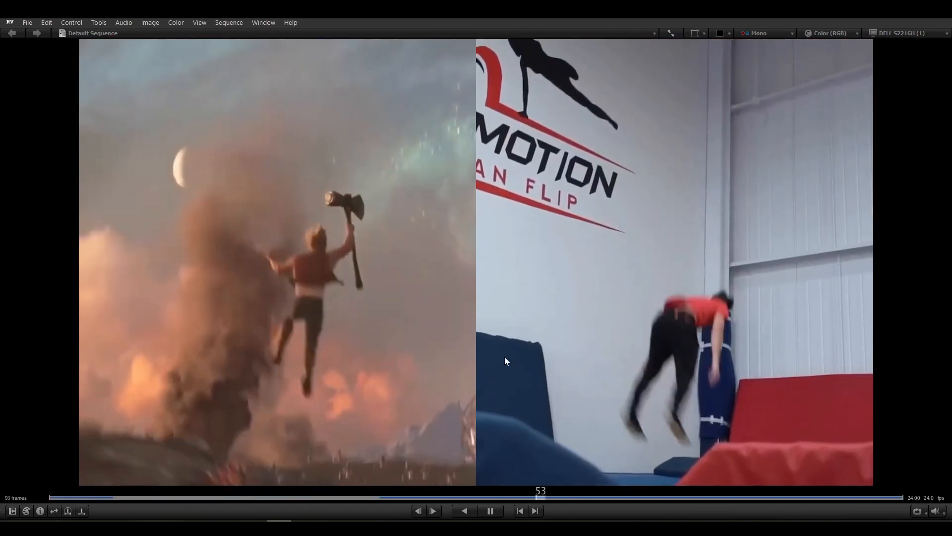
{"action": "key", "text": "space"}
Scrub through the whole reference sequence, stop at frame 70, and reduce the viewer to a floating window moved aside.
{"action": "left_click_drag", "start_coordinate": [643, 496], "coordinate": [898, 496]}
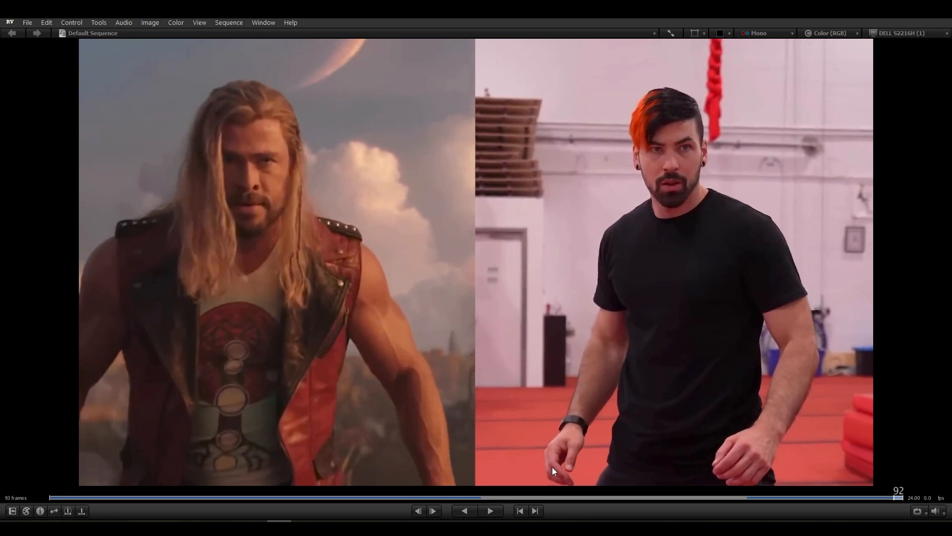
{"action": "left_click_drag", "start_coordinate": [168, 497], "coordinate": [862, 494]}
{"action": "left_click", "coordinate": [60, 497]}
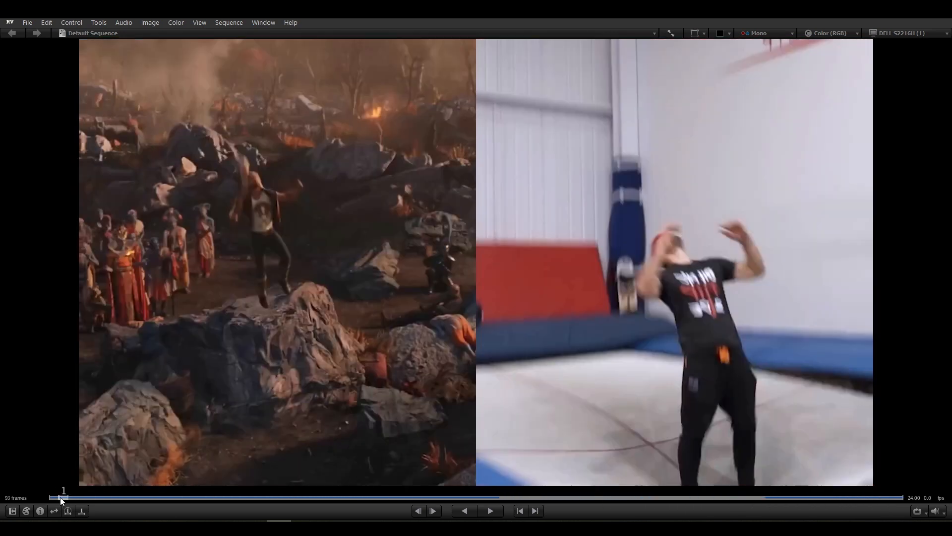
{"action": "left_click_drag", "start_coordinate": [60, 497], "coordinate": [698, 500]}
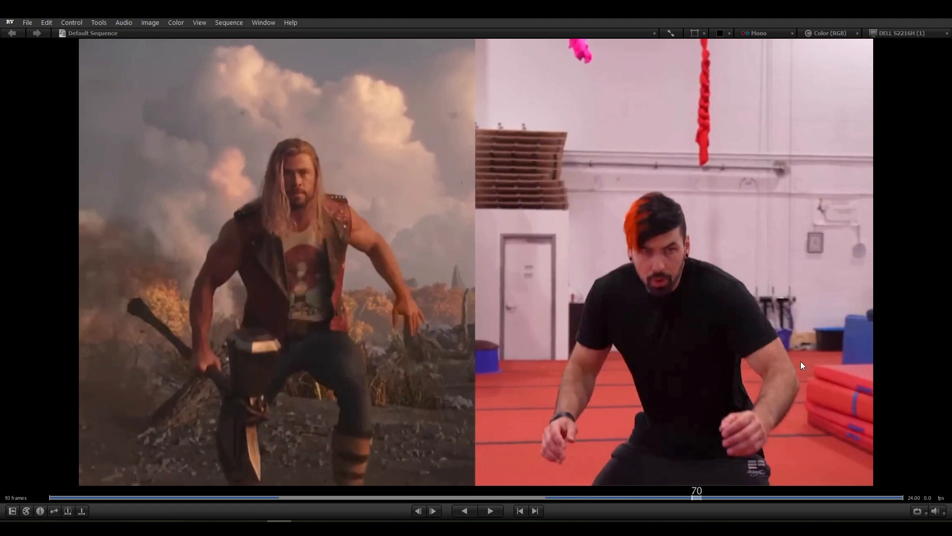
{"action": "key", "text": "super+Down"}
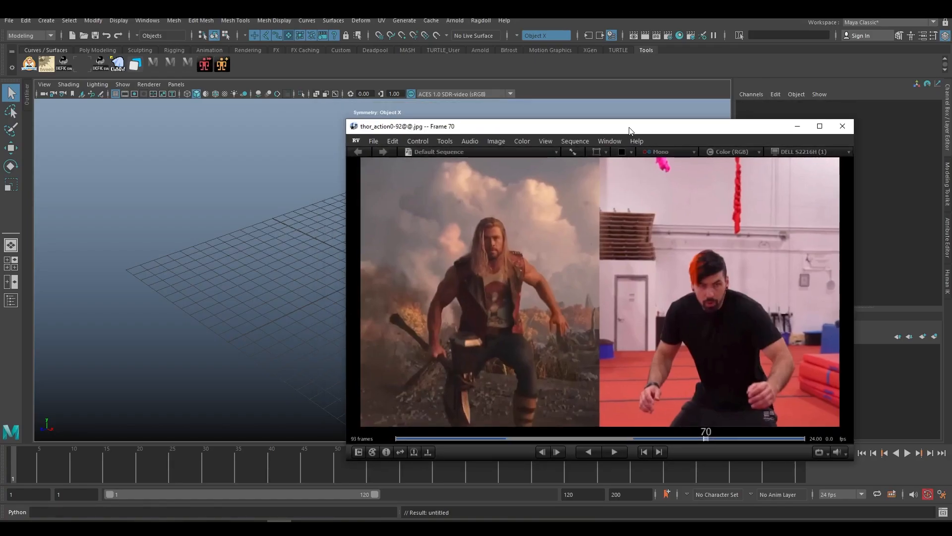
{"action": "left_click_drag", "start_coordinate": [630, 130], "coordinate": [737, 132]}
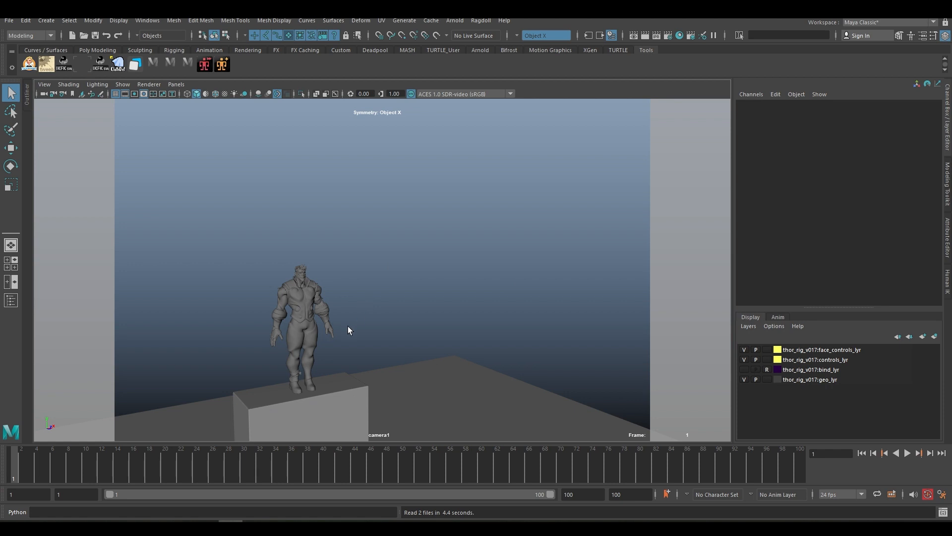
In Maya, select the Thor rig's left leg IK control and change the view from camera1 to the perspective camera.
{"action": "left_click", "coordinate": [314, 356]}
{"action": "left_click", "coordinate": [358, 361]}
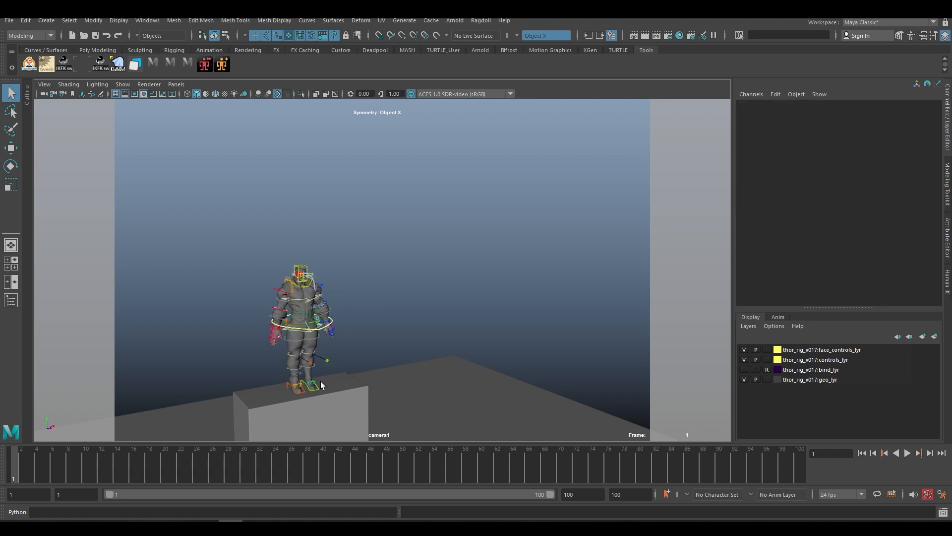
{"action": "left_click", "coordinate": [317, 388]}
{"action": "key", "text": "space"}
{"action": "left_click_drag", "start_coordinate": [479, 283], "coordinate": [481, 248]}
Examine the Thor rig's body and its animation controls from the front and the side.
{"action": "right_click_drag", "start_coordinate": [476, 266], "coordinate": [282, 234], "text": "alt"}
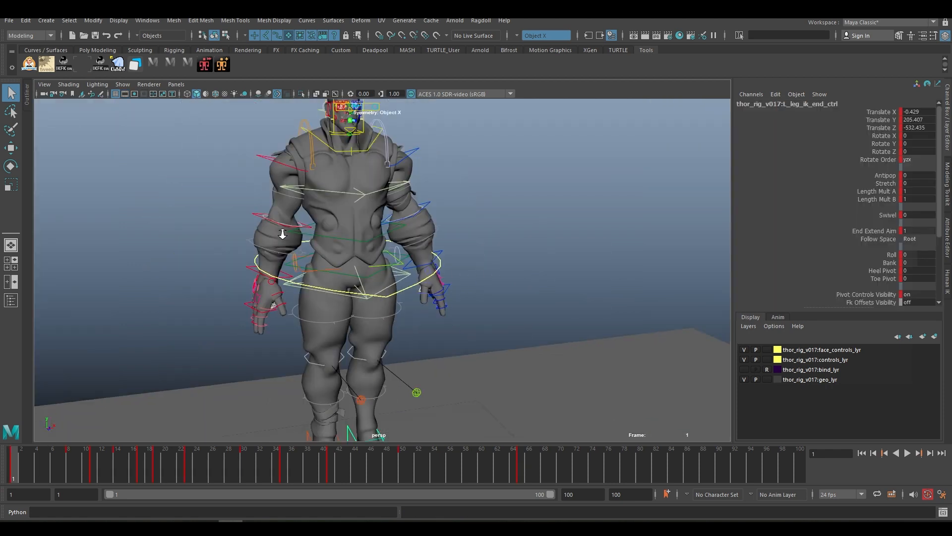
{"action": "left_click_drag", "start_coordinate": [446, 278], "coordinate": [425, 265], "text": "alt"}
{"action": "middle_click_drag", "start_coordinate": [425, 265], "coordinate": [451, 260], "text": "alt"}
{"action": "left_click_drag", "start_coordinate": [387, 263], "coordinate": [454, 262], "text": "alt"}
{"action": "middle_click_drag", "start_coordinate": [455, 258], "coordinate": [469, 300], "text": "alt"}
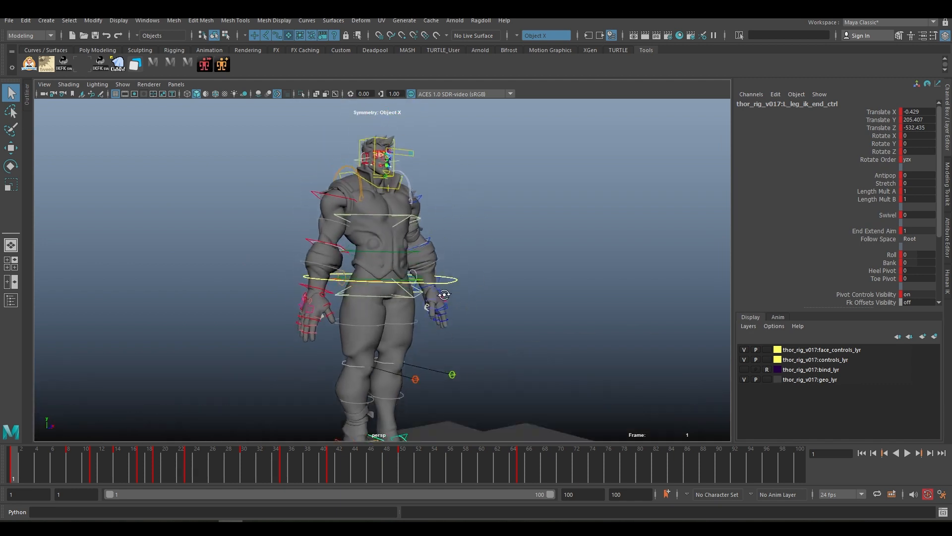
{"action": "left_click_drag", "start_coordinate": [468, 299], "coordinate": [434, 283], "text": "alt"}
{"action": "middle_click_drag", "start_coordinate": [451, 293], "coordinate": [481, 277], "text": "alt"}
{"action": "left_click_drag", "start_coordinate": [480, 277], "coordinate": [453, 270], "text": "alt"}
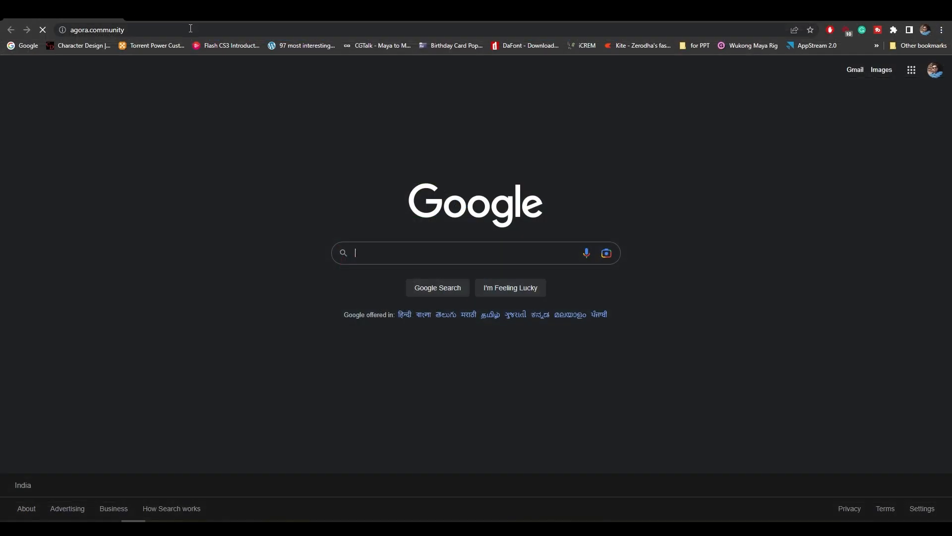
Switch to the browser, open the assets on agora.community, filter by the Character category, and find the Thor rig.
{"action": "key", "text": "Return"}
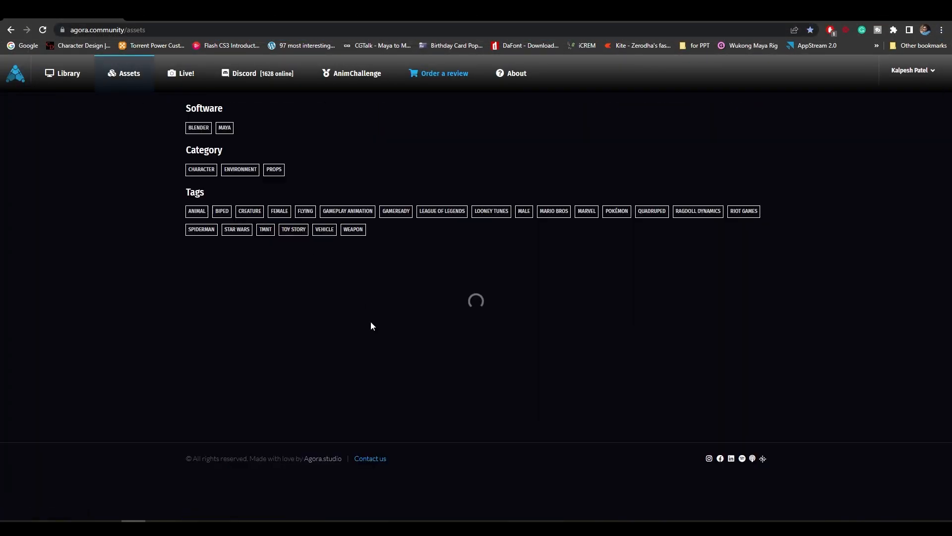
{"action": "left_click", "coordinate": [198, 170]}
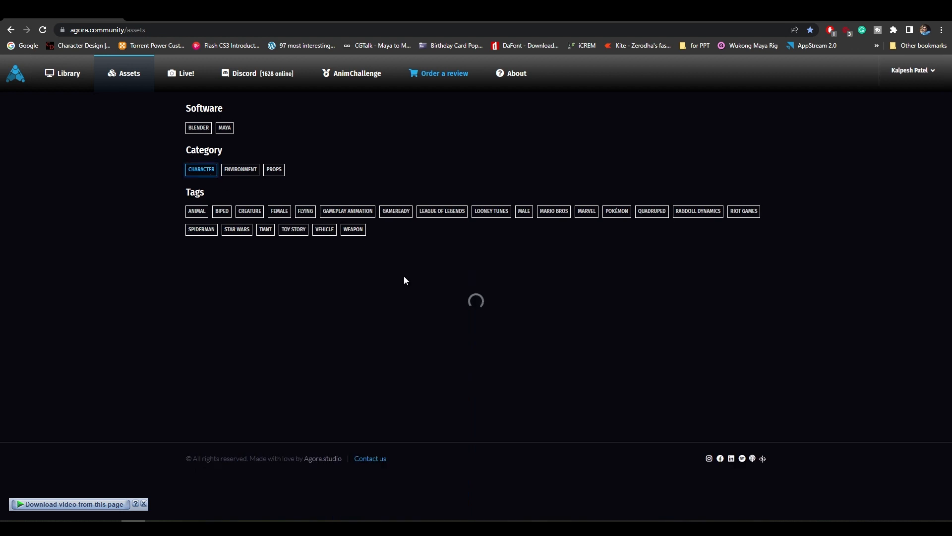
{"action": "scroll", "coordinate": [675, 357], "scroll_direction": "down", "scroll_amount": 6}
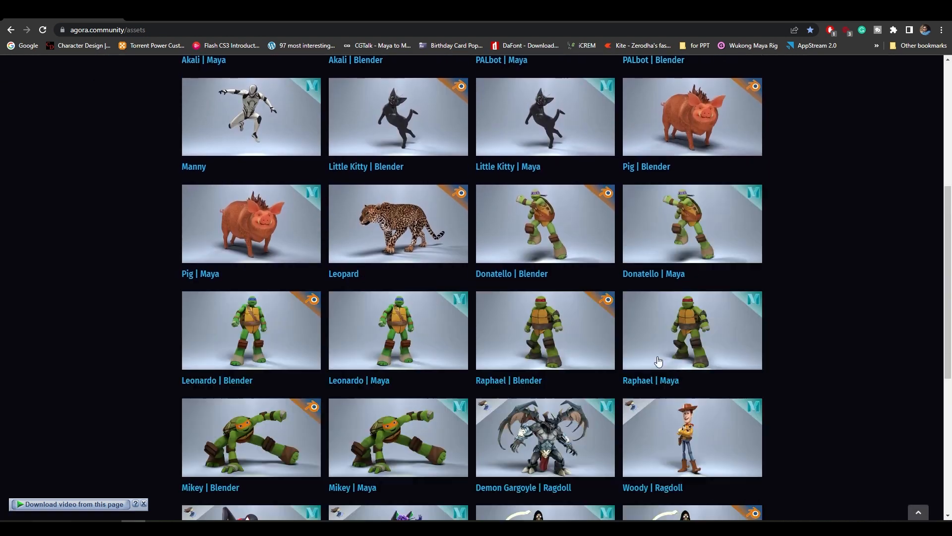
{"action": "scroll", "coordinate": [541, 380], "scroll_direction": "down", "scroll_amount": 6}
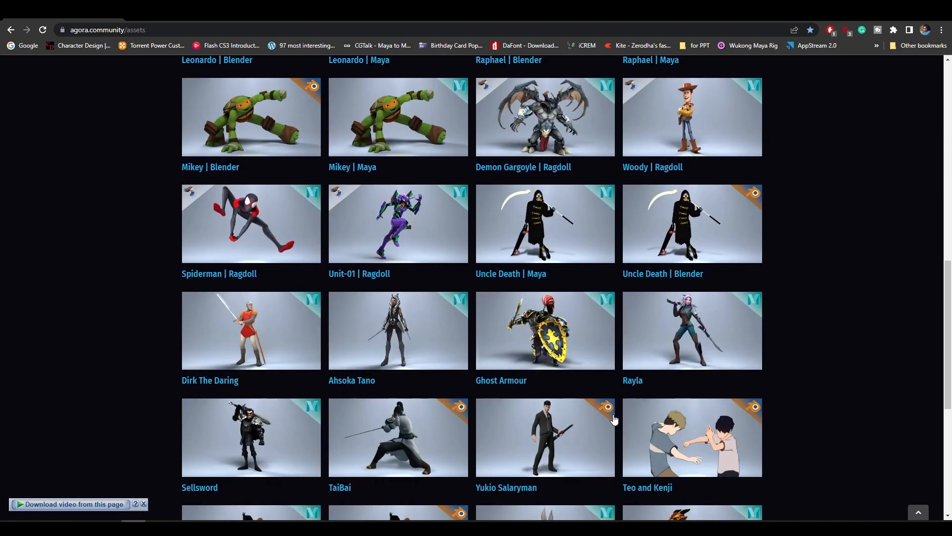
{"action": "scroll", "coordinate": [615, 420], "scroll_direction": "down", "scroll_amount": 12}
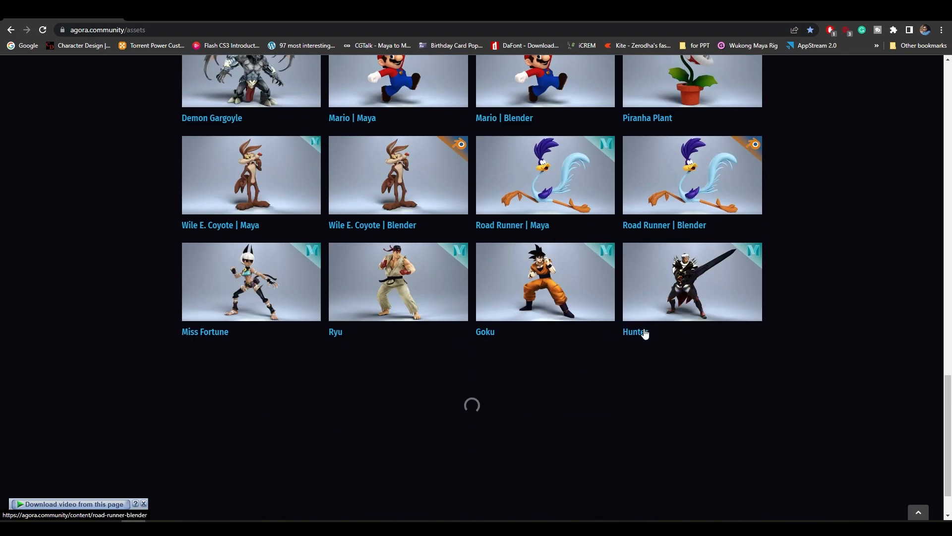
{"action": "scroll", "coordinate": [645, 330], "scroll_direction": "down", "scroll_amount": 7}
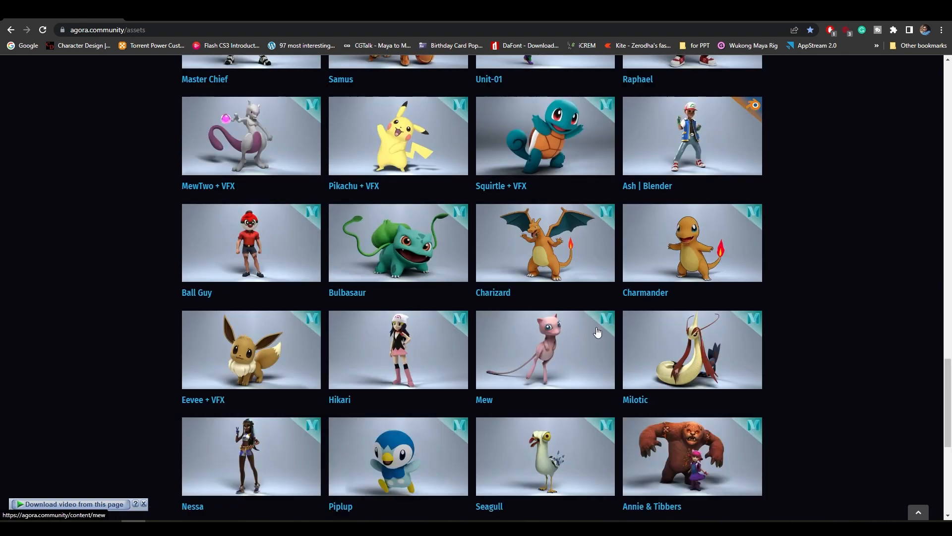
{"action": "scroll", "coordinate": [598, 332], "scroll_direction": "down", "scroll_amount": 6}
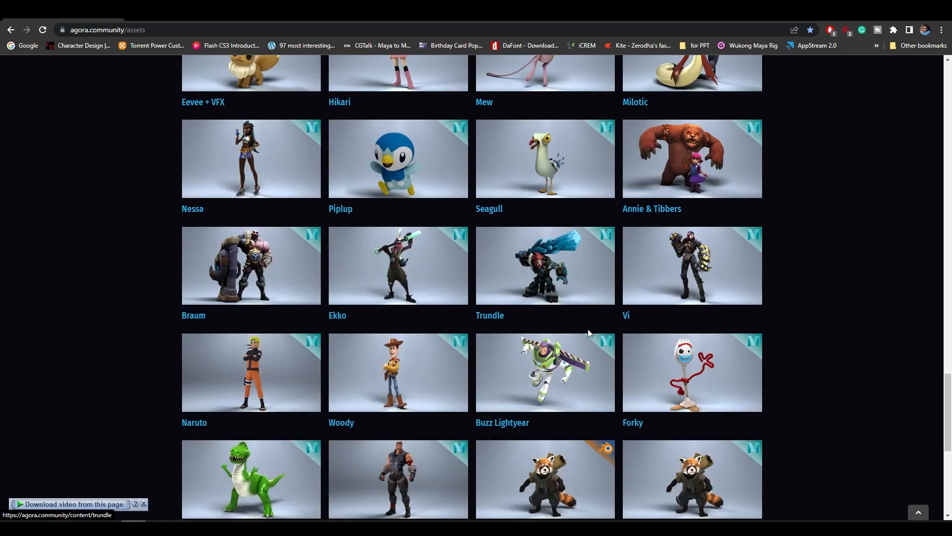
{"action": "scroll", "coordinate": [379, 326], "scroll_direction": "down", "scroll_amount": 3}
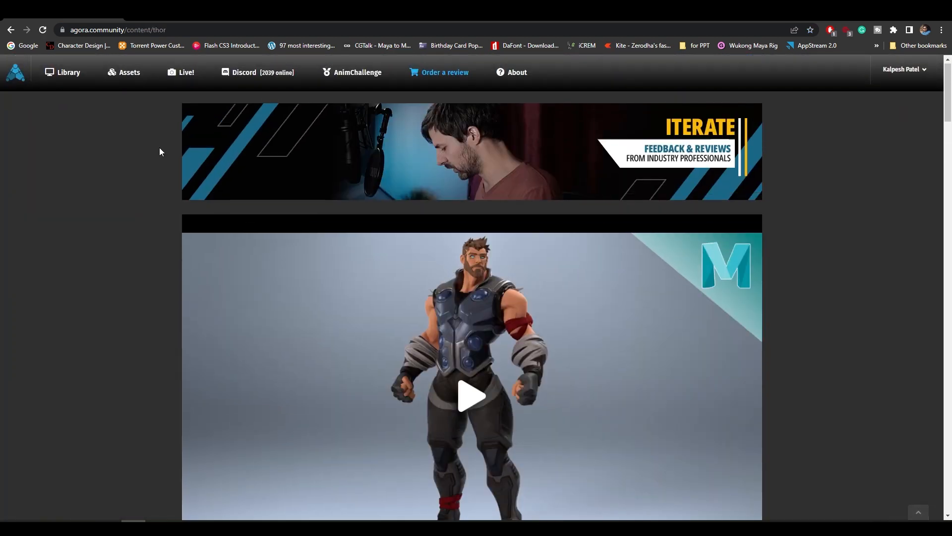
Return to the full asset library and browse the available rigs and props.
{"action": "left_click", "coordinate": [128, 74]}
{"action": "scroll", "coordinate": [437, 323], "scroll_direction": "down", "scroll_amount": 4}
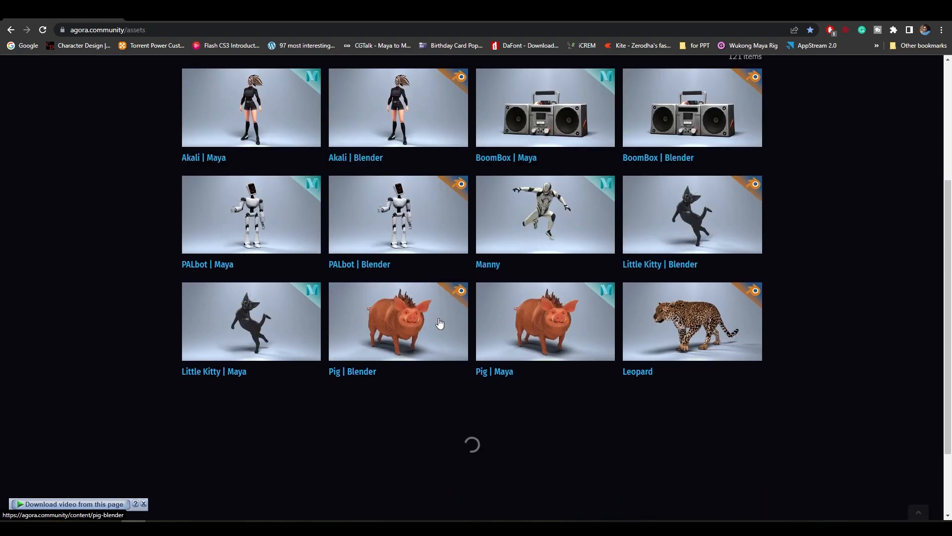
{"action": "scroll", "coordinate": [439, 323], "scroll_direction": "down", "scroll_amount": 9}
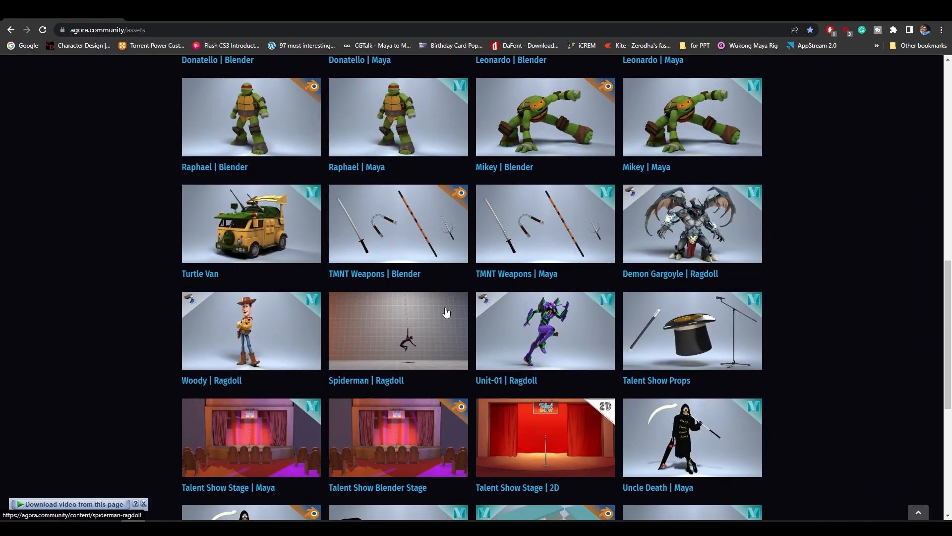
{"action": "scroll", "coordinate": [478, 407], "scroll_direction": "down", "scroll_amount": 1}
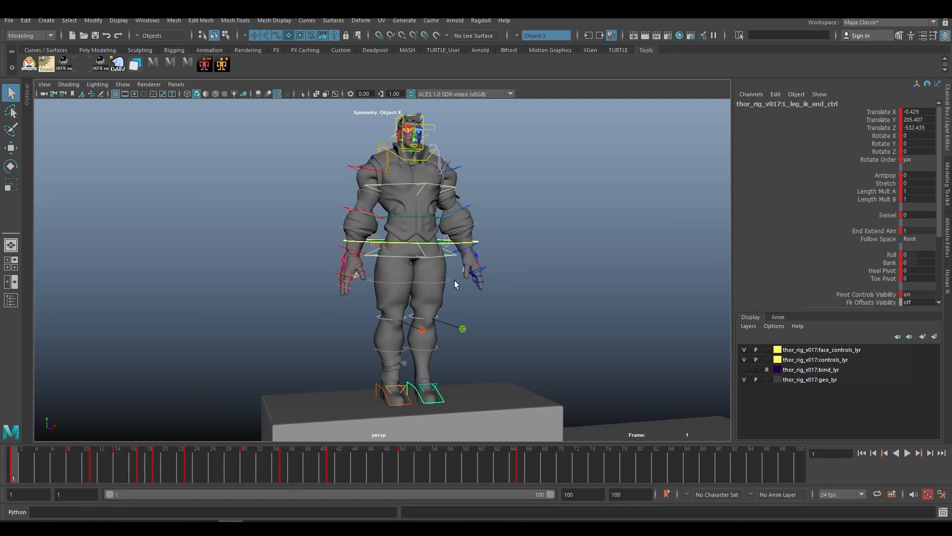
Switch back to Maya and select the Thor rig's cog control at the waist.
{"action": "left_click_drag", "start_coordinate": [455, 281], "coordinate": [466, 276], "text": "alt"}
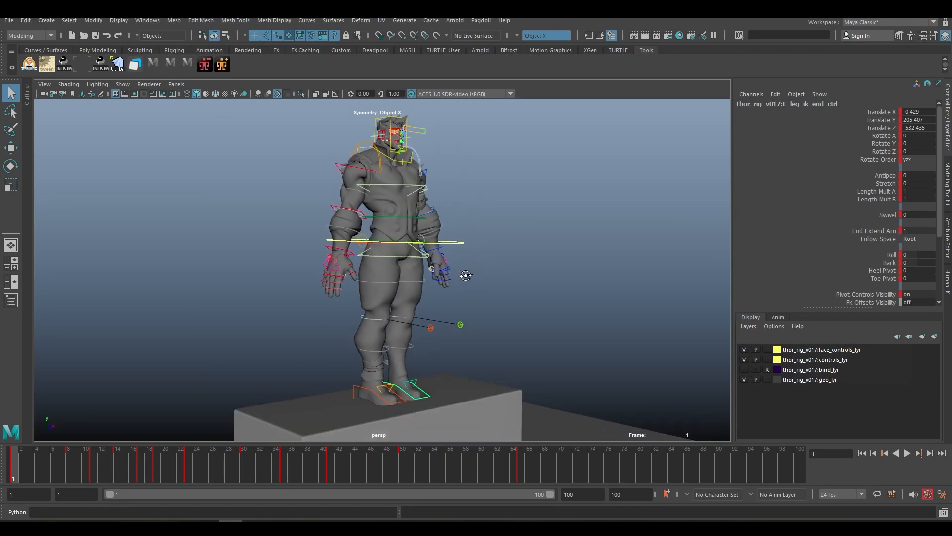
{"action": "middle_click_drag", "start_coordinate": [466, 276], "coordinate": [472, 294], "text": "alt"}
{"action": "right_click_drag", "start_coordinate": [472, 294], "coordinate": [535, 298], "text": "alt"}
{"action": "left_click_drag", "start_coordinate": [536, 298], "coordinate": [495, 305], "text": "alt"}
{"action": "right_click_drag", "start_coordinate": [496, 304], "coordinate": [436, 303], "text": "alt"}
{"action": "left_click_drag", "start_coordinate": [437, 303], "coordinate": [463, 298], "text": "alt"}
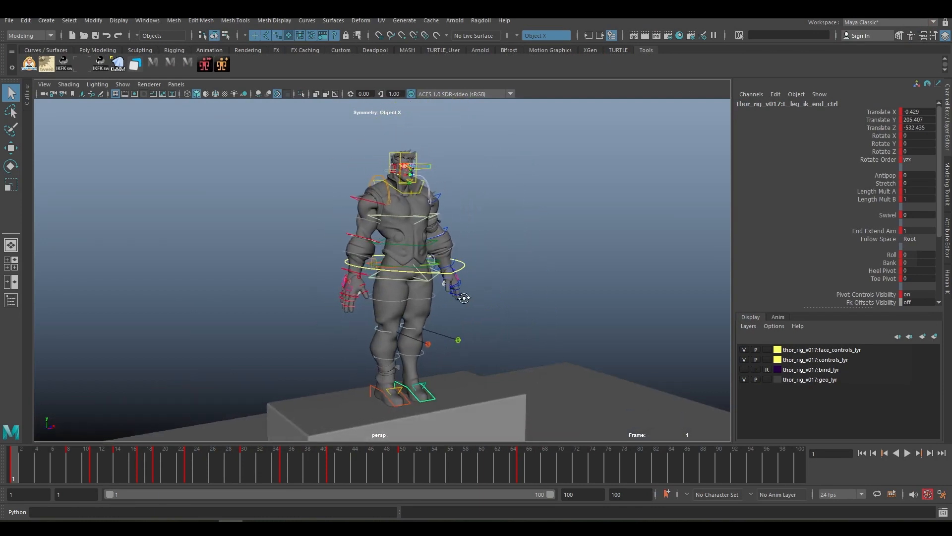
{"action": "right_click_drag", "start_coordinate": [441, 301], "coordinate": [474, 303], "text": "alt"}
{"action": "left_click", "coordinate": [499, 306]}
{"action": "left_click", "coordinate": [480, 266]}
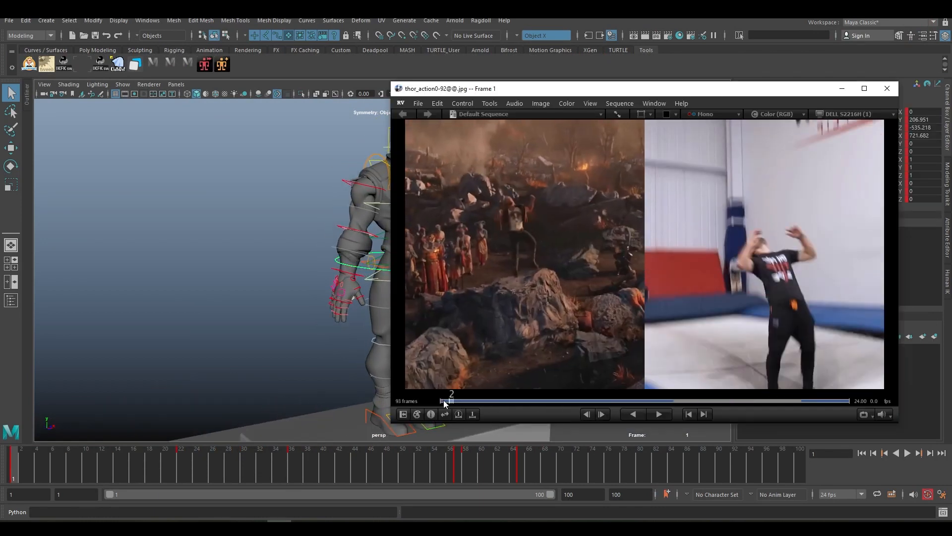
Scrub the reference from takeoff to landing, comparing the action with the rig standing on the block.
{"action": "left_click_drag", "start_coordinate": [443, 400], "coordinate": [728, 400]}
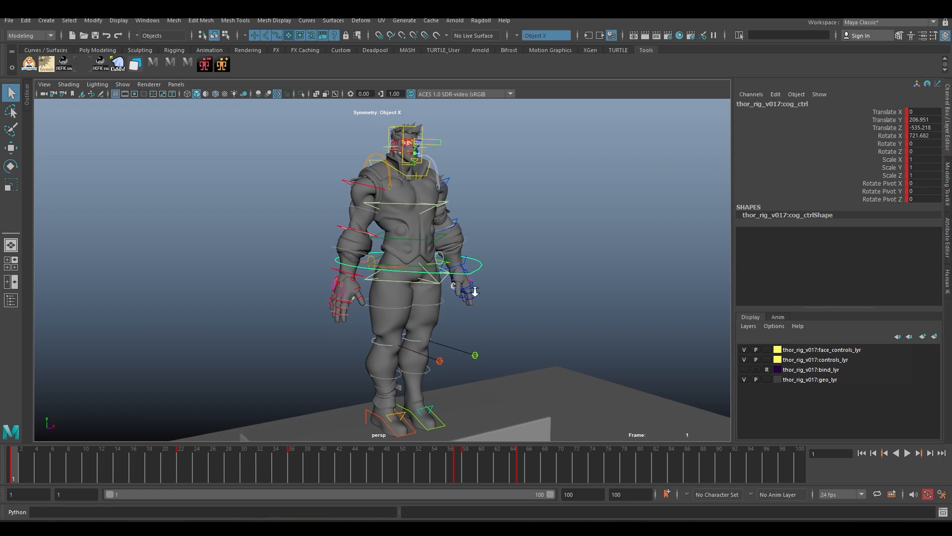
{"action": "right_click_drag", "start_coordinate": [475, 292], "coordinate": [406, 287], "text": "alt"}
{"action": "left_click_drag", "start_coordinate": [406, 287], "coordinate": [463, 251], "text": "alt"}
{"action": "right_click_drag", "start_coordinate": [464, 251], "coordinate": [400, 274], "text": "alt"}
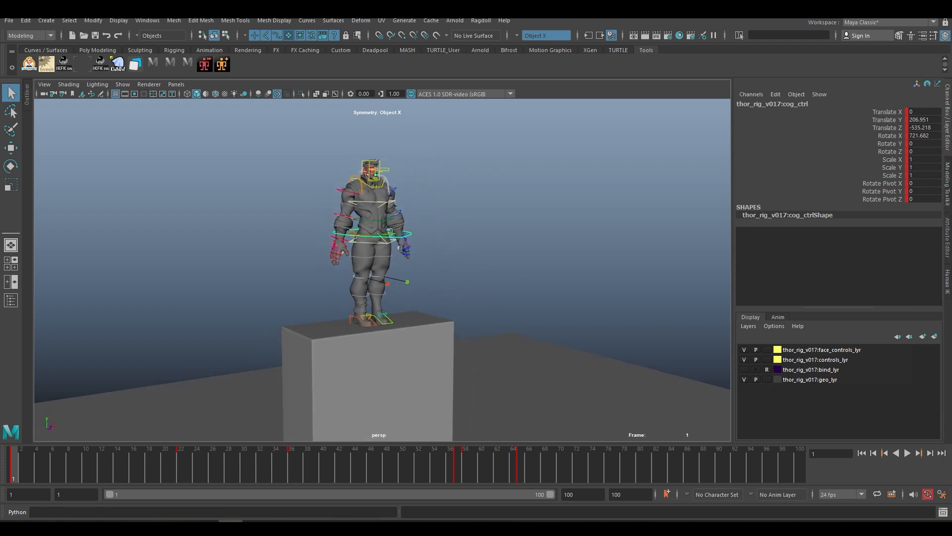
{"action": "left_click_drag", "start_coordinate": [951, 148], "coordinate": [635, 105]}
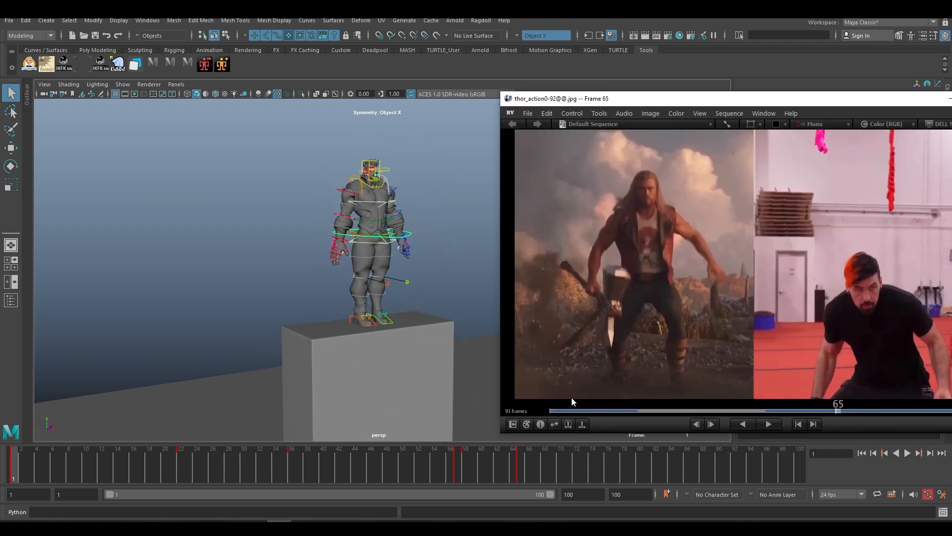
{"action": "left_click_drag", "start_coordinate": [571, 411], "coordinate": [823, 415]}
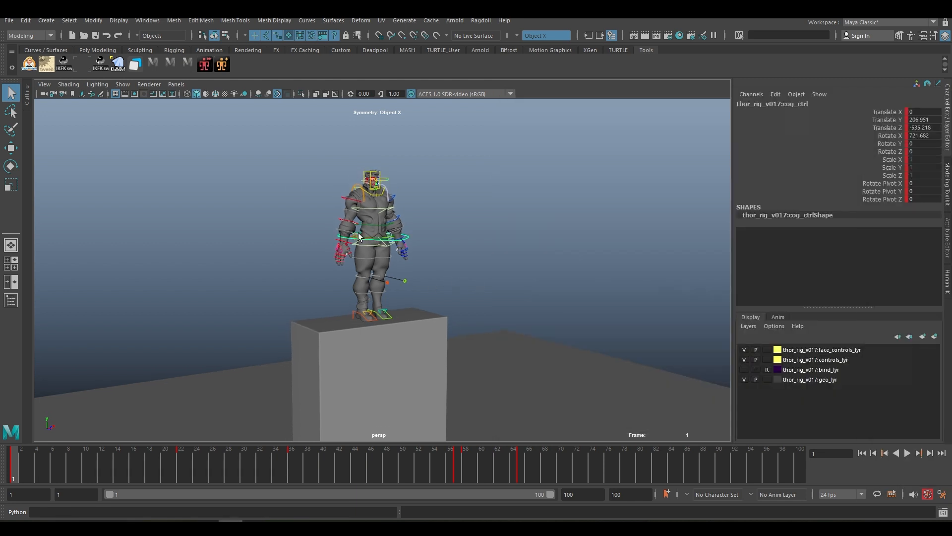
Look through camera1 and scrub the animation from frame 1 to frame 66.
{"action": "left_click", "coordinate": [180, 84]}
{"action": "mouse_move", "coordinate": [184, 96]}
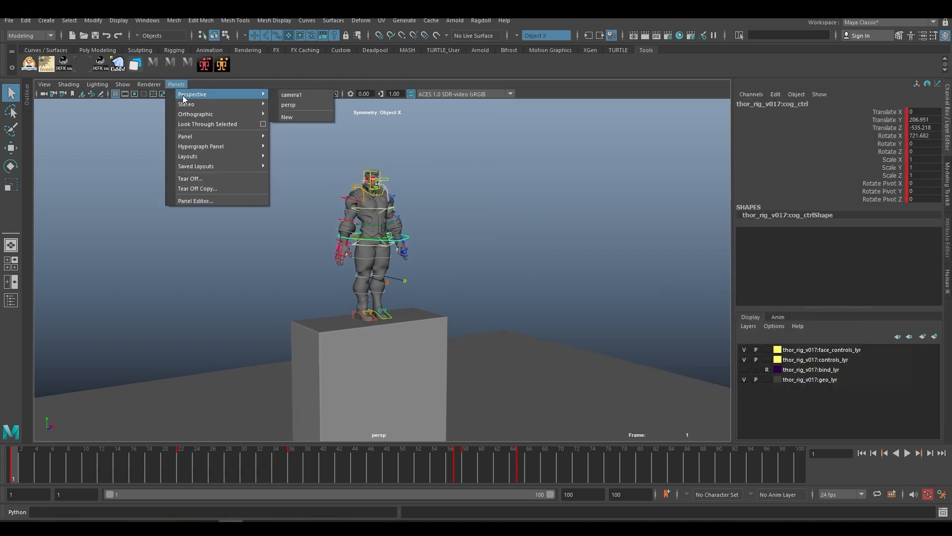
{"action": "left_click", "coordinate": [314, 97]}
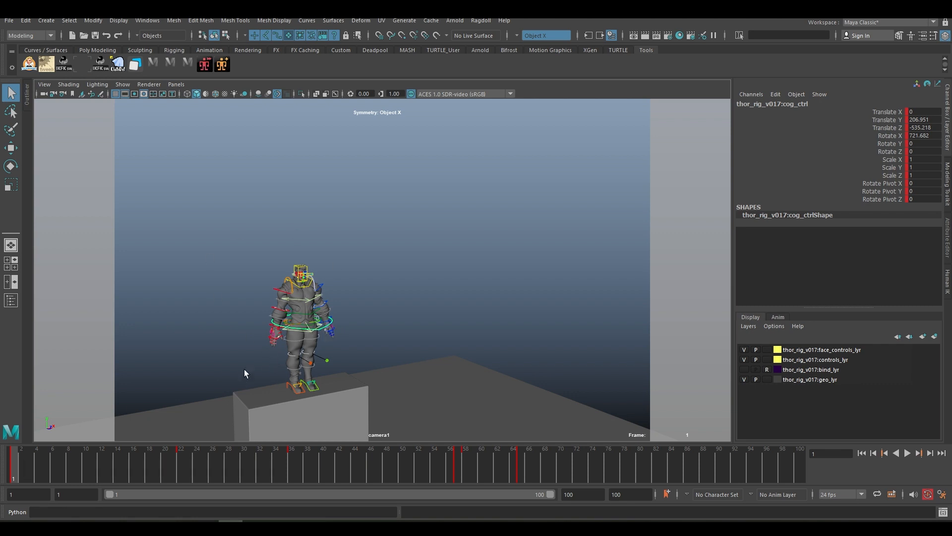
{"action": "left_click_drag", "start_coordinate": [124, 469], "coordinate": [527, 464]}
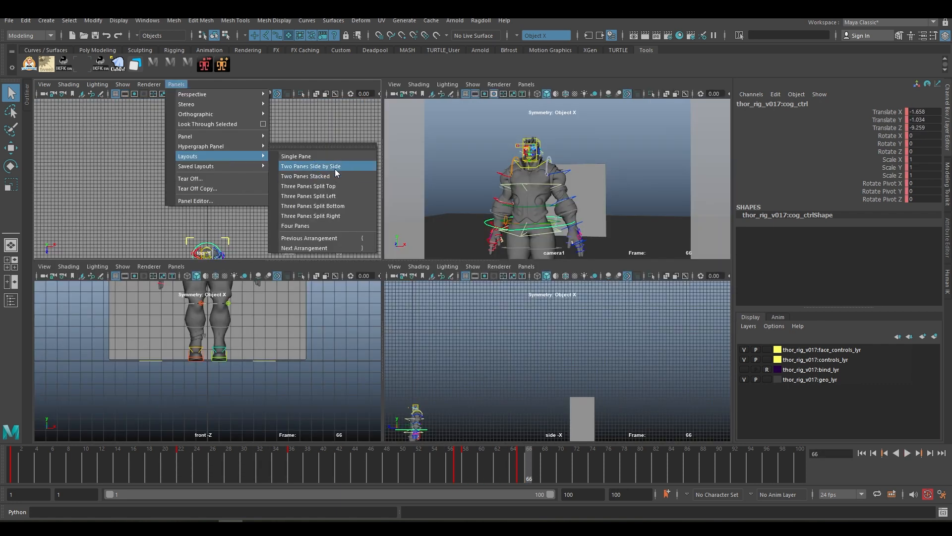
Set up two side-by-side panes, with camera1 in one and an orbited perspective view of Thor and the block in the other.
{"action": "left_click", "coordinate": [337, 167]}
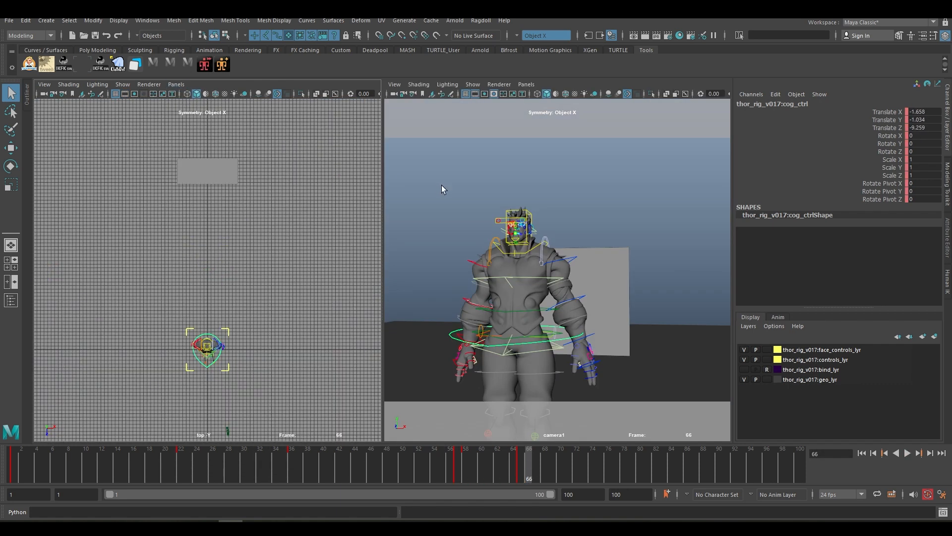
{"action": "left_click", "coordinate": [176, 84]}
{"action": "mouse_move", "coordinate": [229, 103]}
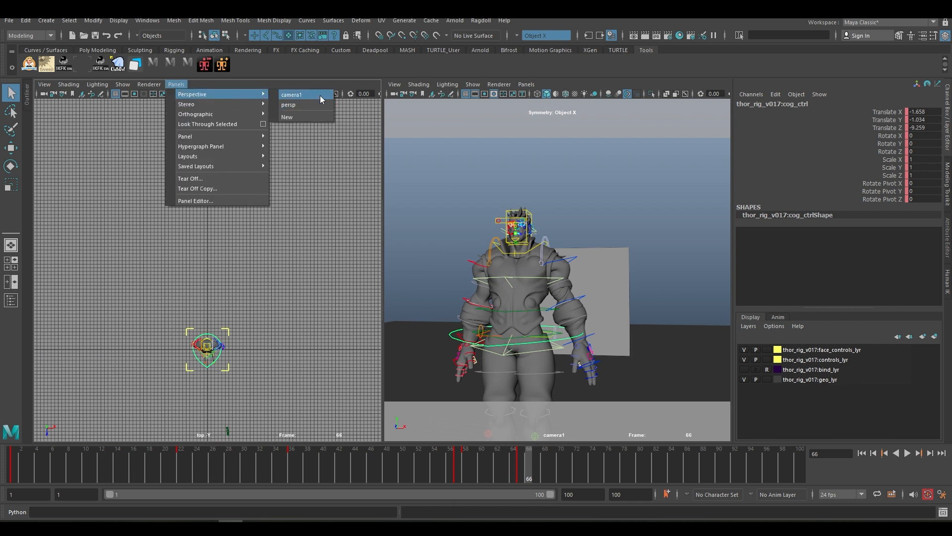
{"action": "left_click", "coordinate": [298, 95]}
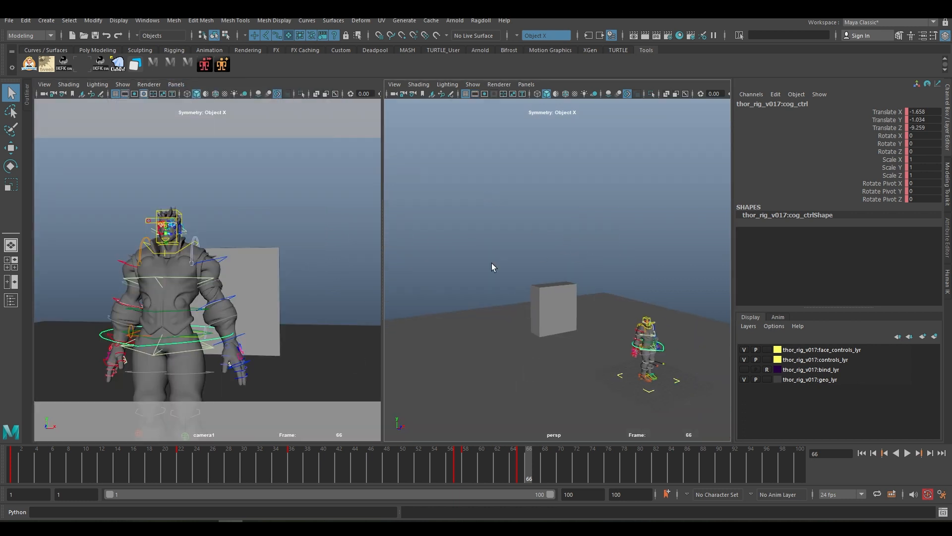
{"action": "left_click_drag", "start_coordinate": [491, 263], "coordinate": [561, 303], "text": "alt"}
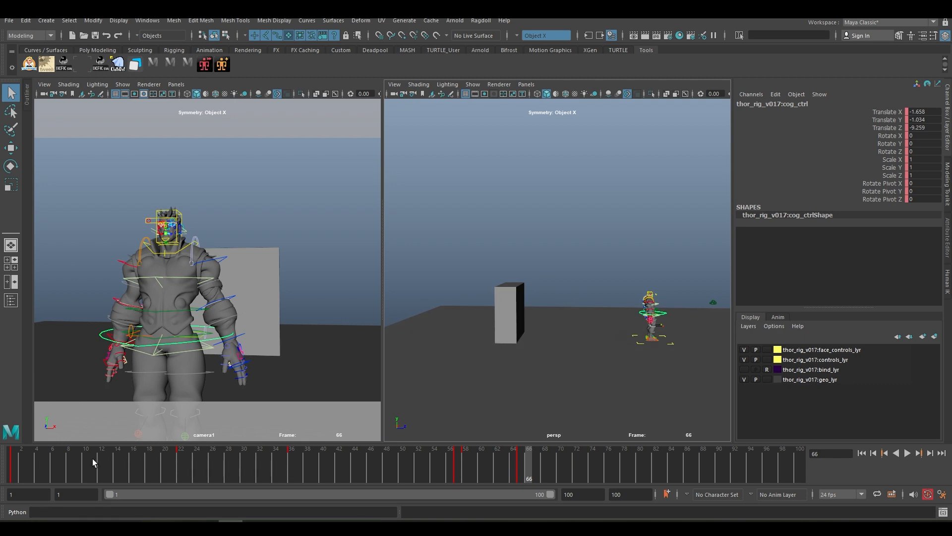
Scrub through the flip, checking Thor's path in the camera and perspective views.
{"action": "left_click_drag", "start_coordinate": [19, 462], "coordinate": [395, 481]}
{"action": "left_click_drag", "start_coordinate": [560, 283], "coordinate": [542, 268], "text": "alt"}
{"action": "middle_click_drag", "start_coordinate": [541, 264], "coordinate": [587, 266], "text": "alt"}
{"action": "left_click_drag", "start_coordinate": [43, 468], "coordinate": [224, 466]}
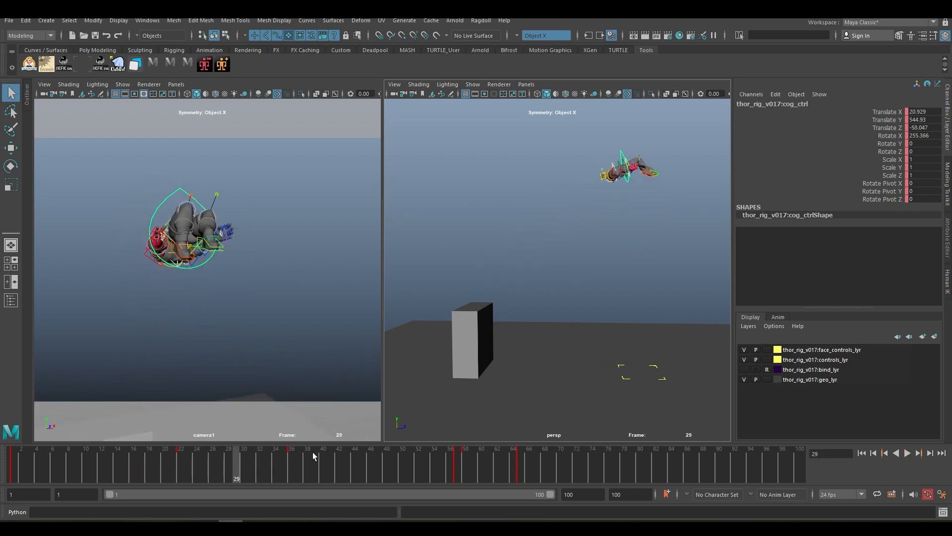
Compare Thor's upside-down pose at frame 36 with the reference footage in RV, stepping between reference frames 35 and 36.
{"action": "left_click_drag", "start_coordinate": [949, 130], "coordinate": [686, 98]}
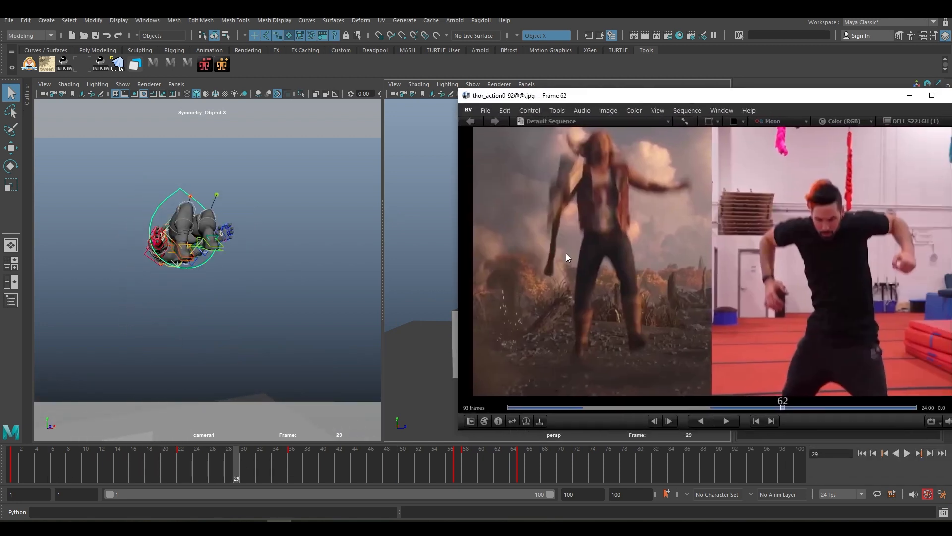
{"action": "left_click_drag", "start_coordinate": [9, 467], "coordinate": [291, 471]}
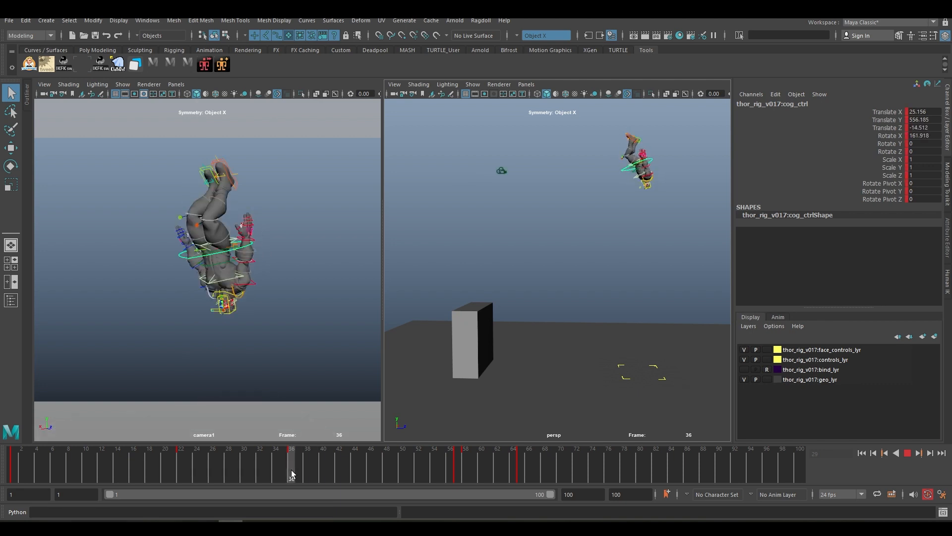
{"action": "key", "text": "alt+Tab"}
{"action": "left_click_drag", "start_coordinate": [674, 387], "coordinate": [640, 371]}
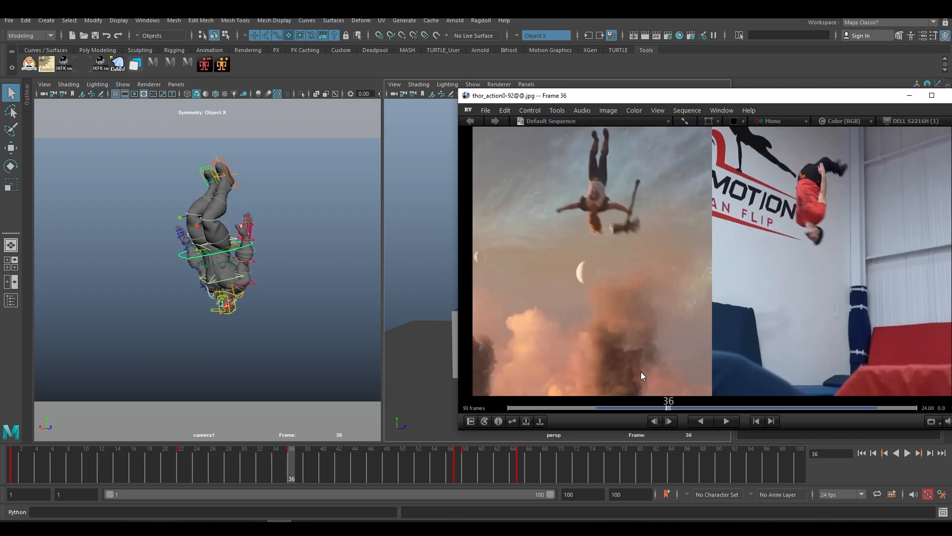
{"action": "key", "text": "Left"}
{"action": "key", "text": "Right"}
{"action": "key", "text": "Left"}
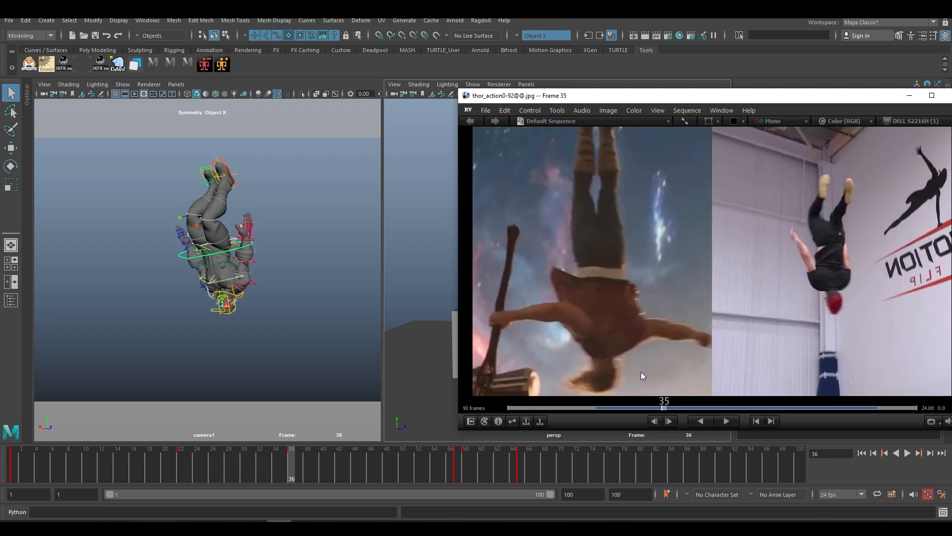
{"action": "key", "text": "Right"}
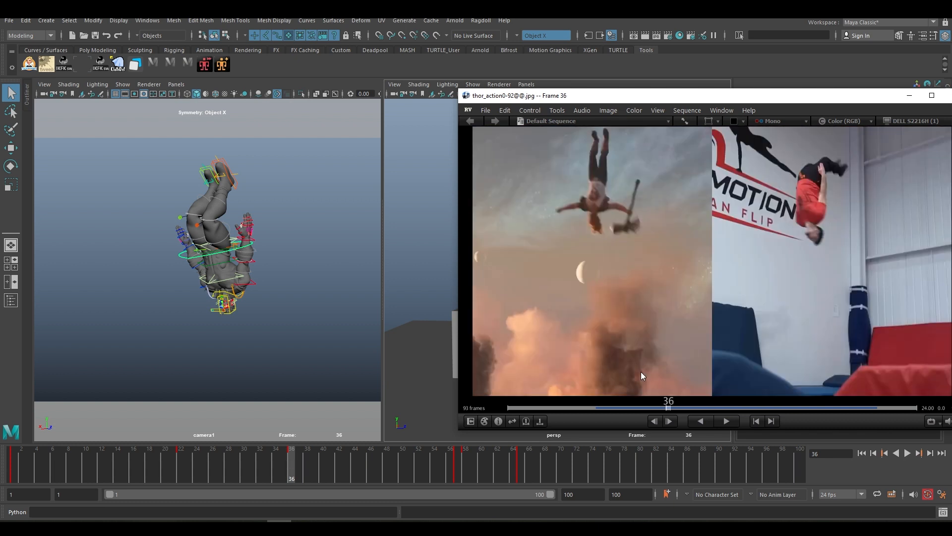
Scrub the reference to the landing around frame 60, return to Maya, and review the rig's landing frames.
{"action": "left_click_drag", "start_coordinate": [669, 408], "coordinate": [773, 408]}
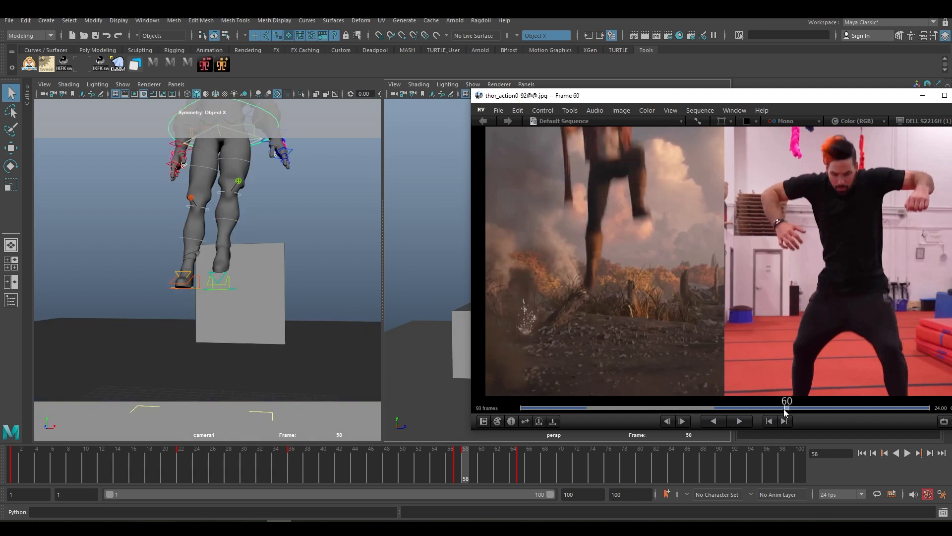
{"action": "key", "text": "alt+Tab"}
{"action": "left_click_drag", "start_coordinate": [462, 472], "coordinate": [528, 464]}
Examine the cog's rotation through the flip with the Rotate tool, playing and scrubbing from the takeoff to frame 65.
{"action": "mouse_move", "coordinate": [118, 453]}
{"action": "left_mouse_down"}
{"action": "mouse_move", "coordinate": [68, 456]}
{"action": "mouse_move", "coordinate": [156, 459]}
{"action": "mouse_move", "coordinate": [123, 463]}
{"action": "mouse_move", "coordinate": [132, 463]}
{"action": "left_mouse_up"}
{"action": "key", "text": "e"}
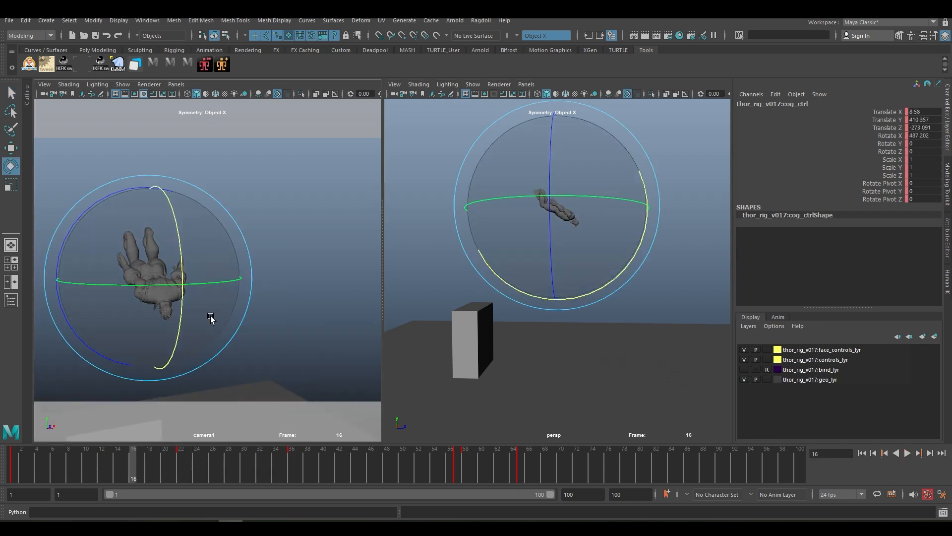
{"action": "left_click_drag", "start_coordinate": [168, 464], "coordinate": [291, 463]}
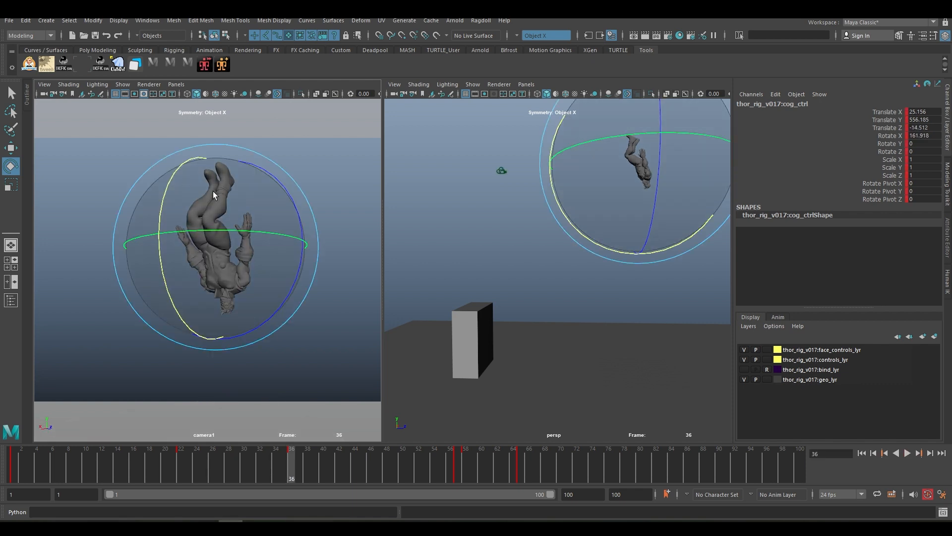
{"action": "scroll", "coordinate": [583, 193], "scroll_direction": "down", "scroll_amount": 3}
{"action": "middle_click_drag", "start_coordinate": [582, 194], "coordinate": [526, 229], "text": "alt"}
{"action": "left_click_drag", "start_coordinate": [525, 230], "coordinate": [549, 262], "text": "alt"}
{"action": "right_click_drag", "start_coordinate": [548, 261], "coordinate": [576, 269], "text": "alt"}
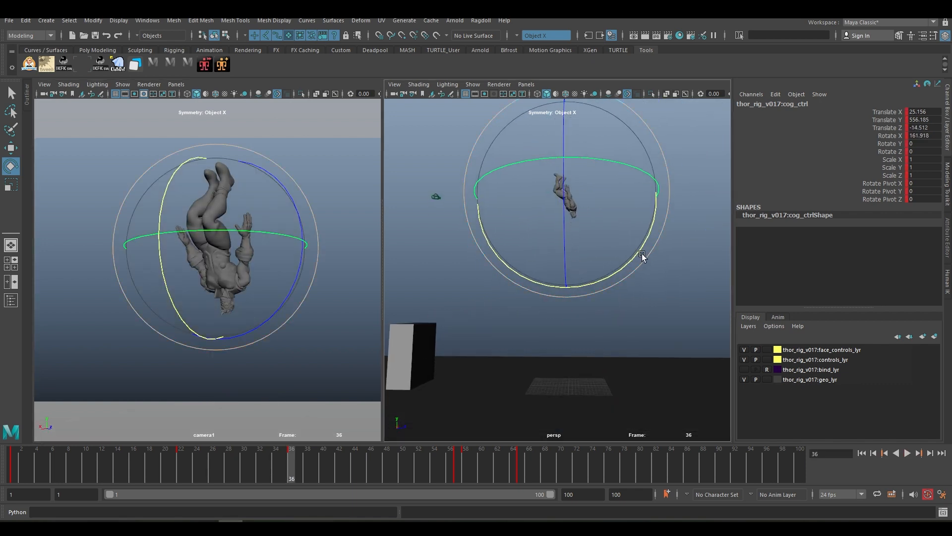
{"action": "key", "text": "alt+v"}
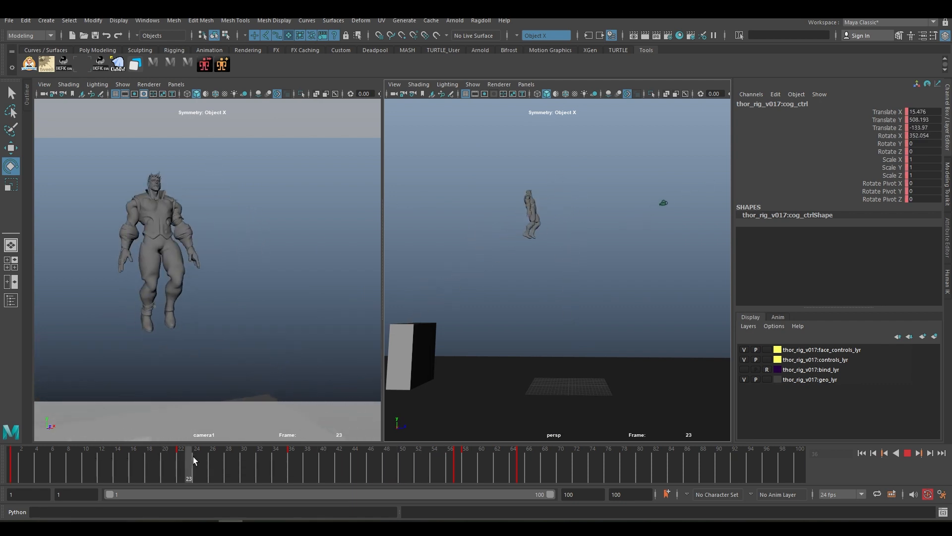
{"action": "left_click_drag", "start_coordinate": [193, 456], "coordinate": [520, 485]}
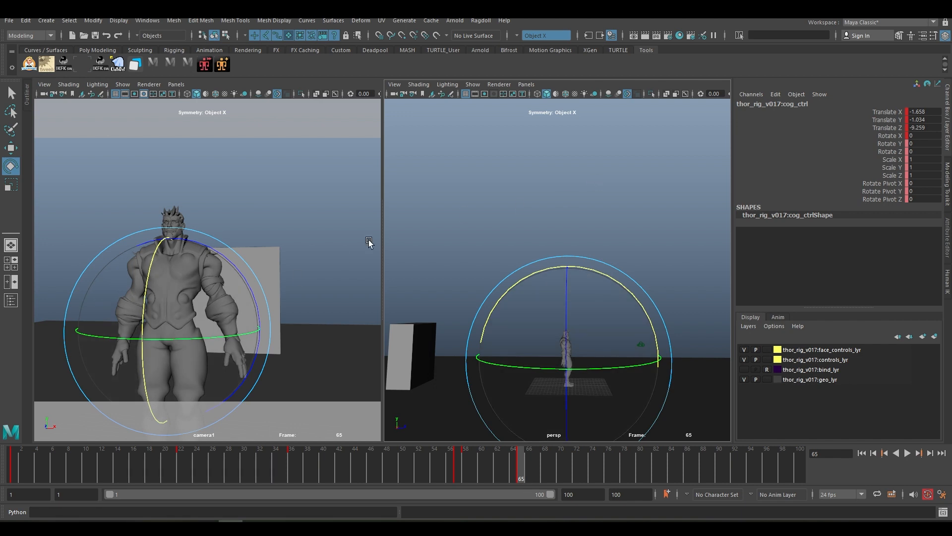
Widen the camera1 pane to show the full camera frame and zoom the perspective view on Thor.
{"action": "left_click_drag", "start_coordinate": [380, 233], "coordinate": [466, 234]}
{"action": "right_click_drag", "start_coordinate": [599, 276], "coordinate": [587, 278], "text": "alt"}
{"action": "key", "text": "q"}
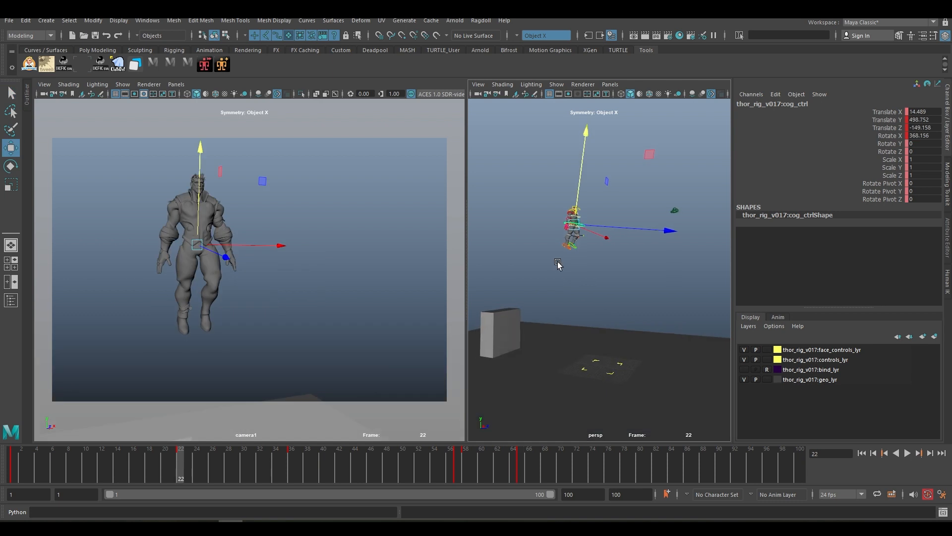
Rotate the cog at frame 22 so that Thor's body leans back.
{"action": "right_click_drag", "start_coordinate": [559, 264], "coordinate": [611, 266], "text": "alt"}
{"action": "key", "text": "e"}
{"action": "left_click_drag", "start_coordinate": [99, 462], "coordinate": [180, 463]}
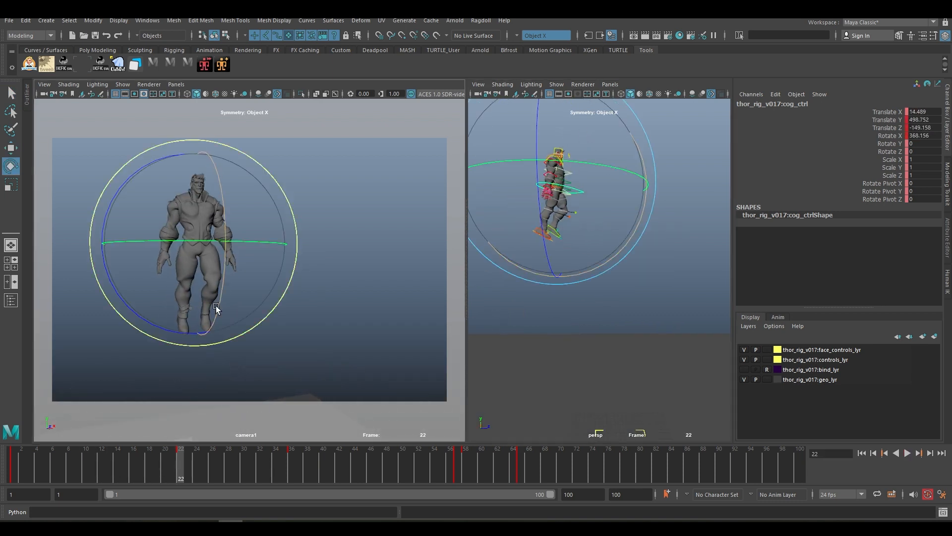
{"action": "key", "text": "ctrl+z"}
{"action": "left_click_drag", "start_coordinate": [593, 238], "coordinate": [630, 185], "text": "alt"}
{"action": "key", "text": "q"}
Select both foot IK controls and level the feet at frame 23, rotating the left one to -0.761 in X.
{"action": "scroll", "coordinate": [537, 245], "scroll_direction": "up", "scroll_amount": 5}
{"action": "middle_click_drag", "start_coordinate": [536, 248], "coordinate": [581, 284], "text": "alt"}
{"action": "left_click", "coordinate": [520, 257]}
{"action": "key", "text": "w"}
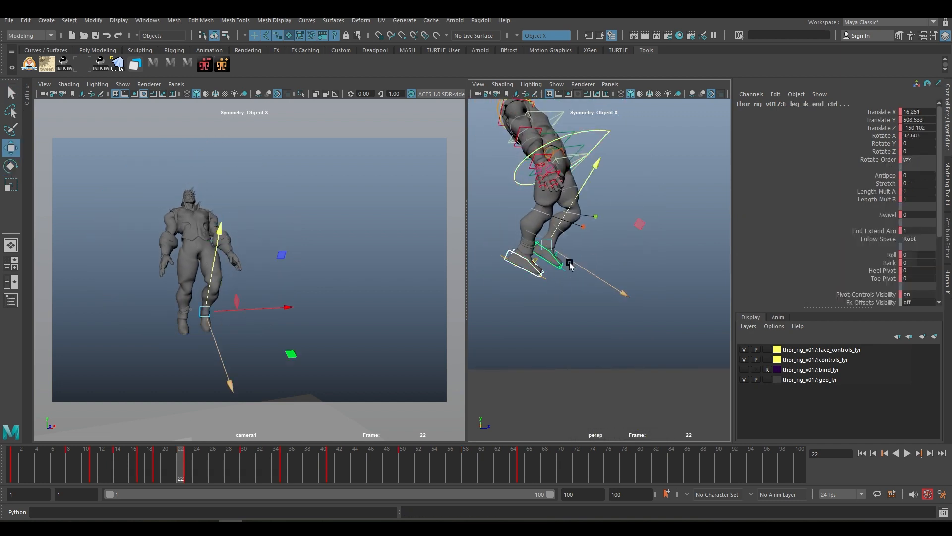
{"action": "left_click_drag", "start_coordinate": [556, 268], "coordinate": [632, 239], "text": "alt"}
{"action": "key", "text": "alt+period"}
{"action": "key", "text": "e"}
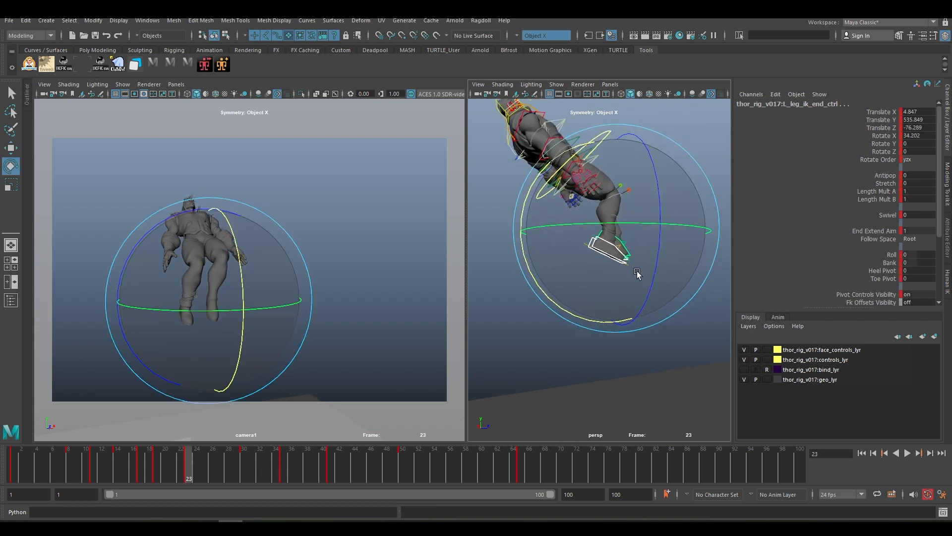
{"action": "left_click_drag", "start_coordinate": [526, 201], "coordinate": [530, 285]}
{"action": "key", "text": "w"}
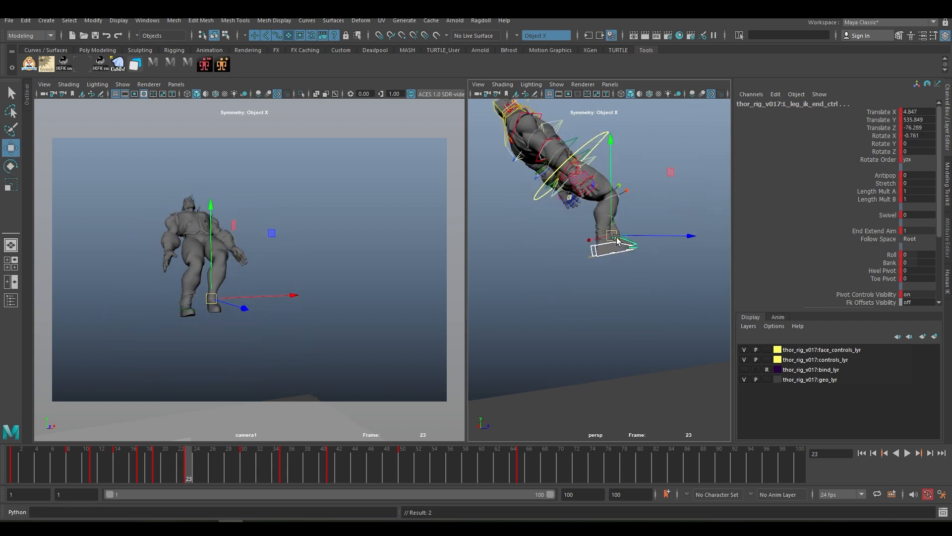
Reposition the foot IK controls at frame 23, with the left at X 21.577, Z -64.754 and the right at X 19.748.
{"action": "left_click_drag", "start_coordinate": [618, 241], "coordinate": [609, 299], "text": "alt"}
{"action": "left_click", "coordinate": [567, 279]}
{"action": "key", "text": "e"}
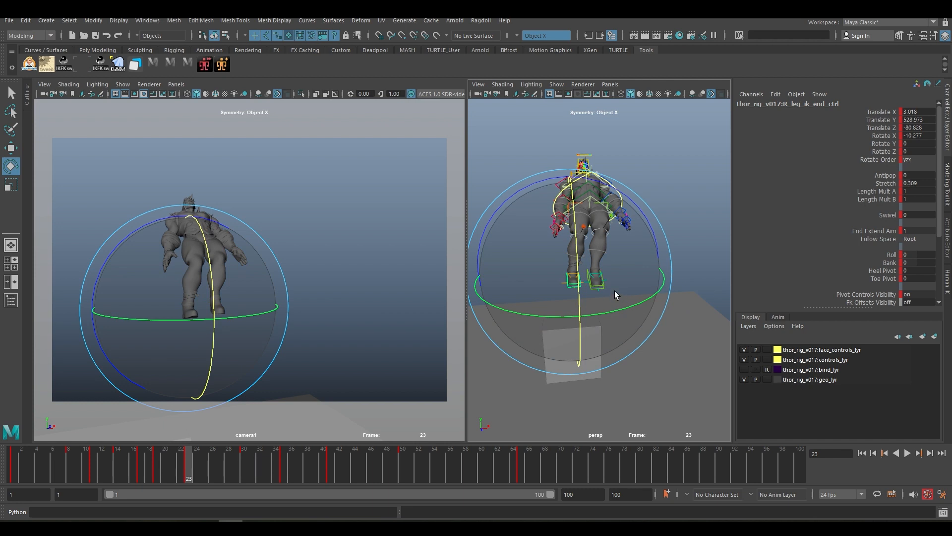
{"action": "left_click", "coordinate": [615, 295]}
{"action": "left_click", "coordinate": [574, 280]}
{"action": "key", "text": "w"}
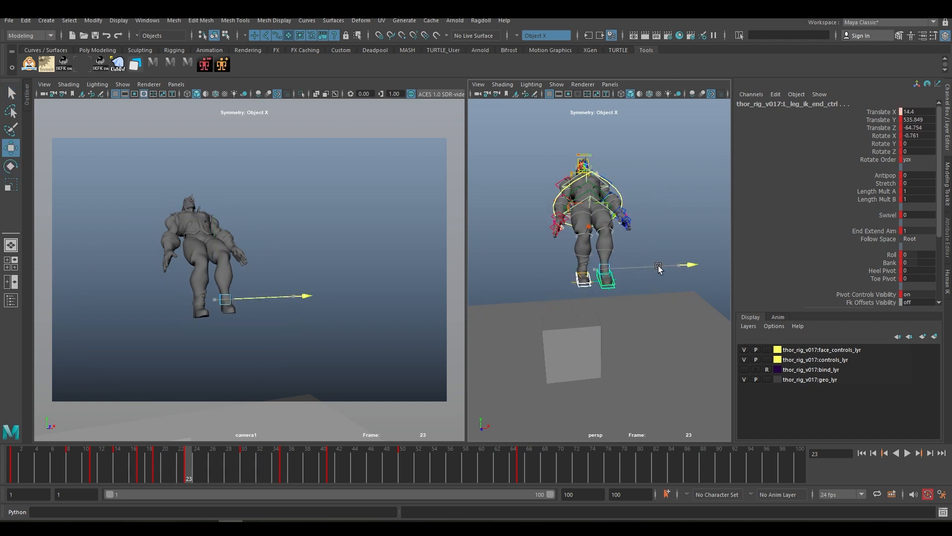
{"action": "left_click_drag", "start_coordinate": [658, 266], "coordinate": [664, 265]}
{"action": "mouse_move", "coordinate": [590, 283]}
{"action": "left_mouse_down", "text": "alt"}
{"action": "mouse_move", "coordinate": [644, 291]}
{"action": "mouse_move", "coordinate": [623, 283]}
{"action": "mouse_move", "coordinate": [585, 298]}
{"action": "left_mouse_up", "text": "alt"}
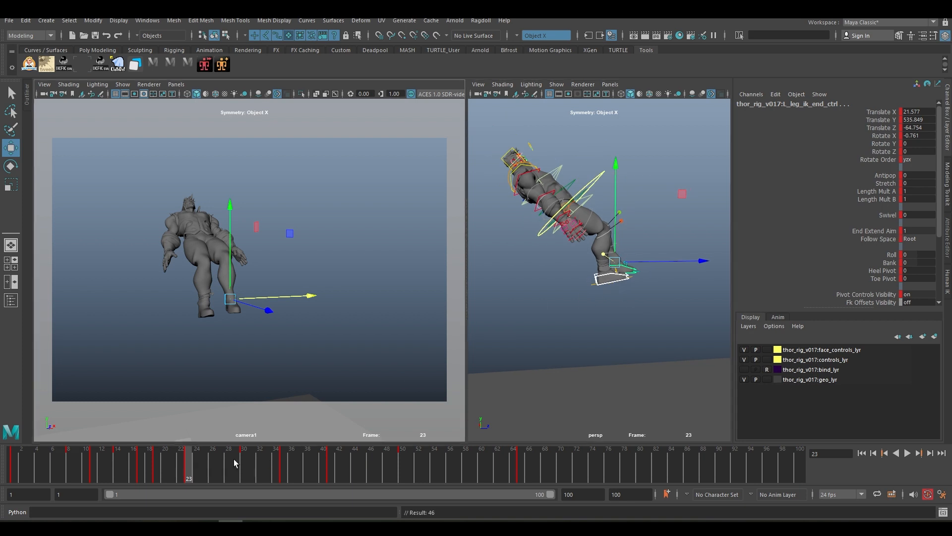
{"action": "left_click_drag", "start_coordinate": [535, 360], "coordinate": [588, 342], "text": "alt"}
{"action": "left_click", "coordinate": [609, 282]}
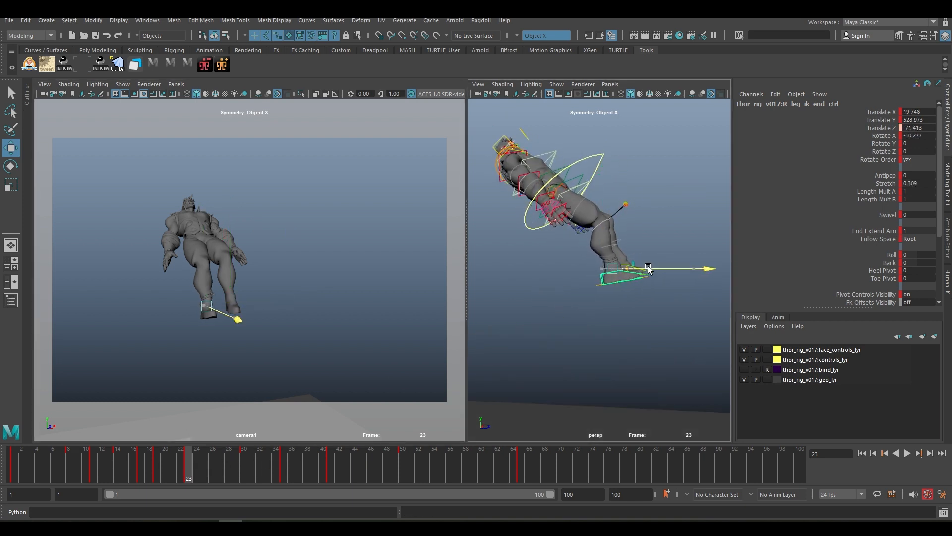
Go to frame 65 and frame the right foot's IK control in a side view of the standing rig.
{"action": "left_click", "coordinate": [520, 464]}
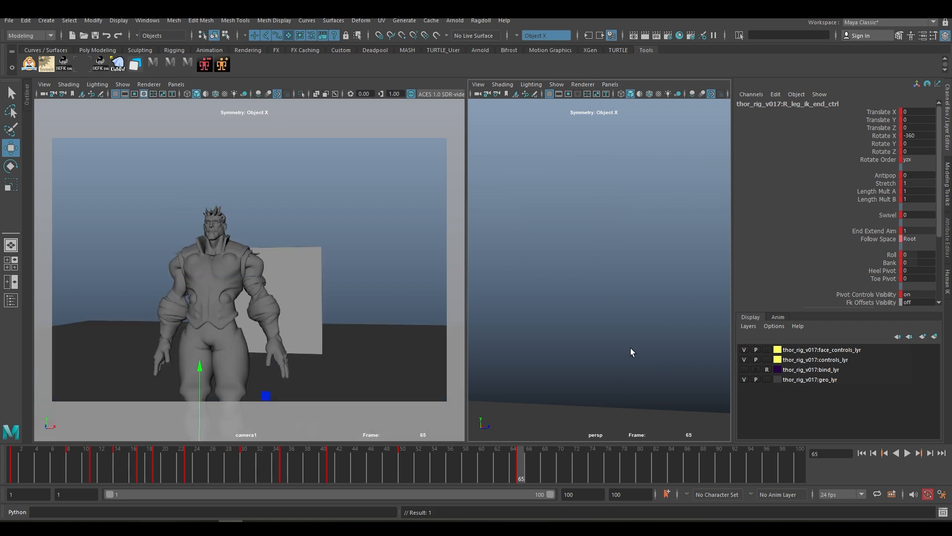
{"action": "key", "text": "f"}
{"action": "scroll", "coordinate": [595, 294], "scroll_direction": "down", "scroll_amount": 3}
{"action": "scroll", "coordinate": [595, 295], "scroll_direction": "down", "scroll_amount": 3}
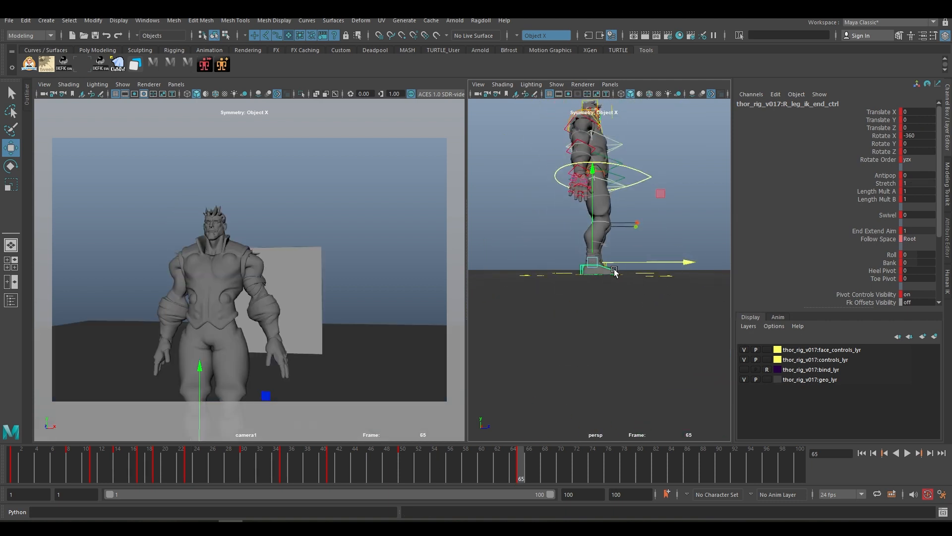
{"action": "left_click_drag", "start_coordinate": [615, 271], "coordinate": [576, 294], "text": "alt"}
Try lowering the cog to Y -5.779 at frame 65, and undo the test adjustments to the cog and feet.
{"action": "left_click", "coordinate": [644, 164]}
{"action": "left_click_drag", "start_coordinate": [643, 164], "coordinate": [596, 181], "text": "alt"}
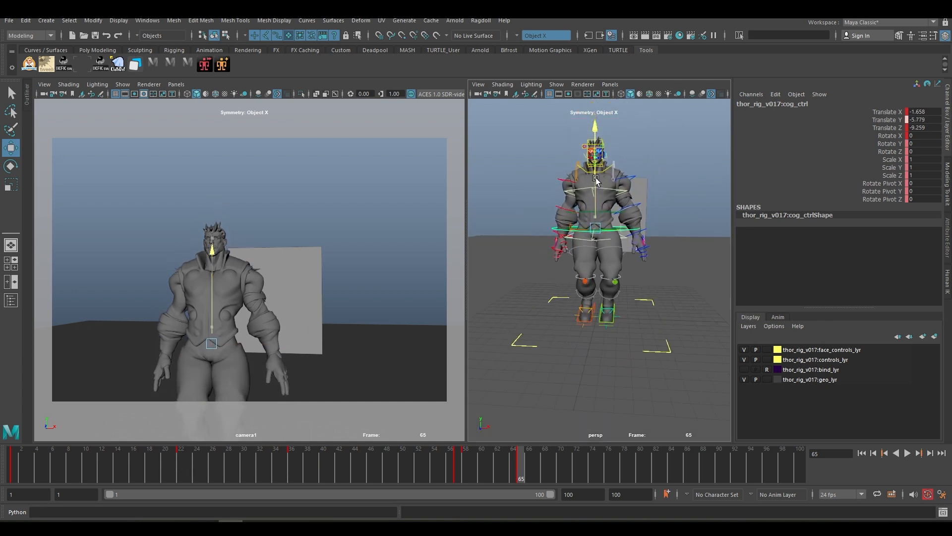
{"action": "key", "text": "ctrl+z"}
{"action": "left_click_drag", "start_coordinate": [610, 307], "coordinate": [644, 323], "text": "alt"}
{"action": "left_click", "coordinate": [592, 305]}
{"action": "key", "text": "ctrl+z"}
{"action": "left_click", "coordinate": [583, 323]}
{"action": "left_click", "coordinate": [610, 323]}
{"action": "key", "text": "ctrl+z"}
{"action": "key", "text": "ctrl+z"}
{"action": "key", "text": "ctrl+z"}
{"action": "key", "text": "ctrl+z"}
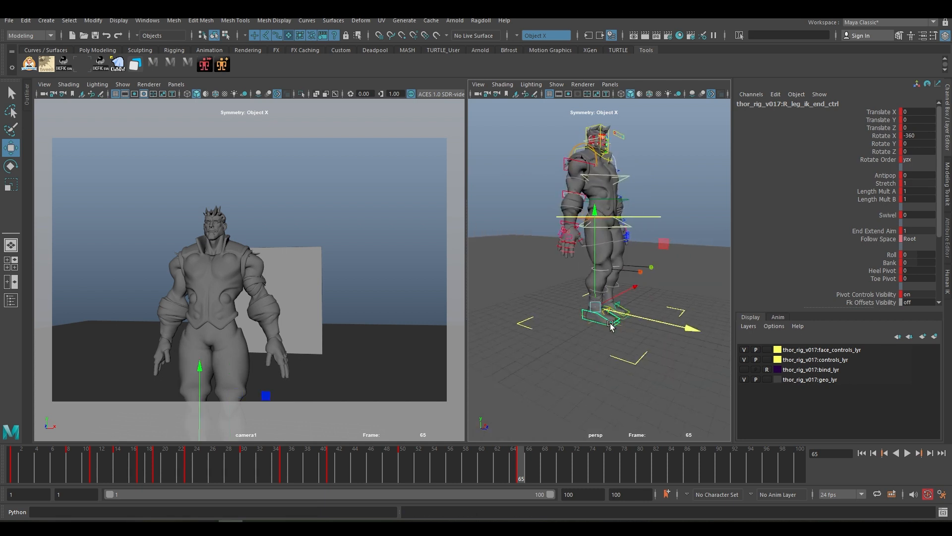
Select both foot IK controls at frame 65 and switch the legs to FK by setting FK/IK to 0.
{"action": "right_click_drag", "start_coordinate": [609, 321], "coordinate": [632, 332], "text": "alt"}
{"action": "key", "text": "q"}
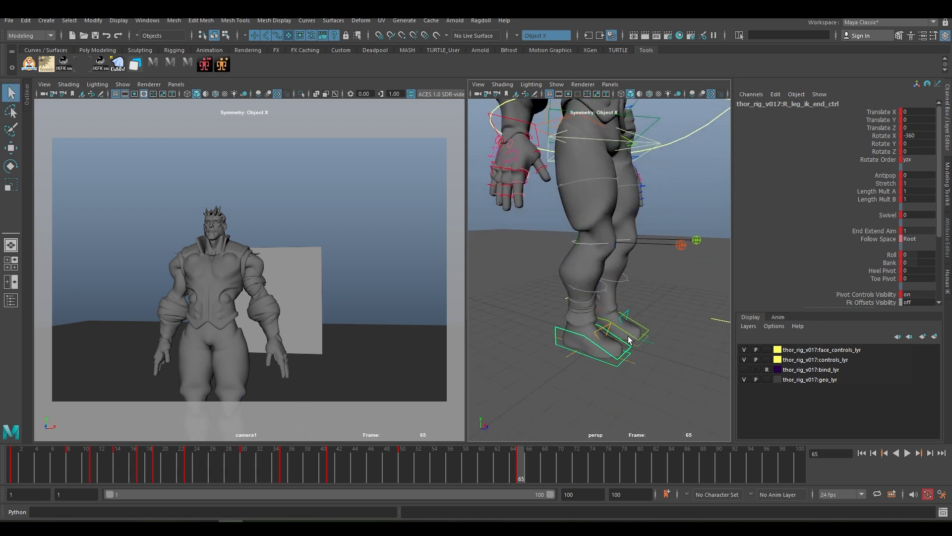
{"action": "left_click", "coordinate": [638, 341], "text": "shift"}
{"action": "scroll", "coordinate": [637, 341], "scroll_direction": "down", "scroll_amount": 3}
{"action": "scroll", "coordinate": [862, 243], "scroll_direction": "down", "scroll_amount": 3}
{"action": "left_click", "coordinate": [884, 259]}
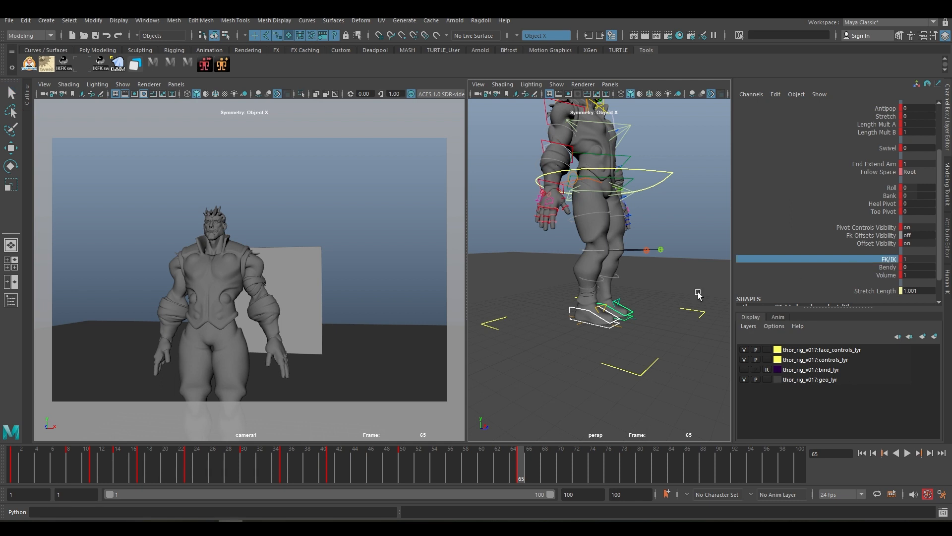
{"action": "middle_click_drag", "start_coordinate": [697, 291], "coordinate": [626, 306]}
{"action": "left_click_drag", "start_coordinate": [602, 316], "coordinate": [663, 317], "text": "alt"}
{"action": "middle_click_drag", "start_coordinate": [648, 264], "coordinate": [620, 281], "text": "alt"}
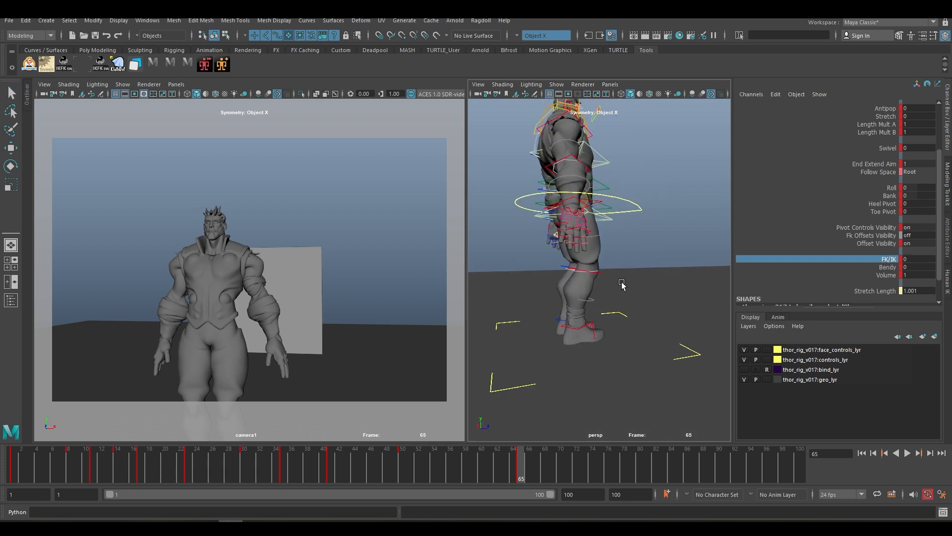
Undo the switch of the legs to FK and go to frame 66.
{"action": "left_click", "coordinate": [617, 195]}
{"action": "key", "text": "w"}
{"action": "left_click_drag", "start_coordinate": [636, 223], "coordinate": [576, 197], "text": "alt"}
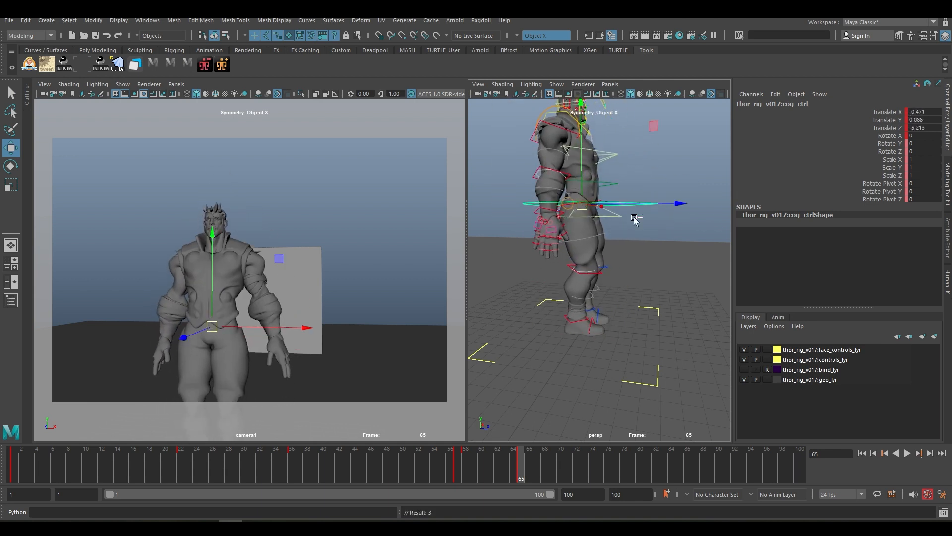
{"action": "key", "text": "ctrl+z"}
{"action": "key", "text": "ctrl+z"}
{"action": "key", "text": "ctrl+z"}
{"action": "key", "text": "q"}
{"action": "left_click_drag", "start_coordinate": [298, 474], "coordinate": [528, 480]}
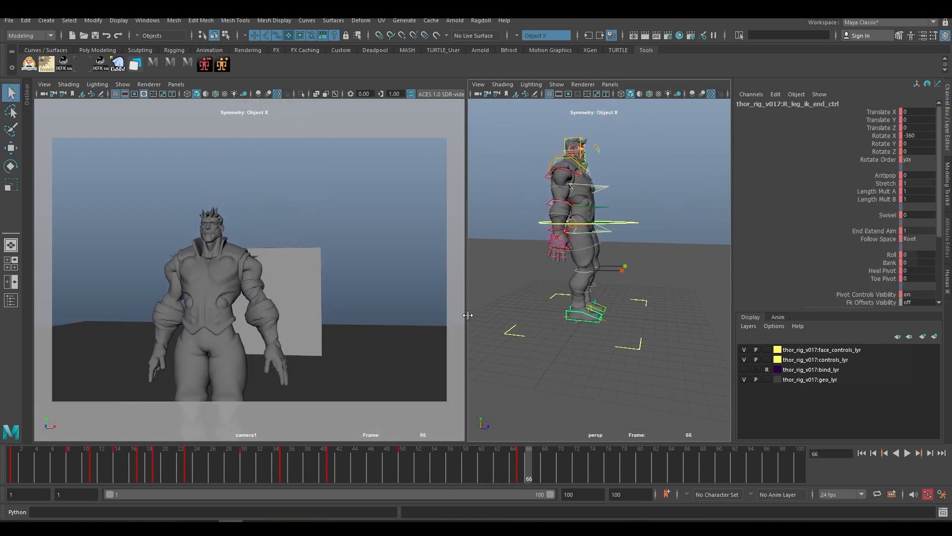
Show the reference player briefly, move it off the scene, and widen the camera and perspective views.
{"action": "left_click_drag", "start_coordinate": [467, 315], "coordinate": [558, 316]}
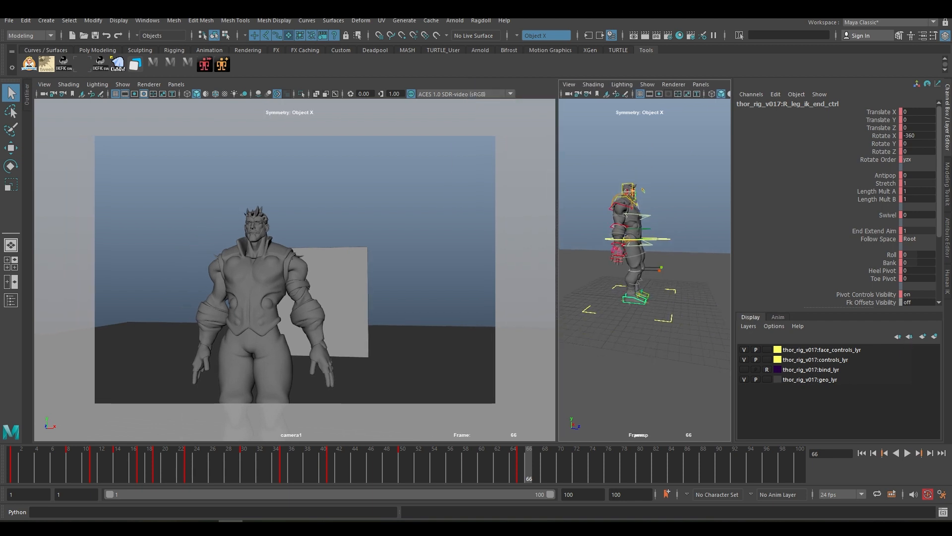
{"action": "left_click_drag", "start_coordinate": [951, 137], "coordinate": [636, 80]}
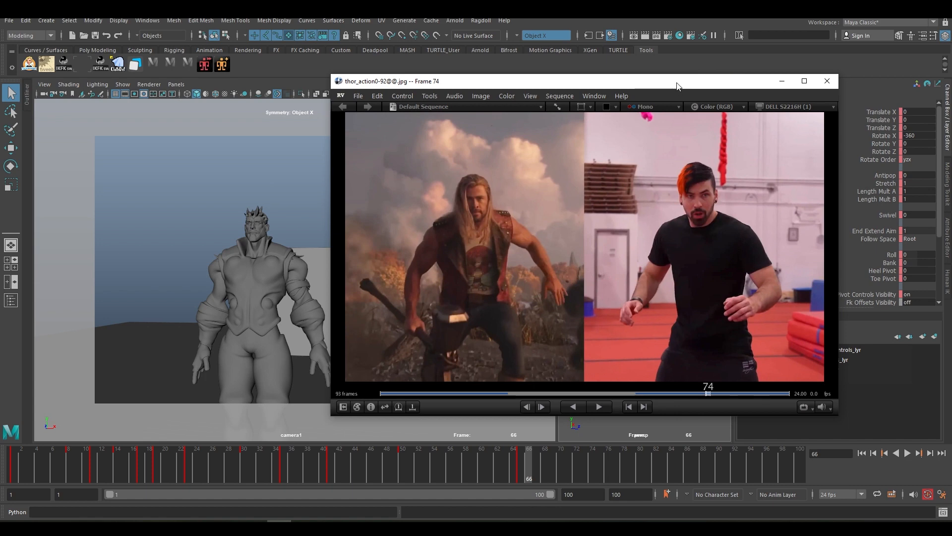
{"action": "left_click_drag", "start_coordinate": [678, 85], "coordinate": [951, 123]}
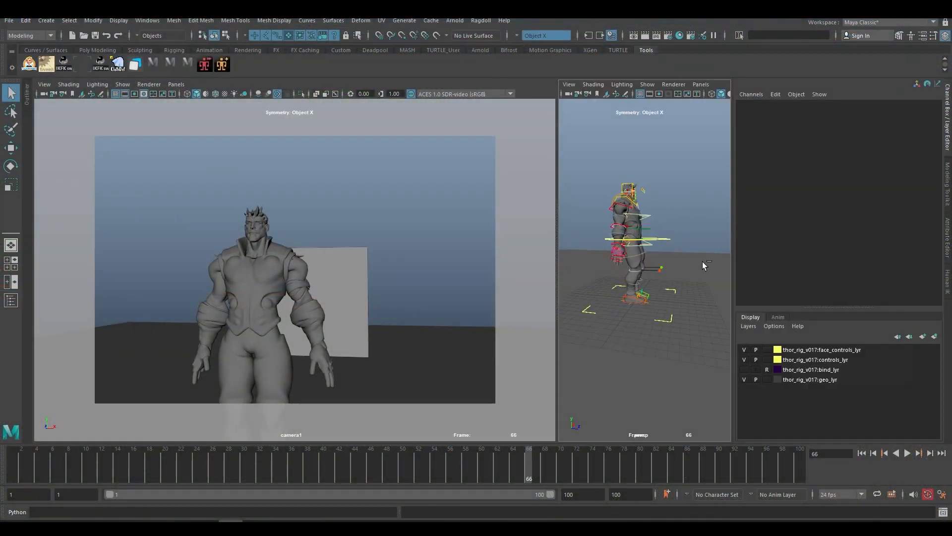
{"action": "left_click_drag", "start_coordinate": [733, 254], "coordinate": [846, 253]}
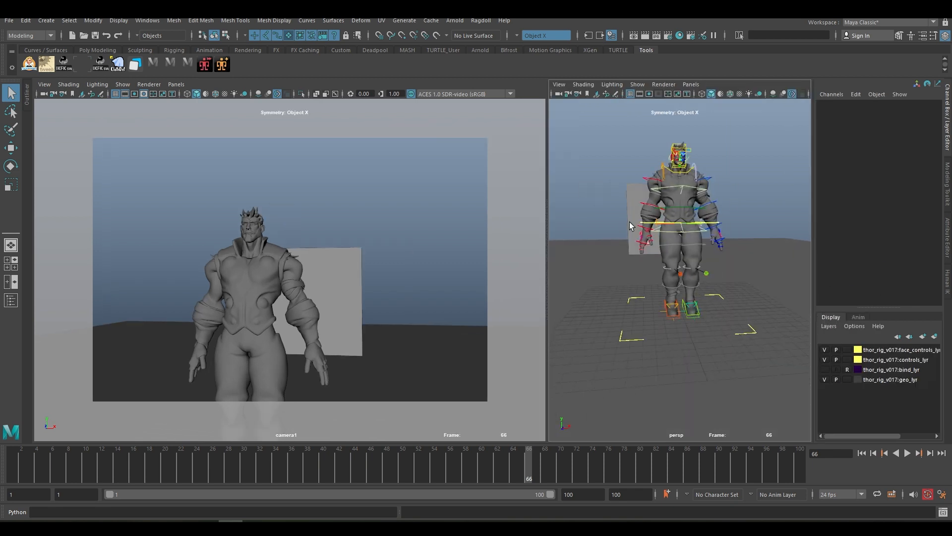
Create a free image plane, frame it in the view, and show its shape attributes.
{"action": "left_click_drag", "start_coordinate": [630, 226], "coordinate": [640, 267], "text": "alt"}
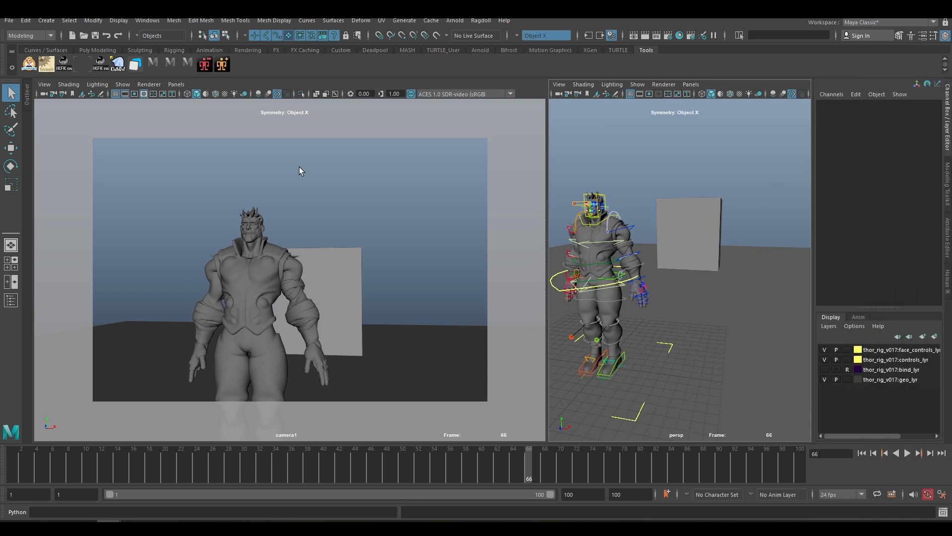
{"action": "left_click", "coordinate": [47, 20]}
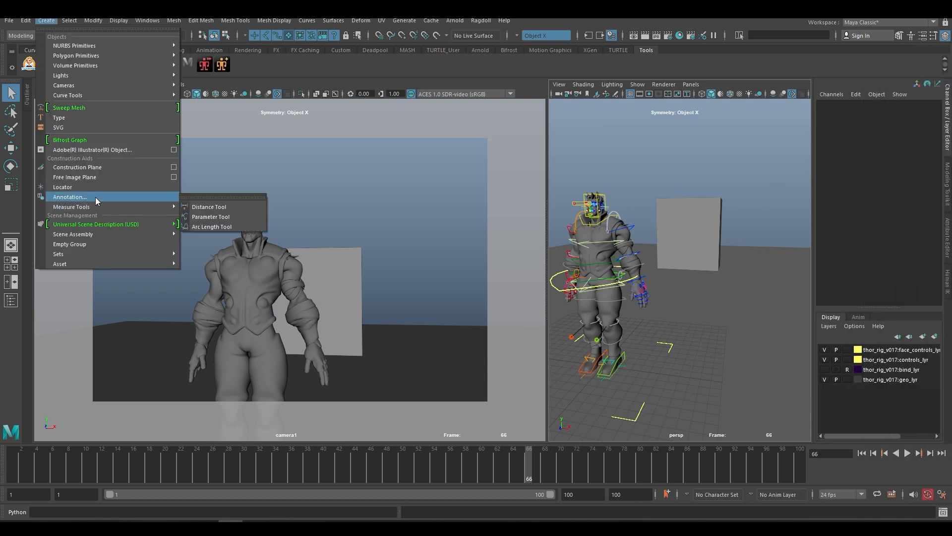
{"action": "left_click", "coordinate": [74, 177]}
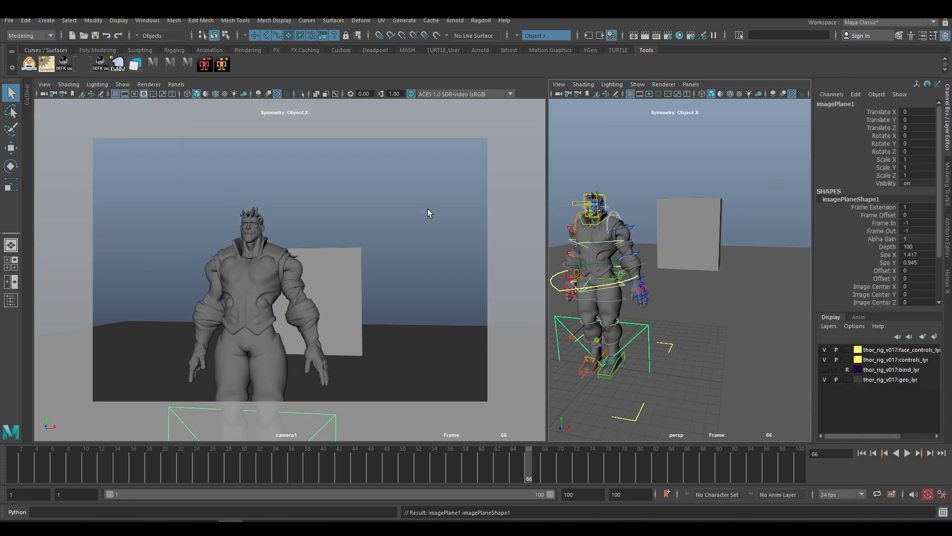
{"action": "key", "text": "f"}
{"action": "key", "text": "ctrl+a"}
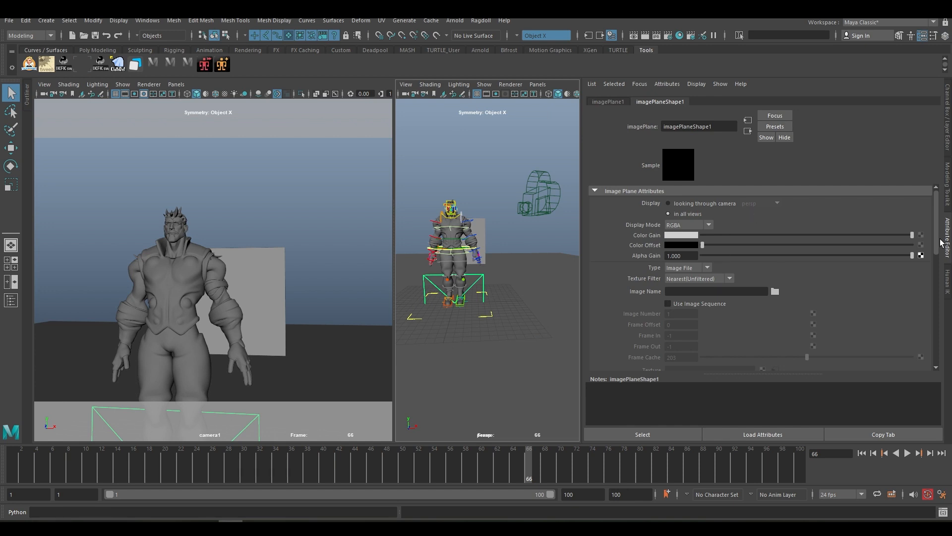
Load thor_action00.jpg from D:\Thor\Ref_imageseq into the image plane and enable Use Image Sequence.
{"action": "left_click", "coordinate": [699, 292]}
{"action": "left_click", "coordinate": [776, 293]}
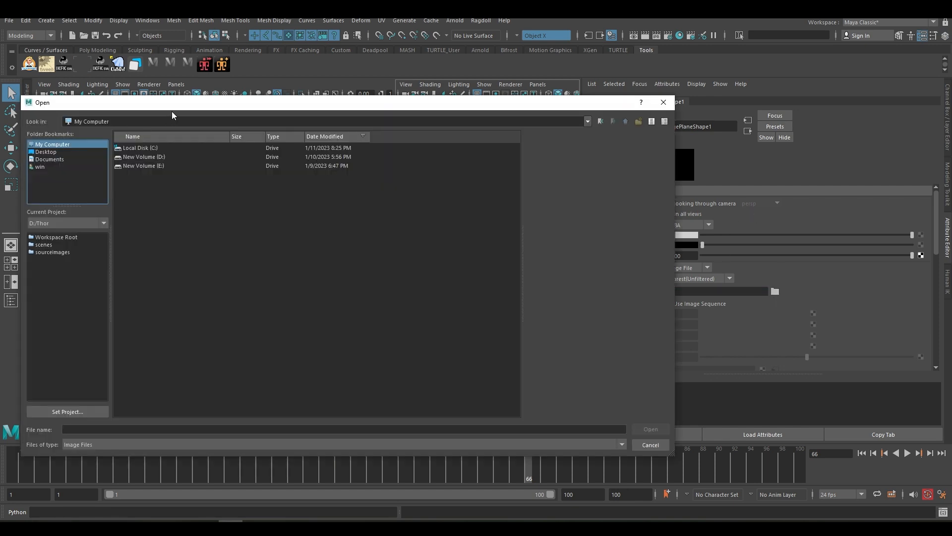
{"action": "left_click_drag", "start_coordinate": [173, 101], "coordinate": [350, 90]}
{"action": "left_click", "coordinate": [319, 143]}
{"action": "double_click", "coordinate": [325, 144]}
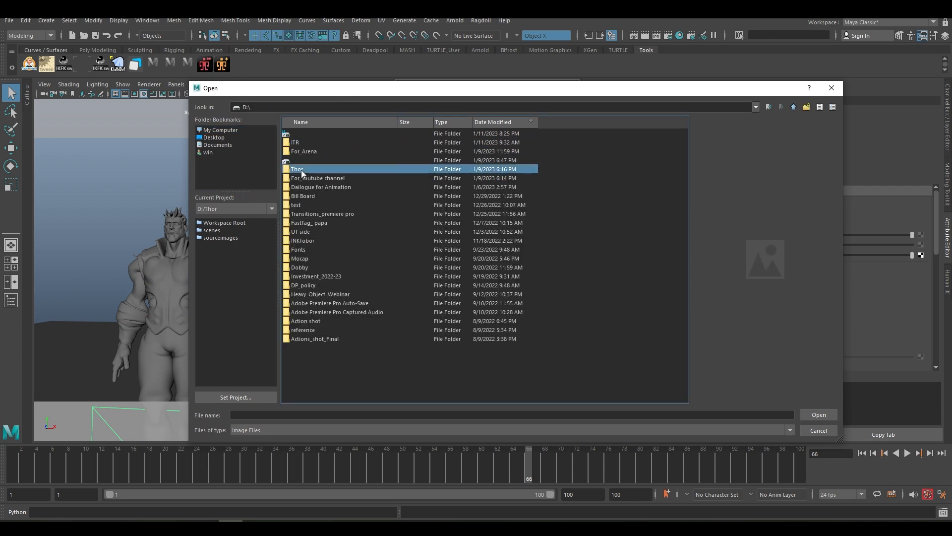
{"action": "double_click", "coordinate": [301, 169]}
{"action": "double_click", "coordinate": [308, 143]}
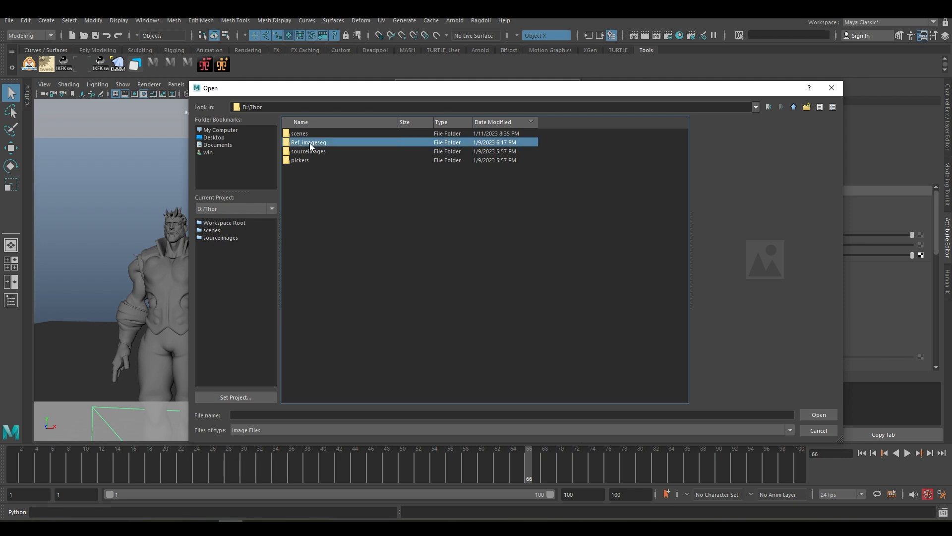
{"action": "left_click", "coordinate": [317, 134]}
{"action": "left_click", "coordinate": [819, 415]}
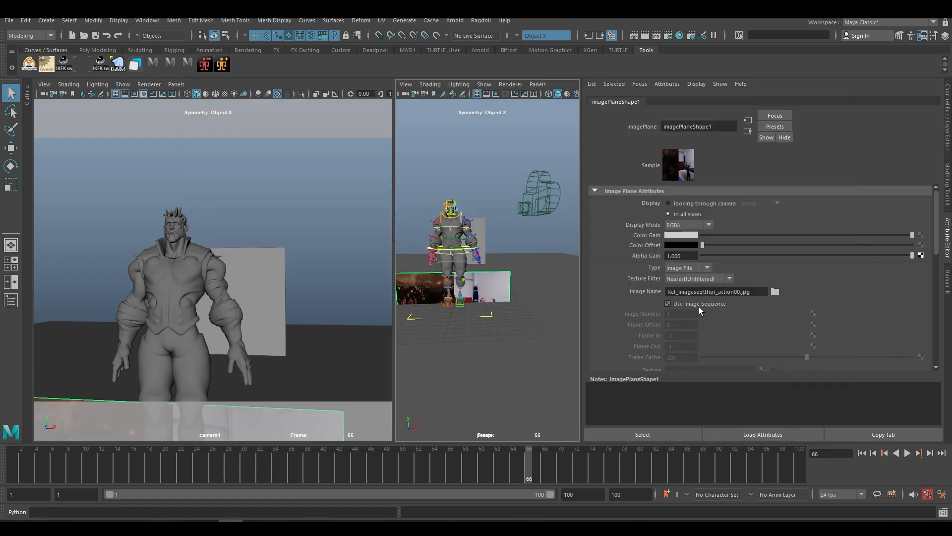
{"action": "left_click", "coordinate": [698, 304]}
{"action": "right_click_drag", "start_coordinate": [512, 297], "coordinate": [506, 300], "text": "alt"}
{"action": "middle_click_drag", "start_coordinate": [506, 300], "coordinate": [514, 270], "text": "alt"}
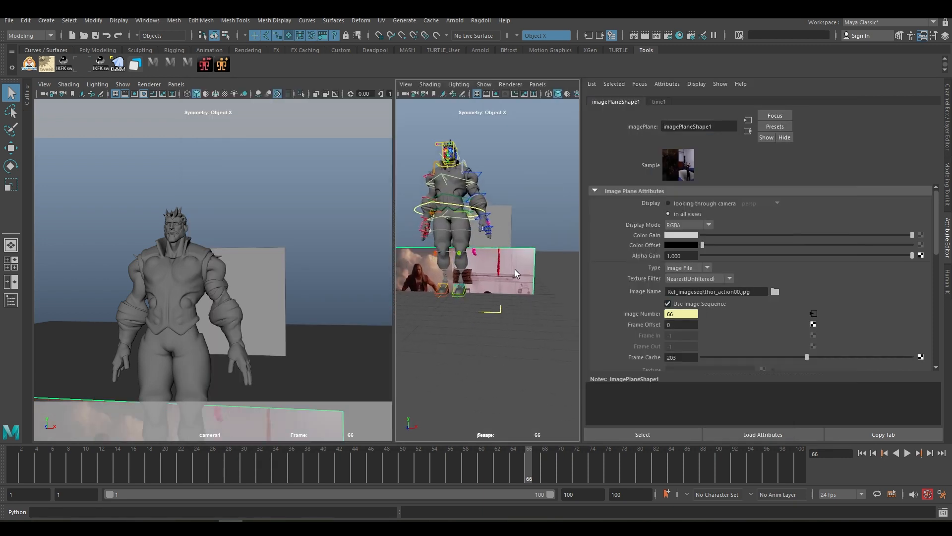
{"action": "key", "text": "ctrl+a"}
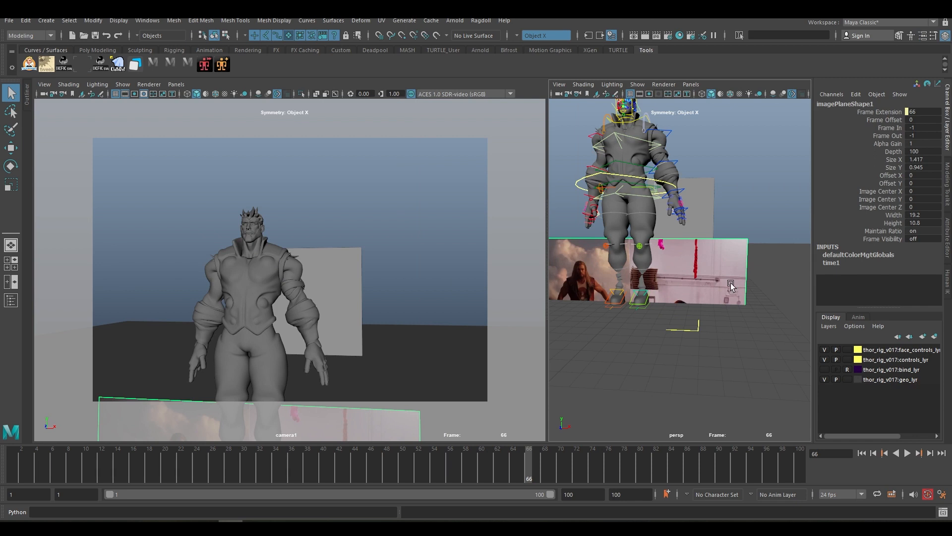
Try placing the image plane above and behind the character, beside his head in the camera view at frame 66.
{"action": "key", "text": "w"}
{"action": "scroll", "coordinate": [679, 272], "scroll_direction": "down", "scroll_amount": 5}
{"action": "left_click_drag", "start_coordinate": [652, 230], "coordinate": [663, 114]}
{"action": "right_click_drag", "start_coordinate": [687, 166], "coordinate": [603, 190], "text": "alt"}
{"action": "left_click_drag", "start_coordinate": [226, 211], "coordinate": [355, 204]}
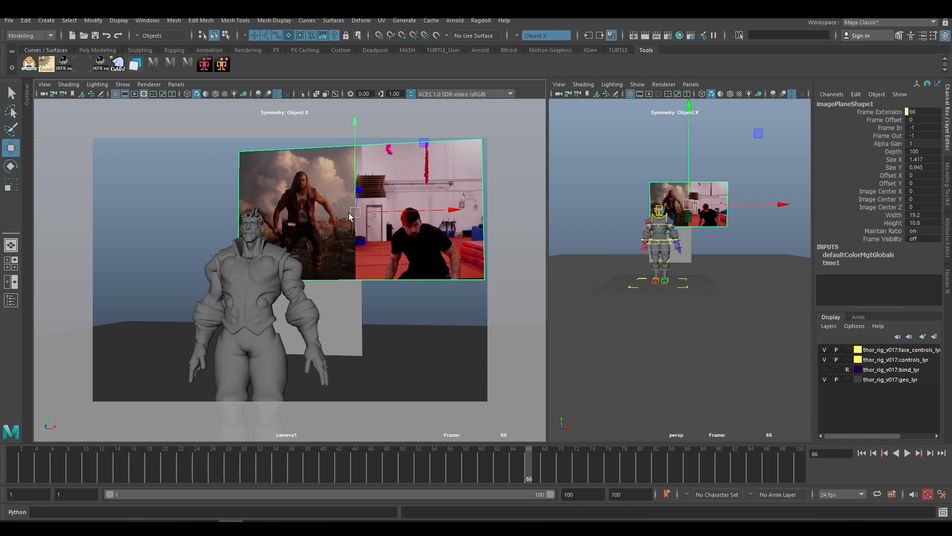
{"action": "mouse_move", "coordinate": [355, 212]}
{"action": "left_mouse_down"}
{"action": "mouse_move", "coordinate": [265, 199]}
{"action": "mouse_move", "coordinate": [197, 236]}
{"action": "mouse_move", "coordinate": [260, 237]}
{"action": "mouse_move", "coordinate": [221, 201]}
{"action": "mouse_move", "coordinate": [368, 210]}
{"action": "left_mouse_up"}
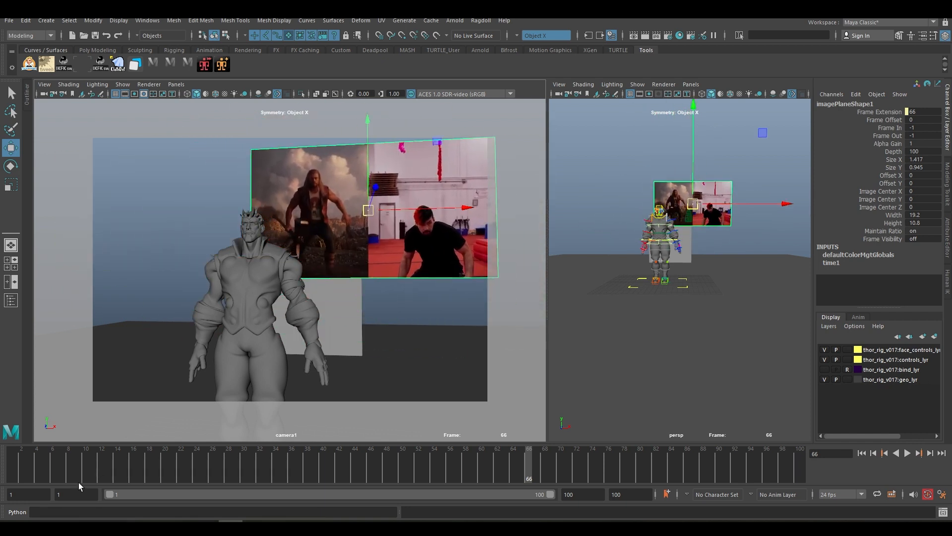
Try repositioning the image plane at frame 53, and check its placement in the moving camera at frames 34 and 1.
{"action": "left_click_drag", "start_coordinate": [79, 480], "coordinate": [426, 466]}
{"action": "left_click_drag", "start_coordinate": [693, 189], "coordinate": [575, 258]}
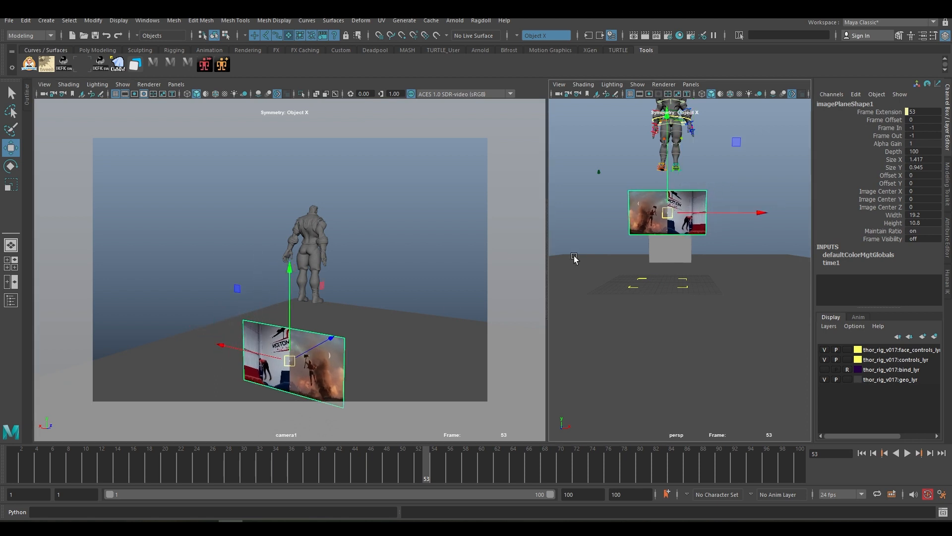
{"action": "left_click_drag", "start_coordinate": [51, 455], "coordinate": [275, 460]}
{"action": "left_click_drag", "start_coordinate": [642, 258], "coordinate": [648, 227], "text": "alt"}
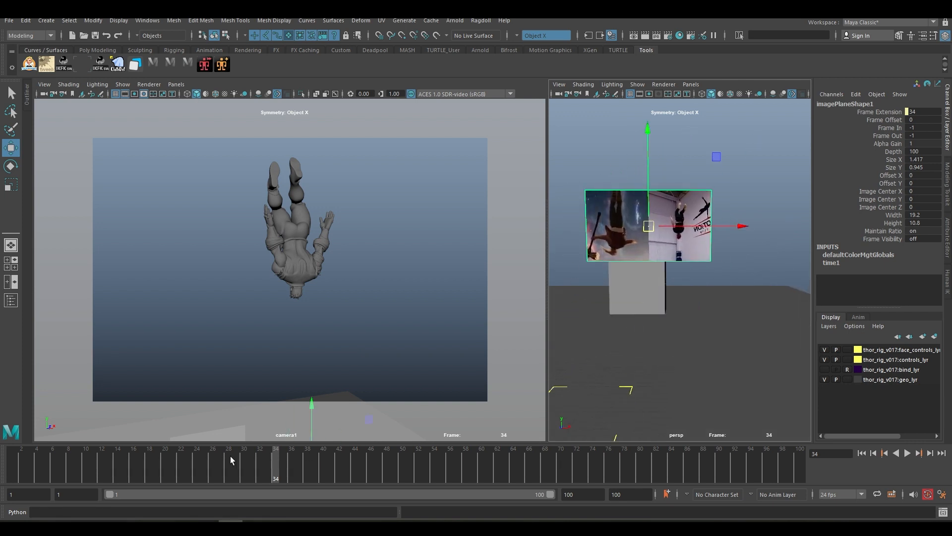
{"action": "left_click_drag", "start_coordinate": [43, 463], "coordinate": [1, 462]}
{"action": "left_click_drag", "start_coordinate": [609, 266], "coordinate": [684, 266], "text": "alt"}
{"action": "scroll", "coordinate": [676, 257], "scroll_direction": "down", "scroll_amount": 3}
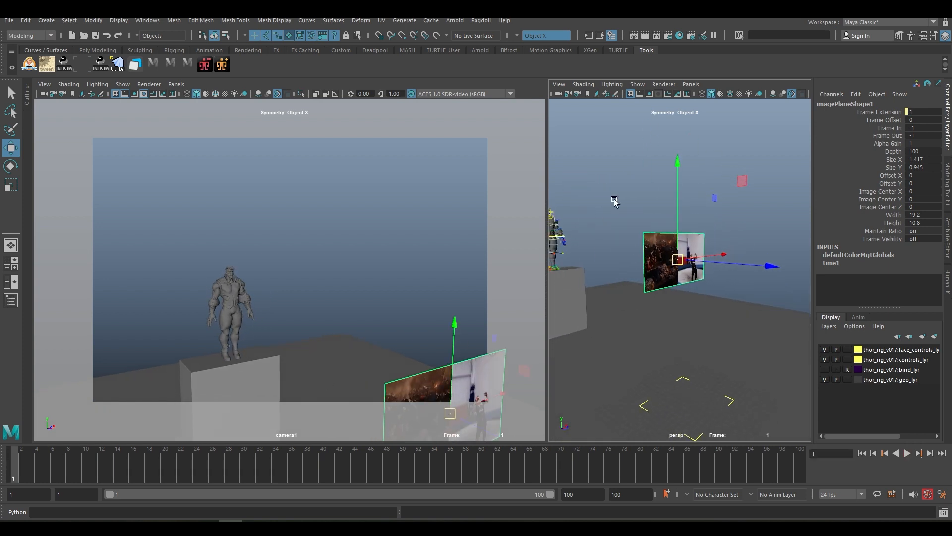
Select the shot camera, camera1, and rename it scene_camera.
{"action": "left_click", "coordinate": [44, 93]}
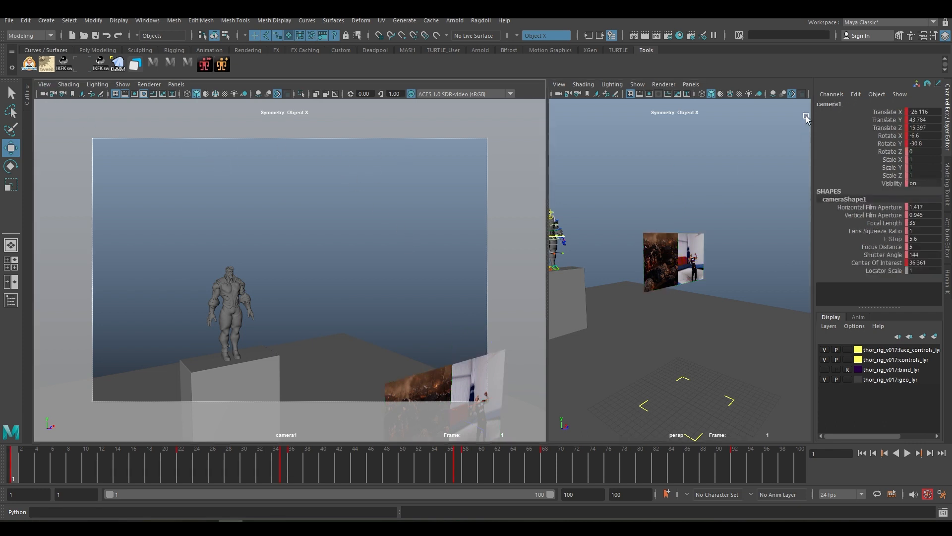
{"action": "double_click", "coordinate": [833, 103]}
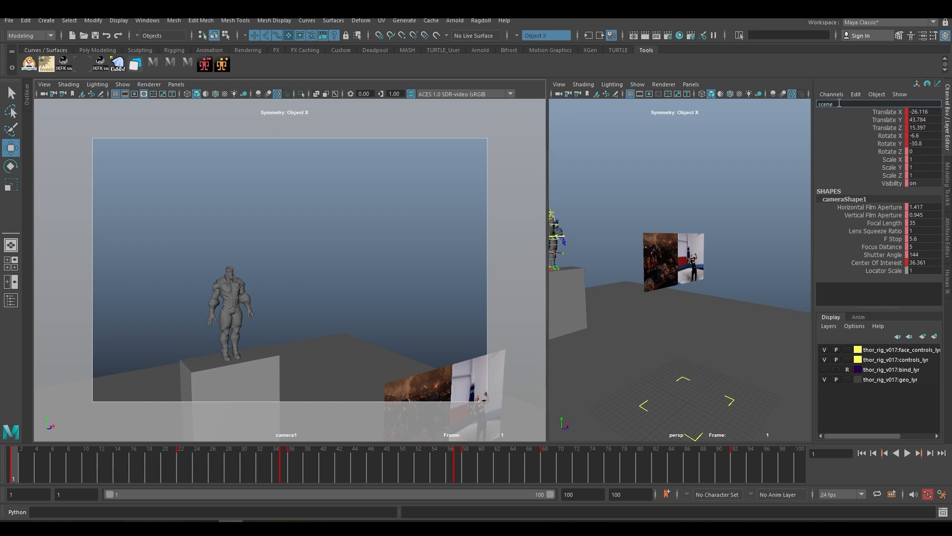
{"action": "type", "text": "scene_camera"}
{"action": "key", "text": "Return"}
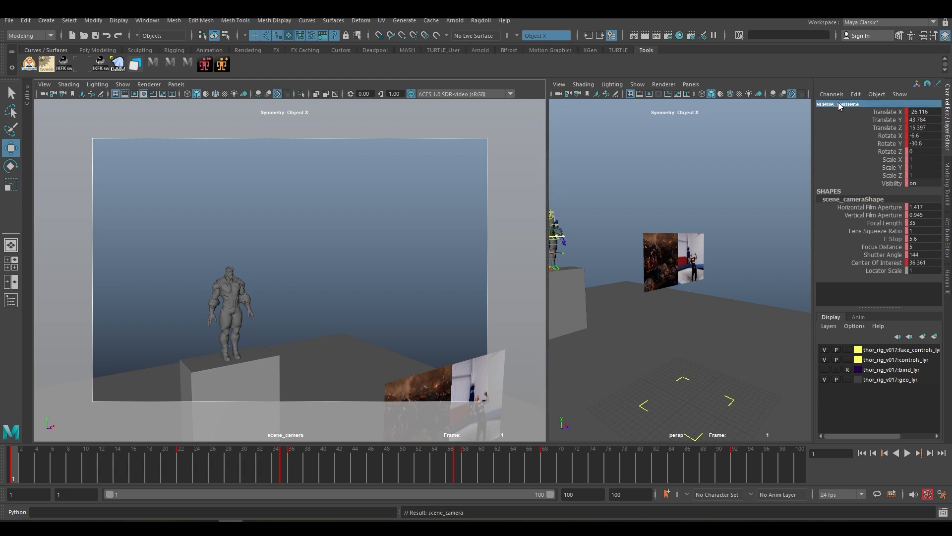
Set the image plane's Translate X, Y and Z to 0 to place it at the origin.
{"action": "left_click", "coordinate": [639, 292]}
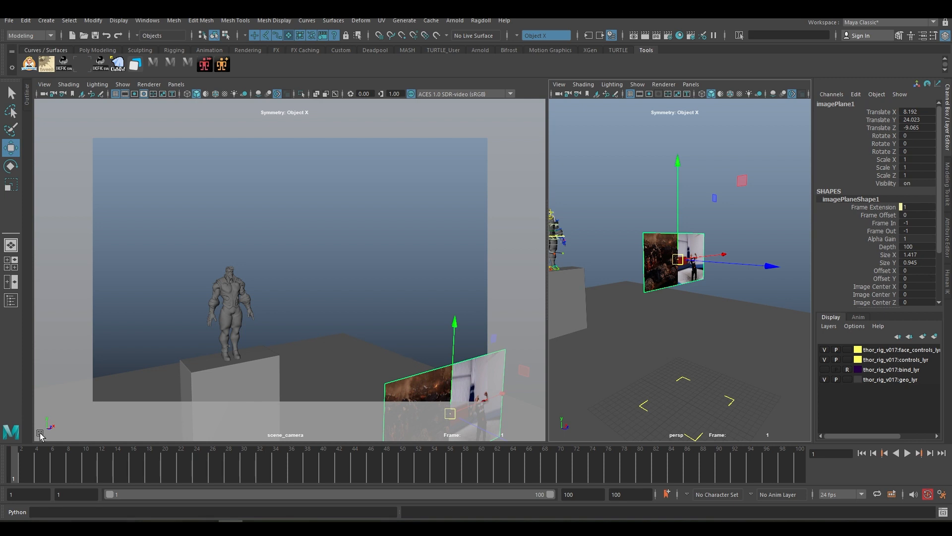
{"action": "right_click_drag", "start_coordinate": [722, 278], "coordinate": [704, 290], "text": "alt"}
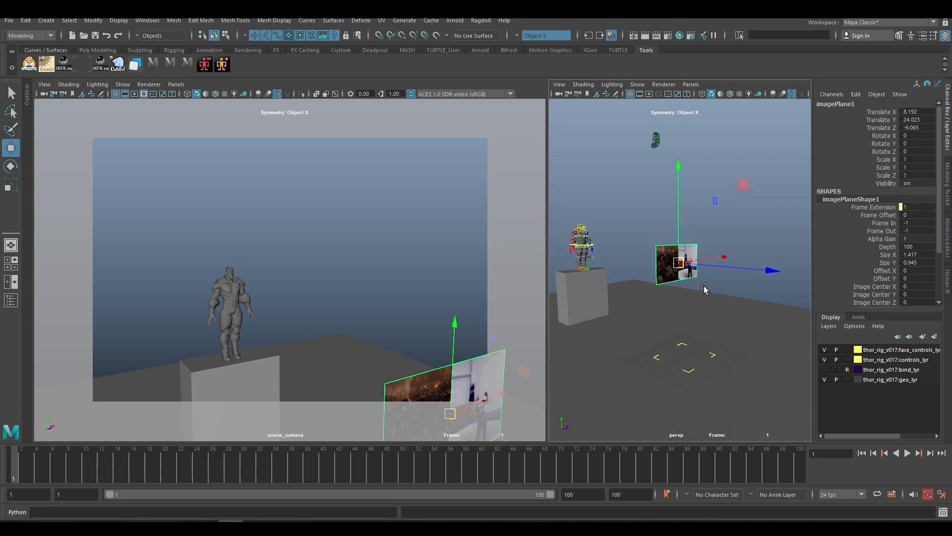
{"action": "left_click_drag", "start_coordinate": [703, 290], "coordinate": [696, 293], "text": "alt"}
{"action": "left_click_drag", "start_coordinate": [919, 130], "coordinate": [924, 112]}
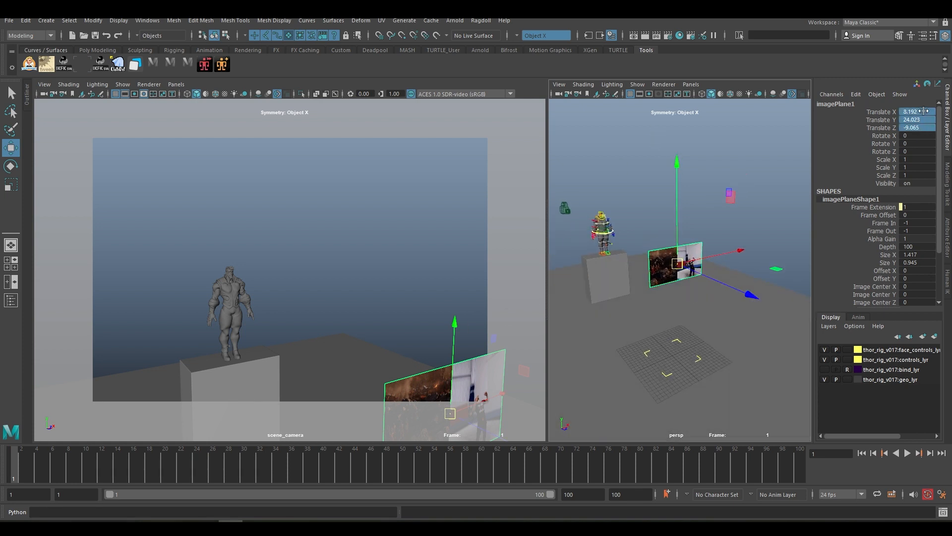
{"action": "key", "text": "Return"}
{"action": "type", "text": "0"}
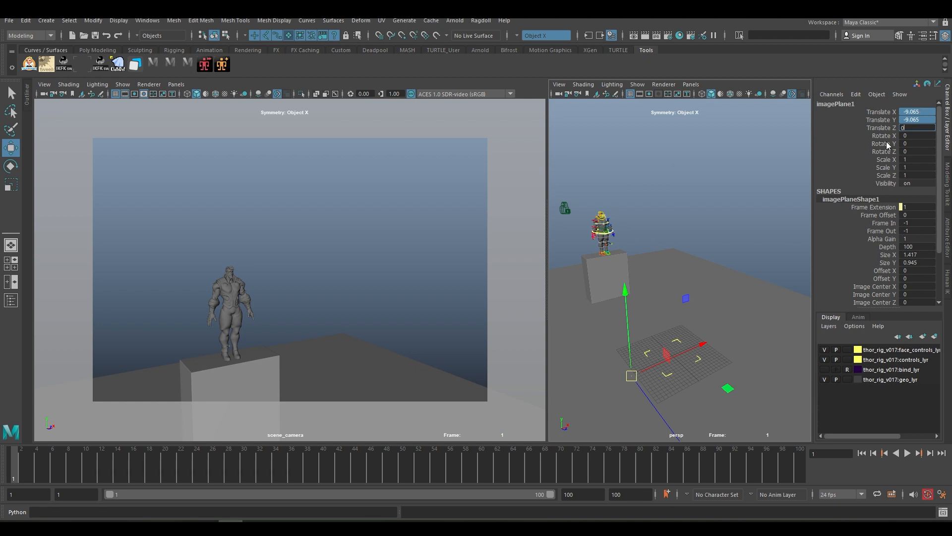
{"action": "key", "text": "Return"}
{"action": "middle_click_drag", "start_coordinate": [731, 303], "coordinate": [714, 268], "text": "alt"}
{"action": "scroll", "coordinate": [716, 304], "scroll_direction": "up", "scroll_amount": 5}
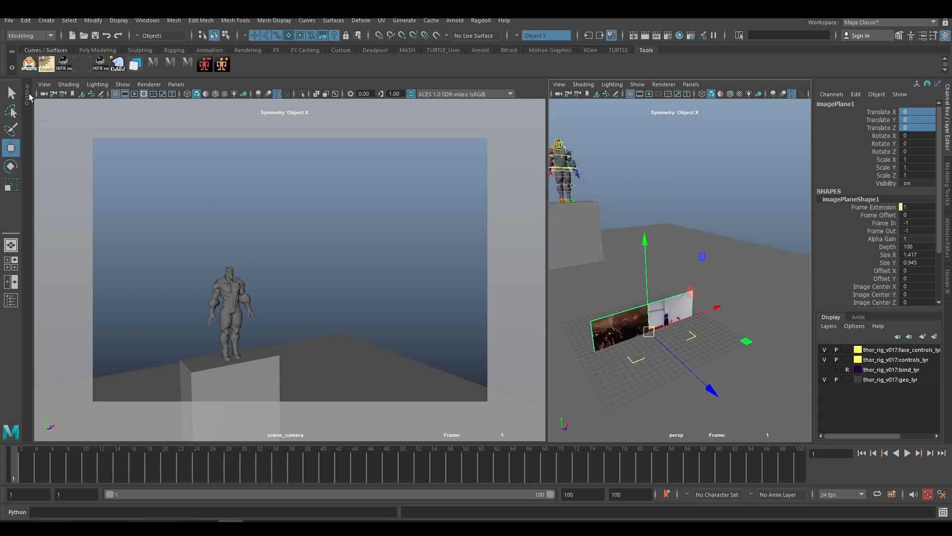
Group imagePlane1 in the Outliner and name the group group_imageplane.
{"action": "left_click", "coordinate": [29, 97]}
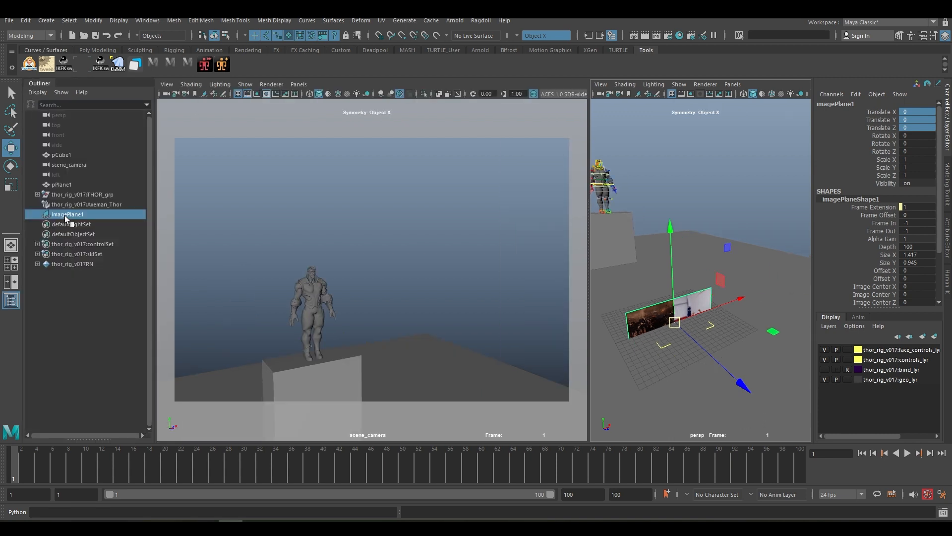
{"action": "key", "text": "ctrl+g"}
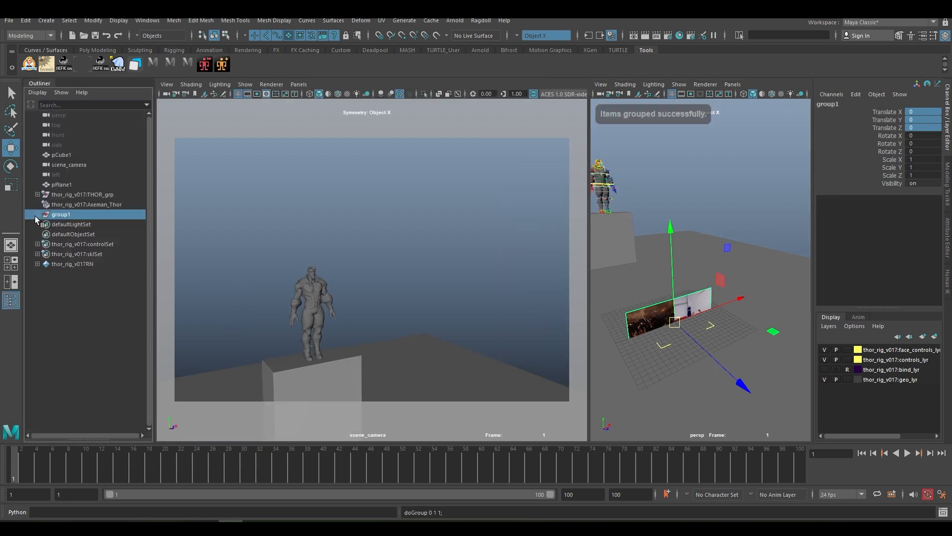
{"action": "left_click", "coordinate": [37, 214]}
{"action": "double_click", "coordinate": [69, 215]}
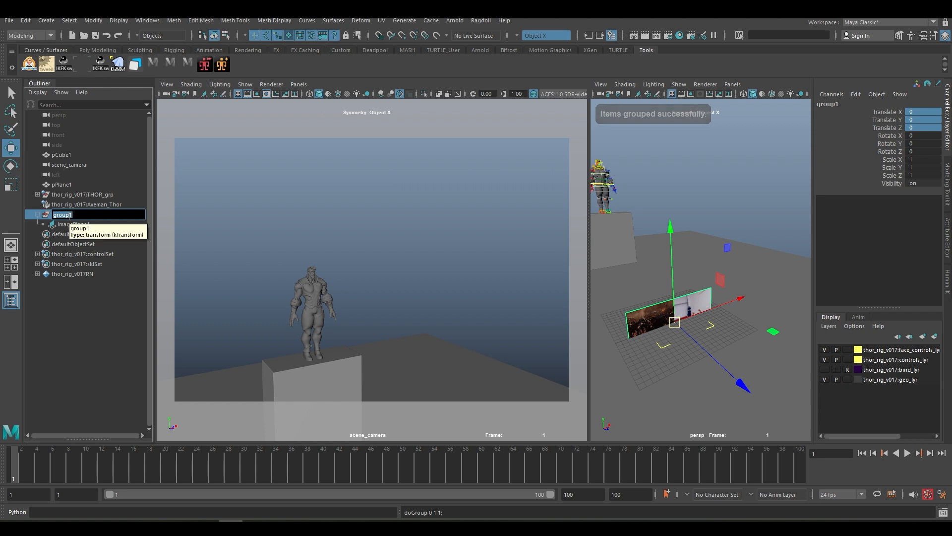
{"action": "type", "text": "group_imageplane"}
{"action": "key", "text": "Return"}
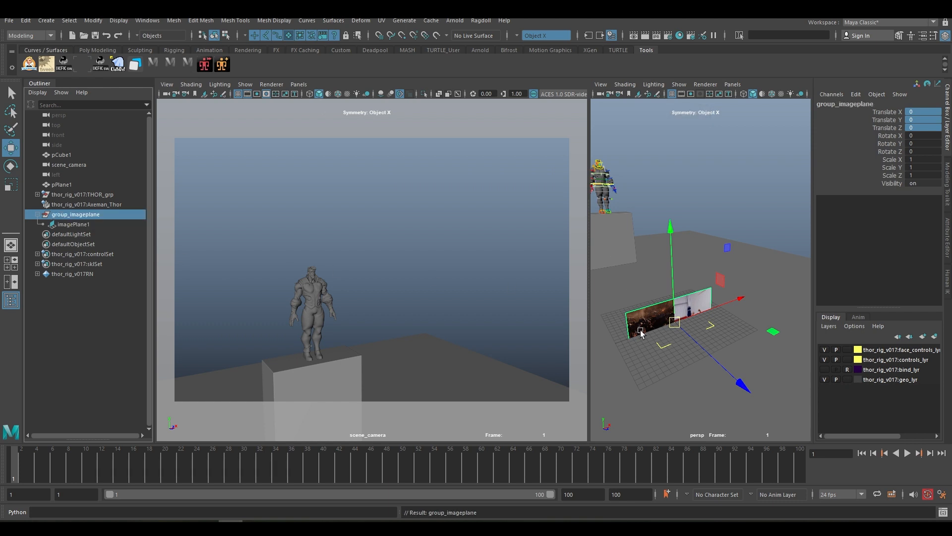
Parent-constrain group_imageplane to scene_camera with Maintain offset off and all translate and rotate axes constrained.
{"action": "left_click_drag", "start_coordinate": [640, 341], "coordinate": [626, 316], "text": "alt"}
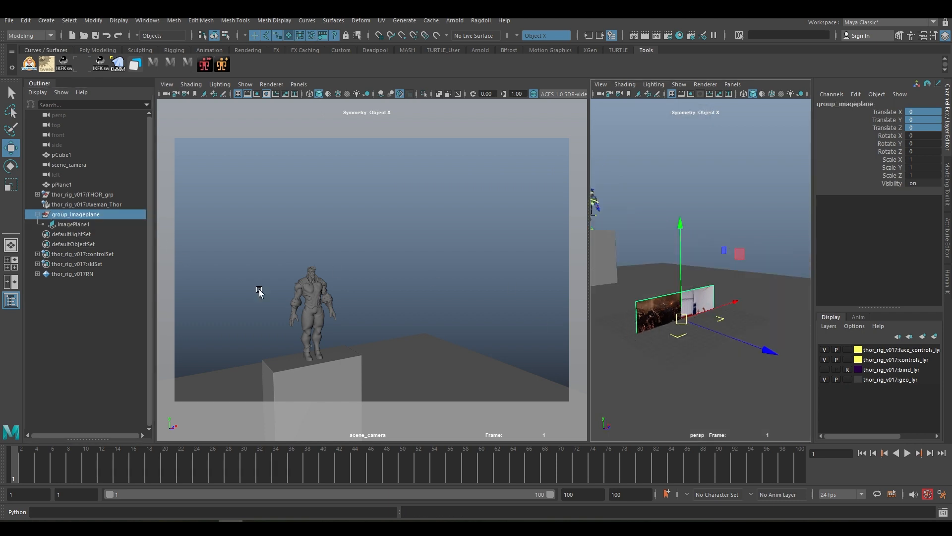
{"action": "left_click", "coordinate": [75, 224]}
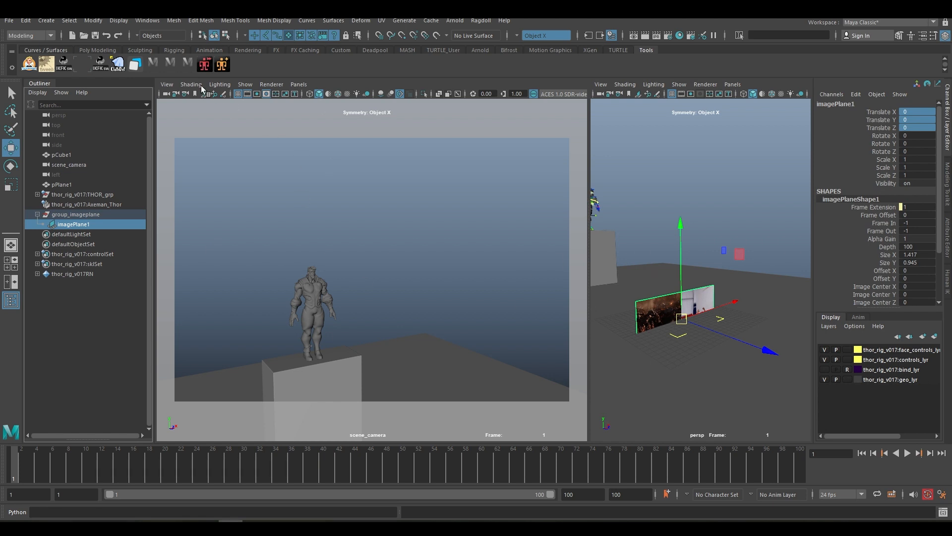
{"action": "left_click", "coordinate": [166, 94]}
{"action": "left_click", "coordinate": [74, 214], "text": "ctrl"}
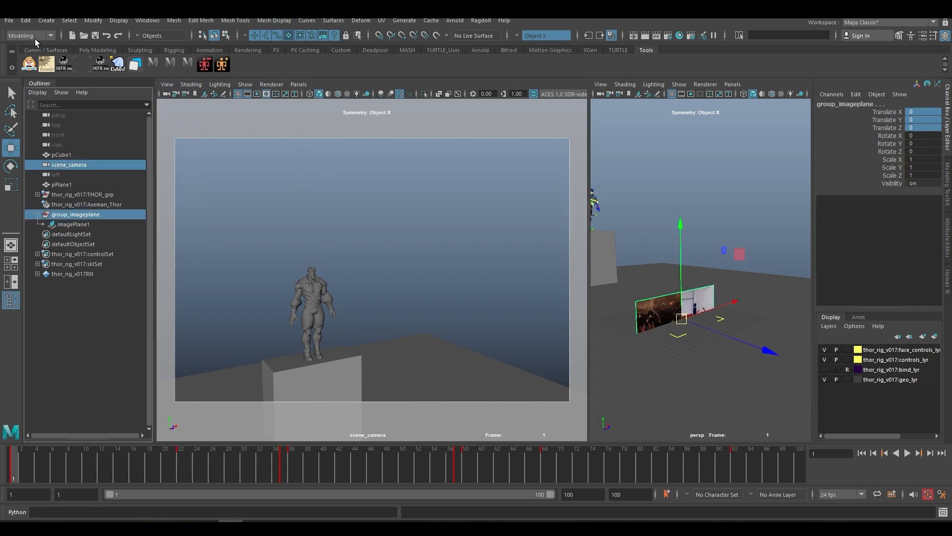
{"action": "left_click", "coordinate": [35, 37]}
{"action": "left_click", "coordinate": [33, 64]}
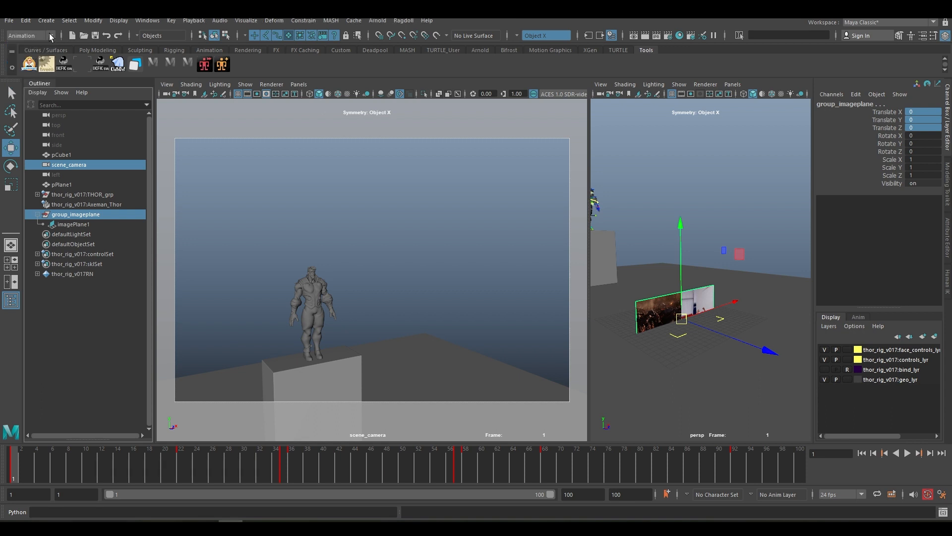
{"action": "left_click", "coordinate": [302, 21]}
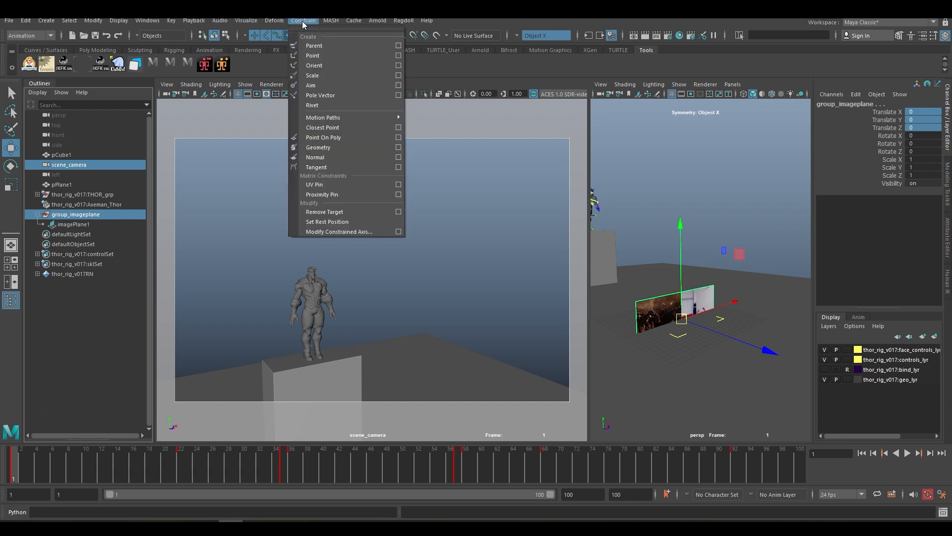
{"action": "left_click", "coordinate": [399, 55]}
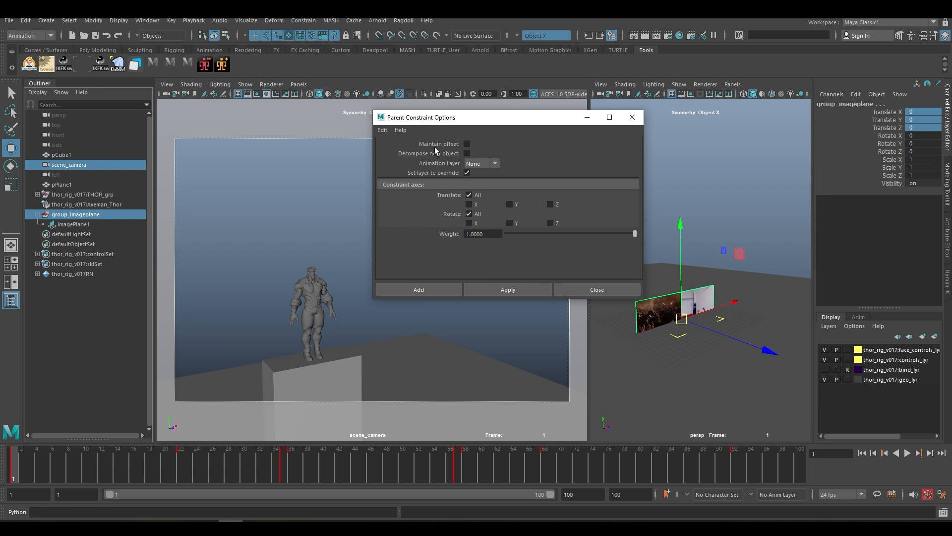
{"action": "left_click_drag", "start_coordinate": [470, 120], "coordinate": [471, 97]}
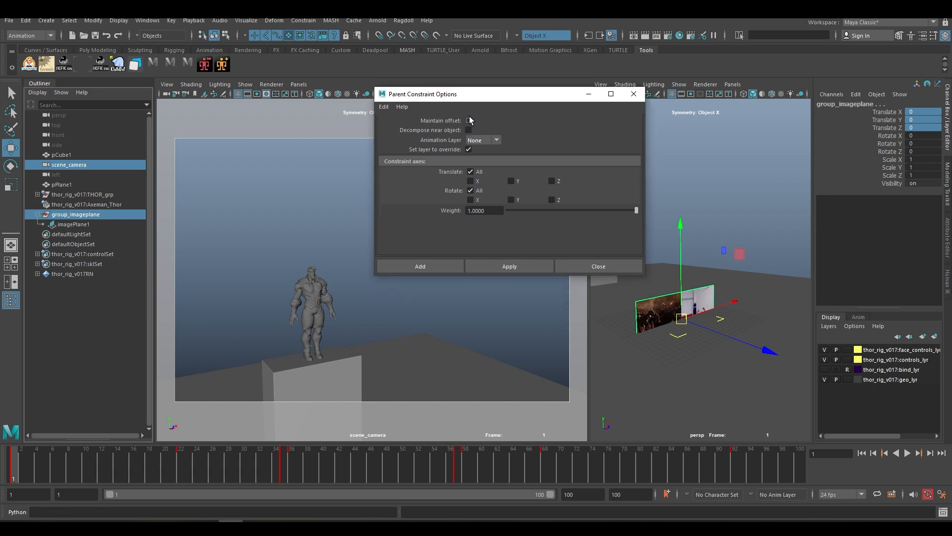
{"action": "left_click", "coordinate": [510, 266]}
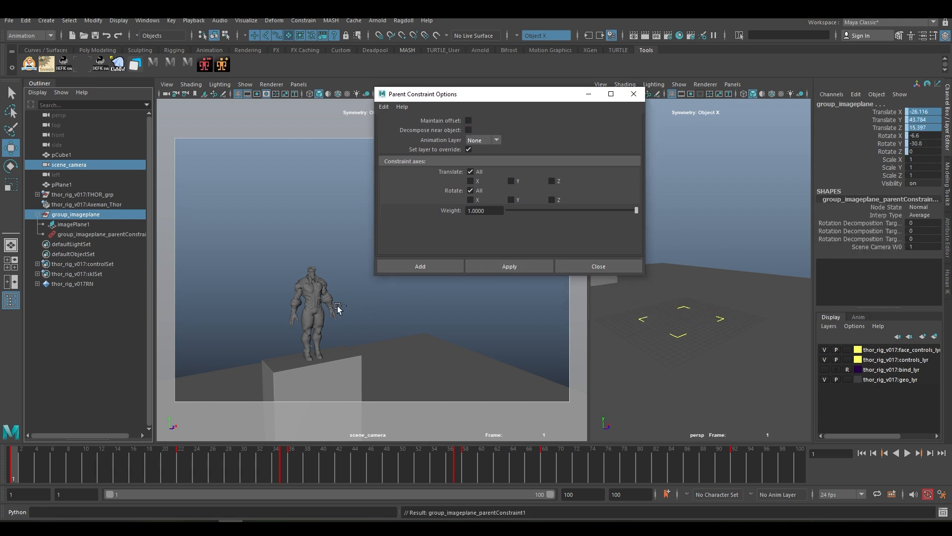
{"action": "left_click", "coordinate": [598, 266]}
Move imagePlane1 into the upper-right corner of the scene_camera frame, at about Translate X 18.28, Y 12.99, Z -54.79.
{"action": "key", "text": "f"}
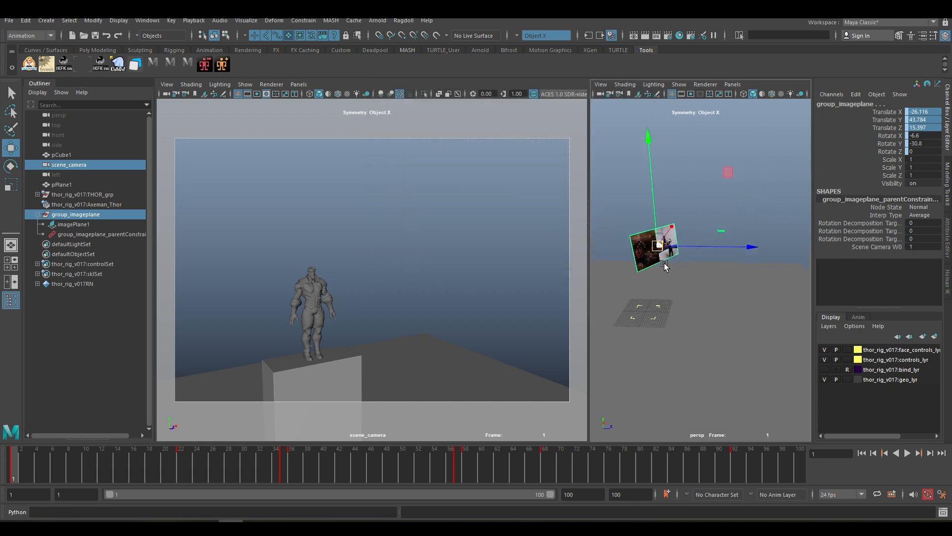
{"action": "mouse_move", "coordinate": [715, 268]}
{"action": "left_mouse_down", "text": "alt"}
{"action": "mouse_move", "coordinate": [731, 268]}
{"action": "mouse_move", "coordinate": [711, 267]}
{"action": "mouse_move", "coordinate": [716, 258]}
{"action": "left_mouse_up", "text": "alt"}
{"action": "left_click", "coordinate": [75, 225]}
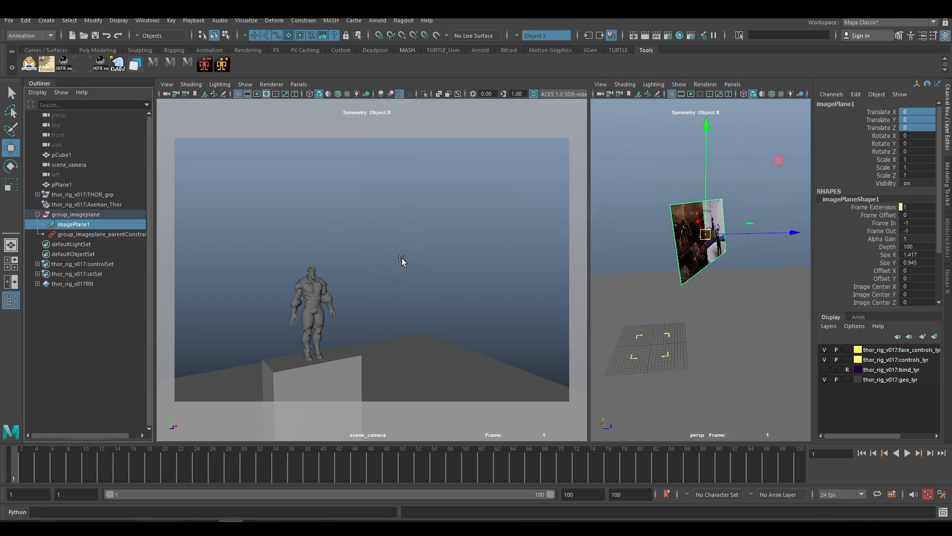
{"action": "left_click_drag", "start_coordinate": [791, 232], "coordinate": [391, 244]}
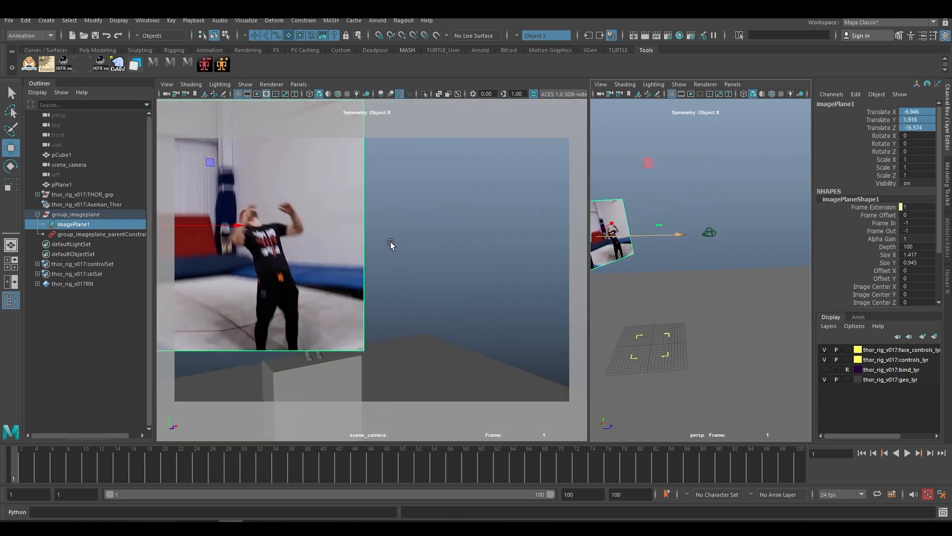
{"action": "left_click_drag", "start_coordinate": [228, 226], "coordinate": [408, 226]}
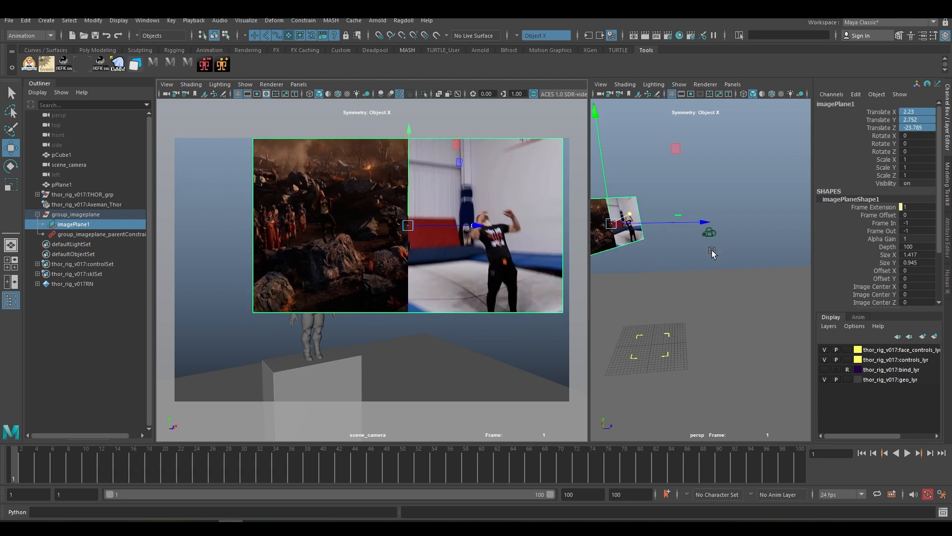
{"action": "left_click_drag", "start_coordinate": [666, 233], "coordinate": [504, 221]}
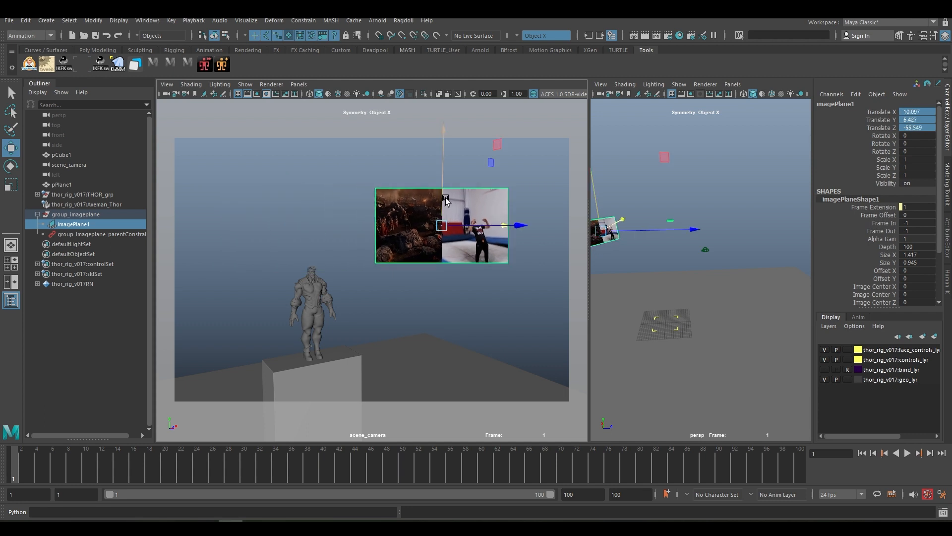
{"action": "left_click_drag", "start_coordinate": [443, 199], "coordinate": [472, 151]}
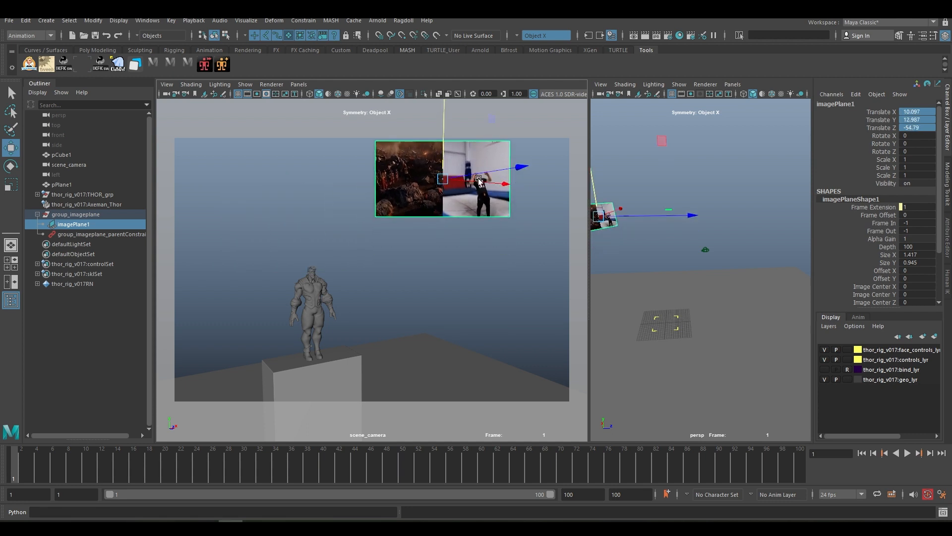
{"action": "left_click_drag", "start_coordinate": [451, 185], "coordinate": [562, 180]}
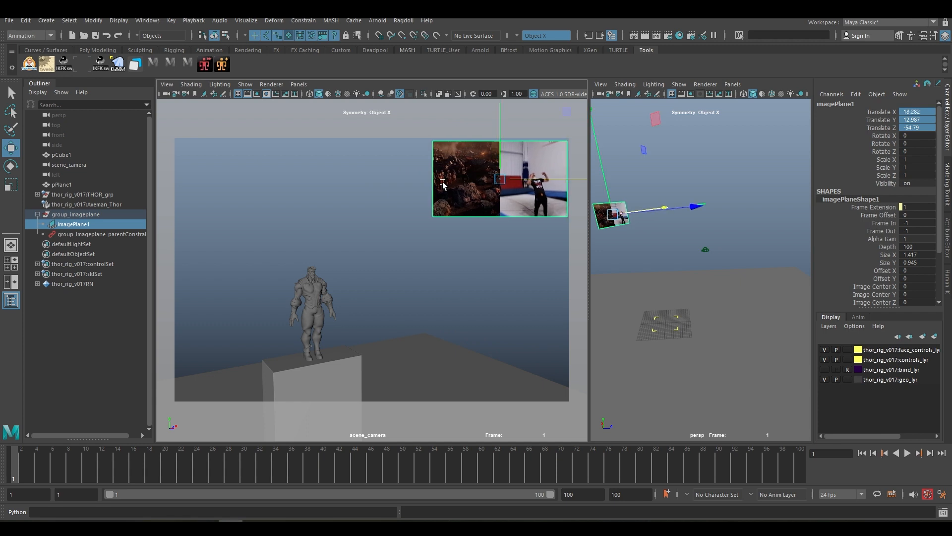
Play and scrub the animation to check that the image plane follows the shot camera, ending at frame 1.
{"action": "key", "text": "alt+v"}
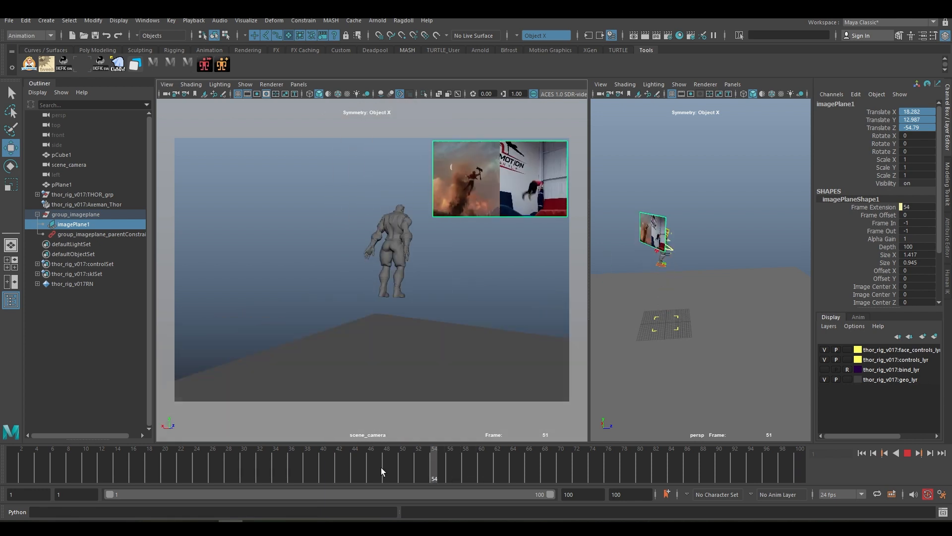
{"action": "left_click_drag", "start_coordinate": [125, 449], "coordinate": [197, 456]}
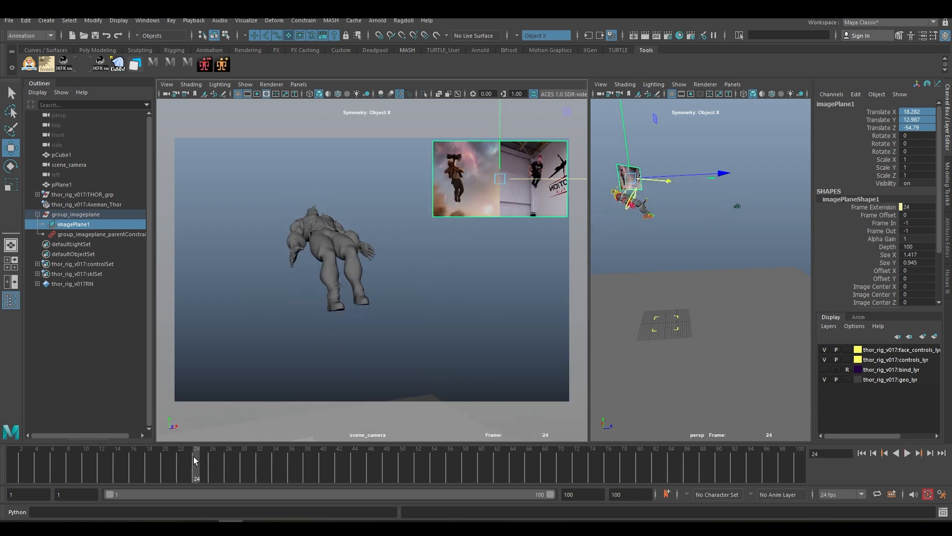
{"action": "left_click_drag", "start_coordinate": [194, 457], "coordinate": [3, 445]}
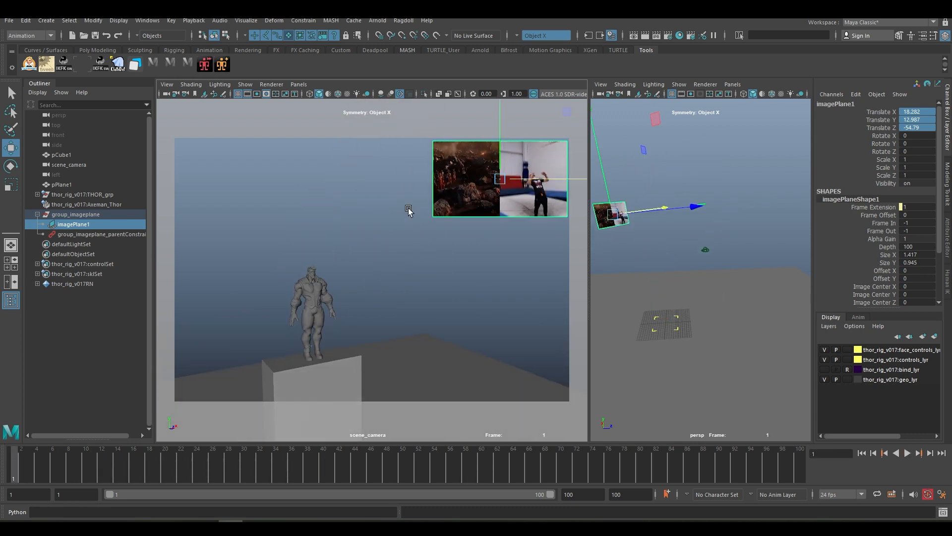
Scale imagePlane1 uniformly to about 1.31 and refit it in the camera frame's corner at about Translate X 15.52, Y 11.57.
{"action": "key", "text": "r"}
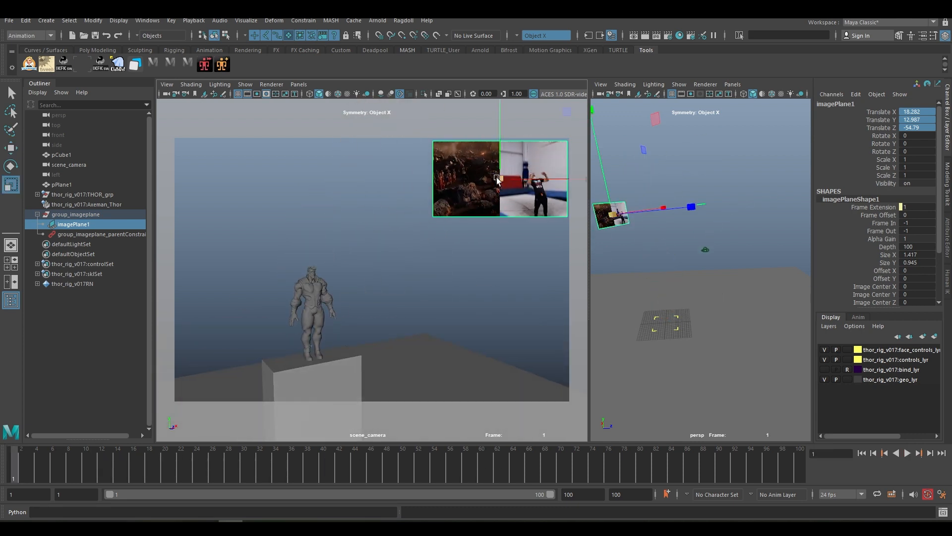
{"action": "left_click_drag", "start_coordinate": [500, 179], "coordinate": [480, 188]}
{"action": "key", "text": "w"}
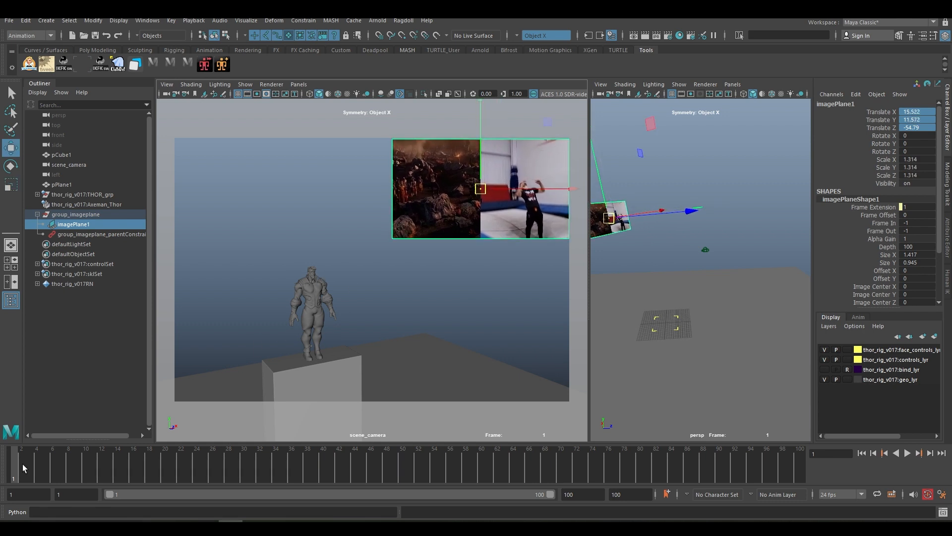
At frame 42, set imagePlane1 back to about Translate Z -92.5 behind Thor, scale it to about 2.48 and refit it in the corner.
{"action": "left_click_drag", "start_coordinate": [22, 463], "coordinate": [339, 457]}
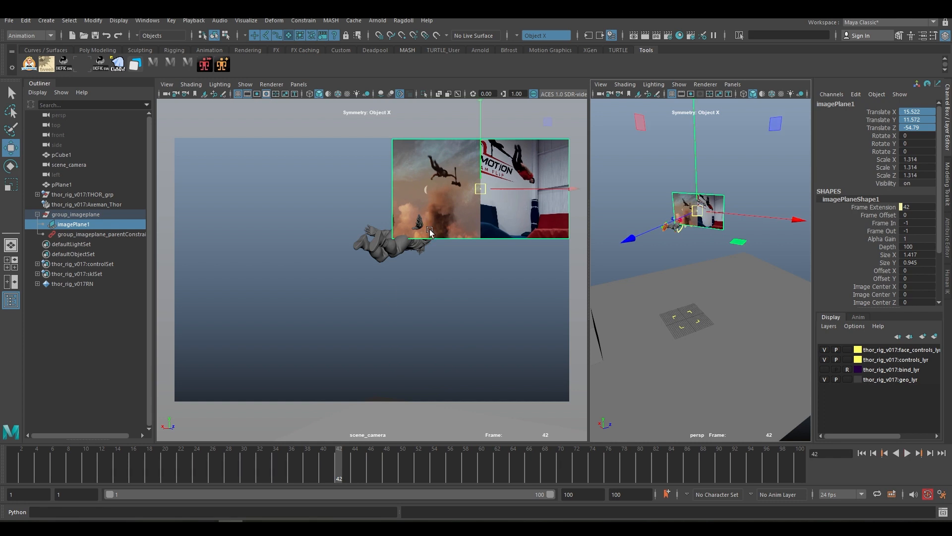
{"action": "left_click_drag", "start_coordinate": [682, 230], "coordinate": [714, 251], "text": "alt"}
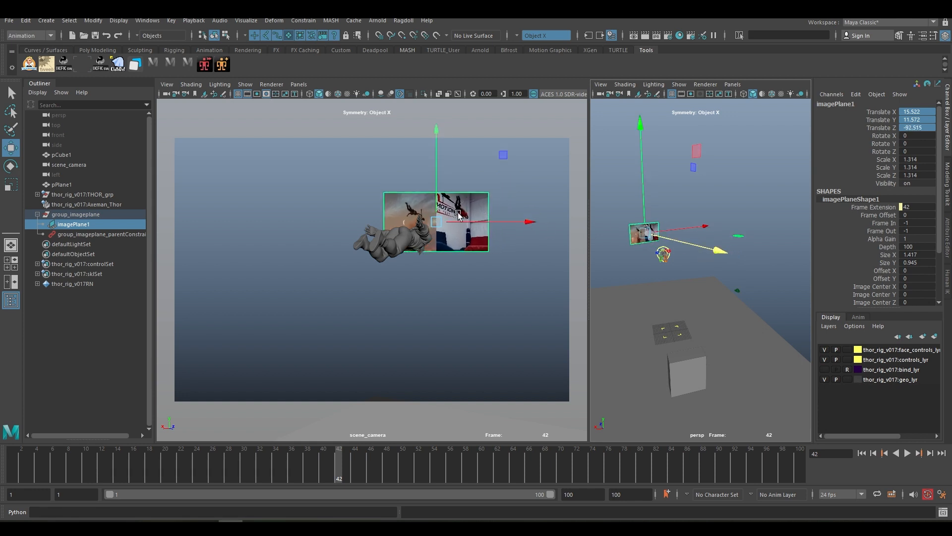
{"action": "key", "text": "r"}
{"action": "left_click_drag", "start_coordinate": [437, 222], "coordinate": [470, 194]}
{"action": "key", "text": "w"}
{"action": "key", "text": "r"}
{"action": "key", "text": "w"}
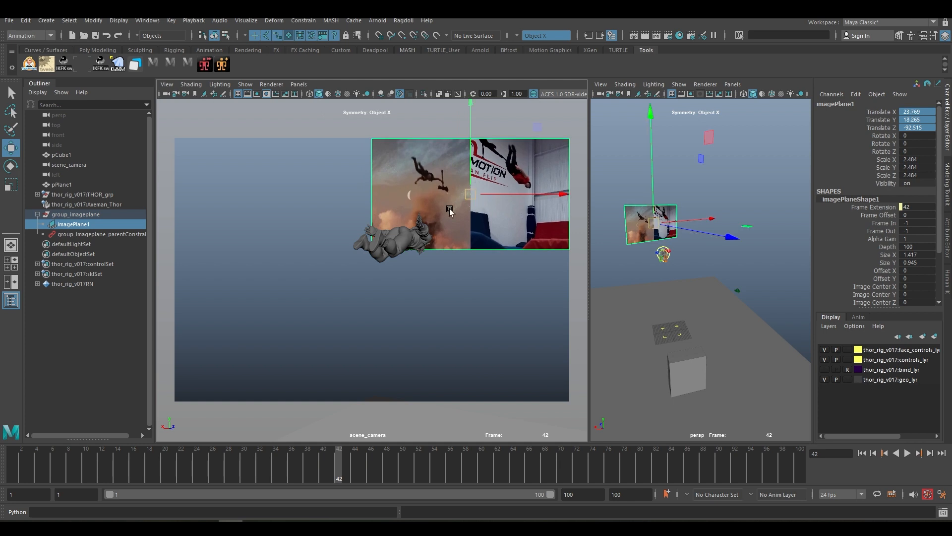
Enlarge the scene_camera view and play and scrub the animation to compare Thor's pose with the reference footage.
{"action": "left_click_drag", "start_coordinate": [22, 464], "coordinate": [721, 480]}
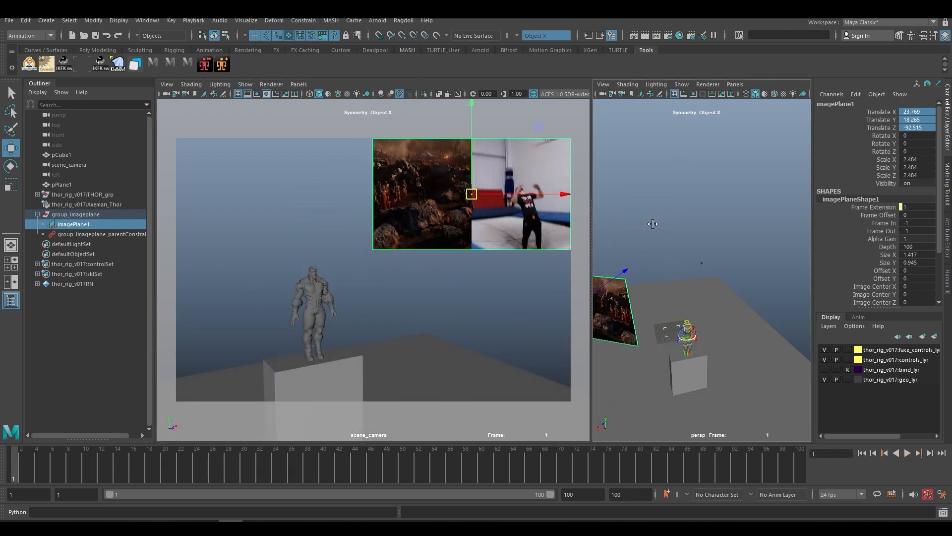
{"action": "left_click_drag", "start_coordinate": [590, 226], "coordinate": [730, 226]}
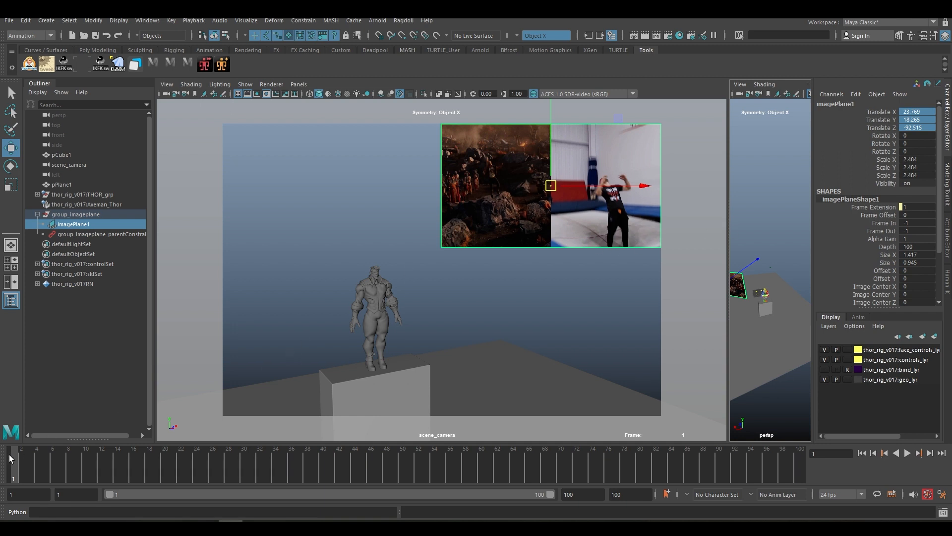
{"action": "key", "text": "alt+v"}
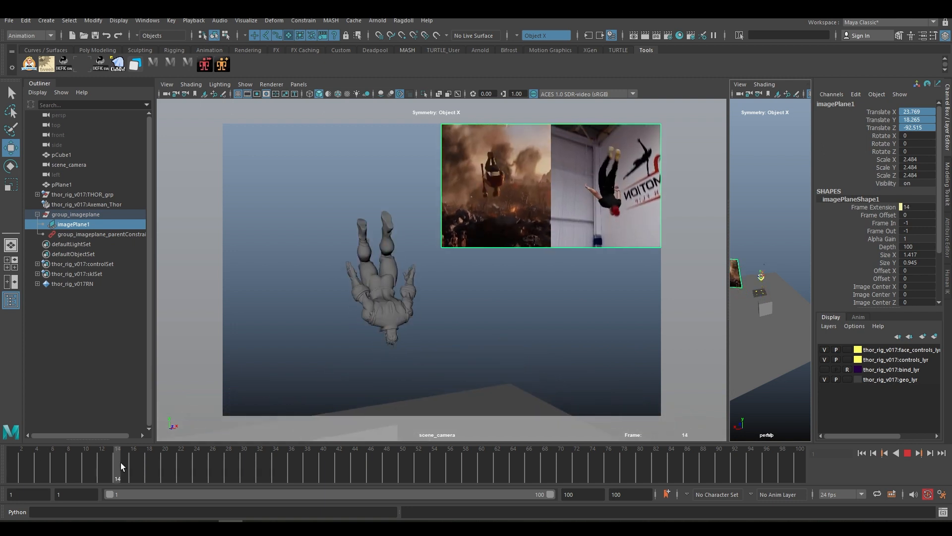
{"action": "key", "text": "Escape"}
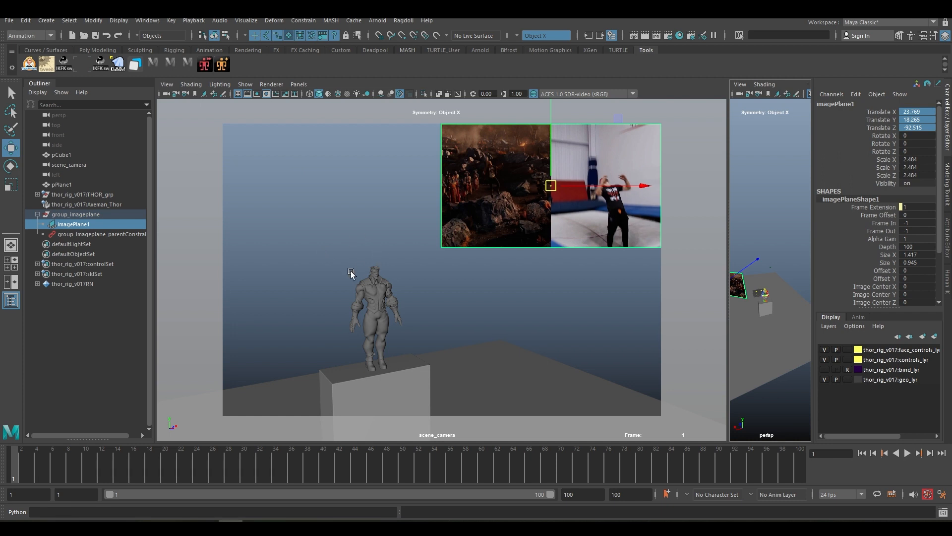
{"action": "key", "text": "alt+v"}
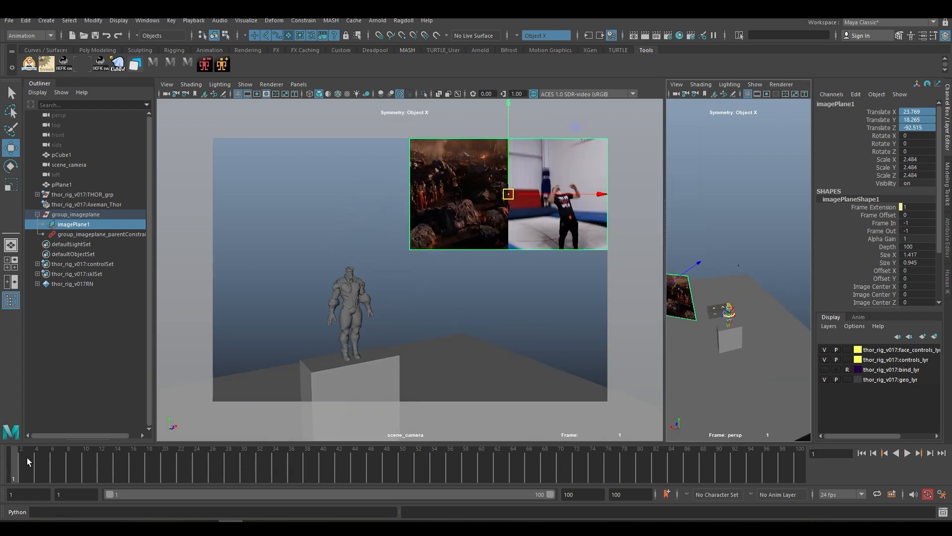
{"action": "left_click_drag", "start_coordinate": [27, 458], "coordinate": [116, 466]}
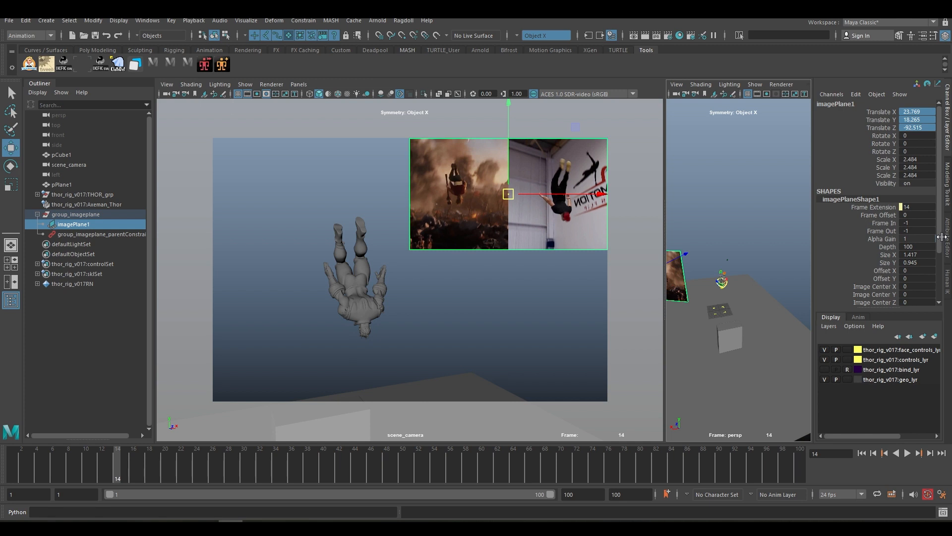
Enlarge the Channel Box to show all of imagePlaneShape1's attributes, keeping imagePlane1 selected.
{"action": "left_click_drag", "start_coordinate": [941, 238], "coordinate": [941, 294]}
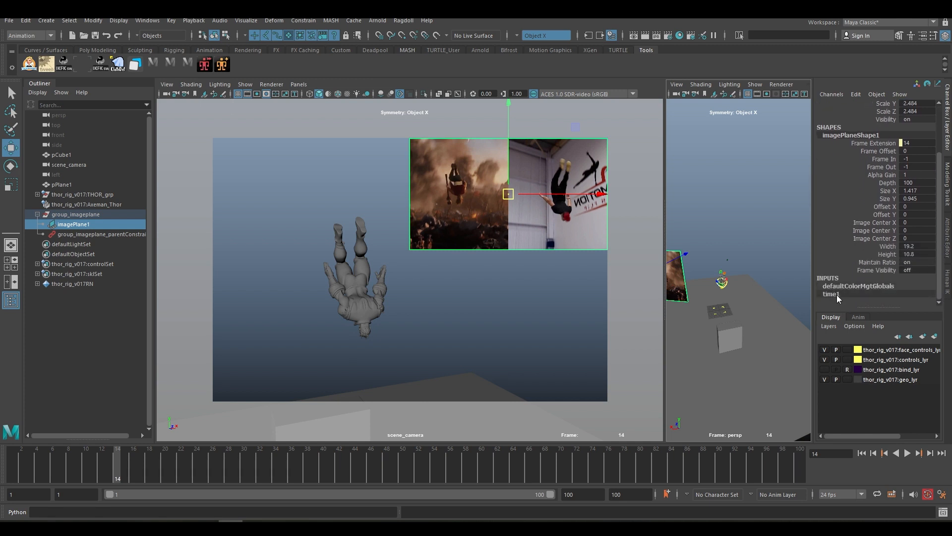
{"action": "left_click_drag", "start_coordinate": [873, 307], "coordinate": [873, 439]}
{"action": "left_click", "coordinate": [683, 285]}
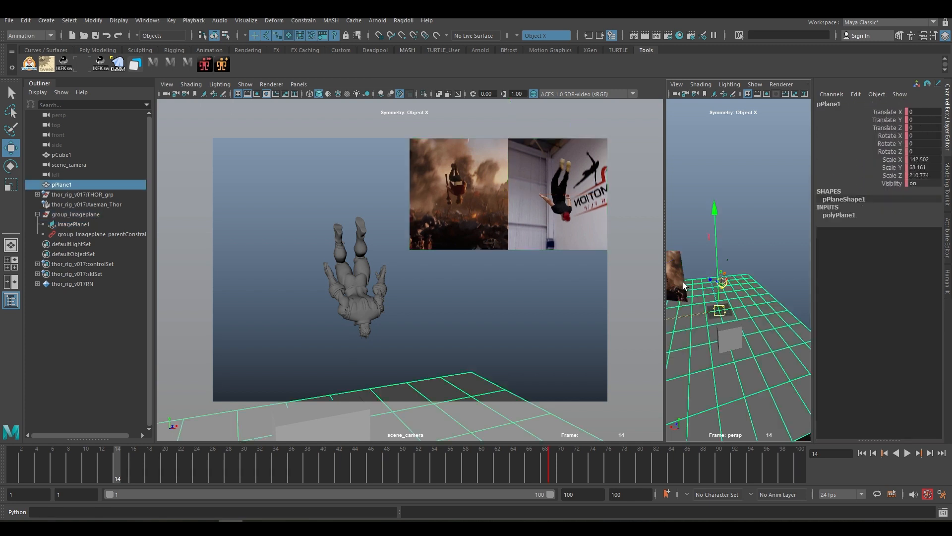
{"action": "key", "text": "ctrl+z"}
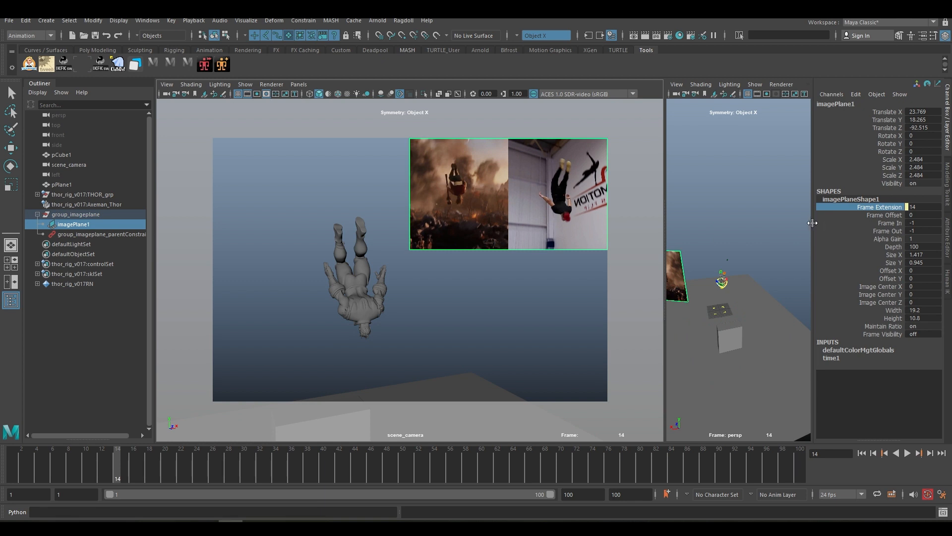
{"action": "left_click_drag", "start_coordinate": [813, 222], "coordinate": [786, 222]}
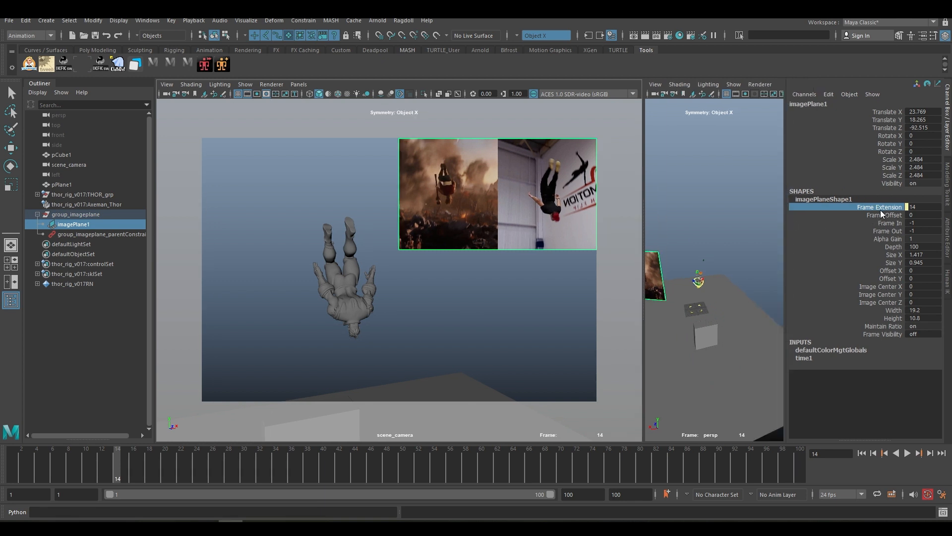
Return to frame 1 and view the channel commands available for the image plane's Frame Extension attribute.
{"action": "left_click", "coordinate": [2, 465]}
{"action": "right_click", "coordinate": [868, 207]}
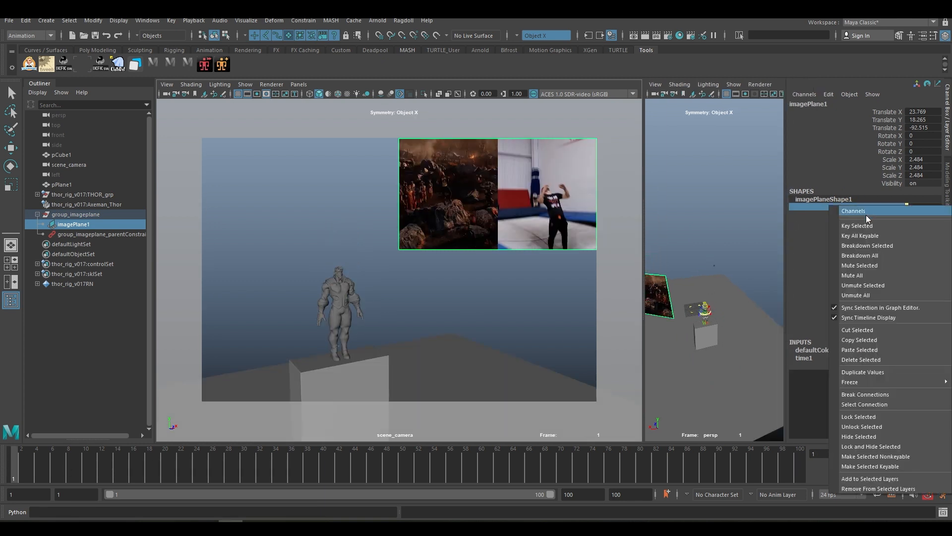
{"action": "left_click", "coordinate": [645, 454]}
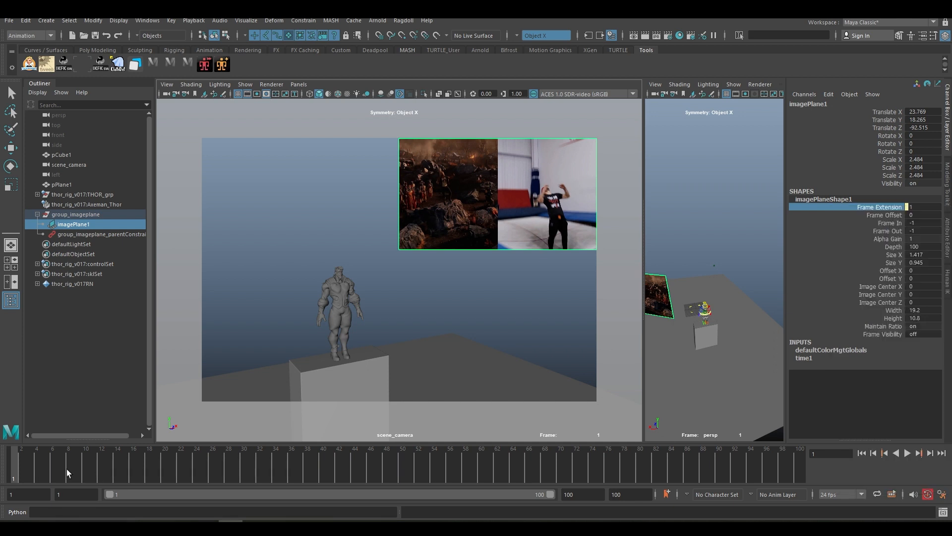
Scrub the timeline to frame 92 and step back and forth around it to locate the last frame of the reference footage.
{"action": "left_click_drag", "start_coordinate": [52, 464], "coordinate": [728, 462]}
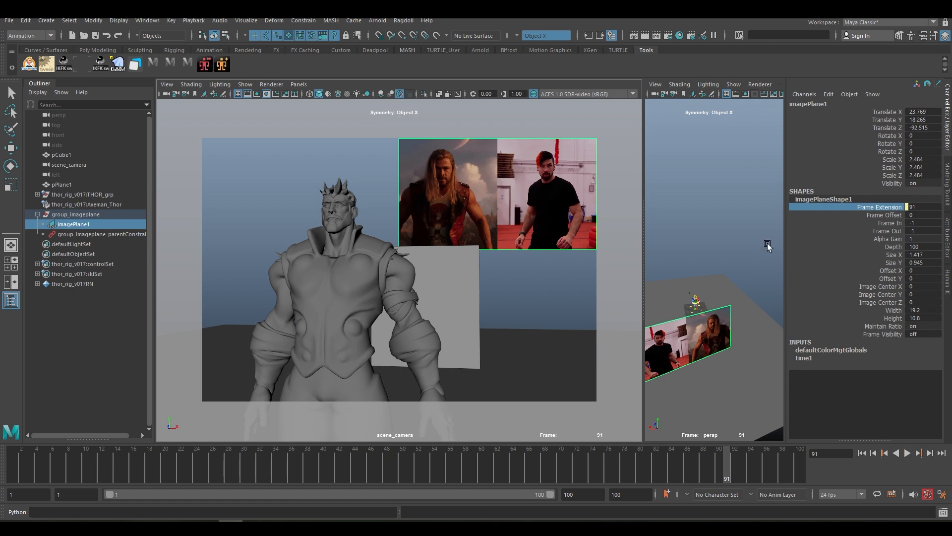
{"action": "key", "text": "alt+comma"}
{"action": "key", "text": "alt+comma"}
{"action": "key", "text": "alt+period"}
{"action": "key", "text": "alt+period"}
{"action": "key", "text": "alt+period"}
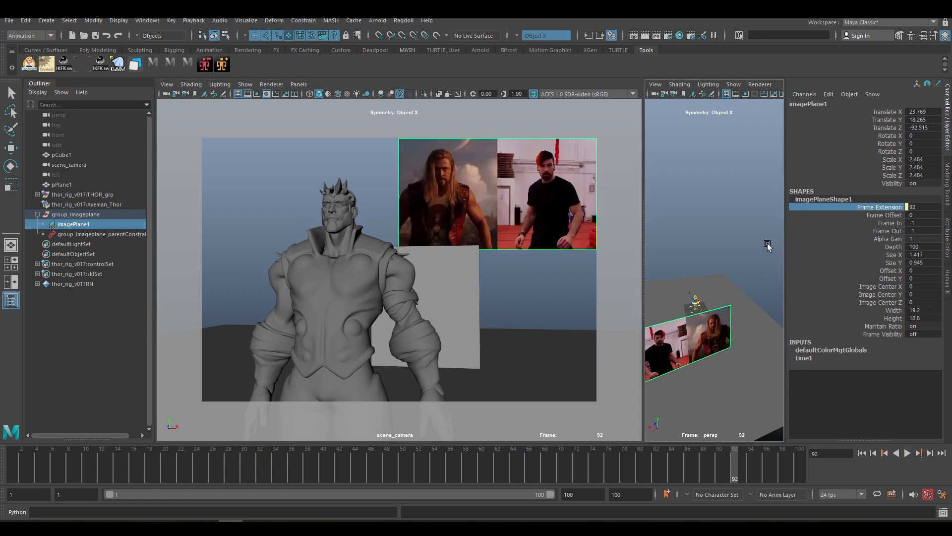
{"action": "key", "text": "alt+comma"}
{"action": "key", "text": "alt+period"}
Break the connection on imagePlaneShape1's Frame Extension and scrub the timeline up to frame 92 to check the reference.
{"action": "right_click", "coordinate": [894, 207]}
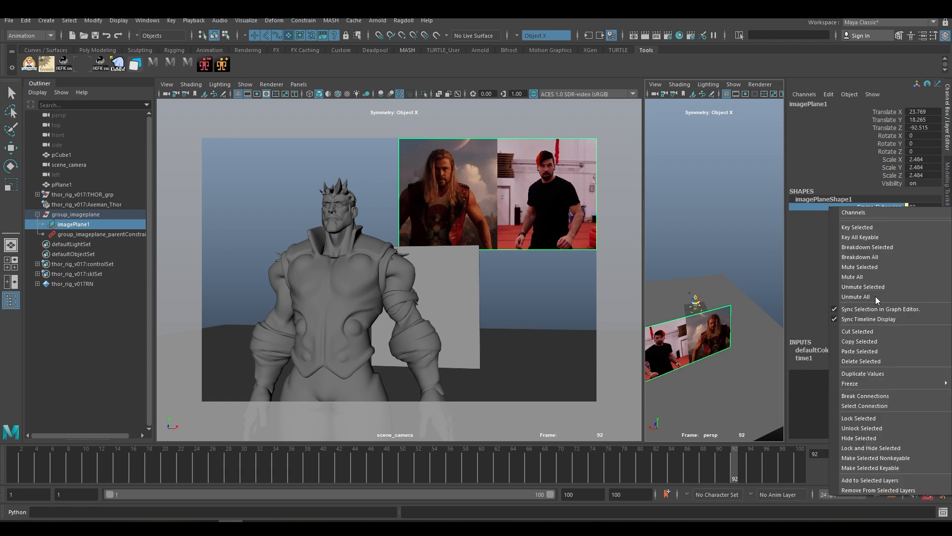
{"action": "left_click", "coordinate": [864, 394]}
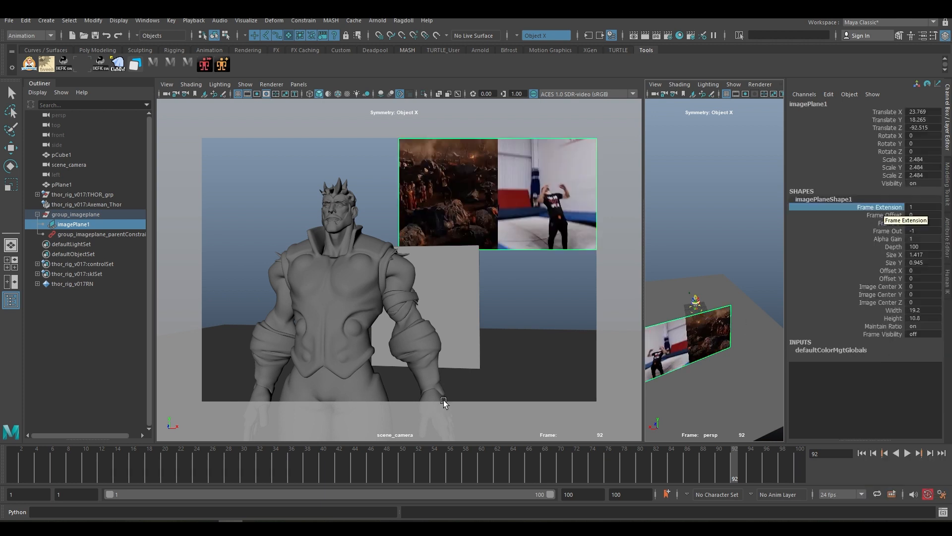
{"action": "left_click_drag", "start_coordinate": [36, 457], "coordinate": [735, 443]}
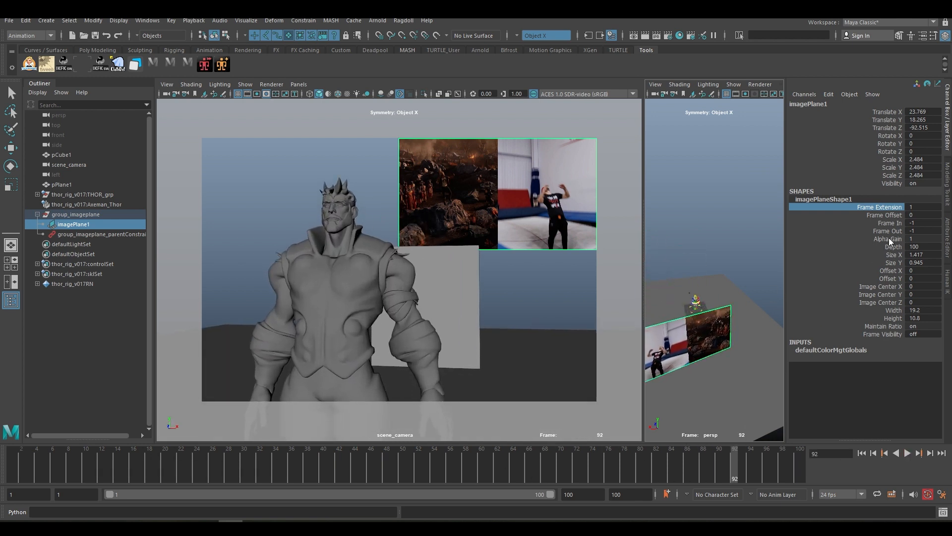
Key imagePlaneShape1's Frame Extension at value 1 on frame 92 and on frame 1.
{"action": "right_click", "coordinate": [883, 206]}
{"action": "left_click", "coordinate": [866, 225]}
{"action": "left_click", "coordinate": [8, 460]}
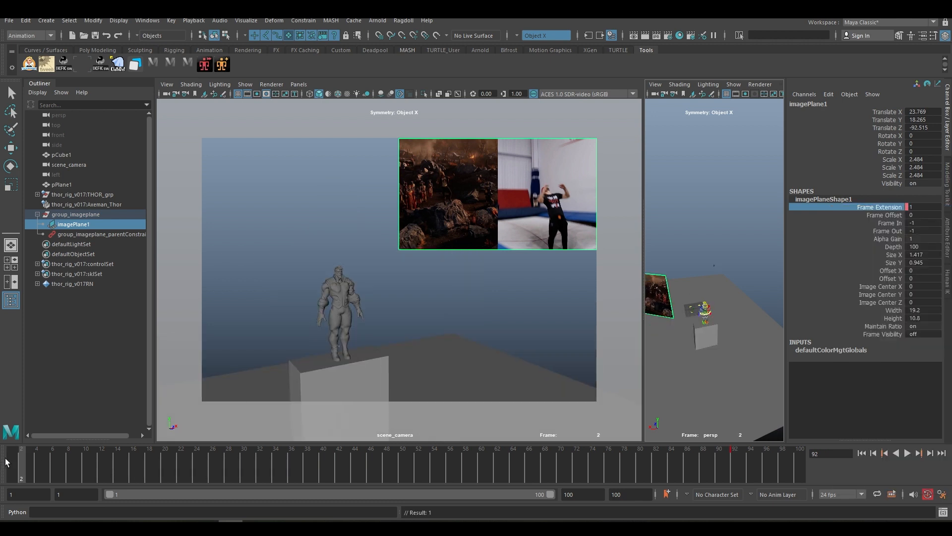
{"action": "right_click", "coordinate": [879, 213]}
{"action": "left_click", "coordinate": [852, 227]}
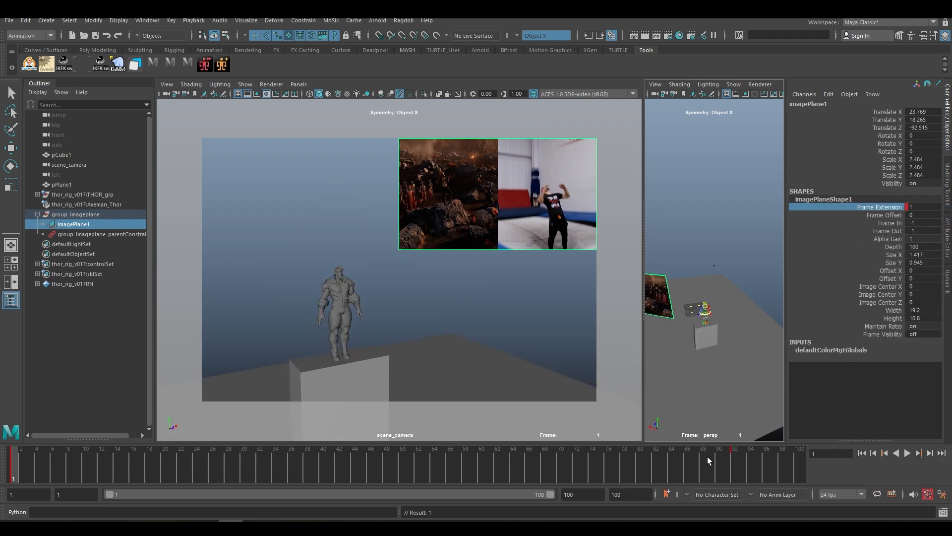
At frame 92, set imagePlaneShape1's Frame Extension to 92 and key it.
{"action": "left_click", "coordinate": [732, 458]}
{"action": "left_click", "coordinate": [917, 208]}
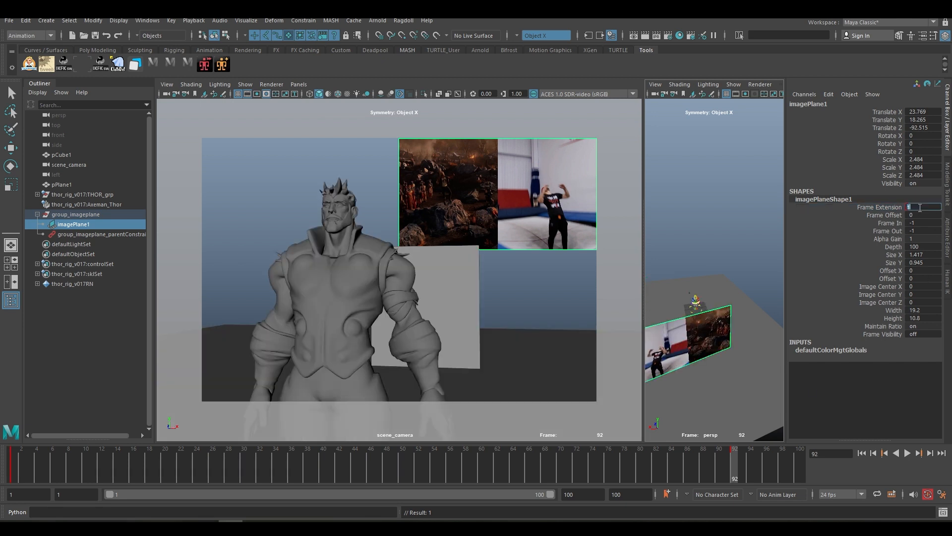
{"action": "type", "text": "92"}
{"action": "key", "text": "Return"}
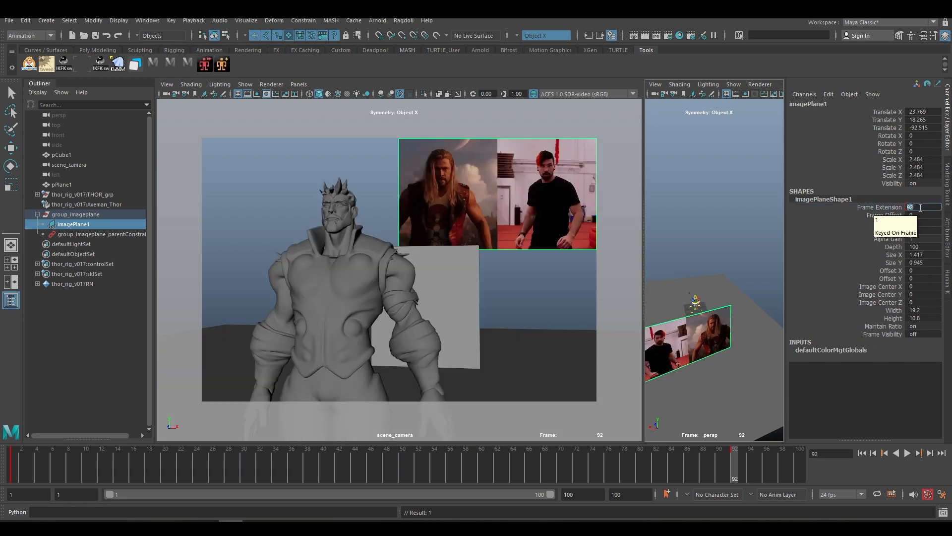
{"action": "left_click", "coordinate": [890, 209]}
{"action": "right_click", "coordinate": [890, 208]}
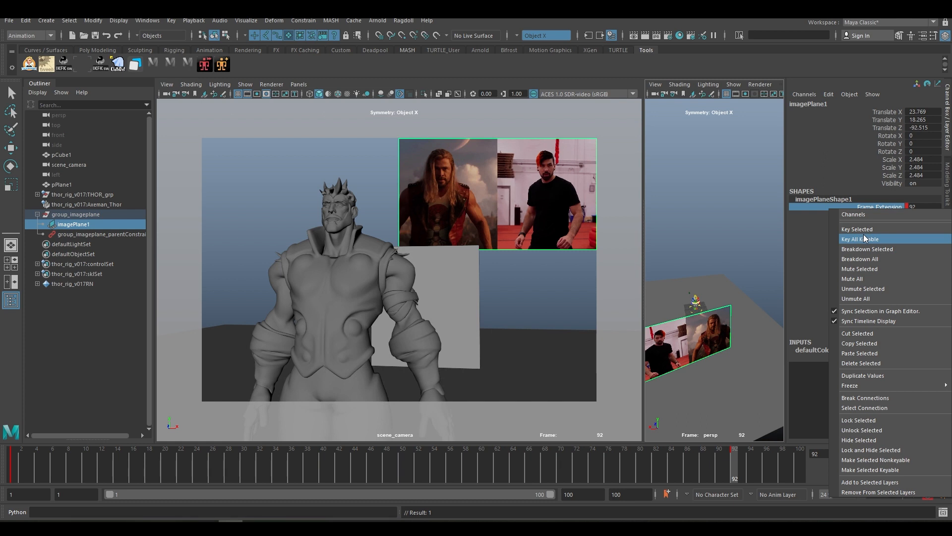
{"action": "left_click", "coordinate": [864, 234]}
From frame 1, give the Frame Extension curve linear tangents in the Graph Editor and close the editor.
{"action": "mouse_move", "coordinate": [11, 462]}
{"action": "left_mouse_down"}
{"action": "mouse_move", "coordinate": [71, 454]}
{"action": "mouse_move", "coordinate": [471, 464]}
{"action": "mouse_move", "coordinate": [21, 461]}
{"action": "left_mouse_up"}
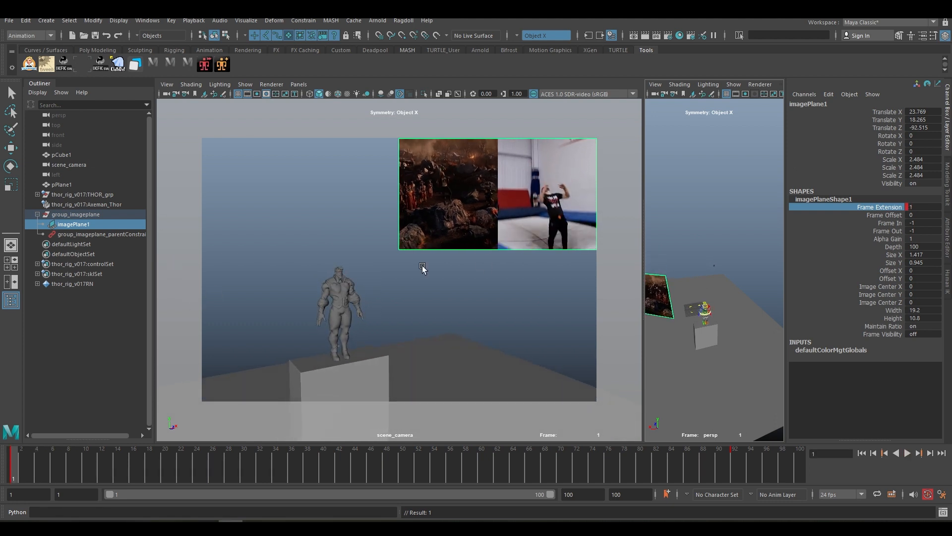
{"action": "left_click", "coordinate": [82, 62]}
{"action": "left_click", "coordinate": [418, 175]}
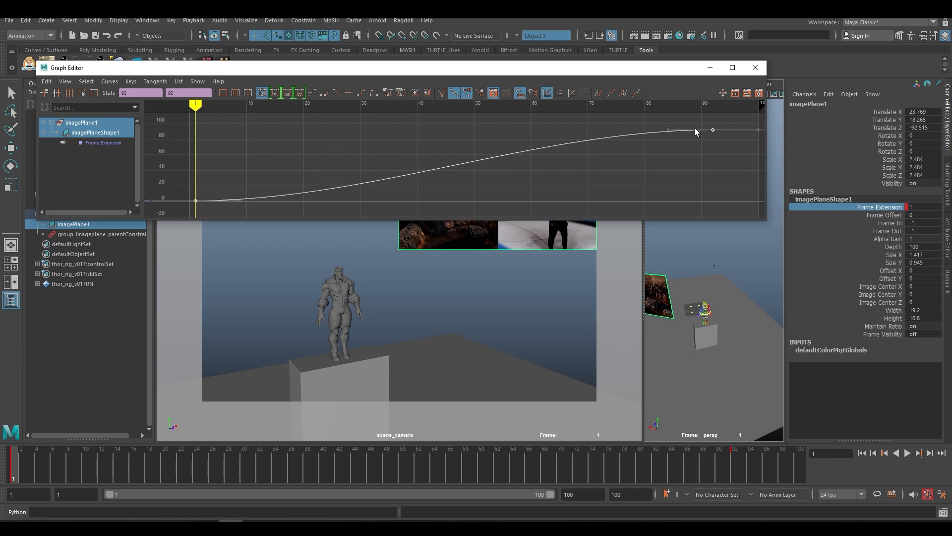
{"action": "left_click", "coordinate": [100, 144]}
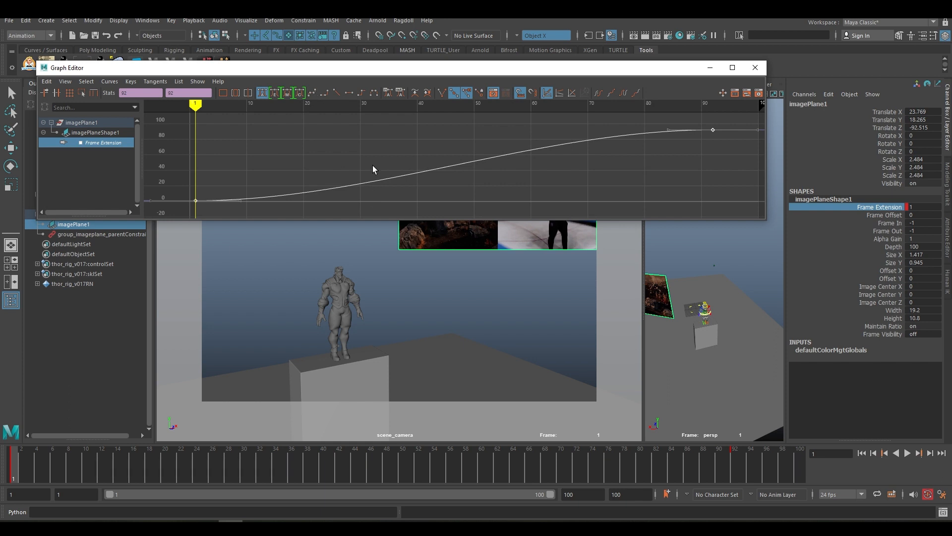
{"action": "left_click", "coordinate": [312, 93]}
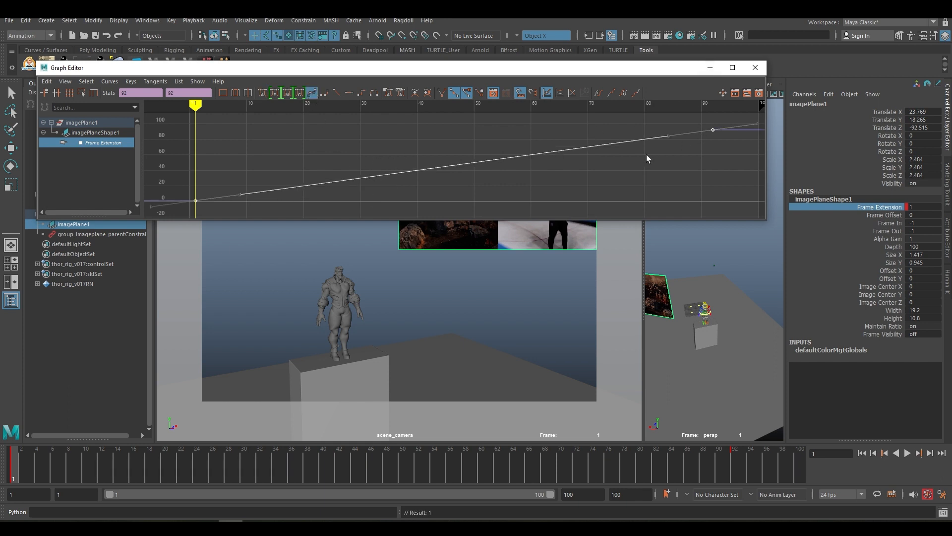
{"action": "scroll", "coordinate": [647, 154], "scroll_direction": "down", "scroll_amount": 3}
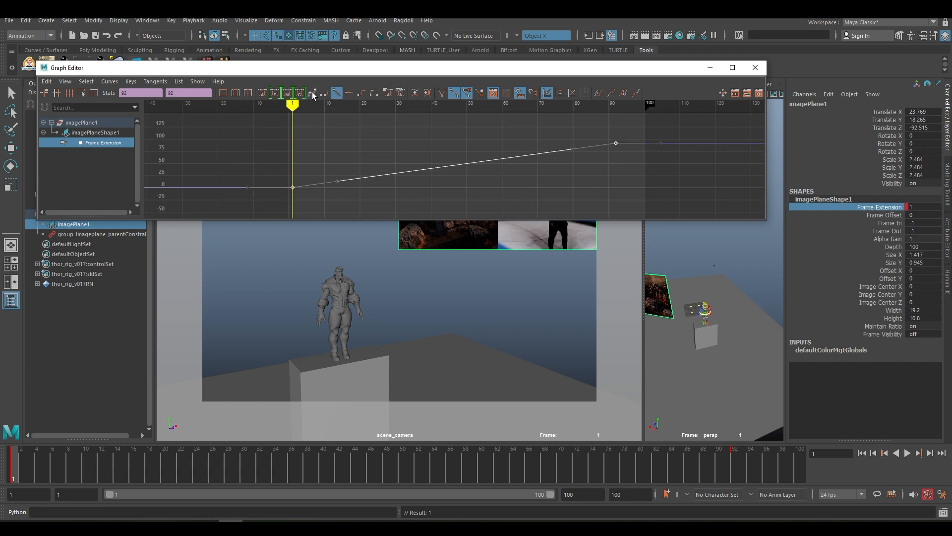
{"action": "left_click", "coordinate": [473, 137]}
{"action": "left_click", "coordinate": [756, 67]}
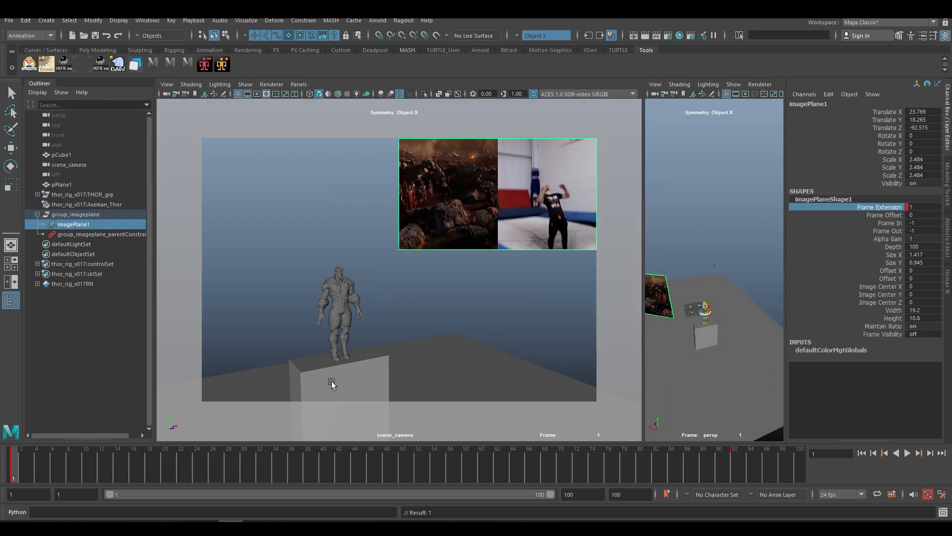
Play back the animation with its reference footage, enlarge the scene_camera view and return to frame 1.
{"action": "key", "text": "alt+v"}
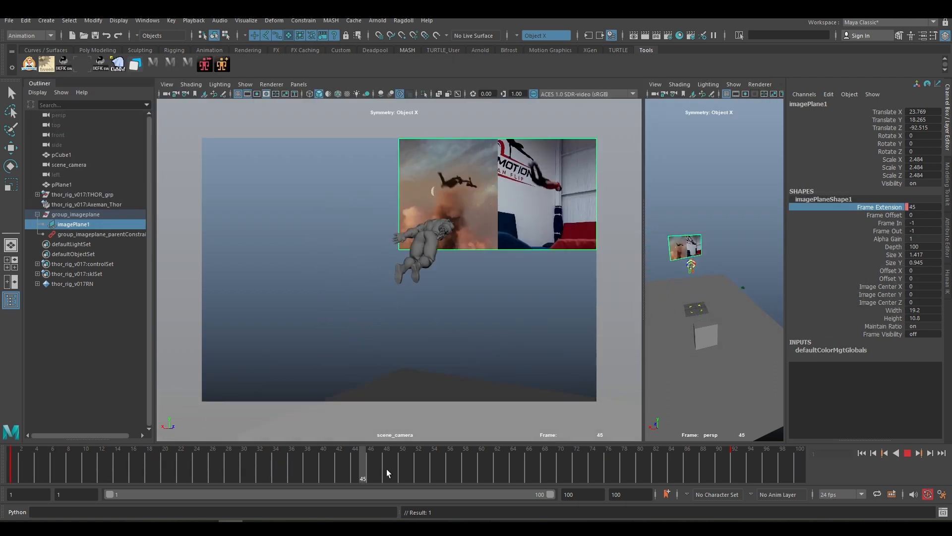
{"action": "left_click", "coordinate": [733, 454]}
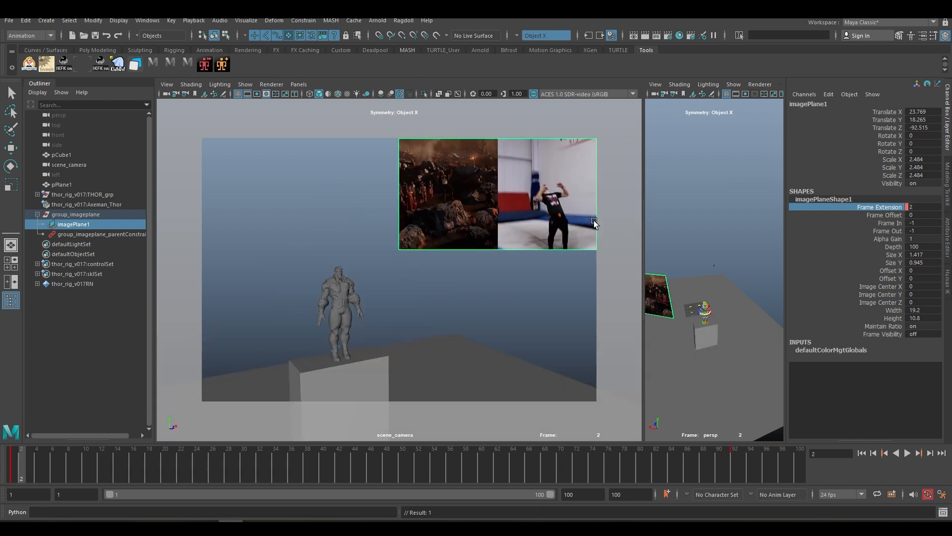
{"action": "left_click_drag", "start_coordinate": [645, 192], "coordinate": [717, 194]}
{"action": "key", "text": "alt+comma"}
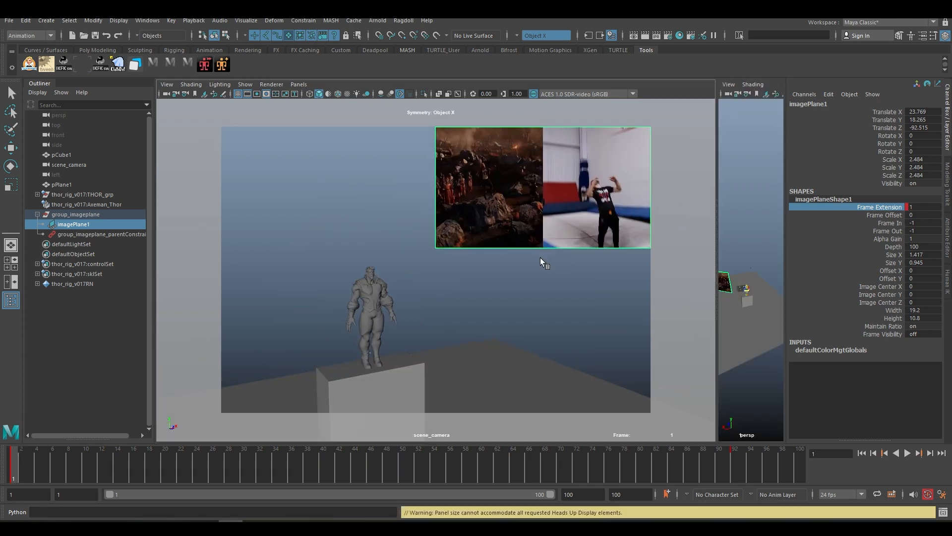
Step through the opening of the flip to frame 8 and key imagePlaneShape1's Frame Extension there at value 8.
{"action": "key", "text": "alt+period"}
{"action": "key", "text": "alt+period"}
{"action": "key", "text": "alt+period"}
{"action": "key", "text": "alt+period"}
{"action": "key", "text": "alt+period"}
{"action": "key", "text": "alt+period"}
{"action": "key", "text": "alt+period"}
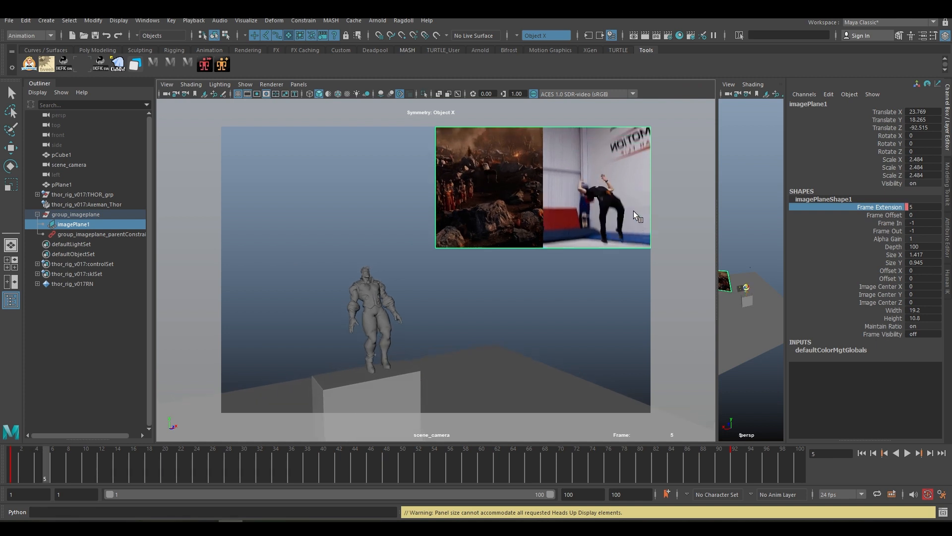
{"action": "key", "text": "alt+comma"}
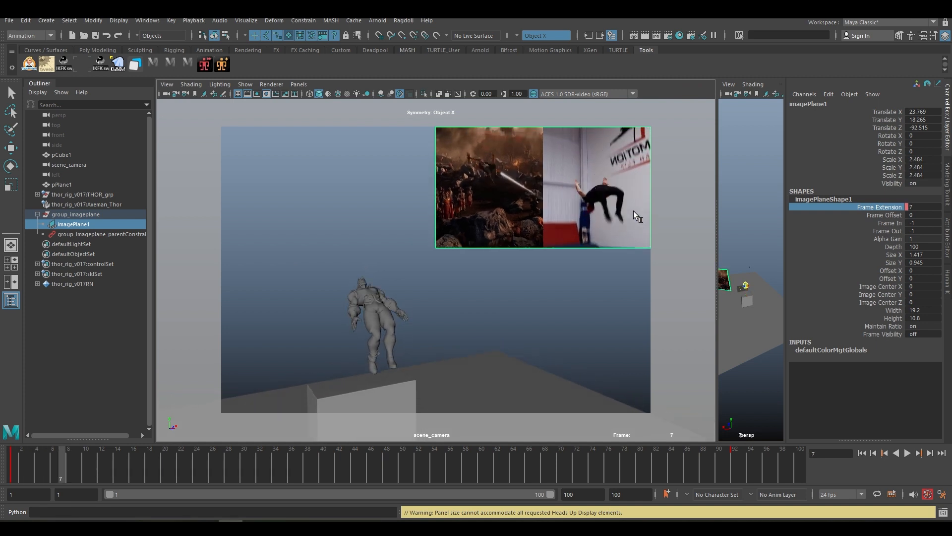
{"action": "key", "text": "alt+period"}
{"action": "right_click", "coordinate": [885, 206]}
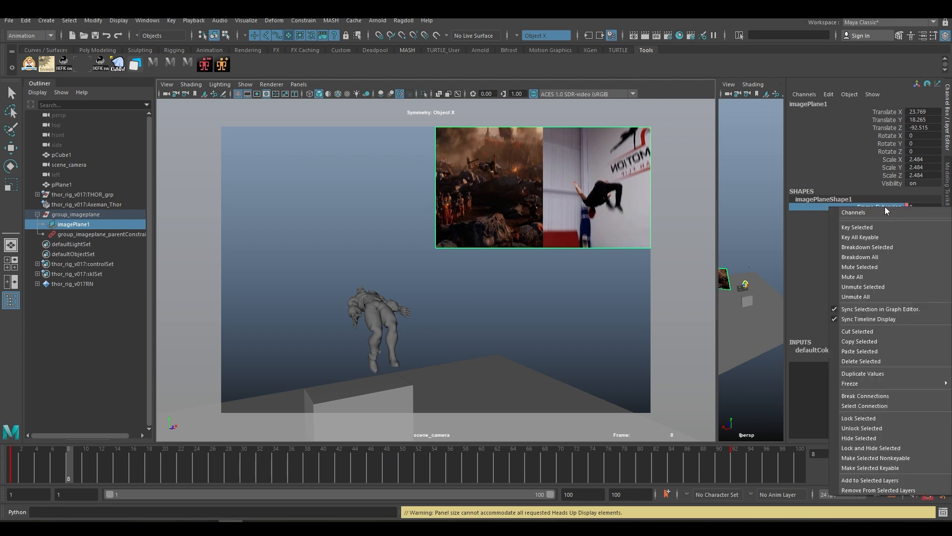
{"action": "left_click", "coordinate": [865, 225]}
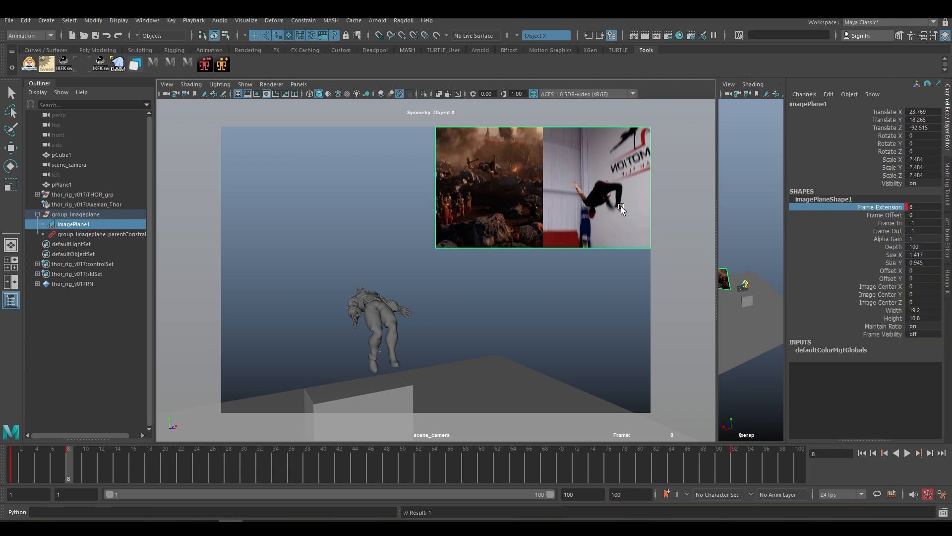
{"action": "right_click", "coordinate": [899, 207]}
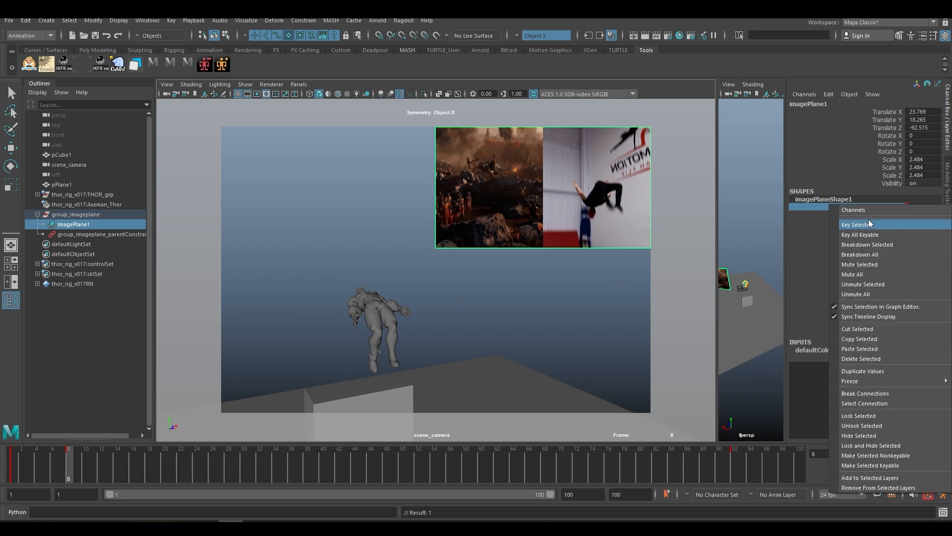
{"action": "left_click", "coordinate": [868, 226]}
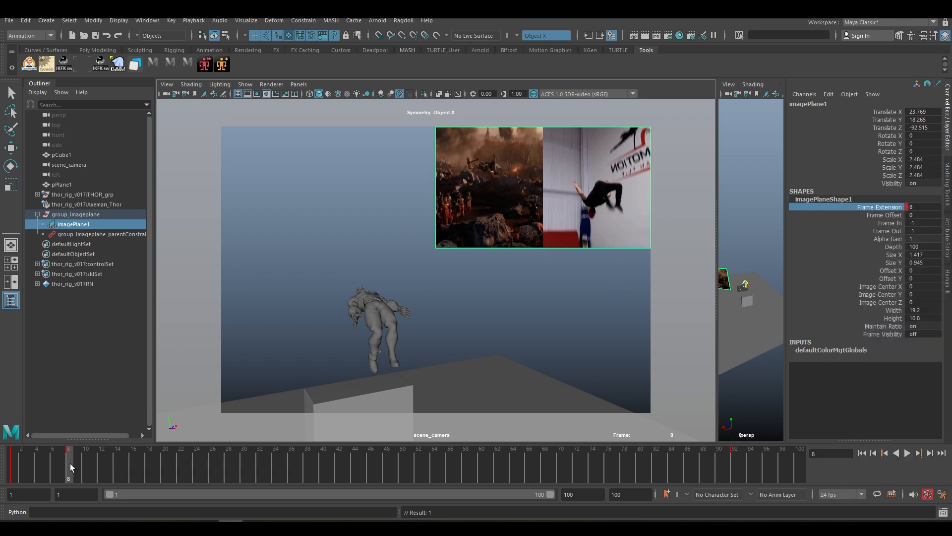
Review the flip between frames 8 and 15, and key Frame Extension at value 14 on the upside-down pose at frame 14.
{"action": "key", "text": "alt+v"}
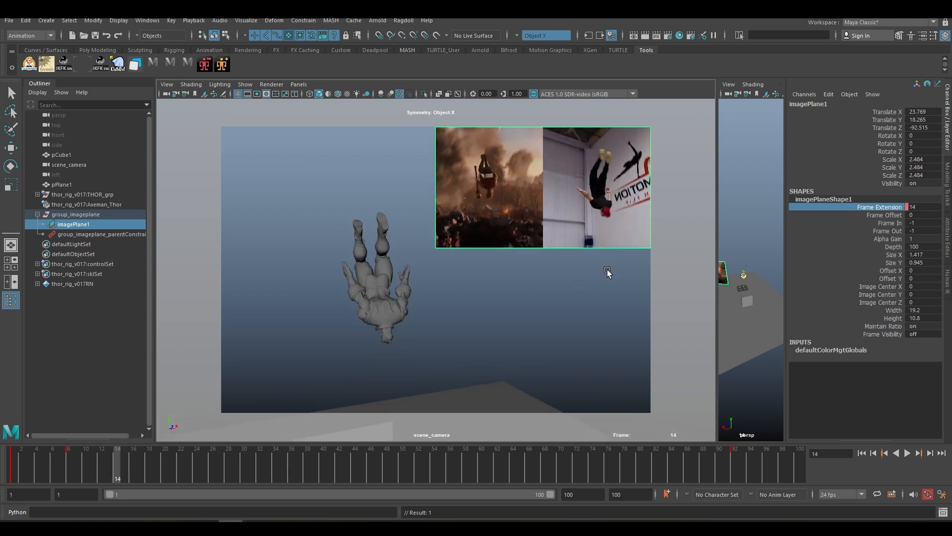
{"action": "key", "text": "alt+comma"}
{"action": "key", "text": "alt+period"}
{"action": "key", "text": "comma"}
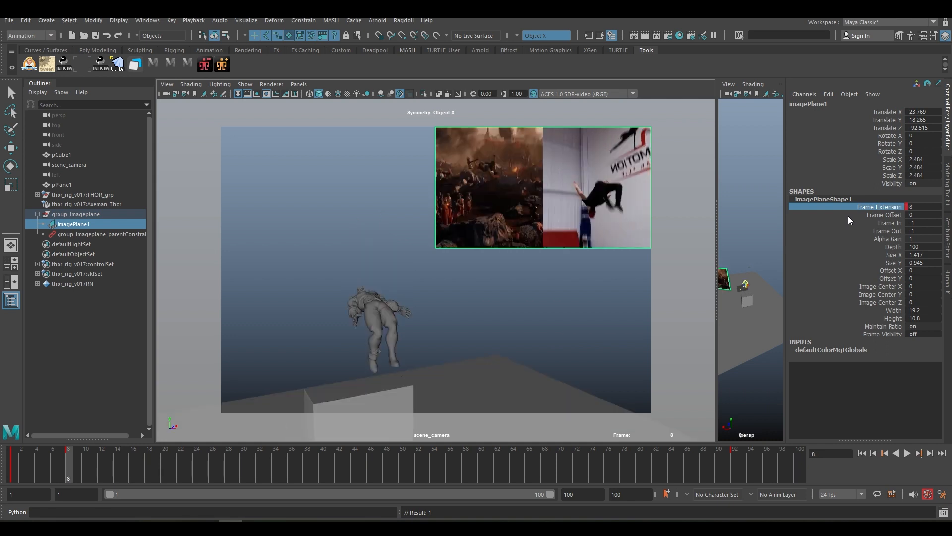
{"action": "key", "text": "alt+v"}
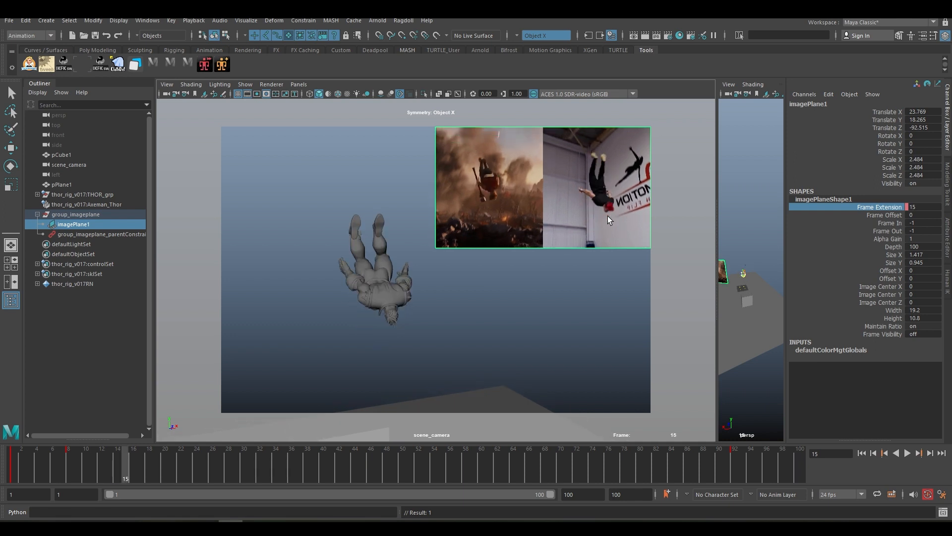
{"action": "key", "text": "alt+comma"}
{"action": "right_click", "coordinate": [877, 207]}
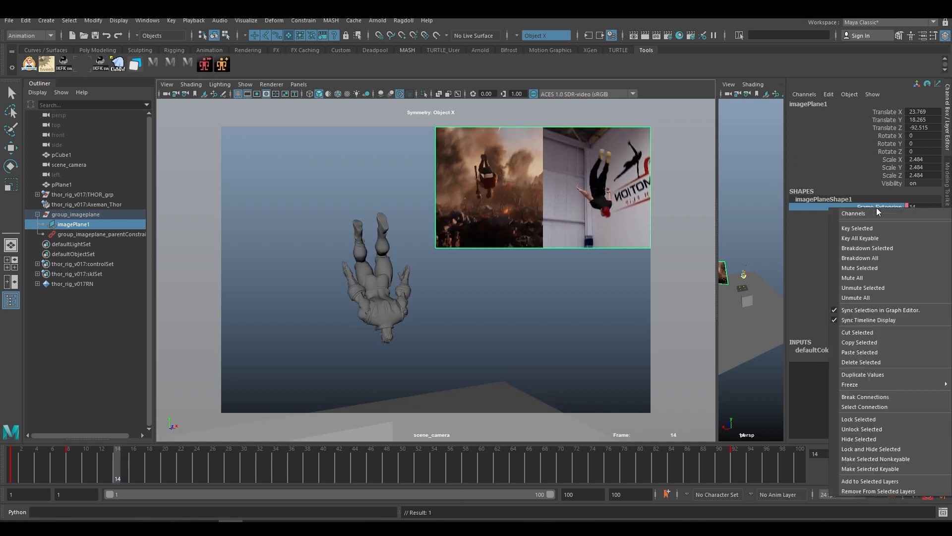
{"action": "left_click", "coordinate": [851, 228]}
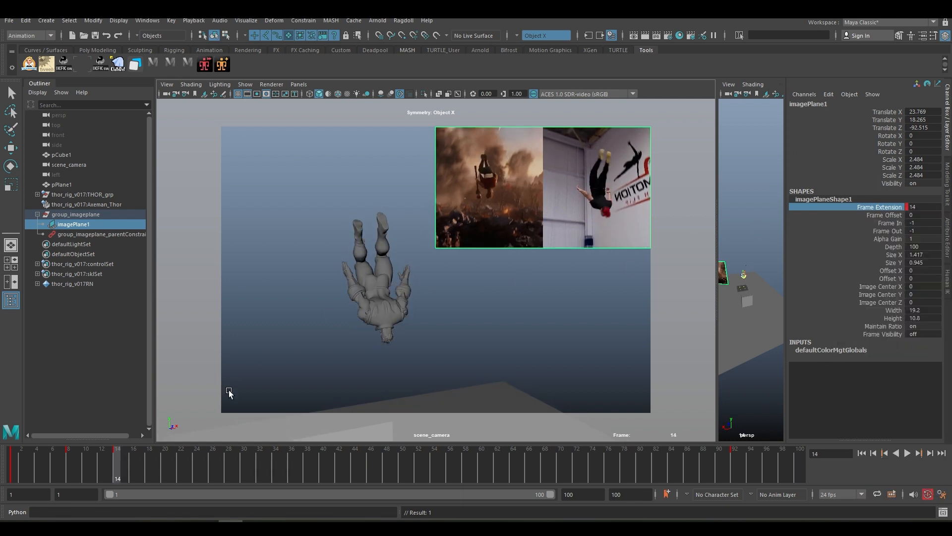
Advance to frame 20 and key imagePlaneShape1's Frame Extension there at value 20.
{"action": "key", "text": "alt+period"}
{"action": "key", "text": "alt+period"}
{"action": "key", "text": "alt+period"}
{"action": "key", "text": "alt+period"}
{"action": "key", "text": "alt+period"}
{"action": "key", "text": "alt+period"}
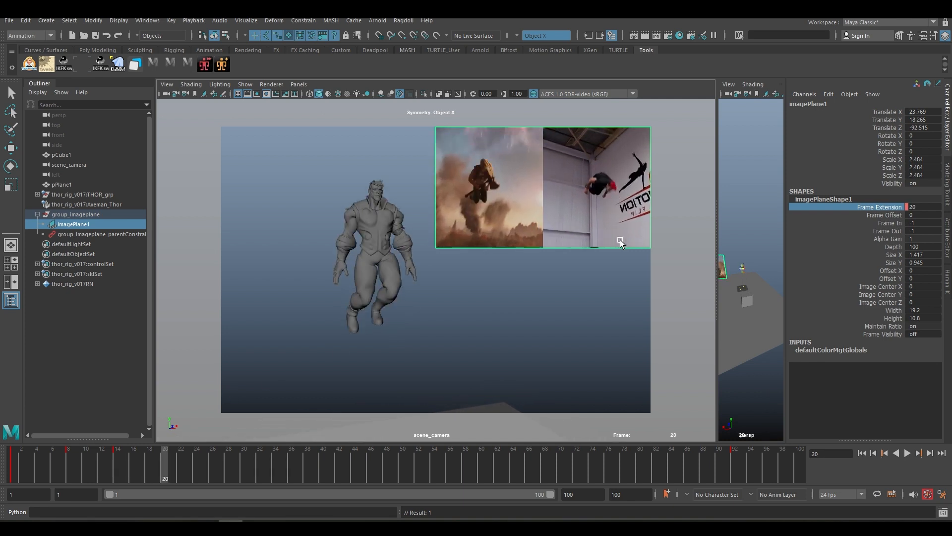
{"action": "key", "text": "alt+period"}
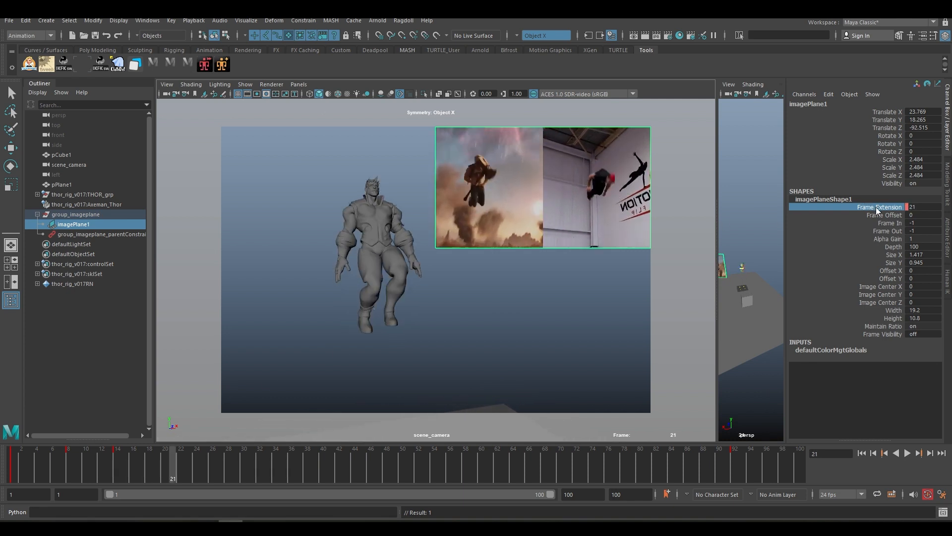
{"action": "key", "text": "alt+comma"}
{"action": "right_click", "coordinate": [891, 211]}
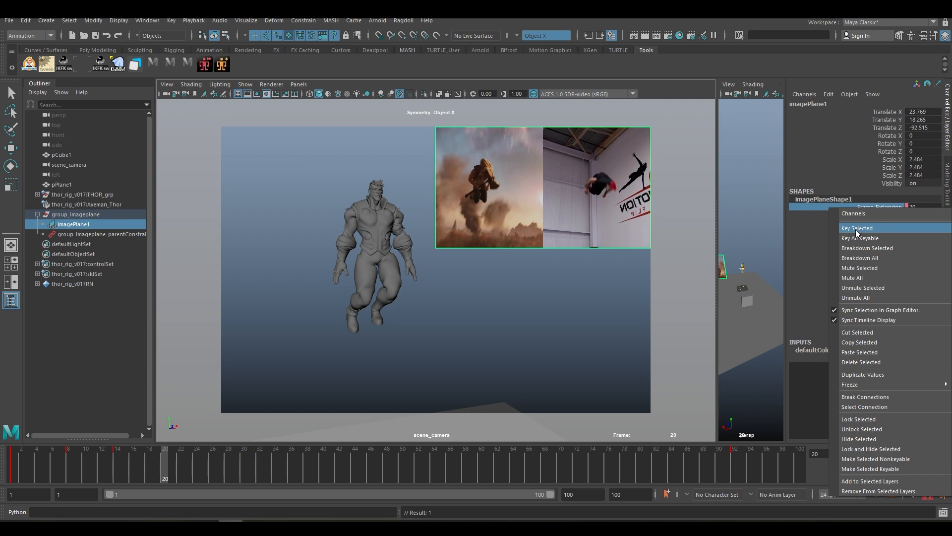
{"action": "left_click", "coordinate": [856, 230]}
Step through the flip between frames 20 and 27, and key imagePlaneShape1's Frame Extension at value 26 on frame 26.
{"action": "key", "text": "alt+period"}
{"action": "key", "text": "alt+period"}
{"action": "key", "text": "alt+period"}
{"action": "key", "text": "alt+period"}
{"action": "key", "text": "alt+period"}
{"action": "key", "text": "alt+period"}
{"action": "key", "text": "alt+period"}
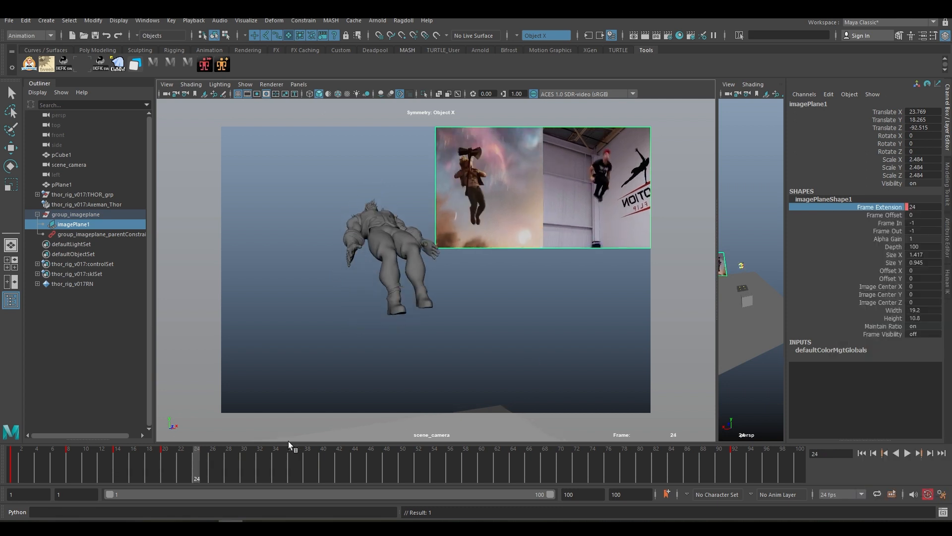
{"action": "key", "text": "comma"}
{"action": "key", "text": "alt+period"}
{"action": "key", "text": "alt+period"}
{"action": "key", "text": "alt+period"}
{"action": "key", "text": "alt+period"}
{"action": "key", "text": "alt+period"}
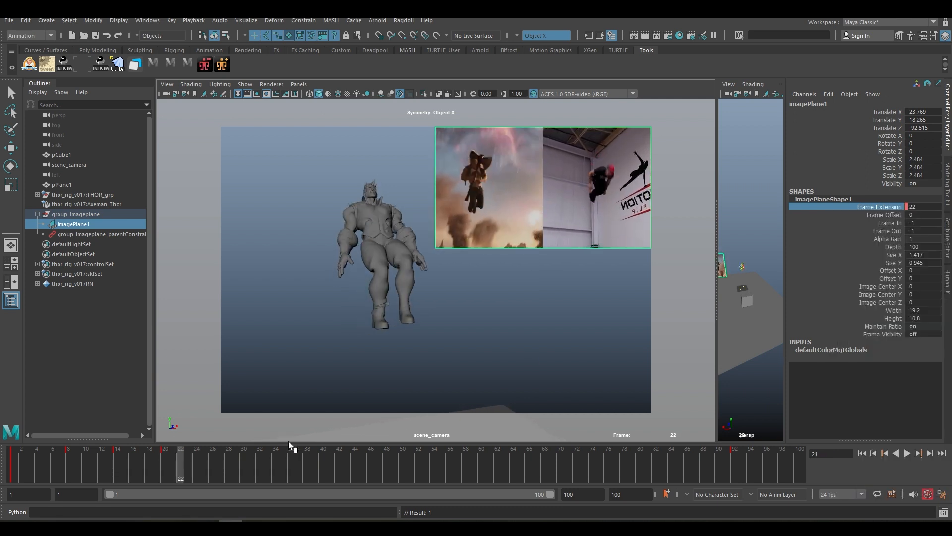
{"action": "key", "text": "alt+period"}
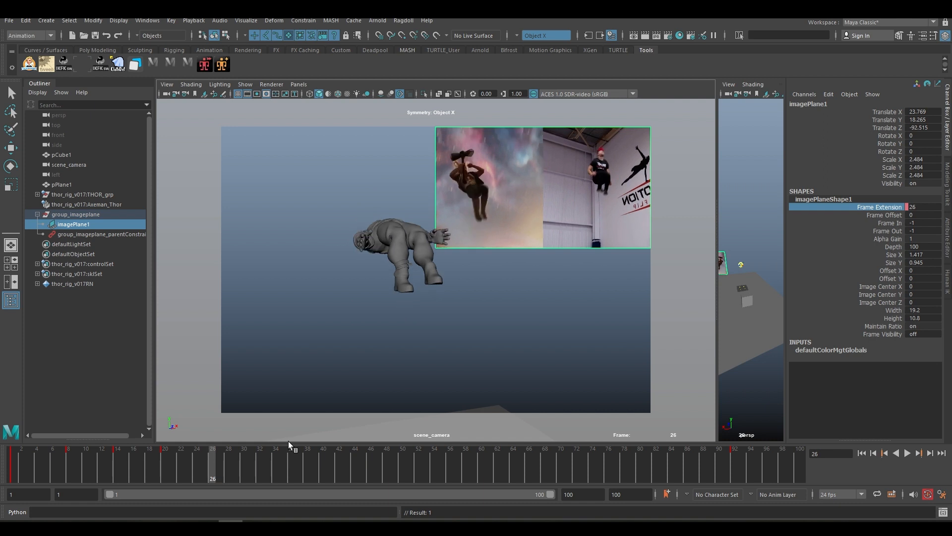
{"action": "key", "text": "alt+period"}
{"action": "key", "text": "alt+comma"}
{"action": "right_click", "coordinate": [895, 211]}
{"action": "left_click", "coordinate": [863, 228]}
Advance to the upside-down pose at frame 34 and key Frame Extension there at value 34.
{"action": "key", "text": "alt+period"}
{"action": "key", "text": "alt+period"}
{"action": "key", "text": "alt+period"}
{"action": "key", "text": "alt+period"}
{"action": "key", "text": "alt+period"}
{"action": "key", "text": "alt+period"}
{"action": "key", "text": "alt+period"}
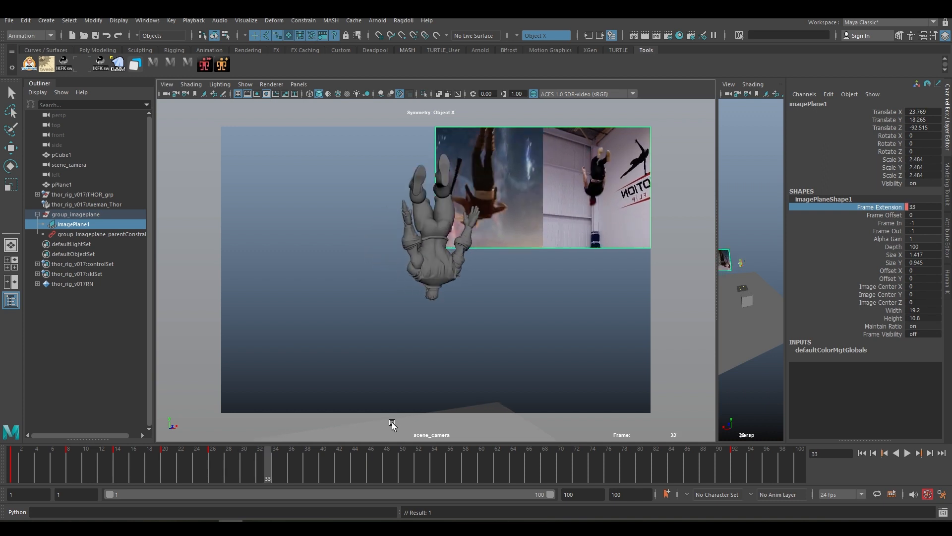
{"action": "key", "text": "alt+period"}
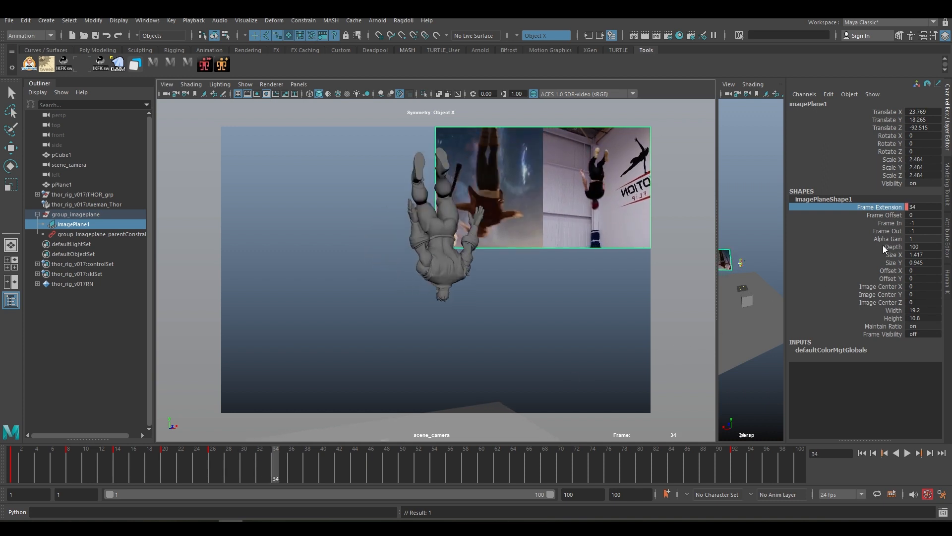
{"action": "right_click", "coordinate": [884, 209]}
{"action": "left_click", "coordinate": [861, 220]}
Compare the frames around the camera cut between 35 and 38, and key Frame Extension at value 36 on frame 36.
{"action": "key", "text": "alt+period"}
{"action": "key", "text": "alt+period"}
{"action": "key", "text": "alt+period"}
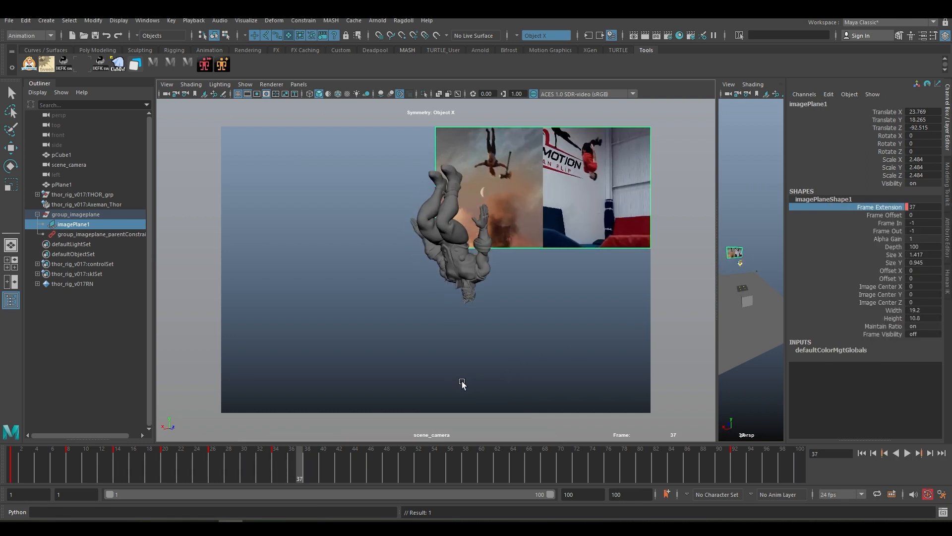
{"action": "key", "text": "alt+period"}
{"action": "key", "text": "alt+comma"}
{"action": "key", "text": "alt+period"}
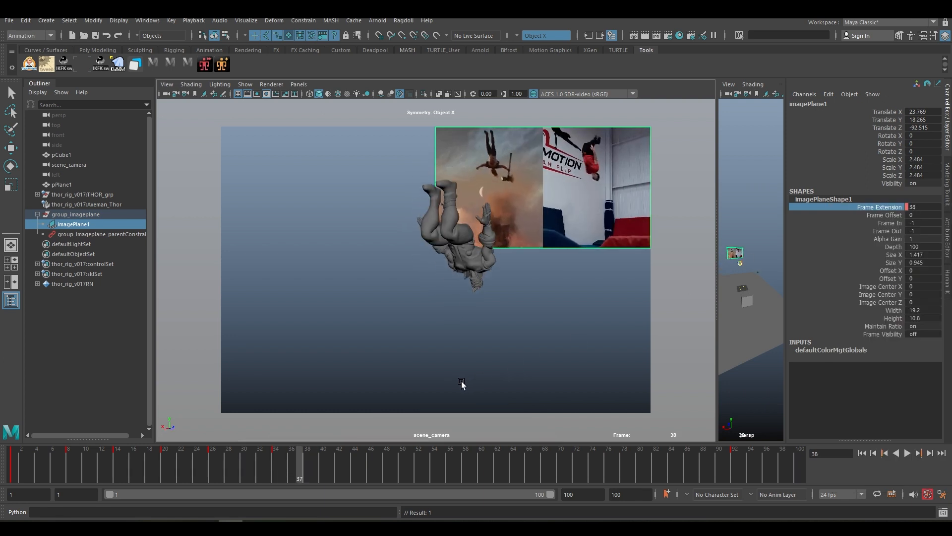
{"action": "key", "text": "alt+comma"}
{"action": "key", "text": "alt+comma"}
{"action": "key", "text": "alt+comma"}
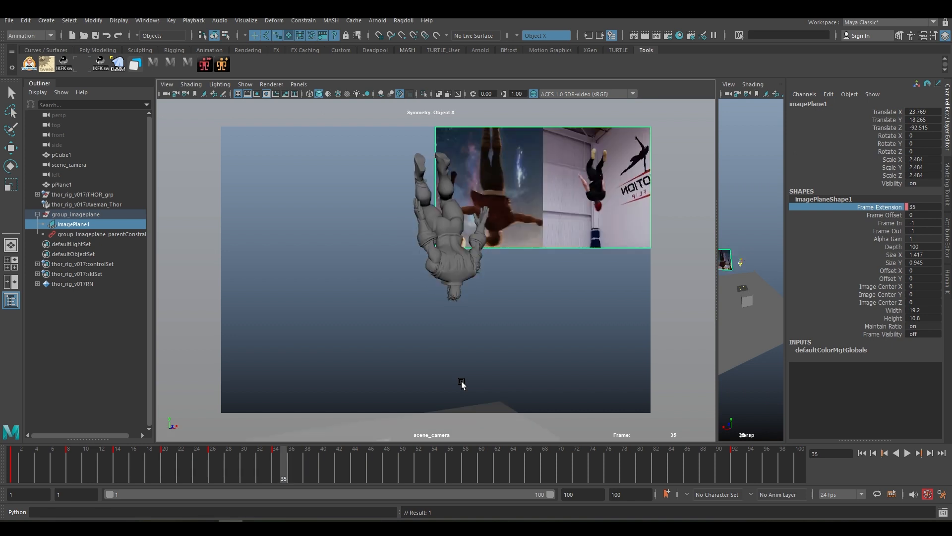
{"action": "key", "text": "alt+period"}
{"action": "key", "text": "alt+period"}
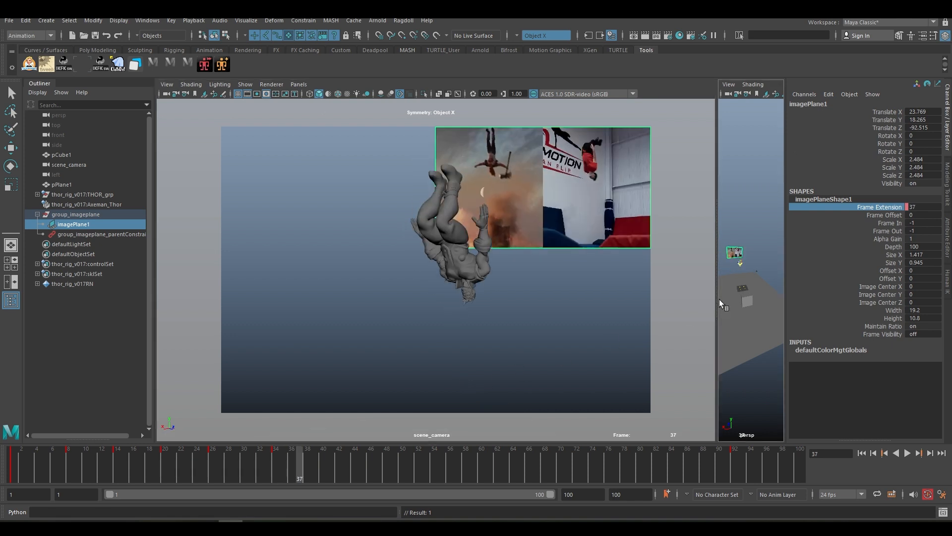
{"action": "key", "text": "alt+comma"}
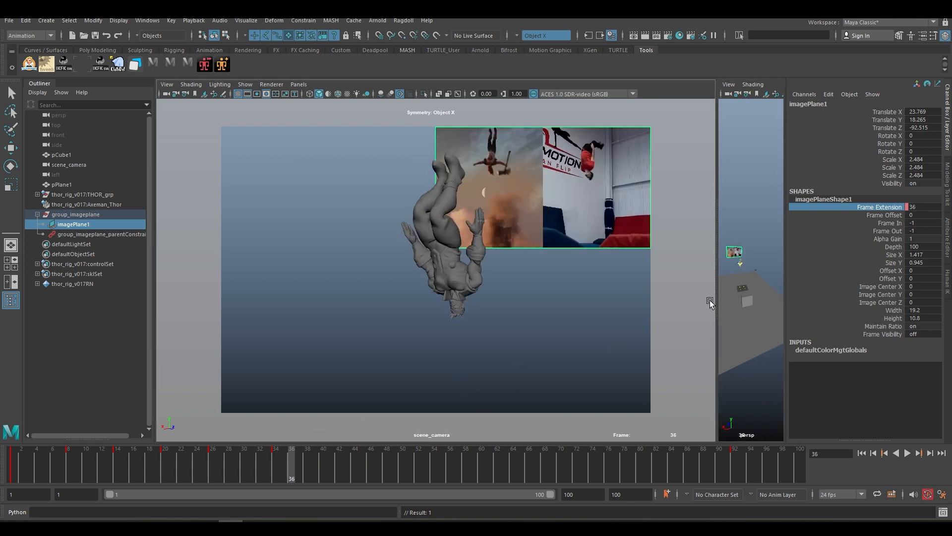
{"action": "right_click", "coordinate": [884, 207]}
{"action": "left_click", "coordinate": [857, 229]}
Step on from the frame 34 key to frame 45 and key Frame Extension there at value 45.
{"action": "key", "text": "comma"}
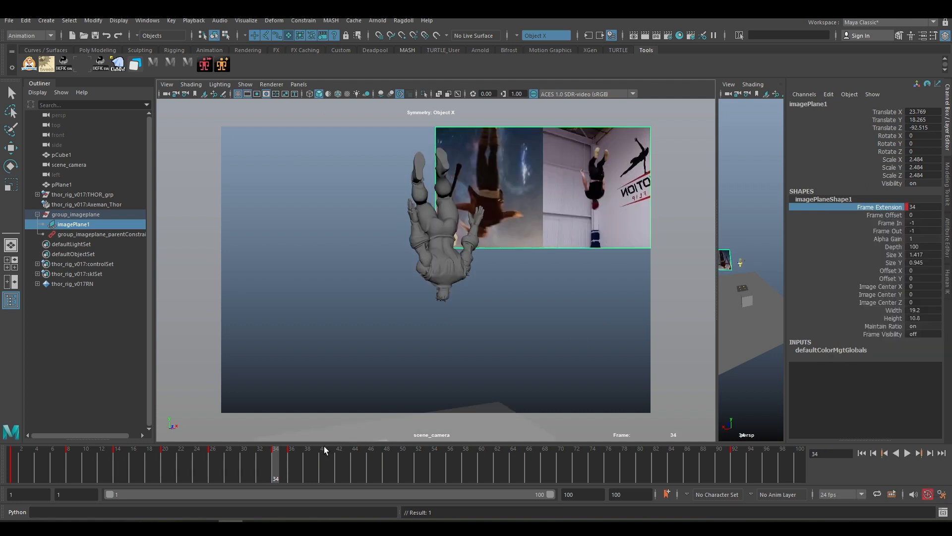
{"action": "key", "text": "alt+period"}
{"action": "key", "text": "alt+period"}
{"action": "key", "text": "alt+period"}
{"action": "key", "text": "alt+period"}
{"action": "key", "text": "alt+period"}
{"action": "key", "text": "alt+period"}
{"action": "key", "text": "alt+period"}
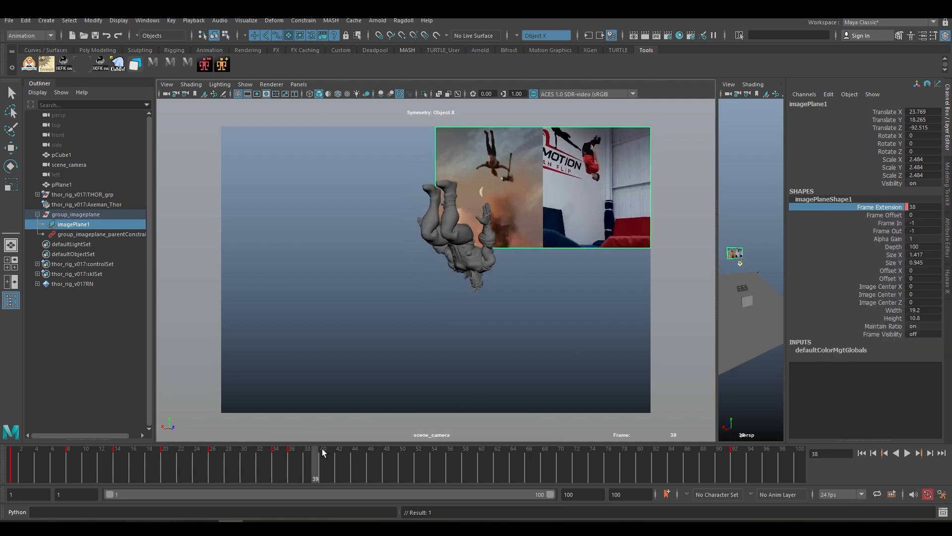
{"action": "key", "text": "alt+period"}
{"action": "key", "text": "alt+period"}
{"action": "key", "text": "alt+period"}
{"action": "key", "text": "alt+period"}
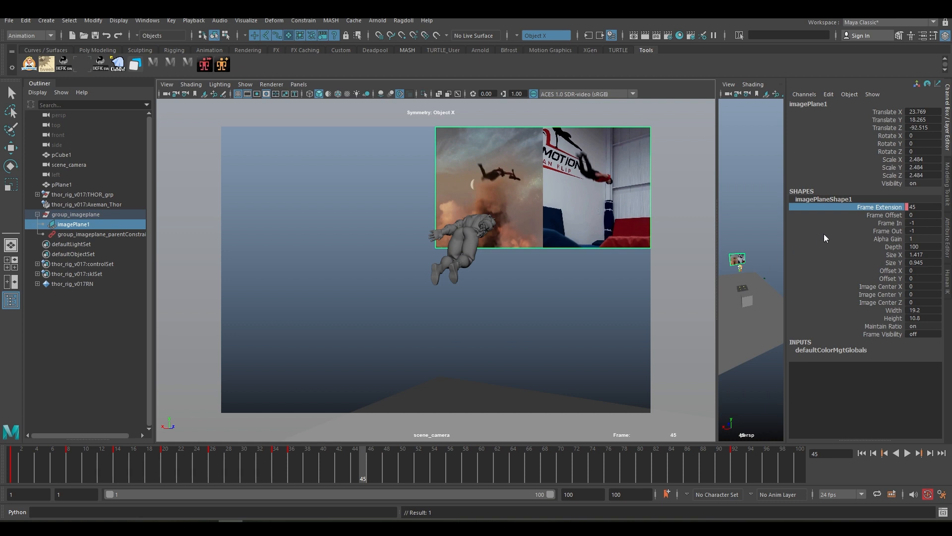
{"action": "right_click", "coordinate": [873, 207]}
{"action": "left_click", "coordinate": [863, 224]}
Advance to frame 57, just before the cut to the landing shot, and key Frame Extension there at value 57.
{"action": "key", "text": "alt+period"}
{"action": "key", "text": "alt+period"}
{"action": "key", "text": "alt+period"}
{"action": "key", "text": "alt+period"}
{"action": "key", "text": "alt+period"}
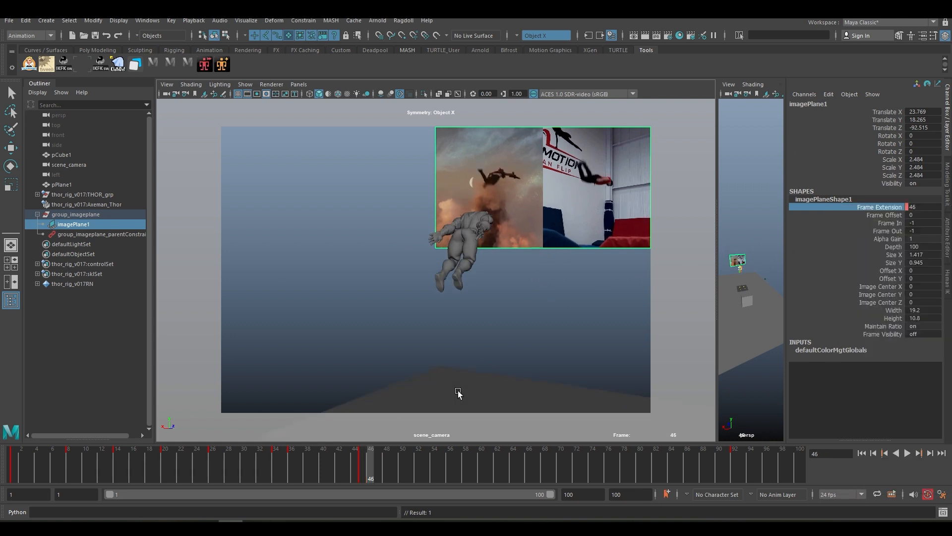
{"action": "key", "text": "alt+period"}
{"action": "key", "text": "alt+period"}
{"action": "key", "text": "alt+period"}
{"action": "key", "text": "alt+period"}
{"action": "key", "text": "alt+period"}
{"action": "key", "text": "alt+period"}
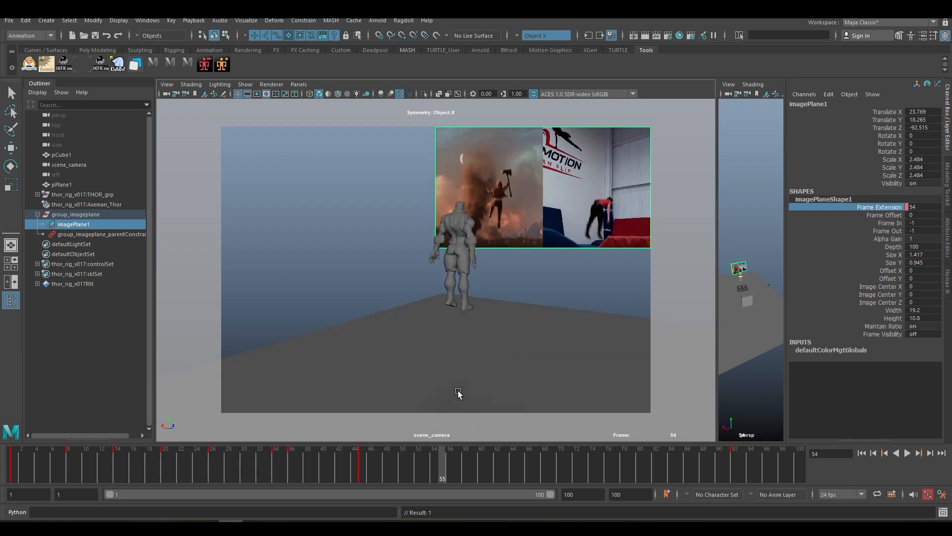
{"action": "key", "text": "alt+period"}
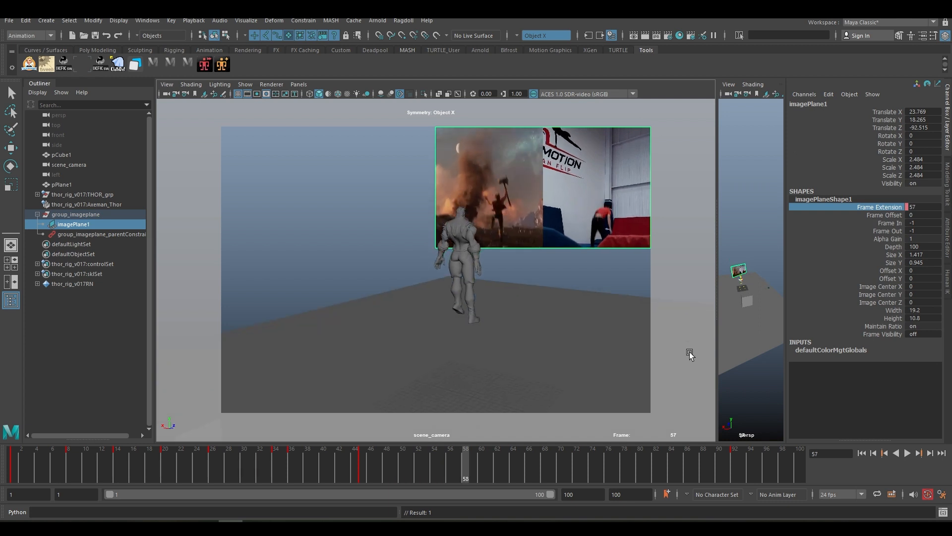
{"action": "right_click", "coordinate": [886, 208]}
{"action": "left_click", "coordinate": [873, 224]}
Review the landing up to frame 63, and key Frame Extension at value 58 on the shot's first frame, 58.
{"action": "key", "text": "alt+period"}
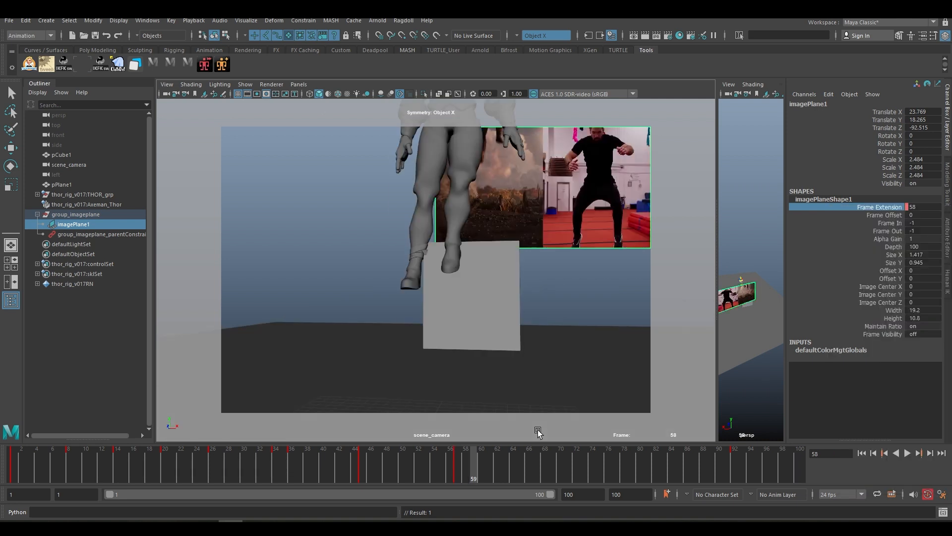
{"action": "key", "text": "alt+period"}
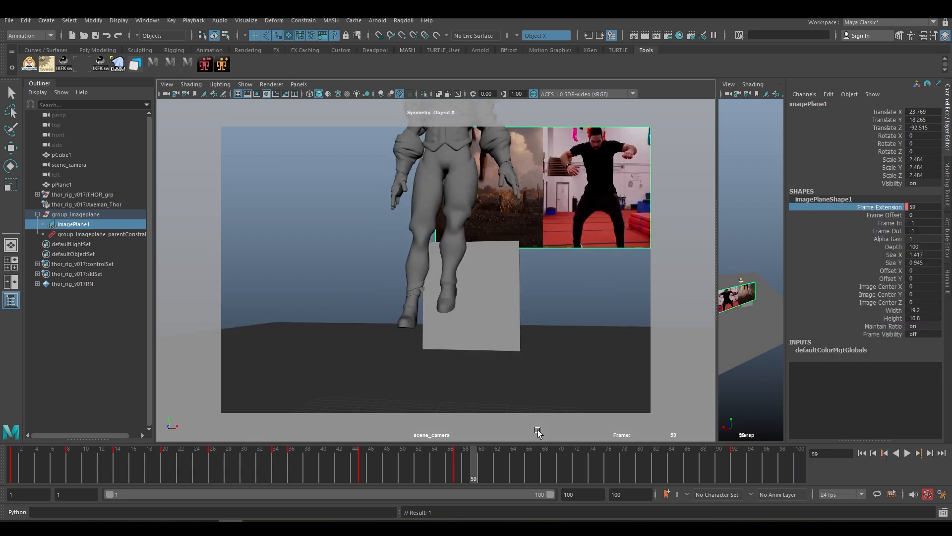
{"action": "key", "text": "alt+period"}
{"action": "key", "text": "alt+period"}
{"action": "key", "text": "alt+period"}
{"action": "key", "text": "alt+period"}
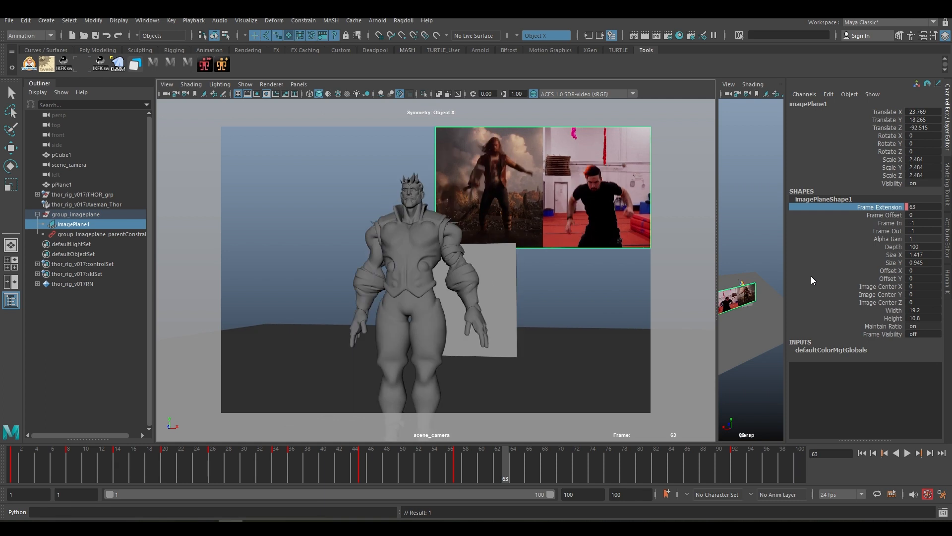
{"action": "key", "text": "alt+comma"}
{"action": "key", "text": "alt+comma"}
{"action": "key", "text": "alt+comma"}
{"action": "key", "text": "alt+comma"}
{"action": "key", "text": "alt+comma"}
{"action": "right_click", "coordinate": [892, 207]}
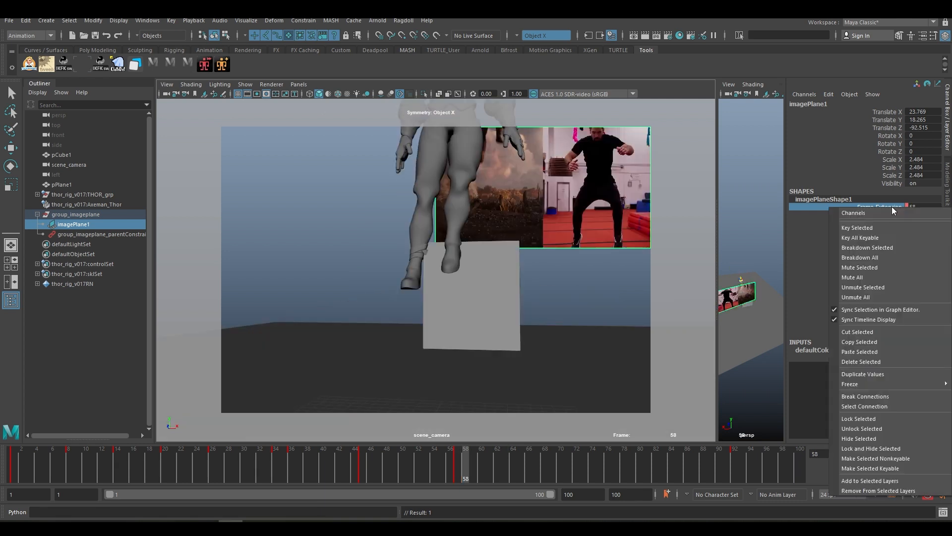
{"action": "left_click", "coordinate": [865, 227]}
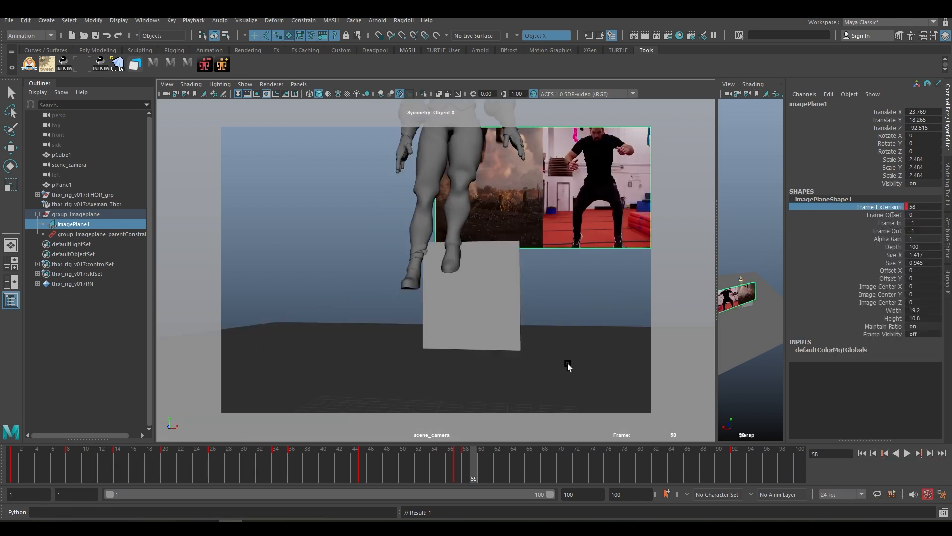
Advance to the crouched landing pose at frame 66 and key Frame Extension there at value 66.
{"action": "key", "text": "alt+period"}
{"action": "key", "text": "alt+period"}
{"action": "key", "text": "alt+period"}
{"action": "key", "text": "alt+period"}
{"action": "key", "text": "alt+period"}
{"action": "key", "text": "alt+period"}
{"action": "key", "text": "alt+period"}
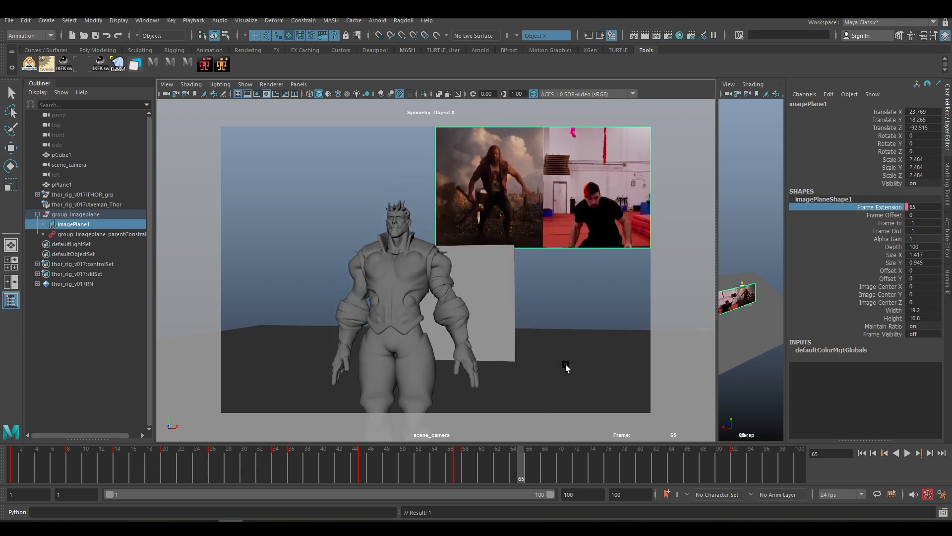
{"action": "key", "text": "alt+period"}
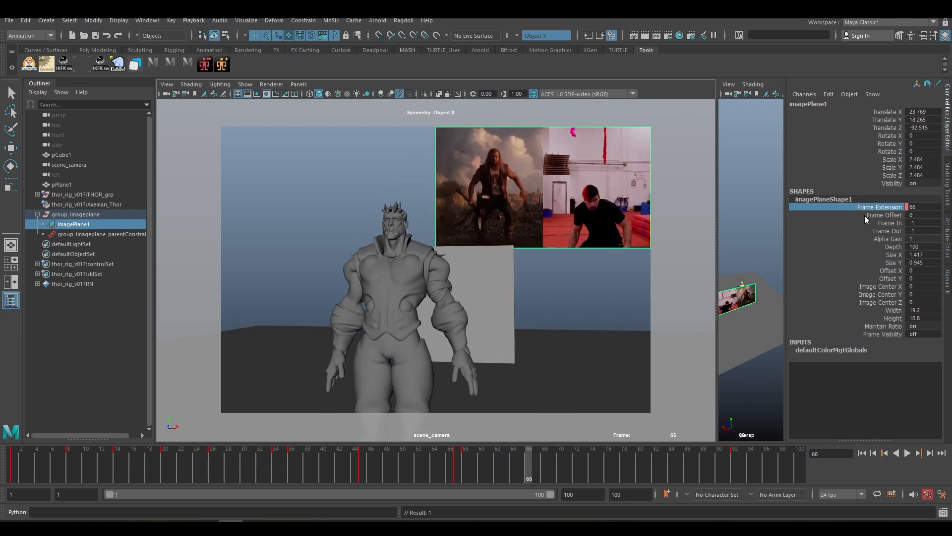
{"action": "right_click", "coordinate": [865, 220]}
{"action": "left_click", "coordinate": [854, 228]}
Compare the rising poses up to frame 77, and key Frame Extension at value 74 on frame 74.
{"action": "key", "text": "alt+period"}
{"action": "key", "text": "alt+period"}
{"action": "key", "text": "alt+period"}
{"action": "key", "text": "alt+period"}
{"action": "key", "text": "alt+period"}
{"action": "key", "text": "alt+period"}
{"action": "key", "text": "alt+period"}
{"action": "key", "text": "alt+period"}
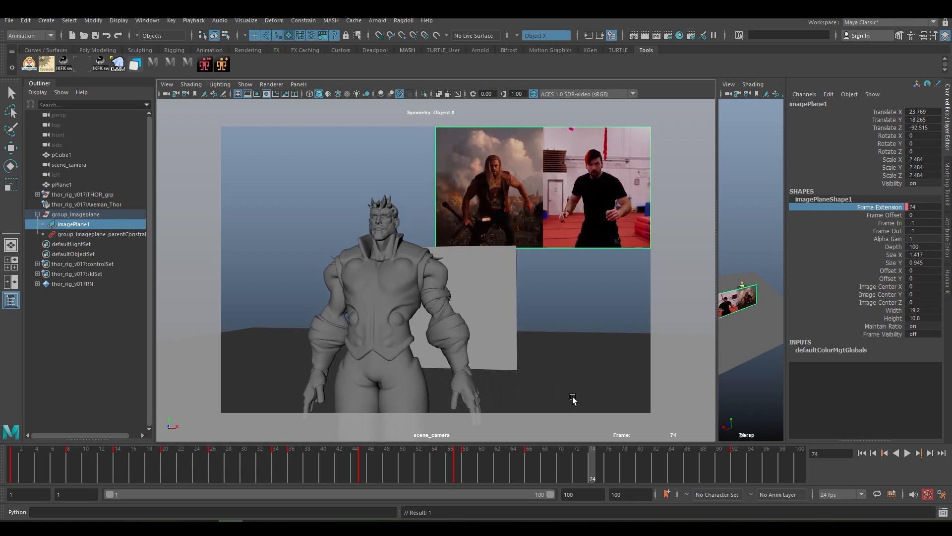
{"action": "key", "text": "alt+period"}
{"action": "key", "text": "alt+period"}
{"action": "key", "text": "alt+comma"}
{"action": "key", "text": "alt+comma"}
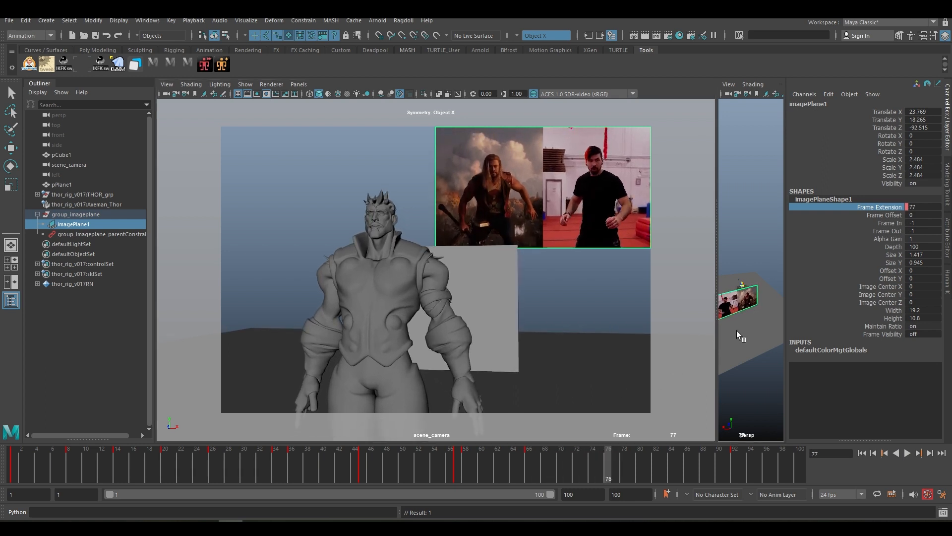
{"action": "key", "text": "alt+comma"}
{"action": "key", "text": "alt+comma"}
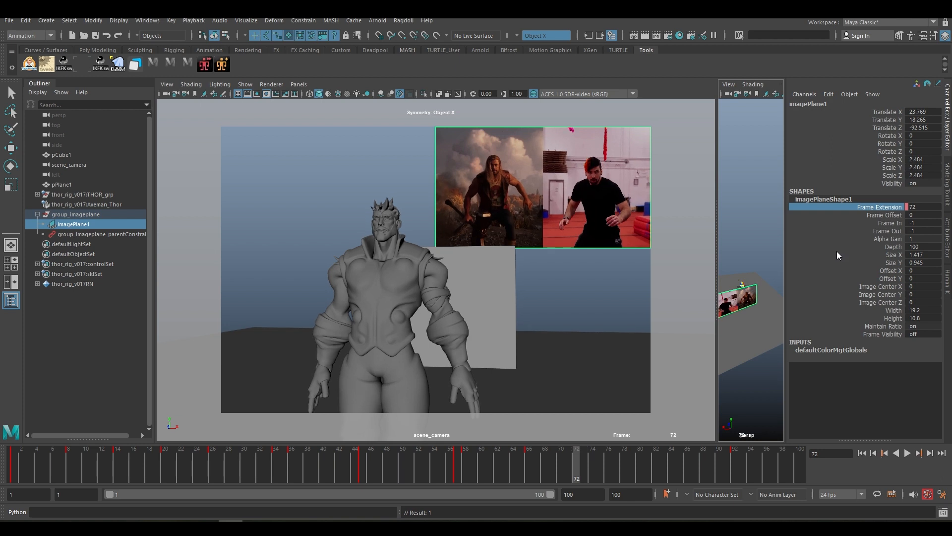
{"action": "key", "text": "alt+period"}
{"action": "key", "text": "alt+period"}
{"action": "key", "text": "alt+period"}
{"action": "key", "text": "alt+comma"}
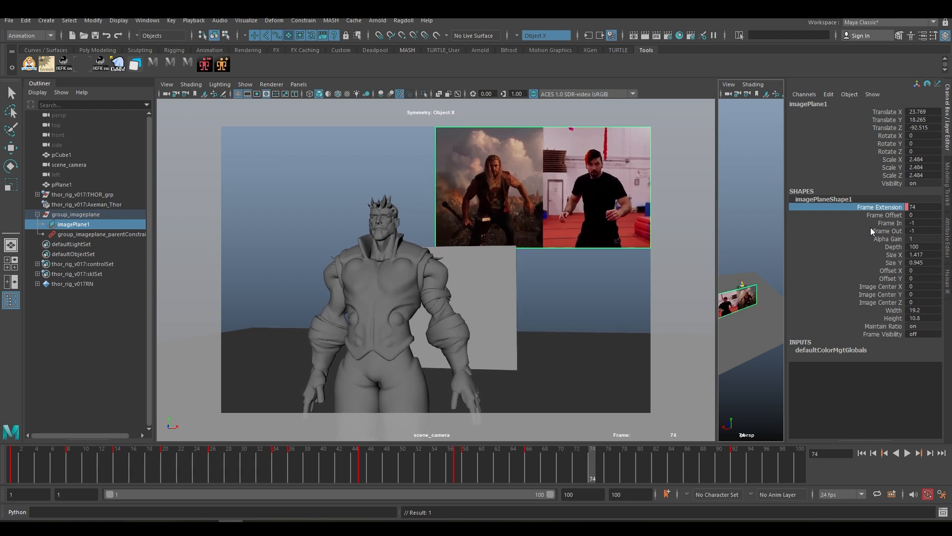
{"action": "right_click", "coordinate": [884, 209]}
{"action": "left_click", "coordinate": [873, 224]}
Advance to frame 83 and key imagePlaneShape1's Frame Extension there at value 83.
{"action": "key", "text": "alt+period"}
{"action": "key", "text": "alt+period"}
{"action": "key", "text": "alt+period"}
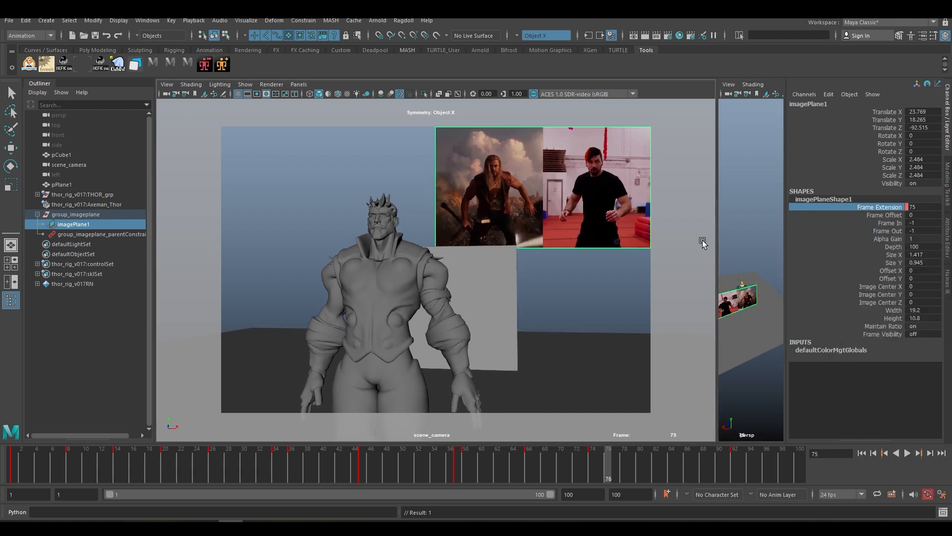
{"action": "key", "text": "alt+period"}
{"action": "key", "text": "alt+period"}
{"action": "key", "text": "alt+period"}
{"action": "key", "text": "alt+period"}
{"action": "key", "text": "alt+period"}
{"action": "key", "text": "alt+period"}
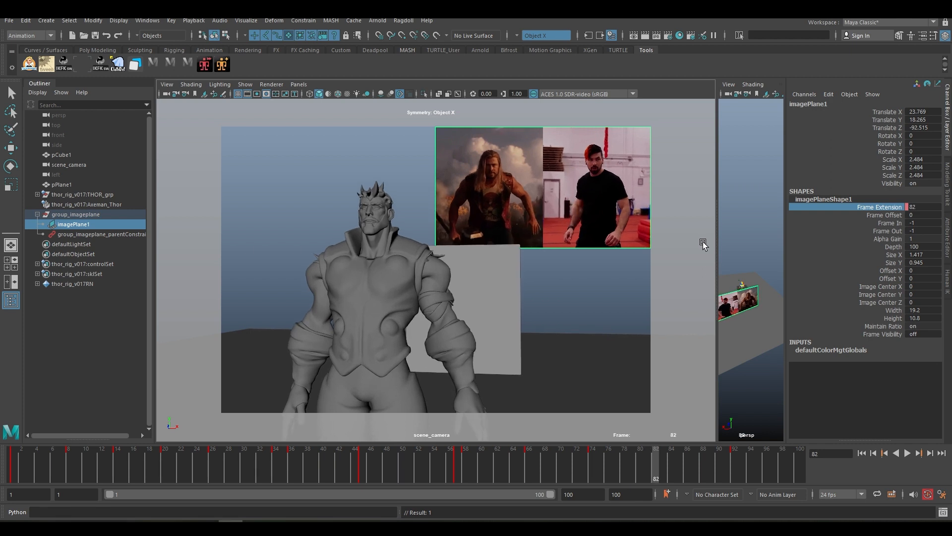
{"action": "key", "text": "alt+period"}
{"action": "key", "text": "alt+comma"}
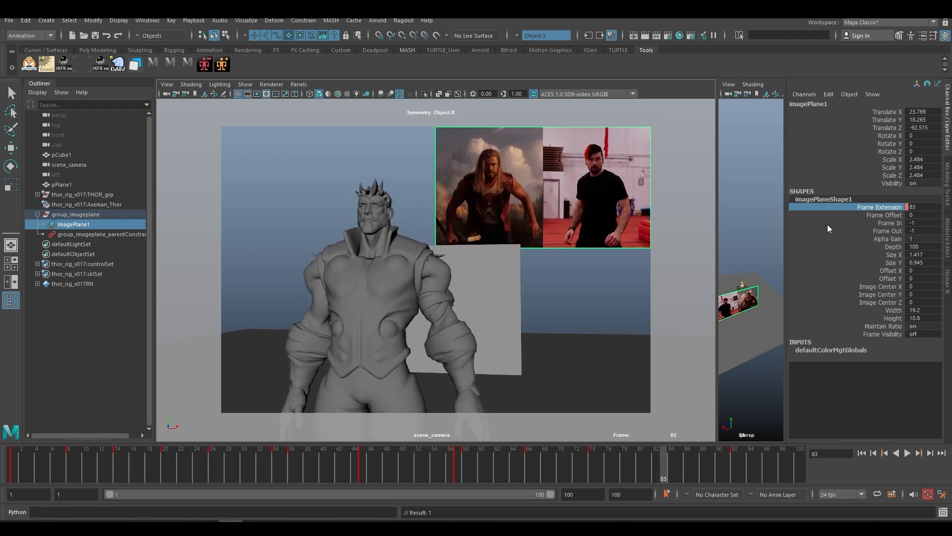
{"action": "right_click", "coordinate": [872, 209]}
{"action": "left_click", "coordinate": [857, 223]}
Step through the final standing poses to the existing Frame Extension key at frame 92.
{"action": "key", "text": "alt+period"}
{"action": "key", "text": "alt+period"}
{"action": "key", "text": "alt+period"}
{"action": "key", "text": "alt+period"}
{"action": "key", "text": "alt+period"}
{"action": "key", "text": "alt+period"}
{"action": "key", "text": "alt+period"}
{"action": "key", "text": "alt+period"}
{"action": "key", "text": "alt+period"}
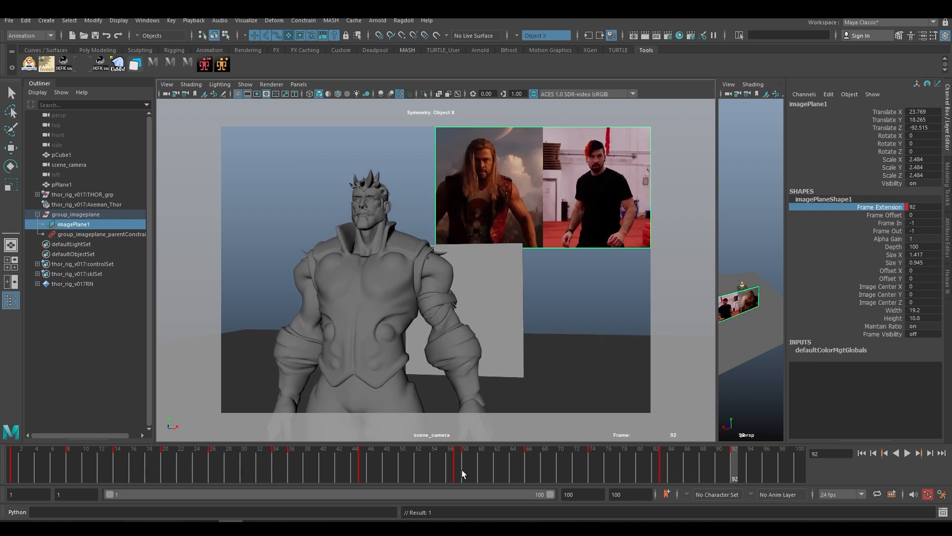
Scrub the landing to frame 74, and play back the flip from near the start, stopping at frame 37.
{"action": "left_click_drag", "start_coordinate": [480, 466], "coordinate": [594, 469]}
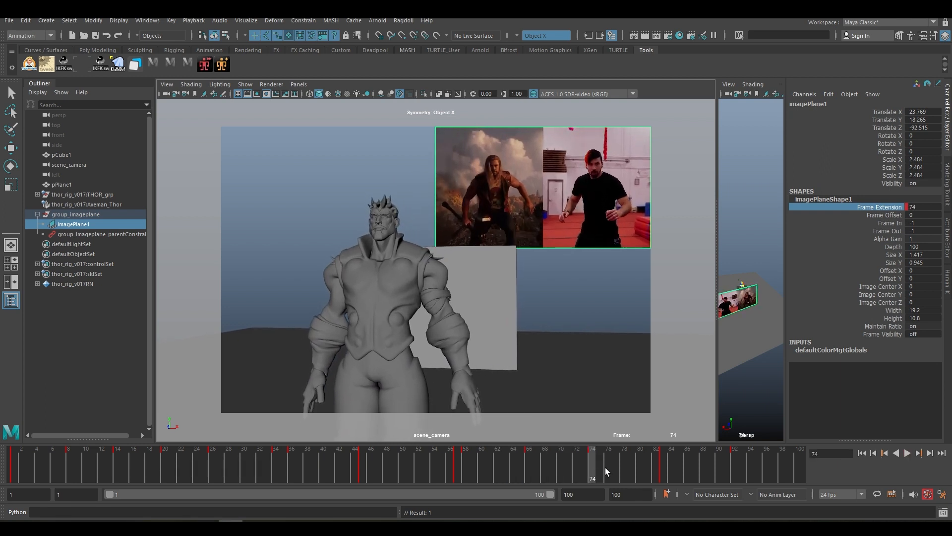
{"action": "left_click", "coordinate": [22, 456]}
{"action": "key", "text": "alt+v"}
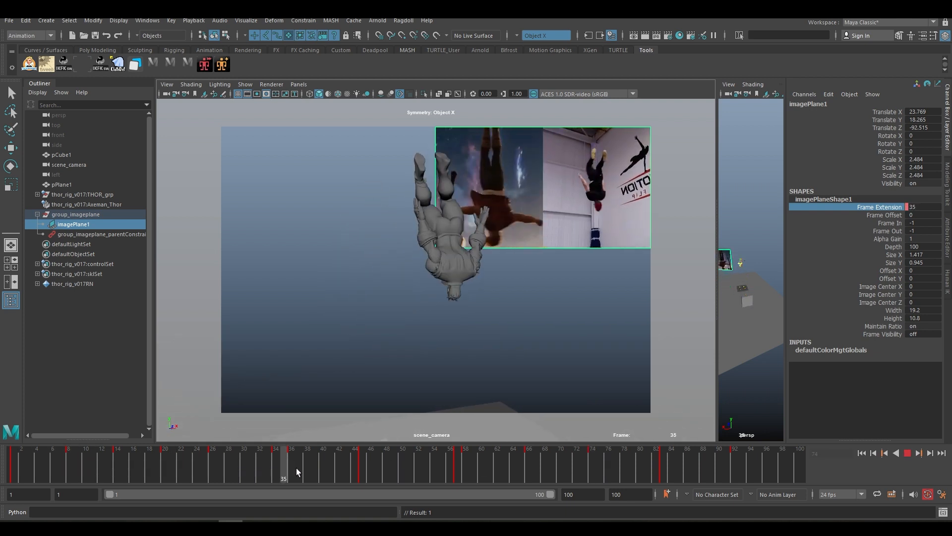
{"action": "key", "text": "alt+v"}
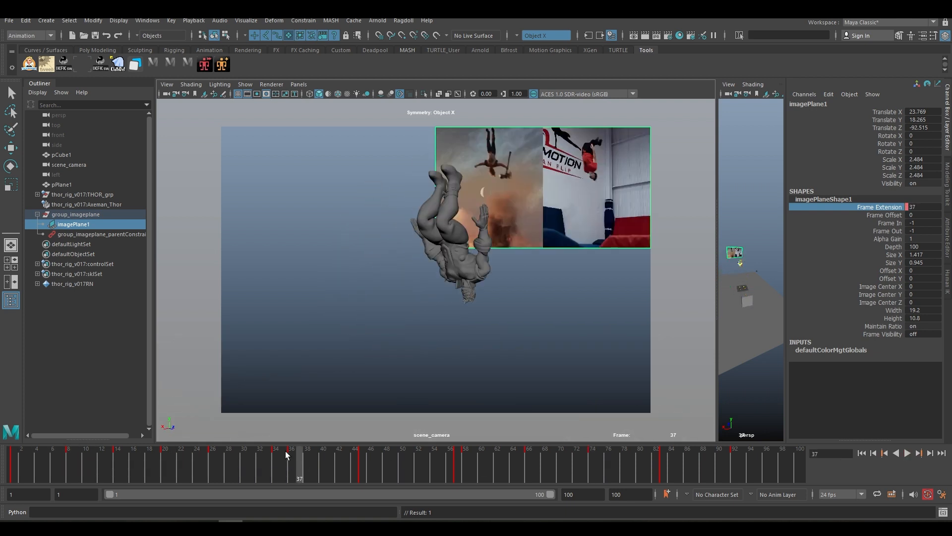
Open the Graph Editor on imagePlaneShape1's Frame Extension curve.
{"action": "left_click", "coordinate": [80, 69]}
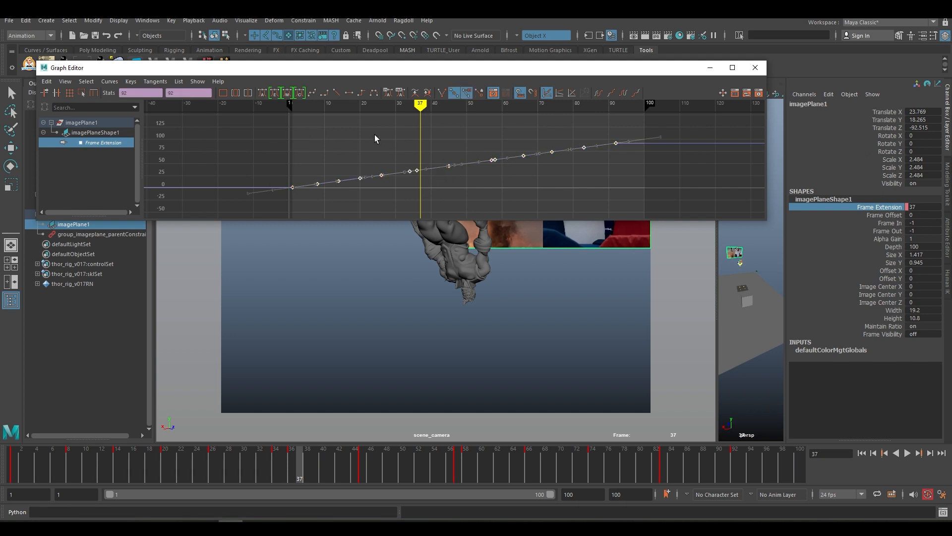
Convert imagePlaneShape1's Frame Extension keys to stepped tangents, minimize the Graph Editor, and play the shot from frame 1 to check the footage.
{"action": "left_click", "coordinate": [362, 94]}
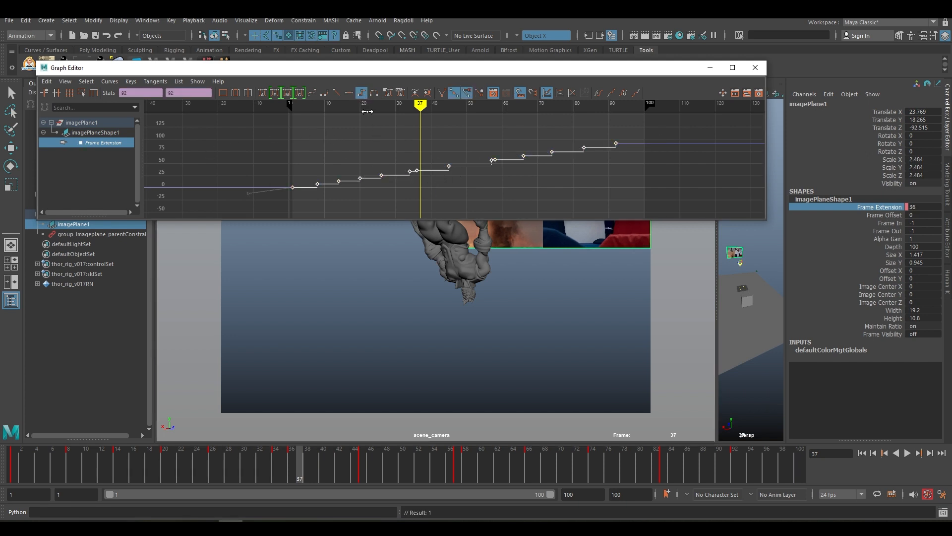
{"action": "left_click", "coordinate": [711, 68]}
{"action": "left_click_drag", "start_coordinate": [13, 460], "coordinate": [565, 477]}
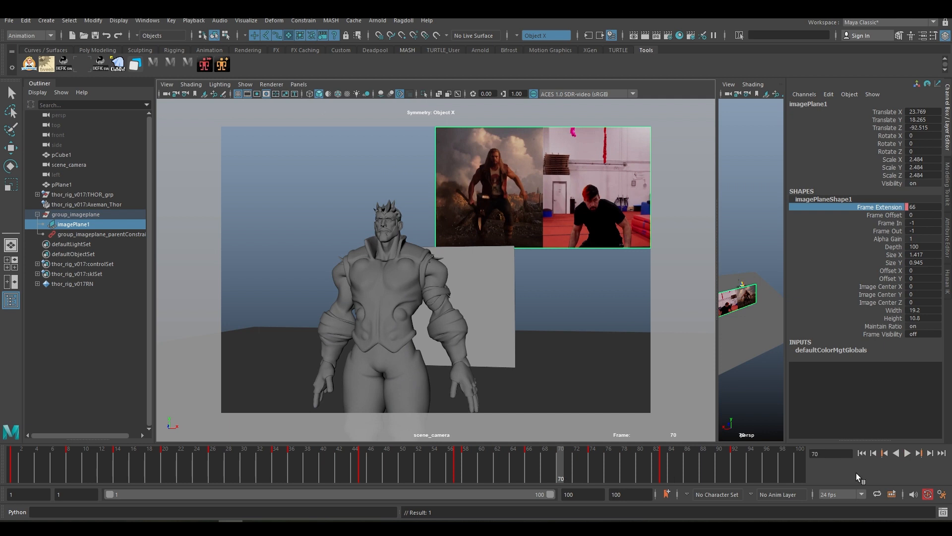
{"action": "left_click", "coordinate": [862, 453]}
{"action": "left_click", "coordinate": [908, 453]}
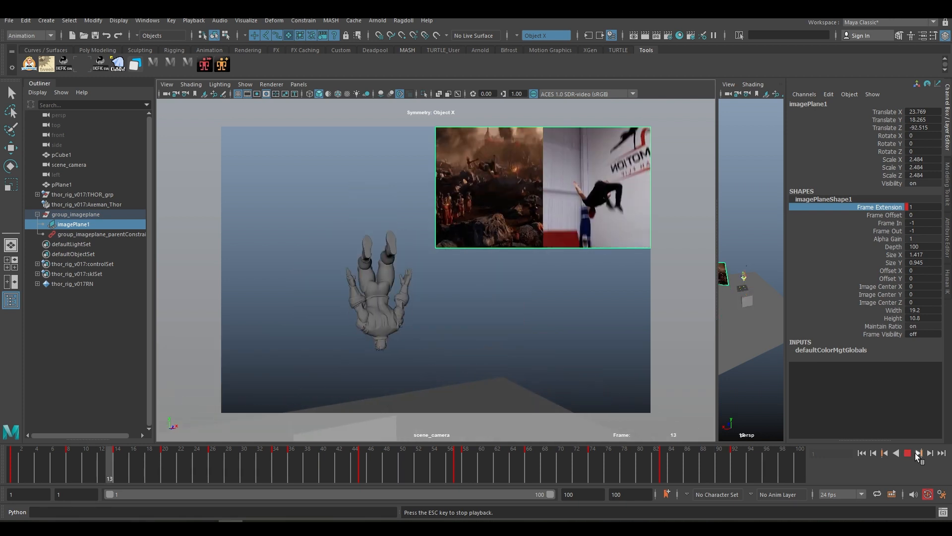
Restrict viewport selection to curves and select all of Thor's rig controls in the camera view.
{"action": "left_click_drag", "start_coordinate": [302, 251], "coordinate": [431, 377]}
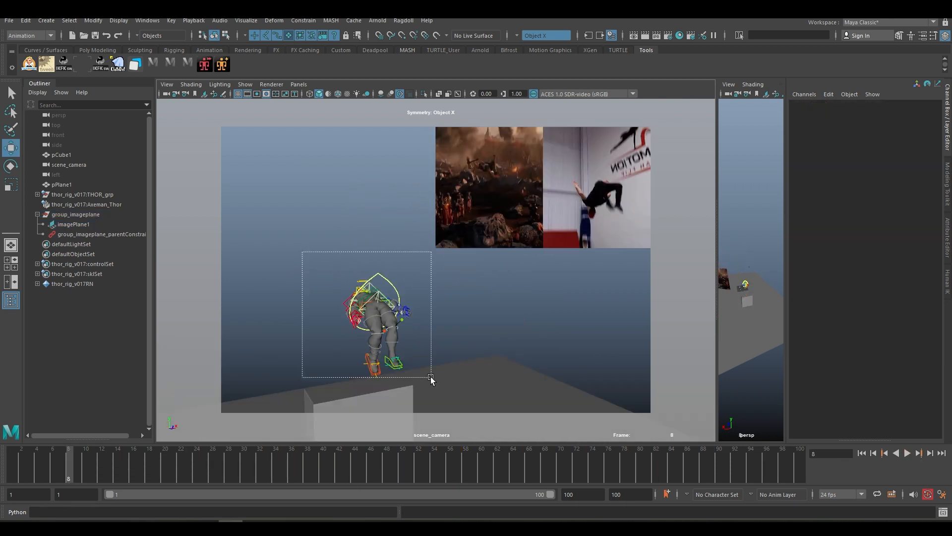
{"action": "left_click", "coordinate": [433, 278]}
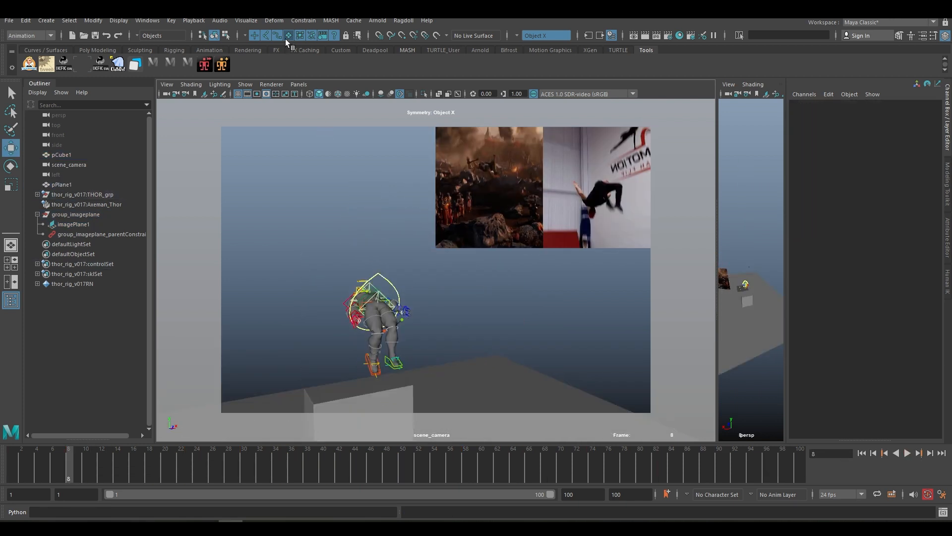
{"action": "left_click", "coordinate": [245, 35]}
{"action": "left_click", "coordinate": [258, 64]}
{"action": "left_click_drag", "start_coordinate": [270, 224], "coordinate": [430, 381]}
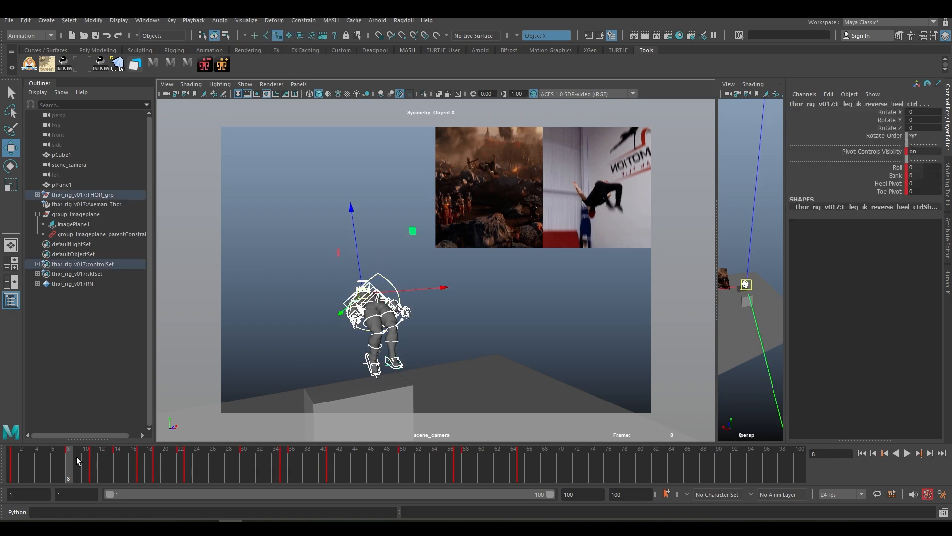
Key all selected rig controls at frame 1 and hide the control curves in the camera view.
{"action": "left_click", "coordinate": [11, 463]}
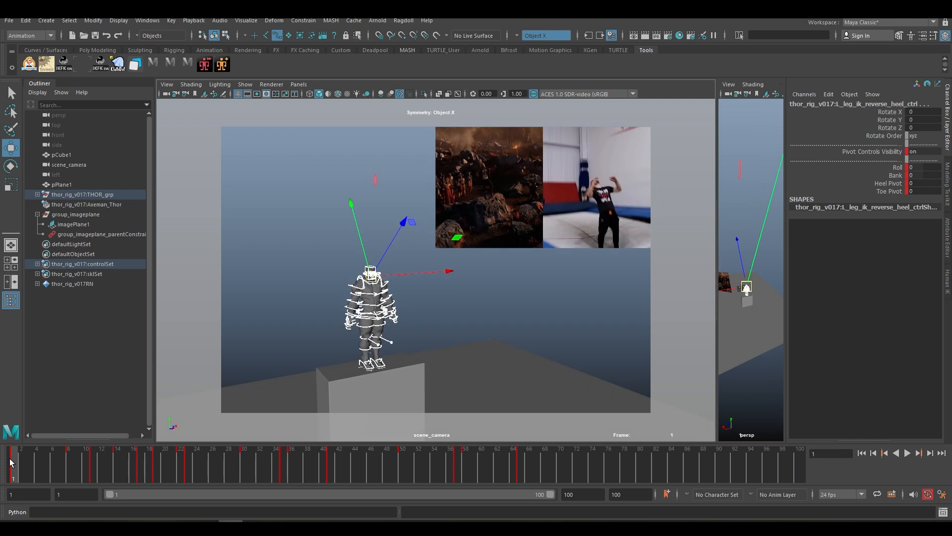
{"action": "key", "text": "s"}
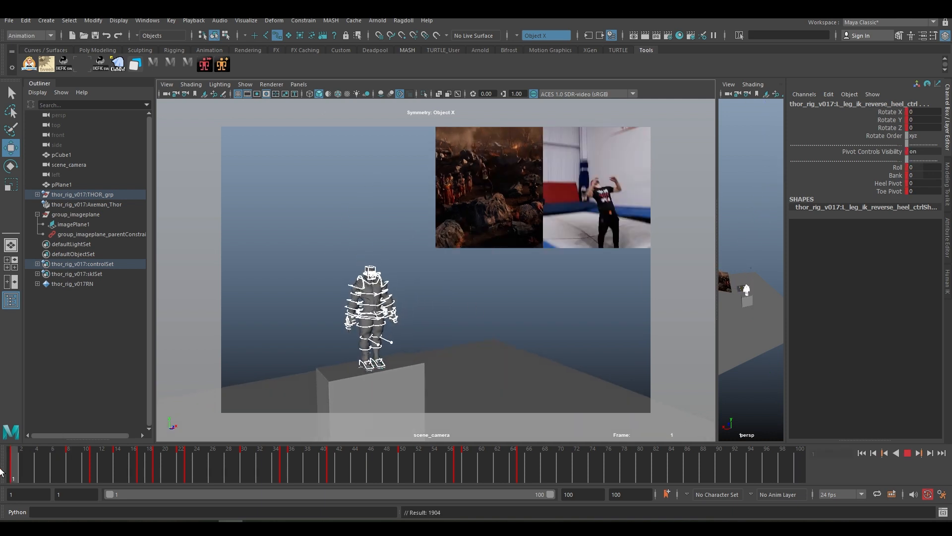
{"action": "key", "text": "alt+1"}
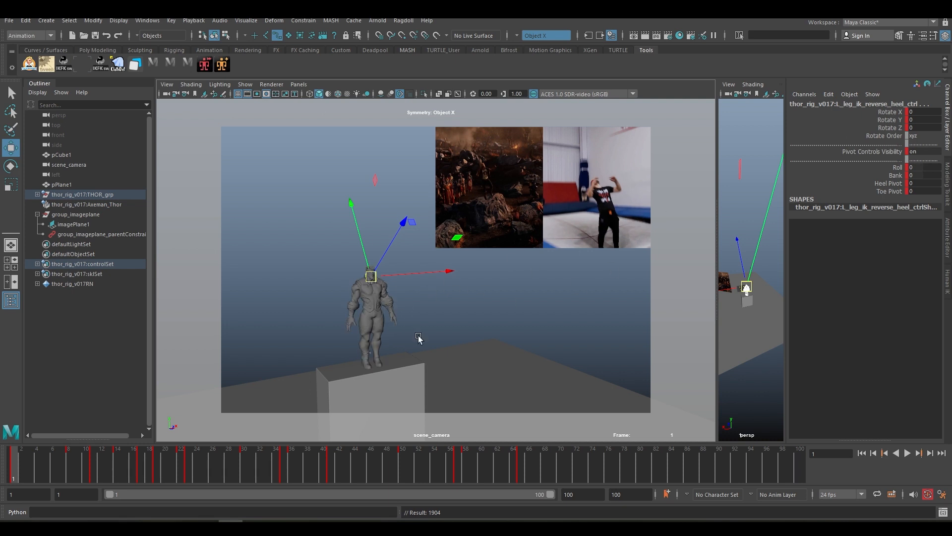
{"action": "key", "text": "alt+v"}
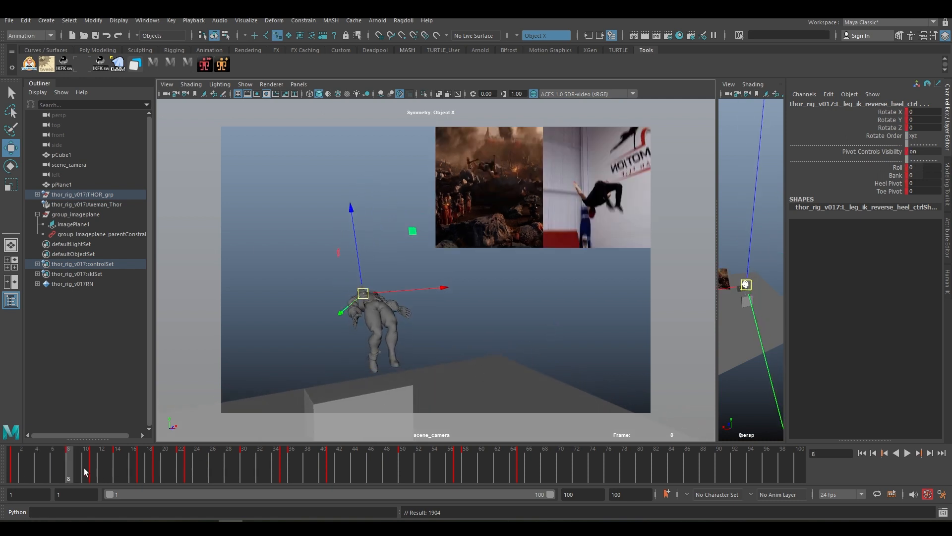
{"action": "left_click_drag", "start_coordinate": [85, 457], "coordinate": [95, 456], "text": "shift"}
{"action": "left_click_drag", "start_coordinate": [451, 479], "coordinate": [521, 481], "text": "shift"}
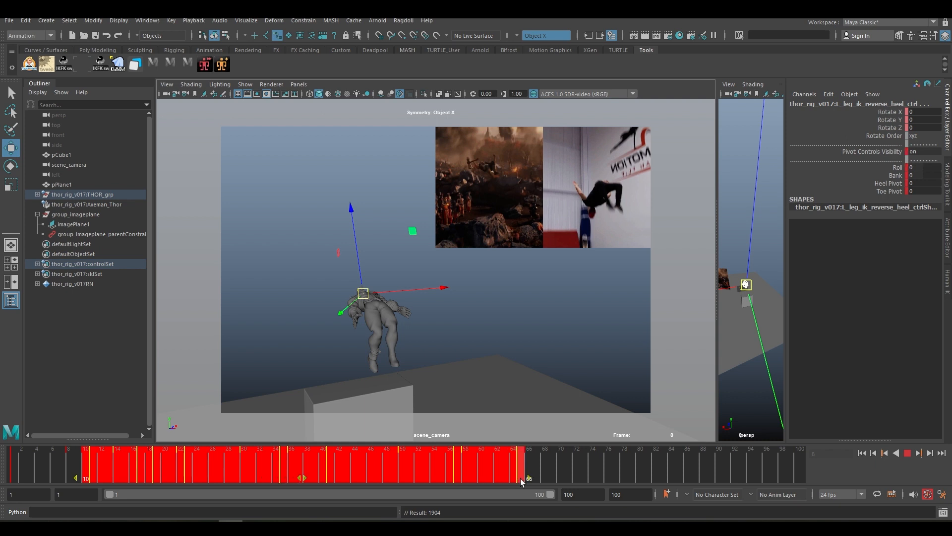
{"action": "left_click", "coordinate": [257, 467]}
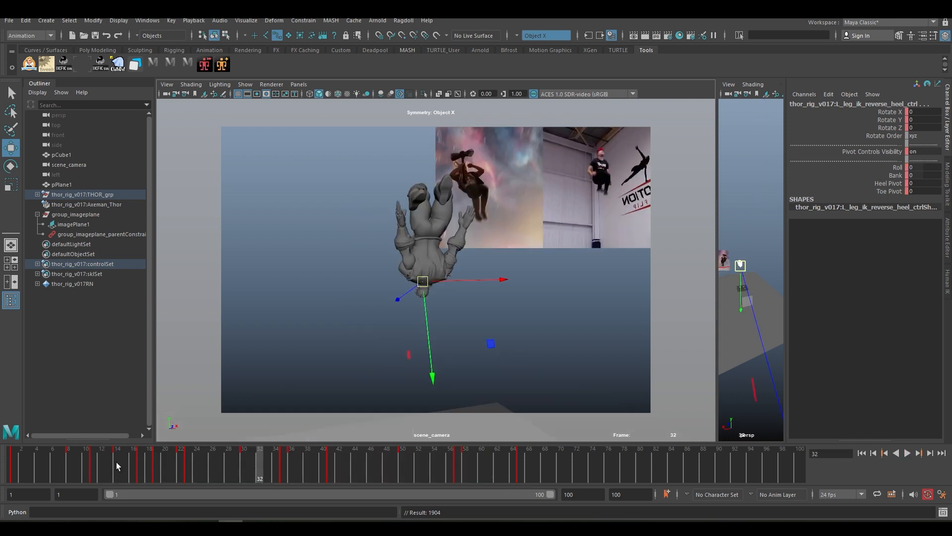
{"action": "left_click_drag", "start_coordinate": [85, 466], "coordinate": [257, 469], "text": "shift"}
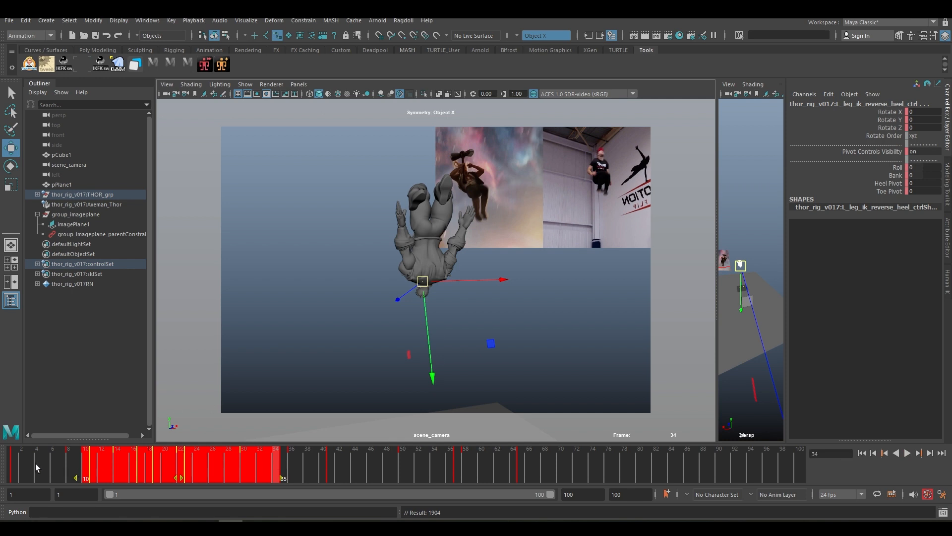
Go to frame 8 and shorten the playback range to frames 1 through 16.
{"action": "left_click", "coordinate": [68, 466]}
{"action": "left_click_drag", "start_coordinate": [551, 495], "coordinate": [183, 463]}
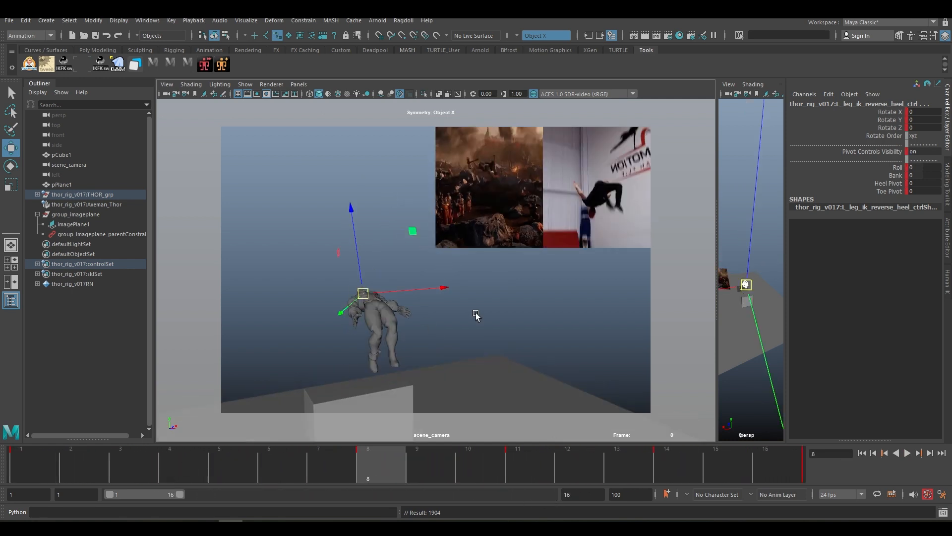
Widen the perspective view and adjust scene_camera's framing with 2D Pan/Zoom.
{"action": "left_click_drag", "start_coordinate": [717, 248], "coordinate": [544, 253]}
{"action": "key", "text": "backslash"}
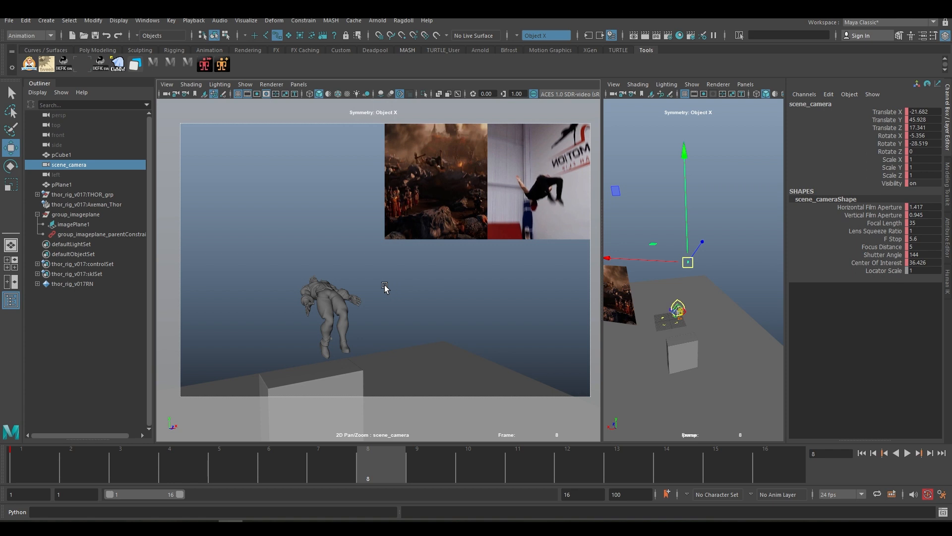
{"action": "right_click_drag", "start_coordinate": [355, 283], "coordinate": [375, 278]}
Set the render image size to 1920 x 1080 and show the resolution gate in the scene_camera view.
{"action": "left_click", "coordinate": [668, 36]}
{"action": "scroll", "coordinate": [789, 268], "scroll_direction": "down", "scroll_amount": 10}
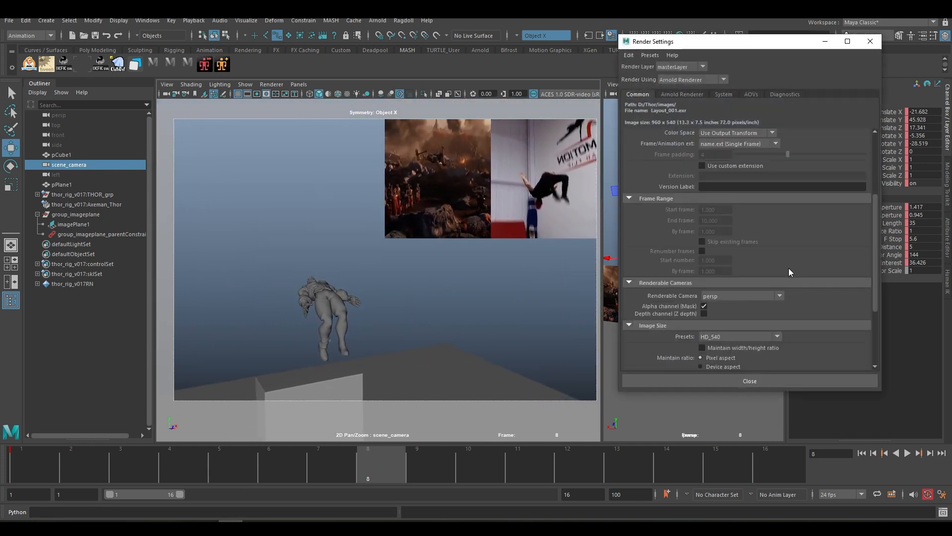
{"action": "left_click", "coordinate": [742, 248]}
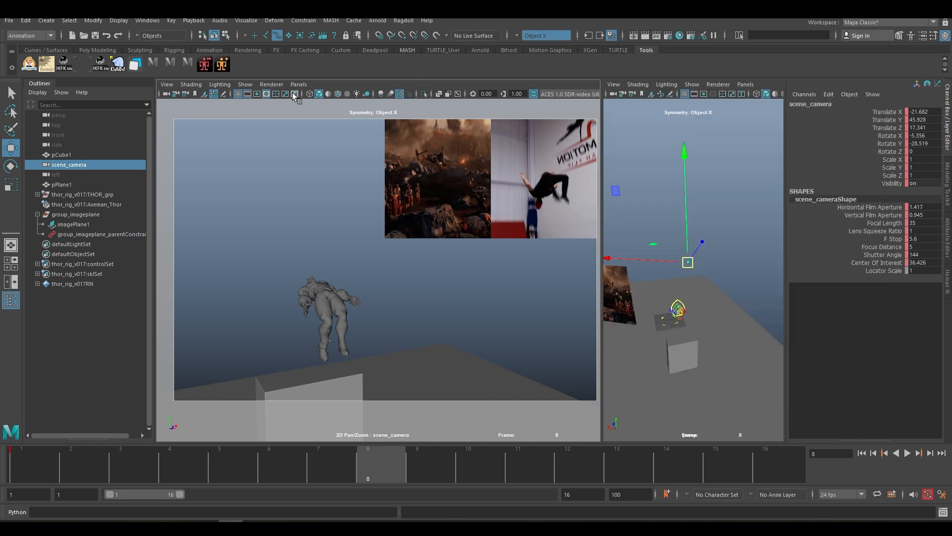
{"action": "left_click", "coordinate": [294, 93]}
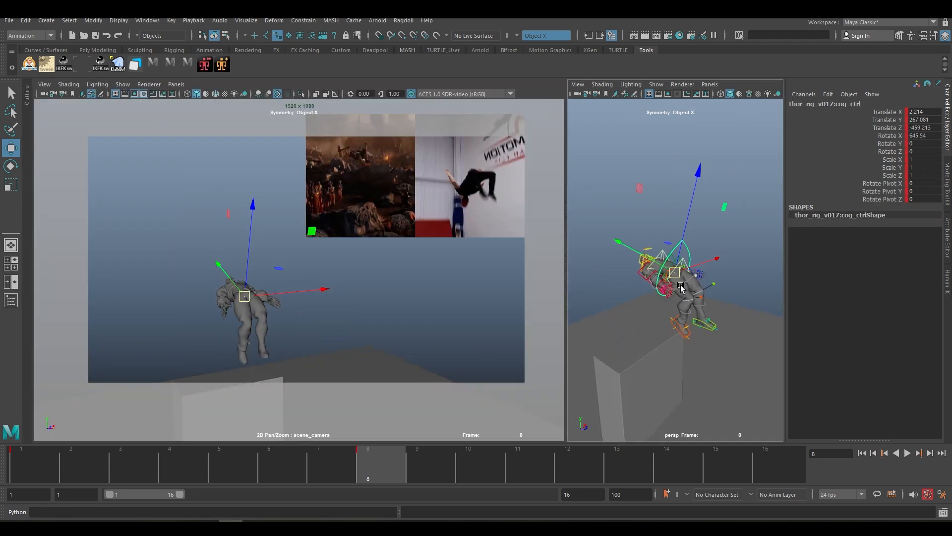
Inspect Thor's rig controls up close in the perspective view, selecting the right foot's IK control.
{"action": "left_click_drag", "start_coordinate": [680, 285], "coordinate": [688, 244], "text": "alt"}
{"action": "left_click", "coordinate": [704, 202]}
{"action": "left_click", "coordinate": [680, 207]}
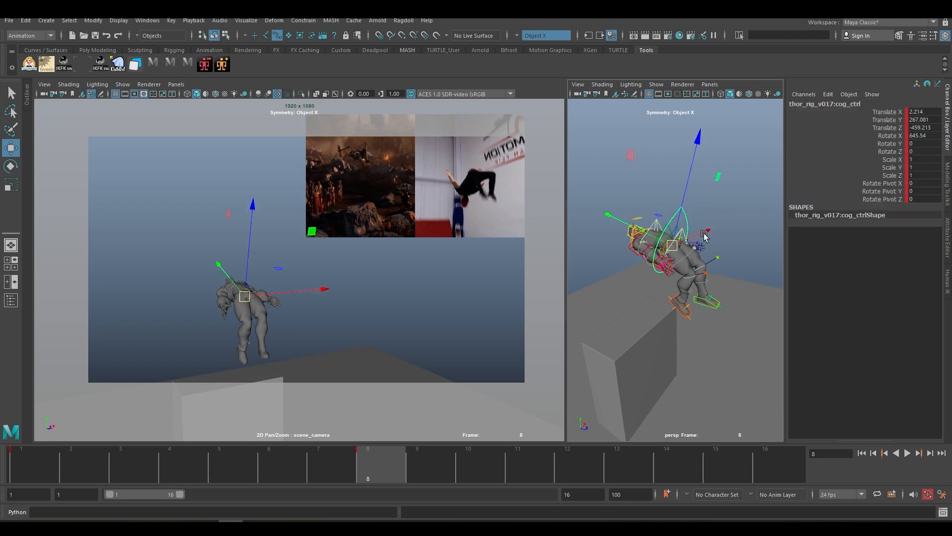
{"action": "right_click_drag", "start_coordinate": [681, 213], "coordinate": [684, 300], "text": "alt"}
{"action": "left_click", "coordinate": [679, 324]}
{"action": "left_click_drag", "start_coordinate": [642, 329], "coordinate": [666, 339], "text": "alt"}
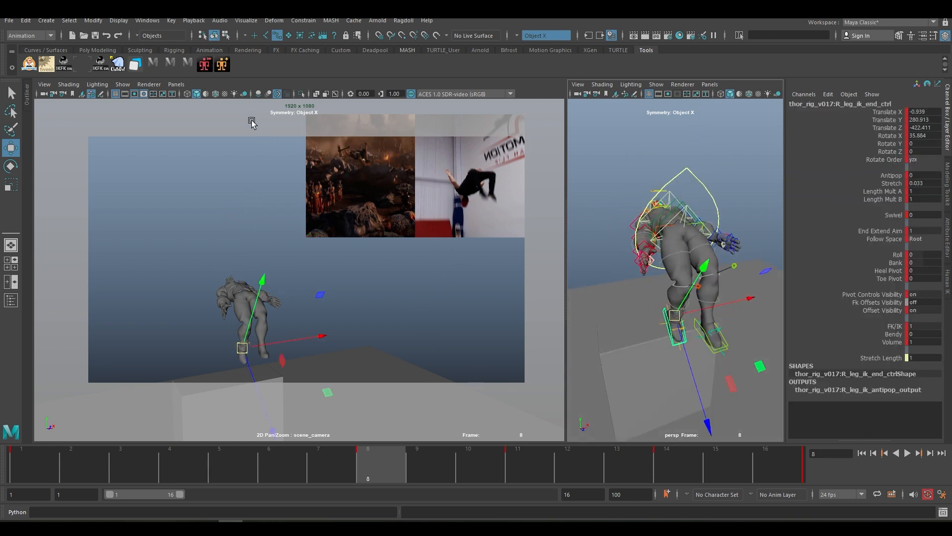
Open the MG-PickerStudio picker for thor_rig and shrink its window to fit the Body and Face panels, clear of the posed character.
{"action": "left_click", "coordinate": [207, 64]}
{"action": "key", "text": "Return"}
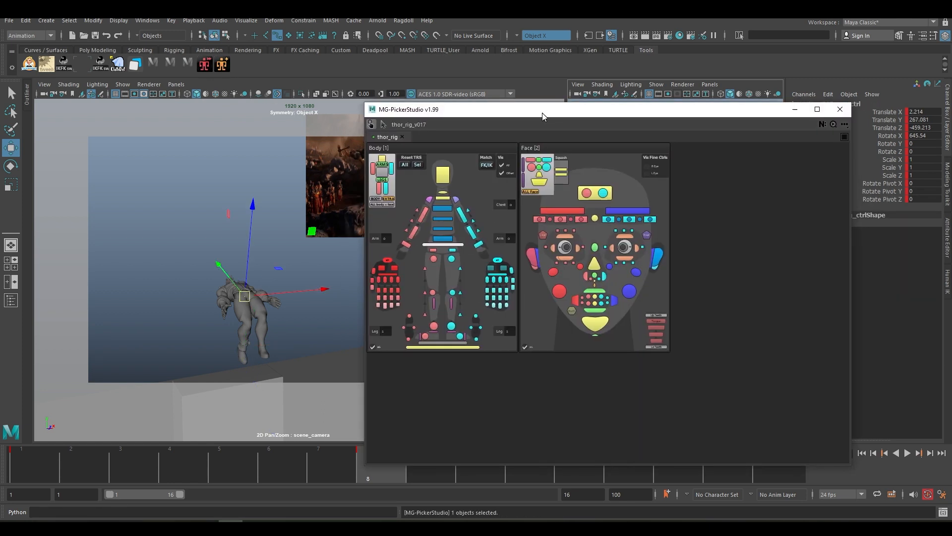
{"action": "left_click_drag", "start_coordinate": [543, 112], "coordinate": [546, 116]}
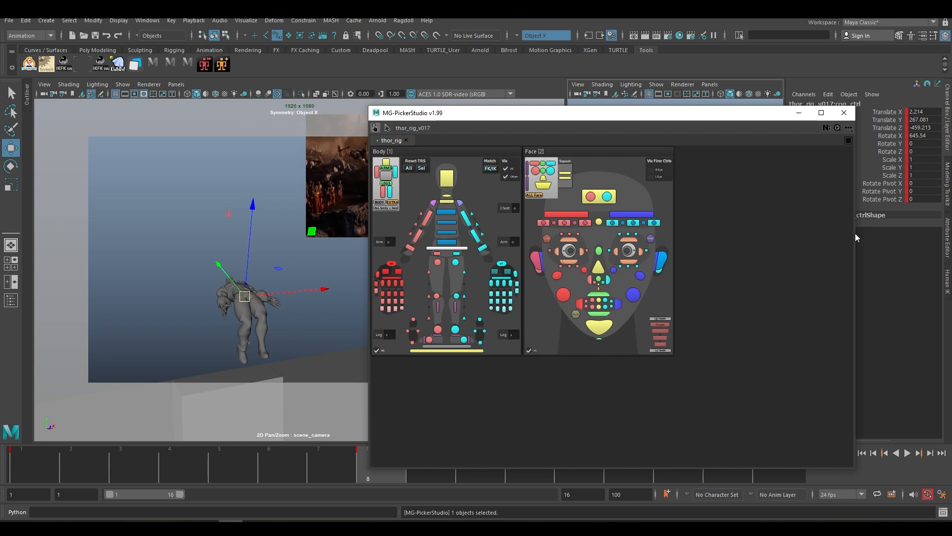
{"action": "left_click_drag", "start_coordinate": [854, 236], "coordinate": [702, 234]}
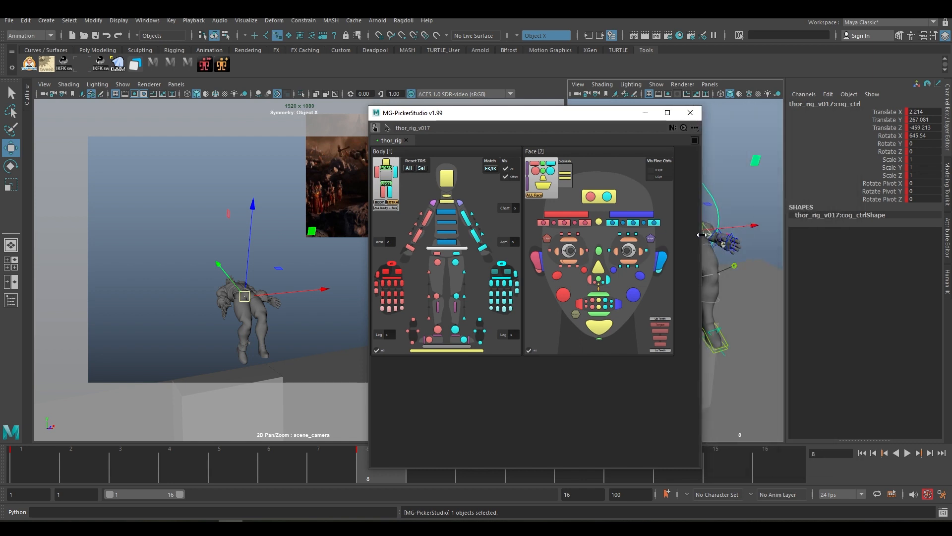
{"action": "left_click_drag", "start_coordinate": [537, 121], "coordinate": [514, 83]}
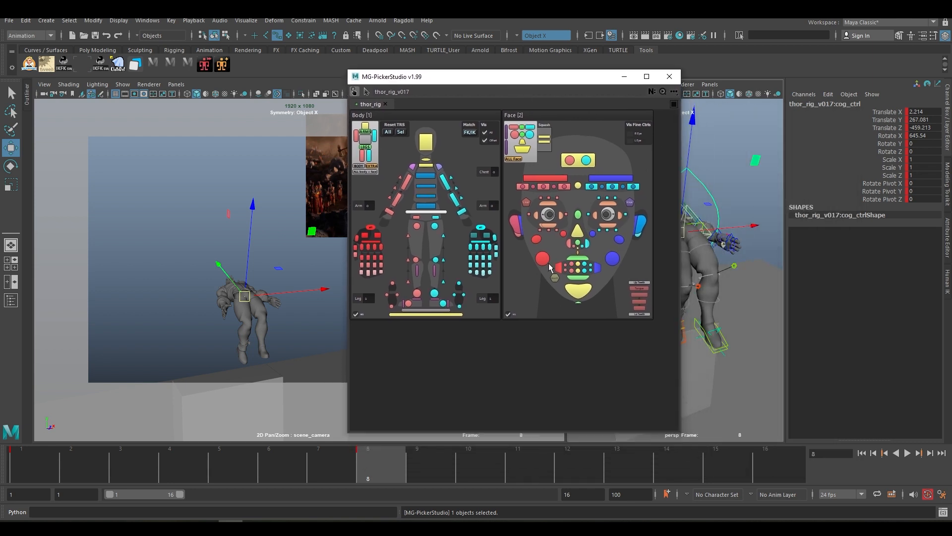
{"action": "left_click_drag", "start_coordinate": [558, 432], "coordinate": [562, 337]}
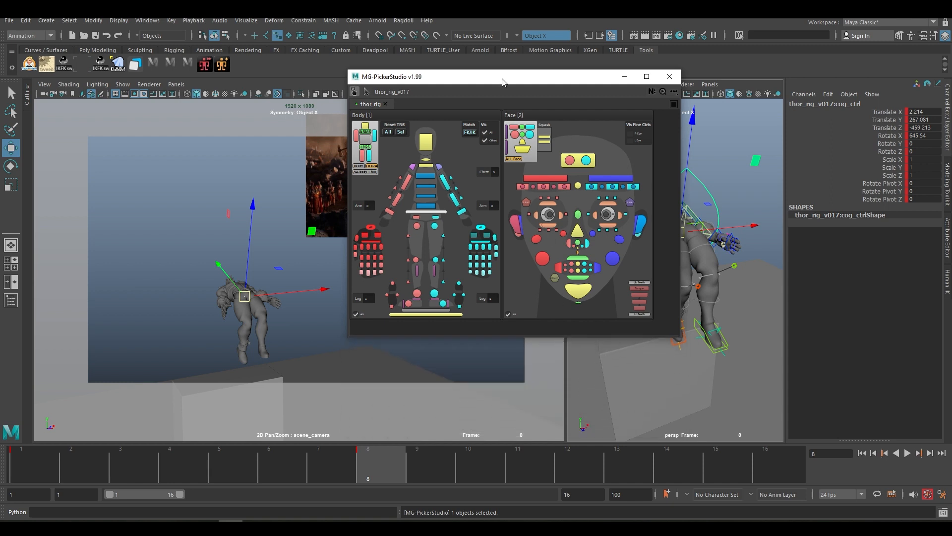
{"action": "left_click_drag", "start_coordinate": [504, 82], "coordinate": [488, 130]}
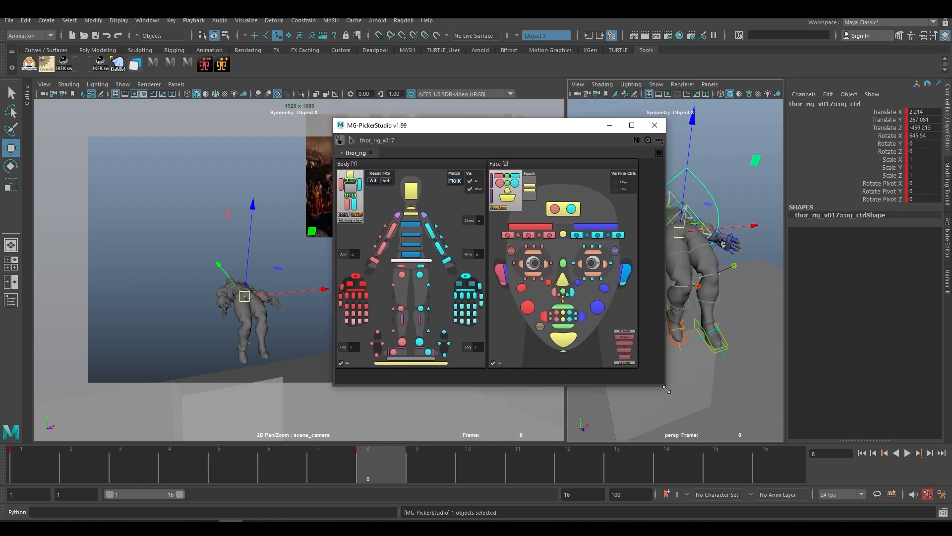
{"action": "left_click_drag", "start_coordinate": [663, 388], "coordinate": [647, 389]}
{"action": "mouse_move", "coordinate": [418, 130]}
{"action": "left_mouse_down"}
{"action": "mouse_move", "coordinate": [450, 195]}
{"action": "mouse_move", "coordinate": [445, 149]}
{"action": "mouse_move", "coordinate": [427, 117]}
{"action": "left_mouse_up"}
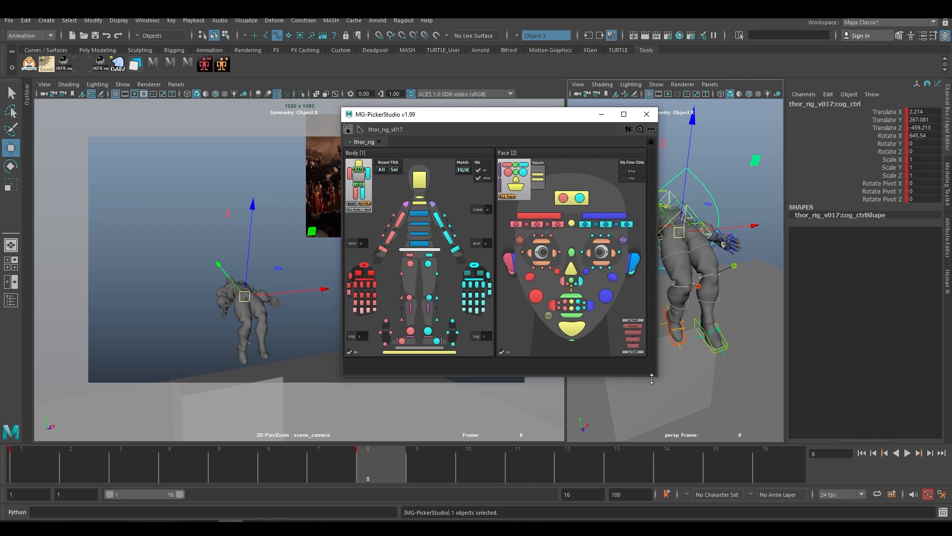
{"action": "left_click_drag", "start_coordinate": [512, 119], "coordinate": [655, 137]}
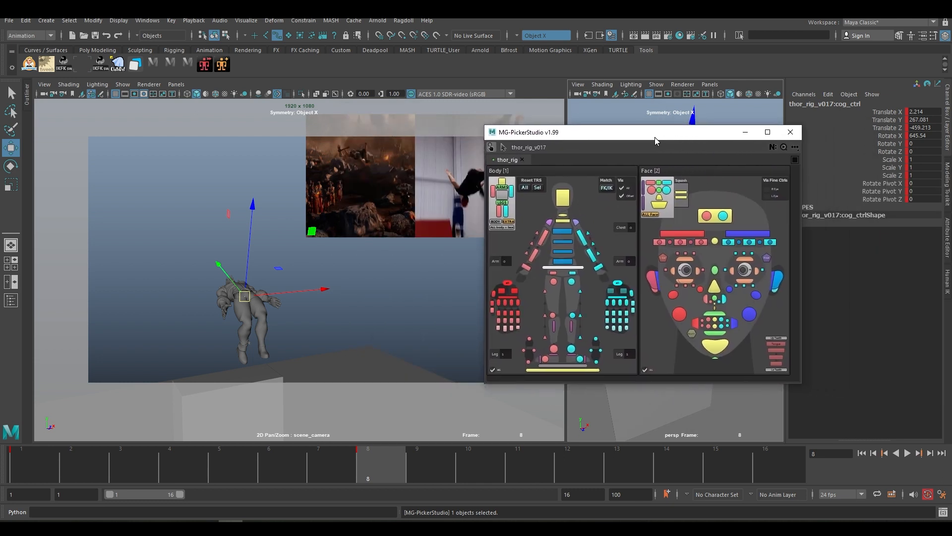
Select Thor's cog control through the body picker and move the picker window off the camera view.
{"action": "left_click", "coordinate": [562, 197]}
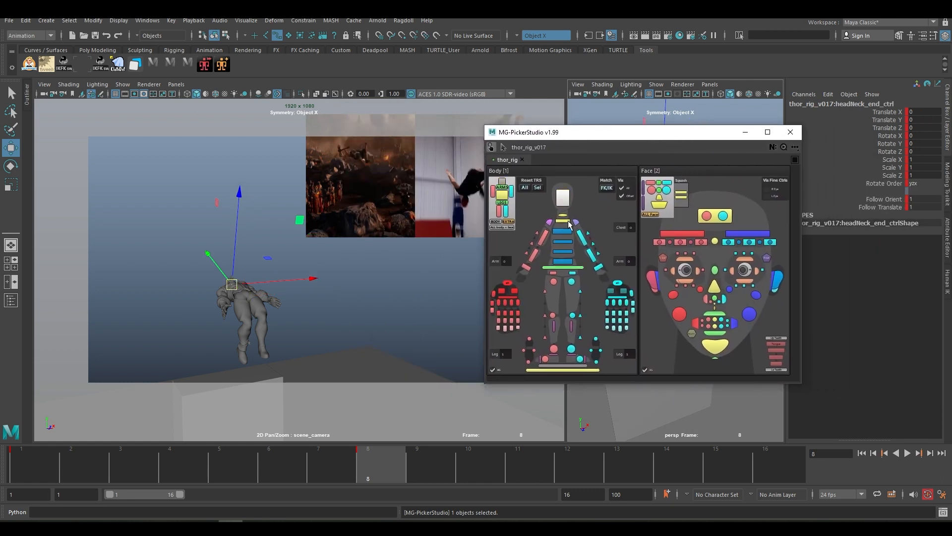
{"action": "left_click", "coordinate": [569, 271]}
{"action": "left_click_drag", "start_coordinate": [596, 133], "coordinate": [784, 193]}
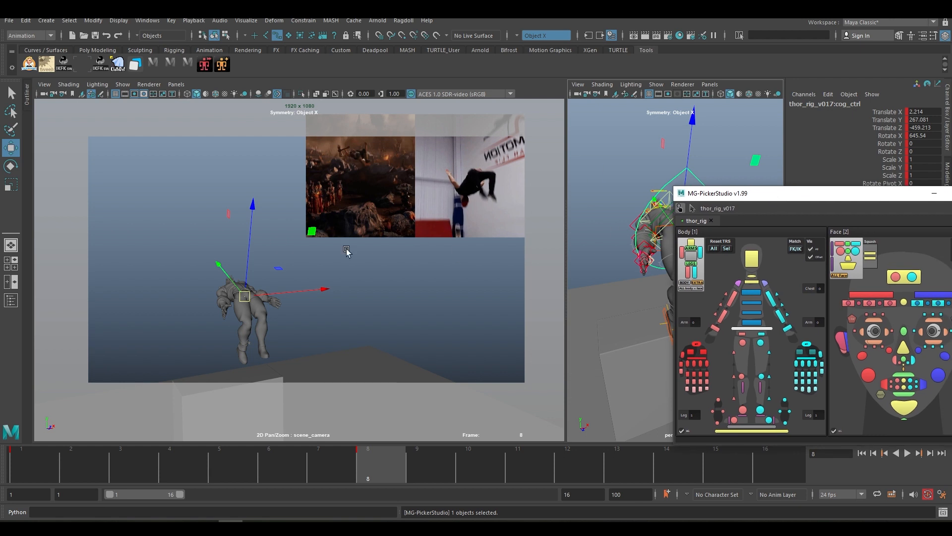
Maximize the scene_camera view, move the picker out of the way, and review the opening frames, ending on the key at frame 8.
{"action": "key", "text": "space"}
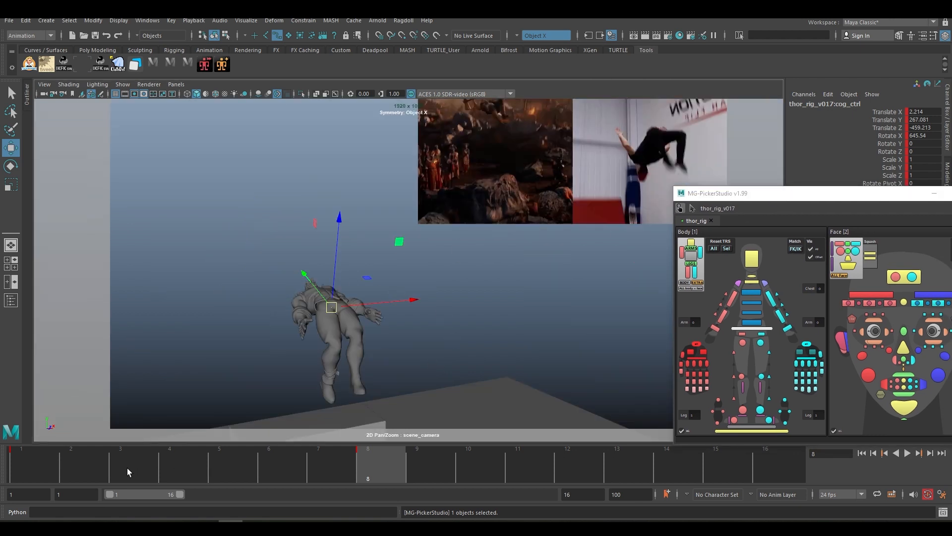
{"action": "left_click_drag", "start_coordinate": [127, 472], "coordinate": [376, 477]}
{"action": "left_click_drag", "start_coordinate": [757, 197], "coordinate": [934, 189]}
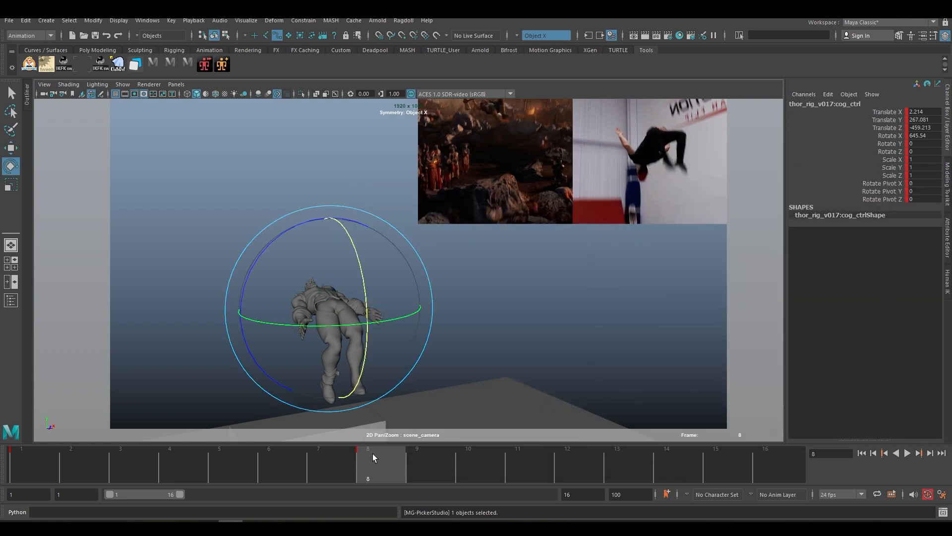
{"action": "key", "text": "comma"}
{"action": "key", "text": "period"}
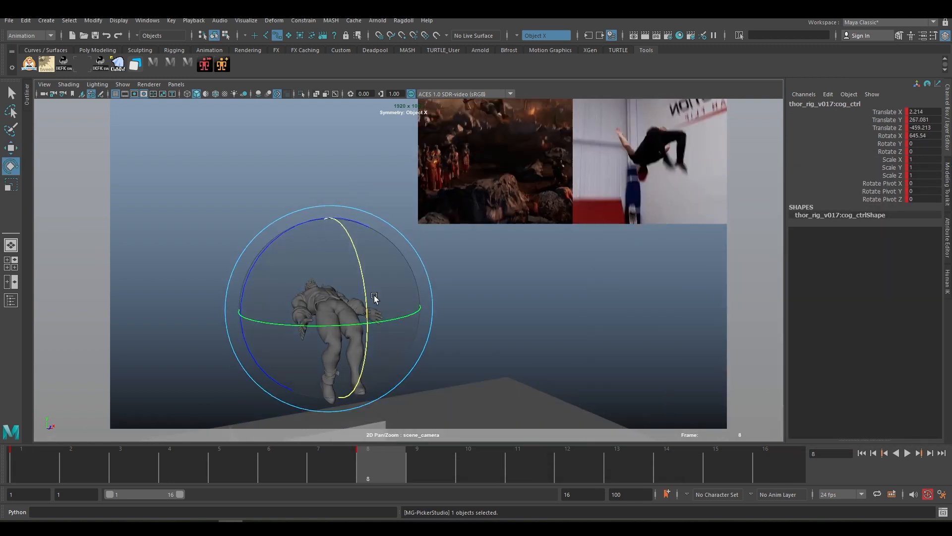
Key the cog control at frame 8, rotating it to about 627 in X and raising it to about 278 in Translate Y.
{"action": "key", "text": "s"}
{"action": "left_click_drag", "start_coordinate": [363, 284], "coordinate": [366, 263]}
{"action": "key", "text": "w"}
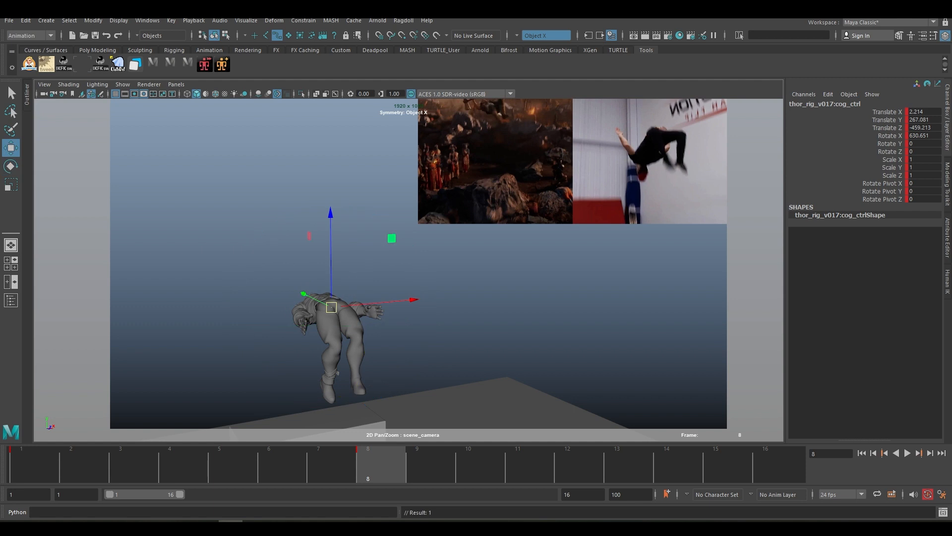
{"action": "left_click_drag", "start_coordinate": [331, 214], "coordinate": [330, 202]}
{"action": "key", "text": "e"}
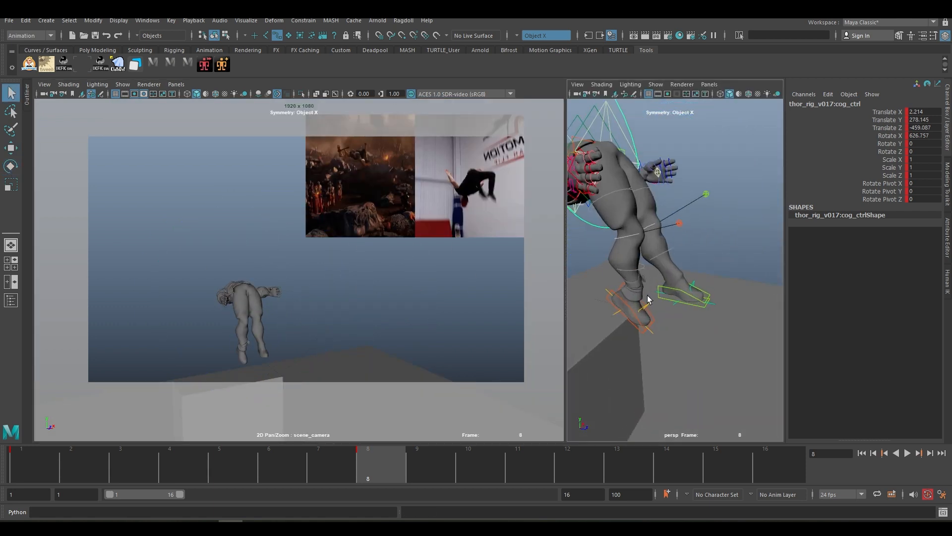
Raise both foot IK controls at frame 8 to bend the knees, bringing the right foot to about 321 in Translate Y.
{"action": "left_click", "coordinate": [700, 234]}
{"action": "key", "text": "w"}
{"action": "mouse_move", "coordinate": [712, 251]}
{"action": "left_mouse_down", "text": "alt"}
{"action": "mouse_move", "coordinate": [620, 252]}
{"action": "mouse_move", "coordinate": [728, 251]}
{"action": "left_mouse_up", "text": "alt"}
{"action": "left_click_drag", "start_coordinate": [615, 336], "coordinate": [704, 332], "text": "alt"}
{"action": "left_click", "coordinate": [667, 287]}
{"action": "left_click_drag", "start_coordinate": [744, 284], "coordinate": [721, 218], "text": "alt"}
{"action": "key", "text": "e"}
{"action": "key", "text": "w"}
{"action": "mouse_move", "coordinate": [661, 242]}
{"action": "left_mouse_down"}
{"action": "mouse_move", "coordinate": [659, 229]}
{"action": "mouse_move", "coordinate": [659, 248]}
{"action": "left_mouse_up"}
{"action": "mouse_move", "coordinate": [705, 258]}
{"action": "left_mouse_down"}
{"action": "mouse_move", "coordinate": [692, 258]}
{"action": "mouse_move", "coordinate": [702, 258]}
{"action": "left_mouse_up"}
{"action": "left_click_drag", "start_coordinate": [680, 268], "coordinate": [731, 272], "text": "alt"}
{"action": "left_click_drag", "start_coordinate": [639, 297], "coordinate": [680, 302], "text": "alt"}
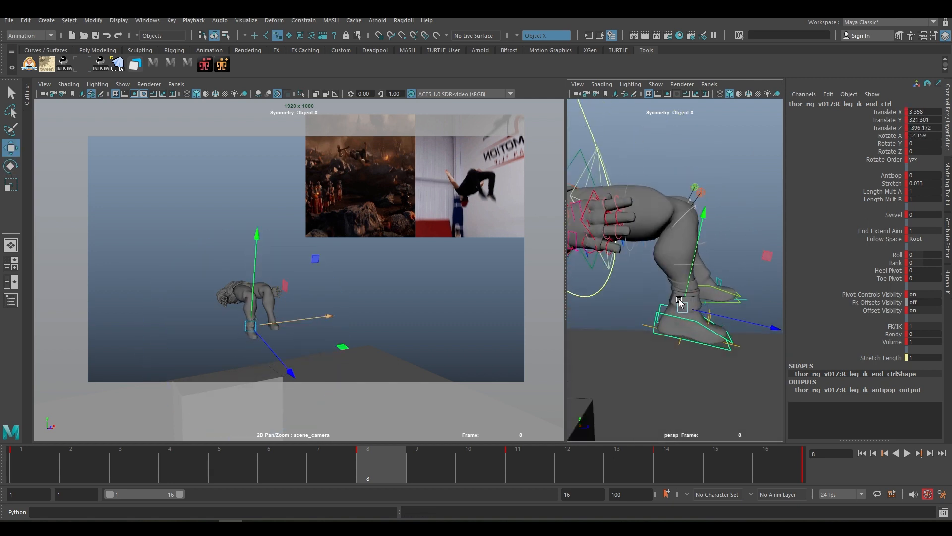
Rotate the cog control at frame 8 to about 617 in Rotate X.
{"action": "right_click_drag", "start_coordinate": [680, 302], "coordinate": [697, 244], "text": "alt"}
{"action": "left_click", "coordinate": [635, 248]}
{"action": "key", "text": "e"}
{"action": "left_click_drag", "start_coordinate": [697, 244], "coordinate": [645, 245], "text": "alt"}
{"action": "left_click_drag", "start_coordinate": [721, 195], "coordinate": [719, 183]}
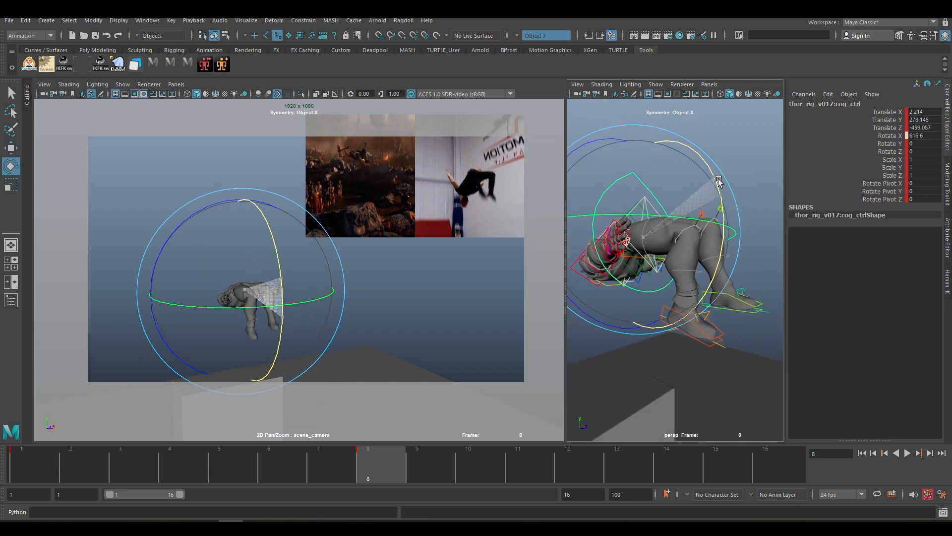
{"action": "key", "text": "q"}
Swing the right arm overhead by rotating its upper-arm FK control to about -51, -52 and 40 degrees.
{"action": "left_click_drag", "start_coordinate": [660, 234], "coordinate": [712, 235], "text": "alt"}
{"action": "mouse_move", "coordinate": [645, 253]}
{"action": "right_mouse_down", "text": "alt"}
{"action": "mouse_move", "coordinate": [704, 253]}
{"action": "mouse_move", "coordinate": [630, 258]}
{"action": "right_mouse_up", "text": "alt"}
{"action": "mouse_move", "coordinate": [630, 258]}
{"action": "left_mouse_down", "text": "alt"}
{"action": "mouse_move", "coordinate": [595, 258]}
{"action": "mouse_move", "coordinate": [620, 268]}
{"action": "left_mouse_up", "text": "alt"}
{"action": "left_click", "coordinate": [594, 257]}
{"action": "key", "text": "e"}
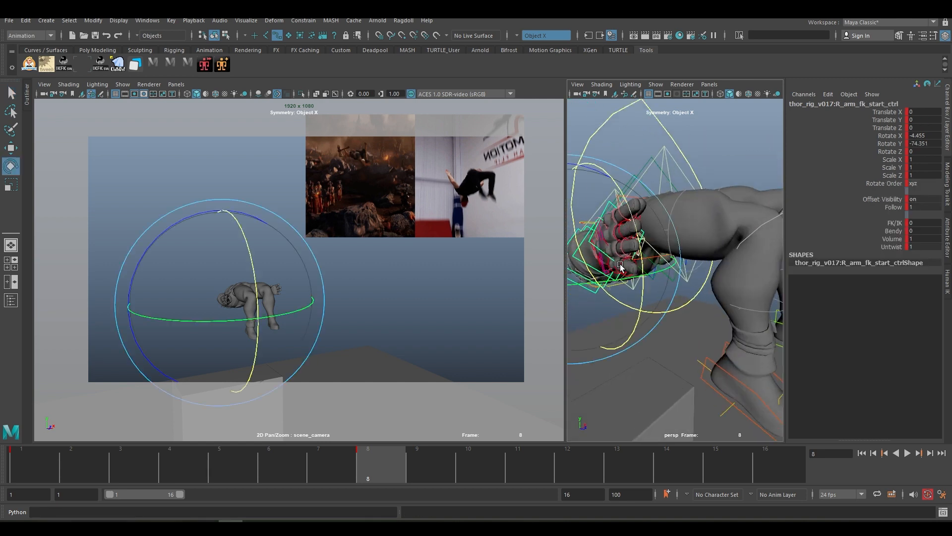
{"action": "key", "text": "space"}
{"action": "left_click_drag", "start_coordinate": [333, 291], "coordinate": [285, 268]}
{"action": "key", "text": "s"}
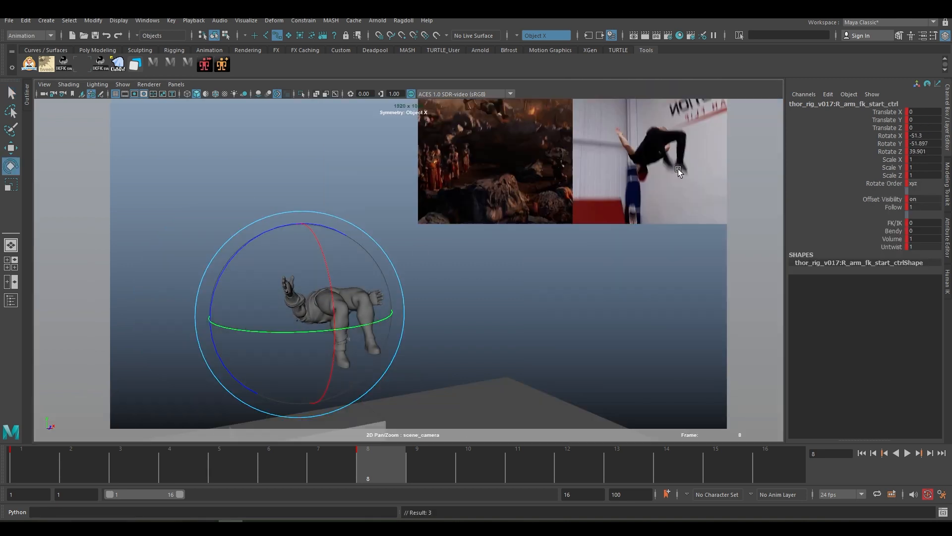
Refine the right upper arm to about -61, -55, 48 degrees and rotate the elbow FK control to about -7, -17, 38.
{"action": "right_click_drag", "start_coordinate": [679, 194], "coordinate": [661, 187]}
{"action": "middle_click_drag", "start_coordinate": [666, 201], "coordinate": [667, 228]}
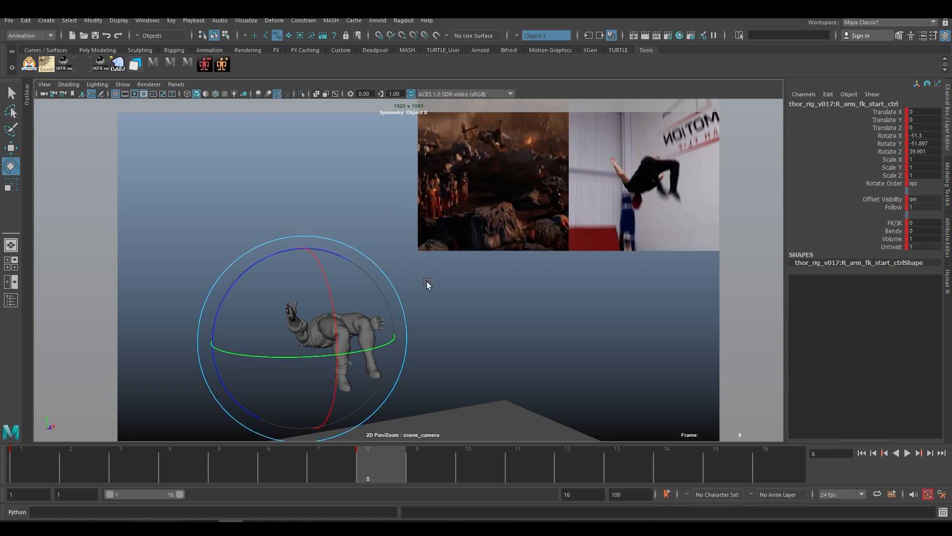
{"action": "left_click_drag", "start_coordinate": [308, 337], "coordinate": [318, 332]}
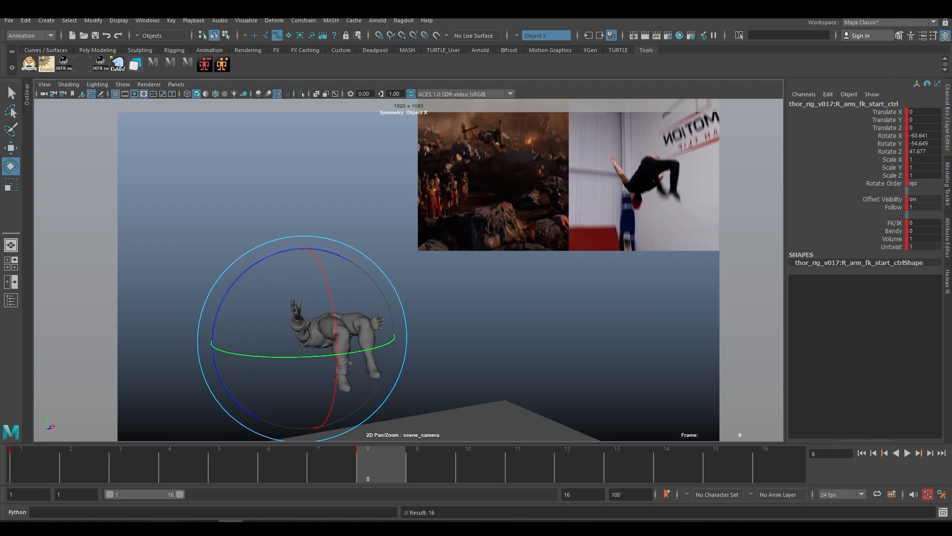
{"action": "left_click_drag", "start_coordinate": [384, 333], "coordinate": [278, 323]}
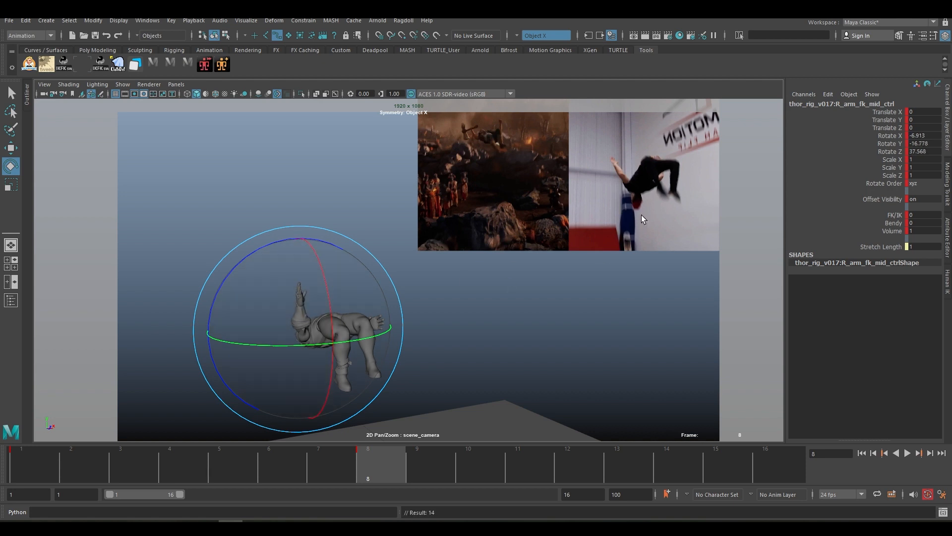
Rotate the left arm's elbow FK control so the forearm bends upward like the reference pose.
{"action": "key", "text": "space"}
{"action": "scroll", "coordinate": [647, 255], "scroll_direction": "down", "scroll_amount": 5}
{"action": "left_click_drag", "start_coordinate": [662, 260], "coordinate": [748, 295], "text": "alt"}
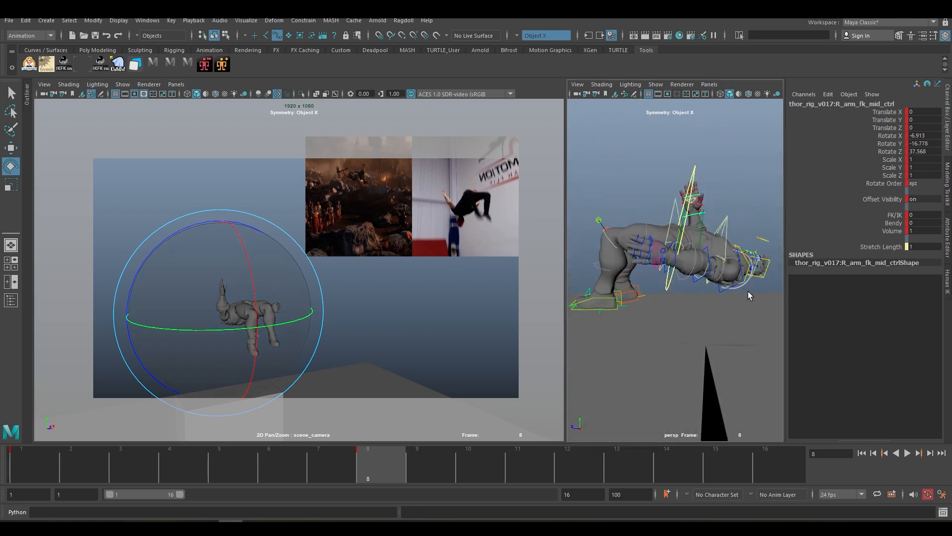
{"action": "key", "text": "q"}
{"action": "scroll", "coordinate": [696, 272], "scroll_direction": "up", "scroll_amount": 8}
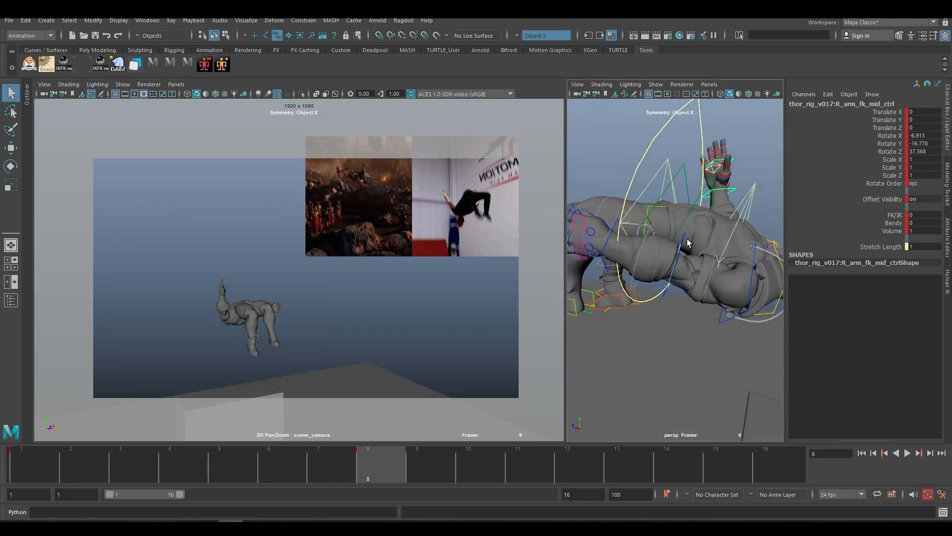
{"action": "left_click", "coordinate": [690, 241]}
{"action": "middle_click_drag", "start_coordinate": [708, 250], "coordinate": [706, 268], "text": "alt"}
{"action": "key", "text": "e"}
{"action": "right_click_drag", "start_coordinate": [707, 269], "coordinate": [658, 268], "text": "alt"}
{"action": "left_click", "coordinate": [664, 252]}
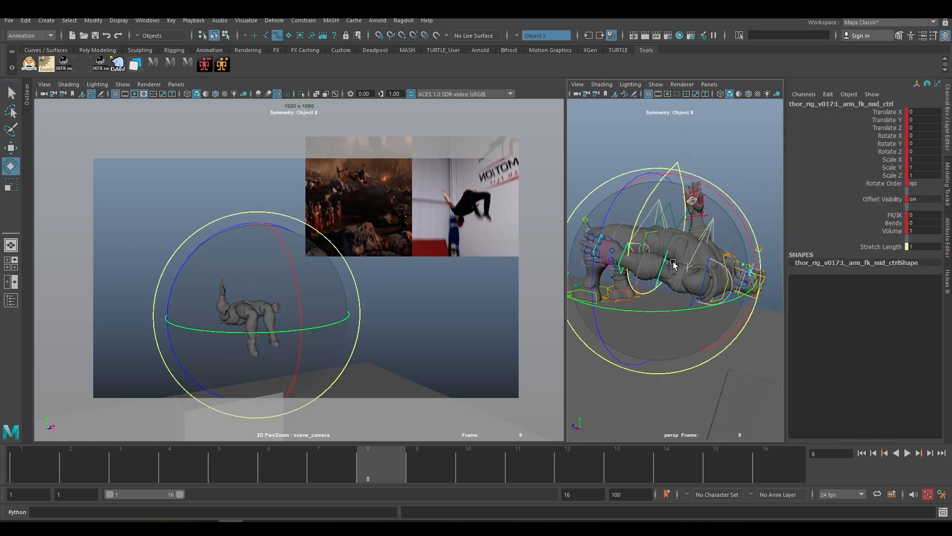
{"action": "left_click_drag", "start_coordinate": [674, 264], "coordinate": [700, 277]}
Rotate the left upper-arm FK control to about -31, -65 and 31 degrees, bringing the arm up beside the head.
{"action": "key", "text": "w"}
{"action": "left_click", "coordinate": [685, 273]}
{"action": "left_click", "coordinate": [689, 274]}
{"action": "key", "text": "e"}
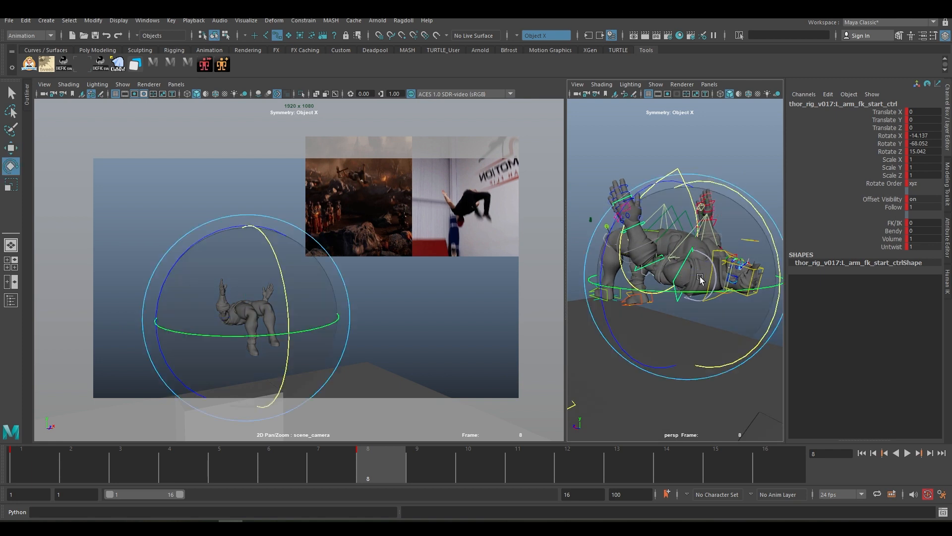
{"action": "middle_click_drag", "start_coordinate": [720, 250], "coordinate": [697, 264], "text": "alt"}
{"action": "left_click_drag", "start_coordinate": [714, 266], "coordinate": [683, 305]}
{"action": "key", "text": "q"}
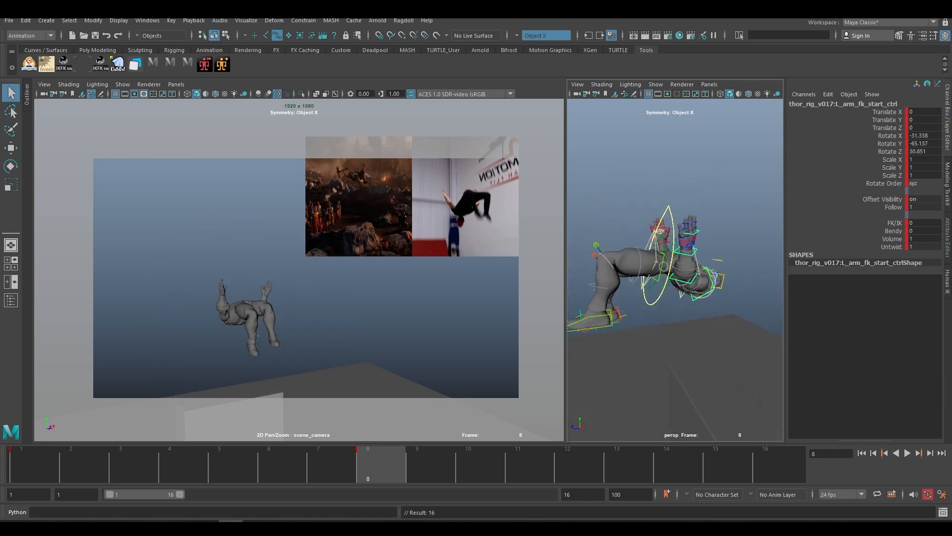
Arch the torso by rotating the upper spine FK control and the lower spine FK control, the latter to about -17 in X.
{"action": "left_click", "coordinate": [715, 265]}
{"action": "left_click_drag", "start_coordinate": [714, 265], "coordinate": [700, 266], "text": "alt"}
{"action": "key", "text": "e"}
{"action": "middle_click_drag", "start_coordinate": [717, 259], "coordinate": [708, 247], "text": "alt"}
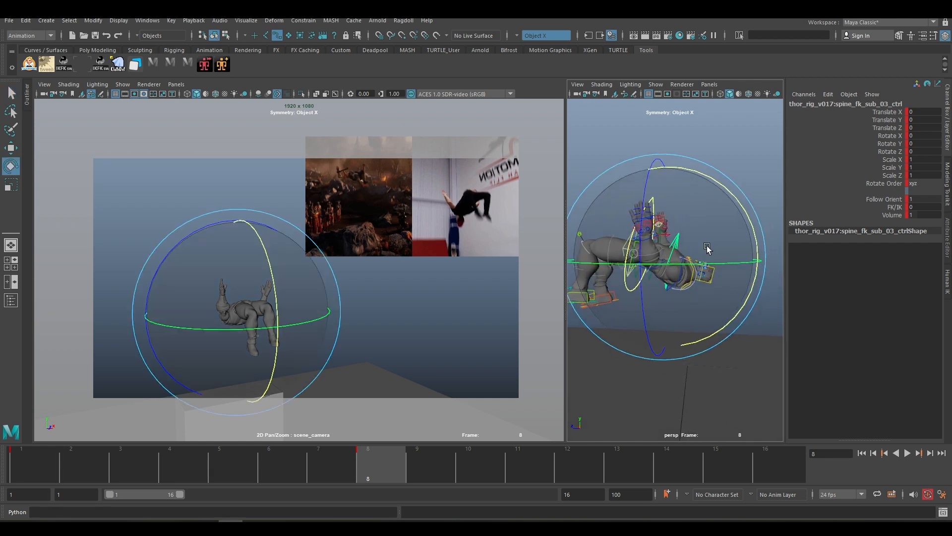
{"action": "right_click_drag", "start_coordinate": [707, 247], "coordinate": [736, 252], "text": "alt"}
{"action": "left_click_drag", "start_coordinate": [725, 209], "coordinate": [720, 245]}
{"action": "key", "text": "q"}
{"action": "left_click", "coordinate": [625, 274]}
{"action": "key", "text": "e"}
{"action": "key", "text": "q"}
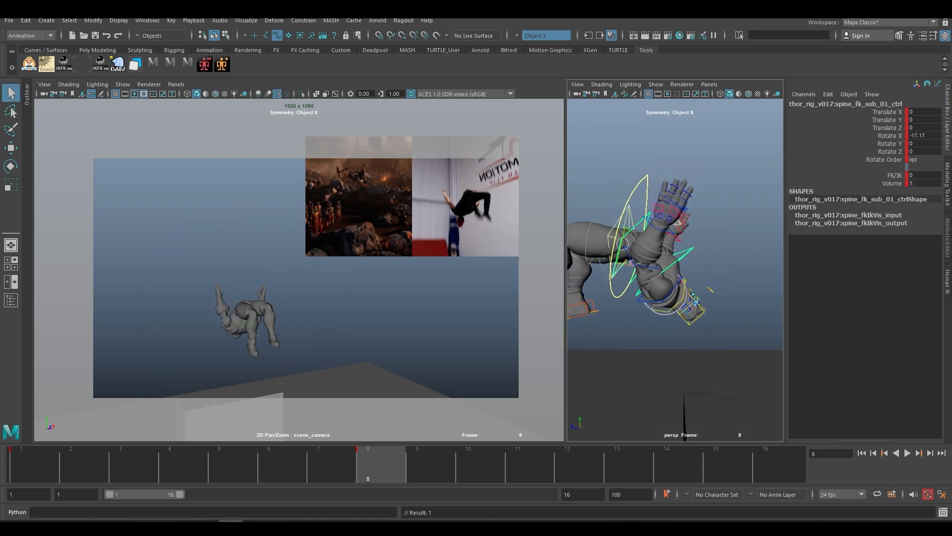
Reframe the reference footage in the camera view and rotate the cog control to about 613 in X.
{"action": "left_click", "coordinate": [611, 268]}
{"action": "middle_click_drag", "start_coordinate": [611, 268], "coordinate": [621, 242], "text": "alt"}
{"action": "key", "text": "e"}
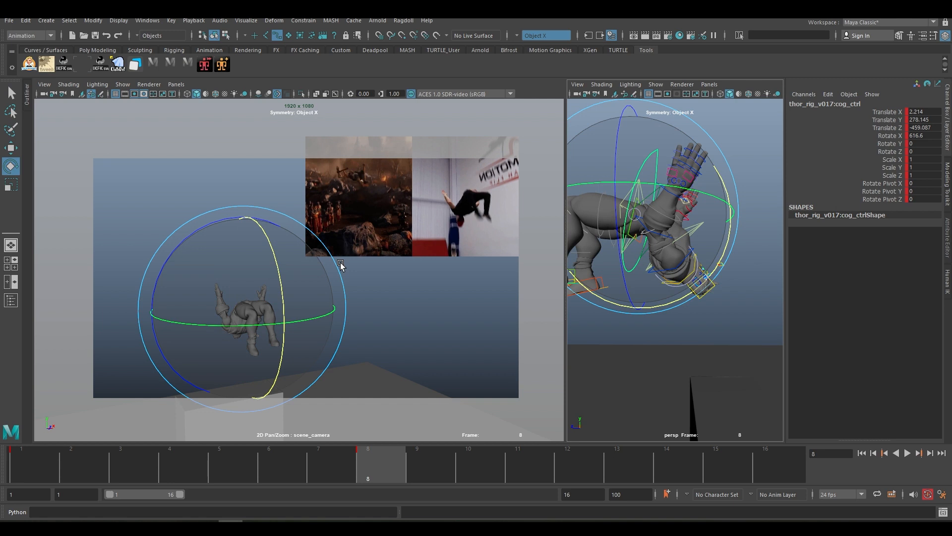
{"action": "right_click_drag", "start_coordinate": [319, 269], "coordinate": [366, 262]}
{"action": "middle_click_drag", "start_coordinate": [366, 261], "coordinate": [365, 238]}
{"action": "right_click_drag", "start_coordinate": [365, 238], "coordinate": [380, 253]}
{"action": "left_click_drag", "start_coordinate": [271, 268], "coordinate": [274, 254]}
Move the cog control to about -464 in Translate Z and rotate it to about 610 in X.
{"action": "key", "text": "w"}
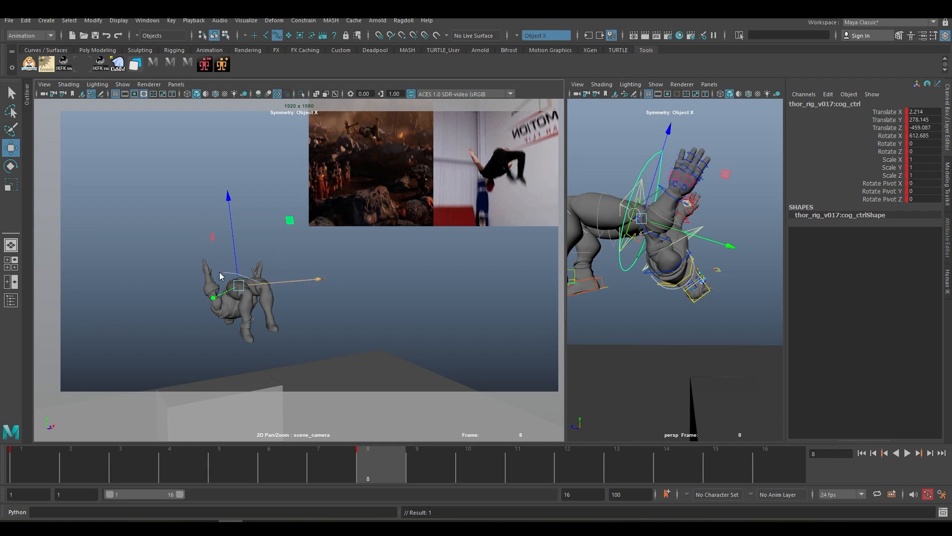
{"action": "left_click_drag", "start_coordinate": [220, 272], "coordinate": [264, 281]}
{"action": "left_click_drag", "start_coordinate": [664, 247], "coordinate": [591, 219], "text": "alt"}
{"action": "key", "text": "e"}
{"action": "left_click_drag", "start_coordinate": [273, 281], "coordinate": [274, 273]}
{"action": "key", "text": "q"}
Raise the left foot IK control and tilt the foot to follow the reference at frame 8.
{"action": "left_click_drag", "start_coordinate": [676, 247], "coordinate": [673, 279], "text": "alt"}
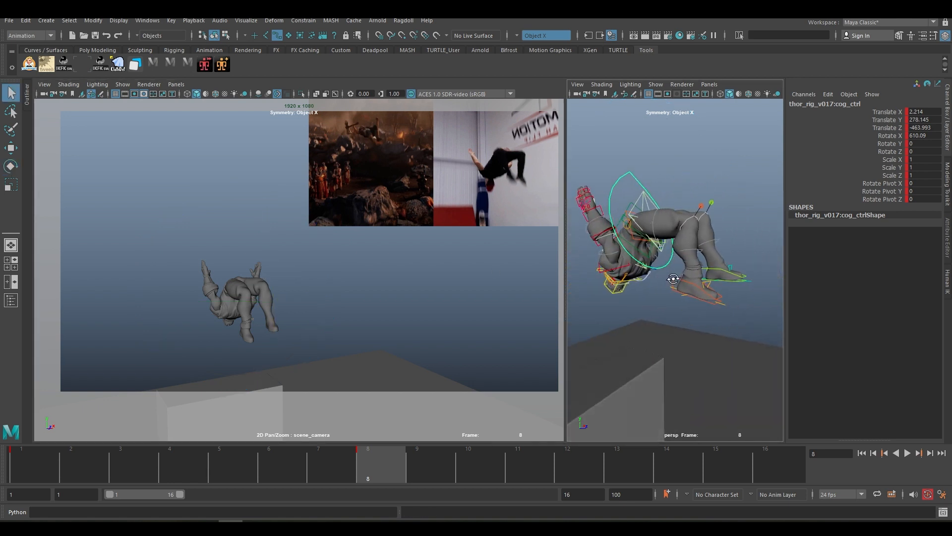
{"action": "left_click", "coordinate": [717, 269]}
{"action": "left_click", "coordinate": [720, 278]}
{"action": "key", "text": "w"}
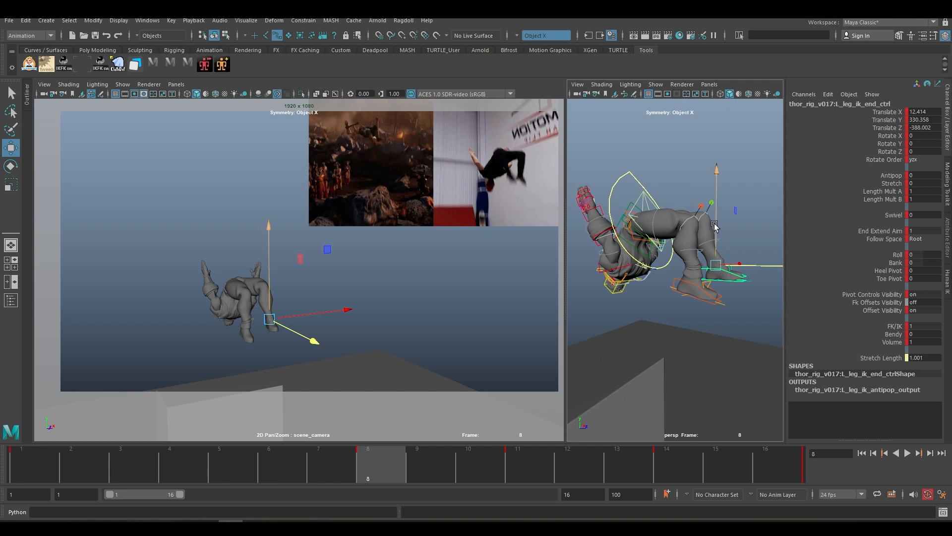
{"action": "left_click_drag", "start_coordinate": [714, 226], "coordinate": [682, 223]}
{"action": "key", "text": "e"}
{"action": "left_click_drag", "start_coordinate": [772, 267], "coordinate": [716, 276]}
{"action": "key", "text": "q"}
Raise the right foot IK control to about 335 in Translate Y and tilt it to about 4 in Rotate X.
{"action": "left_click", "coordinate": [676, 285]}
{"action": "key", "text": "w"}
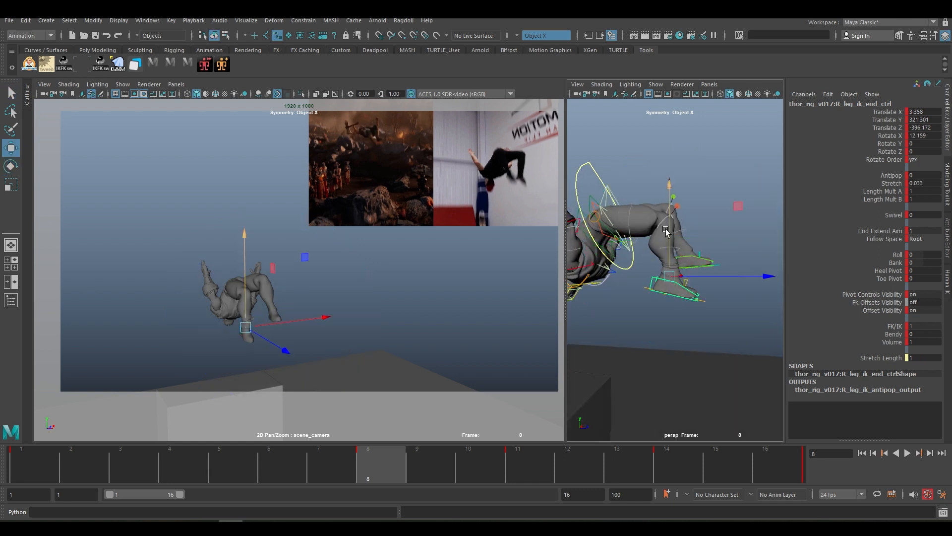
{"action": "left_click_drag", "start_coordinate": [670, 222], "coordinate": [672, 205]}
{"action": "left_click_drag", "start_coordinate": [717, 239], "coordinate": [668, 254], "text": "alt"}
{"action": "left_click_drag", "start_coordinate": [645, 258], "coordinate": [721, 252], "text": "alt"}
{"action": "middle_click_drag", "start_coordinate": [721, 252], "coordinate": [688, 262], "text": "alt"}
{"action": "key", "text": "e"}
{"action": "left_click_drag", "start_coordinate": [722, 233], "coordinate": [729, 208]}
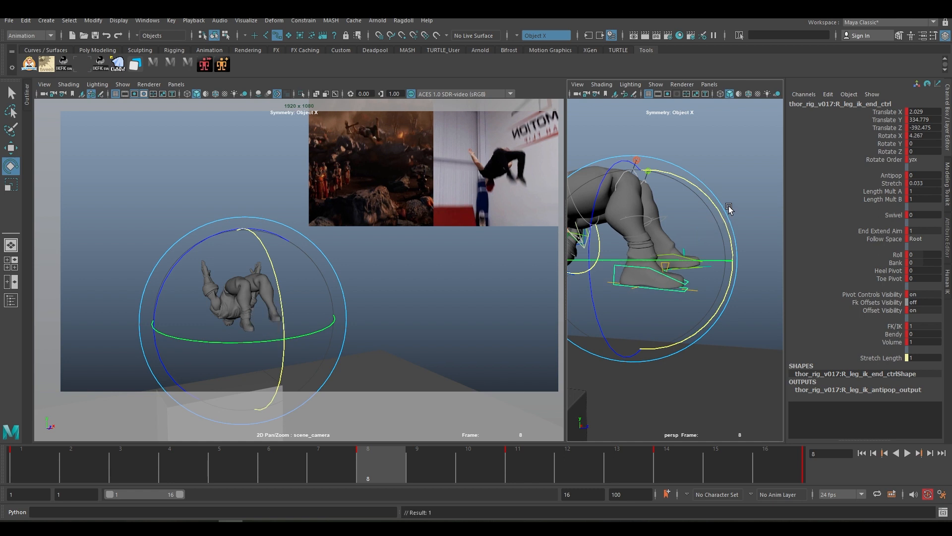
Rotate the right upper-arm FK control further to refine the raised arm's pose around the head.
{"action": "key", "text": "w"}
{"action": "scroll", "coordinate": [706, 221], "scroll_direction": "down", "scroll_amount": 1}
{"action": "scroll", "coordinate": [705, 224], "scroll_direction": "down", "scroll_amount": 1}
{"action": "middle_click_drag", "start_coordinate": [703, 238], "coordinate": [723, 240], "text": "alt"}
{"action": "scroll", "coordinate": [722, 240], "scroll_direction": "down", "scroll_amount": 3}
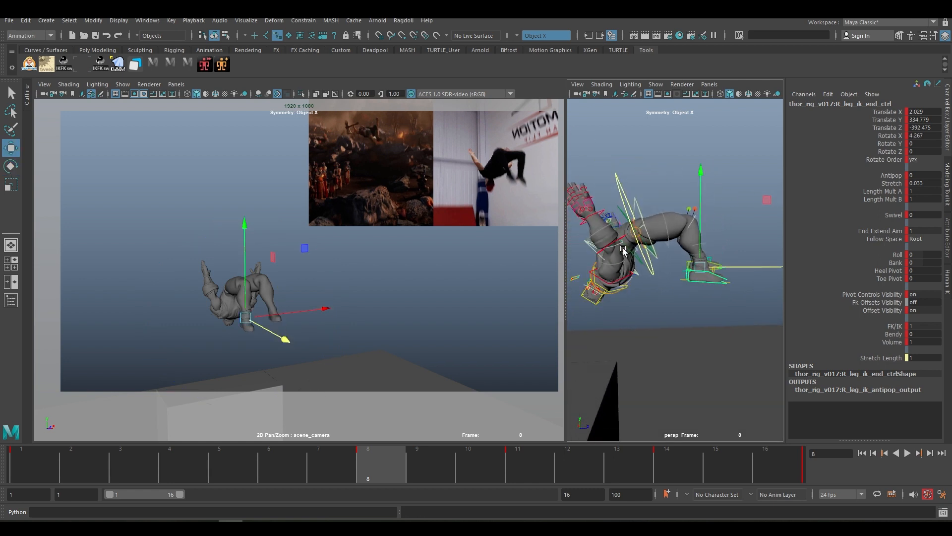
{"action": "left_click_drag", "start_coordinate": [723, 240], "coordinate": [678, 270], "text": "alt"}
{"action": "scroll", "coordinate": [678, 270], "scroll_direction": "up", "scroll_amount": 3}
{"action": "left_click", "coordinate": [658, 276]}
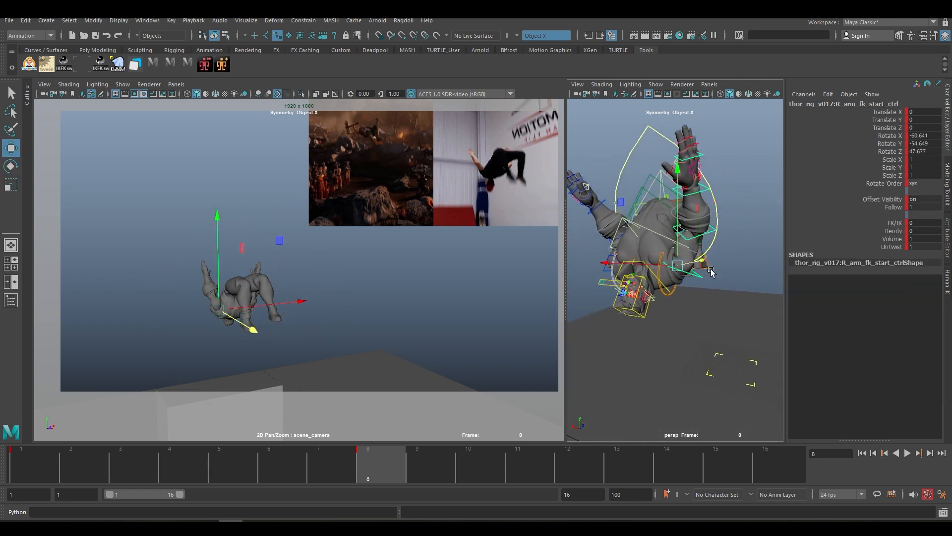
{"action": "key", "text": "e"}
{"action": "left_click_drag", "start_coordinate": [721, 238], "coordinate": [722, 266]}
{"action": "left_click_drag", "start_coordinate": [722, 266], "coordinate": [676, 268], "text": "alt"}
{"action": "middle_click_drag", "start_coordinate": [676, 268], "coordinate": [729, 275], "text": "alt"}
{"action": "mouse_move", "coordinate": [665, 261]}
{"action": "left_mouse_down"}
{"action": "mouse_move", "coordinate": [672, 263]}
{"action": "mouse_move", "coordinate": [617, 252]}
{"action": "mouse_move", "coordinate": [691, 270]}
{"action": "mouse_move", "coordinate": [683, 268]}
{"action": "left_mouse_up"}
Select the left wrist FK control and rotate it to about 6.5 in X.
{"action": "key", "text": "q"}
{"action": "left_click", "coordinate": [672, 265]}
{"action": "key", "text": "e"}
{"action": "key", "text": "q"}
{"action": "left_click", "coordinate": [614, 242]}
{"action": "key", "text": "e"}
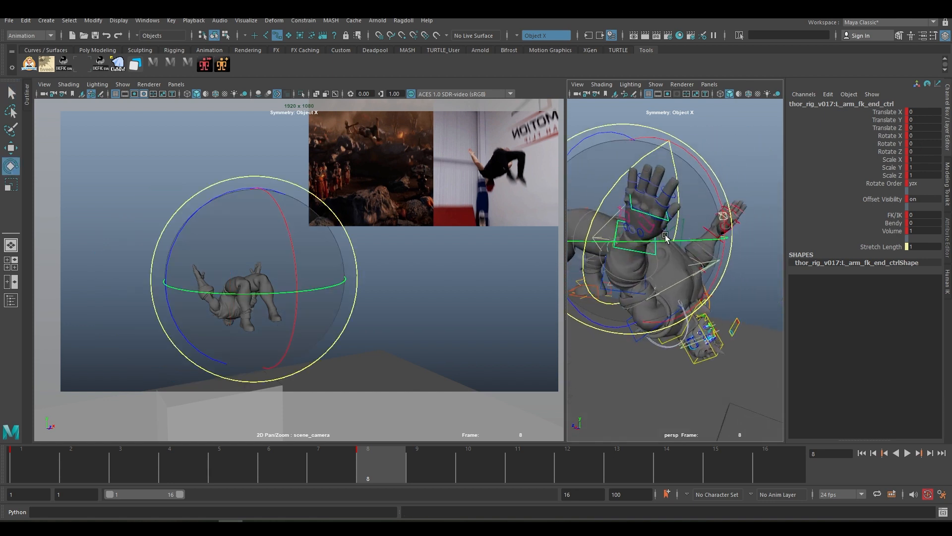
{"action": "key", "text": "e"}
{"action": "left_click_drag", "start_coordinate": [642, 233], "coordinate": [719, 240], "text": "alt"}
{"action": "key", "text": "q"}
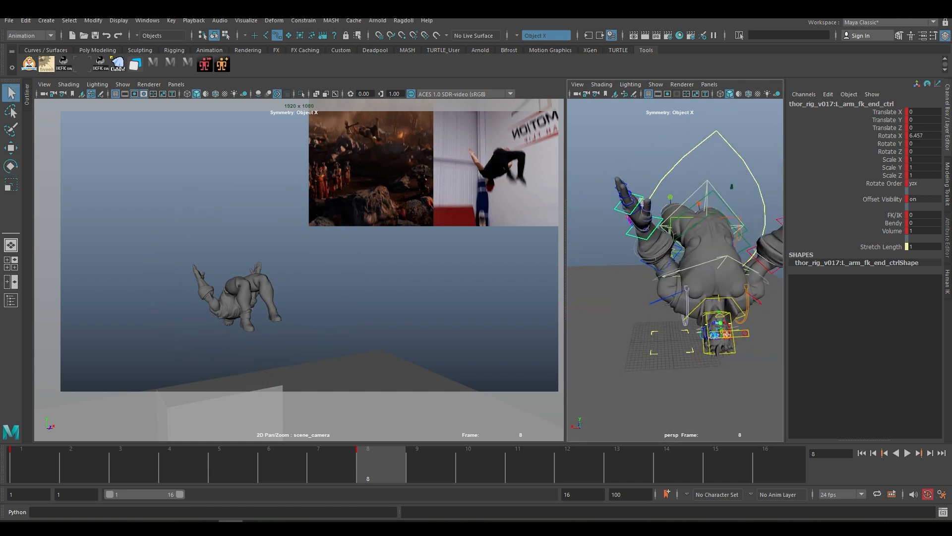
Select the left hand's finger controls together and curl them to about 14.7 in Rotate Z.
{"action": "left_click_drag", "start_coordinate": [608, 175], "coordinate": [640, 204]}
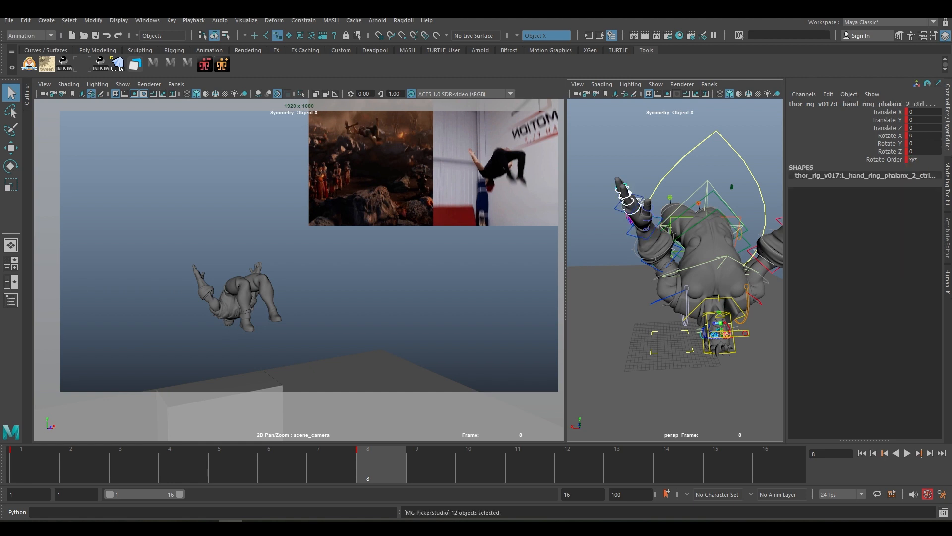
{"action": "left_click_drag", "start_coordinate": [743, 262], "coordinate": [697, 255], "text": "alt"}
{"action": "left_click_drag", "start_coordinate": [689, 214], "coordinate": [699, 190], "text": "alt"}
{"action": "key", "text": "q"}
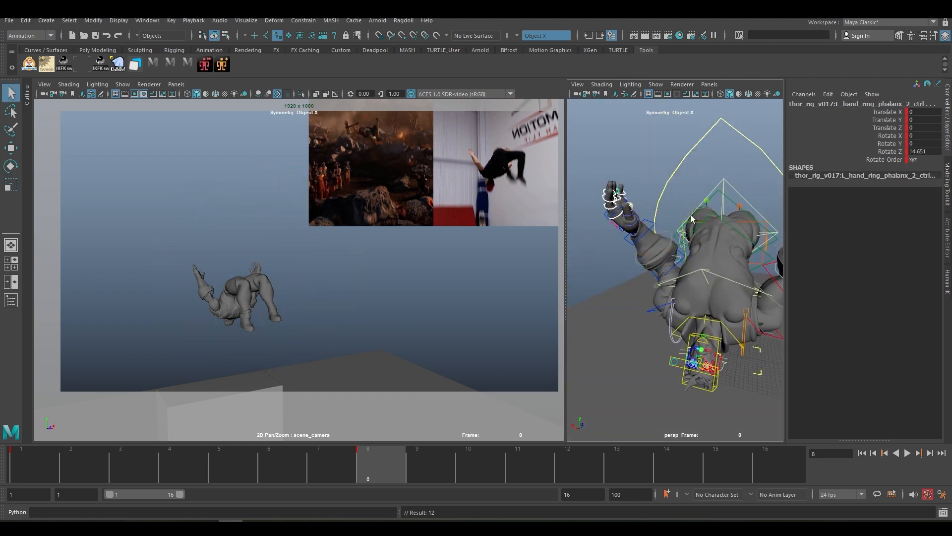
Select the right hand's finger and carpal controls together and curl them to about 10 in Rotate Z.
{"action": "left_click_drag", "start_coordinate": [697, 239], "coordinate": [678, 263], "text": "alt"}
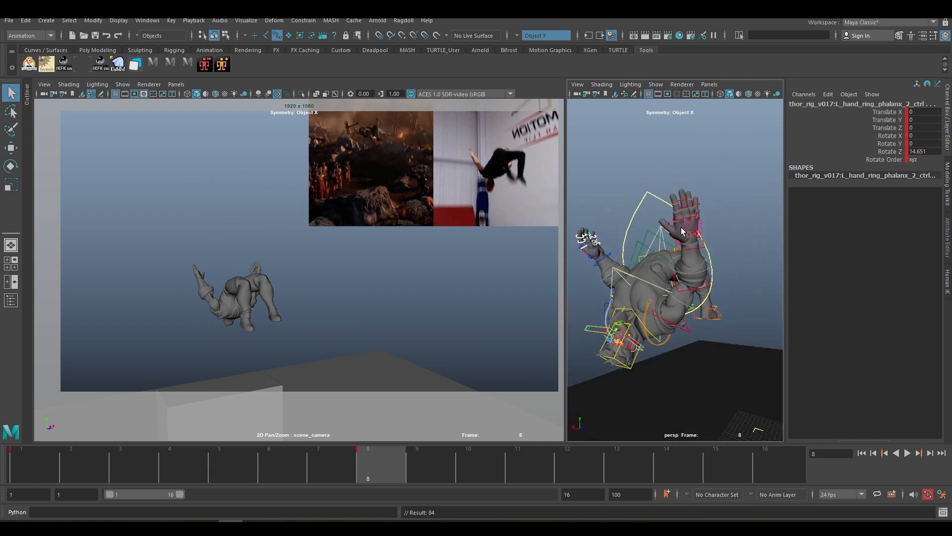
{"action": "right_click_drag", "start_coordinate": [681, 229], "coordinate": [698, 254], "text": "alt"}
{"action": "left_click_drag", "start_coordinate": [676, 162], "coordinate": [712, 190]}
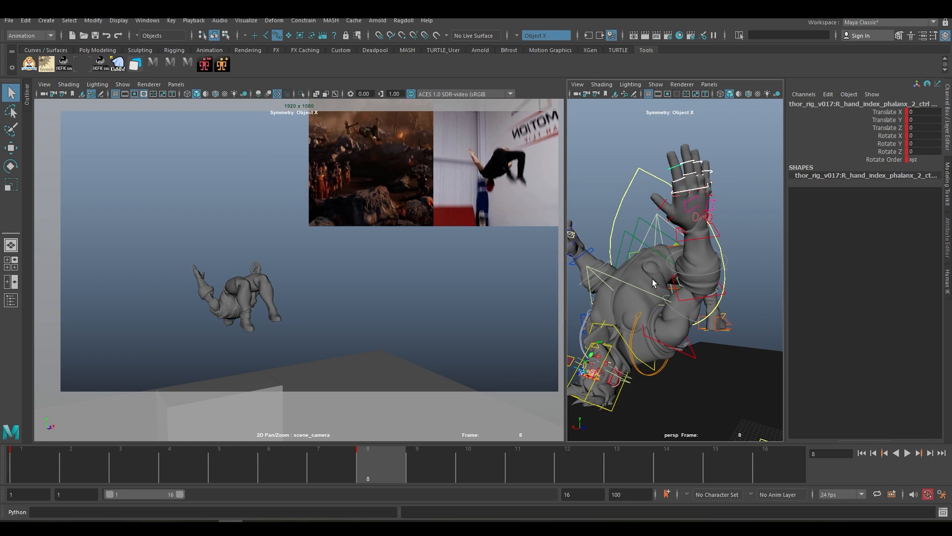
{"action": "left_click_drag", "start_coordinate": [653, 284], "coordinate": [672, 278], "text": "alt"}
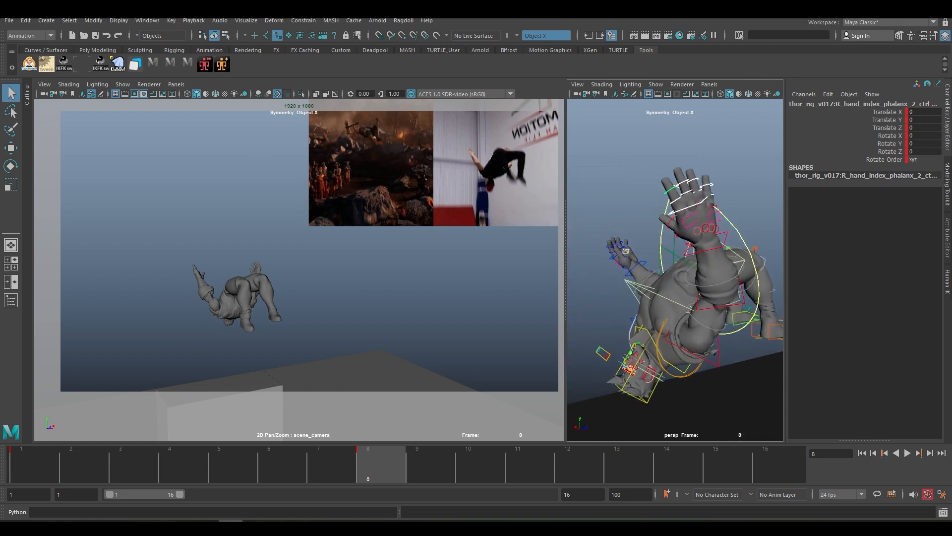
{"action": "left_click_drag", "start_coordinate": [691, 221], "coordinate": [721, 237], "text": "shift"}
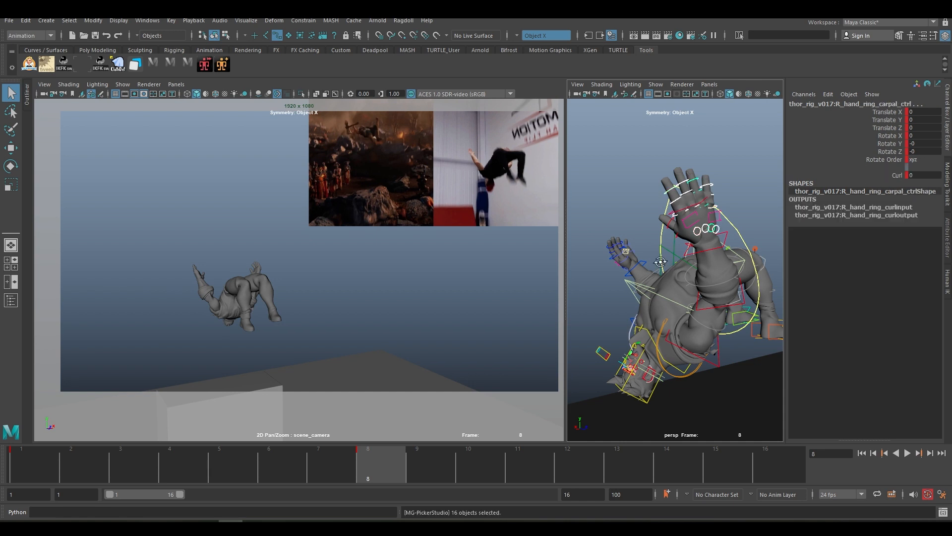
{"action": "left_click_drag", "start_coordinate": [655, 259], "coordinate": [570, 270], "text": "alt"}
{"action": "key", "text": "e"}
{"action": "key", "text": "q"}
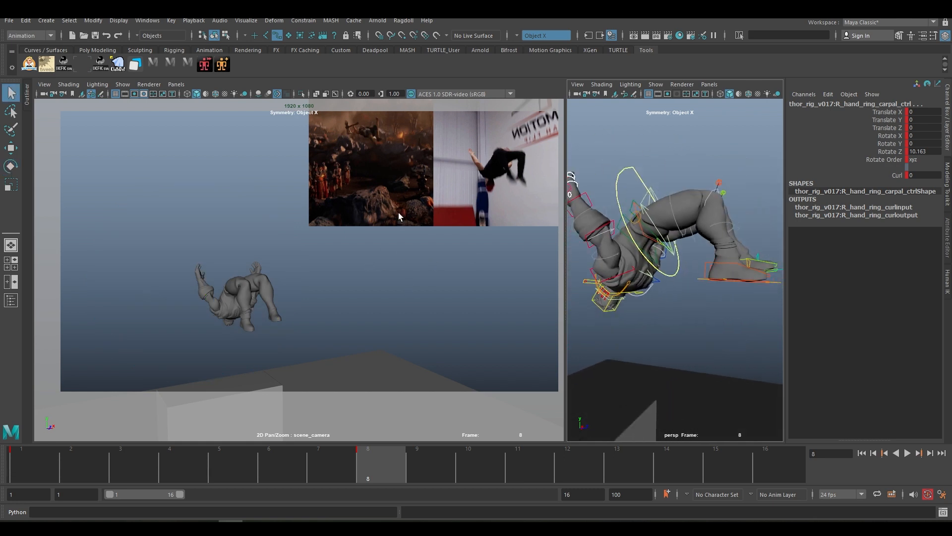
Clear the finger selection and raise the right foot IK control higher to tuck the leg.
{"action": "left_click", "coordinate": [414, 183]}
{"action": "key", "text": "w"}
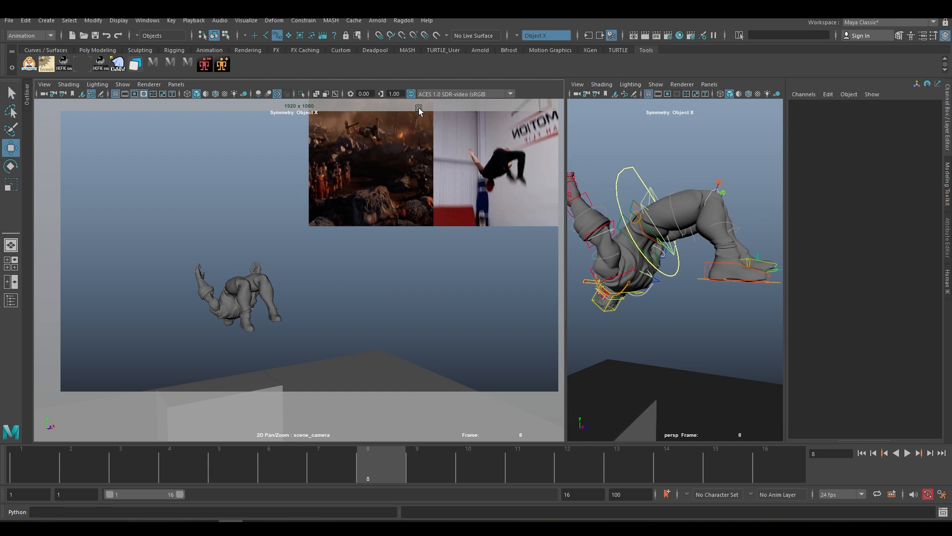
{"action": "left_click_drag", "start_coordinate": [660, 213], "coordinate": [647, 263], "text": "alt"}
{"action": "left_click", "coordinate": [690, 283]}
{"action": "left_click", "coordinate": [616, 274]}
{"action": "left_click_drag", "start_coordinate": [611, 233], "coordinate": [711, 221], "text": "alt"}
{"action": "key", "text": "q"}
{"action": "left_click", "coordinate": [680, 270]}
{"action": "key", "text": "w"}
Raise the left foot IK control to about 350 in Translate Y, rotate it to about -2.8, 4.4, -1.7, and key it.
{"action": "left_click_drag", "start_coordinate": [725, 268], "coordinate": [687, 265], "text": "alt"}
{"action": "left_click", "coordinate": [694, 258]}
{"action": "left_click_drag", "start_coordinate": [692, 227], "coordinate": [692, 220]}
{"action": "key", "text": "e"}
{"action": "left_click_drag", "start_coordinate": [265, 315], "coordinate": [281, 313]}
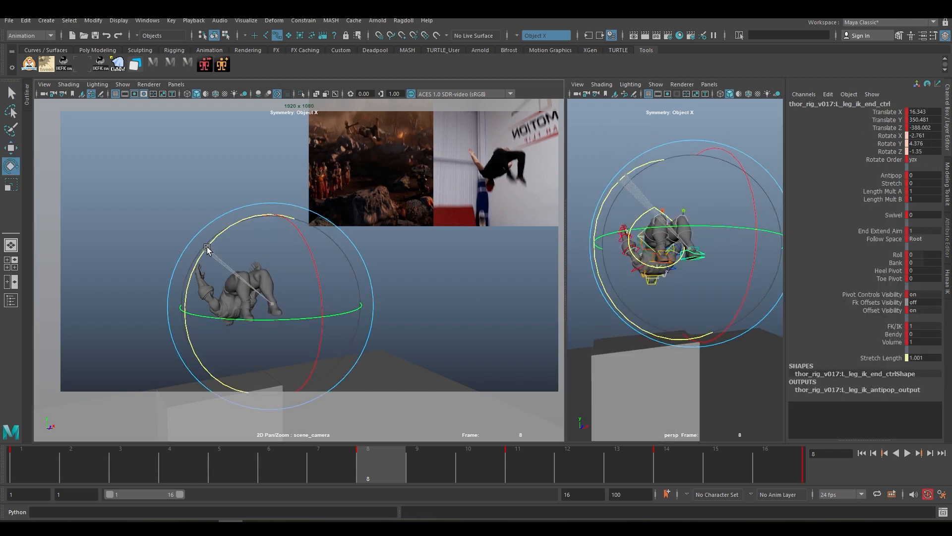
{"action": "key", "text": "s"}
{"action": "key", "text": "q"}
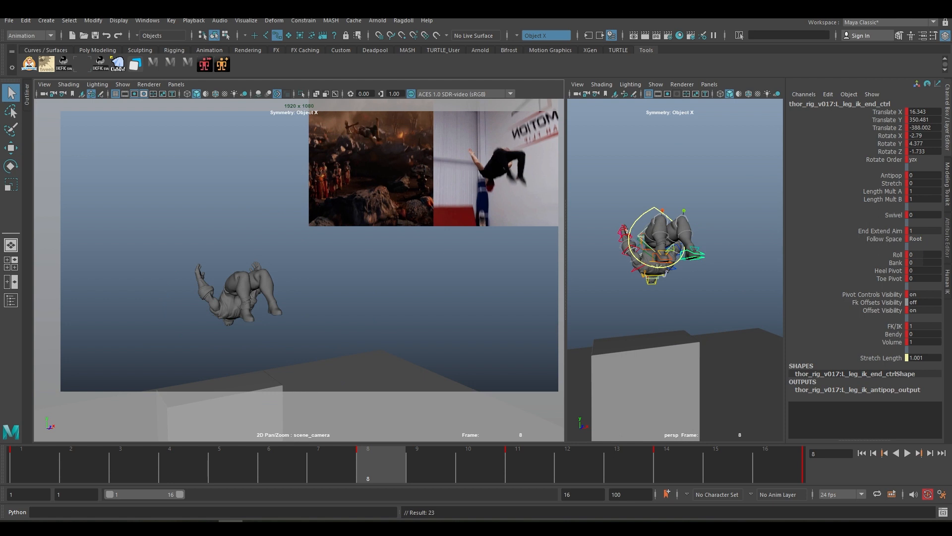
Select all of Thor's rig controls, key the full pose at frame 8, and go to frame 9.
{"action": "key", "text": "ctrl+a"}
{"action": "key", "text": "s"}
{"action": "left_click", "coordinate": [430, 454]}
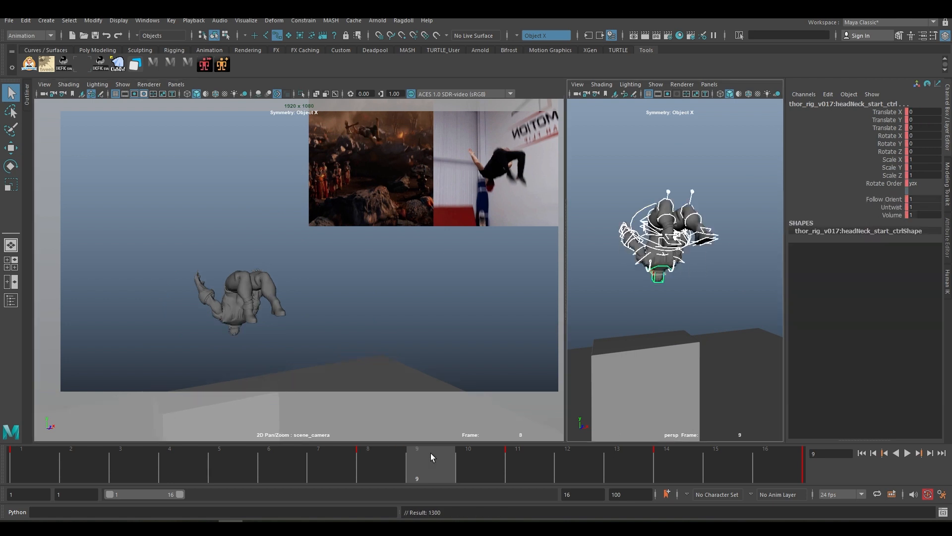
Step through frames 9 to 14 to compare the poses, and delete the key at frame 11.
{"action": "key", "text": "period"}
{"action": "key", "text": "alt+period"}
{"action": "key", "text": "alt+period"}
{"action": "key", "text": "alt+period"}
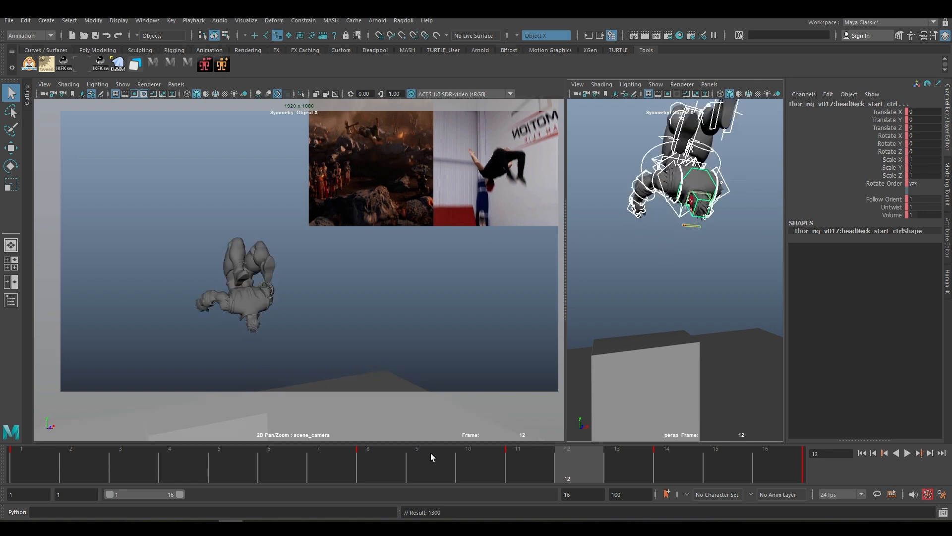
{"action": "key", "text": "alt+comma"}
{"action": "key", "text": "alt+period"}
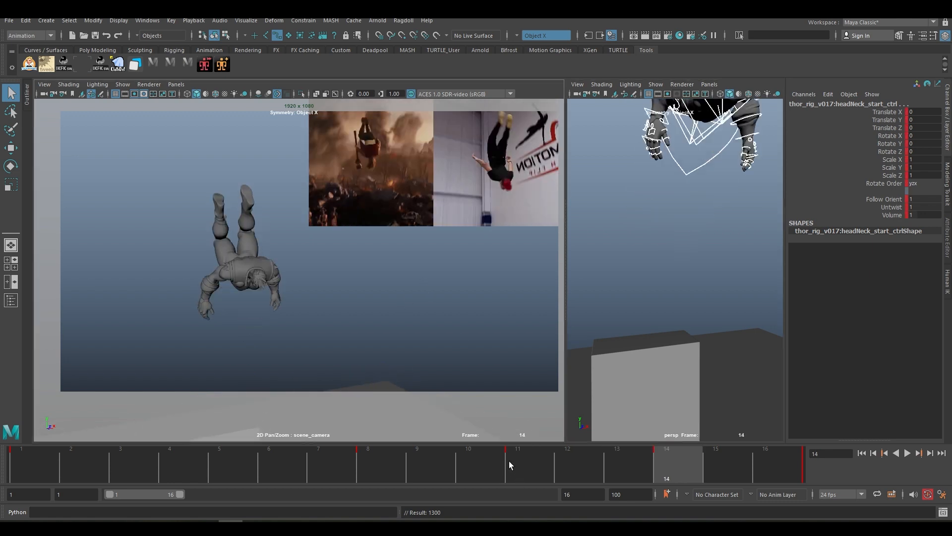
{"action": "left_click", "coordinate": [509, 460]}
{"action": "right_click", "coordinate": [509, 460]}
{"action": "left_click", "coordinate": [534, 306]}
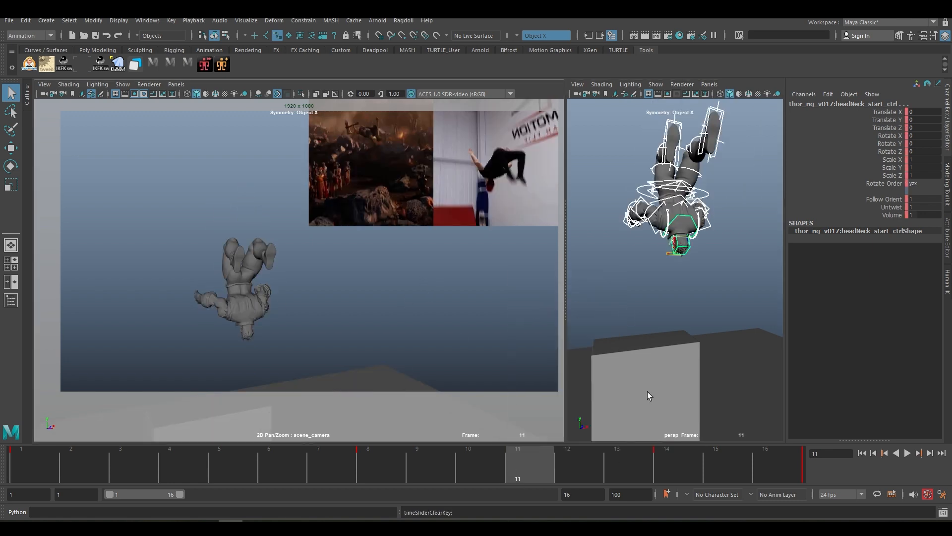
Go to frame 14, select Thor's cog control and rotate it to about 511 in Rotate X.
{"action": "left_click", "coordinate": [661, 460]}
{"action": "right_click_drag", "start_coordinate": [694, 303], "coordinate": [683, 260], "text": "alt"}
{"action": "left_click_drag", "start_coordinate": [683, 259], "coordinate": [647, 296], "text": "alt"}
{"action": "scroll", "coordinate": [645, 263], "scroll_direction": "up", "scroll_amount": 5}
{"action": "left_click", "coordinate": [673, 229]}
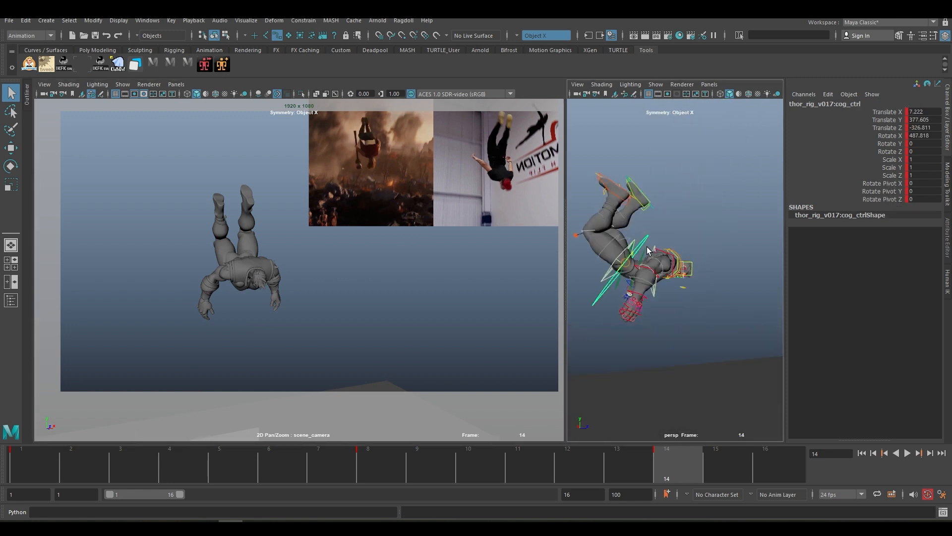
{"action": "key", "text": "e"}
{"action": "left_click_drag", "start_coordinate": [673, 228], "coordinate": [660, 285]}
{"action": "key", "text": "q"}
{"action": "key", "text": "e"}
{"action": "key", "text": "q"}
Rotate the upper spine control at frame 14 to bend Thor's torso closer to the reference.
{"action": "right_click_drag", "start_coordinate": [661, 285], "coordinate": [671, 289], "text": "alt"}
{"action": "left_click_drag", "start_coordinate": [671, 290], "coordinate": [684, 282], "text": "alt"}
{"action": "left_click", "coordinate": [655, 296]}
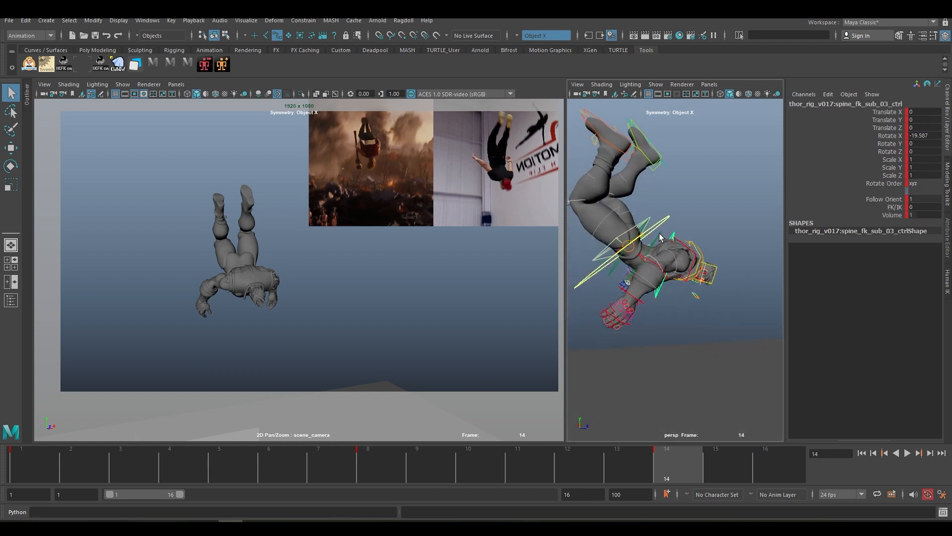
{"action": "left_click", "coordinate": [687, 243]}
{"action": "key", "text": "e"}
{"action": "left_click_drag", "start_coordinate": [276, 241], "coordinate": [267, 268]}
{"action": "key", "text": "q"}
{"action": "middle_click_drag", "start_coordinate": [684, 210], "coordinate": [693, 243], "text": "alt"}
Raise the right foot IK control to about 554 in Translate Y to extend the leg.
{"action": "left_click", "coordinate": [646, 194]}
{"action": "key", "text": "w"}
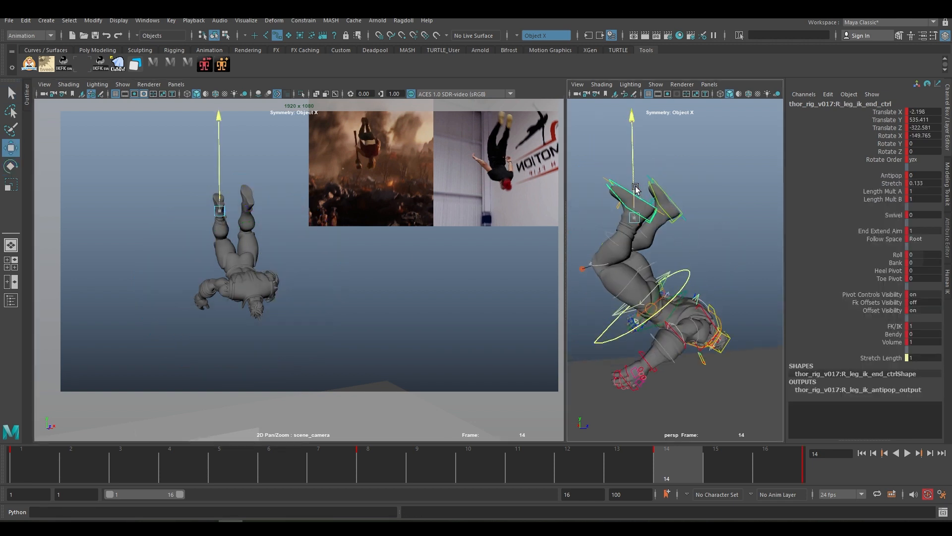
{"action": "left_click_drag", "start_coordinate": [636, 188], "coordinate": [640, 170]}
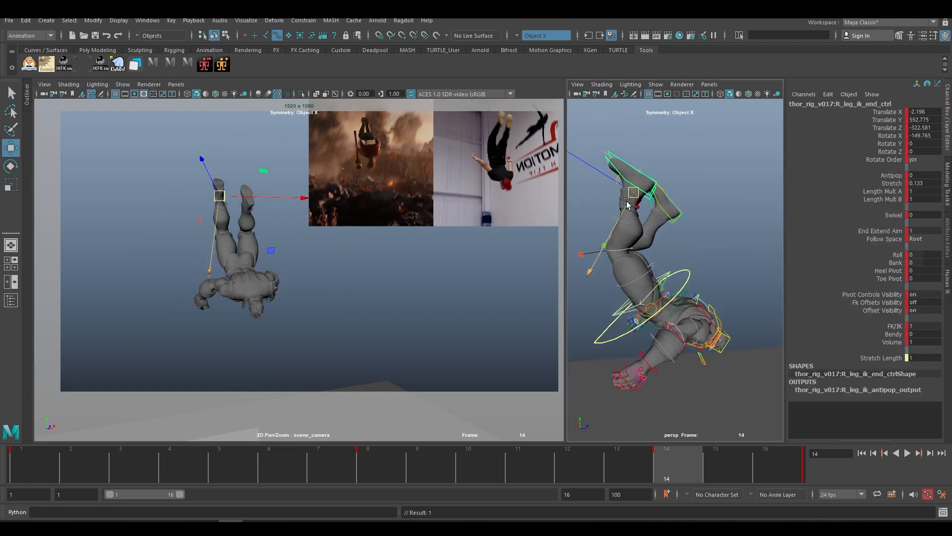
{"action": "left_click_drag", "start_coordinate": [627, 202], "coordinate": [629, 198]}
Move the left foot IK control to about 552.5 in Translate Y and 0.3 in Translate X beside the right foot.
{"action": "left_click", "coordinate": [675, 218]}
{"action": "left_click_drag", "start_coordinate": [687, 234], "coordinate": [615, 229], "text": "alt"}
{"action": "left_click_drag", "start_coordinate": [664, 224], "coordinate": [677, 226]}
{"action": "left_click_drag", "start_coordinate": [645, 223], "coordinate": [656, 203], "text": "alt"}
{"action": "left_click_drag", "start_coordinate": [296, 197], "coordinate": [289, 197]}
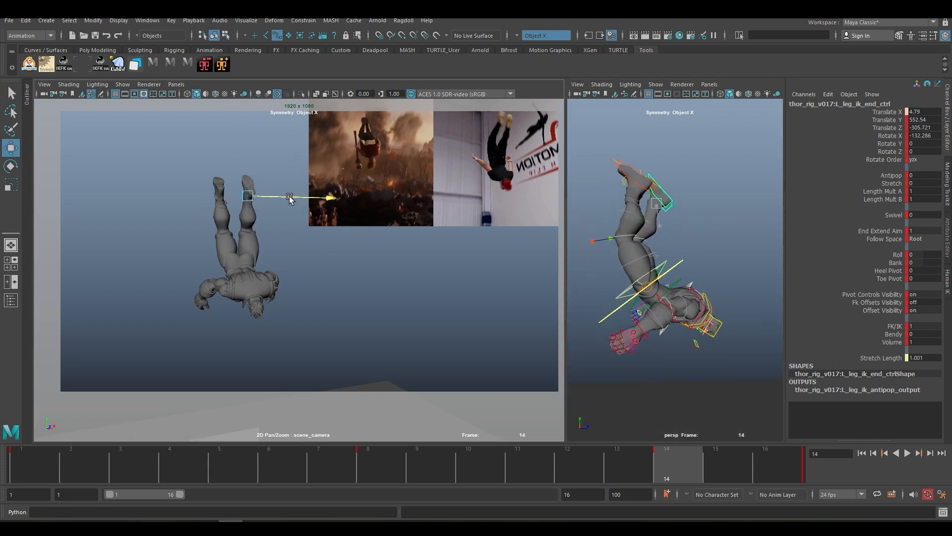
{"action": "left_click_drag", "start_coordinate": [586, 244], "coordinate": [575, 237], "text": "alt"}
Rotate the right foot IK control to about -137.1, -4.3, -2.1 and nudge it to straighten the leg.
{"action": "left_click", "coordinate": [623, 183]}
{"action": "key", "text": "e"}
{"action": "key", "text": "w"}
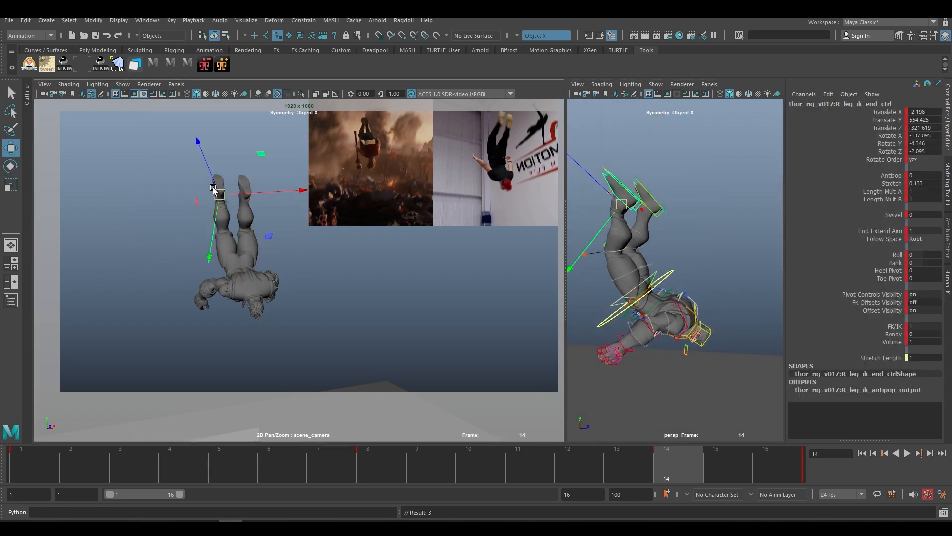
{"action": "left_click_drag", "start_coordinate": [216, 236], "coordinate": [218, 224]}
{"action": "right_click_drag", "start_coordinate": [645, 278], "coordinate": [679, 278], "text": "alt"}
{"action": "left_click_drag", "start_coordinate": [695, 302], "coordinate": [620, 347]}
{"action": "key", "text": "e"}
{"action": "left_click_drag", "start_coordinate": [273, 252], "coordinate": [283, 309]}
{"action": "key", "text": "ctrl+z"}
Rotate the right upper arm FK control to about -4.1, -52.8, -30.1 to swing the arm outward.
{"action": "key", "text": "q"}
{"action": "left_click", "coordinate": [665, 322]}
{"action": "key", "text": "e"}
{"action": "key", "text": "q"}
{"action": "left_click_drag", "start_coordinate": [644, 315], "coordinate": [623, 319], "text": "alt"}
{"action": "middle_click_drag", "start_coordinate": [623, 319], "coordinate": [670, 303], "text": "alt"}
{"action": "right_click_drag", "start_coordinate": [659, 299], "coordinate": [676, 299], "text": "alt"}
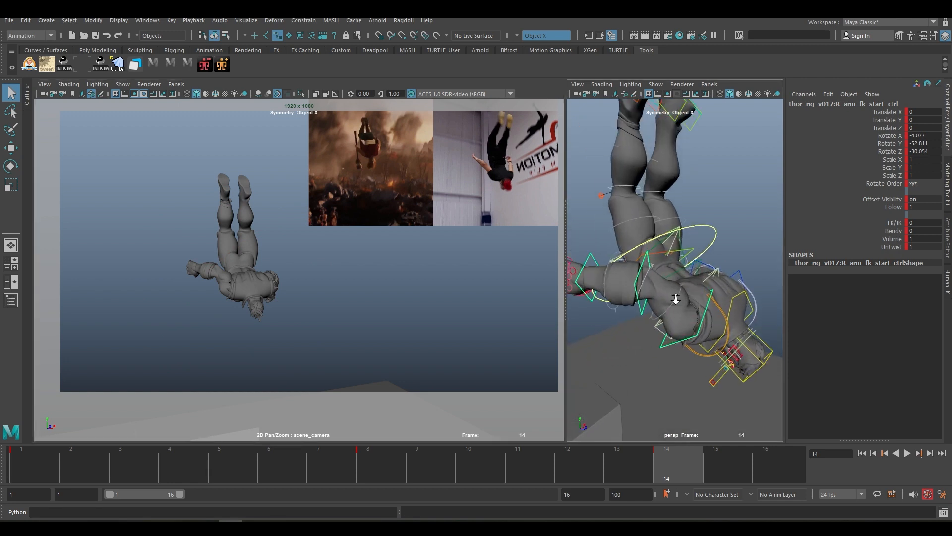
Bend the right forearm FK control to about -1.9, -18.0, 20.8.
{"action": "key", "text": "e"}
{"action": "left_click_drag", "start_coordinate": [287, 239], "coordinate": [278, 274]}
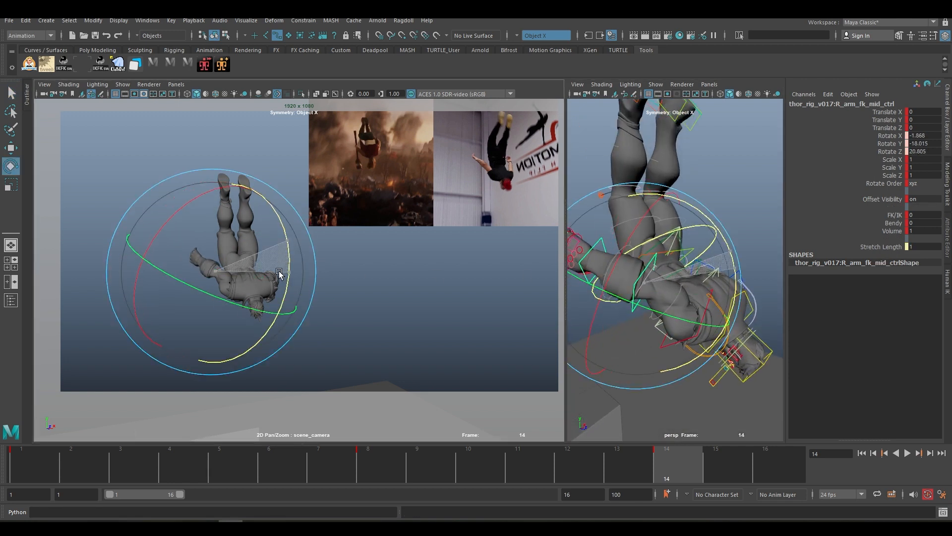
{"action": "key", "text": "q"}
{"action": "left_click_drag", "start_coordinate": [660, 288], "coordinate": [640, 291], "text": "alt"}
{"action": "middle_click_drag", "start_coordinate": [640, 291], "coordinate": [689, 275], "text": "alt"}
Rotate the right wrist FK control to about 11.4, -7.0, 1.6.
{"action": "left_click", "coordinate": [636, 252]}
{"action": "key", "text": "e"}
{"action": "left_click_drag", "start_coordinate": [667, 260], "coordinate": [633, 279]}
{"action": "key", "text": "q"}
{"action": "key", "text": "e"}
{"action": "key", "text": "q"}
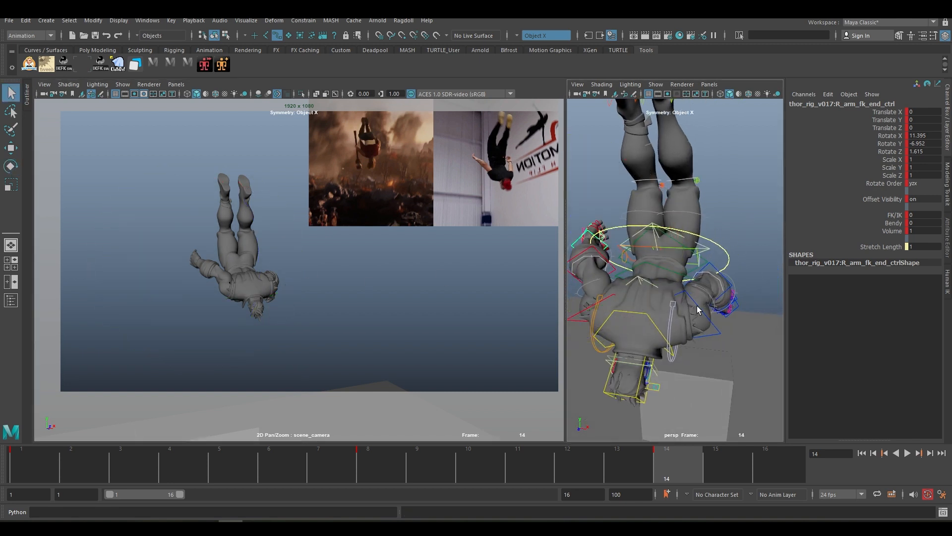
Rotate the left forearm FK control to about -20.2, 0.4, 22.3.
{"action": "left_click", "coordinate": [699, 307]}
{"action": "left_click_drag", "start_coordinate": [708, 317], "coordinate": [647, 265], "text": "alt"}
{"action": "key", "text": "e"}
{"action": "left_click", "coordinate": [647, 248]}
{"action": "left_click_drag", "start_coordinate": [709, 253], "coordinate": [697, 211]}
{"action": "key", "text": "q"}
{"action": "left_click_drag", "start_coordinate": [588, 243], "coordinate": [631, 247], "text": "alt"}
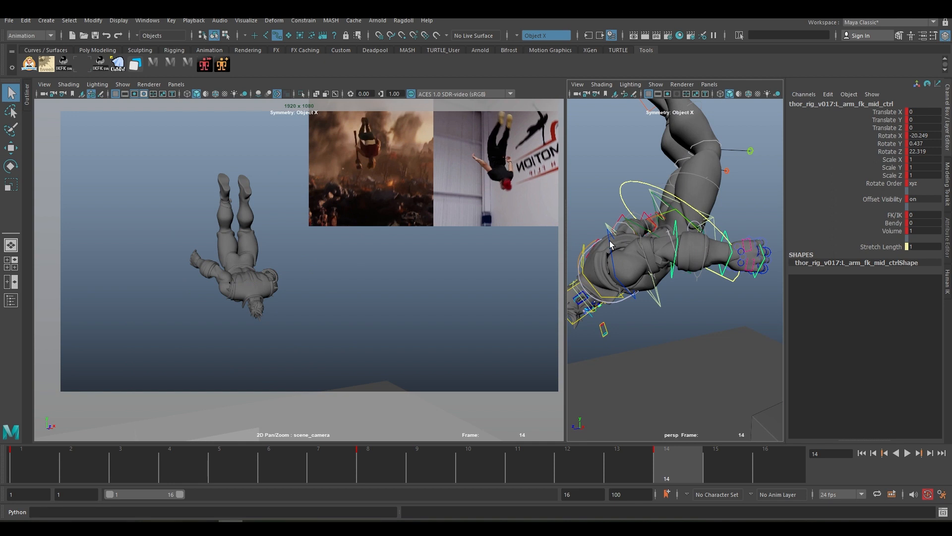
Rotate the left upper arm FK control to bring the arm out beside the torso.
{"action": "left_click", "coordinate": [610, 241]}
{"action": "key", "text": "e"}
{"action": "left_click_drag", "start_coordinate": [242, 272], "coordinate": [295, 325]}
{"action": "left_click_drag", "start_coordinate": [645, 278], "coordinate": [687, 271], "text": "alt"}
{"action": "key", "text": "q"}
Select the left wrist FK control and rotate the hand to follow the arm's line.
{"action": "left_click", "coordinate": [735, 206]}
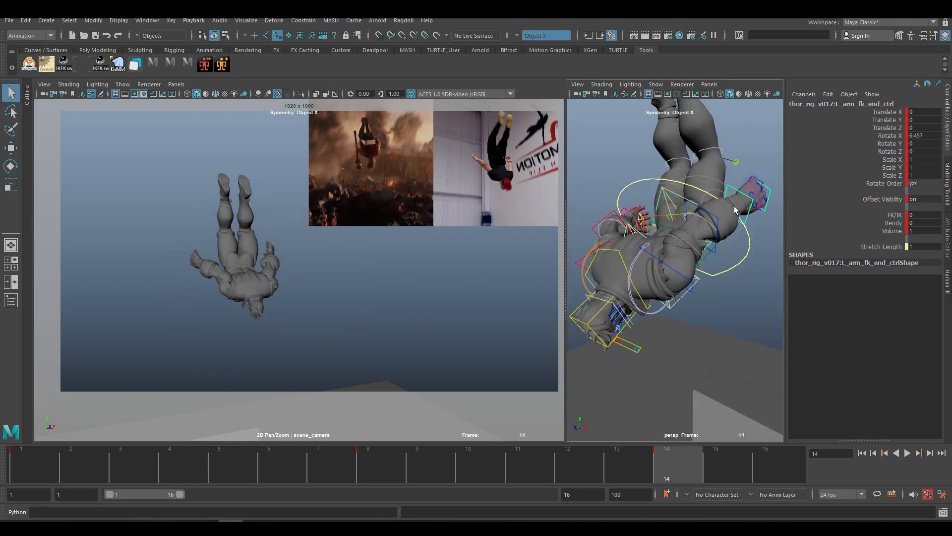
{"action": "middle_click_drag", "start_coordinate": [735, 205], "coordinate": [697, 239], "text": "alt"}
{"action": "key", "text": "e"}
{"action": "left_click_drag", "start_coordinate": [702, 239], "coordinate": [739, 249], "text": "alt"}
{"action": "middle_click_drag", "start_coordinate": [727, 254], "coordinate": [662, 261], "text": "alt"}
{"action": "left_click_drag", "start_coordinate": [682, 184], "coordinate": [677, 248]}
{"action": "right_click_drag", "start_coordinate": [705, 258], "coordinate": [665, 278], "text": "alt"}
{"action": "key", "text": "q"}
Adjust the upper-body rotation, then select all of Thor's rig controls and key the full pose at frame 14.
{"action": "left_click", "coordinate": [677, 285]}
{"action": "key", "text": "e"}
{"action": "left_click_drag", "start_coordinate": [728, 265], "coordinate": [711, 300]}
{"action": "key", "text": "q"}
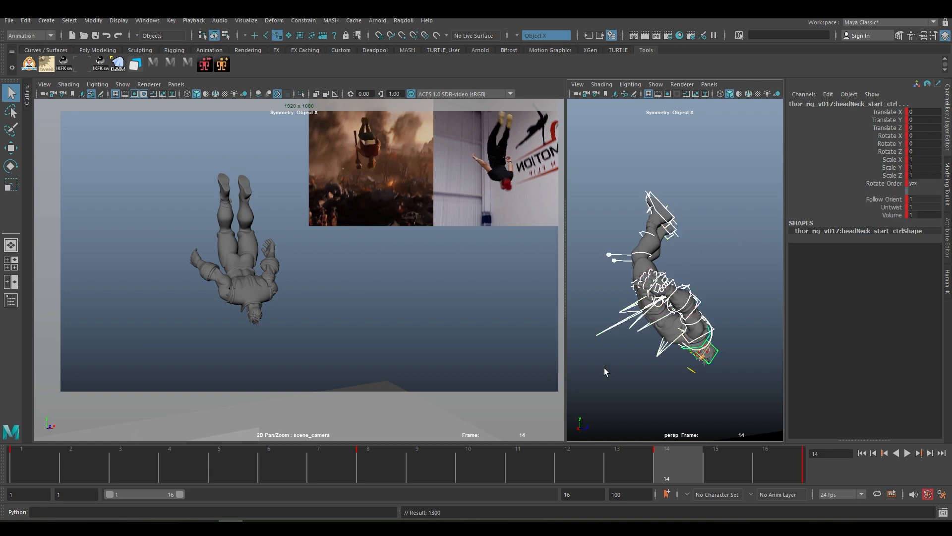
{"action": "key", "text": "alt+v"}
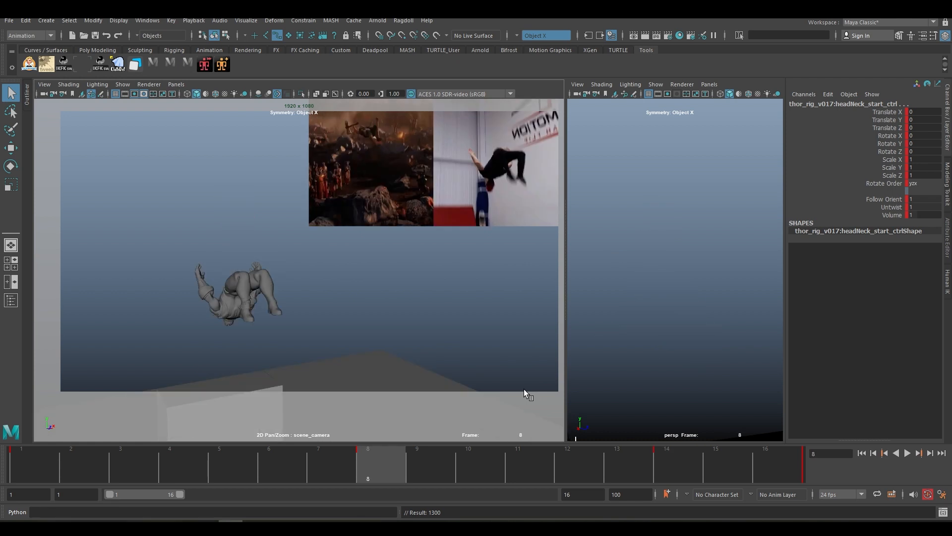
Move the cog and both foot IK controls together at frame 14, the cog to about 13.5 in Translate X and 404.6 in Translate Y, and play back.
{"action": "key", "text": "w"}
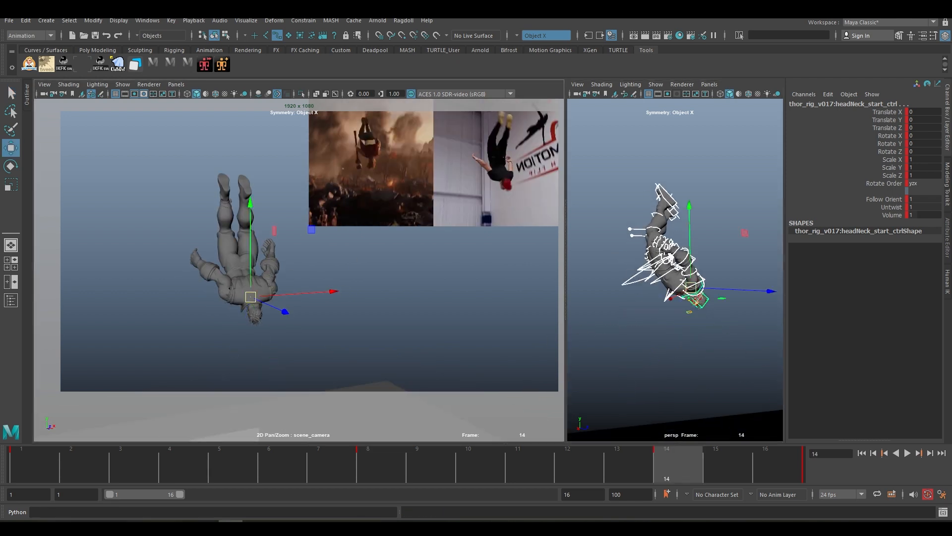
{"action": "left_click", "coordinate": [633, 278]}
{"action": "key", "text": "q"}
{"action": "left_click", "coordinate": [667, 211], "text": "shift"}
{"action": "left_click_drag", "start_coordinate": [669, 211], "coordinate": [648, 228], "text": "alt"}
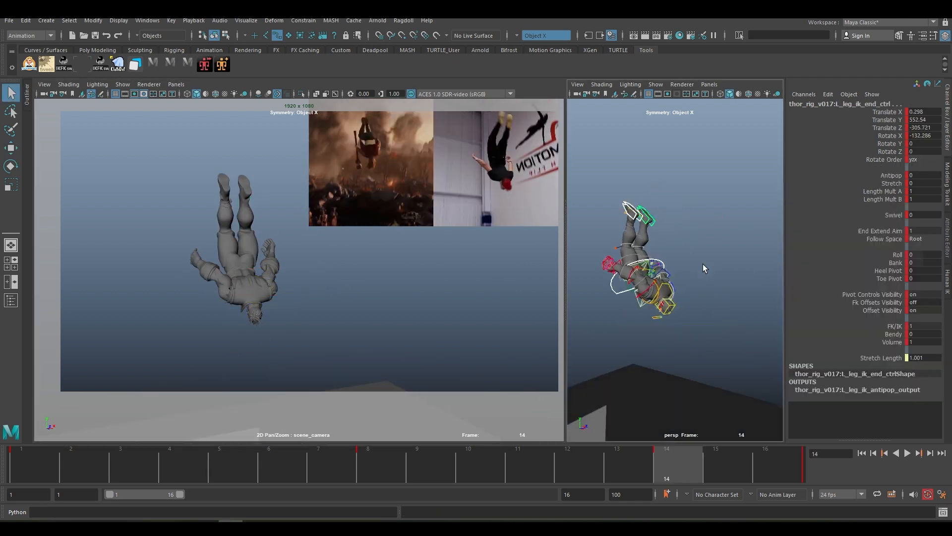
{"action": "left_click_drag", "start_coordinate": [672, 324], "coordinate": [653, 287], "text": "alt"}
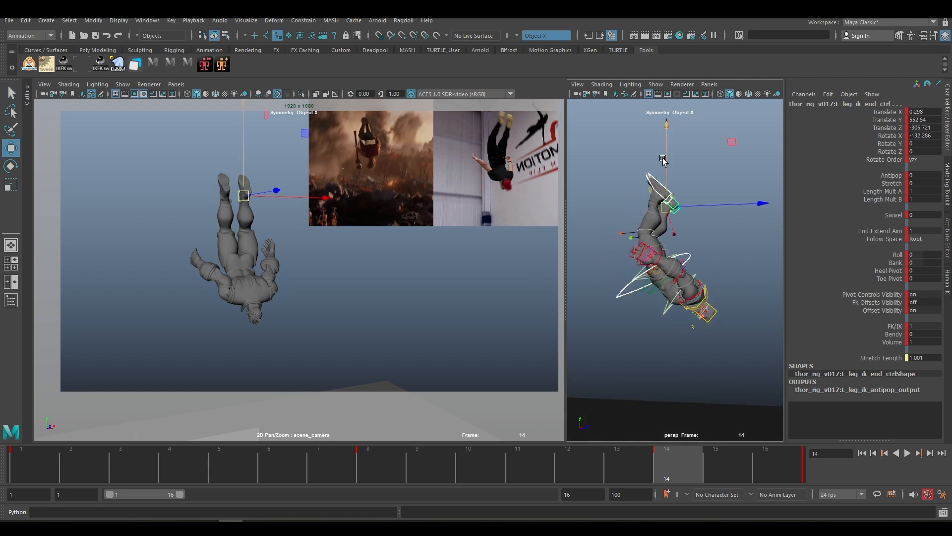
{"action": "left_click_drag", "start_coordinate": [663, 160], "coordinate": [664, 149]}
{"action": "key", "text": "ctrl+z"}
{"action": "left_click_drag", "start_coordinate": [245, 141], "coordinate": [250, 110]}
{"action": "left_click_drag", "start_coordinate": [276, 175], "coordinate": [281, 178]}
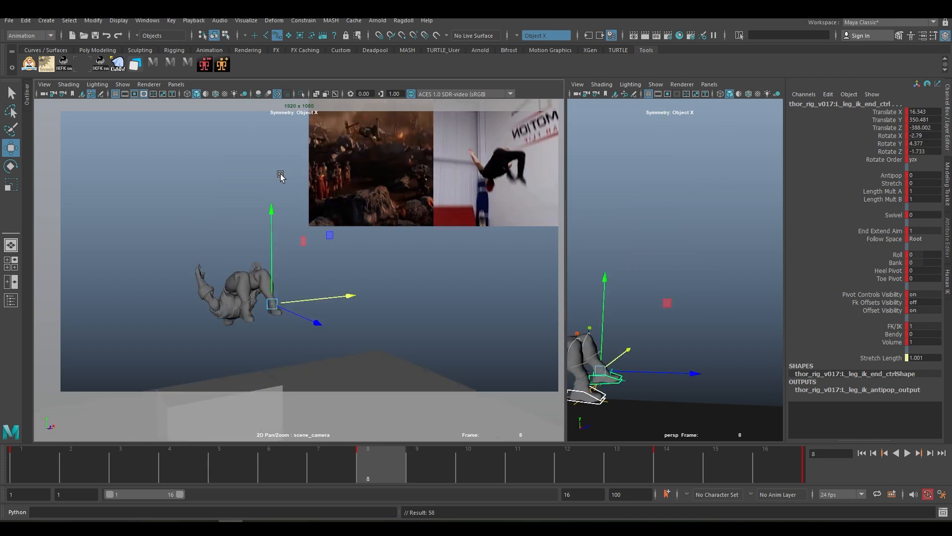
{"action": "key", "text": "alt+v"}
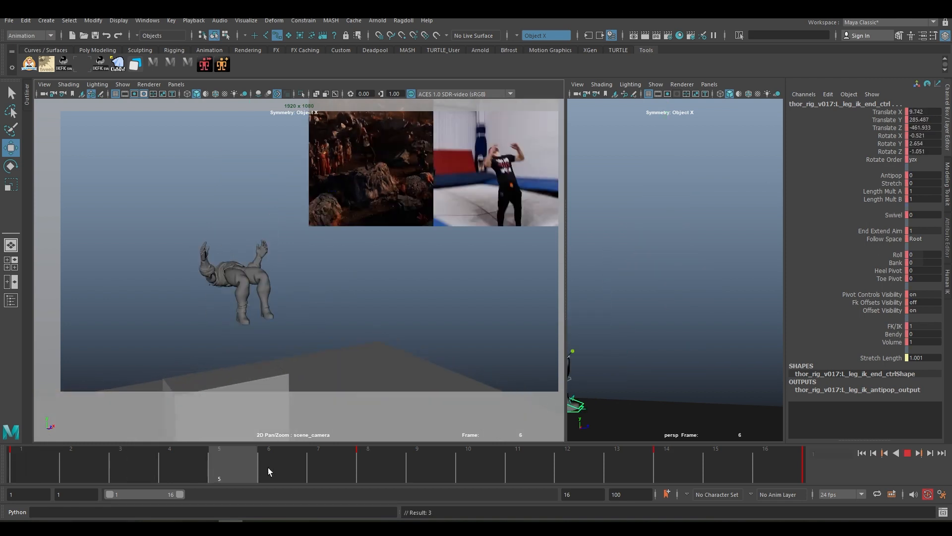
{"action": "key", "text": "alt+v"}
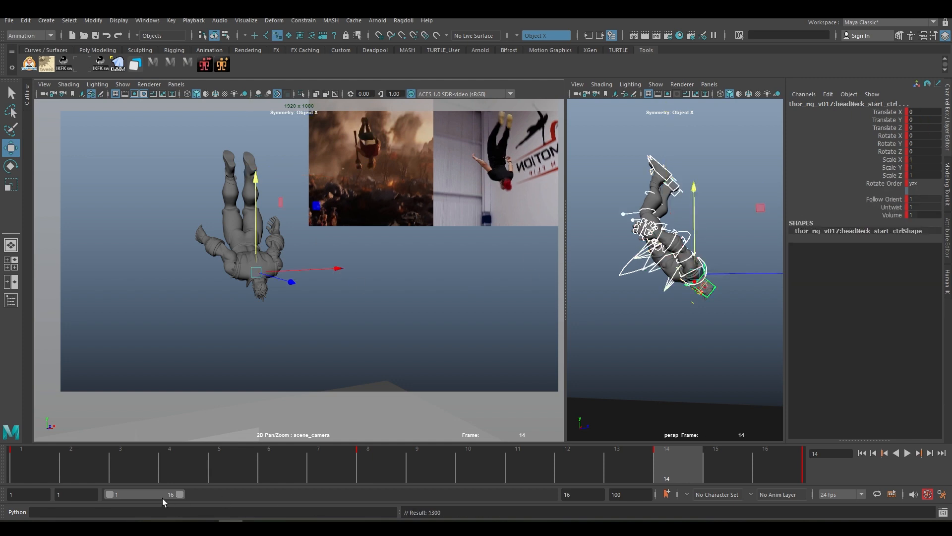
Extend the playback range to frame 20, advance to frame 20 and key all of Thor's rig controls there.
{"action": "key", "text": "alt+period"}
{"action": "left_click_drag", "start_coordinate": [180, 494], "coordinate": [198, 495]}
{"action": "key", "text": "alt+period"}
{"action": "key", "text": "alt+period"}
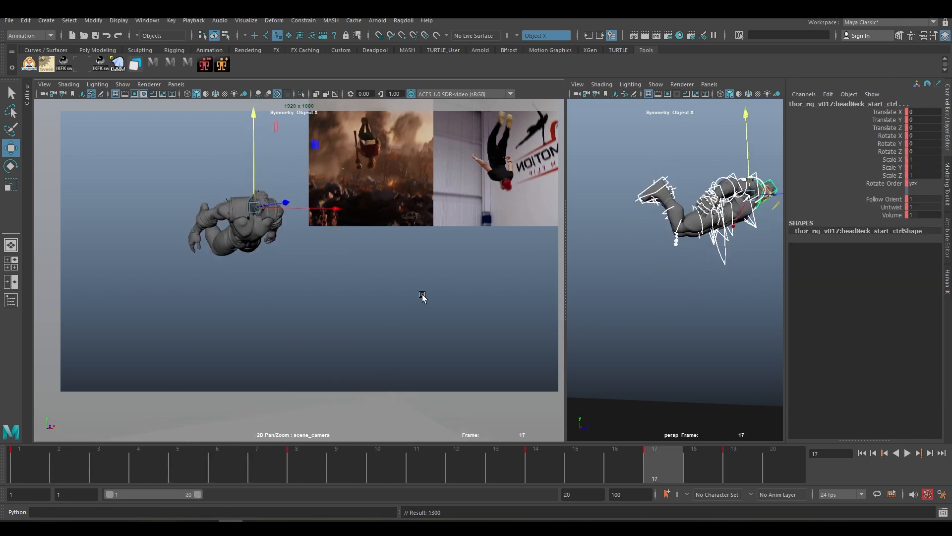
{"action": "key", "text": "alt+period"}
{"action": "key", "text": "alt+period"}
{"action": "key", "text": "alt+period"}
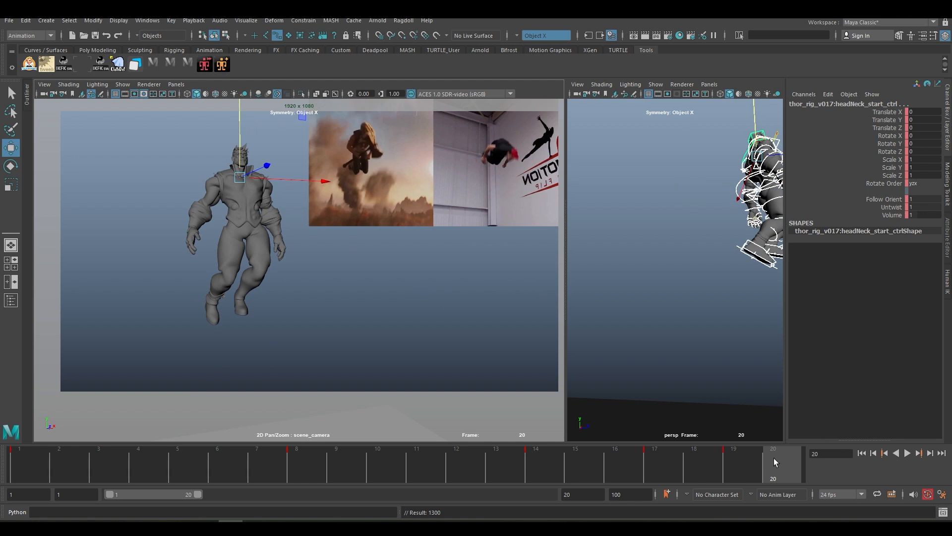
{"action": "key", "text": "alt+comma"}
{"action": "key", "text": "alt+period"}
{"action": "right_click_drag", "start_coordinate": [735, 358], "coordinate": [696, 344], "text": "alt"}
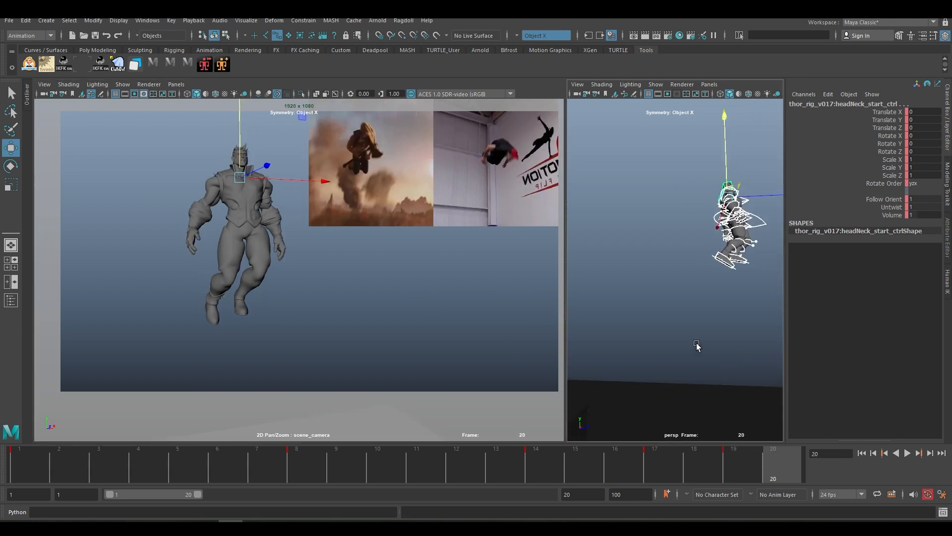
{"action": "left_click_drag", "start_coordinate": [697, 346], "coordinate": [656, 339], "text": "alt"}
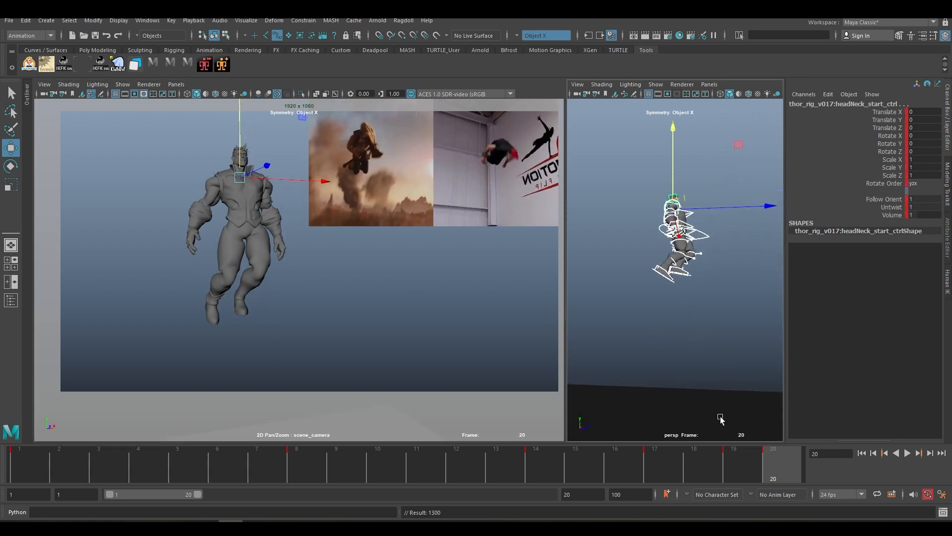
Delete the keys at frames 19 and 17, then return to frame 20 and key the rig again.
{"action": "left_click", "coordinate": [734, 457]}
{"action": "right_click", "coordinate": [734, 457]}
{"action": "left_click", "coordinate": [759, 304]}
{"action": "left_click", "coordinate": [660, 456]}
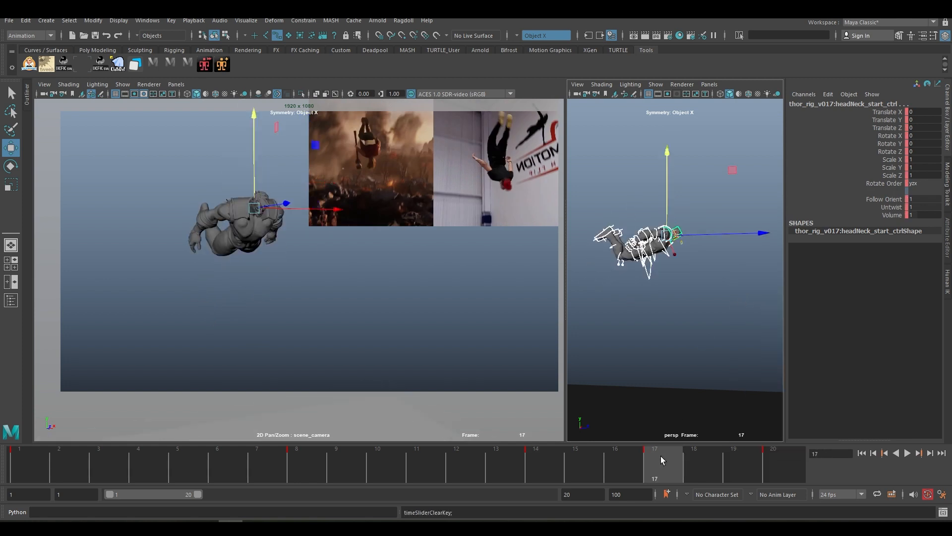
{"action": "right_click", "coordinate": [660, 459]}
{"action": "left_click", "coordinate": [701, 301]}
{"action": "key", "text": "period"}
{"action": "key", "text": "s"}
Step back and forth between frames 16 and 20 to examine the in-between poses against the reference.
{"action": "key", "text": "alt+comma"}
{"action": "key", "text": "alt+comma"}
{"action": "key", "text": "alt+comma"}
{"action": "key", "text": "alt+comma"}
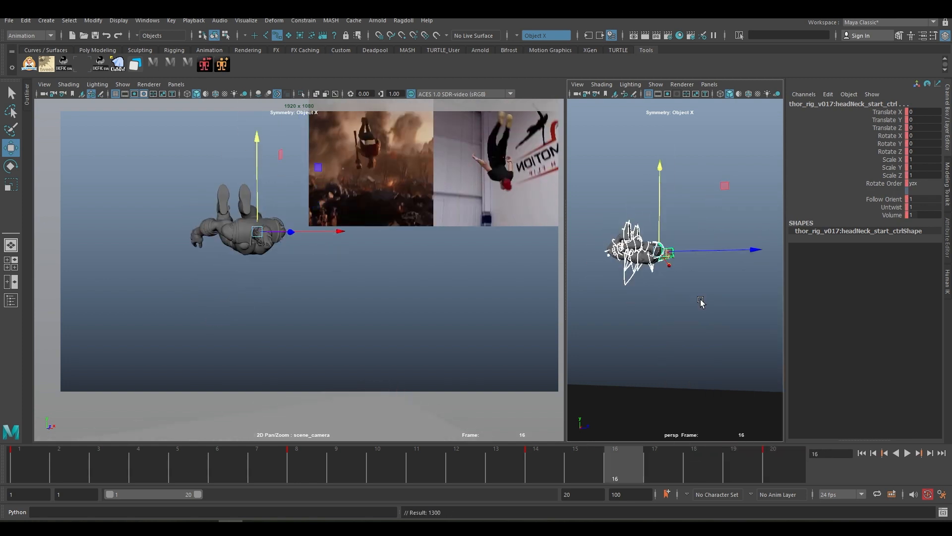
{"action": "key", "text": "alt+period"}
{"action": "key", "text": "alt+period"}
{"action": "key", "text": "alt+period"}
{"action": "key", "text": "alt+period"}
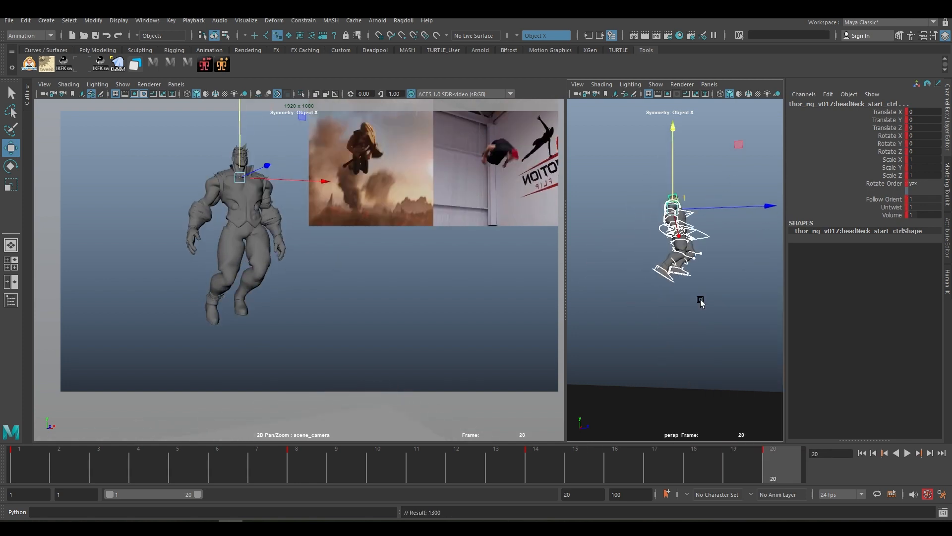
{"action": "key", "text": "alt+comma"}
{"action": "key", "text": "alt+period"}
Select all of Thor's rig controls at frame 16 and copy that pose onto frame 20.
{"action": "left_click", "coordinate": [707, 240]}
{"action": "key", "text": "e"}
{"action": "scroll", "coordinate": [715, 281], "scroll_direction": "down", "scroll_amount": 3}
{"action": "key", "text": "comma"}
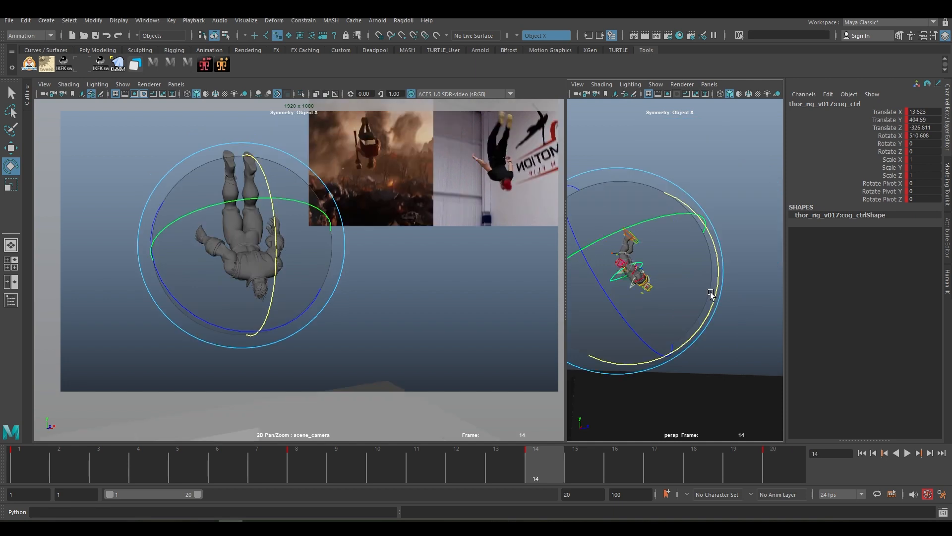
{"action": "key", "text": "alt+period"}
{"action": "key", "text": "alt+period"}
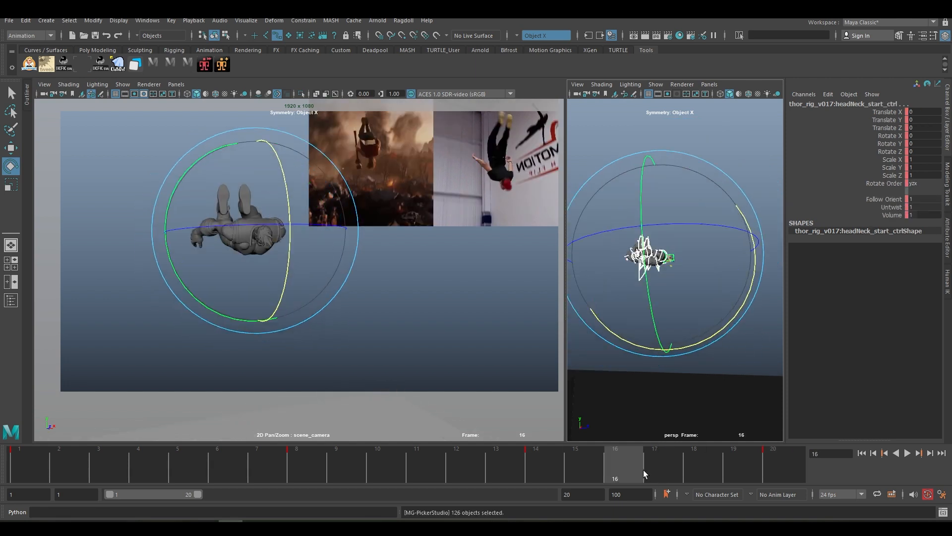
{"action": "left_click", "coordinate": [761, 463]}
{"action": "key", "text": "w"}
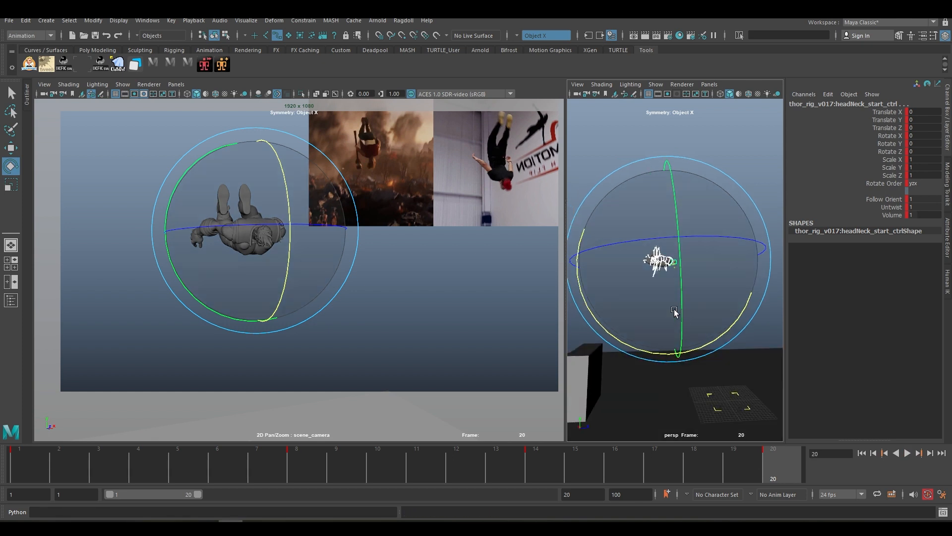
Select the cog control and shift the playback range to frames 5 to 24, staying on frame 20.
{"action": "left_click", "coordinate": [690, 313]}
{"action": "left_click", "coordinate": [633, 281]}
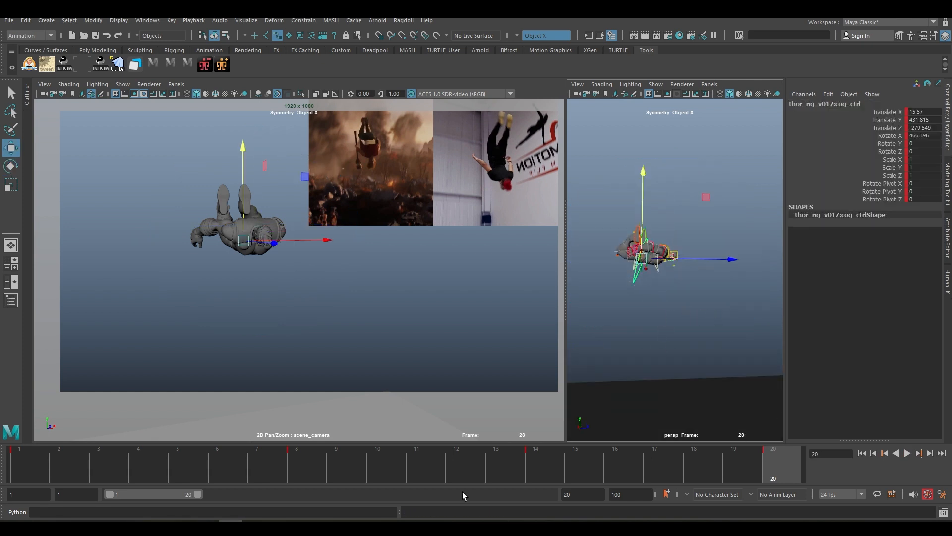
{"action": "left_click_drag", "start_coordinate": [186, 493], "coordinate": [204, 494]}
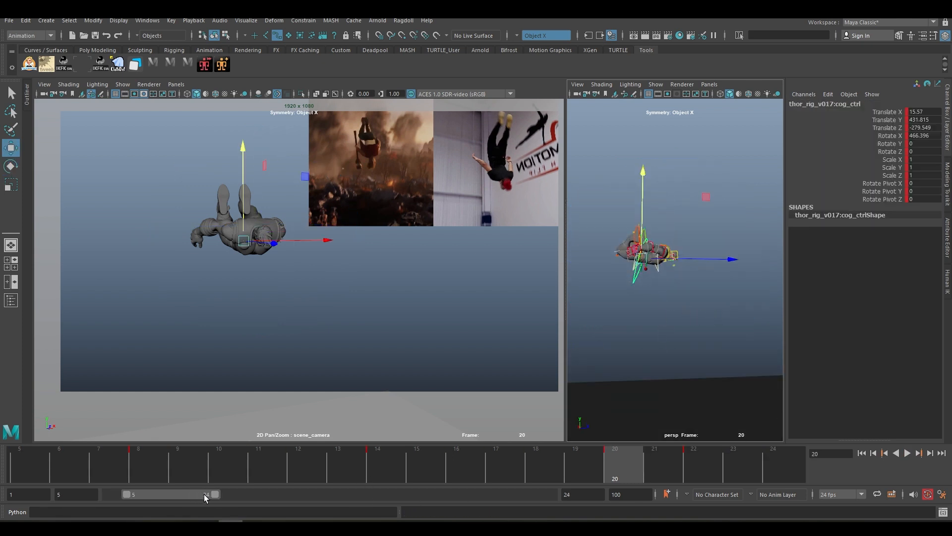
{"action": "key", "text": "alt+comma"}
{"action": "key", "text": "alt+period"}
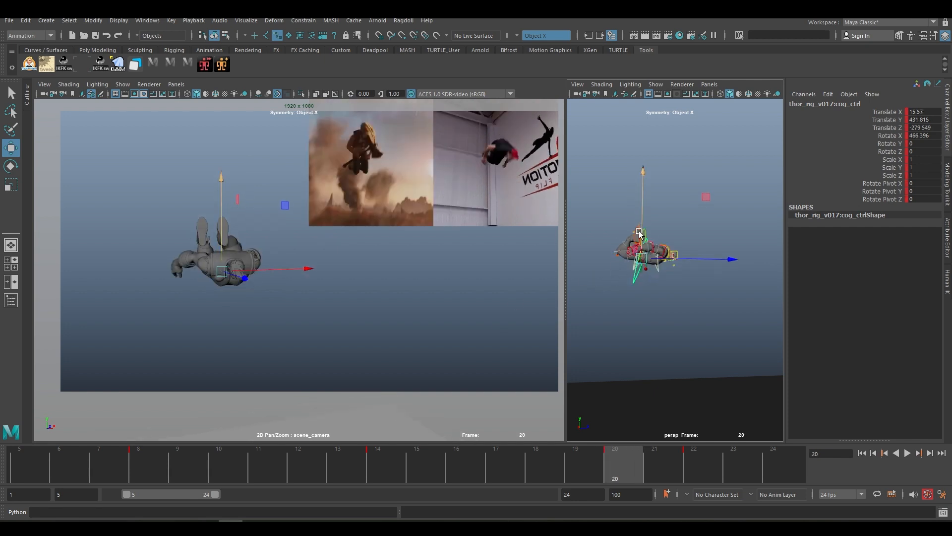
Try to raise the cog control to Translate Y about 440.8 at frame 20, undoing the move.
{"action": "key", "text": "e"}
{"action": "key", "text": "w"}
{"action": "scroll", "coordinate": [660, 254], "scroll_direction": "up", "scroll_amount": 5}
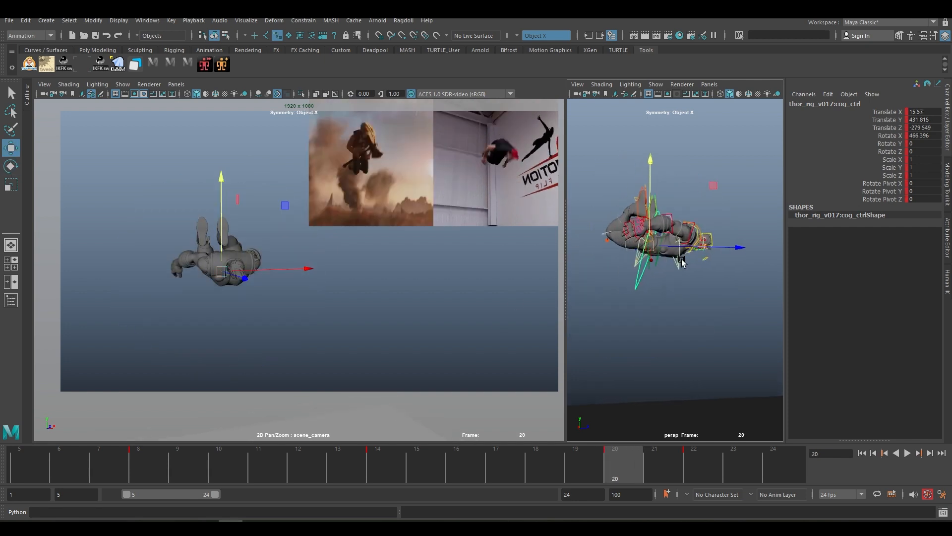
{"action": "left_click_drag", "start_coordinate": [650, 201], "coordinate": [657, 189]}
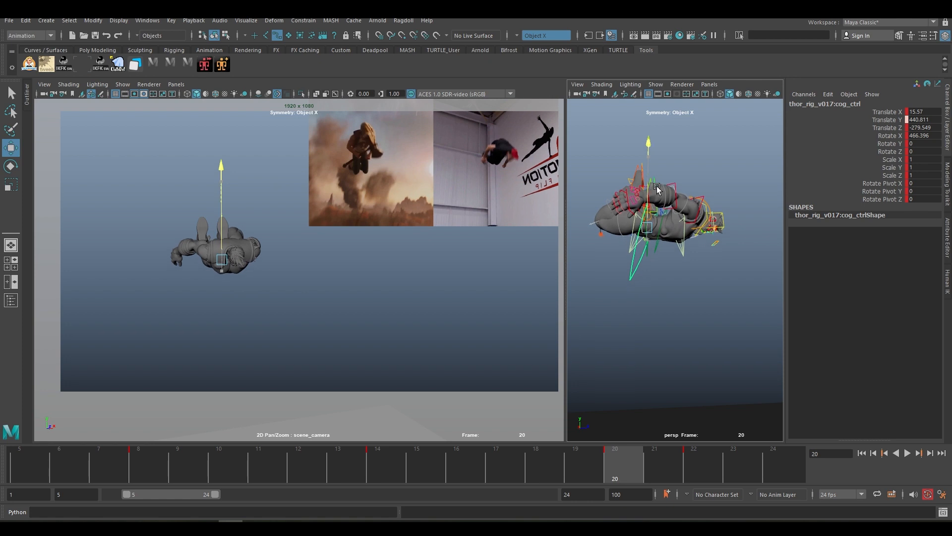
{"action": "key", "text": "ctrl+z"}
{"action": "key", "text": "comma"}
{"action": "key", "text": "period"}
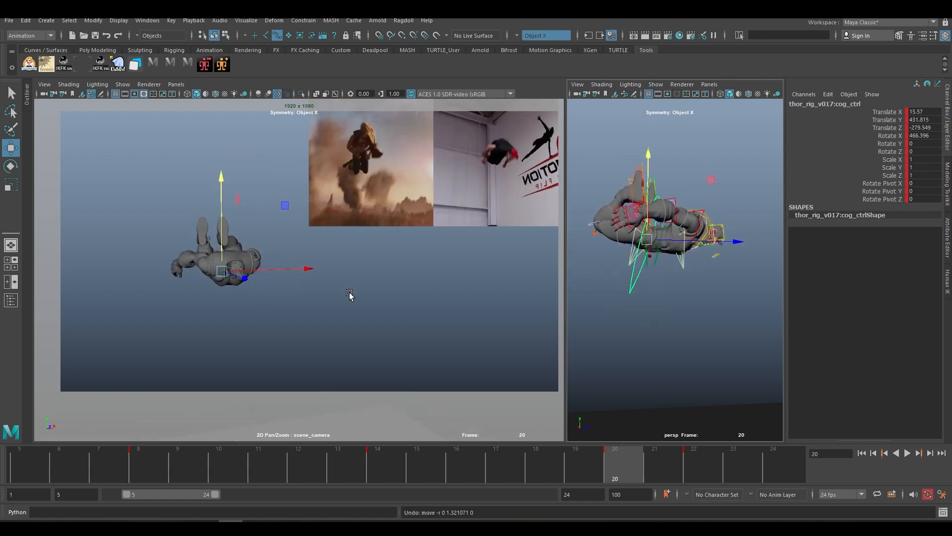
Play and step through the frames leading up to frame 20 to examine the in-between poses against the reference.
{"action": "key", "text": "comma"}
{"action": "scroll", "coordinate": [695, 290], "scroll_direction": "down", "scroll_amount": 5}
{"action": "middle_click_drag", "start_coordinate": [695, 290], "coordinate": [689, 263], "text": "alt"}
{"action": "key", "text": "comma"}
{"action": "key", "text": "alt+v"}
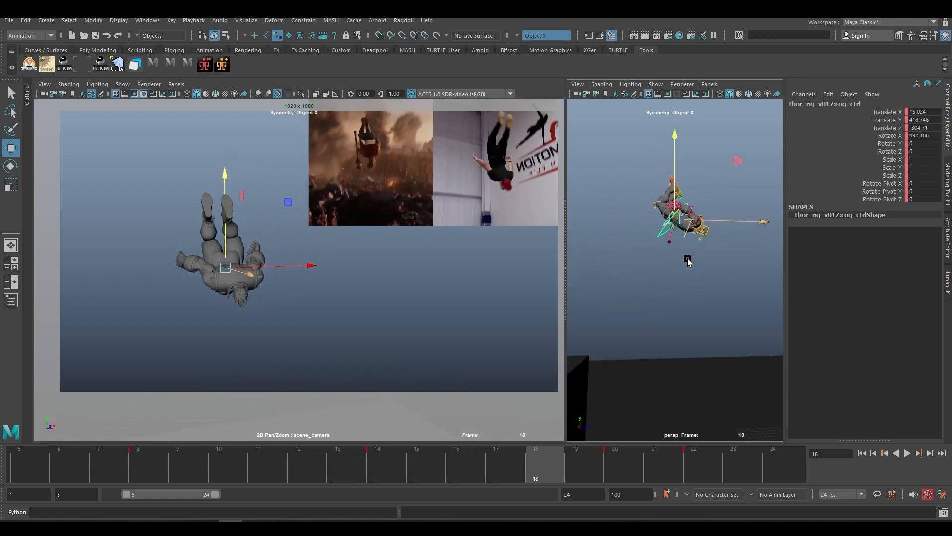
{"action": "key", "text": "alt+v"}
{"action": "key", "text": "period"}
{"action": "scroll", "coordinate": [704, 238], "scroll_direction": "up", "scroll_amount": 4}
{"action": "key", "text": "alt+comma"}
{"action": "key", "text": "alt+period"}
{"action": "key", "text": "q"}
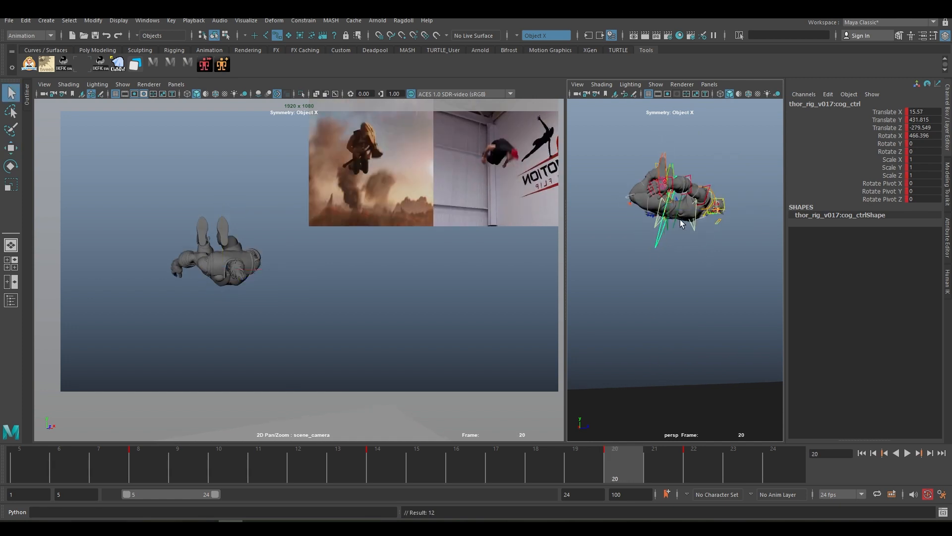
Reposition the right foot IK control at frame 20 to fold the leg, with Rotate X at about -196.8.
{"action": "scroll", "coordinate": [683, 259], "scroll_direction": "up", "scroll_amount": 3}
{"action": "left_click", "coordinate": [667, 175]}
{"action": "key", "text": "w"}
{"action": "left_click_drag", "start_coordinate": [670, 198], "coordinate": [639, 222]}
{"action": "left_click_drag", "start_coordinate": [660, 234], "coordinate": [687, 151], "text": "alt"}
{"action": "key", "text": "e"}
{"action": "mouse_move", "coordinate": [670, 218]}
{"action": "left_mouse_down", "text": "alt"}
{"action": "mouse_move", "coordinate": [706, 245]}
{"action": "mouse_move", "coordinate": [680, 263]}
{"action": "mouse_move", "coordinate": [669, 223]}
{"action": "left_mouse_up", "text": "alt"}
{"action": "scroll", "coordinate": [680, 264], "scroll_direction": "down", "scroll_amount": 3}
{"action": "key", "text": "w"}
{"action": "scroll", "coordinate": [685, 240], "scroll_direction": "up", "scroll_amount": 3}
{"action": "left_click_drag", "start_coordinate": [638, 199], "coordinate": [641, 206]}
{"action": "mouse_move", "coordinate": [694, 229]}
{"action": "left_mouse_down", "text": "alt"}
{"action": "mouse_move", "coordinate": [658, 235]}
{"action": "mouse_move", "coordinate": [694, 223]}
{"action": "left_mouse_up", "text": "alt"}
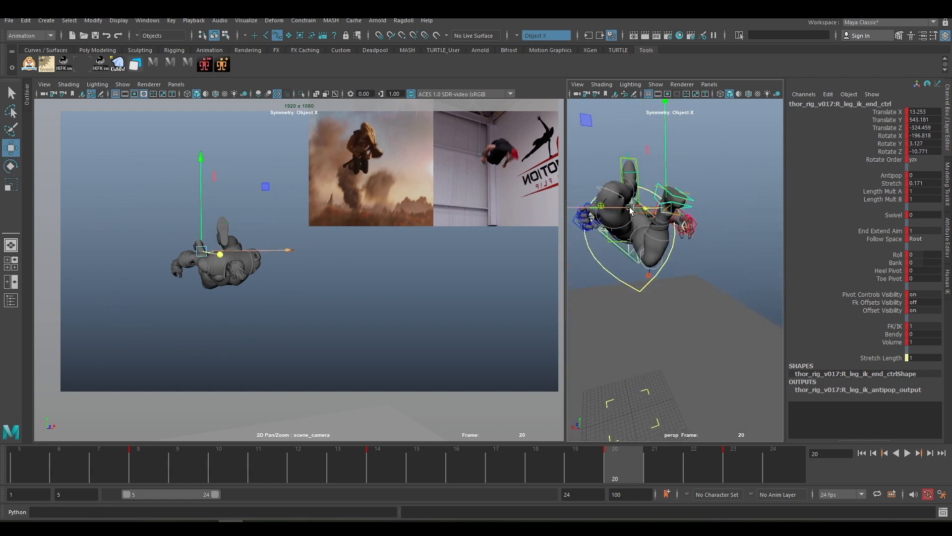
{"action": "left_click_drag", "start_coordinate": [620, 208], "coordinate": [613, 209]}
{"action": "mouse_move", "coordinate": [634, 223]}
{"action": "left_mouse_down", "text": "alt"}
{"action": "mouse_move", "coordinate": [693, 230]}
{"action": "mouse_move", "coordinate": [643, 225]}
{"action": "left_mouse_up", "text": "alt"}
Select the left foot IK control at frame 20, rotate it to Rotate X -185.86, and lower it to fold the leg.
{"action": "key", "text": "q"}
{"action": "left_click", "coordinate": [655, 211]}
{"action": "key", "text": "w"}
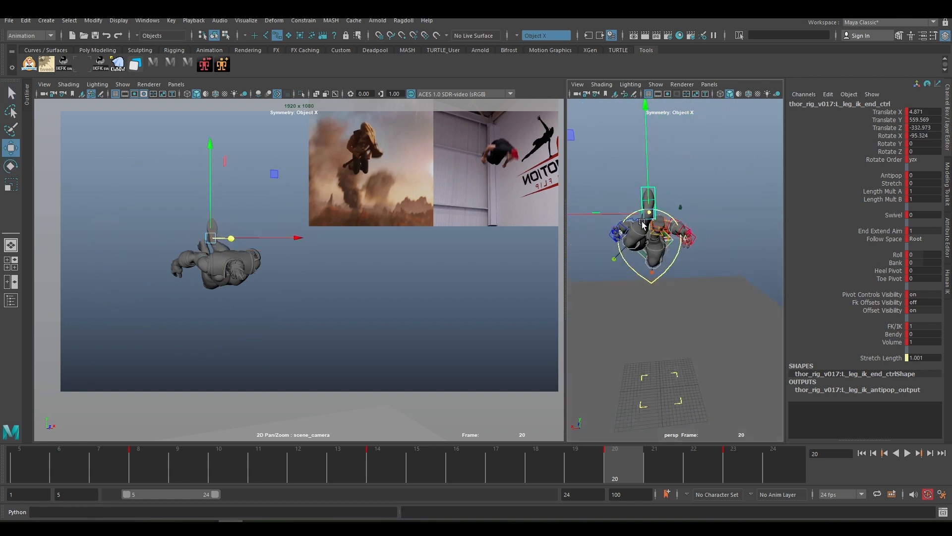
{"action": "left_click_drag", "start_coordinate": [638, 270], "coordinate": [702, 259], "text": "alt"}
{"action": "key", "text": "e"}
{"action": "left_click_drag", "start_coordinate": [735, 166], "coordinate": [742, 298]}
{"action": "key", "text": "w"}
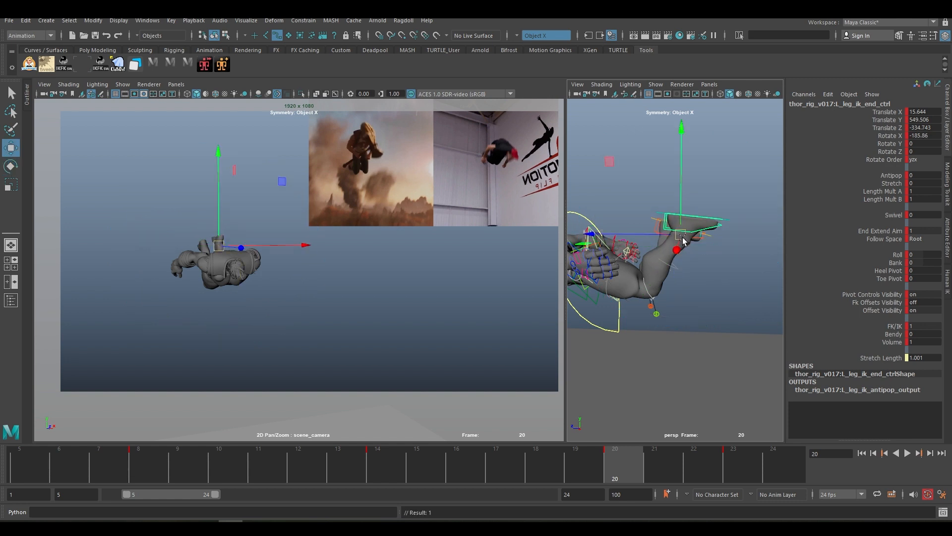
{"action": "left_click_drag", "start_coordinate": [682, 240], "coordinate": [684, 252]}
{"action": "left_click_drag", "start_coordinate": [694, 262], "coordinate": [640, 253], "text": "alt"}
{"action": "left_click_drag", "start_coordinate": [610, 244], "coordinate": [600, 244]}
{"action": "left_click_drag", "start_coordinate": [599, 277], "coordinate": [613, 296], "text": "alt"}
Shift the left knee pole vector control sideways to Translate X 9.28 at frame 20.
{"action": "left_click", "coordinate": [648, 300]}
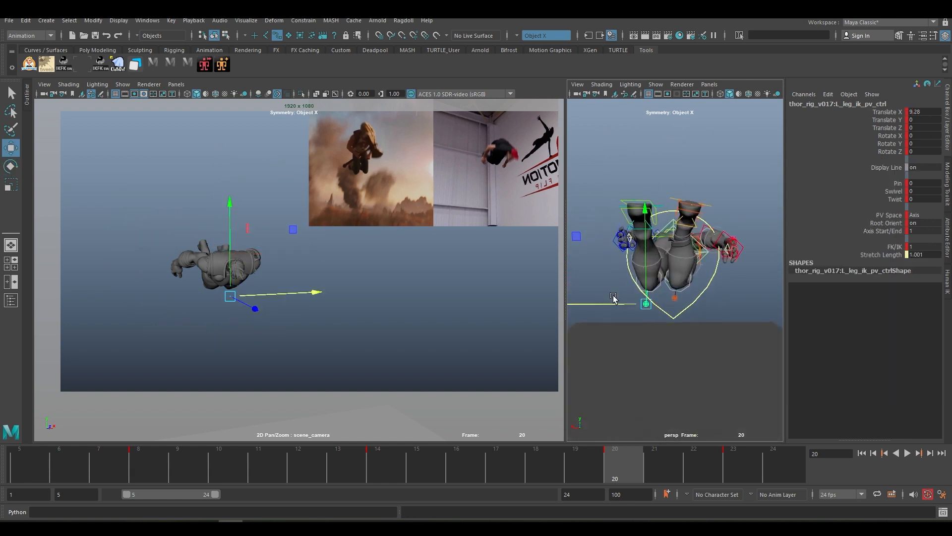
{"action": "left_click_drag", "start_coordinate": [669, 306], "coordinate": [709, 304], "text": "alt"}
{"action": "left_click", "coordinate": [699, 257]}
{"action": "left_click_drag", "start_coordinate": [699, 257], "coordinate": [693, 248], "text": "alt"}
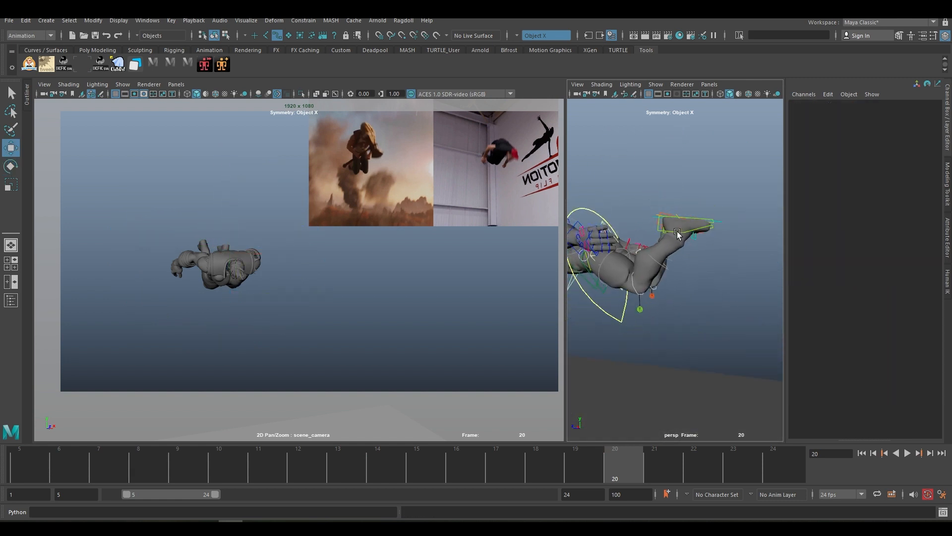
Select the left foot IK control again and compare the leg pose at frame 20 with the one at frame 14.
{"action": "left_click", "coordinate": [678, 233]}
{"action": "middle_click_drag", "start_coordinate": [691, 256], "coordinate": [708, 254], "text": "alt"}
{"action": "key", "text": "comma"}
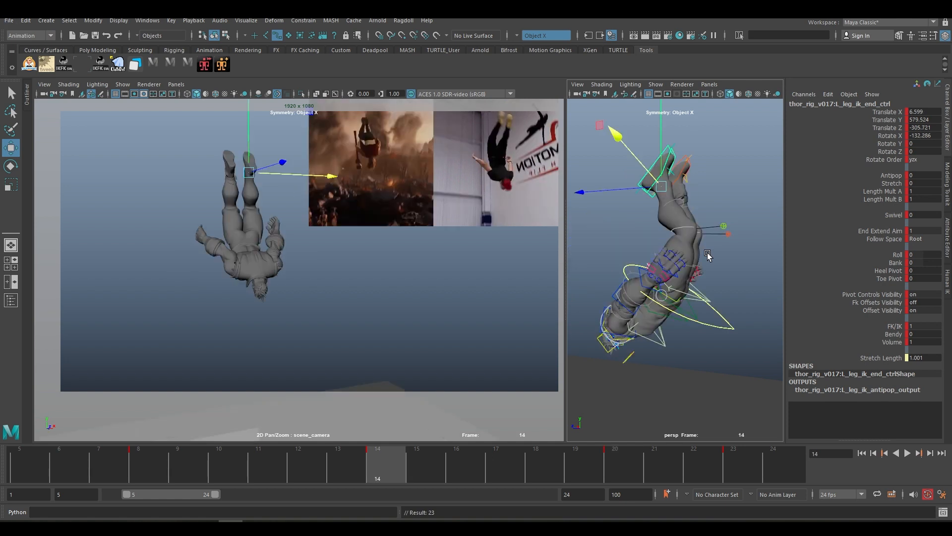
{"action": "key", "text": "period"}
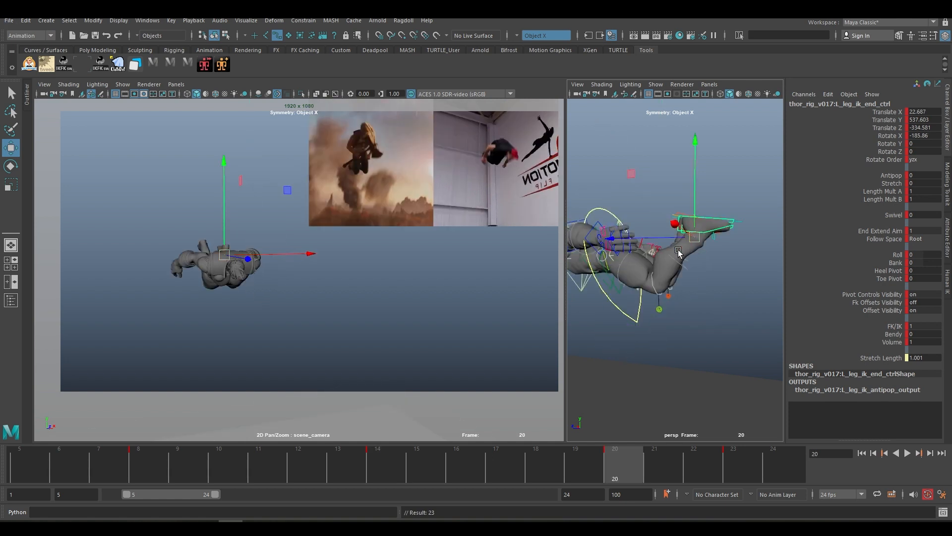
{"action": "left_click_drag", "start_coordinate": [667, 265], "coordinate": [635, 274], "text": "alt"}
{"action": "middle_click_drag", "start_coordinate": [635, 275], "coordinate": [654, 266], "text": "alt"}
{"action": "right_click_drag", "start_coordinate": [653, 265], "coordinate": [681, 266], "text": "alt"}
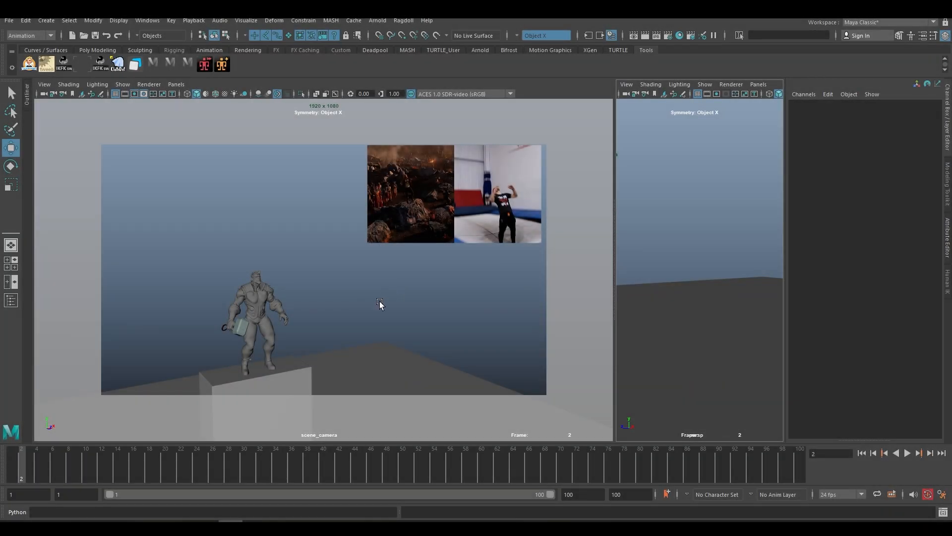
Play the full blocking, stop at frame 31, show the rig controls and select the cog control.
{"action": "key", "text": "alt+v"}
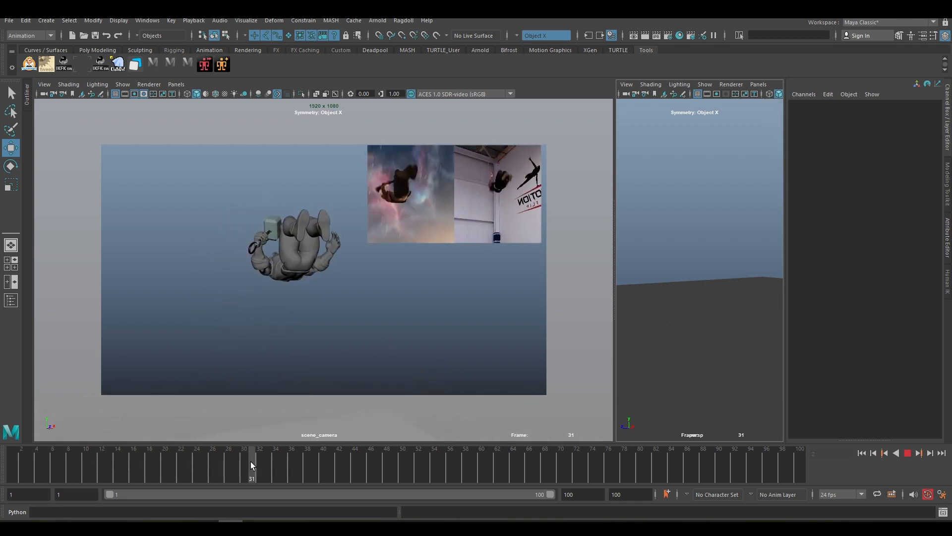
{"action": "key", "text": "alt+1"}
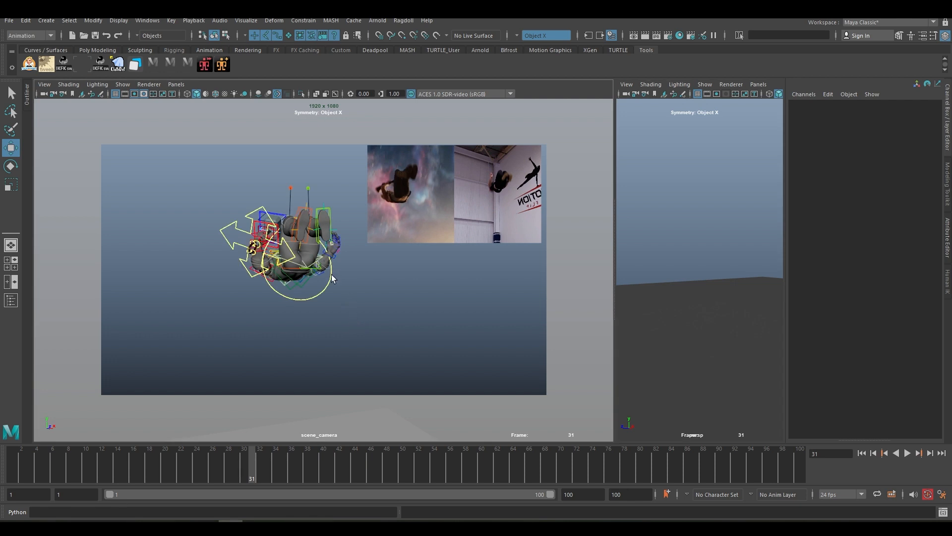
{"action": "left_click", "coordinate": [330, 275]}
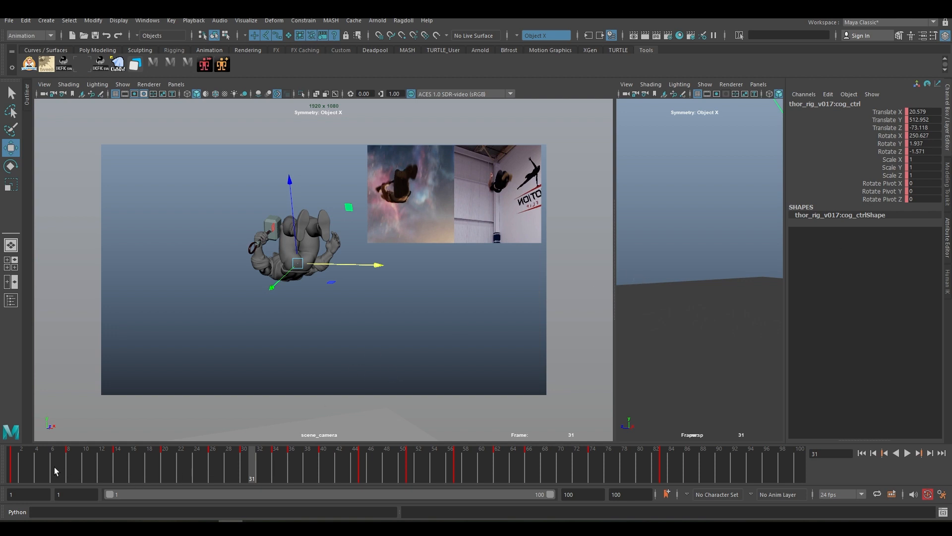
Go to frame 1 and review the keyed poses through frame 83 against the reference footage.
{"action": "left_click", "coordinate": [11, 460]}
{"action": "key", "text": "period"}
{"action": "key", "text": "period"}
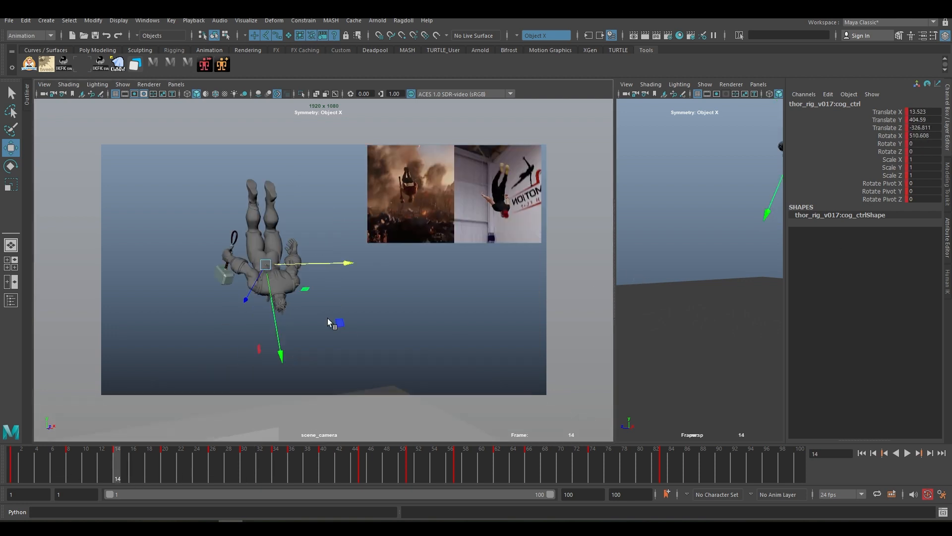
{"action": "key", "text": "comma"}
{"action": "key", "text": "period"}
{"action": "key", "text": "period"}
{"action": "key", "text": "period"}
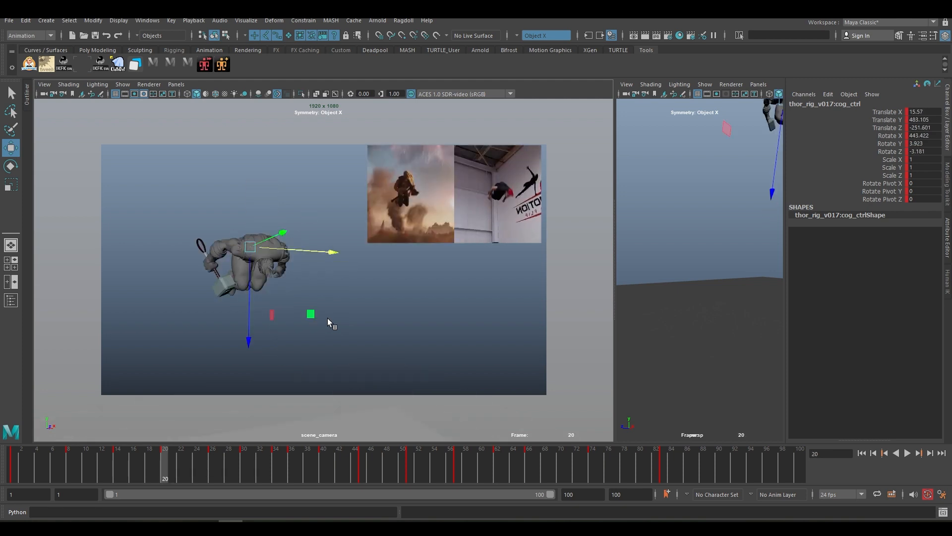
{"action": "key", "text": "alt+v"}
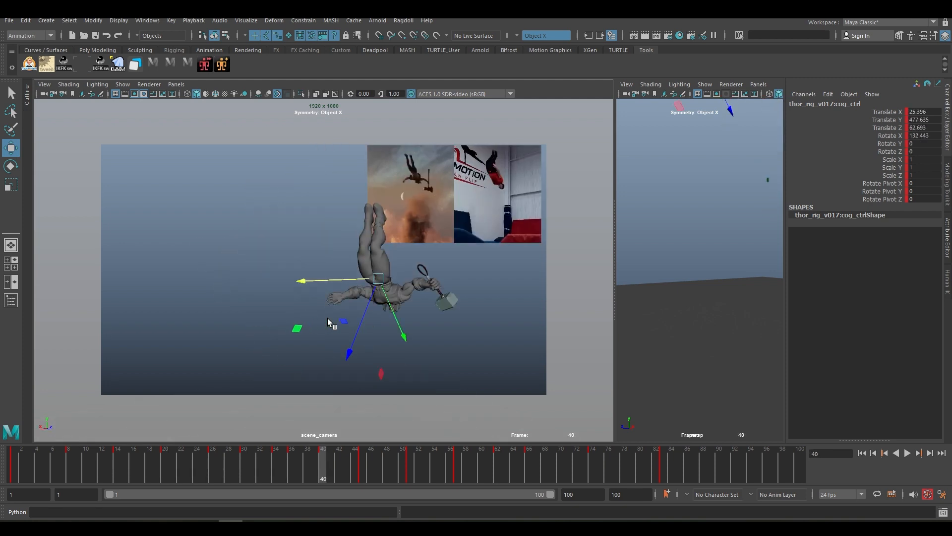
{"action": "key", "text": "period"}
{"action": "key", "text": "period"}
{"action": "key", "text": "period"}
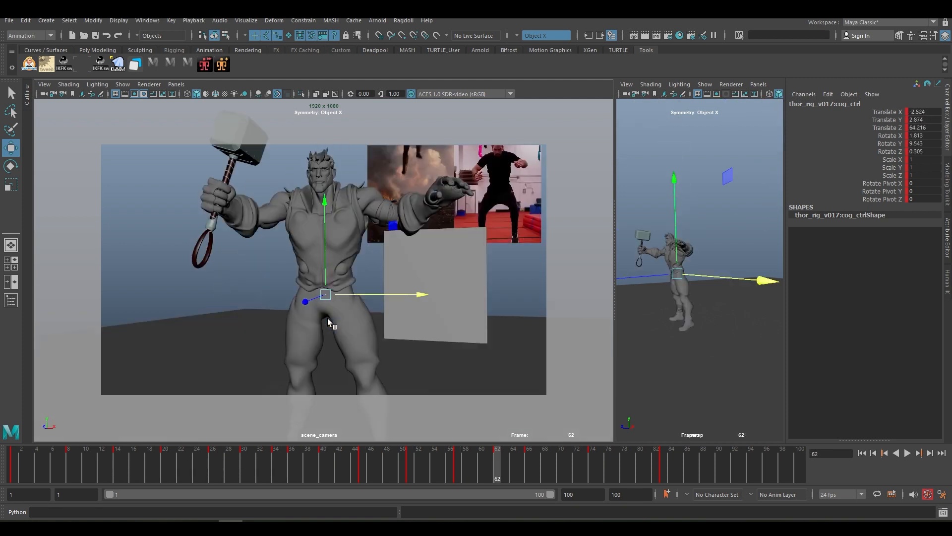
{"action": "key", "text": "period"}
{"action": "key", "text": "period"}
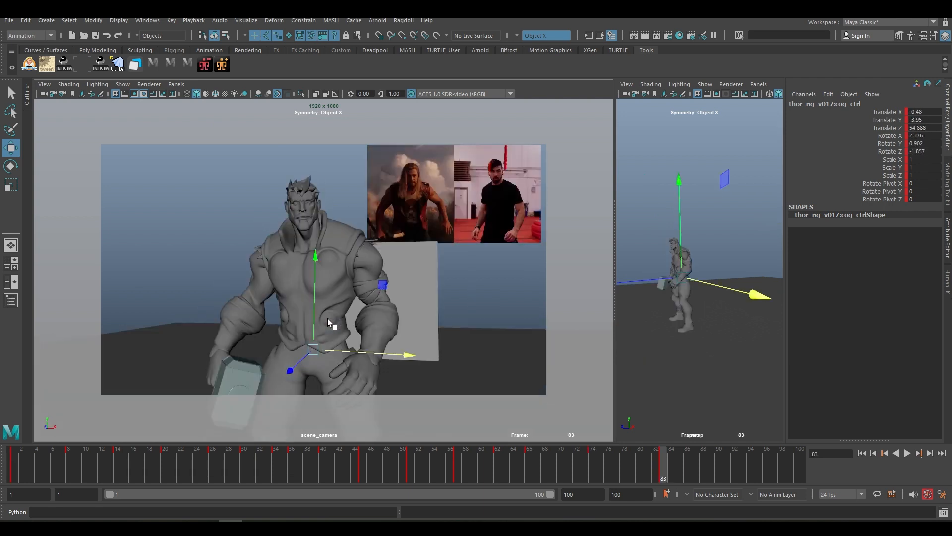
Examine the fall and landing poses from frame 51 to frame 74, viewing the frame 57 pose from the front.
{"action": "left_click_drag", "start_coordinate": [366, 472], "coordinate": [426, 469]}
{"action": "key", "text": "comma"}
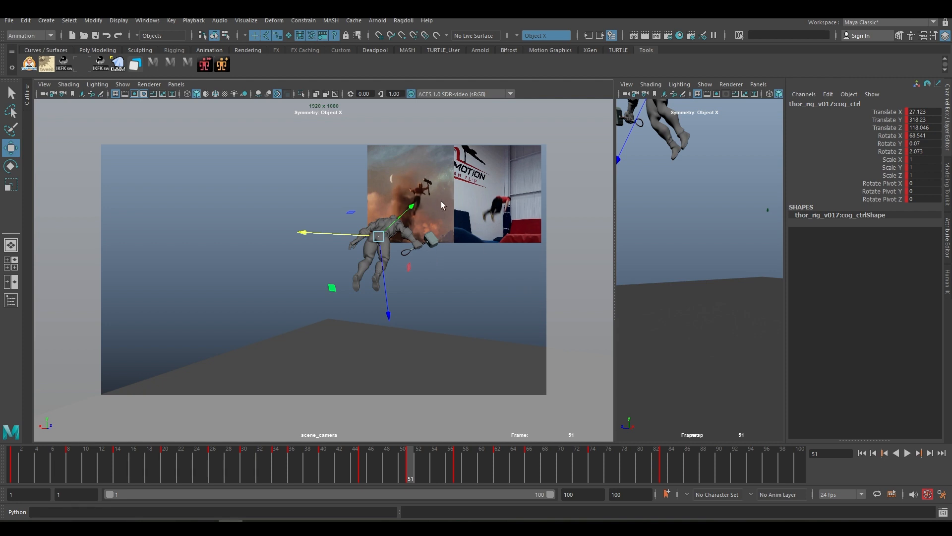
{"action": "key", "text": "period"}
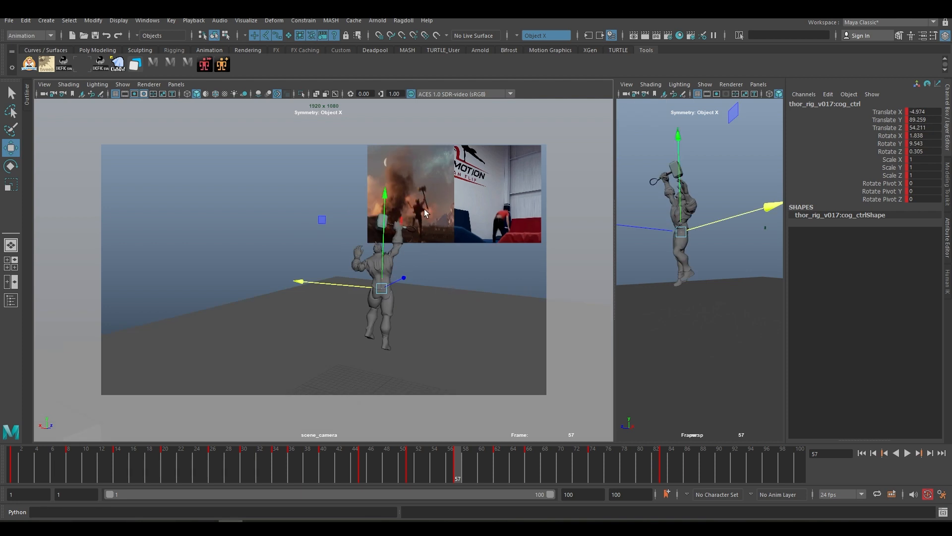
{"action": "left_click_drag", "start_coordinate": [666, 216], "coordinate": [682, 263], "text": "alt"}
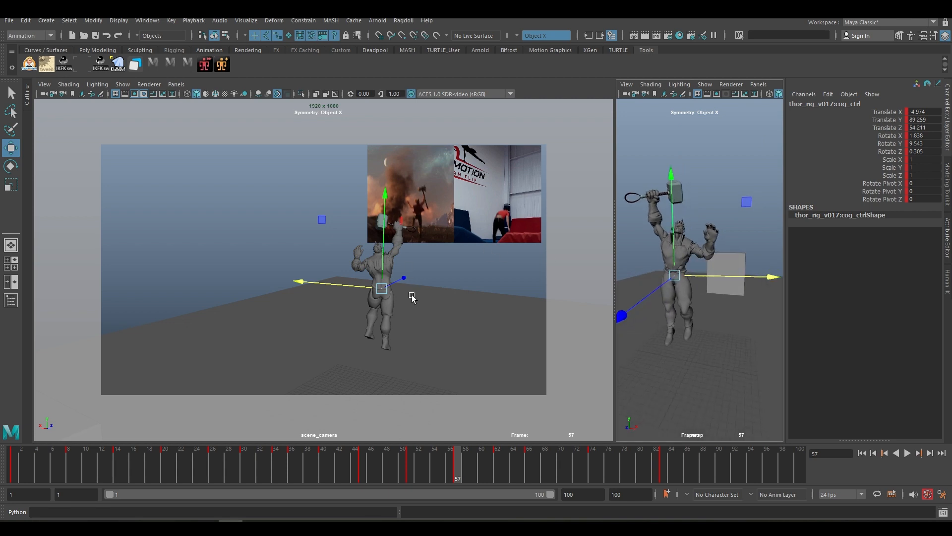
{"action": "key", "text": "period"}
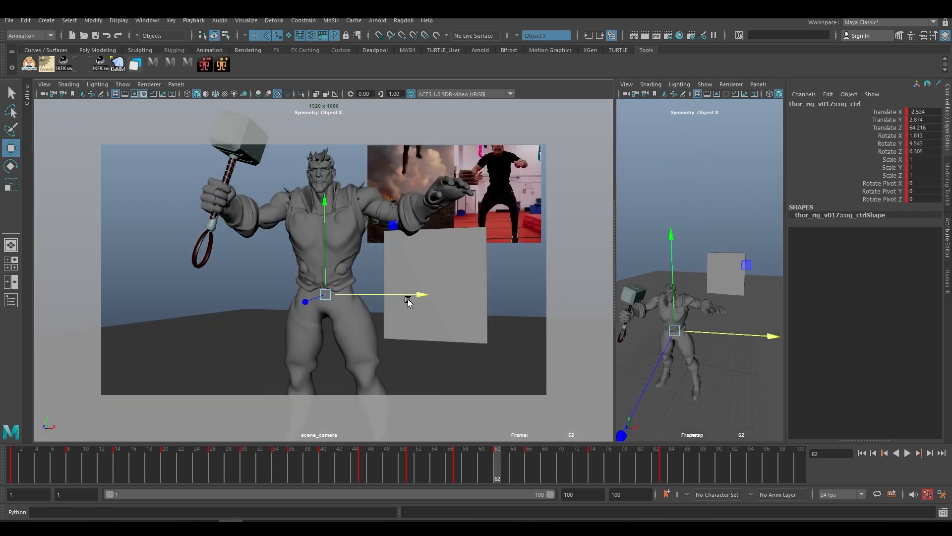
{"action": "key", "text": "comma"}
{"action": "key", "text": "period"}
{"action": "key", "text": "period"}
{"action": "key", "text": "period"}
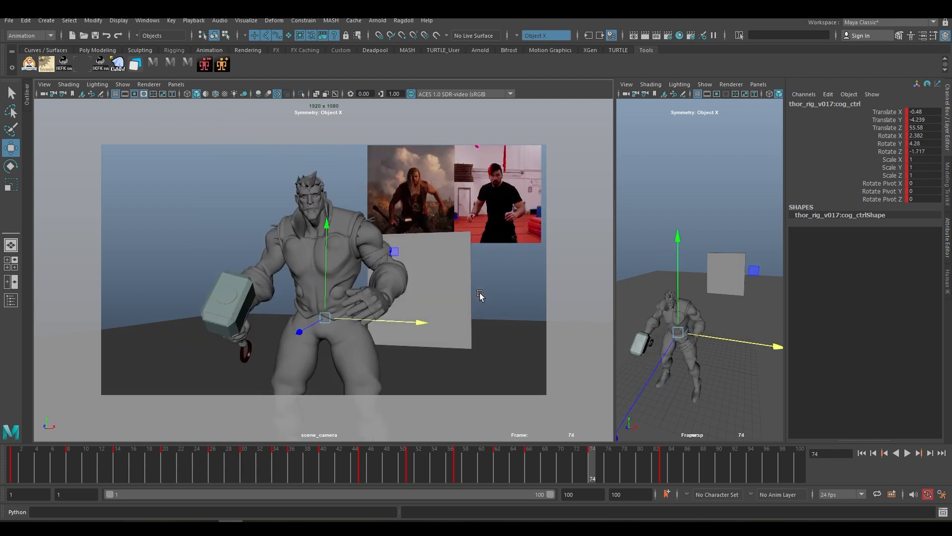
Step back and forth between the key poses at frames 66, 74 and 83 to compare them.
{"action": "key", "text": "comma"}
{"action": "key", "text": "period"}
{"action": "key", "text": "period"}
{"action": "key", "text": "comma"}
{"action": "key", "text": "comma"}
{"action": "key", "text": "period"}
{"action": "key", "text": "comma"}
{"action": "key", "text": "period"}
{"action": "key", "text": "period"}
{"action": "key", "text": "comma"}
{"action": "key", "text": "comma"}
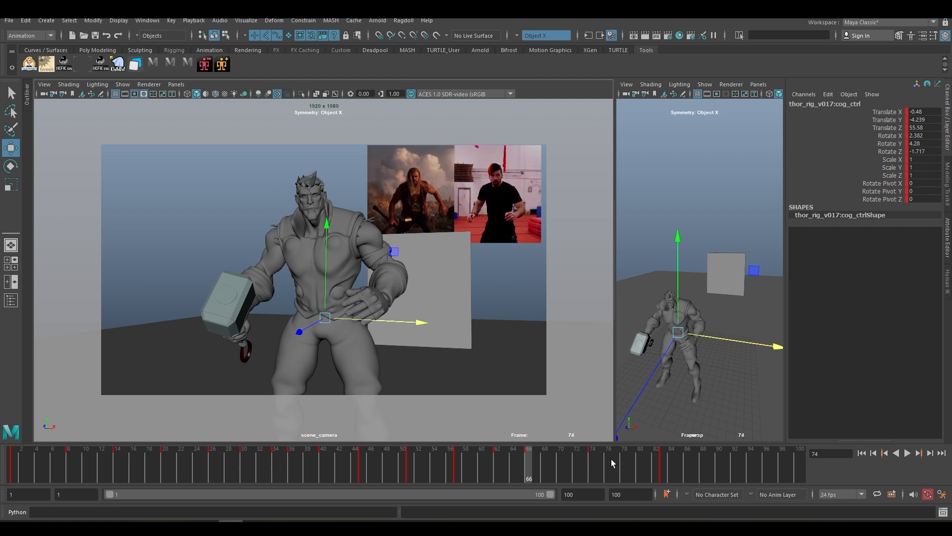
{"action": "key", "text": "period"}
{"action": "key", "text": "period"}
{"action": "key", "text": "comma"}
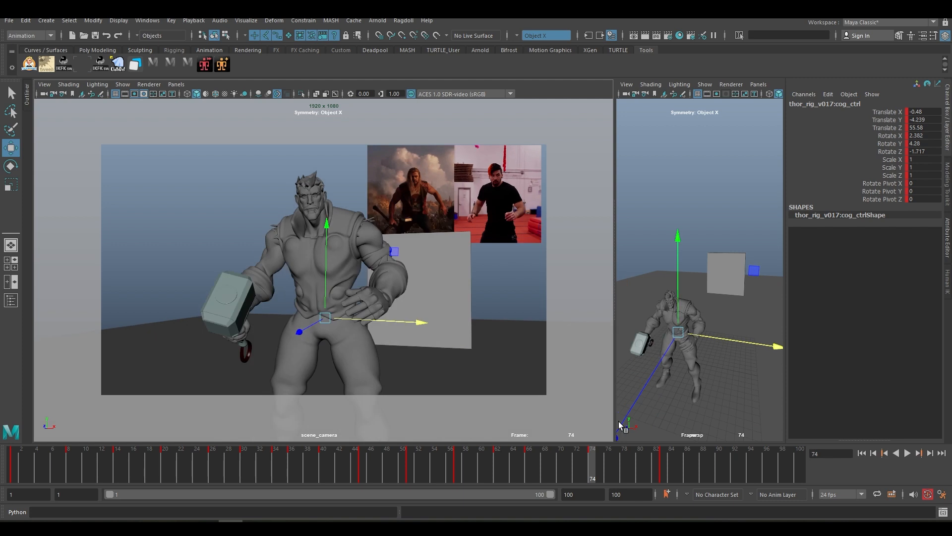
Scrub to frame 83, step back through the keyed poses to frame 57, and examine the frames up to 59.
{"action": "left_click_drag", "start_coordinate": [593, 460], "coordinate": [665, 463]}
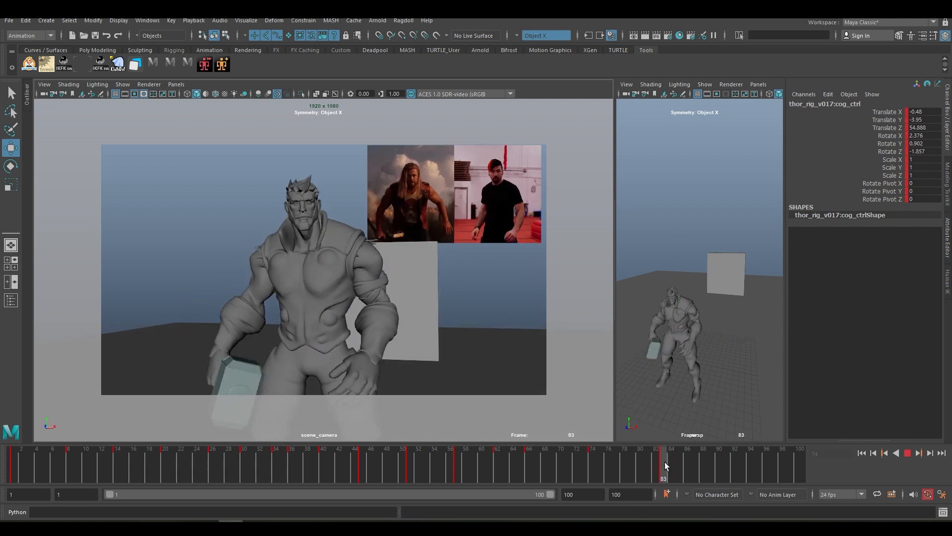
{"action": "key", "text": "comma"}
{"action": "key", "text": "comma"}
{"action": "key", "text": "comma"}
{"action": "key", "text": "comma"}
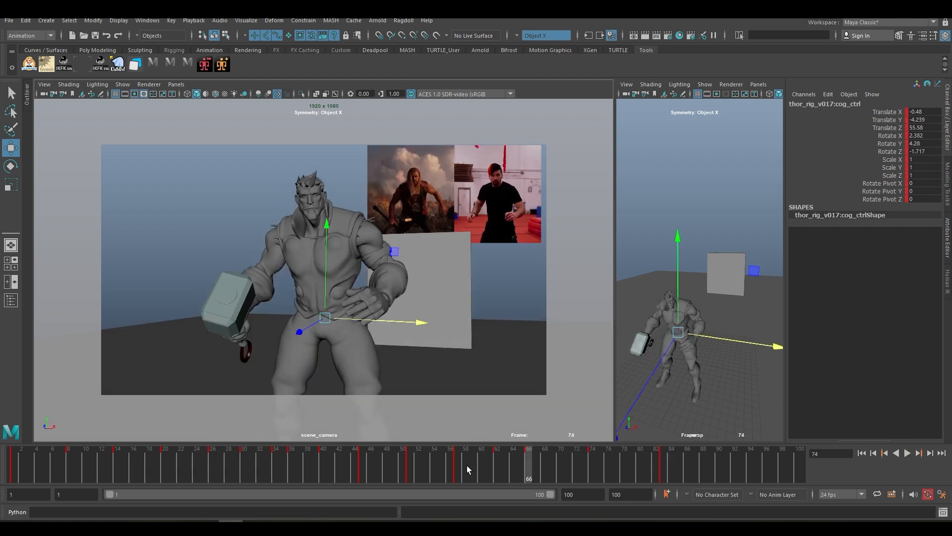
{"action": "key", "text": "period"}
{"action": "key", "text": "comma"}
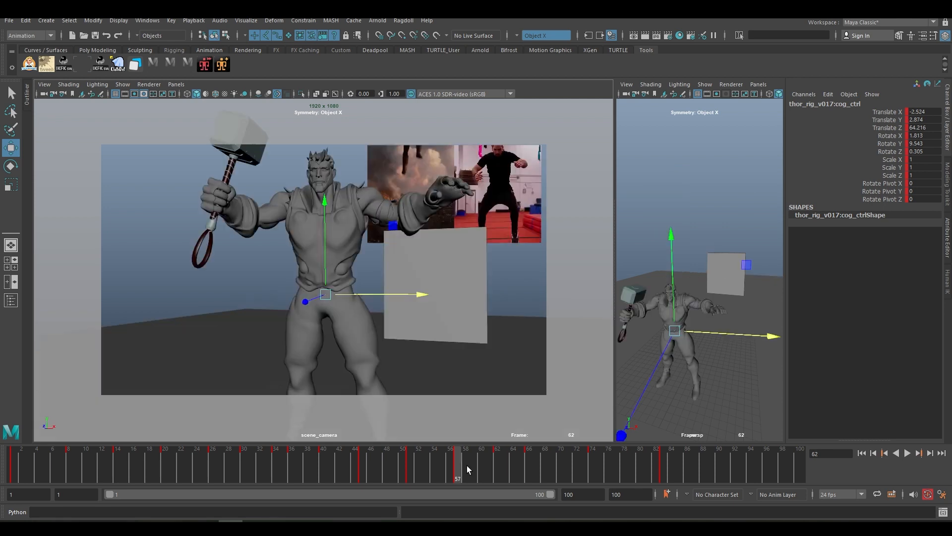
{"action": "key", "text": "alt+period"}
{"action": "key", "text": "alt+period"}
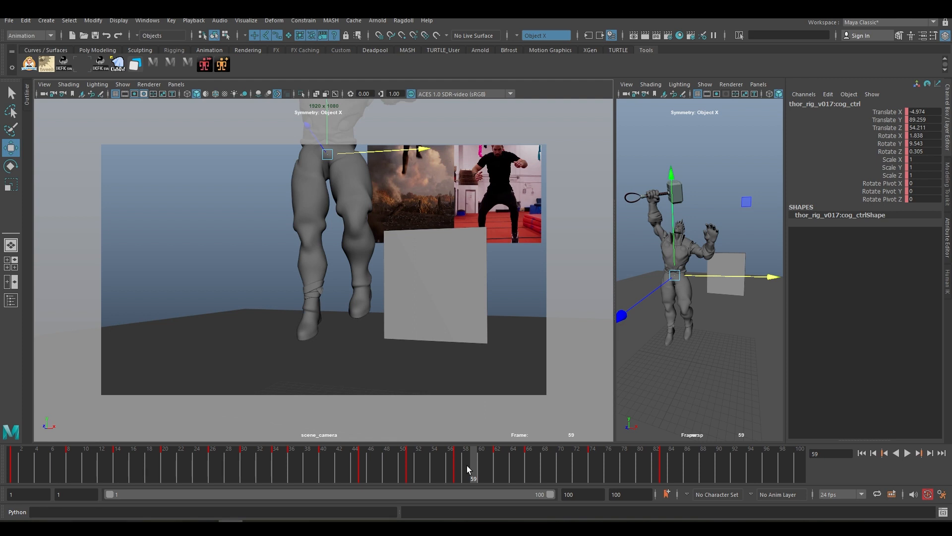
{"action": "key", "text": "comma"}
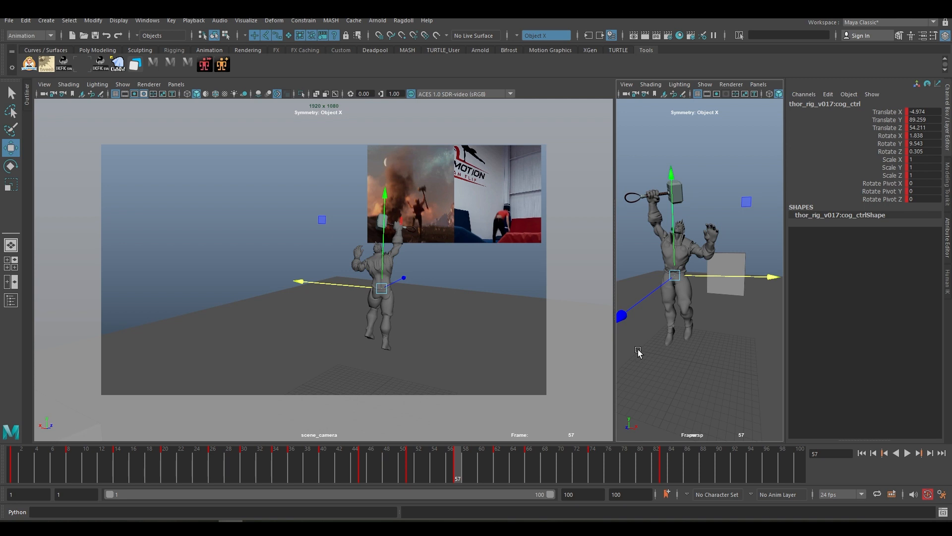
Select the right upper-arm FK control at frame 62 for rotation and compare its pose with frame 66.
{"action": "key", "text": "period"}
{"action": "mouse_move", "coordinate": [720, 300]}
{"action": "left_mouse_down", "text": "alt"}
{"action": "mouse_move", "coordinate": [687, 297]}
{"action": "mouse_move", "coordinate": [715, 293]}
{"action": "left_mouse_up", "text": "alt"}
{"action": "key", "text": "ctrl+z"}
{"action": "left_click_drag", "start_coordinate": [714, 202], "coordinate": [739, 205], "text": "alt"}
{"action": "key", "text": "e"}
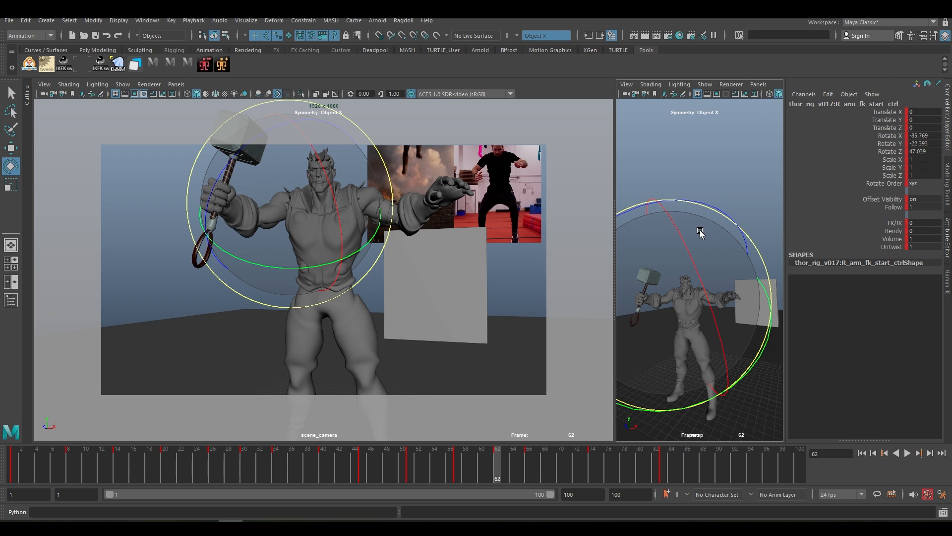
{"action": "key", "text": "period"}
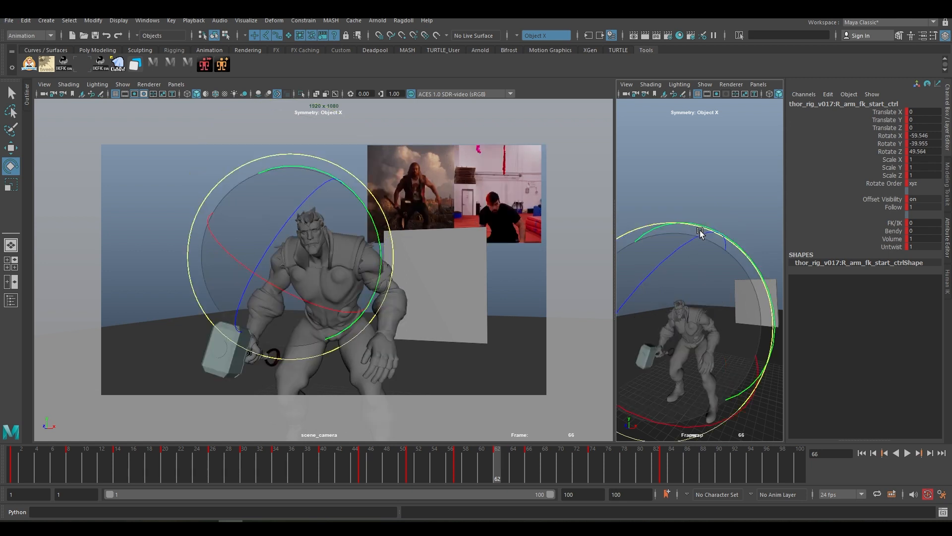
Return to frame 62 and rotate the right upper-arm FK control to about X -83.5, Y -29.5, Z 38.9, swinging the hammer arm outward.
{"action": "key", "text": "comma"}
{"action": "key", "text": "w"}
{"action": "left_click_drag", "start_coordinate": [658, 294], "coordinate": [694, 303], "text": "alt"}
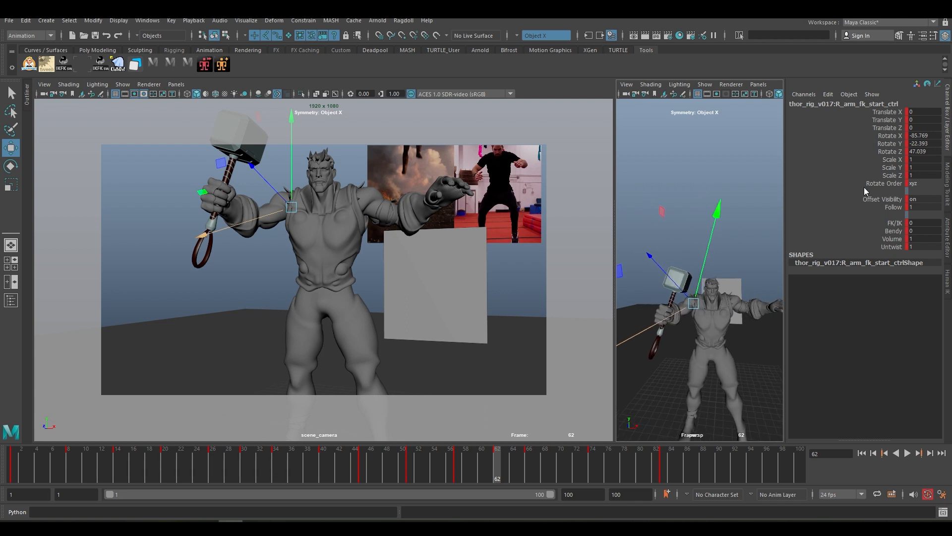
{"action": "mouse_move", "coordinate": [752, 267]}
{"action": "left_mouse_down", "text": "alt"}
{"action": "mouse_move", "coordinate": [730, 296]}
{"action": "mouse_move", "coordinate": [762, 267]}
{"action": "left_mouse_up", "text": "alt"}
{"action": "key", "text": "3"}
{"action": "key", "text": "e"}
{"action": "left_click_drag", "start_coordinate": [707, 318], "coordinate": [688, 323]}
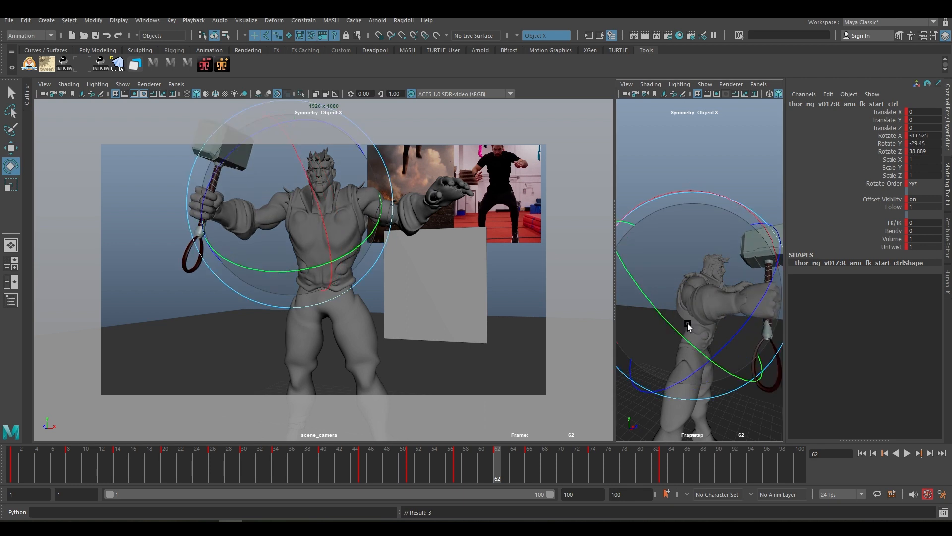
Rotate the right upper arm further outward at frame 62, checking it from the front, and key the control.
{"action": "left_click_drag", "start_coordinate": [308, 175], "coordinate": [256, 236]}
{"action": "left_click_drag", "start_coordinate": [694, 270], "coordinate": [628, 266], "text": "alt"}
{"action": "middle_click_drag", "start_coordinate": [658, 297], "coordinate": [706, 248], "text": "alt"}
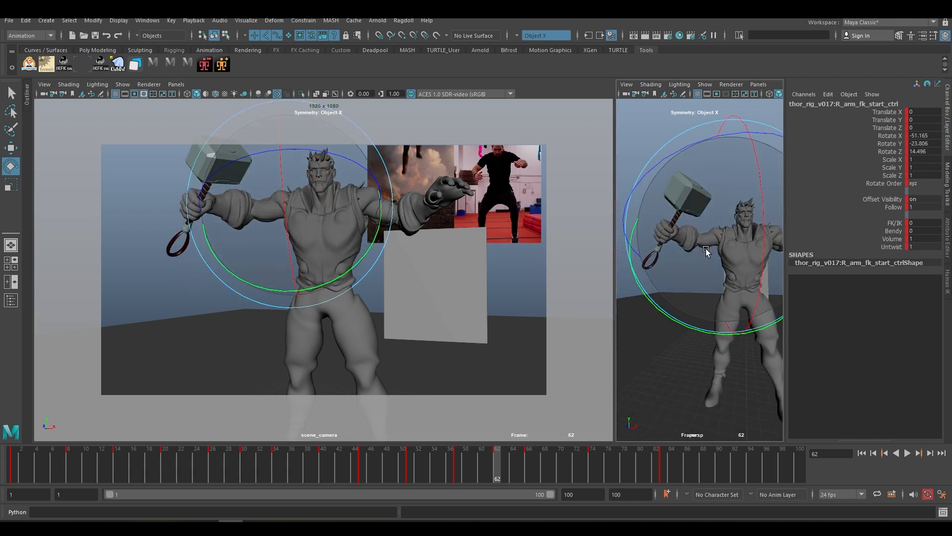
{"action": "left_click_drag", "start_coordinate": [707, 249], "coordinate": [699, 249], "text": "alt"}
{"action": "left_click_drag", "start_coordinate": [699, 249], "coordinate": [718, 257]}
{"action": "key", "text": "q"}
{"action": "key", "text": "s"}
Rotate the right hand's FK control to about X -34.9, Y -0.2, Z -0.5 at frame 62 and key it.
{"action": "key", "text": "e"}
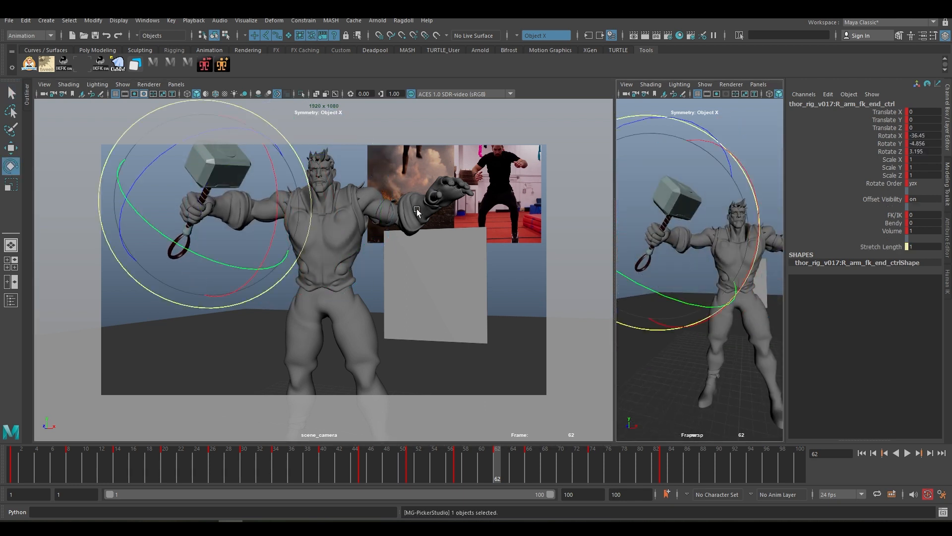
{"action": "left_click_drag", "start_coordinate": [222, 212], "coordinate": [212, 215]}
{"action": "key", "text": "q"}
{"action": "key", "text": "s"}
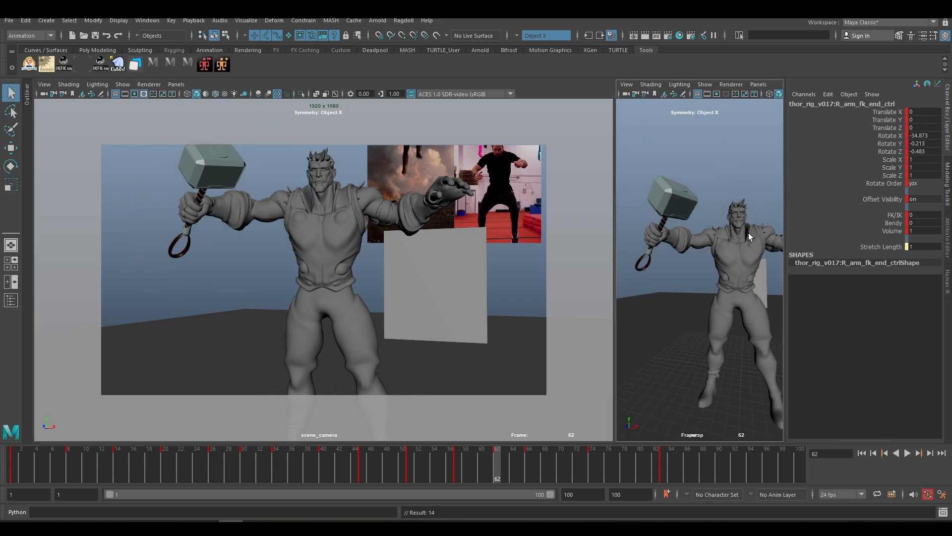
Lower the left upper-arm FK control at frame 62 to about X -5.5, Y -43.6, Z -5.3 and key it.
{"action": "left_click_drag", "start_coordinate": [730, 236], "coordinate": [692, 240], "text": "alt"}
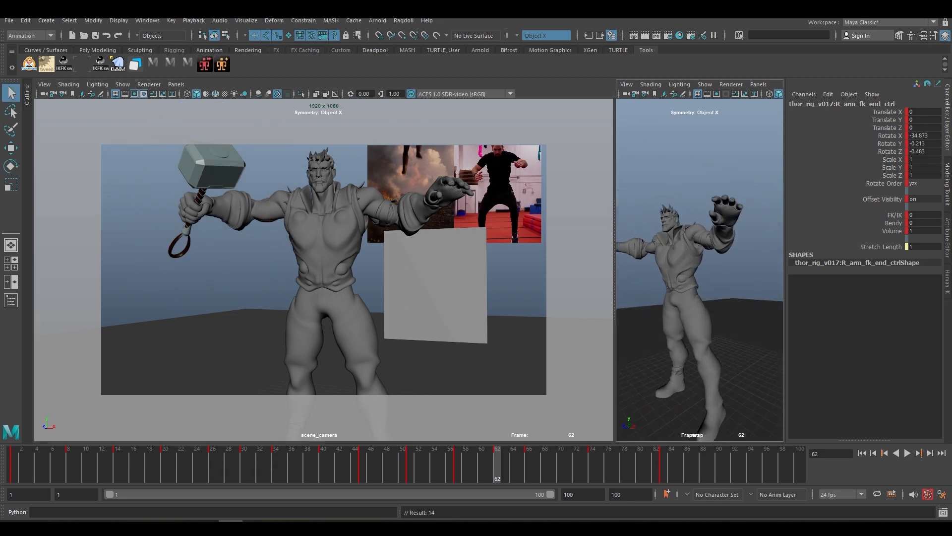
{"action": "key", "text": "e"}
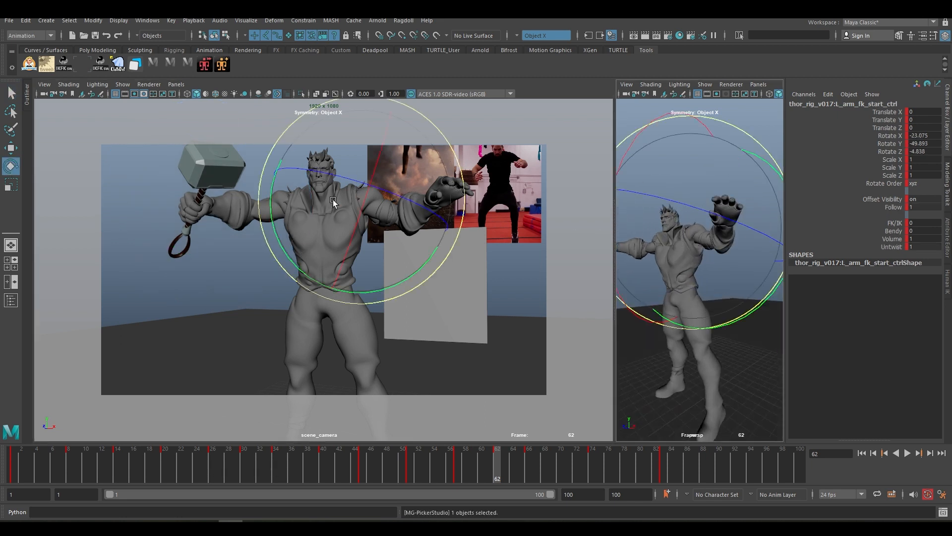
{"action": "left_click_drag", "start_coordinate": [311, 233], "coordinate": [319, 242]}
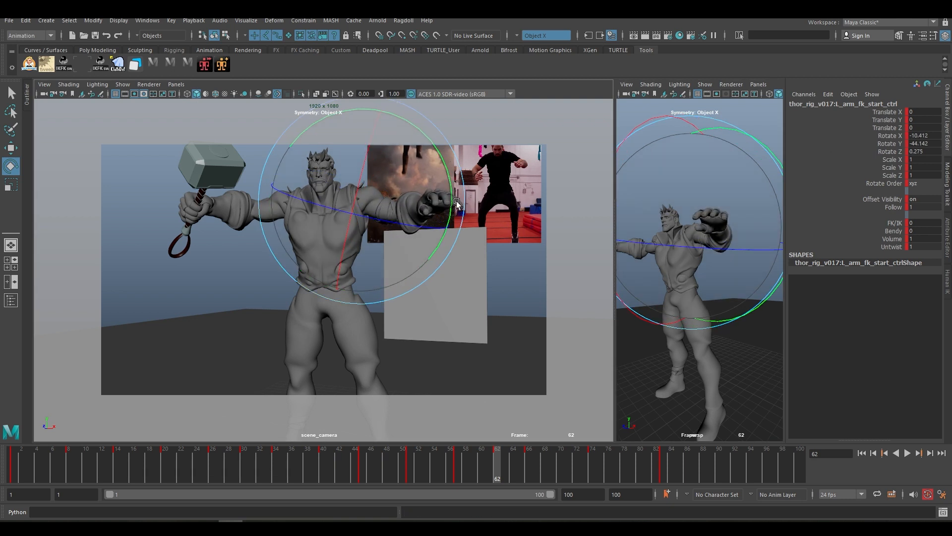
{"action": "mouse_move", "coordinate": [739, 253]}
{"action": "left_mouse_down", "text": "alt"}
{"action": "mouse_move", "coordinate": [713, 268]}
{"action": "mouse_move", "coordinate": [726, 262]}
{"action": "left_mouse_up", "text": "alt"}
{"action": "left_click_drag", "start_coordinate": [726, 261], "coordinate": [733, 248], "text": "alt"}
{"action": "key", "text": "s"}
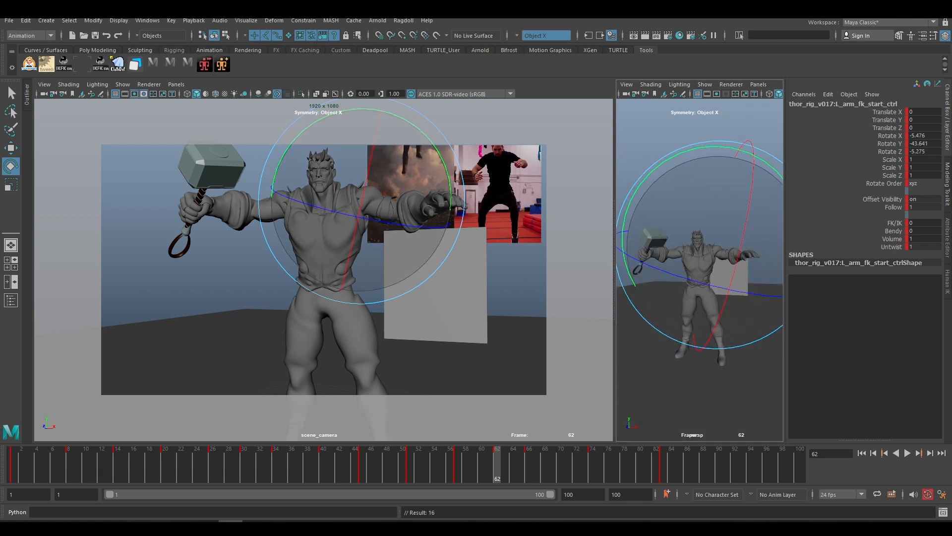
Select both shoulder controls and raise the shoulders slightly at frame 62, with Rotate Y 31.207 on the left shoulder.
{"action": "left_click", "coordinate": [687, 246]}
{"action": "left_click", "coordinate": [711, 247], "text": "shift"}
{"action": "left_click_drag", "start_coordinate": [733, 196], "coordinate": [725, 210], "text": "alt"}
{"action": "key", "text": "q"}
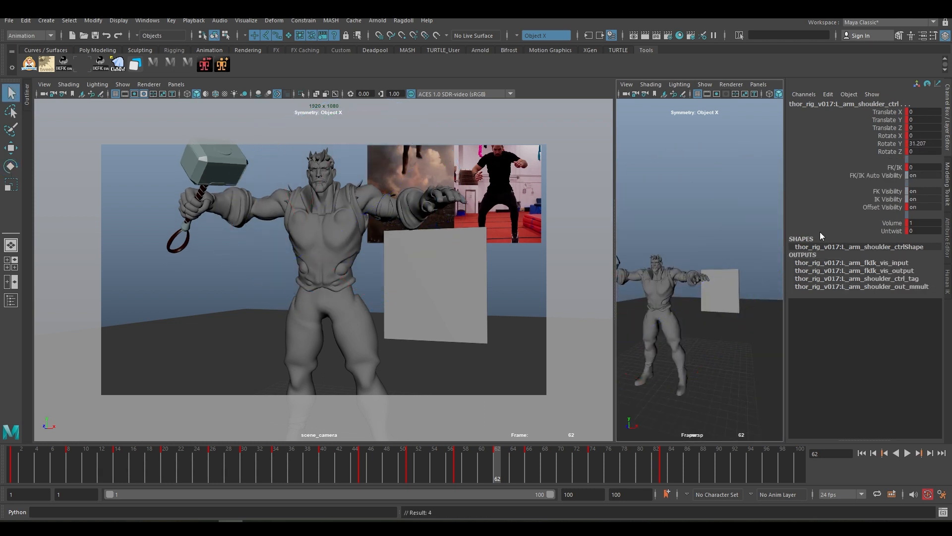
Refine the right hand's hammer angle at frame 62 to about X -32.7, Y 4.4, Z -5.2 and key the FK control.
{"action": "left_click", "coordinate": [244, 204]}
{"action": "key", "text": "e"}
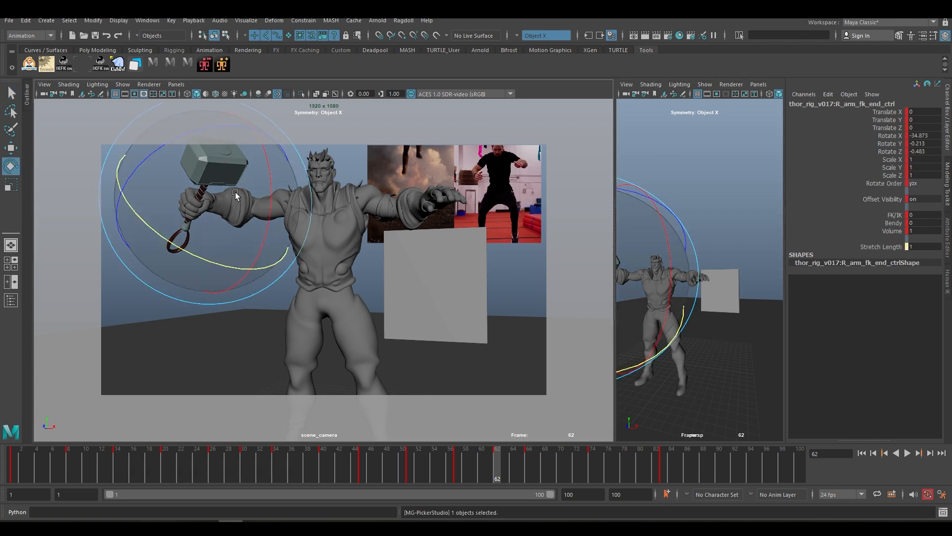
{"action": "mouse_move", "coordinate": [235, 192]}
{"action": "left_mouse_down"}
{"action": "mouse_move", "coordinate": [225, 212]}
{"action": "mouse_move", "coordinate": [225, 202]}
{"action": "left_mouse_up"}
{"action": "key", "text": "s"}
{"action": "key", "text": "q"}
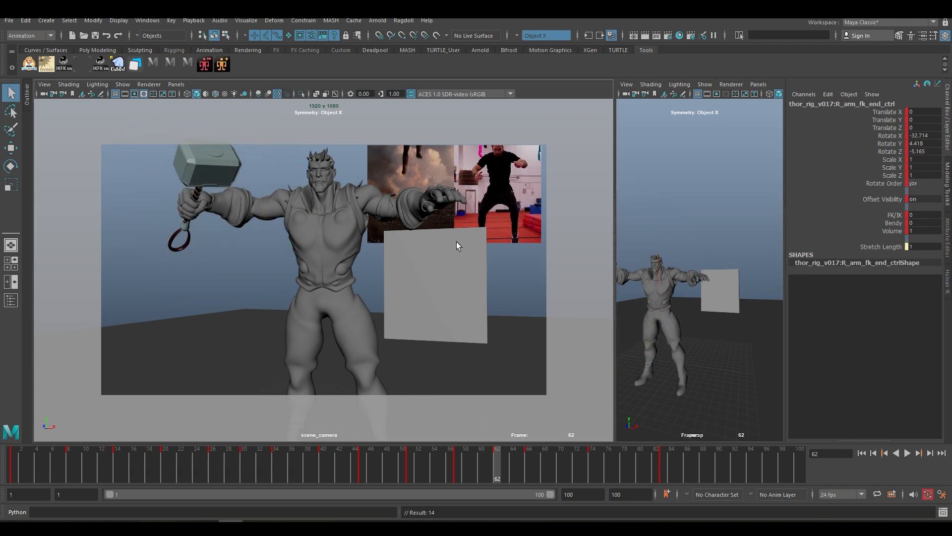
{"action": "left_click_drag", "start_coordinate": [712, 291], "coordinate": [640, 294], "text": "alt"}
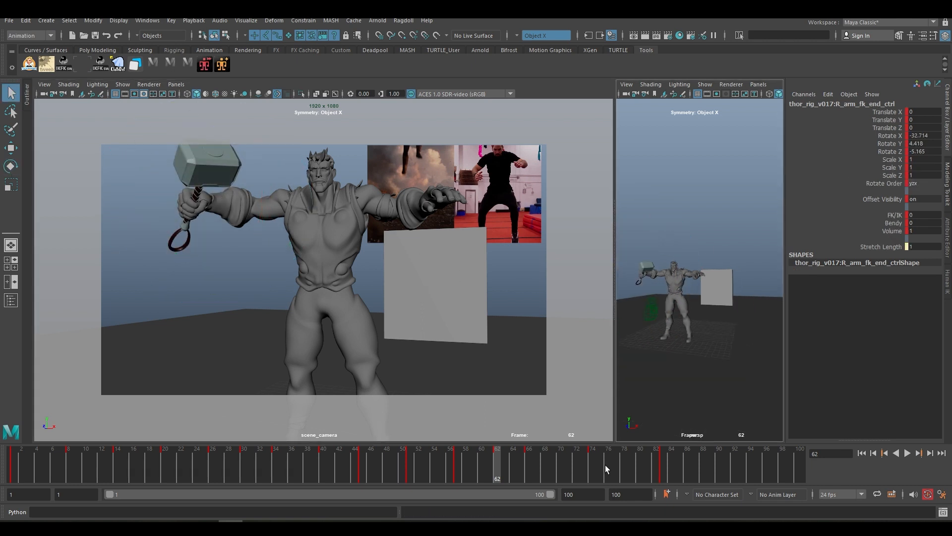
Set a key on the right arm's FK end control at frame 62 and step ahead to the standing pose at frame 83.
{"action": "key", "text": "s"}
{"action": "key", "text": "period"}
{"action": "key", "text": "period"}
{"action": "key", "text": "period"}
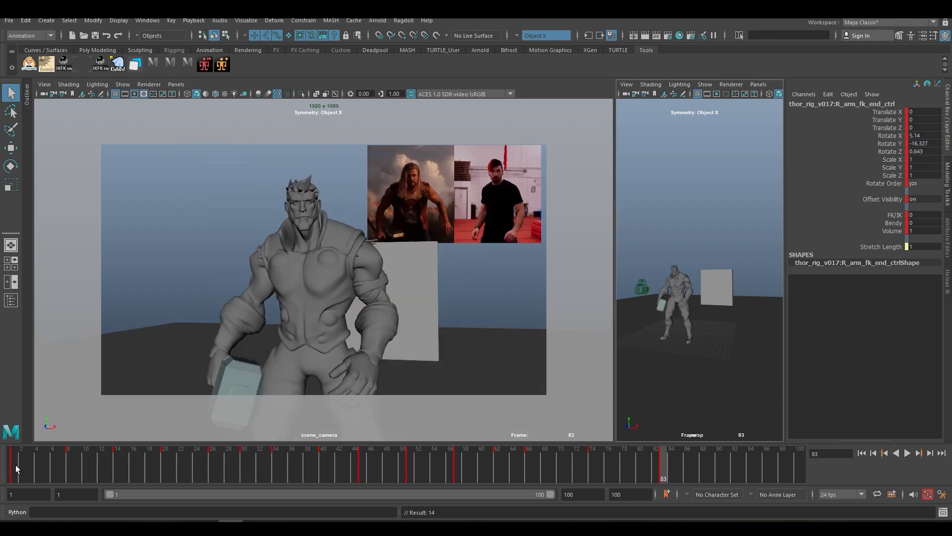
Review the jump and flip poses against the video reference from the first frames through frame 45.
{"action": "left_click_drag", "start_coordinate": [16, 466], "coordinate": [258, 459]}
{"action": "key", "text": "comma"}
{"action": "key", "text": "comma"}
{"action": "key", "text": "comma"}
{"action": "key", "text": "comma"}
{"action": "key", "text": "comma"}
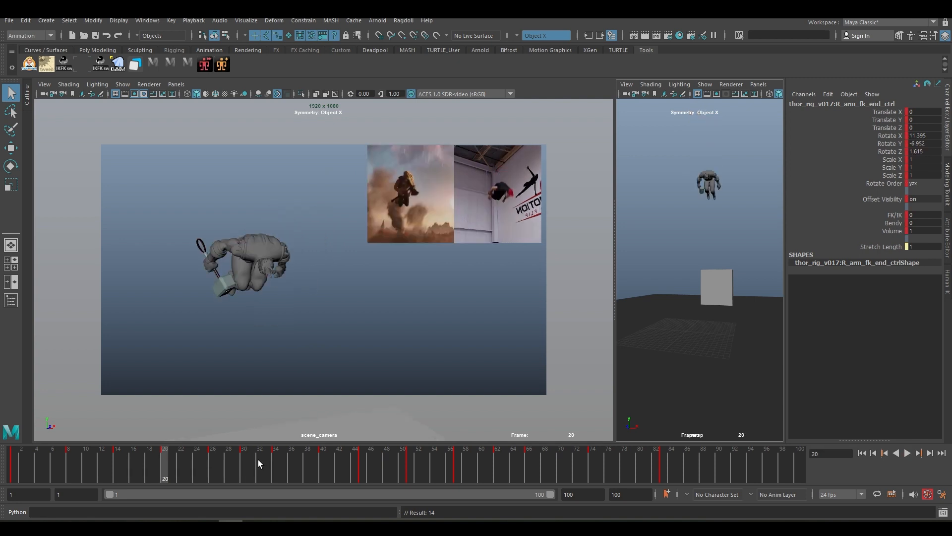
{"action": "key", "text": "period"}
{"action": "key", "text": "period"}
{"action": "key", "text": "period"}
{"action": "key", "text": "period"}
{"action": "key", "text": "period"}
{"action": "key", "text": "period"}
{"action": "key", "text": "period"}
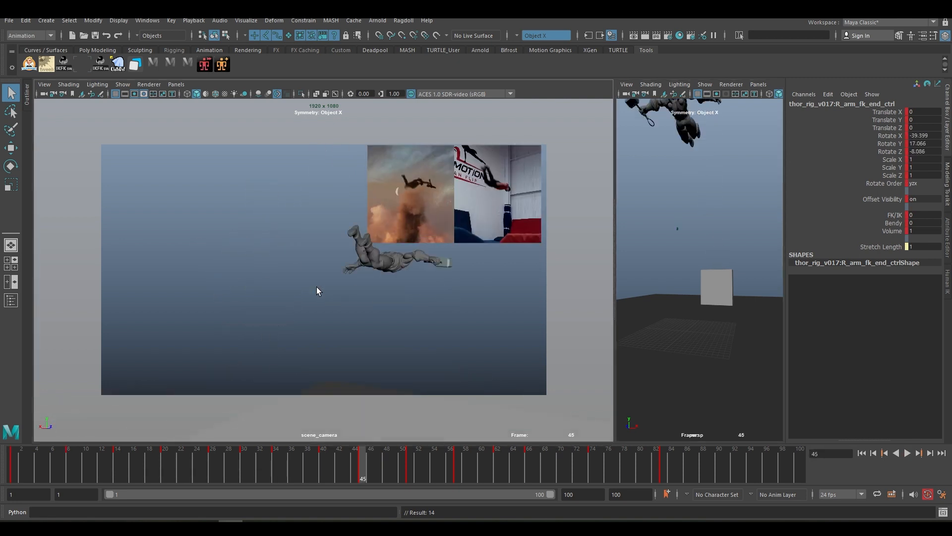
Select the character's cog control and compare its key poses between frames 36 and 45.
{"action": "left_click", "coordinate": [677, 228]}
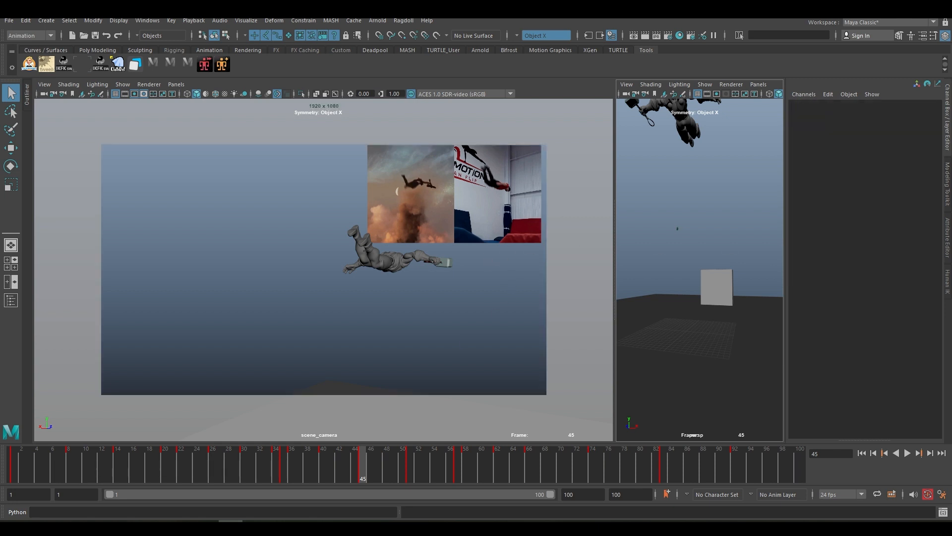
{"action": "left_click", "coordinate": [556, 342]}
{"action": "key", "text": "comma"}
{"action": "key", "text": "comma"}
{"action": "key", "text": "comma"}
{"action": "key", "text": "comma"}
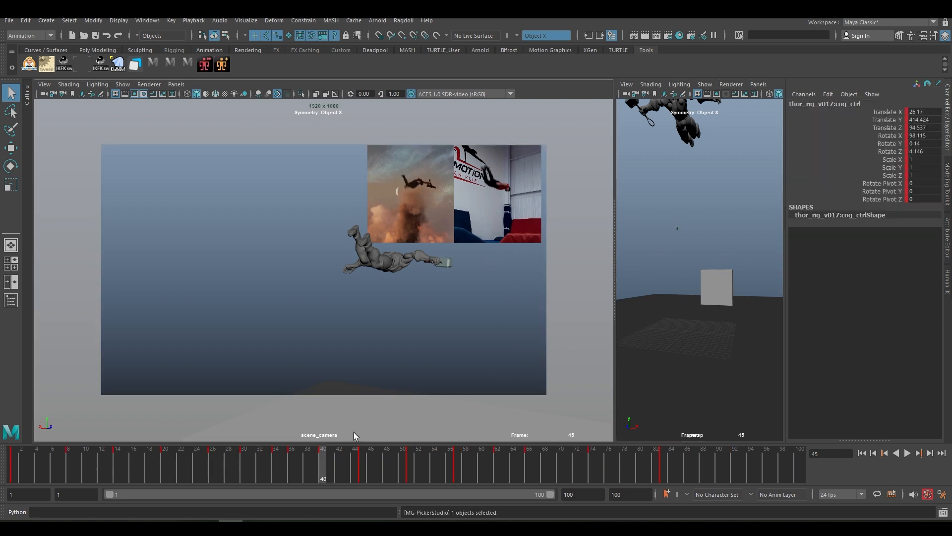
{"action": "key", "text": "alt+v"}
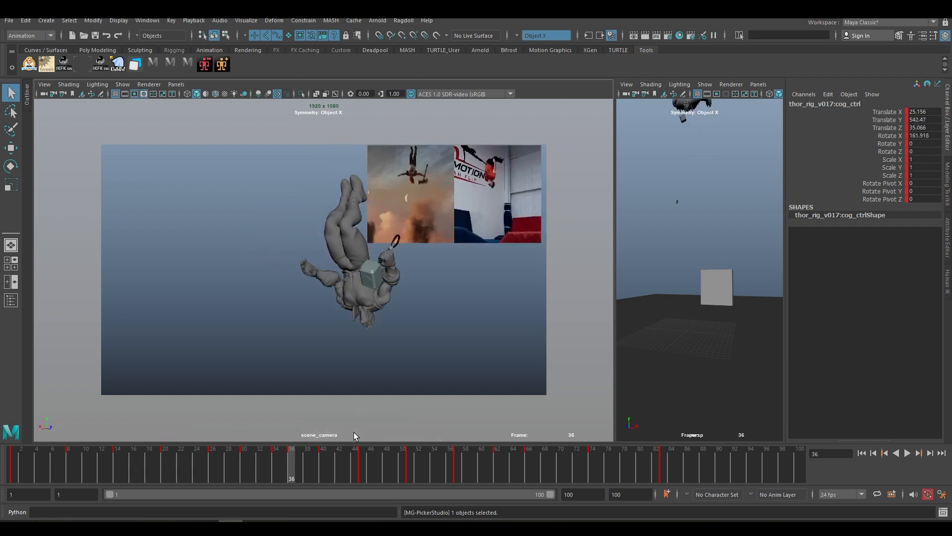
{"action": "key", "text": "comma"}
{"action": "key", "text": "comma"}
{"action": "key", "text": "comma"}
{"action": "key", "text": "comma"}
{"action": "key", "text": "comma"}
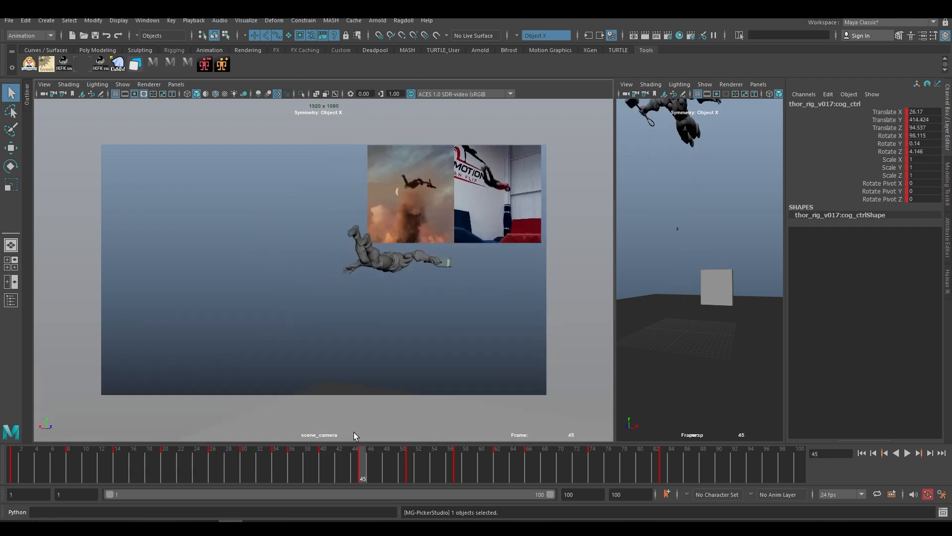
{"action": "key", "text": "period"}
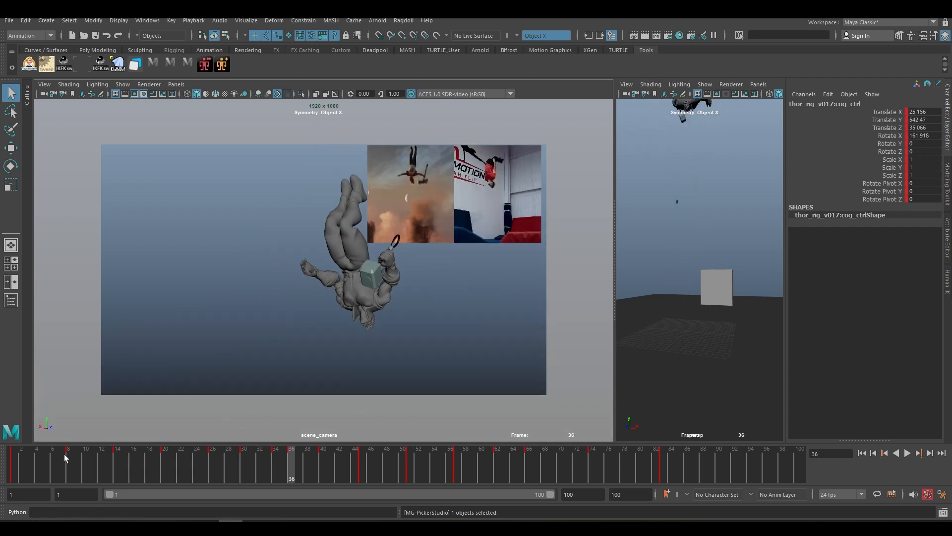
Step back through the cog control's keys to the flip pose at frame 30 and forward to frame 45.
{"action": "key", "text": "comma"}
{"action": "key", "text": "comma"}
{"action": "key", "text": "comma"}
{"action": "key", "text": "period"}
{"action": "key", "text": "period"}
{"action": "key", "text": "period"}
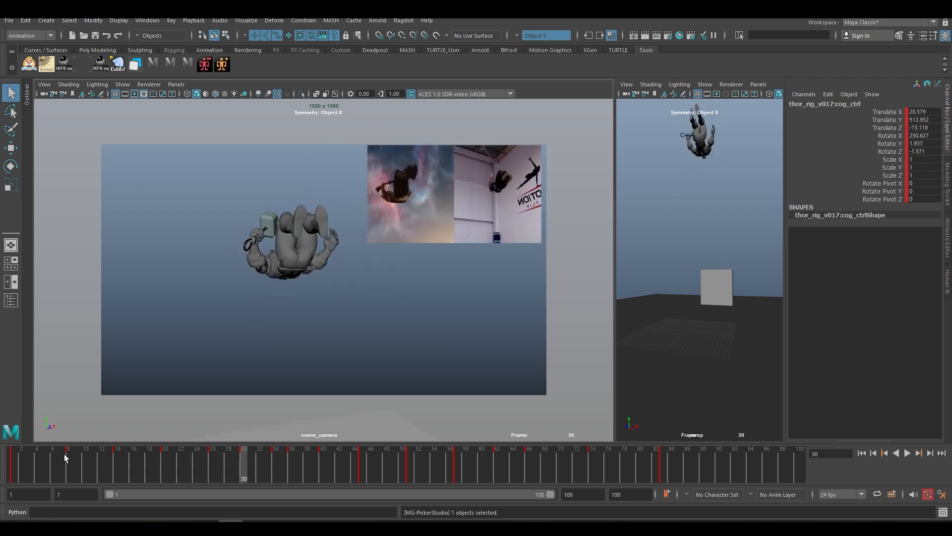
{"action": "key", "text": "period"}
{"action": "key", "text": "period"}
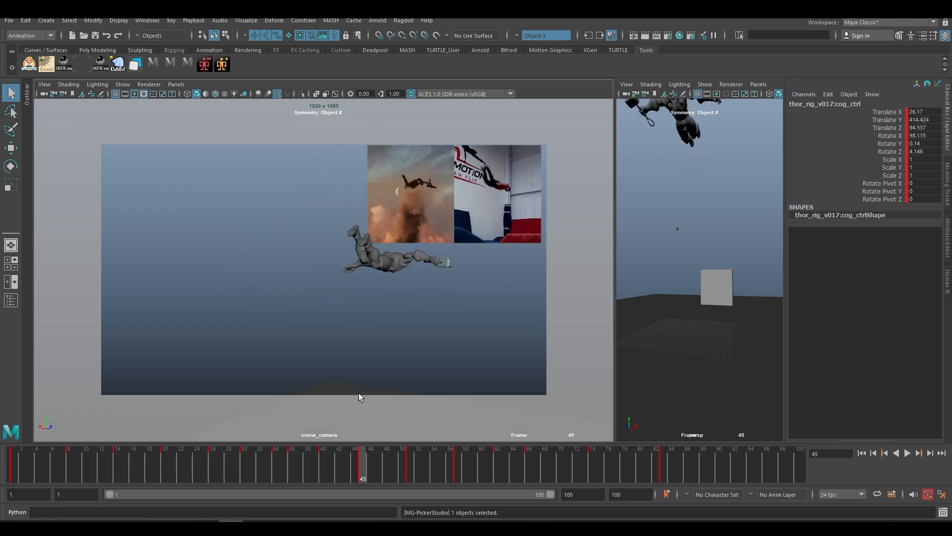
Check the scene camera's keys around frame 36, return to frame 1 and save the scene.
{"action": "left_click", "coordinate": [677, 229]}
{"action": "key", "text": "comma"}
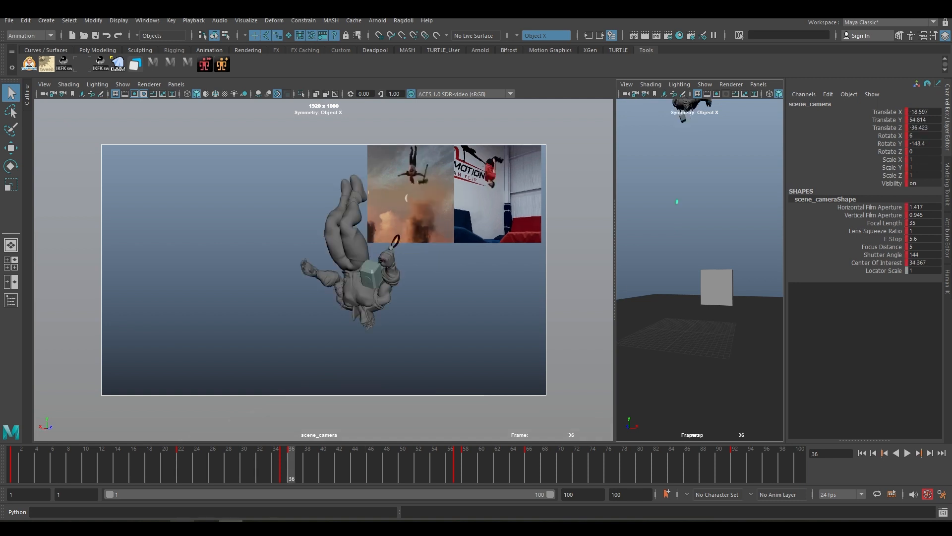
{"action": "key", "text": "comma"}
{"action": "left_click", "coordinate": [16, 458]}
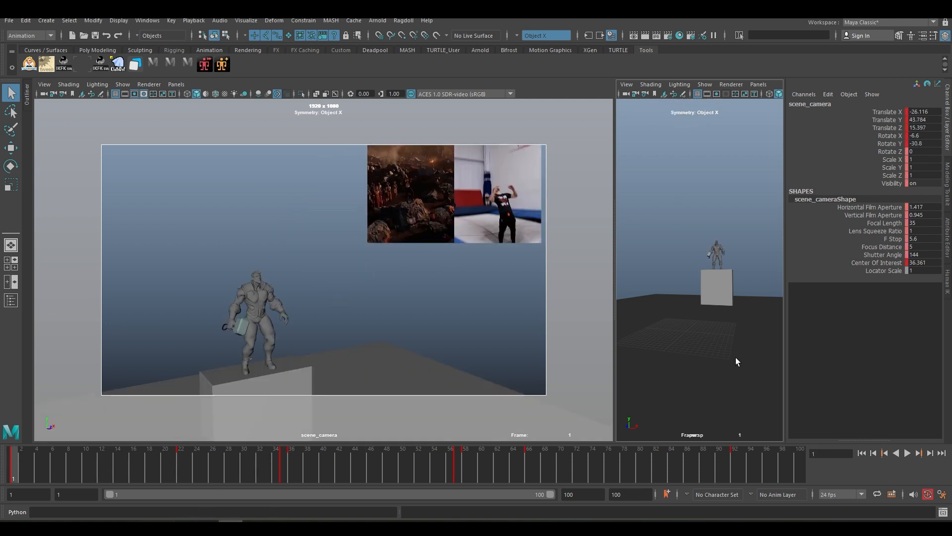
{"action": "key", "text": "ctrl+s"}
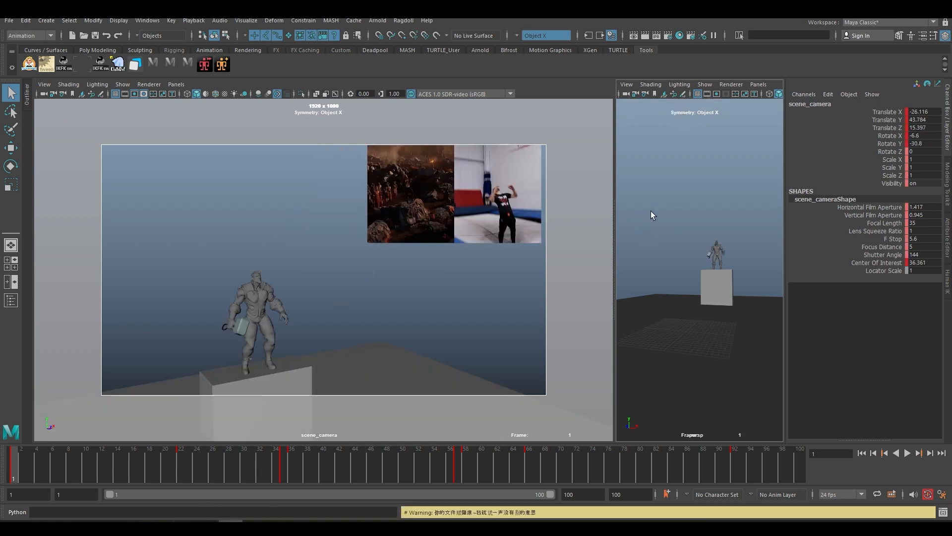
Select the cog control together with the scene camera and review the flip from frame 20 through frame 34.
{"action": "left_click", "coordinate": [713, 263]}
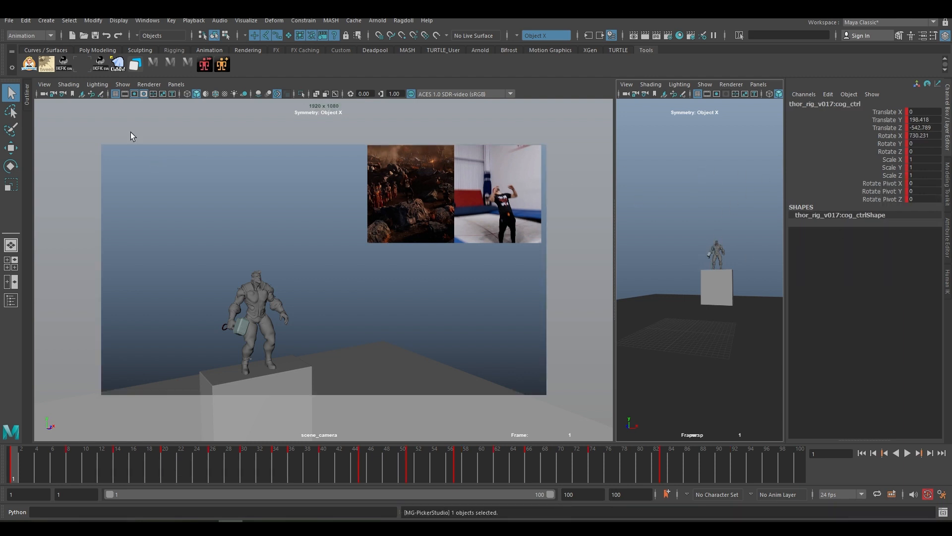
{"action": "left_click", "coordinate": [44, 94]}
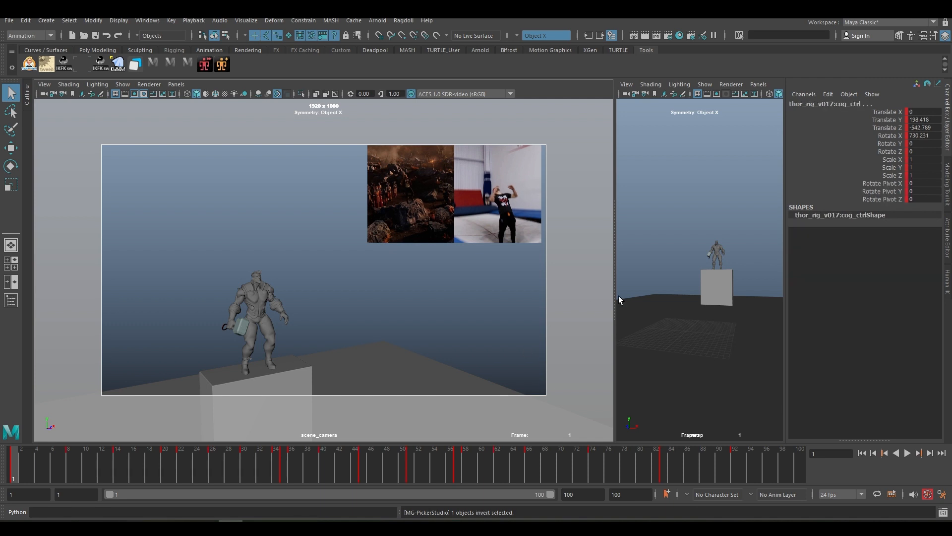
{"action": "key", "text": "alt+v"}
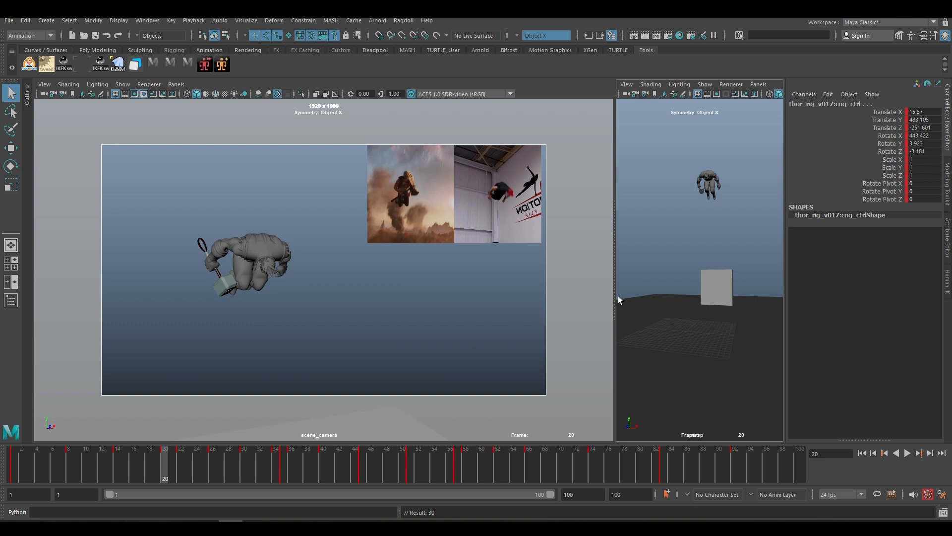
{"action": "key", "text": "period"}
{"action": "key", "text": "comma"}
{"action": "key", "text": "period"}
{"action": "key", "text": "period"}
{"action": "key", "text": "period"}
{"action": "key", "text": "period"}
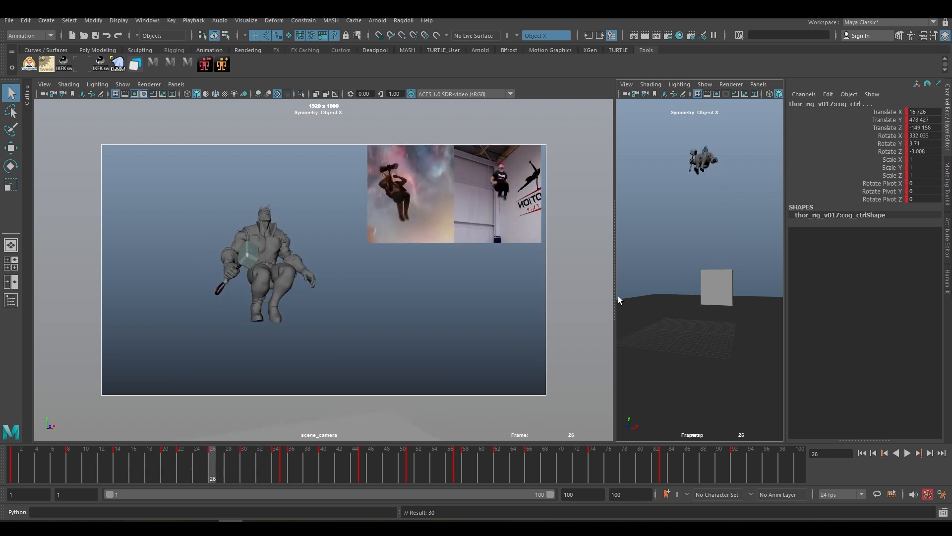
{"action": "key", "text": "period"}
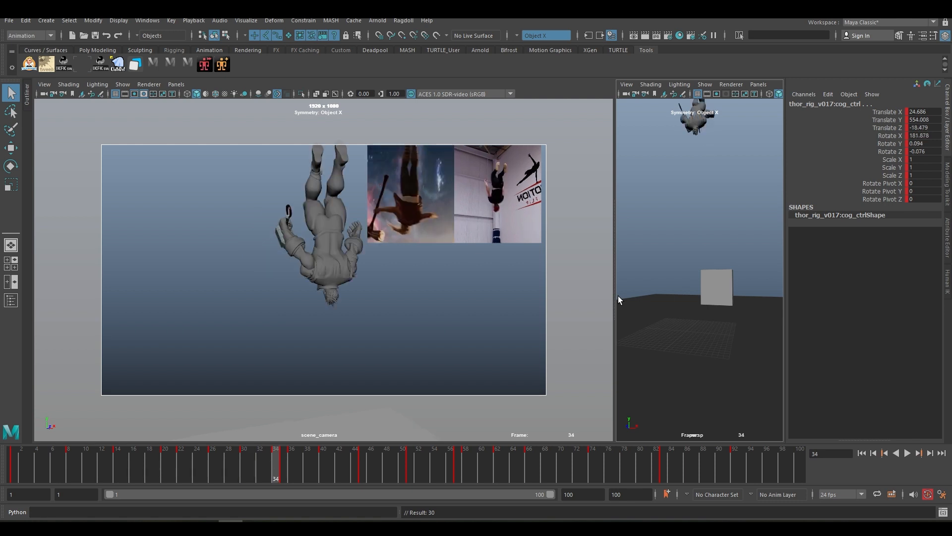
{"action": "key", "text": "alt+v"}
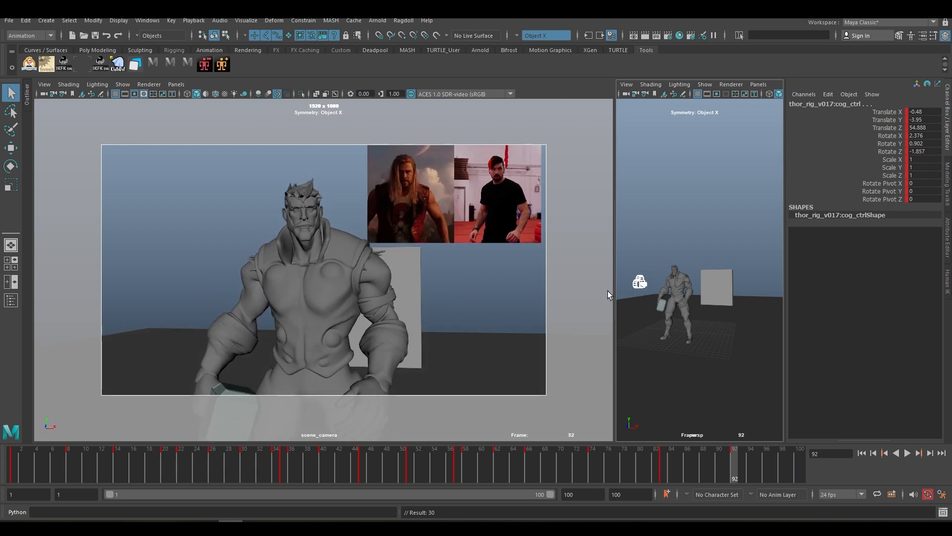
Try to delete the scene camera's key at frame 35.
{"action": "left_click", "coordinate": [640, 281]}
{"action": "left_click", "coordinate": [280, 464]}
{"action": "right_click", "coordinate": [282, 462]}
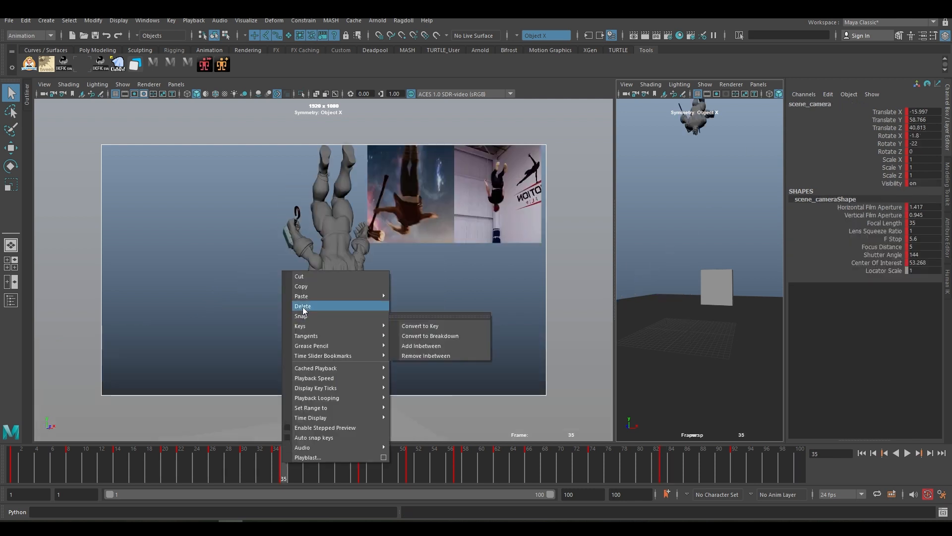
{"action": "left_click", "coordinate": [303, 306]}
{"action": "key", "text": "ctrl+z"}
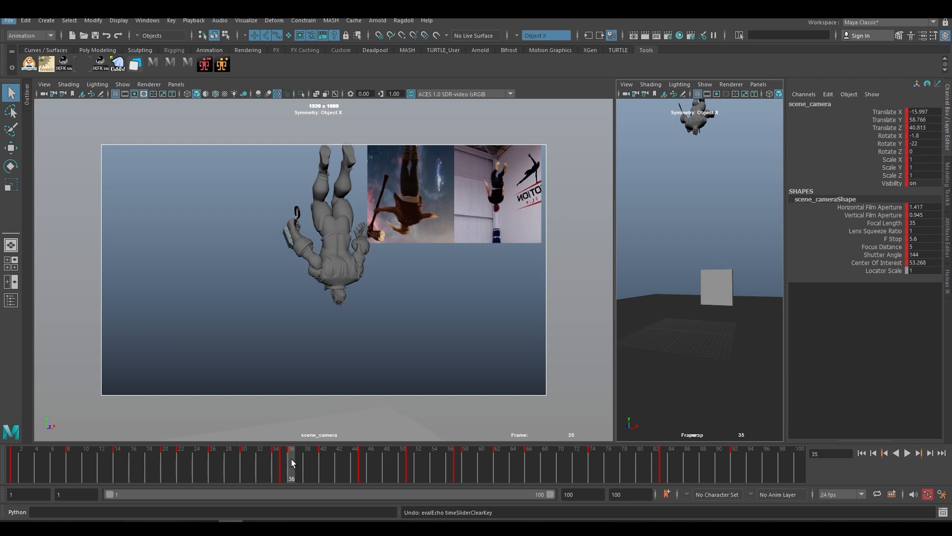
Delete the scene camera's key at frame 34 and check the neighbouring frames around the camera cut.
{"action": "right_click", "coordinate": [280, 459]}
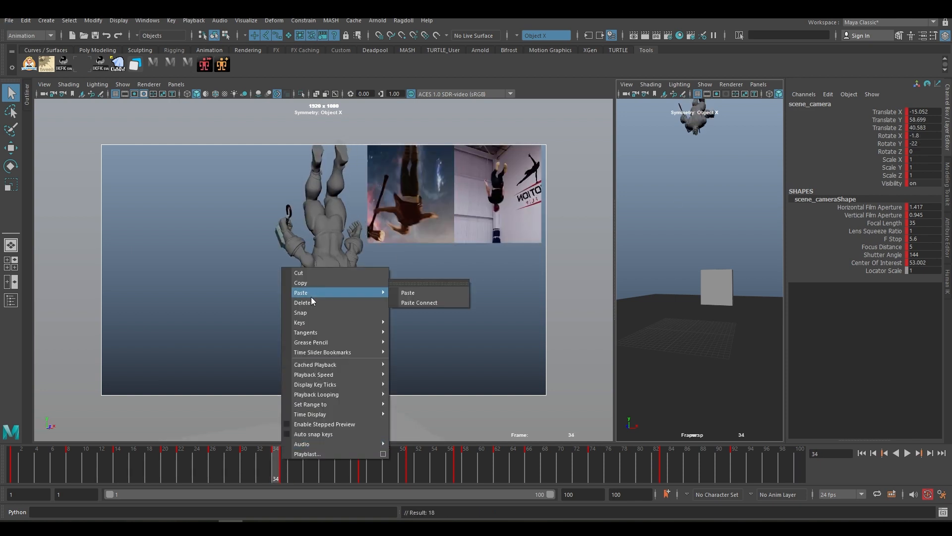
{"action": "left_click", "coordinate": [304, 304]}
{"action": "key", "text": "alt+comma"}
{"action": "key", "text": "alt+period"}
{"action": "key", "text": "alt+period"}
{"action": "key", "text": "alt+period"}
{"action": "key", "text": "alt+period"}
{"action": "key", "text": "alt+period"}
{"action": "key", "text": "alt+comma"}
{"action": "key", "text": "alt+comma"}
{"action": "key", "text": "alt+comma"}
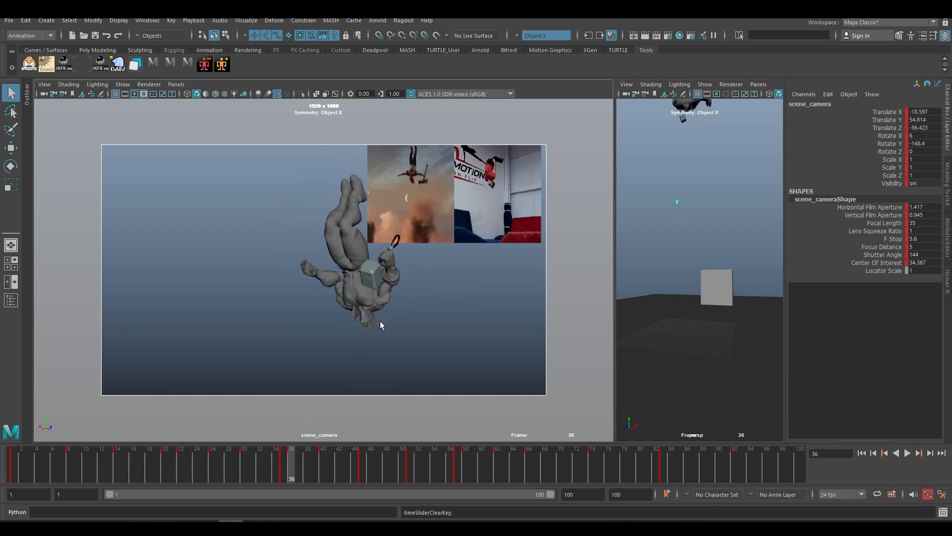
Compare the frames on both sides of the camera cut and set a key on the scene camera at frame 36.
{"action": "key", "text": "alt+period"}
{"action": "key", "text": "alt+period"}
{"action": "key", "text": "alt+comma"}
{"action": "key", "text": "alt+comma"}
{"action": "key", "text": "alt+comma"}
{"action": "key", "text": "alt+period"}
{"action": "key", "text": "s"}
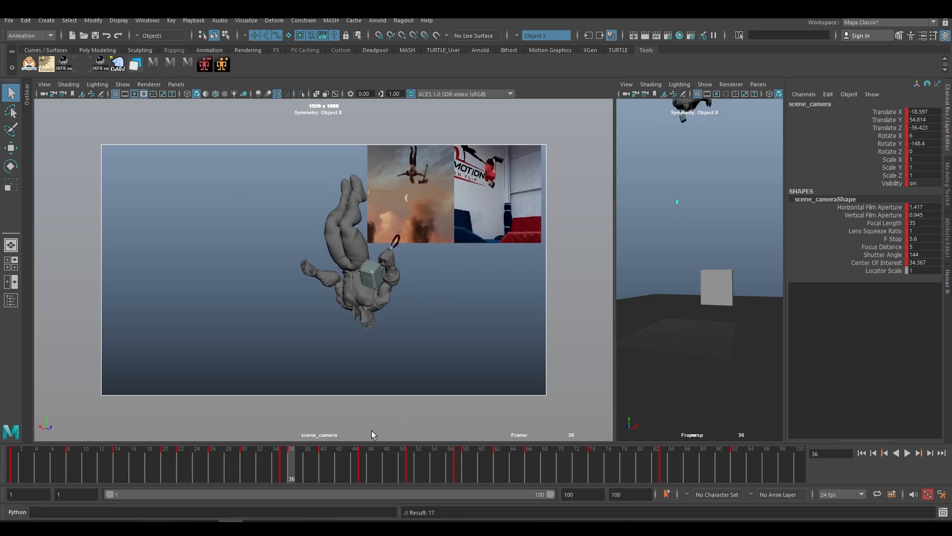
Open the playblast options at frame 1 and play the whole animation back with nothing selected.
{"action": "left_click", "coordinate": [460, 335]}
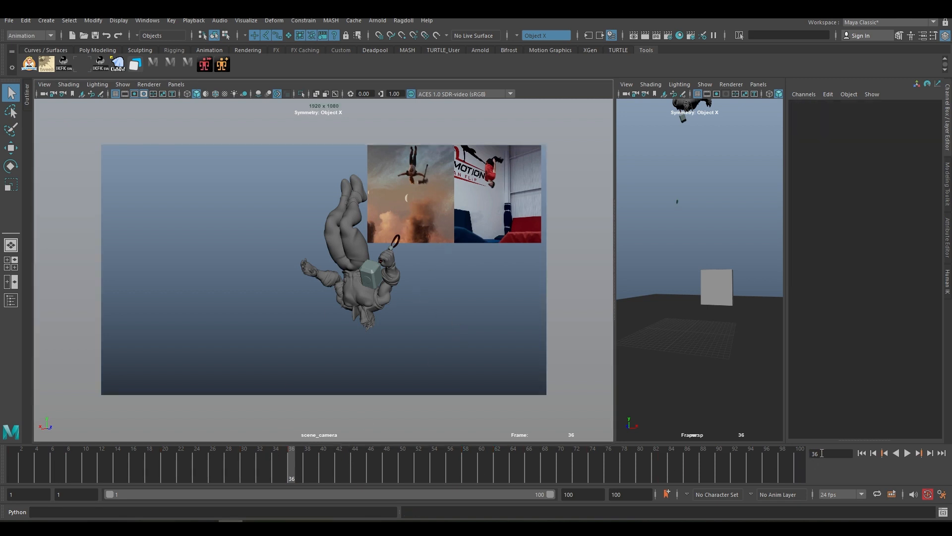
{"action": "left_click", "coordinate": [861, 452]}
{"action": "right_click", "coordinate": [319, 475]}
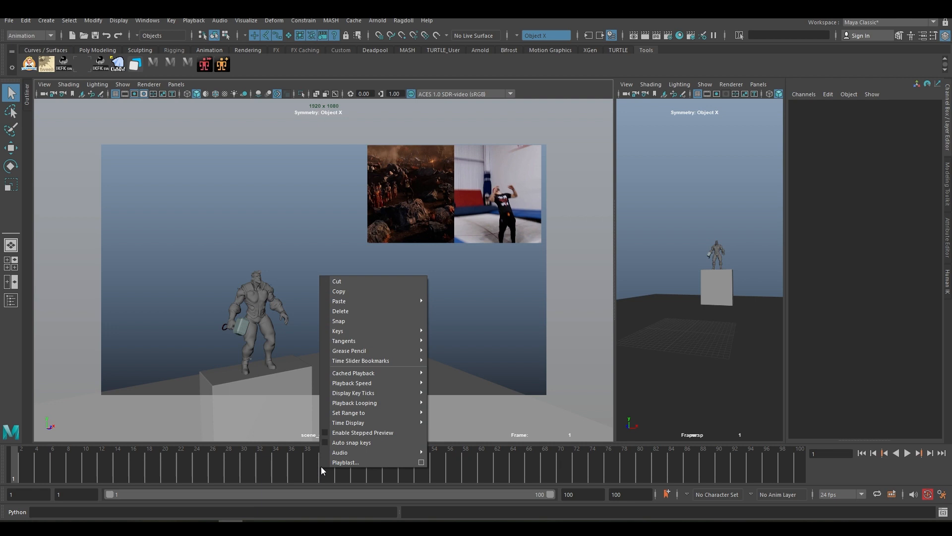
{"action": "left_click", "coordinate": [422, 462]}
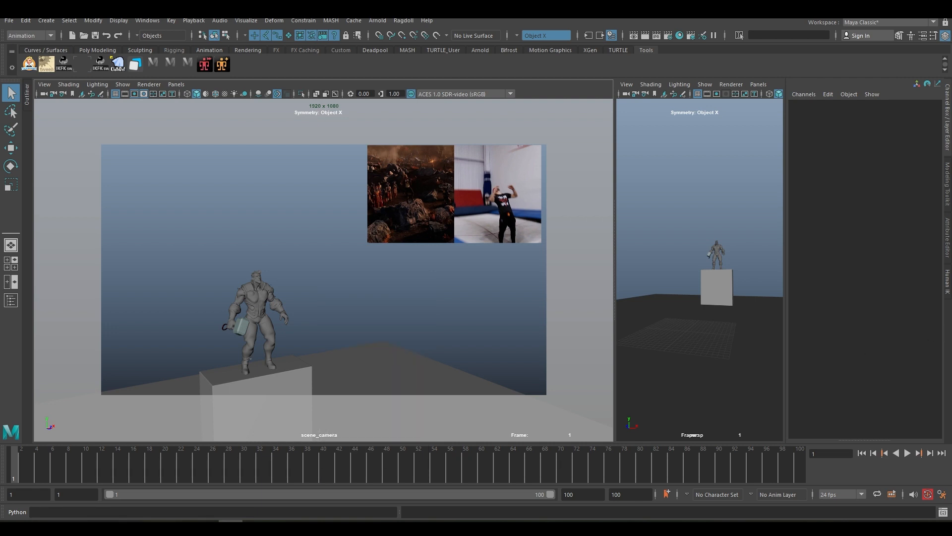
{"action": "left_click", "coordinate": [906, 454]}
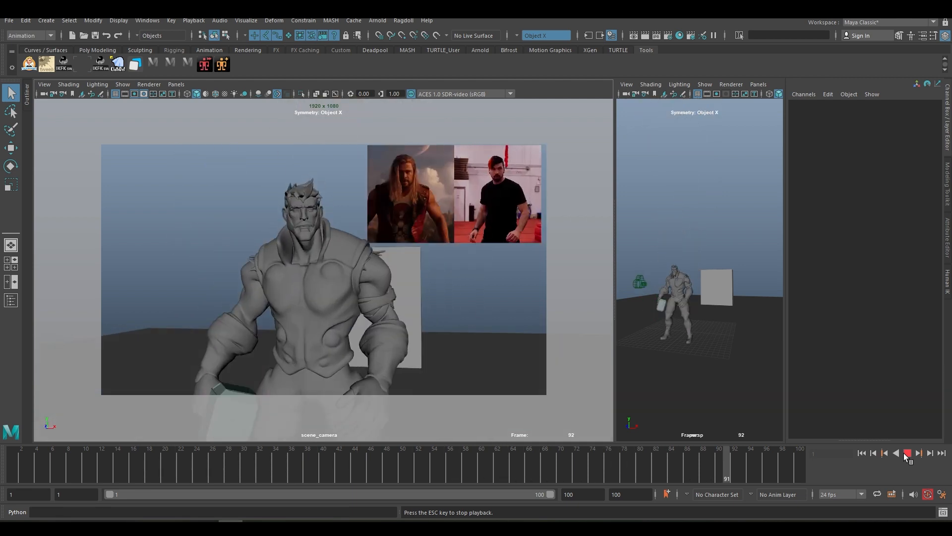
{"action": "left_click", "coordinate": [906, 454]}
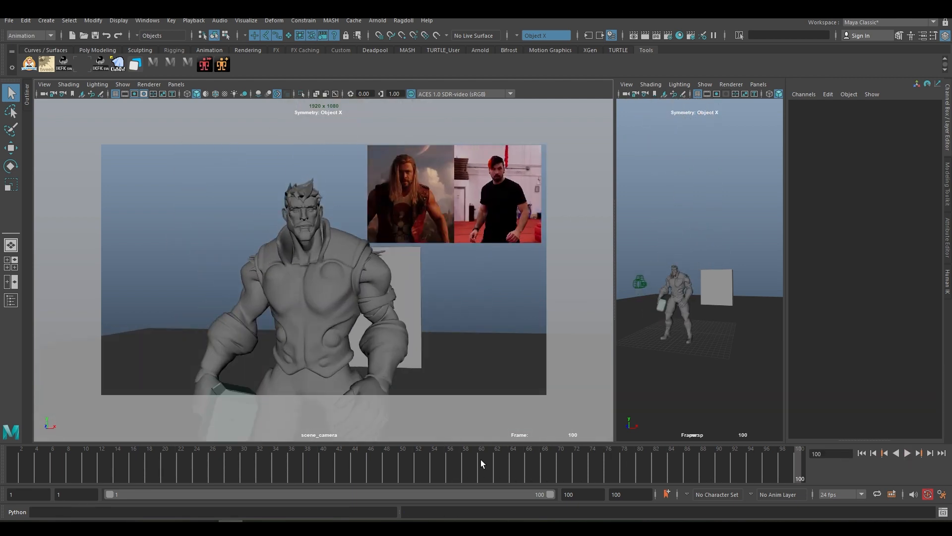
Examine the fall and landing frame by frame between frames 58 and 61 with the character's controls selected.
{"action": "mouse_move", "coordinate": [480, 459]}
{"action": "left_mouse_down"}
{"action": "mouse_move", "coordinate": [472, 445]}
{"action": "mouse_move", "coordinate": [481, 447]}
{"action": "left_mouse_up"}
{"action": "key", "text": "alt+comma"}
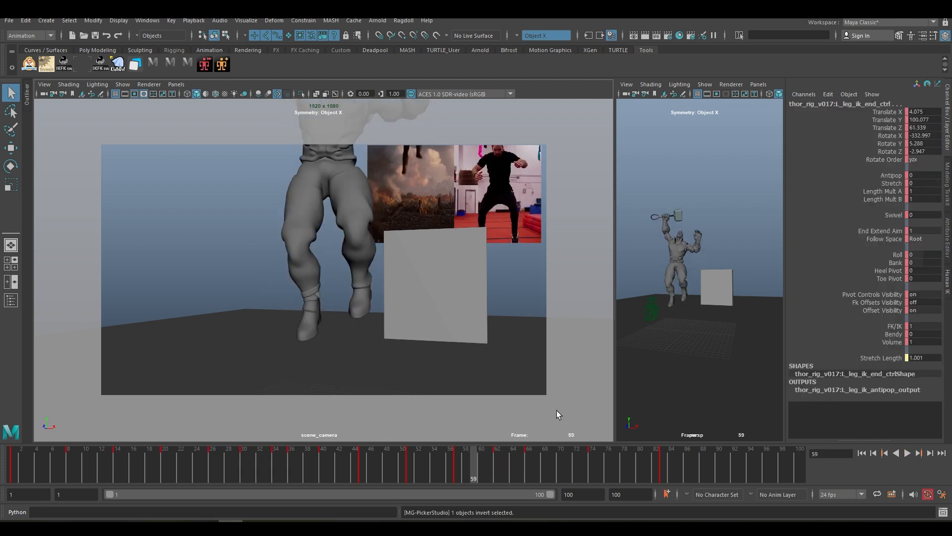
{"action": "key", "text": "alt+period"}
{"action": "key", "text": "alt+period"}
{"action": "key", "text": "alt+period"}
{"action": "key", "text": "alt+comma"}
{"action": "key", "text": "alt+comma"}
{"action": "key", "text": "alt+comma"}
{"action": "key", "text": "alt+comma"}
{"action": "key", "text": "alt+period"}
{"action": "key", "text": "alt+period"}
{"action": "key", "text": "alt+period"}
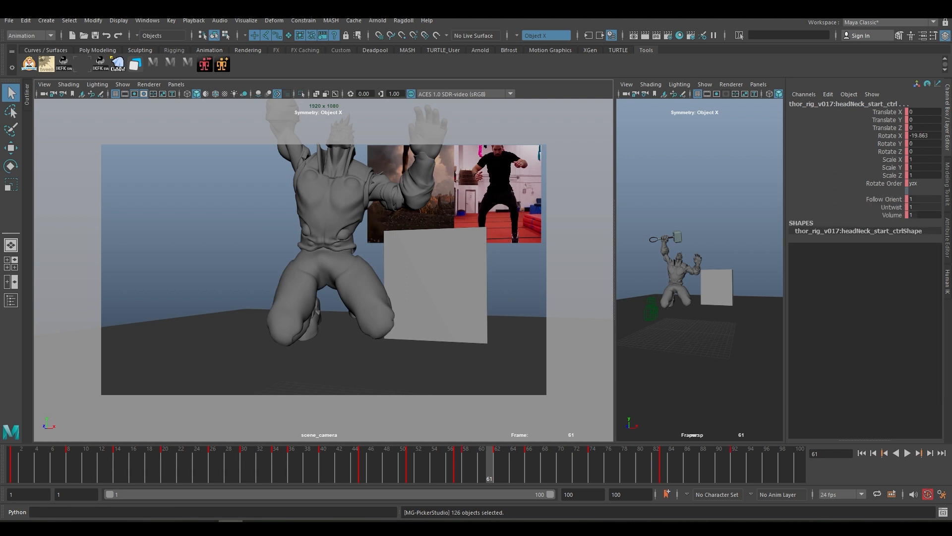
Set a key on all the character's controls around frame 58 and go to the landing pose at frame 62.
{"action": "key", "text": "comma"}
{"action": "key", "text": "comma"}
{"action": "key", "text": "s"}
{"action": "key", "text": "period"}
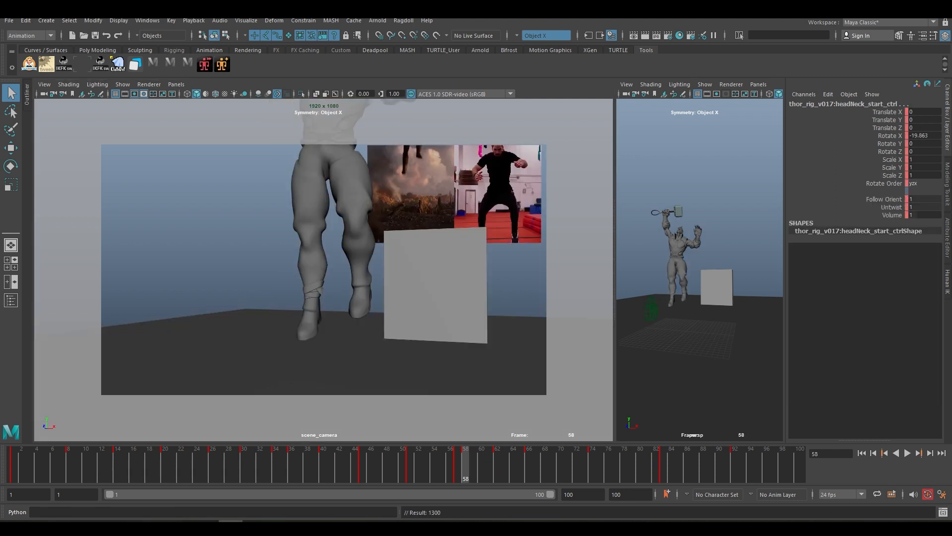
{"action": "key", "text": "period"}
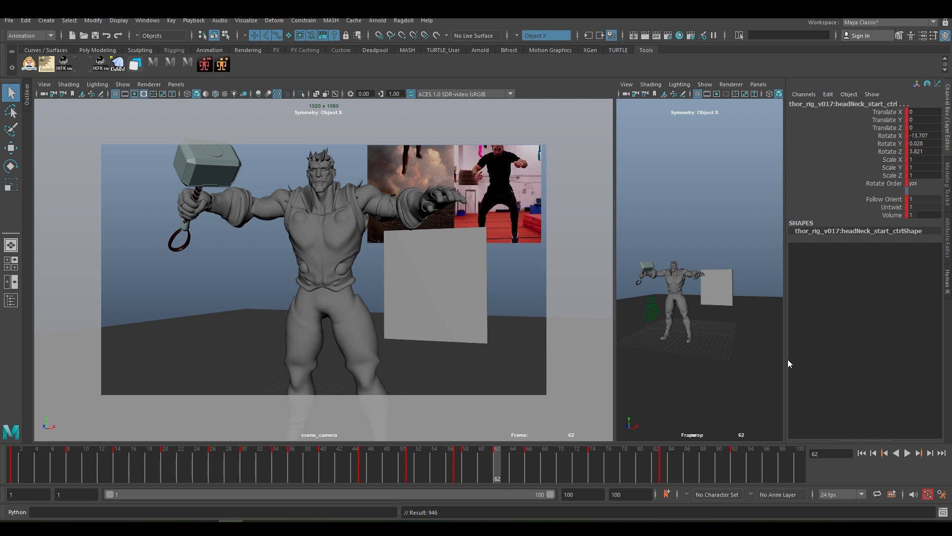
Review the landing and recovery poses from frame 62 through frame 74.
{"action": "key", "text": "comma"}
{"action": "key", "text": "alt+period"}
{"action": "key", "text": "alt+period"}
{"action": "key", "text": "alt+period"}
{"action": "key", "text": "alt+period"}
{"action": "key", "text": "alt+period"}
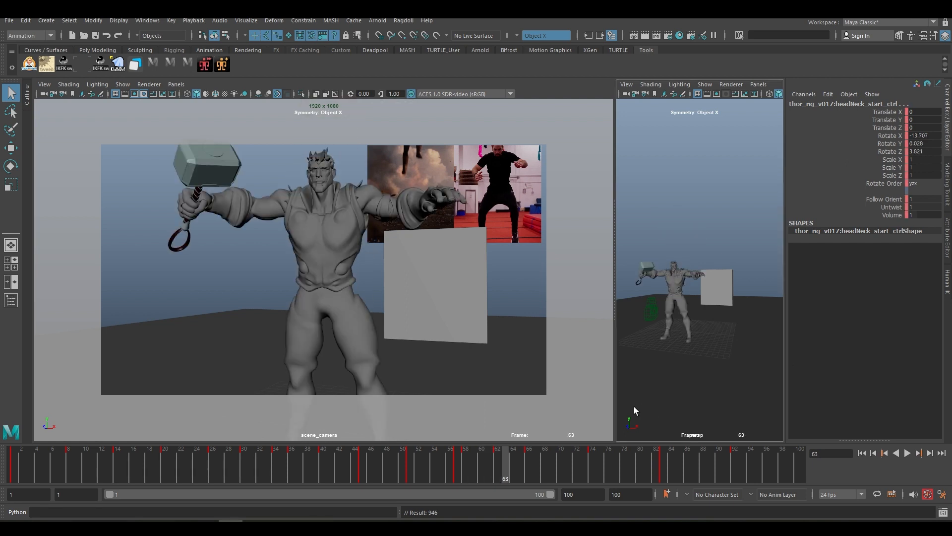
{"action": "key", "text": "period"}
{"action": "key", "text": "period"}
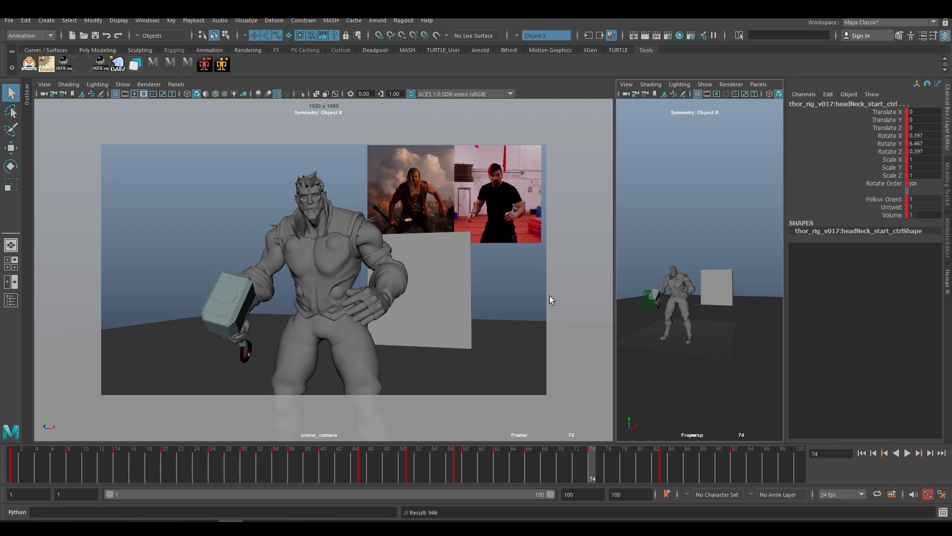
Open the playblast options and set the movie file to D:\Thor\blocking_001.
{"action": "right_click", "coordinate": [284, 452]}
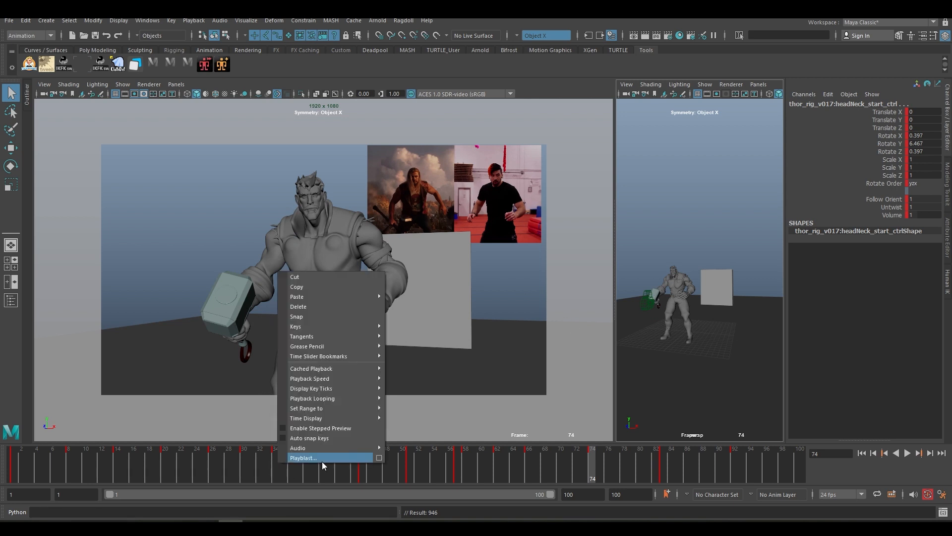
{"action": "left_click", "coordinate": [377, 461]}
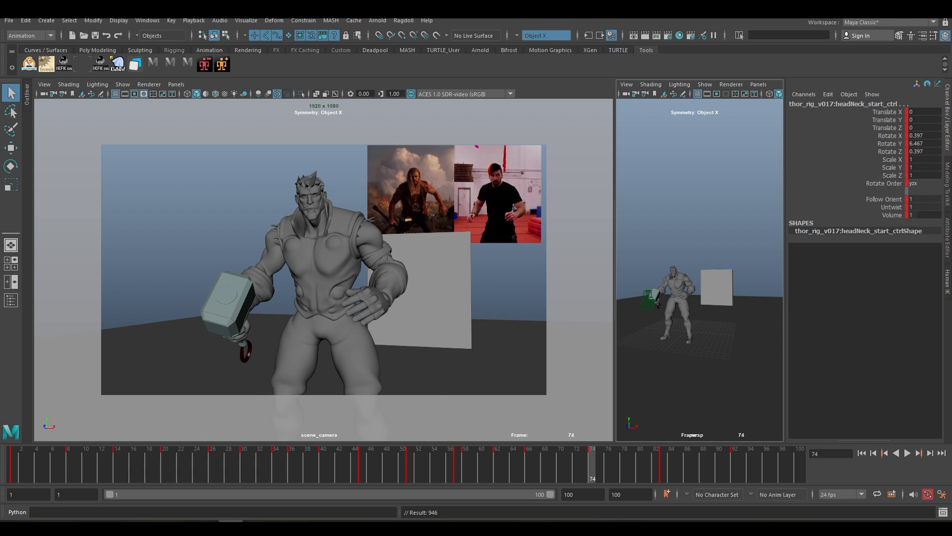
{"action": "left_click_drag", "start_coordinate": [636, 210], "coordinate": [406, 137]}
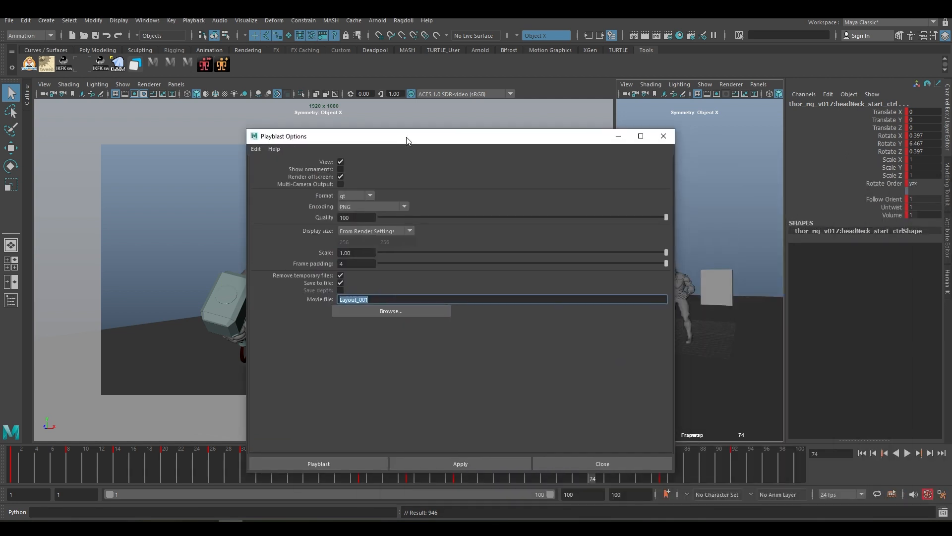
{"action": "type", "text": "blocking"}
{"action": "left_click", "coordinate": [403, 310]}
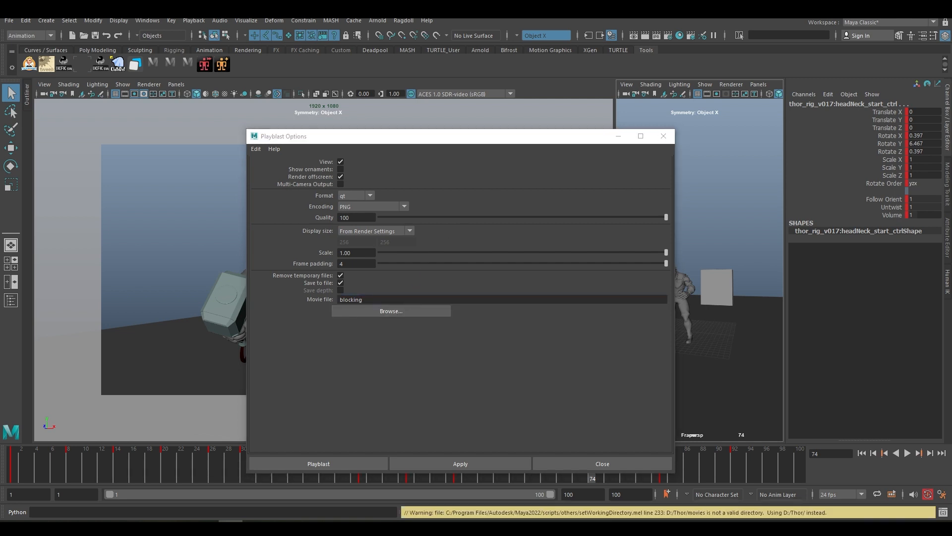
{"action": "left_click_drag", "start_coordinate": [386, 139], "coordinate": [525, 138]}
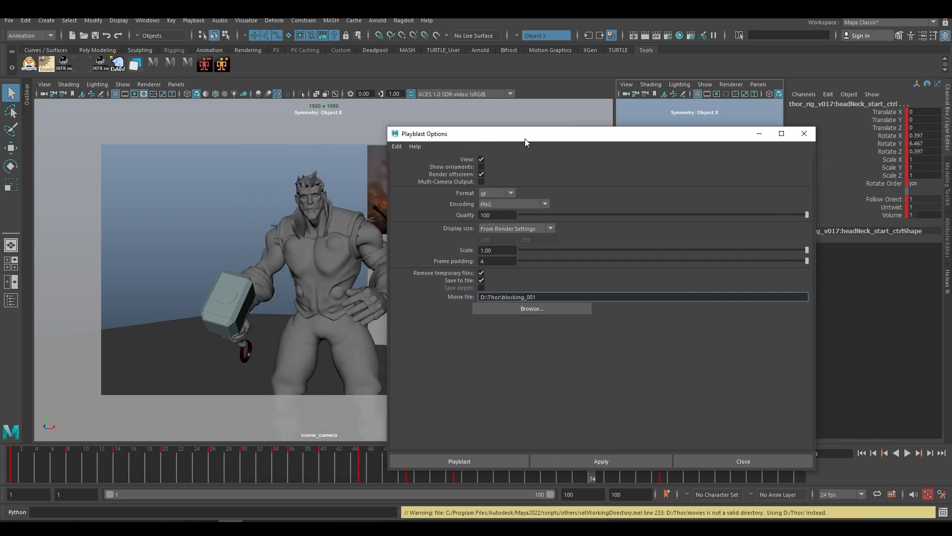
Set the playblast encoding to Photo - JPEG with the qt format.
{"action": "left_click", "coordinate": [496, 193]}
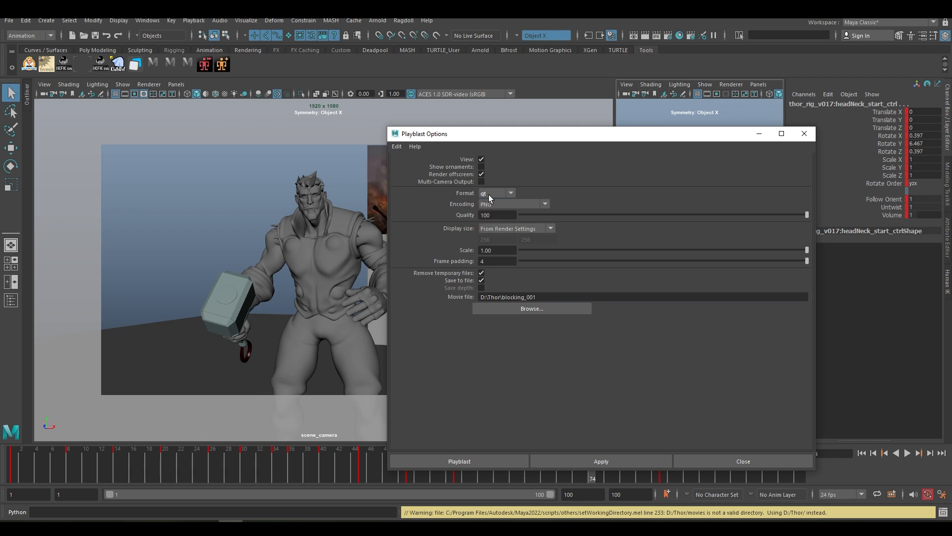
{"action": "left_click", "coordinate": [501, 207]}
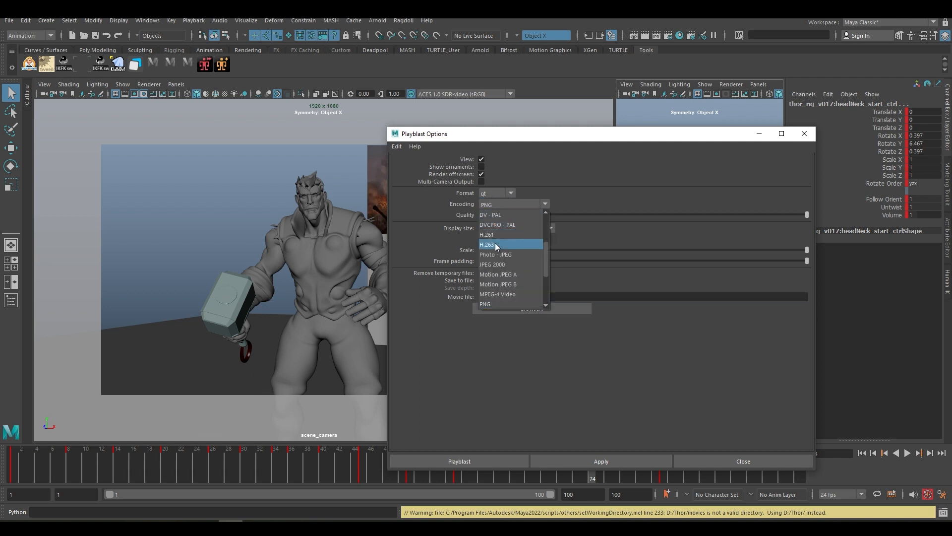
{"action": "left_click", "coordinate": [494, 255]}
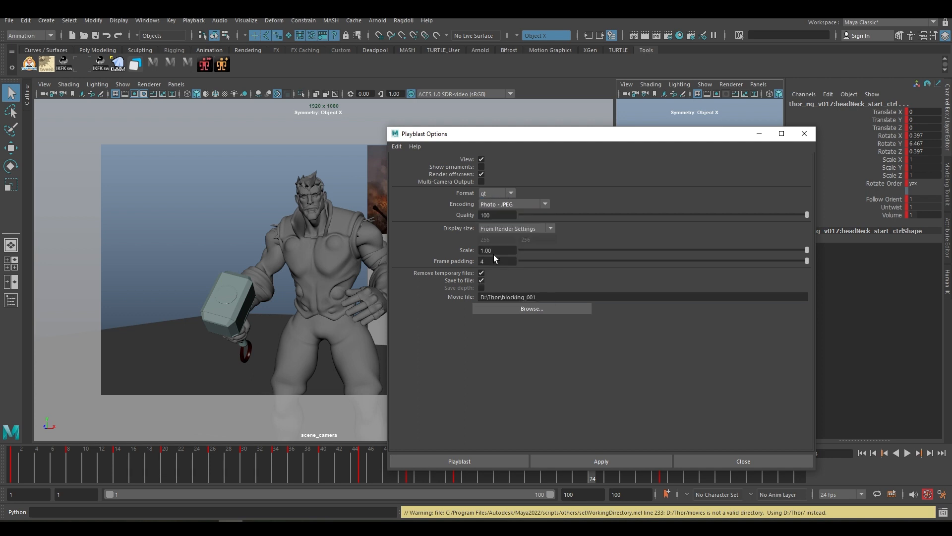
{"action": "left_click_drag", "start_coordinate": [532, 141], "coordinate": [513, 117]}
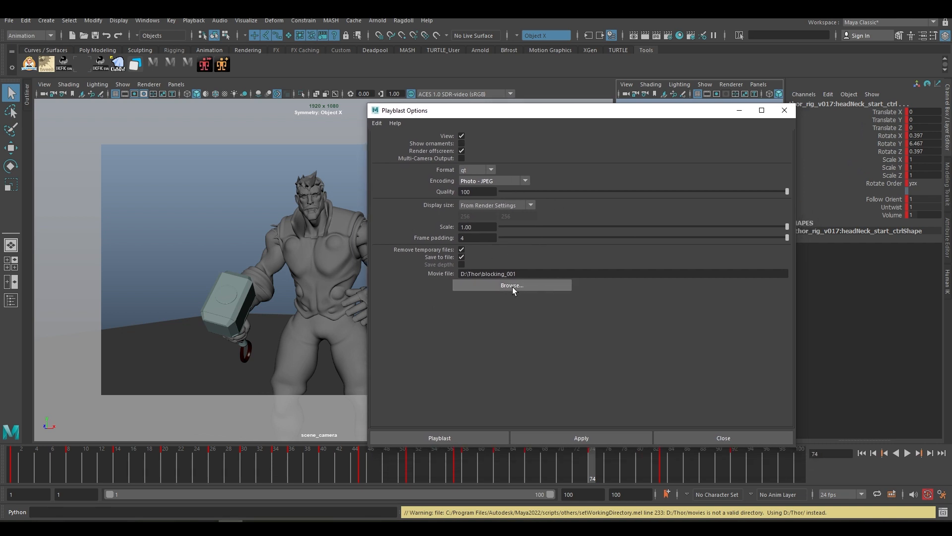
{"action": "left_click_drag", "start_coordinate": [515, 113], "coordinate": [510, 100]}
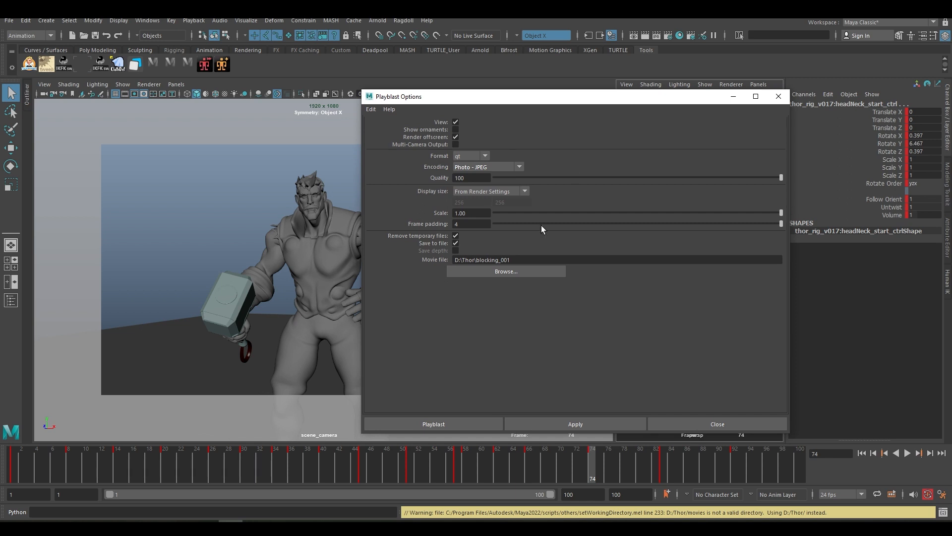
{"action": "left_click_drag", "start_coordinate": [502, 102], "coordinate": [480, 101]}
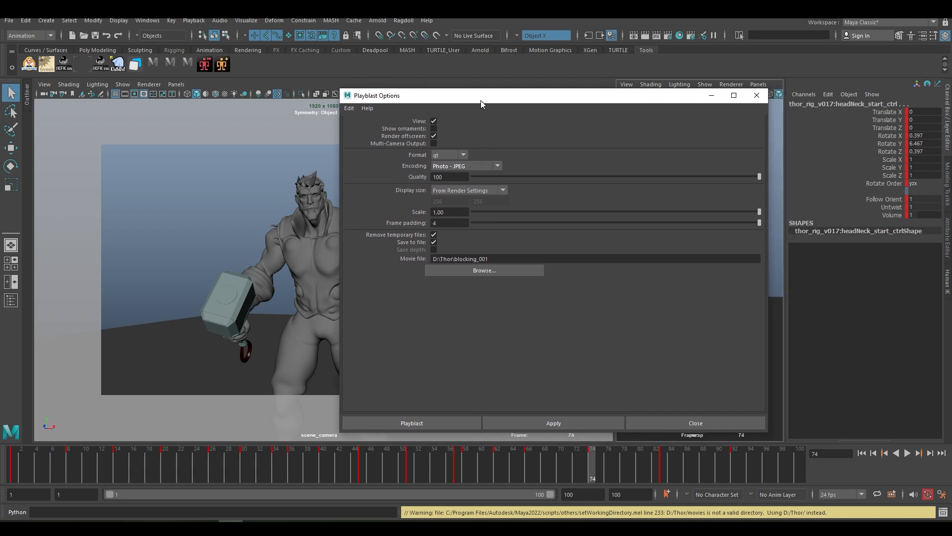
Create the playblast at render settings size, briefly play the blocking_001 movie and close it.
{"action": "left_click", "coordinate": [429, 423]}
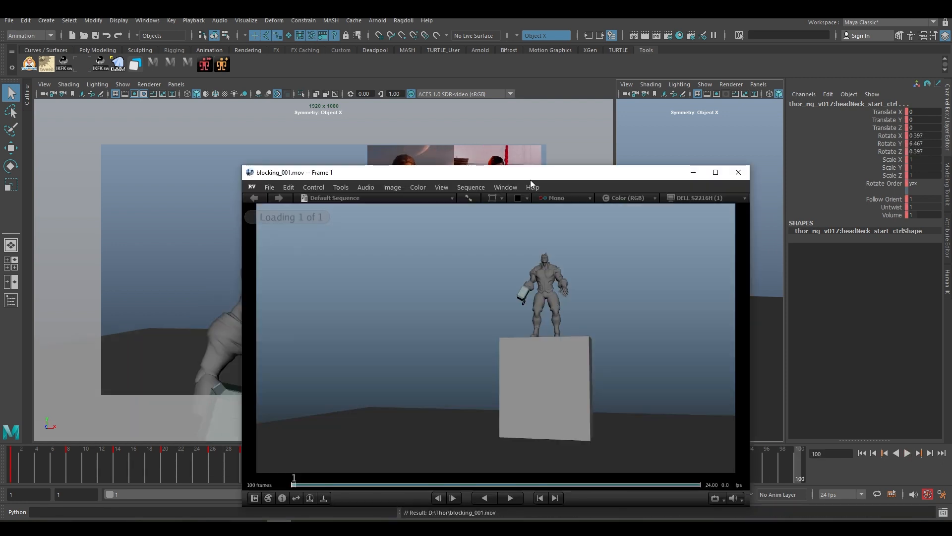
{"action": "left_click_drag", "start_coordinate": [530, 180], "coordinate": [402, 125]}
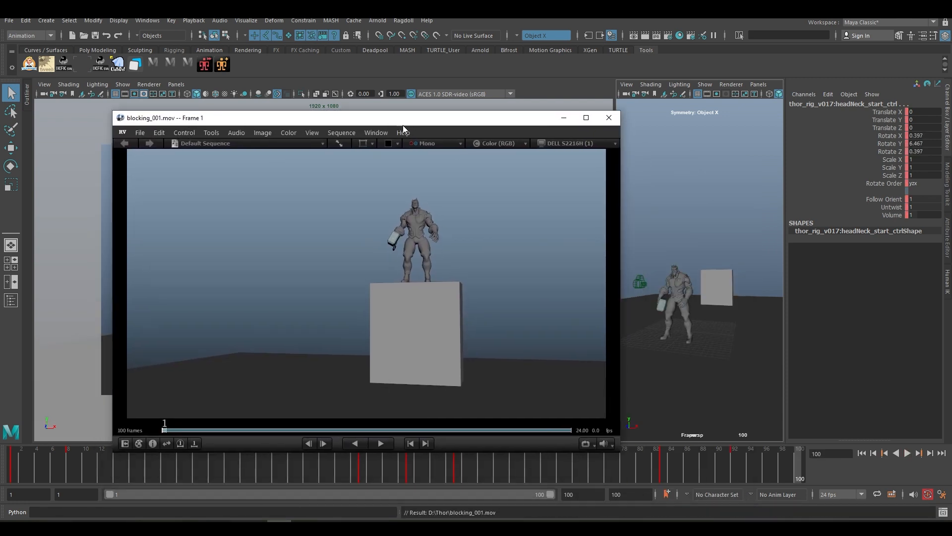
{"action": "key", "text": "space"}
{"action": "key", "text": "space"}
{"action": "left_click", "coordinate": [609, 118]}
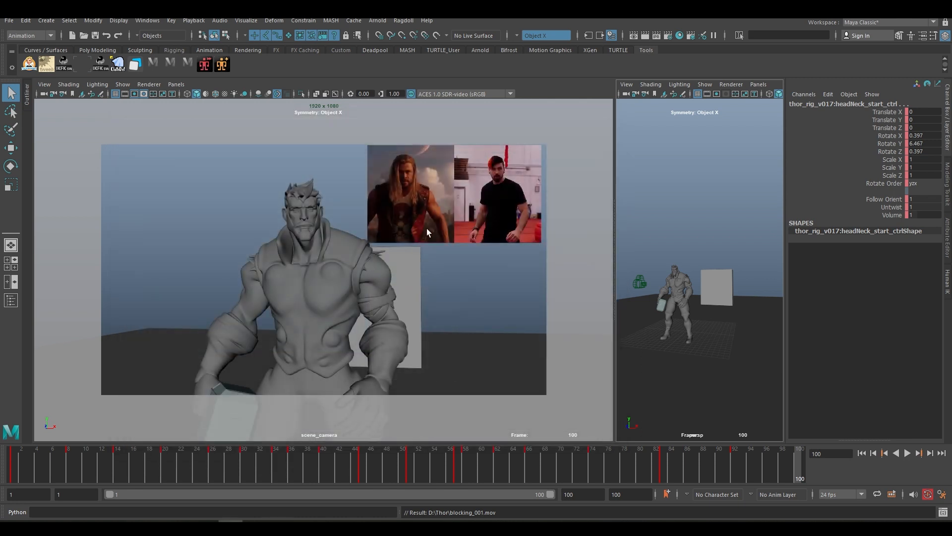
Reopen the playblast options and review the display size choices, keeping From Render Settings.
{"action": "right_click", "coordinate": [221, 465]}
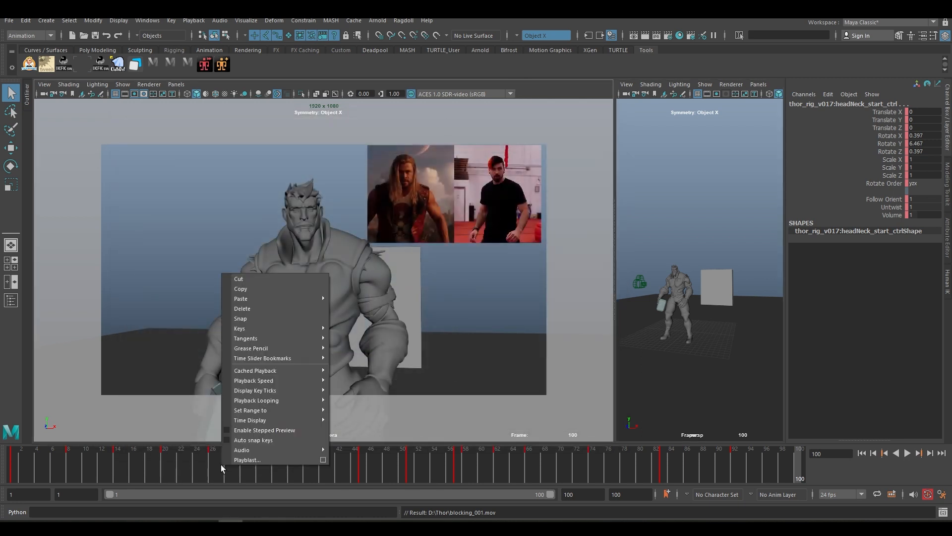
{"action": "left_click", "coordinate": [322, 460]}
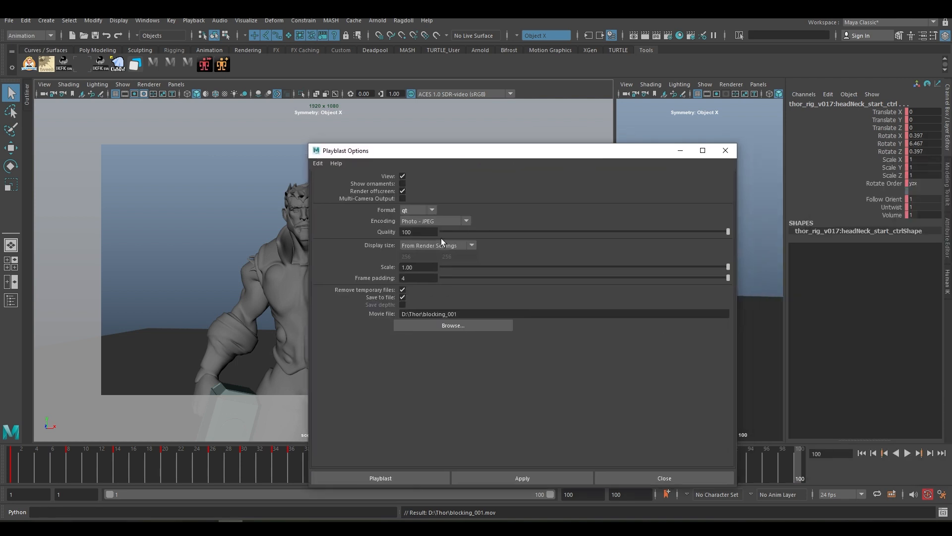
{"action": "left_click", "coordinate": [442, 245]}
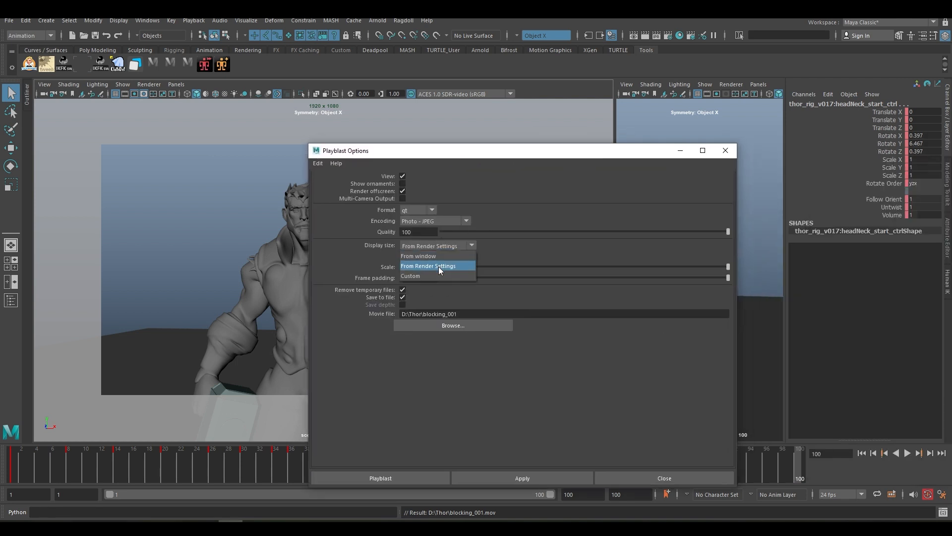
{"action": "left_click", "coordinate": [439, 266]}
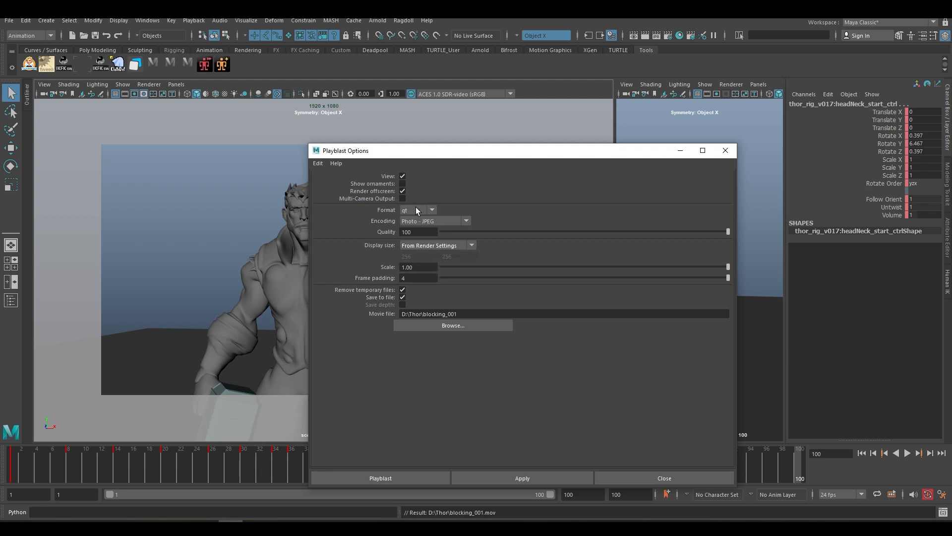
Check the image size preset and renderable camera in the render settings, and close them.
{"action": "left_click", "coordinate": [668, 36]}
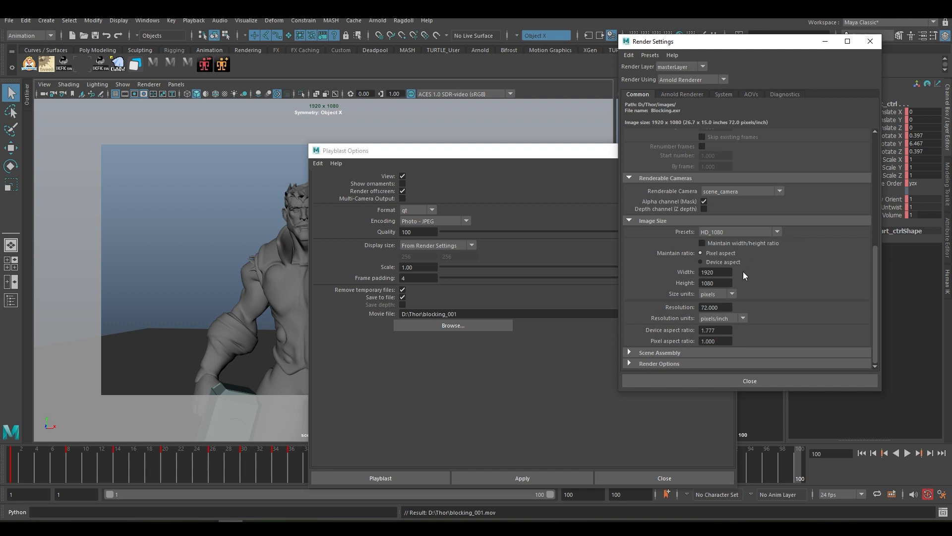
{"action": "left_click", "coordinate": [725, 229]}
{"action": "left_click", "coordinate": [725, 230]}
{"action": "left_click", "coordinate": [727, 193]}
{"action": "left_click", "coordinate": [727, 192]}
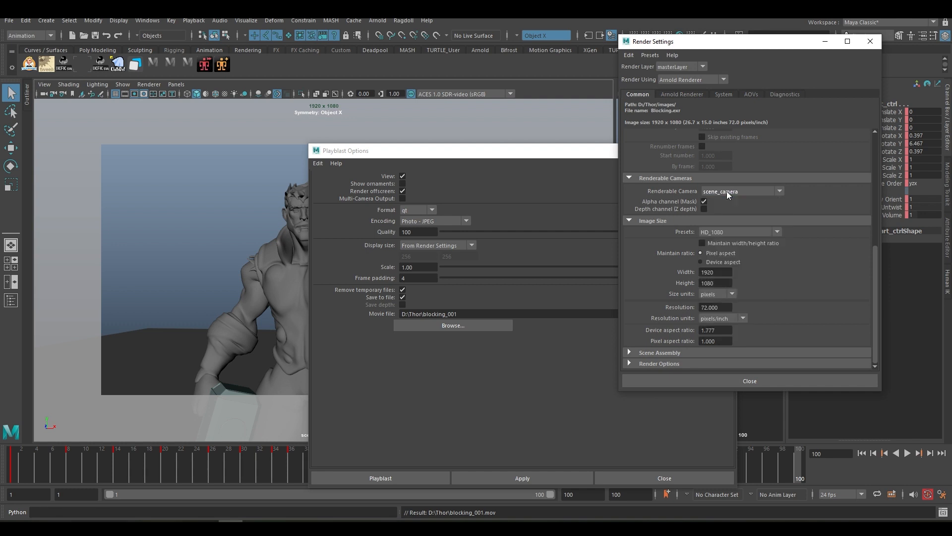
{"action": "left_click", "coordinate": [677, 380]}
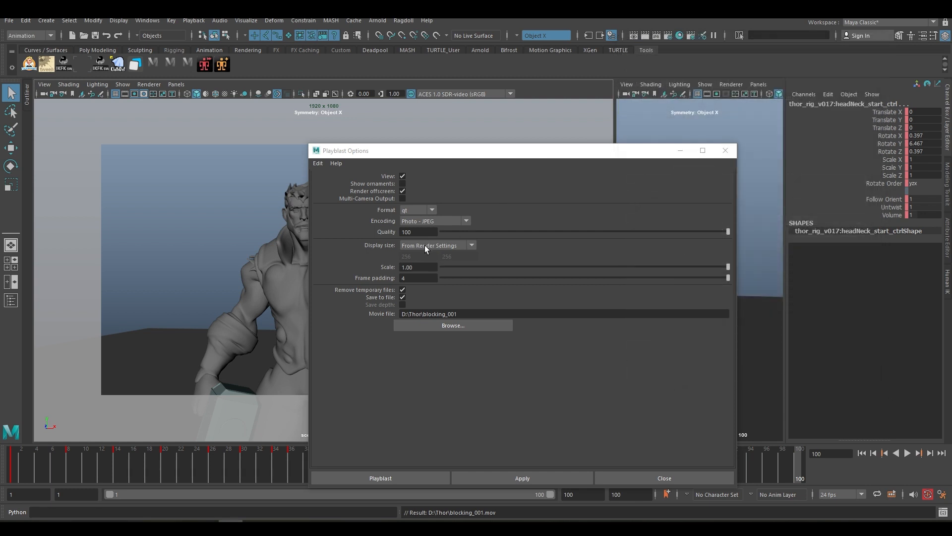
Set the playblast display size to From window and playblast the scene camera view, overwriting blocking_001.mov.
{"action": "left_click", "coordinate": [424, 245]}
{"action": "left_click", "coordinate": [424, 256]}
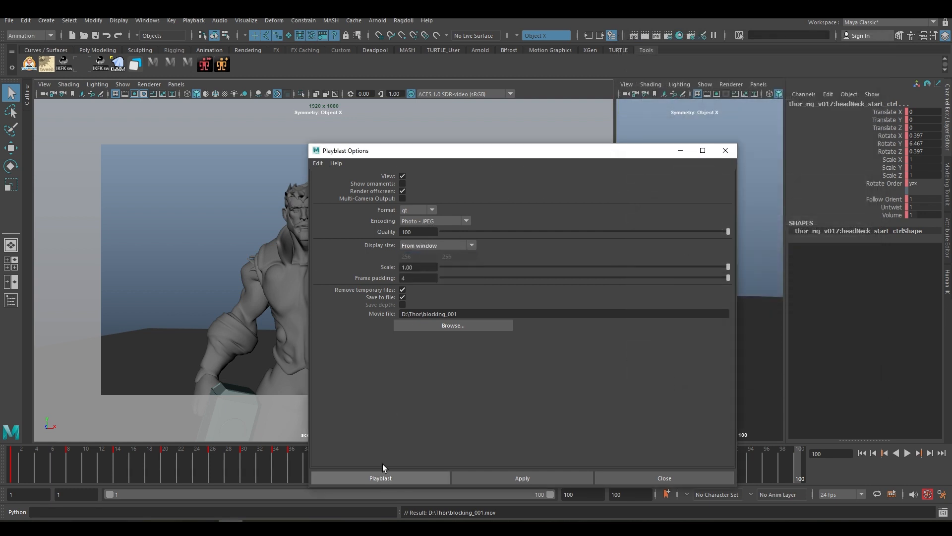
{"action": "left_click", "coordinate": [572, 88]}
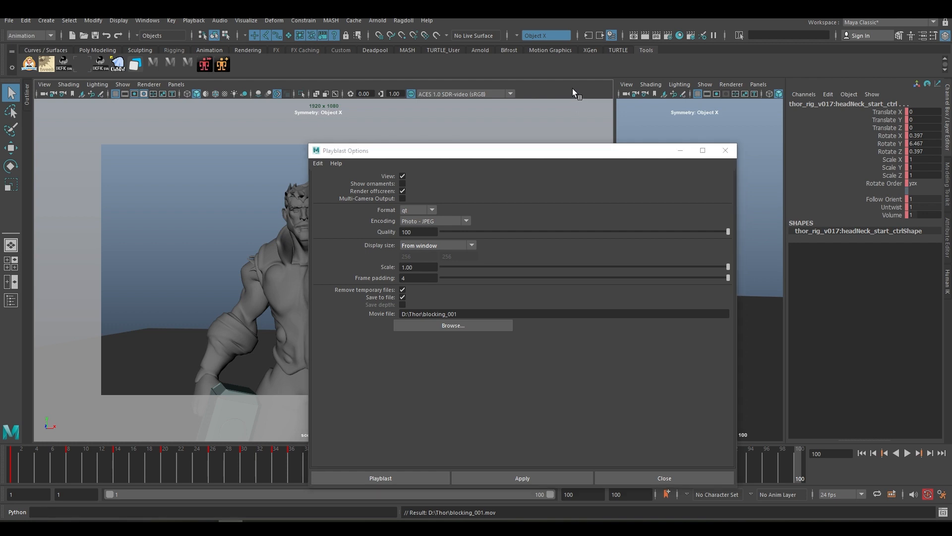
{"action": "left_click", "coordinate": [374, 477]}
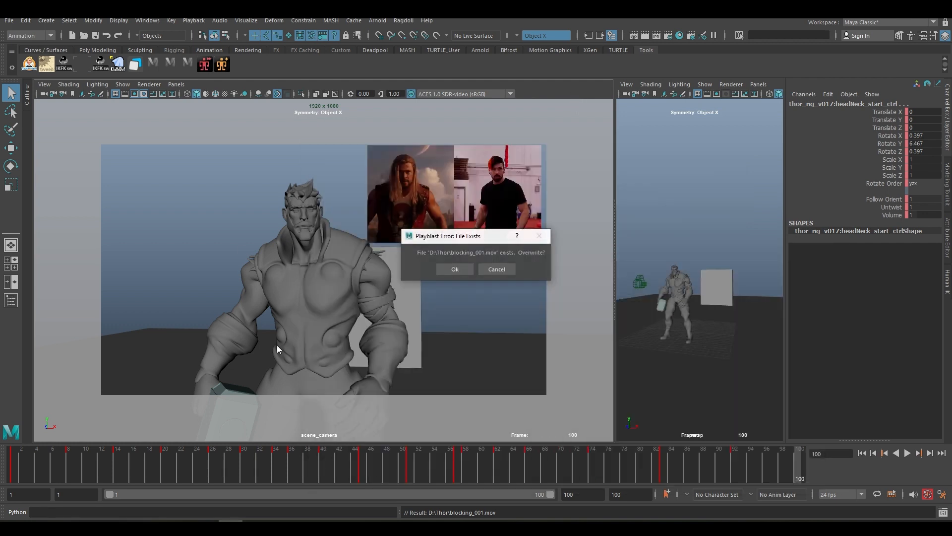
{"action": "left_click", "coordinate": [452, 269]}
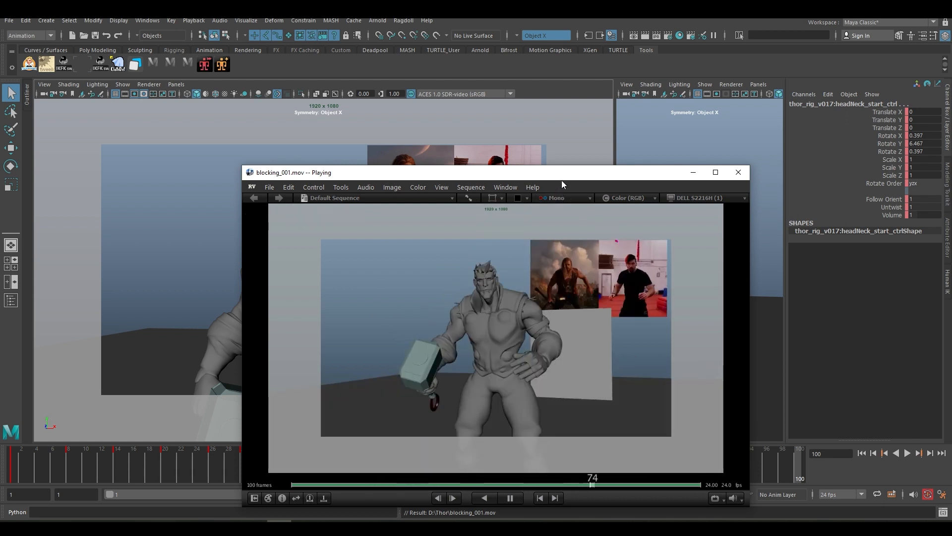
Play through the blocking_001 movie to compare the animation with the video references, and close it.
{"action": "left_click_drag", "start_coordinate": [563, 177], "coordinate": [409, 87]}
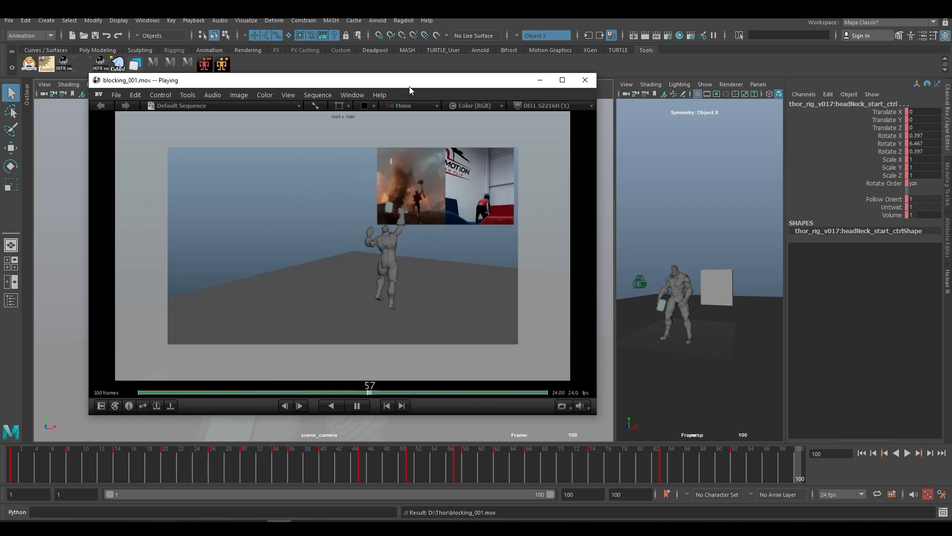
{"action": "key", "text": "space"}
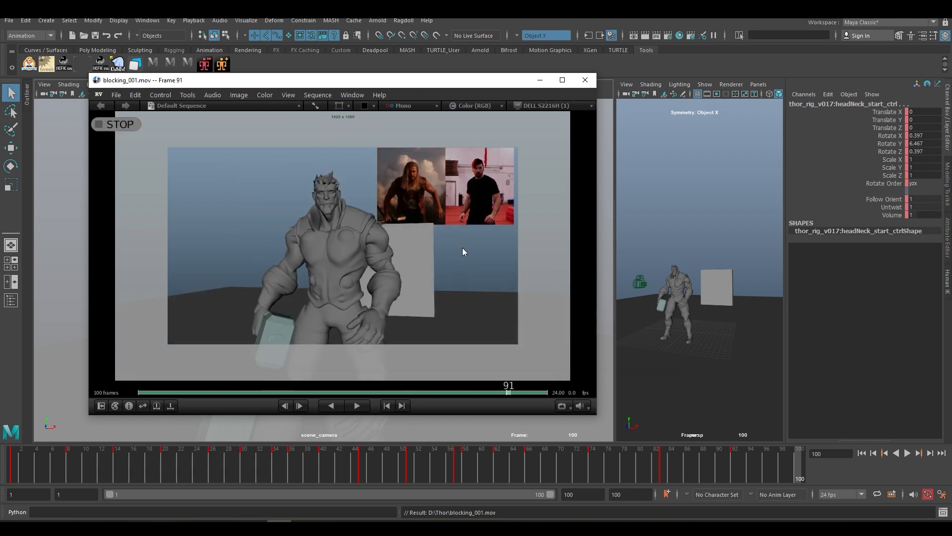
{"action": "key", "text": "space"}
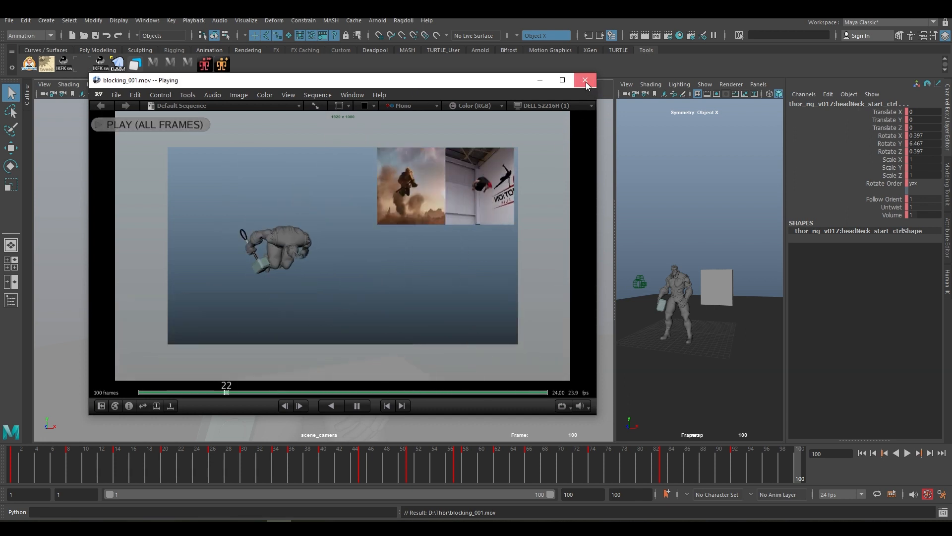
{"action": "left_click", "coordinate": [356, 405]}
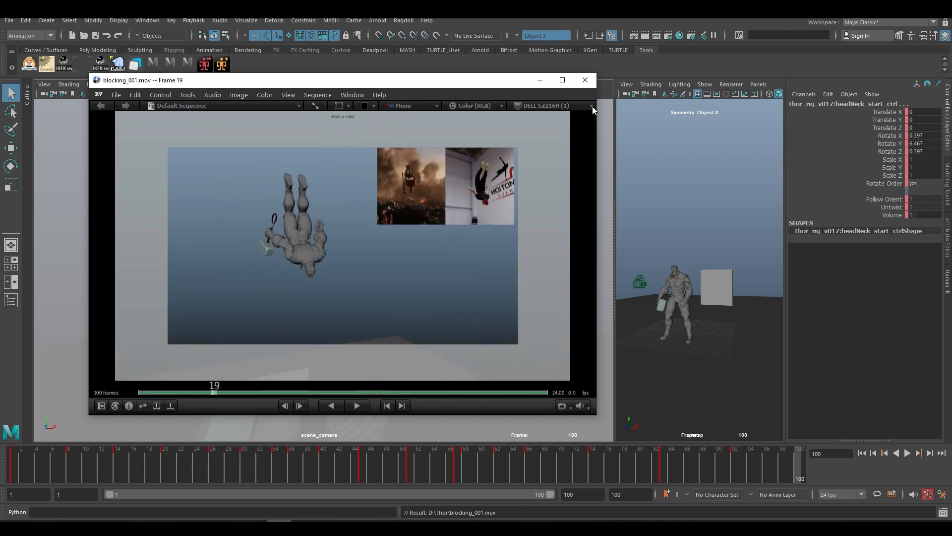
{"action": "left_click", "coordinate": [586, 80]}
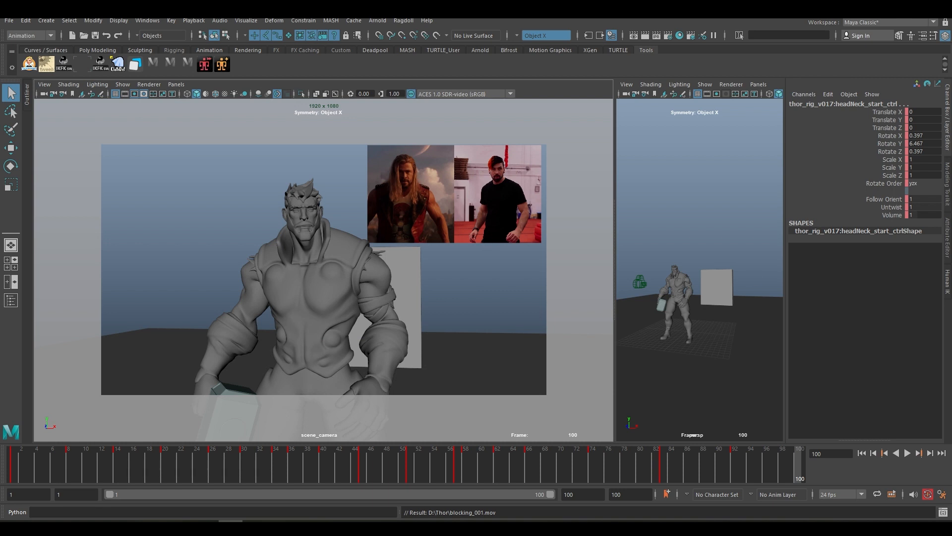
Select the reference image plane and isolate its Frame Extension curve in the Graph Editor.
{"action": "left_click", "coordinate": [452, 183]}
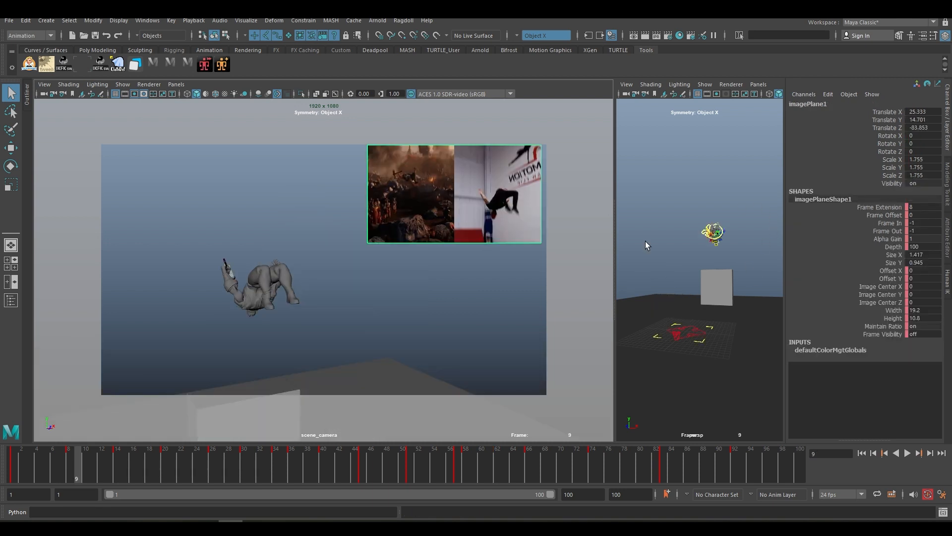
{"action": "left_click", "coordinate": [869, 208]}
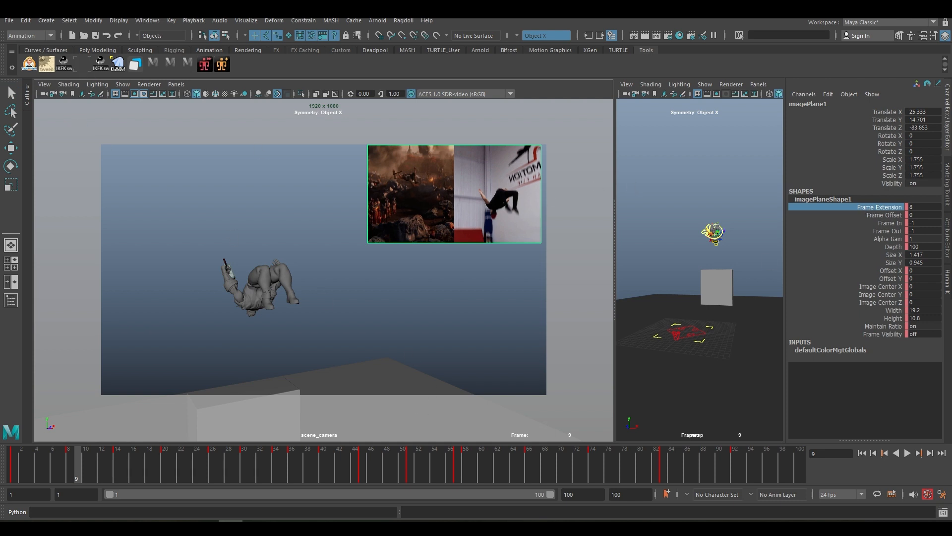
{"action": "left_click_drag", "start_coordinate": [951, 152], "coordinate": [277, 180]}
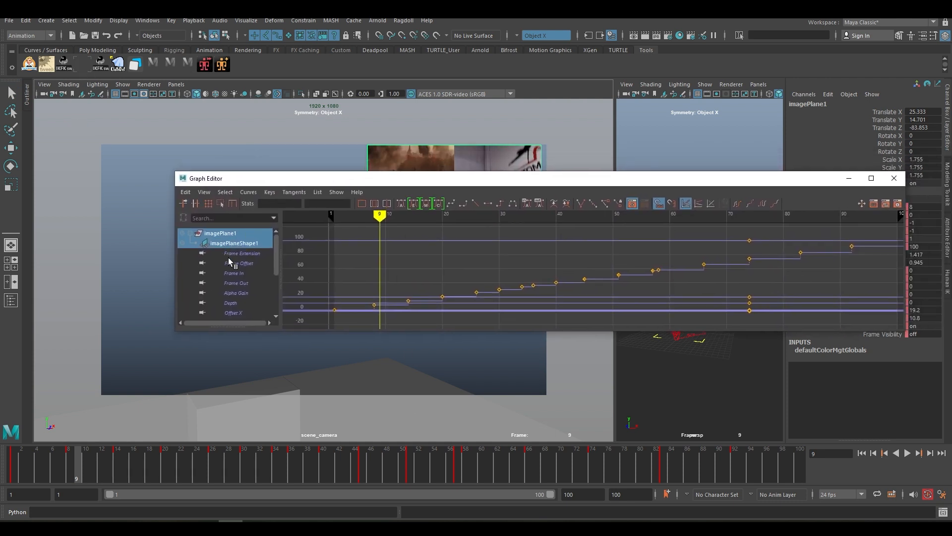
{"action": "left_click", "coordinate": [240, 253]}
{"action": "left_click_drag", "start_coordinate": [422, 182], "coordinate": [301, 173]}
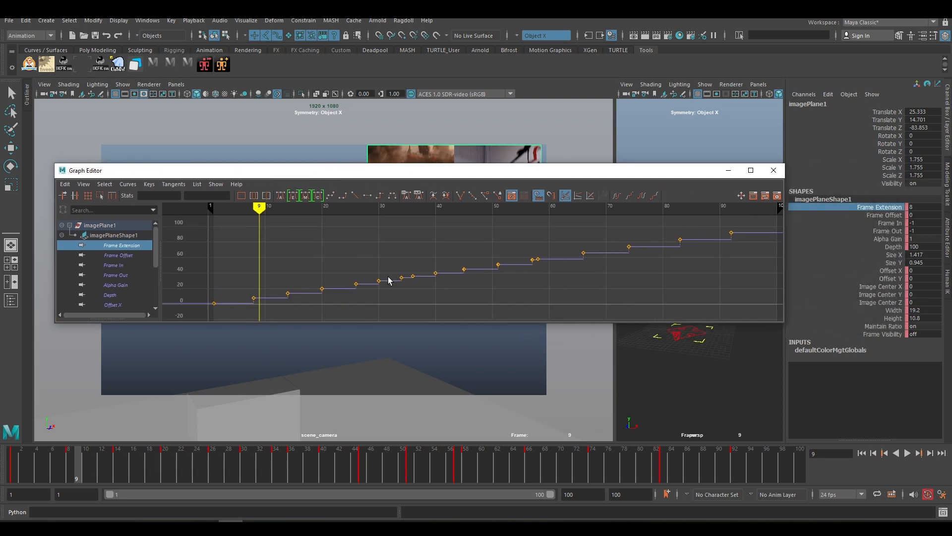
Replace the stepped tangents on all Frame Extension keys with smooth interpolation and put the Graph Editor away.
{"action": "left_click", "coordinate": [392, 296]}
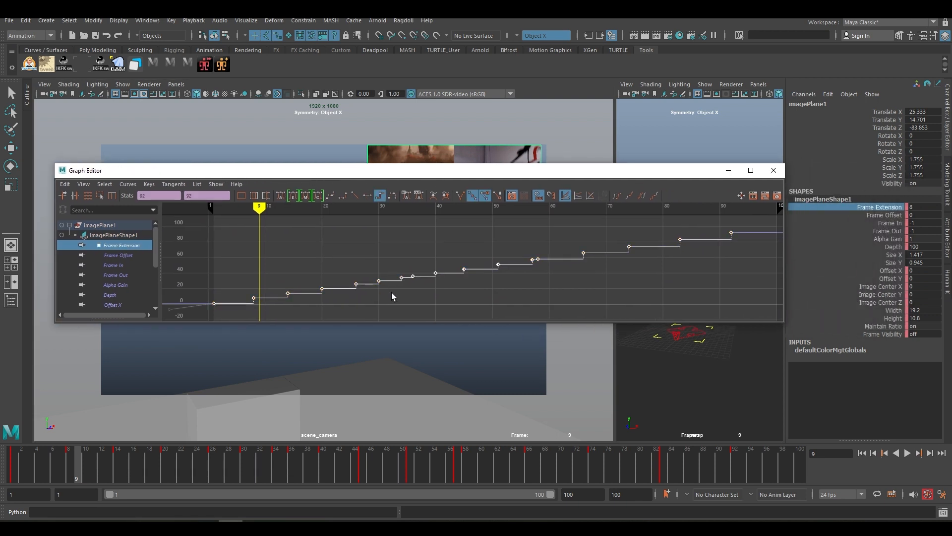
{"action": "left_click", "coordinate": [332, 198]}
{"action": "left_click", "coordinate": [728, 170]}
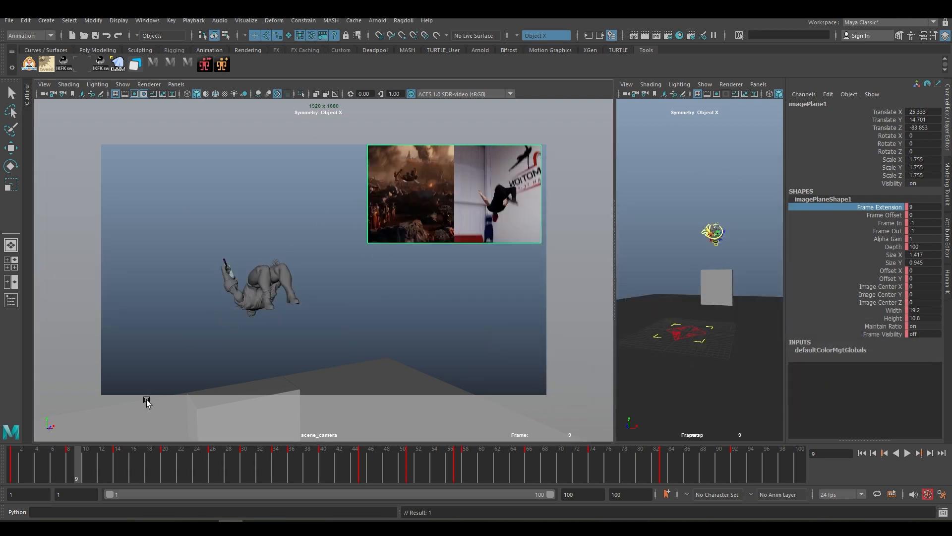
Step back and forth through frames 1 to 14 to examine the takeoff in the video references against the blocked poses.
{"action": "key", "text": "alt+comma"}
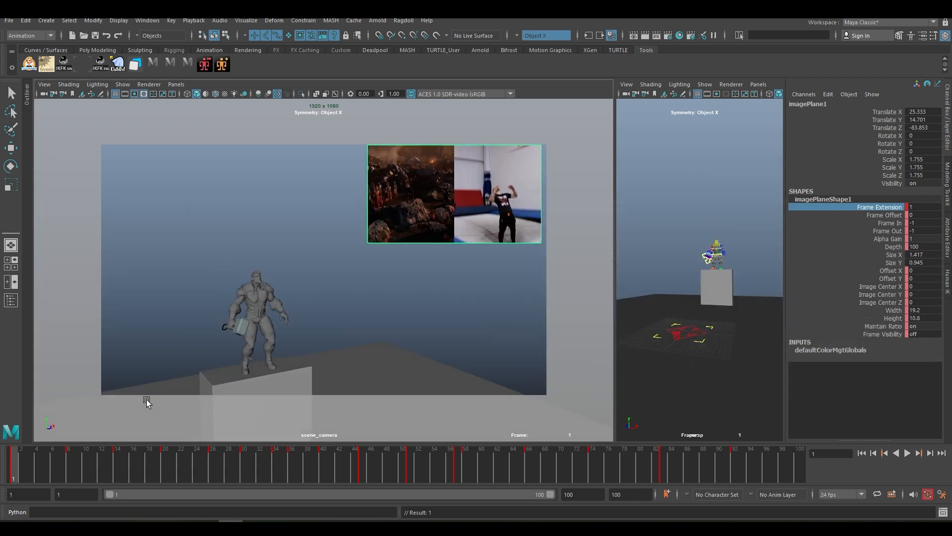
{"action": "key", "text": "alt+period"}
{"action": "key", "text": "alt+period"}
{"action": "key", "text": "alt+period"}
{"action": "key", "text": "alt+period"}
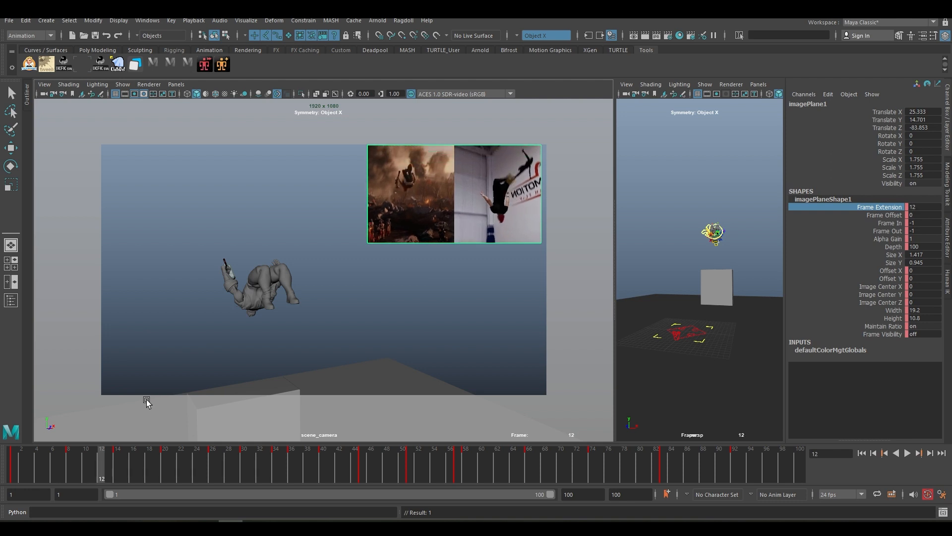
{"action": "key", "text": "comma"}
{"action": "key", "text": "comma"}
{"action": "key", "text": "alt+period"}
{"action": "key", "text": "alt+period"}
{"action": "key", "text": "alt+period"}
{"action": "key", "text": "alt+period"}
{"action": "key", "text": "alt+period"}
{"action": "key", "text": "alt+period"}
{"action": "key", "text": "alt+period"}
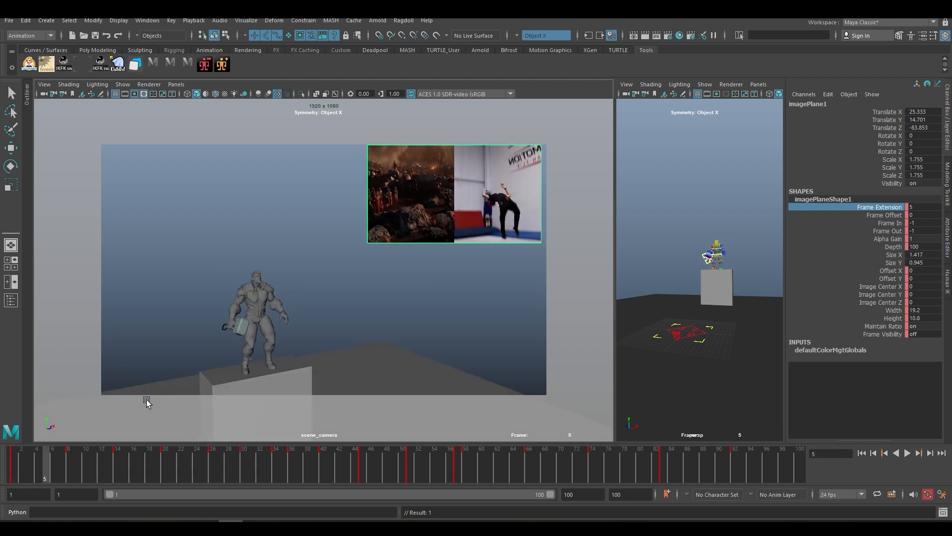
{"action": "key", "text": "comma"}
{"action": "key", "text": "alt+period"}
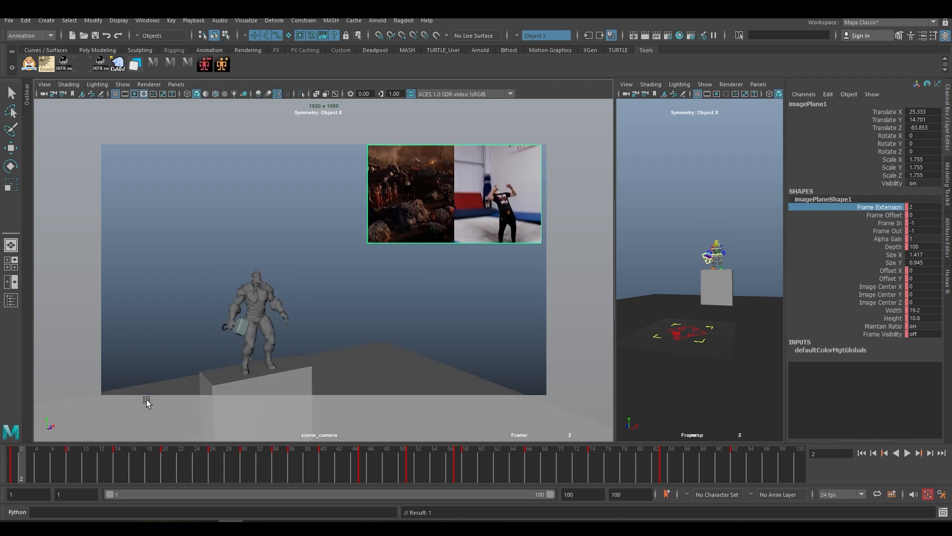
{"action": "key", "text": "alt+period"}
{"action": "key", "text": "alt+period"}
{"action": "key", "text": "comma"}
{"action": "key", "text": "alt+period"}
{"action": "key", "text": "alt+period"}
{"action": "key", "text": "alt+period"}
{"action": "key", "text": "alt+period"}
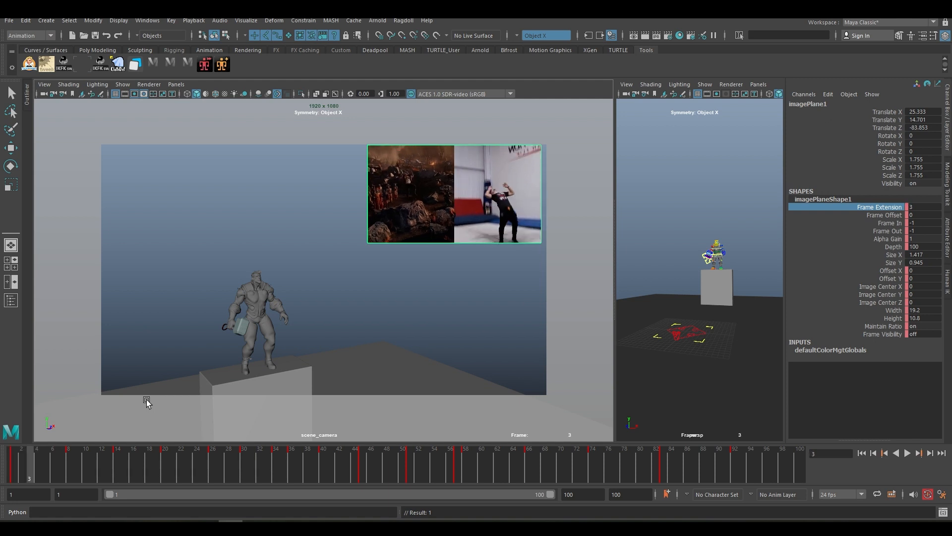
{"action": "key", "text": "alt+period"}
{"action": "key", "text": "alt+period"}
{"action": "key", "text": "alt+period"}
{"action": "key", "text": "alt+period"}
{"action": "key", "text": "alt+period"}
{"action": "key", "text": "alt+period"}
{"action": "key", "text": "alt+period"}
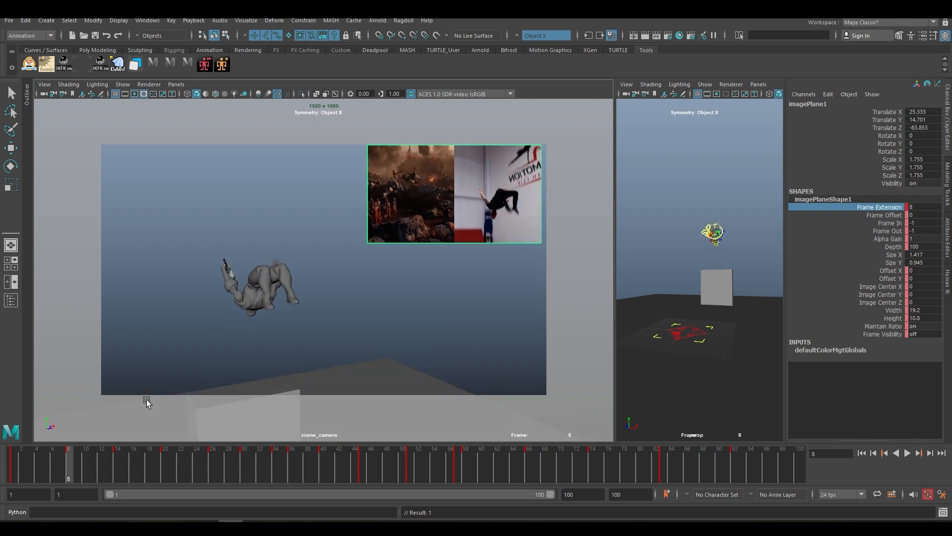
{"action": "key", "text": "alt+period"}
{"action": "key", "text": "alt+period"}
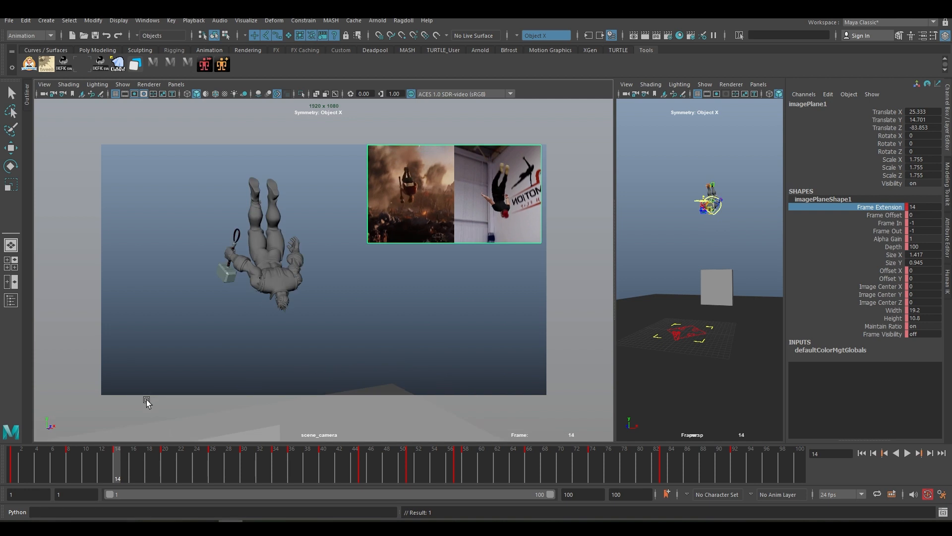
{"action": "key", "text": "alt+comma"}
{"action": "key", "text": "alt+comma"}
{"action": "key", "text": "alt+comma"}
{"action": "key", "text": "alt+comma"}
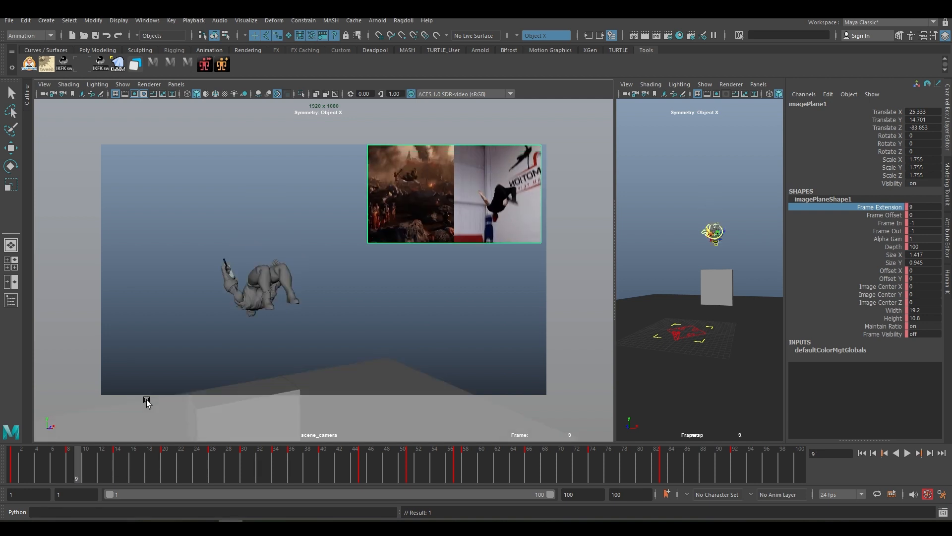
Key the image plane's Frame Extension at frame 11.
{"action": "key", "text": "alt+period"}
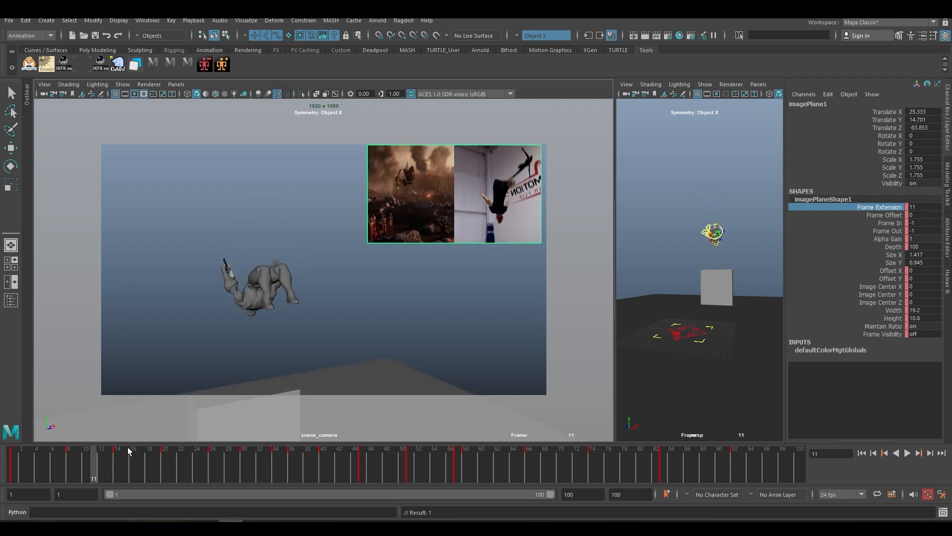
{"action": "right_click", "coordinate": [857, 208]}
{"action": "left_click", "coordinate": [850, 226]}
Key the image plane's Frame Extension at frame 17.
{"action": "key", "text": "alt+period"}
{"action": "key", "text": "alt+period"}
{"action": "key", "text": "alt+period"}
{"action": "key", "text": "alt+period"}
{"action": "key", "text": "alt+period"}
{"action": "key", "text": "alt+period"}
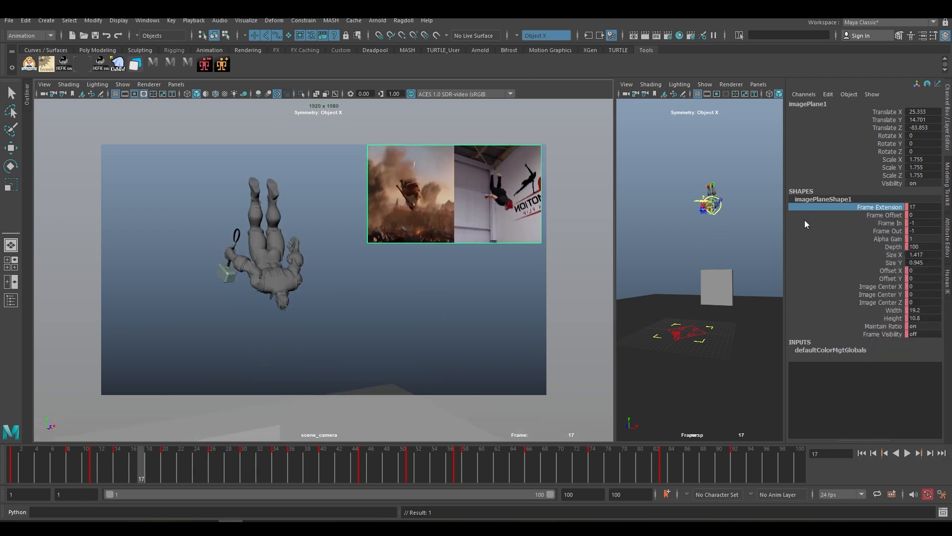
{"action": "right_click", "coordinate": [858, 208]}
{"action": "left_click", "coordinate": [859, 225]}
Key the image plane's Frame Extension at frame 23.
{"action": "key", "text": "alt+period"}
{"action": "key", "text": "alt+period"}
{"action": "key", "text": "alt+period"}
{"action": "key", "text": "alt+period"}
{"action": "key", "text": "alt+period"}
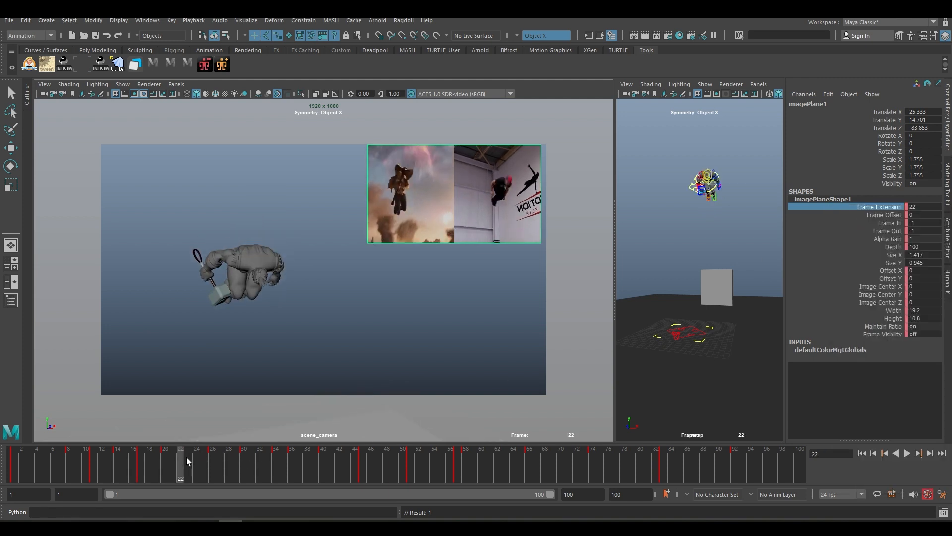
{"action": "right_click", "coordinate": [852, 210]}
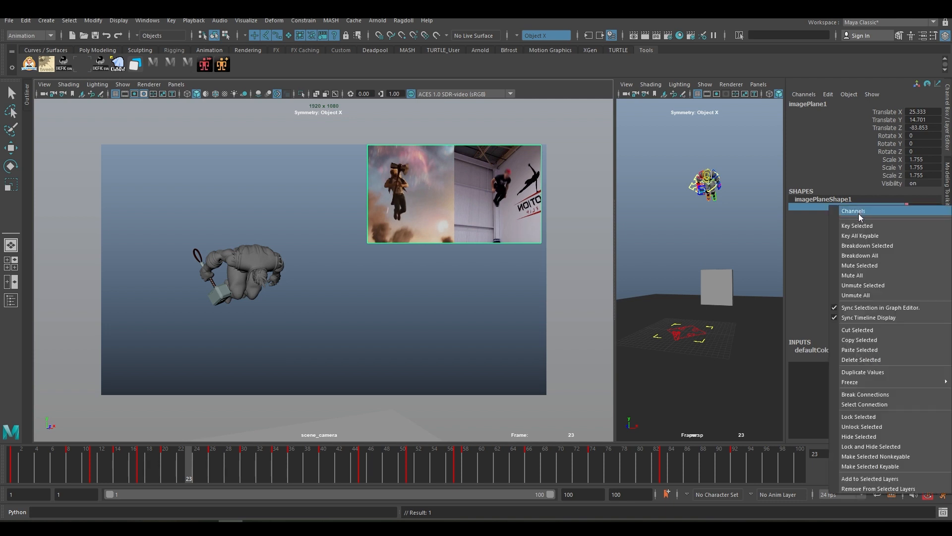
{"action": "left_click", "coordinate": [858, 221]}
Step through frames 23 to 42 to examine the mid-air flip in the video references against the character's poses.
{"action": "key", "text": "alt+period"}
{"action": "key", "text": "alt+period"}
{"action": "key", "text": "alt+period"}
{"action": "key", "text": "alt+period"}
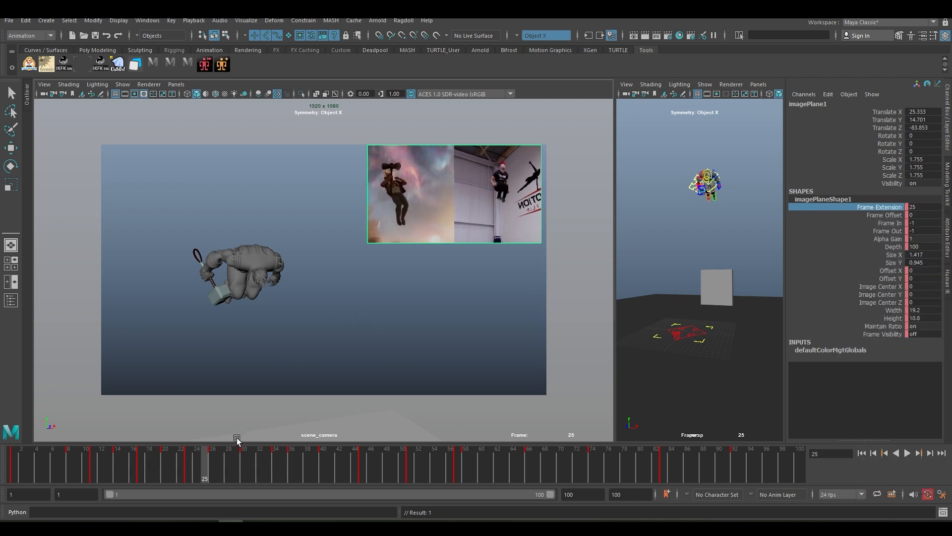
{"action": "key", "text": "alt+period"}
{"action": "key", "text": "alt+period"}
{"action": "key", "text": "alt+period"}
{"action": "key", "text": "alt+period"}
{"action": "key", "text": "alt+period"}
{"action": "key", "text": "alt+period"}
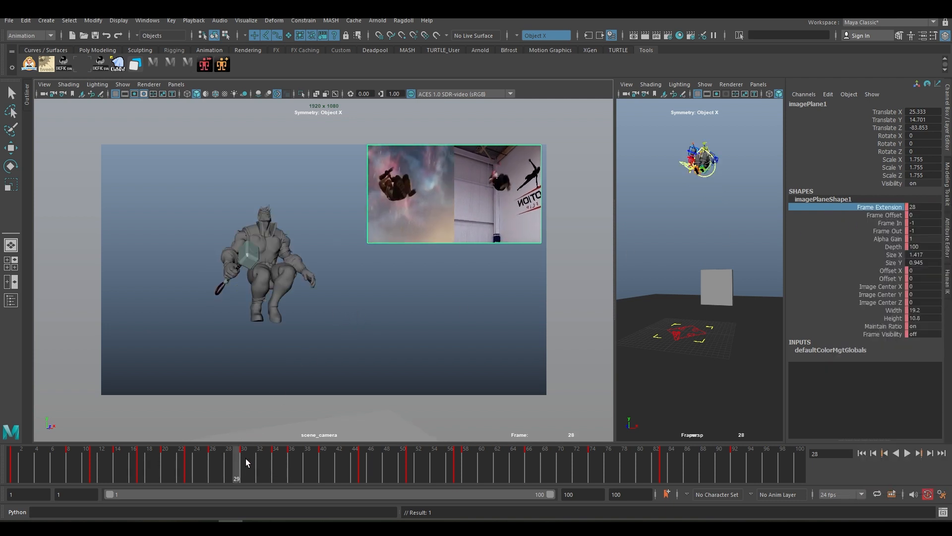
{"action": "key", "text": "alt+period"}
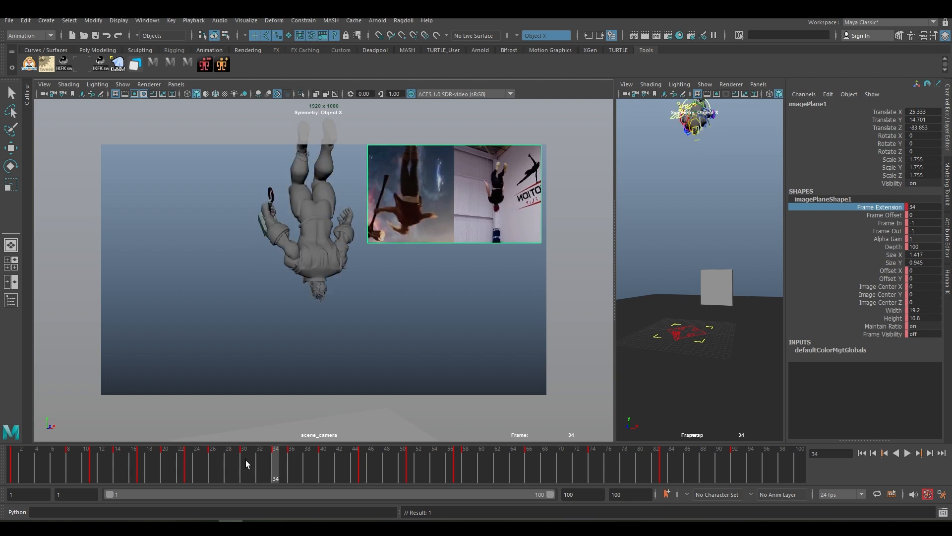
{"action": "key", "text": "alt+comma"}
{"action": "key", "text": "alt+comma"}
{"action": "key", "text": "alt+comma"}
{"action": "key", "text": "alt+comma"}
{"action": "key", "text": "alt+comma"}
{"action": "key", "text": "alt+comma"}
{"action": "key", "text": "alt+comma"}
{"action": "key", "text": "alt+comma"}
{"action": "key", "text": "alt+comma"}
{"action": "key", "text": "alt+comma"}
{"action": "key", "text": "alt+comma"}
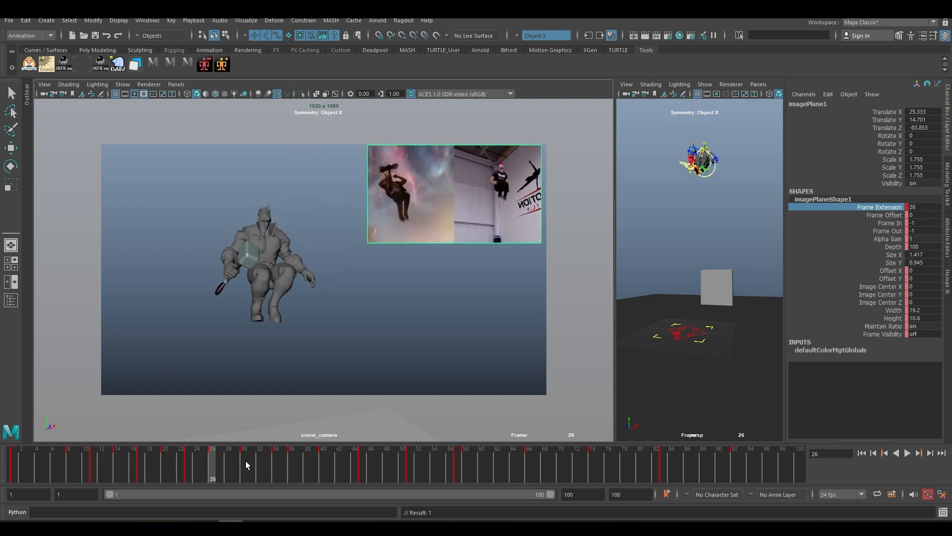
{"action": "key", "text": "alt+period"}
{"action": "key", "text": "alt+period"}
{"action": "key", "text": "alt+period"}
{"action": "key", "text": "alt+period"}
{"action": "key", "text": "alt+period"}
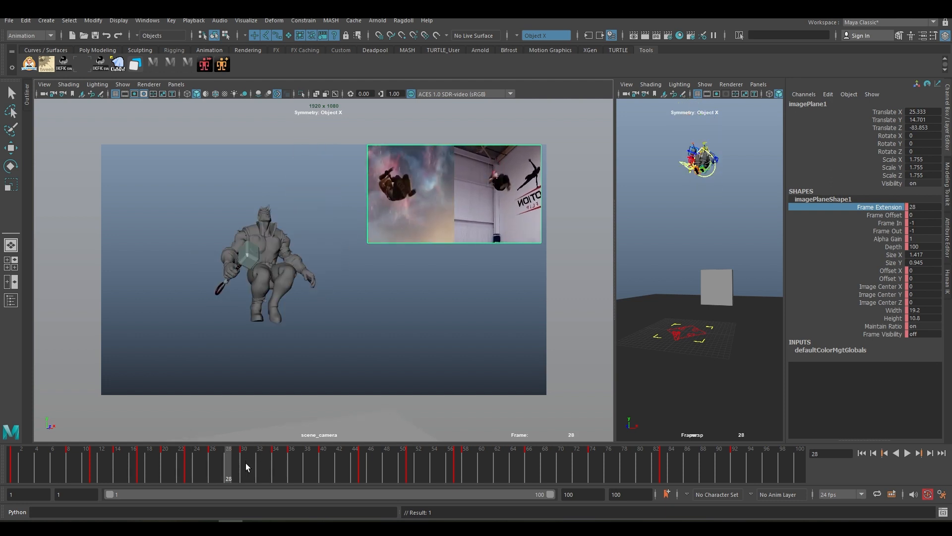
{"action": "key", "text": "alt+period"}
{"action": "key", "text": "alt+period"}
{"action": "key", "text": "alt+period"}
{"action": "key", "text": "alt+period"}
{"action": "key", "text": "alt+period"}
{"action": "key", "text": "alt+period"}
{"action": "key", "text": "alt+period"}
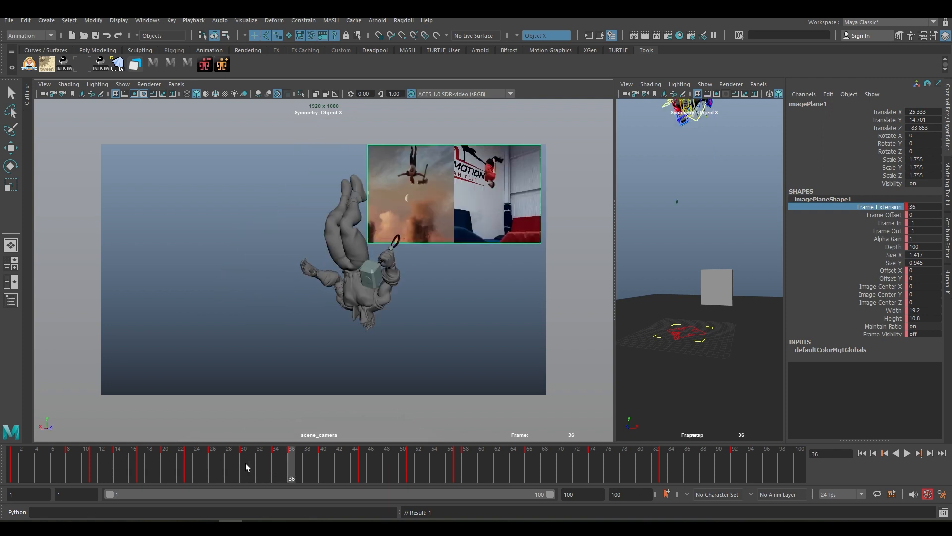
{"action": "key", "text": "alt+period"}
{"action": "key", "text": "alt+period"}
{"action": "key", "text": "alt+period"}
{"action": "key", "text": "alt+period"}
{"action": "key", "text": "alt+period"}
{"action": "key", "text": "alt+period"}
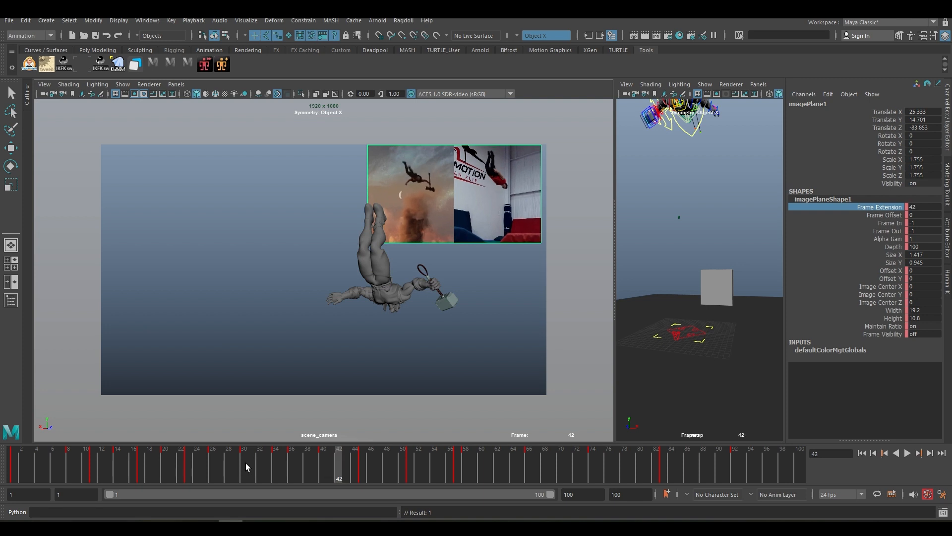
Compare the reference frames around frame 42 and key the image plane's Frame Extension at frame 42.
{"action": "key", "text": "alt+comma"}
{"action": "key", "text": "alt+comma"}
{"action": "key", "text": "alt+comma"}
{"action": "key", "text": "alt+period"}
{"action": "key", "text": "alt+period"}
{"action": "key", "text": "alt+period"}
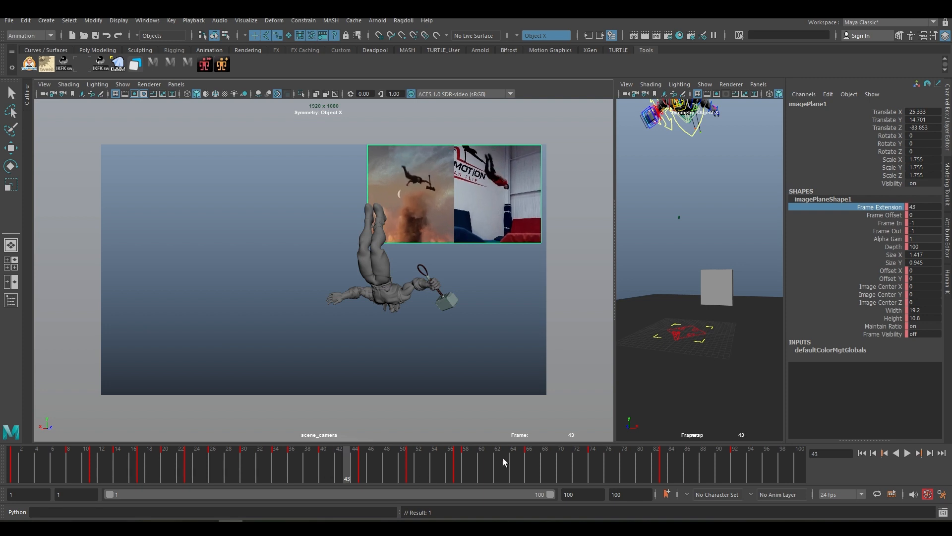
{"action": "key", "text": "alt+comma"}
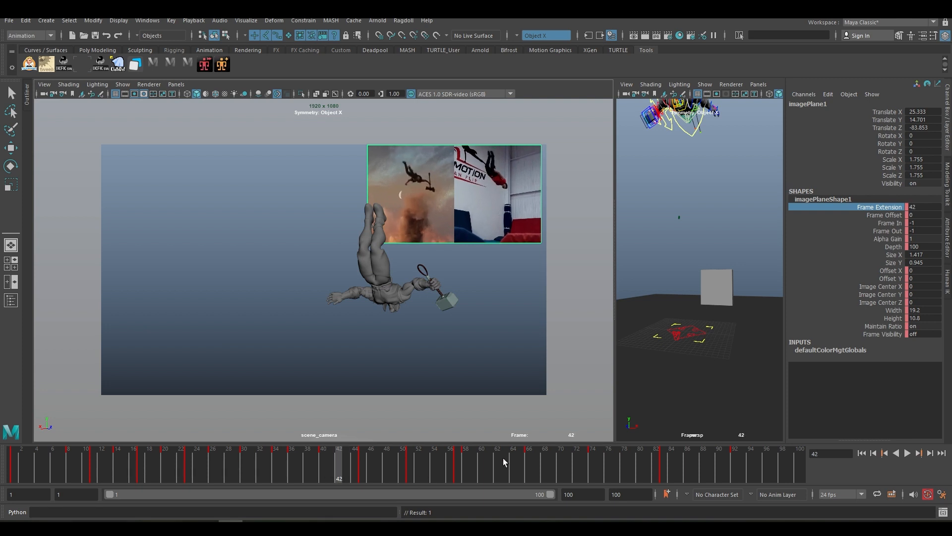
{"action": "right_click", "coordinate": [849, 208]}
{"action": "left_click", "coordinate": [849, 229]}
Key the image plane's Frame Extension at frame 48.
{"action": "key", "text": "alt+period"}
{"action": "key", "text": "alt+period"}
{"action": "key", "text": "alt+period"}
{"action": "key", "text": "alt+period"}
{"action": "key", "text": "alt+period"}
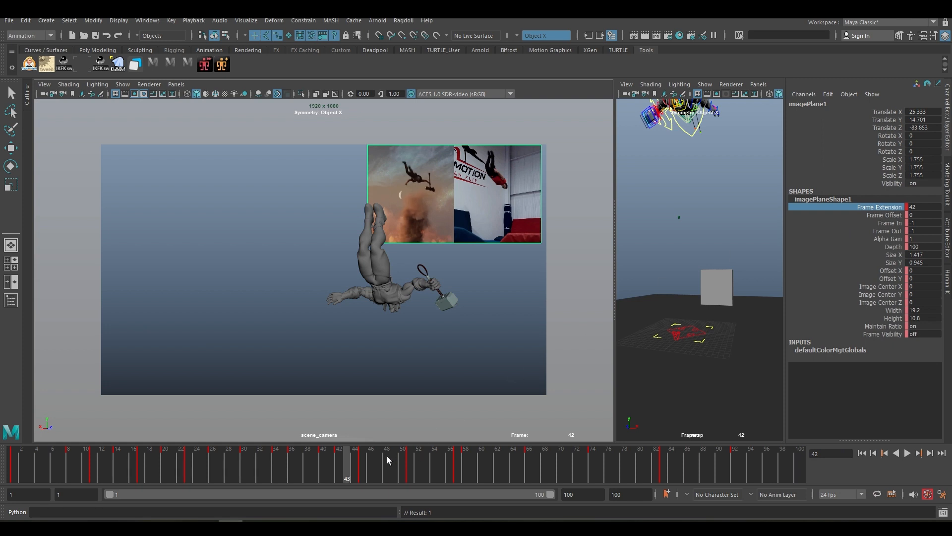
{"action": "key", "text": "alt+period"}
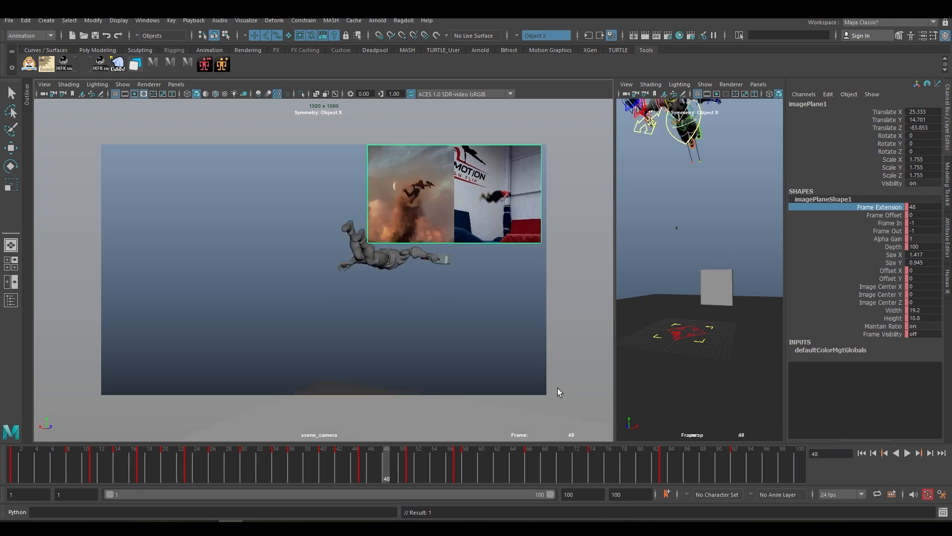
{"action": "right_click", "coordinate": [844, 212]}
{"action": "left_click", "coordinate": [849, 221]}
Step through frames 48 to 61 to examine the descent towards the landing in the video references.
{"action": "key", "text": "alt+period"}
{"action": "key", "text": "alt+period"}
{"action": "key", "text": "alt+period"}
{"action": "key", "text": "alt+period"}
{"action": "key", "text": "alt+period"}
{"action": "key", "text": "alt+period"}
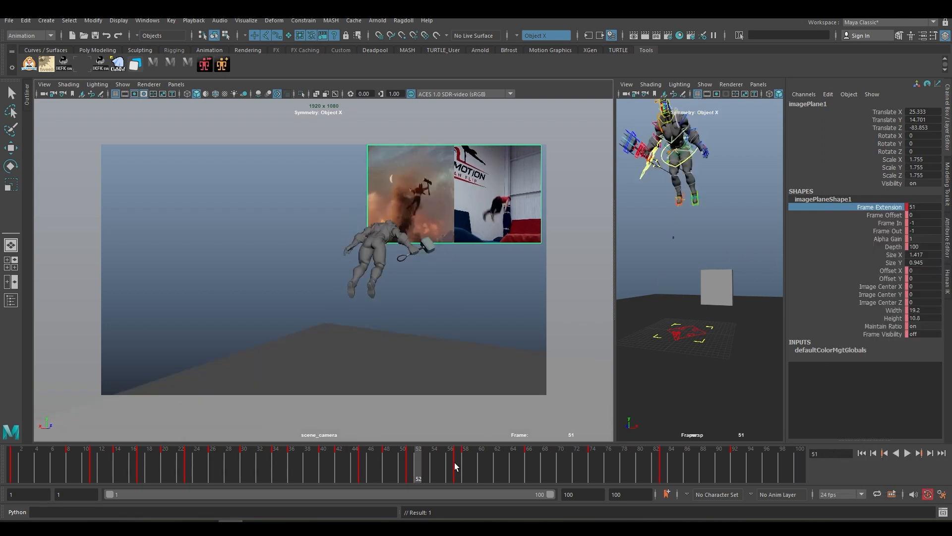
{"action": "key", "text": "alt+period"}
{"action": "key", "text": "alt+period"}
{"action": "key", "text": "alt+period"}
{"action": "key", "text": "alt+period"}
{"action": "key", "text": "alt+period"}
{"action": "key", "text": "alt+period"}
{"action": "key", "text": "alt+period"}
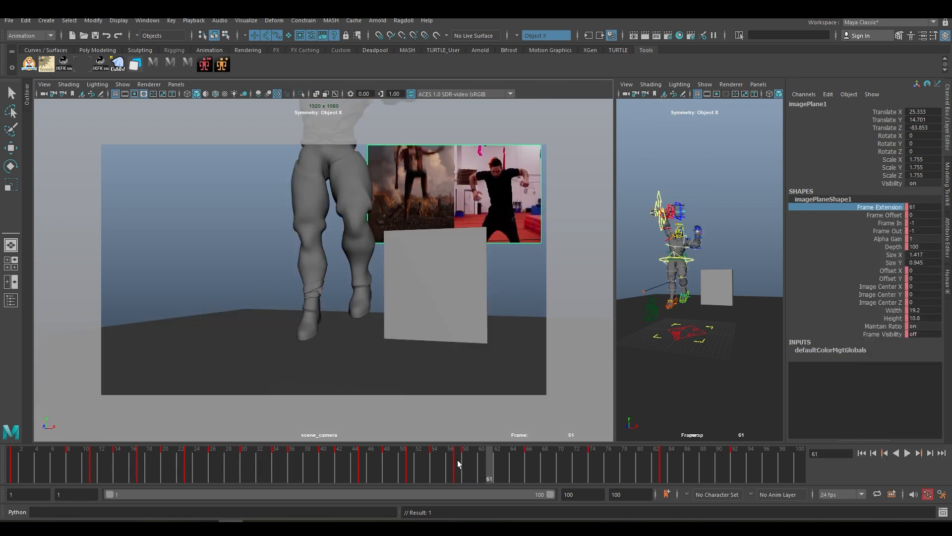
Key the image plane's Frame Extension at frame 61.
{"action": "left_click", "coordinate": [457, 460]}
{"action": "key", "text": "alt+period"}
{"action": "key", "text": "alt+period"}
{"action": "key", "text": "alt+period"}
{"action": "key", "text": "alt+period"}
{"action": "right_click", "coordinate": [883, 214]}
{"action": "left_click", "coordinate": [870, 228]}
Key the image plane's Frame Extension at frame 70.
{"action": "key", "text": "alt+period"}
{"action": "key", "text": "alt+period"}
{"action": "key", "text": "alt+period"}
{"action": "key", "text": "alt+period"}
{"action": "key", "text": "alt+period"}
{"action": "key", "text": "alt+period"}
{"action": "key", "text": "alt+period"}
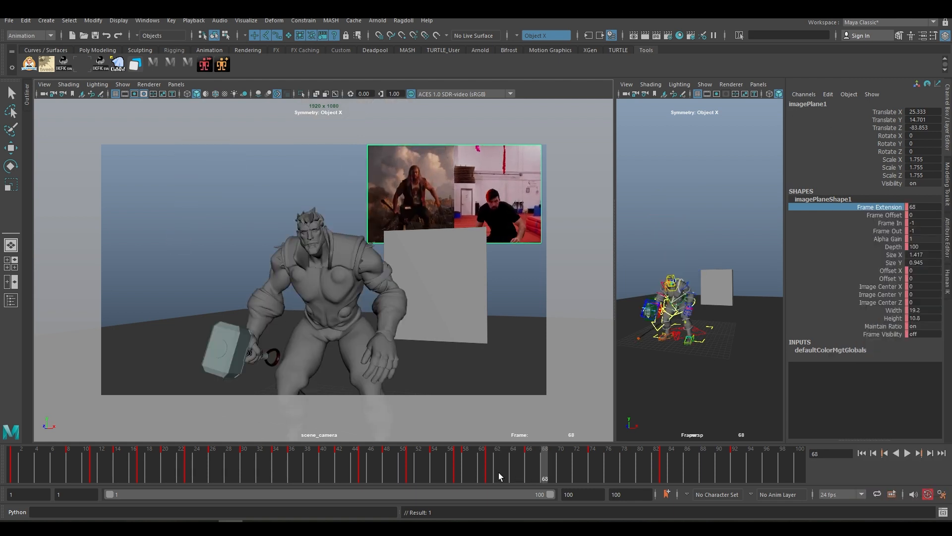
{"action": "key", "text": "alt+period"}
{"action": "key", "text": "alt+period"}
{"action": "right_click", "coordinate": [870, 211]}
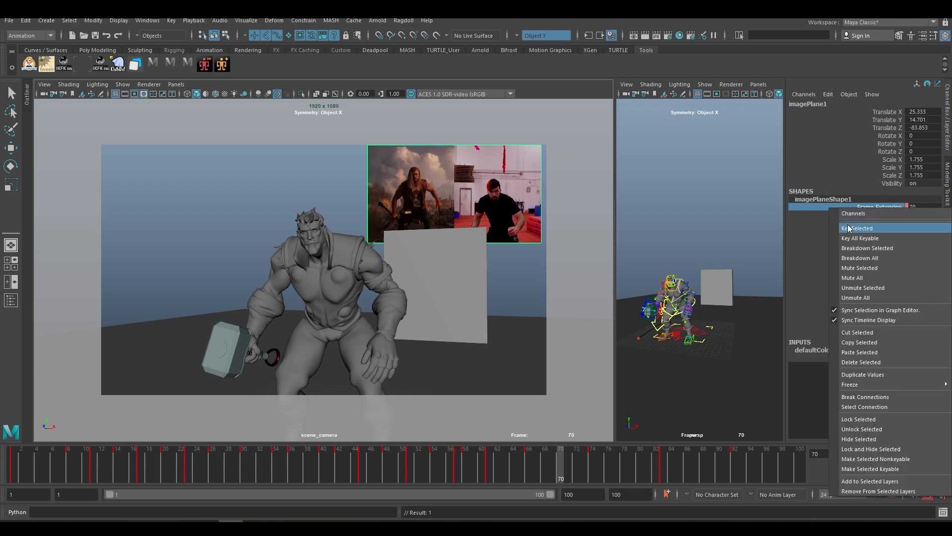
{"action": "left_click", "coordinate": [873, 228]}
Key the image plane's Frame Extension at frame 78.
{"action": "key", "text": "alt+period"}
{"action": "key", "text": "alt+period"}
{"action": "key", "text": "alt+period"}
{"action": "key", "text": "alt+period"}
{"action": "key", "text": "alt+period"}
{"action": "key", "text": "alt+period"}
{"action": "key", "text": "alt+period"}
{"action": "key", "text": "alt+period"}
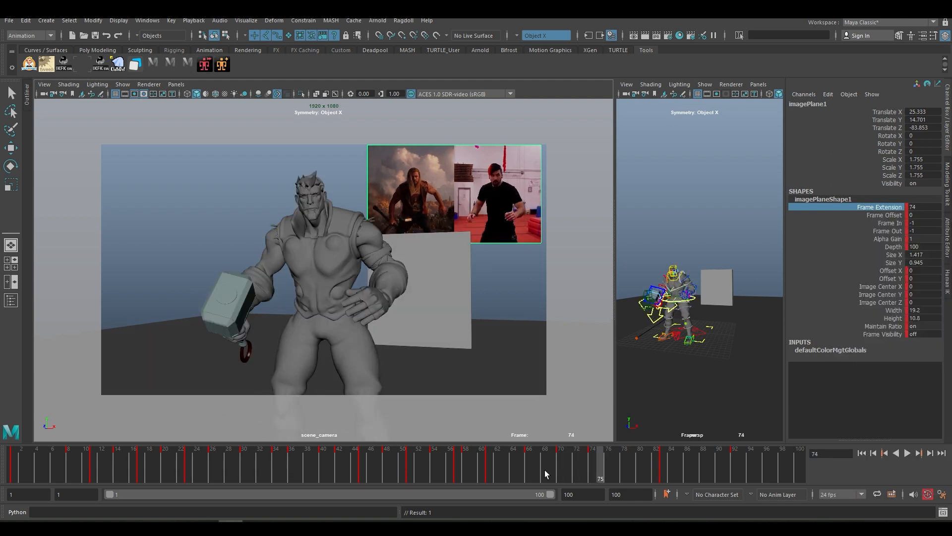
{"action": "right_click", "coordinate": [841, 215]}
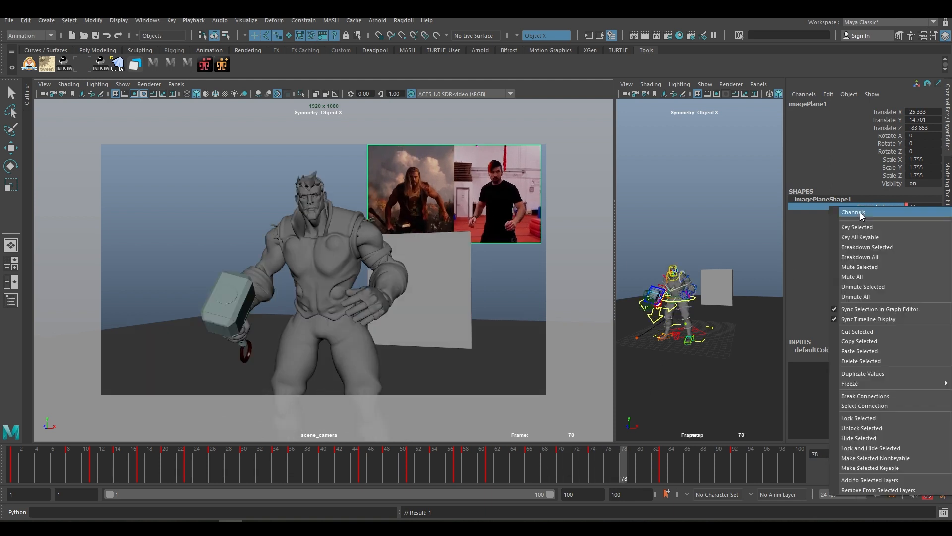
{"action": "left_click", "coordinate": [859, 226]}
Key the image plane's Frame Extension at frame 88.
{"action": "left_click", "coordinate": [703, 464]}
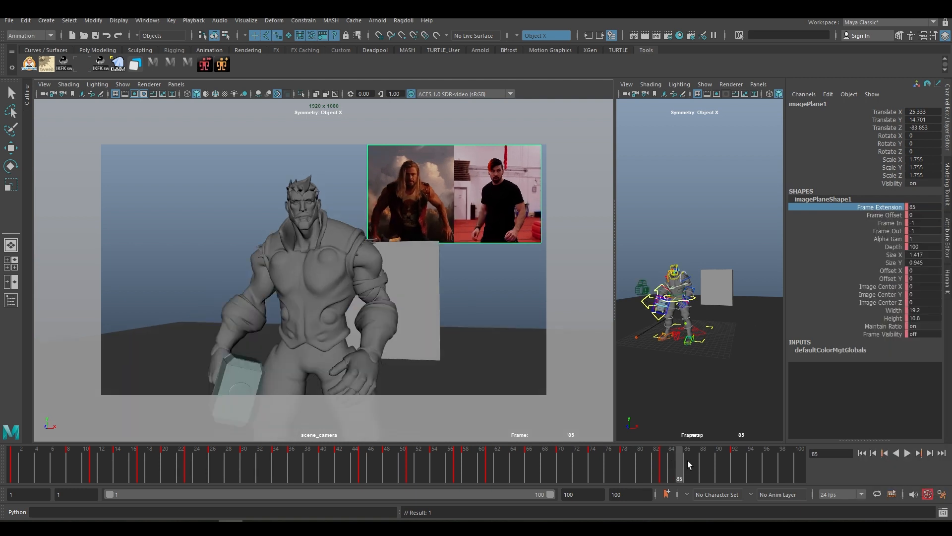
{"action": "right_click", "coordinate": [878, 209]}
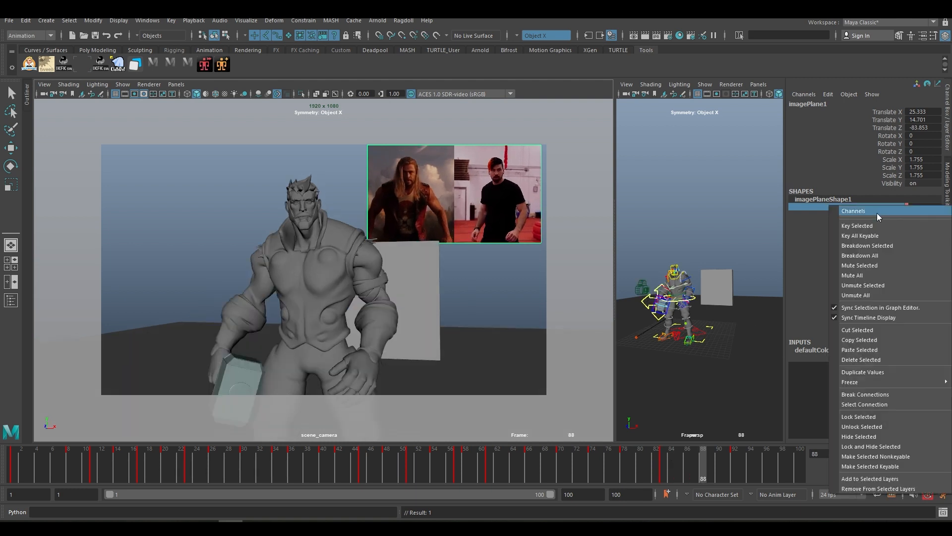
{"action": "left_click", "coordinate": [873, 219]}
Review frames 85 to 93 against the video references and return to frame 78.
{"action": "left_click", "coordinate": [660, 449]}
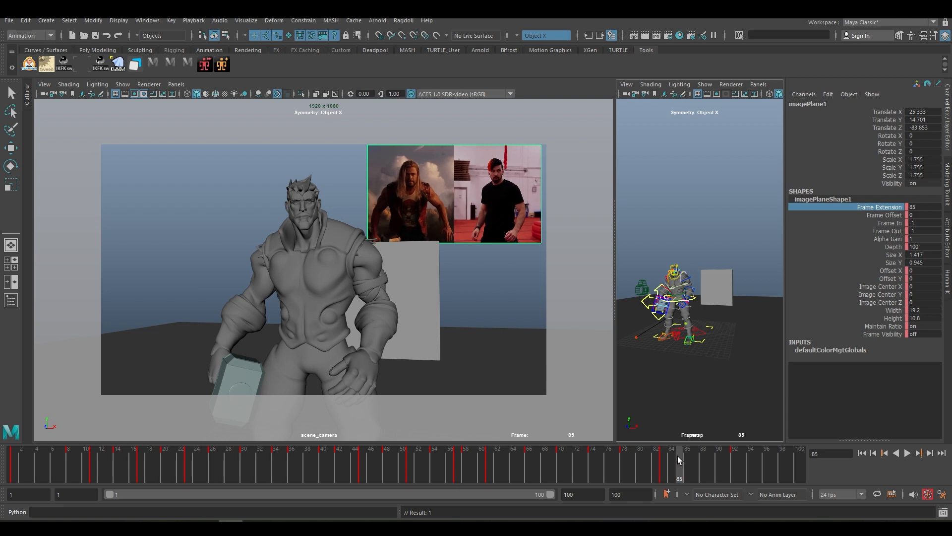
{"action": "key", "text": "alt+period"}
{"action": "key", "text": "alt+period"}
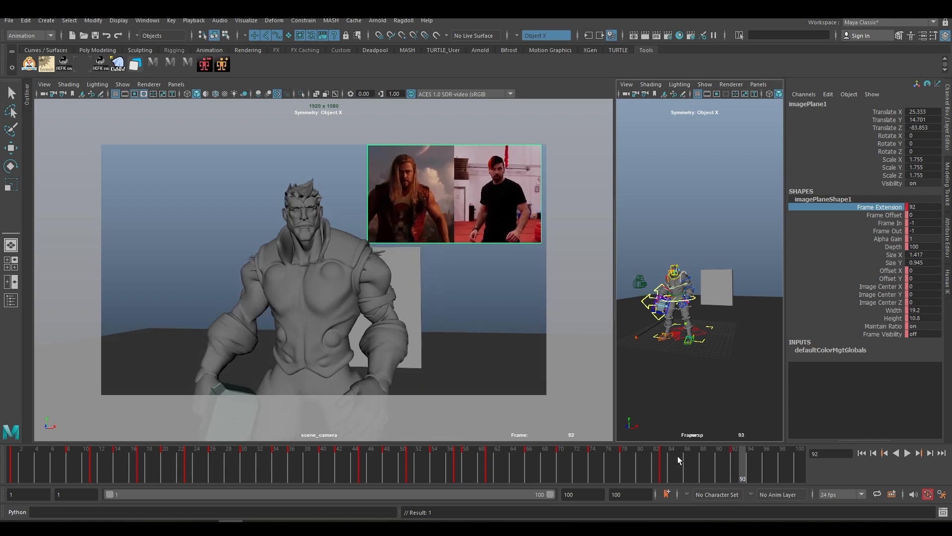
{"action": "key", "text": "alt+comma"}
{"action": "key", "text": "comma"}
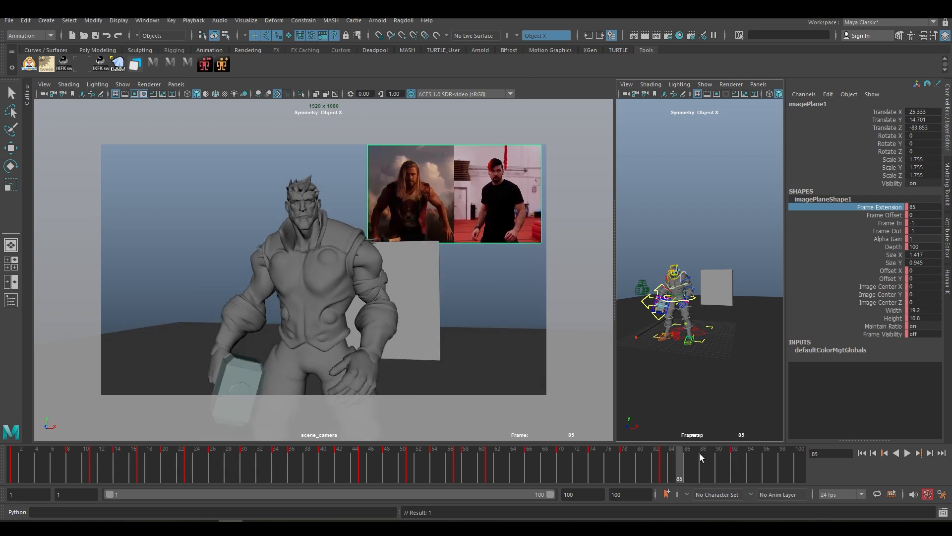
{"action": "key", "text": "comma"}
Set all of the image plane's Frame Extension keys to stepped tangents in the Graph Editor, then deselect the image plane.
{"action": "left_click", "coordinate": [83, 66]}
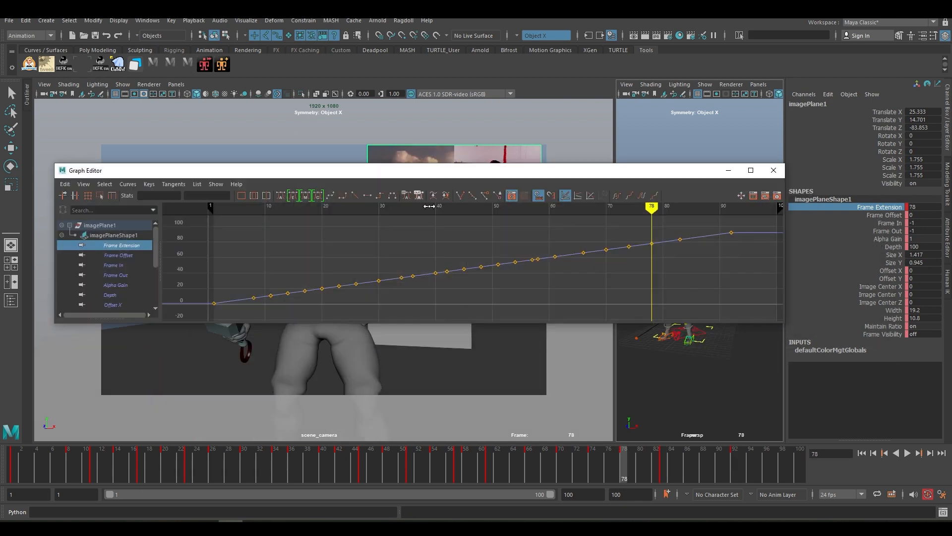
{"action": "left_click_drag", "start_coordinate": [423, 293], "coordinate": [423, 294]}
{"action": "left_click", "coordinate": [379, 195]}
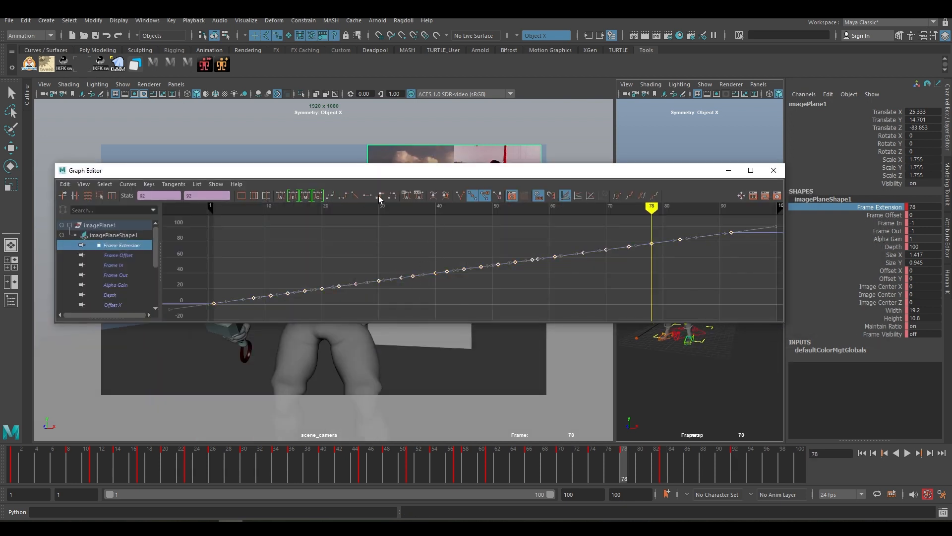
{"action": "left_click", "coordinate": [728, 170]}
{"action": "left_click", "coordinate": [141, 228]}
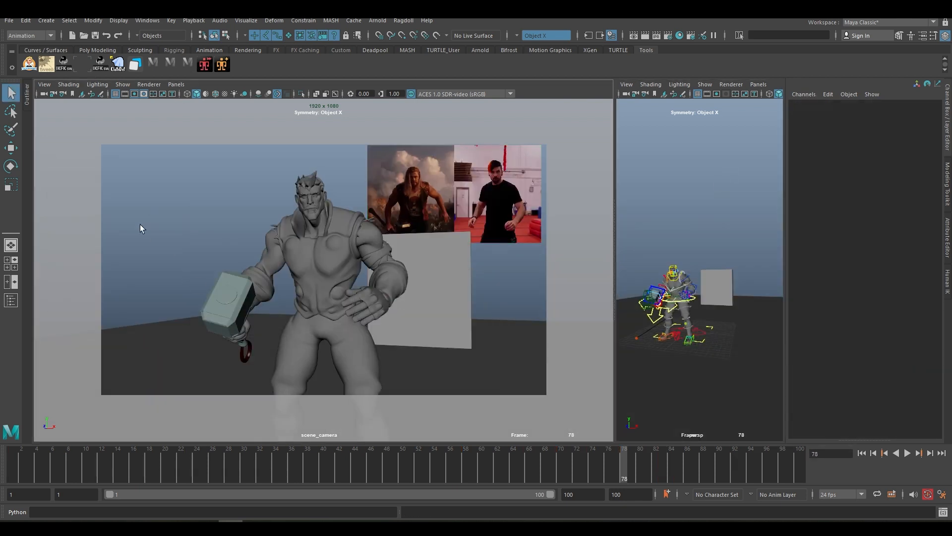
Play the animation from the start and compare the blocked poses with the stepped video reference, stopping at frame 8.
{"action": "left_click", "coordinate": [30, 452]}
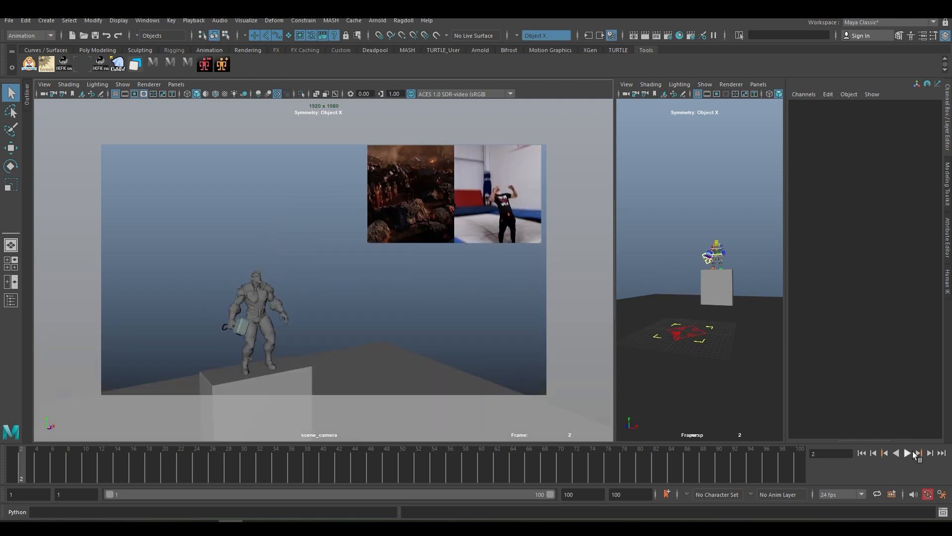
{"action": "left_click", "coordinate": [908, 452]}
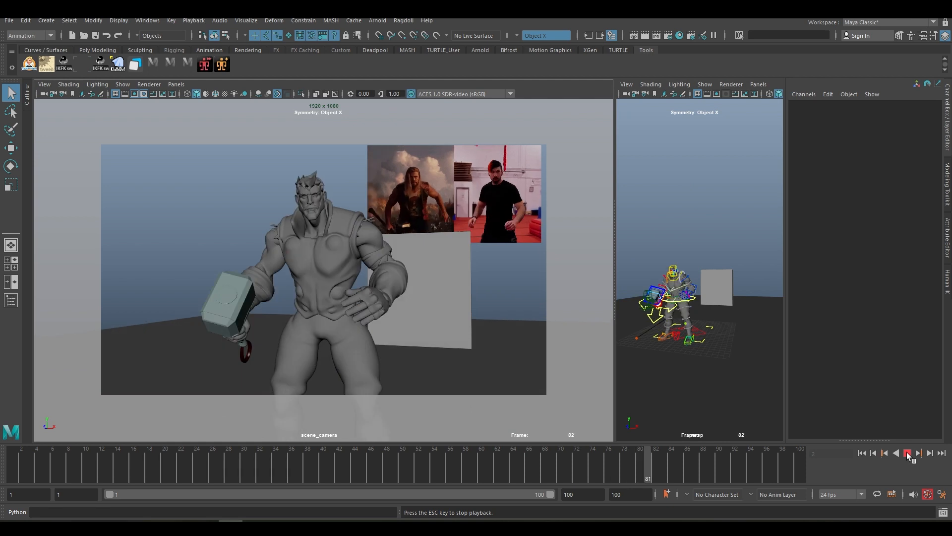
{"action": "left_click", "coordinate": [907, 453]}
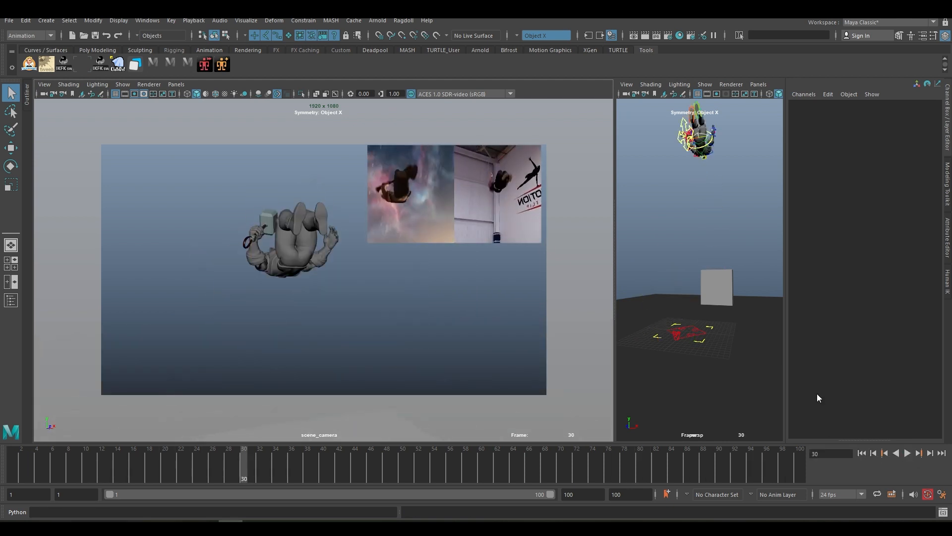
{"action": "left_click", "coordinate": [476, 194]}
{"action": "left_click", "coordinate": [68, 457]}
{"action": "key", "text": "alt+v"}
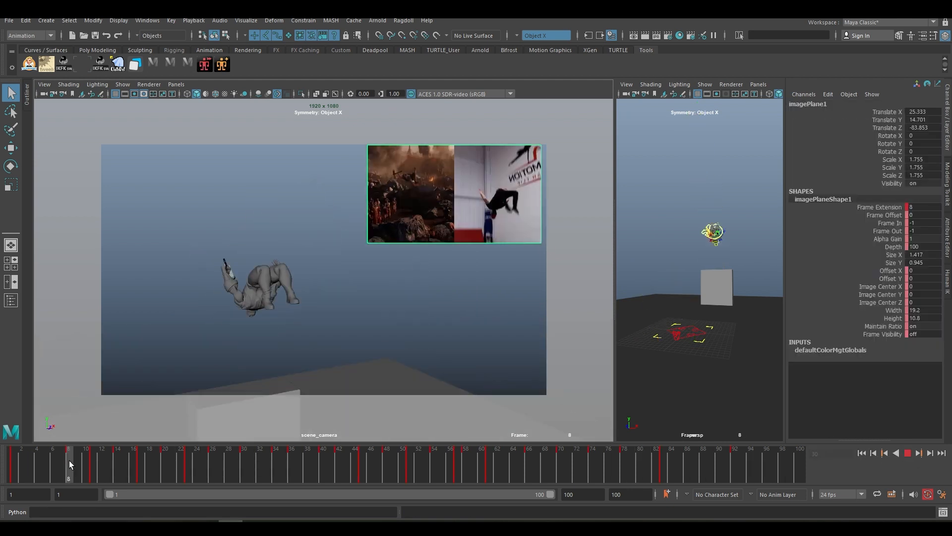
{"action": "mouse_move", "coordinate": [88, 457]}
{"action": "left_mouse_down"}
{"action": "mouse_move", "coordinate": [260, 461]}
{"action": "mouse_move", "coordinate": [89, 459]}
{"action": "left_mouse_up"}
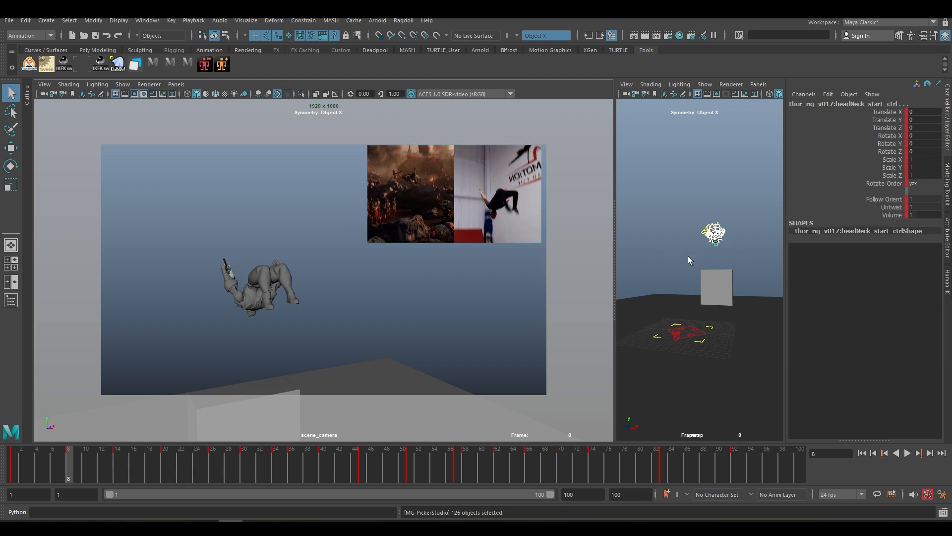
Step between frames 4 and 8 to examine the rig's take-off poses in the camera and perspective views.
{"action": "left_click_drag", "start_coordinate": [714, 232], "coordinate": [681, 238], "text": "alt"}
{"action": "middle_click_drag", "start_coordinate": [719, 236], "coordinate": [646, 235], "text": "alt"}
{"action": "right_click_drag", "start_coordinate": [646, 235], "coordinate": [669, 238], "text": "alt"}
{"action": "key", "text": "alt+comma"}
{"action": "key", "text": "alt+comma"}
{"action": "key", "text": "alt+comma"}
{"action": "key", "text": "alt+comma"}
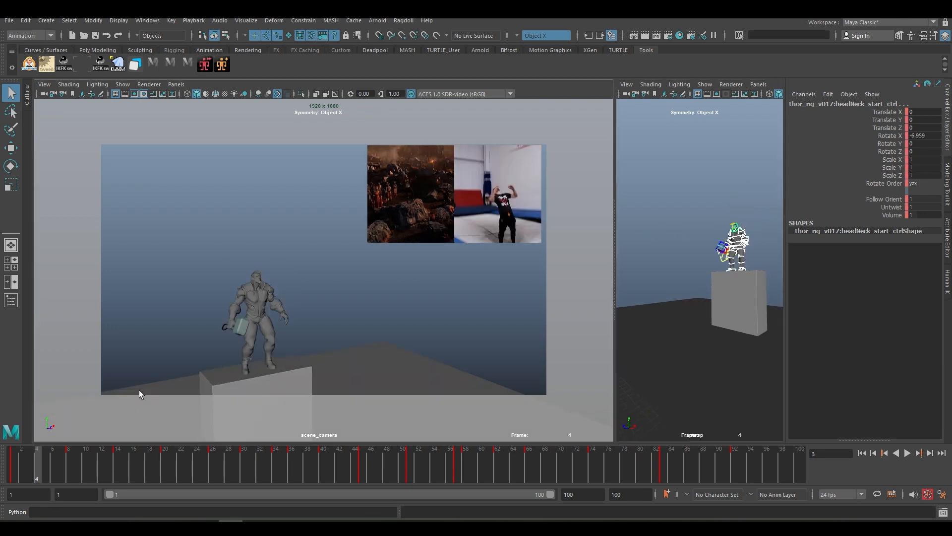
{"action": "key", "text": "alt+period"}
{"action": "key", "text": "alt+period"}
{"action": "key", "text": "alt+period"}
{"action": "key", "text": "alt+period"}
{"action": "key", "text": "alt+period"}
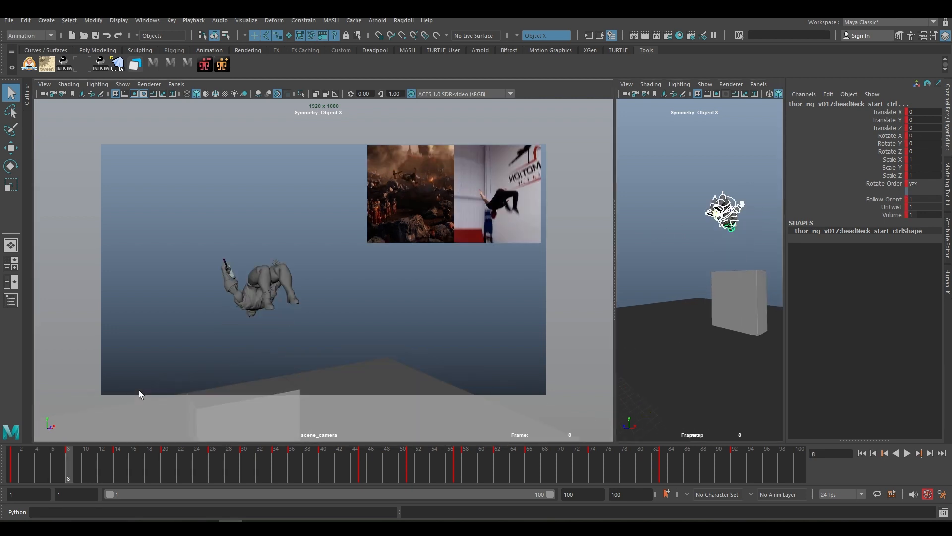
Step through frames 8 to 14 to compare the next blocked pose with the video references, then return to frame 8.
{"action": "key", "text": "alt+period"}
{"action": "key", "text": "alt+period"}
{"action": "key", "text": "alt+period"}
{"action": "key", "text": "alt+period"}
{"action": "key", "text": "alt+period"}
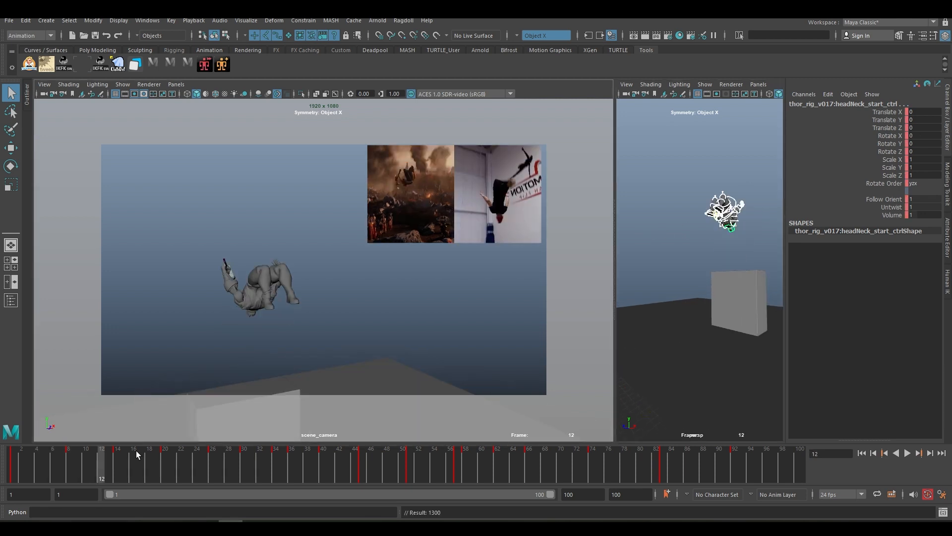
{"action": "key", "text": "alt+period"}
{"action": "left_click", "coordinate": [44, 63]}
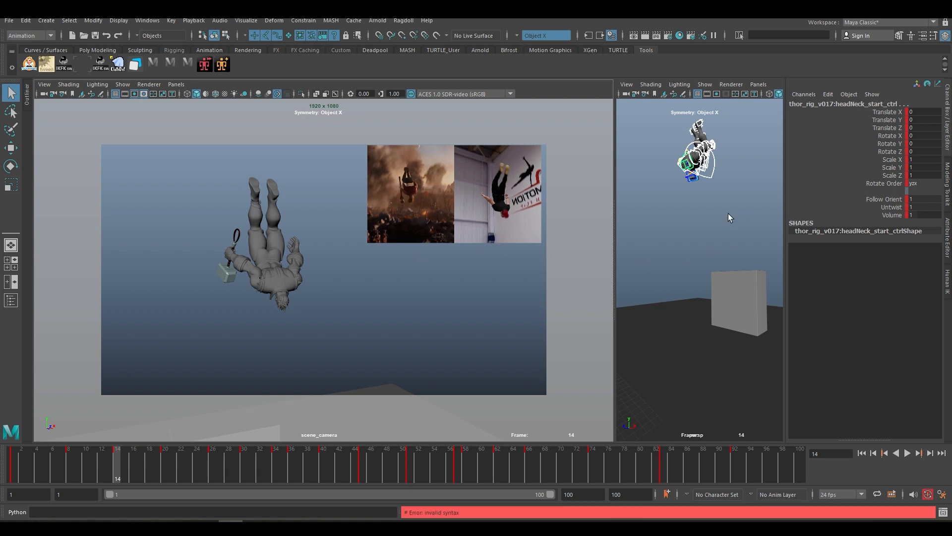
{"action": "left_click_drag", "start_coordinate": [737, 207], "coordinate": [654, 219], "text": "alt"}
{"action": "key", "text": "comma"}
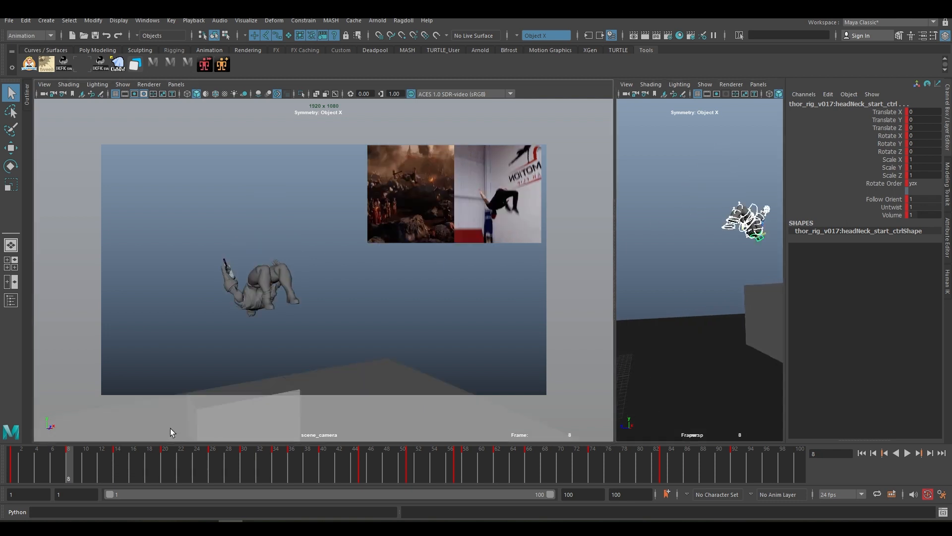
Select the rig controls' keys in the Graph Editor and convert them from stepped to spline tangents.
{"action": "left_click", "coordinate": [80, 67]}
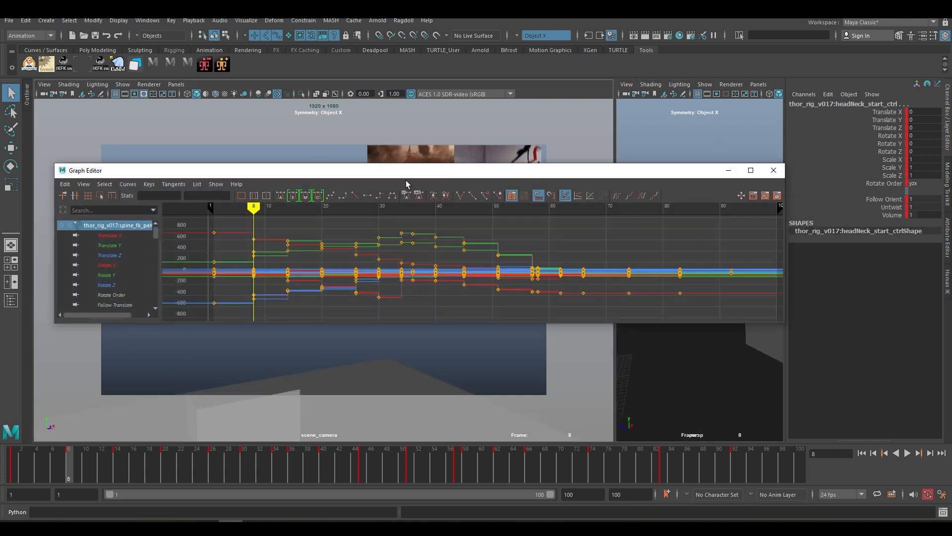
{"action": "left_click_drag", "start_coordinate": [382, 174], "coordinate": [391, 21]}
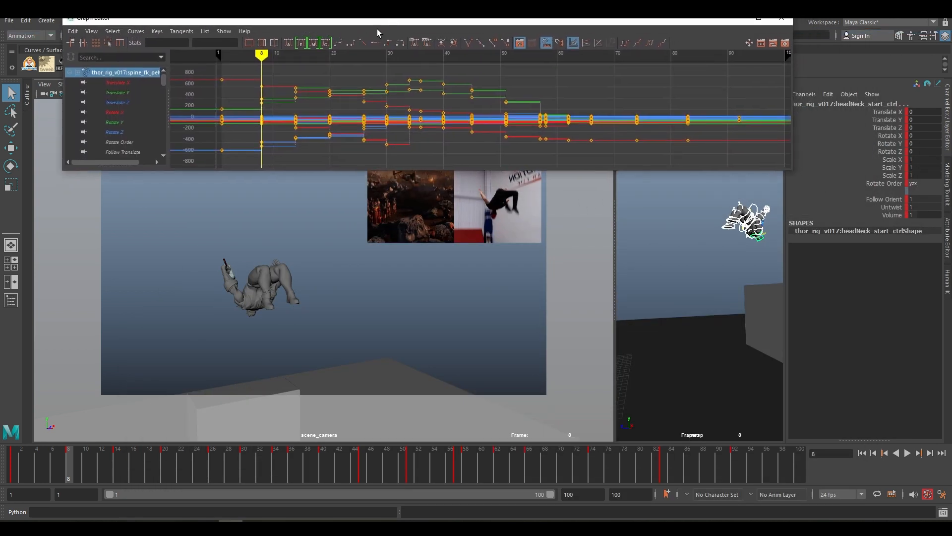
{"action": "left_click_drag", "start_coordinate": [316, 83], "coordinate": [318, 159]}
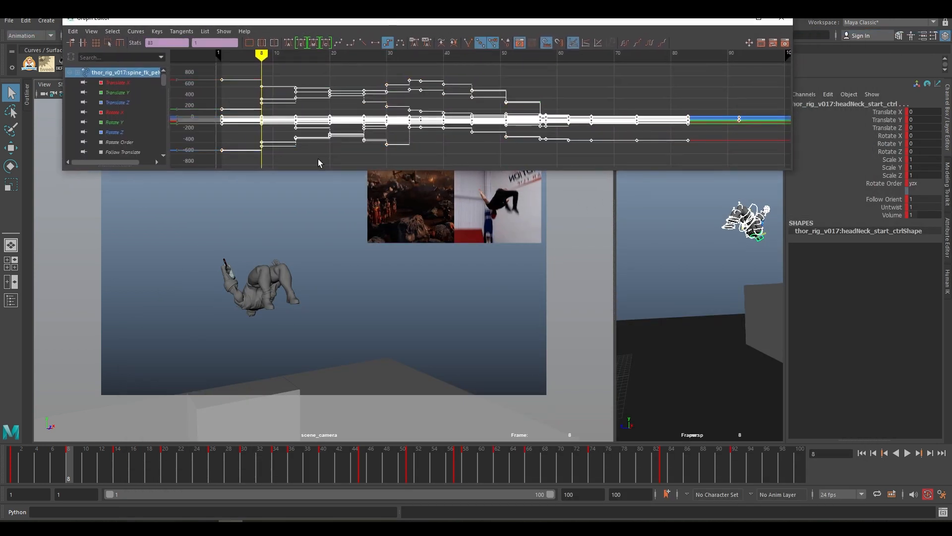
{"action": "left_click", "coordinate": [338, 42]}
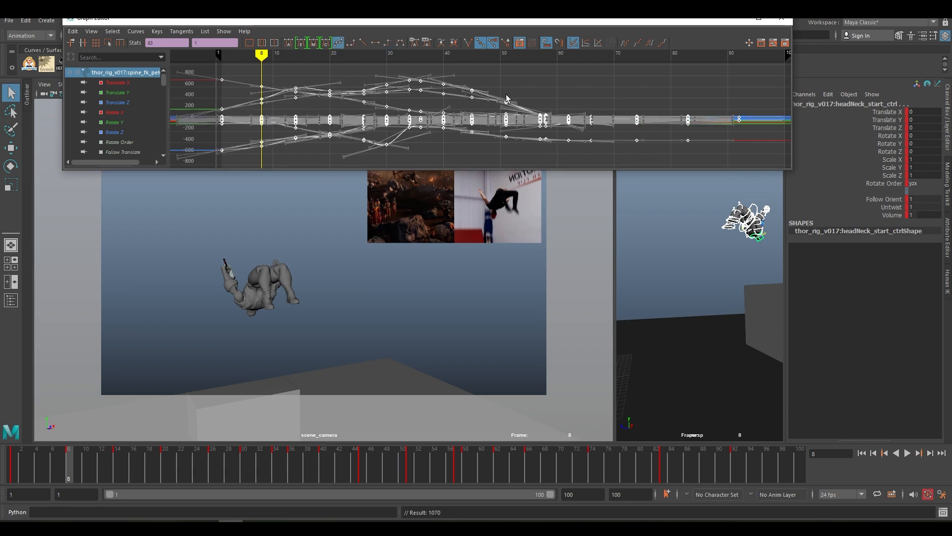
{"action": "left_click", "coordinate": [781, 18]}
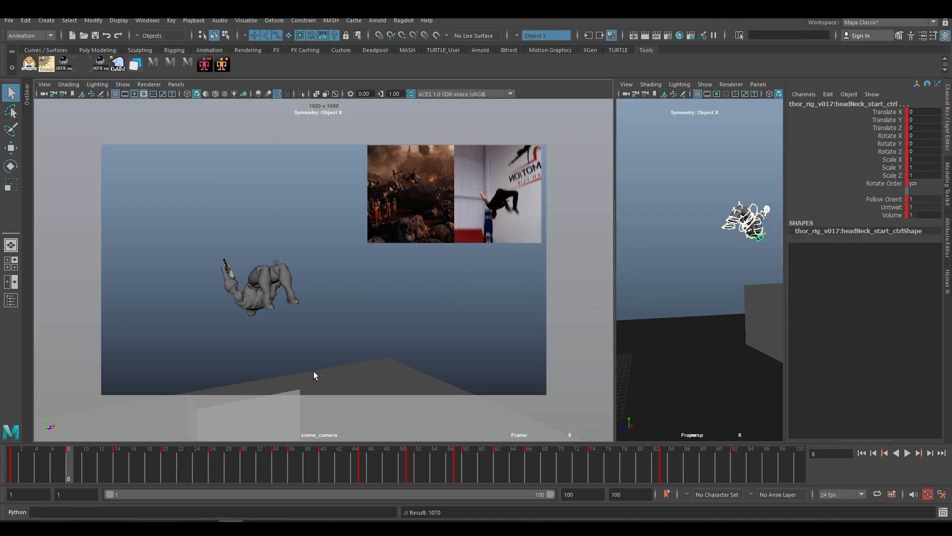
Step through frames 8 to 11 to check the interpolated flip pose against the video references.
{"action": "key", "text": "alt+period"}
{"action": "key", "text": "alt+period"}
{"action": "key", "text": "alt+period"}
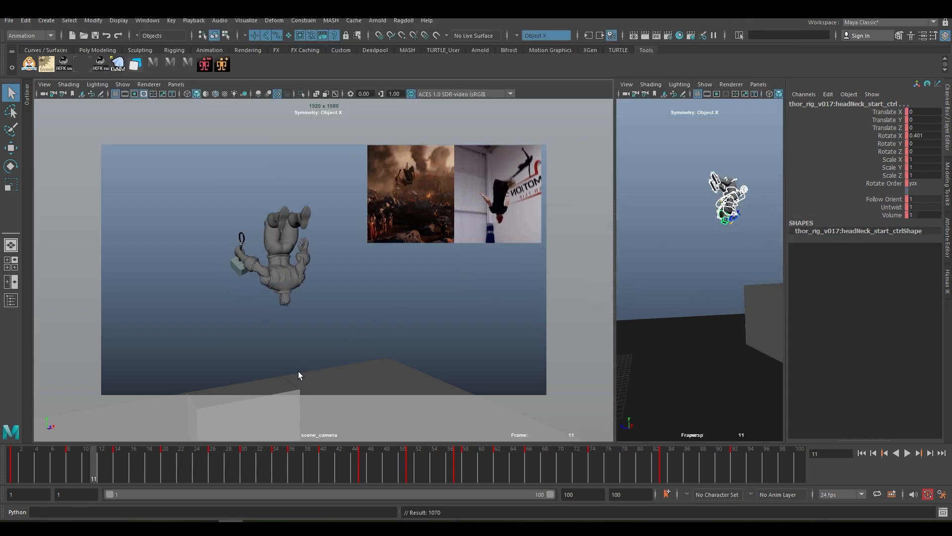
{"action": "key", "text": "alt+comma"}
{"action": "key", "text": "alt+period"}
{"action": "key", "text": "comma"}
{"action": "key", "text": "comma"}
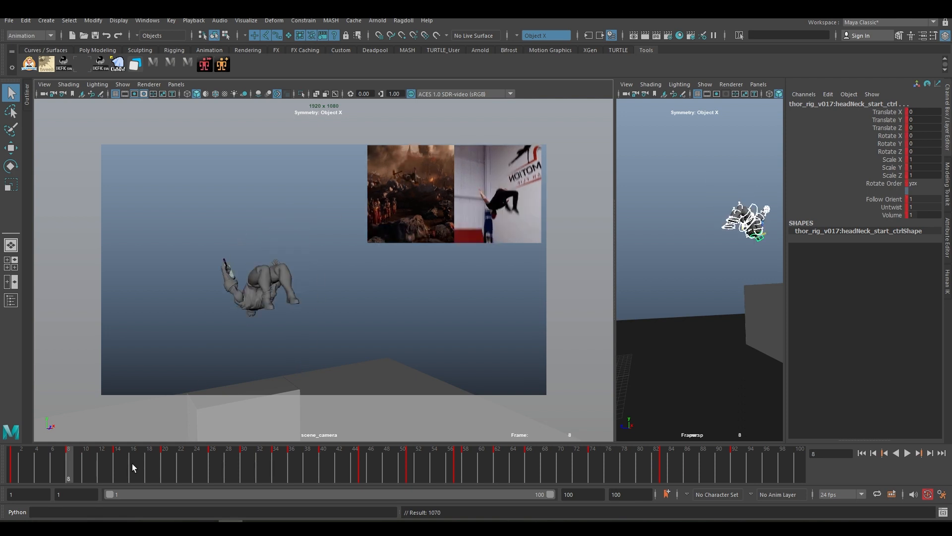
Key all selected rig controls at frame 11 to match the reference's in-between pose.
{"action": "key", "text": "alt+period"}
{"action": "key", "text": "alt+period"}
{"action": "key", "text": "alt+period"}
{"action": "key", "text": "alt+period"}
{"action": "key", "text": "alt+period"}
{"action": "key", "text": "alt+period"}
{"action": "key", "text": "alt+period"}
{"action": "key", "text": "alt+period"}
{"action": "key", "text": "alt+period"}
{"action": "key", "text": "alt+period"}
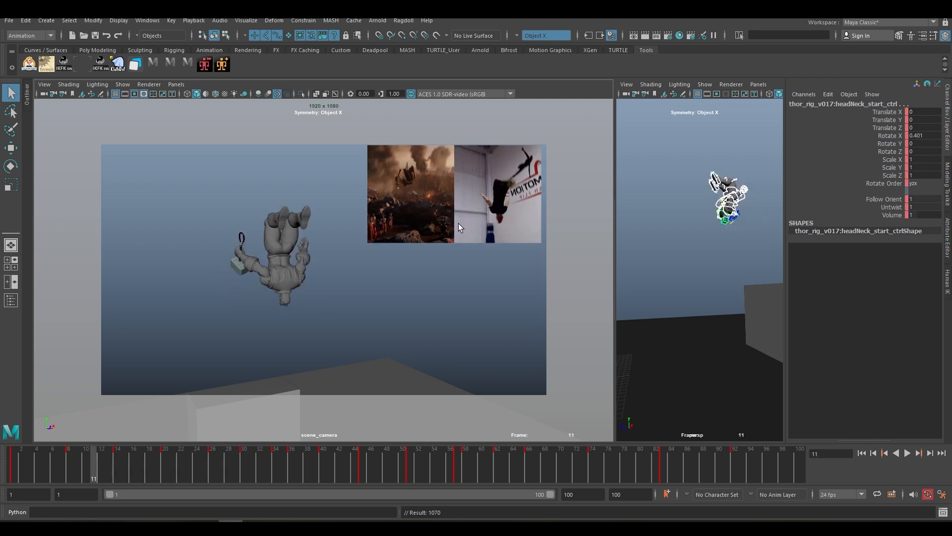
{"action": "key", "text": "alt+comma"}
{"action": "key", "text": "alt+period"}
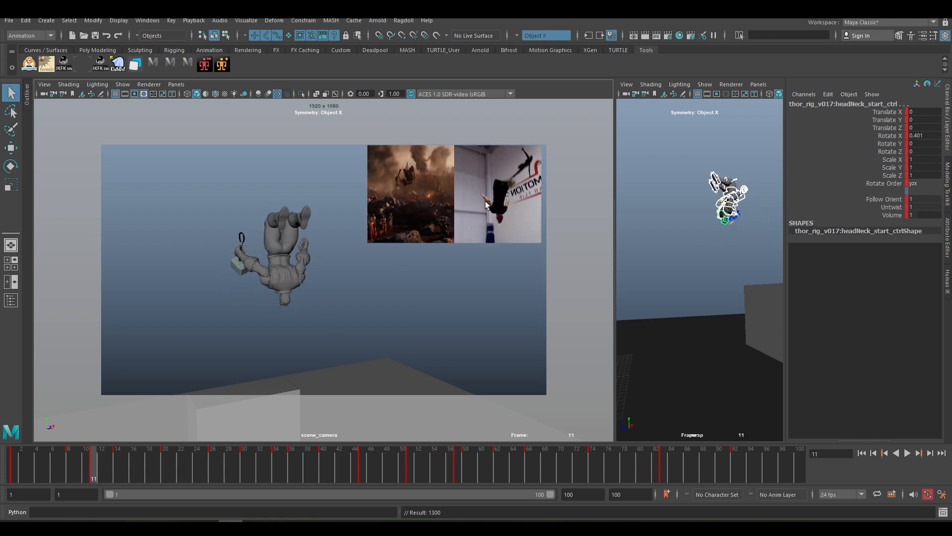
Key all selected rig controls at frame 17 and compare the in-between with the neighbouring key pose.
{"action": "key", "text": "alt+comma"}
{"action": "key", "text": "alt+period"}
{"action": "key", "text": "alt+period"}
{"action": "key", "text": "alt+period"}
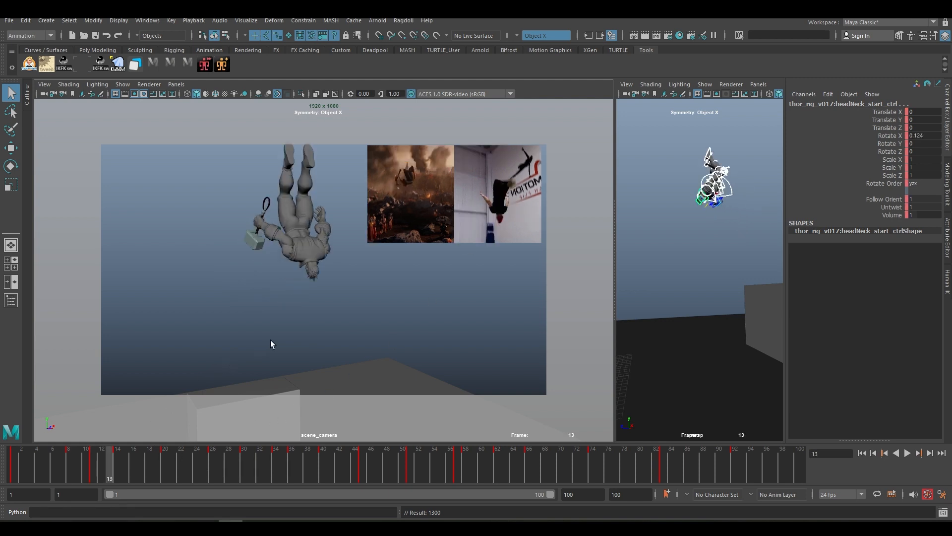
{"action": "key", "text": "alt+period"}
{"action": "key", "text": "alt+period"}
{"action": "key", "text": "alt+period"}
{"action": "key", "text": "alt+period"}
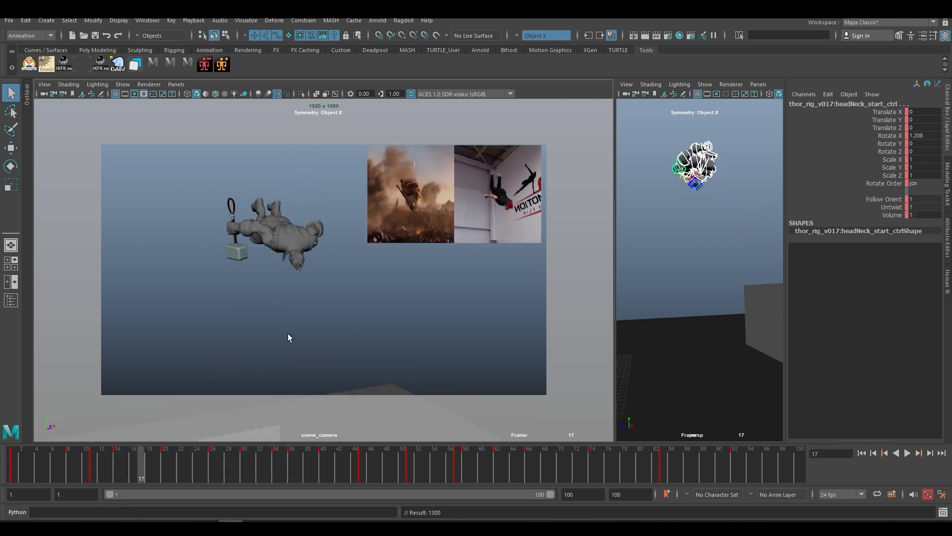
{"action": "key", "text": "alt+comma"}
{"action": "key", "text": "alt+period"}
{"action": "key", "text": "comma"}
{"action": "key", "text": "period"}
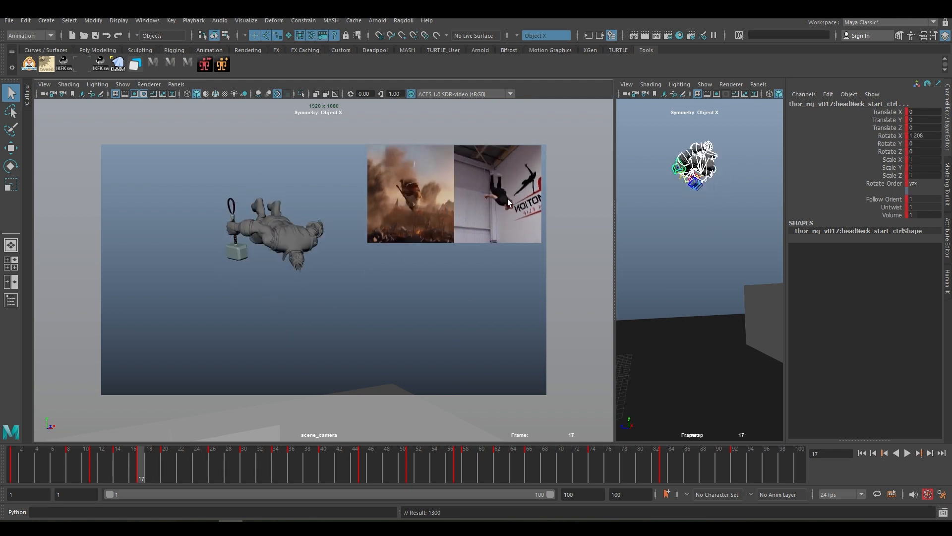
{"action": "key", "text": "comma"}
{"action": "key", "text": "period"}
Key all selected rig controls at the frame 23 in-between.
{"action": "key", "text": "alt+period"}
{"action": "key", "text": "alt+period"}
{"action": "key", "text": "alt+period"}
{"action": "key", "text": "alt+period"}
{"action": "key", "text": "alt+period"}
{"action": "key", "text": "alt+period"}
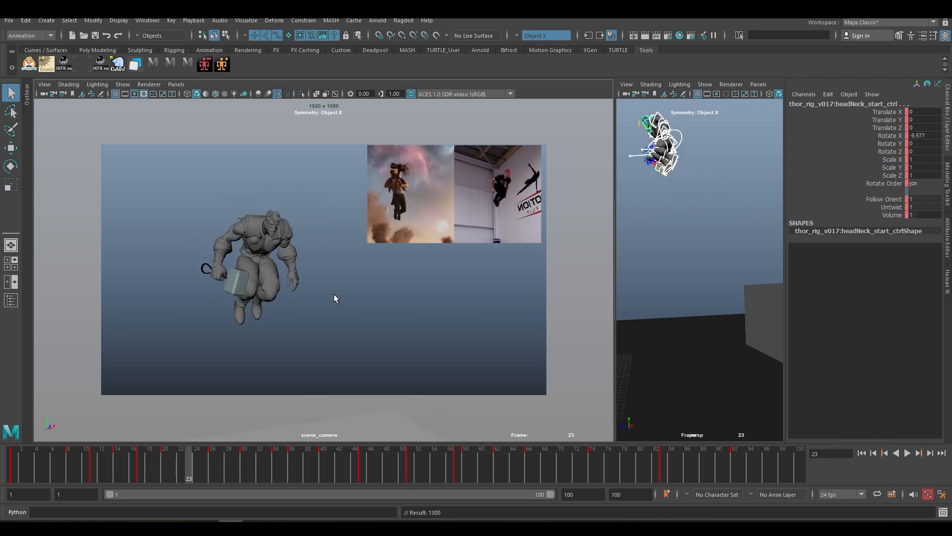
{"action": "key", "text": "comma"}
{"action": "key", "text": "period"}
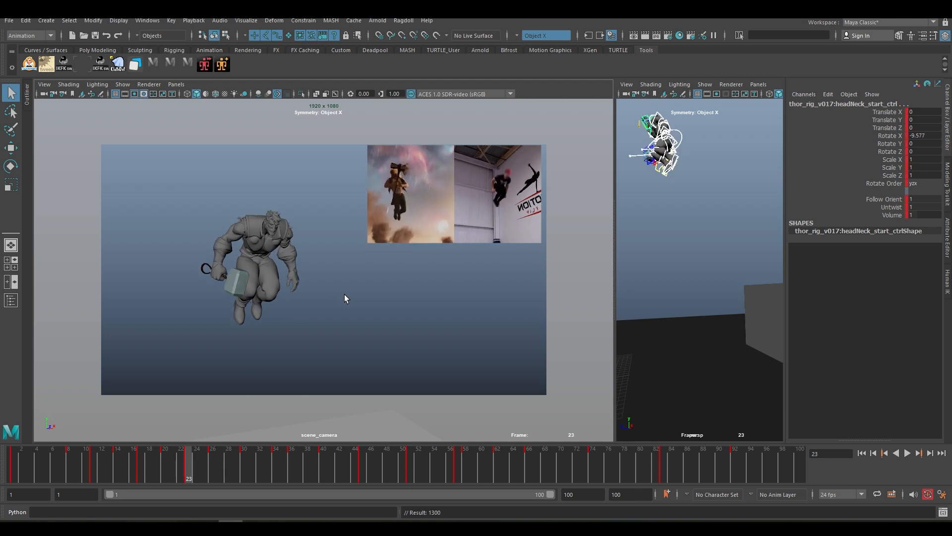
Step between frames 23 and 30 to check the interpolated flip pose against the video references.
{"action": "key", "text": "alt+period"}
{"action": "key", "text": "alt+period"}
{"action": "key", "text": "alt+period"}
{"action": "key", "text": "alt+period"}
{"action": "key", "text": "alt+period"}
{"action": "key", "text": "alt+period"}
{"action": "key", "text": "alt+period"}
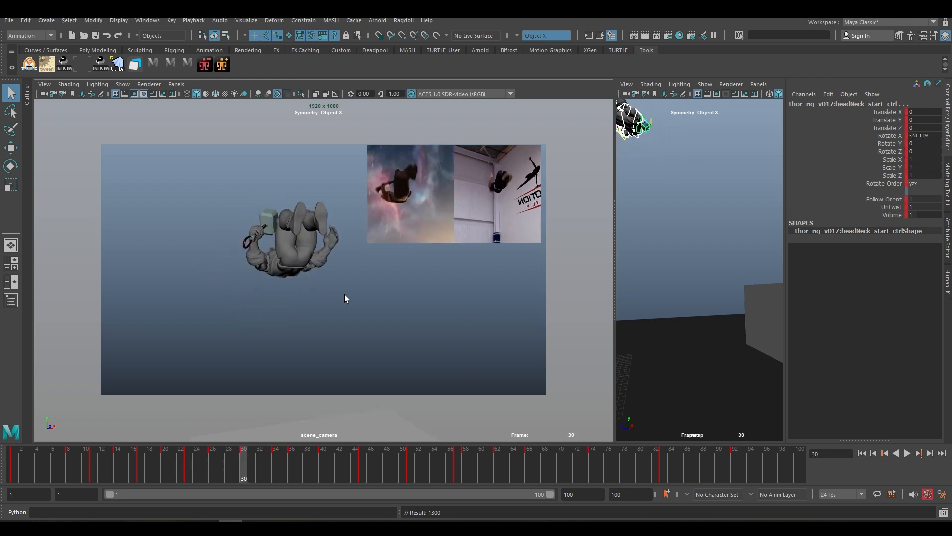
{"action": "key", "text": "alt+period"}
{"action": "key", "text": "alt+comma"}
{"action": "key", "text": "comma"}
{"action": "key", "text": "alt+period"}
{"action": "key", "text": "alt+period"}
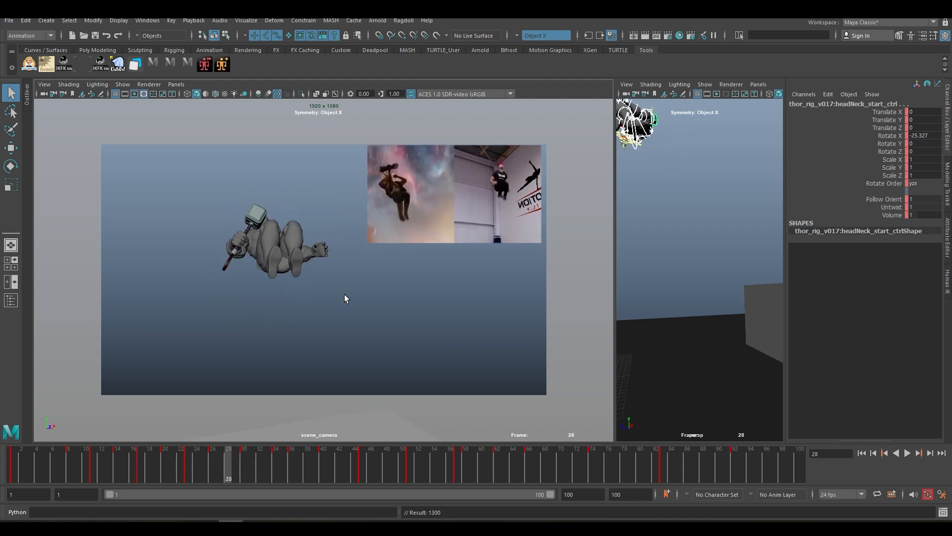
Step from frame 28 to frame 42, comparing the upside-down poses across the camera change with the references.
{"action": "key", "text": "alt+period"}
{"action": "key", "text": "alt+period"}
{"action": "key", "text": "alt+period"}
{"action": "key", "text": "alt+period"}
{"action": "key", "text": "alt+period"}
{"action": "key", "text": "alt+period"}
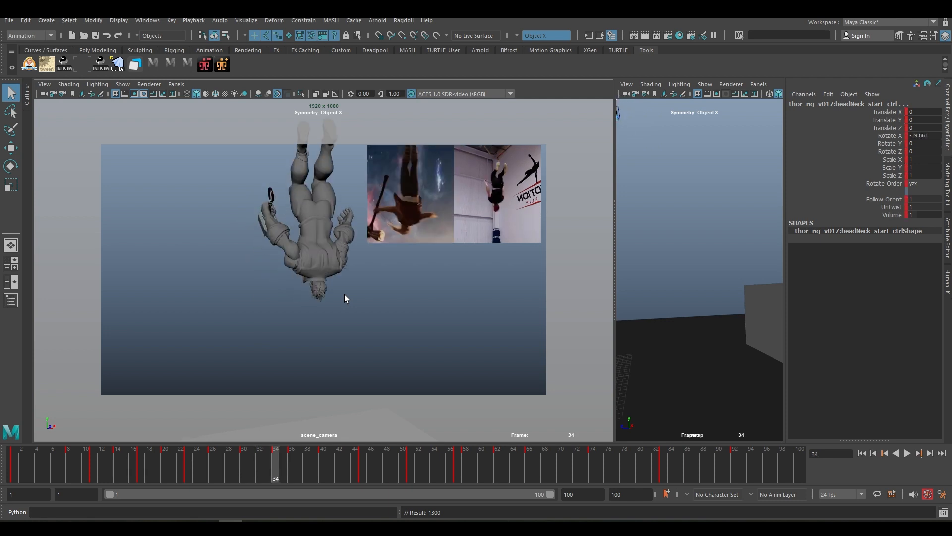
{"action": "key", "text": "alt+period"}
{"action": "key", "text": "alt+period"}
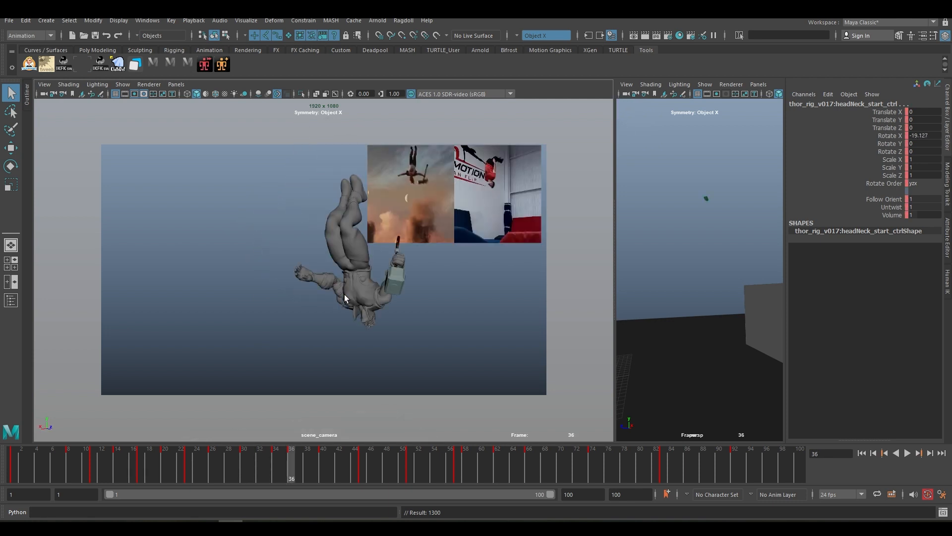
{"action": "key", "text": "alt+period"}
{"action": "key", "text": "alt+period"}
{"action": "key", "text": "alt+period"}
{"action": "key", "text": "alt+period"}
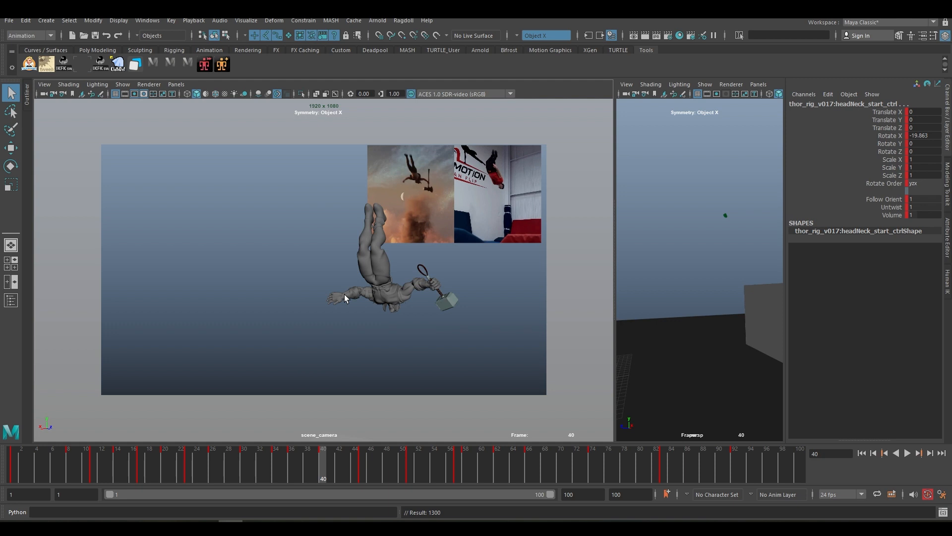
{"action": "key", "text": "alt+period"}
{"action": "key", "text": "alt+period"}
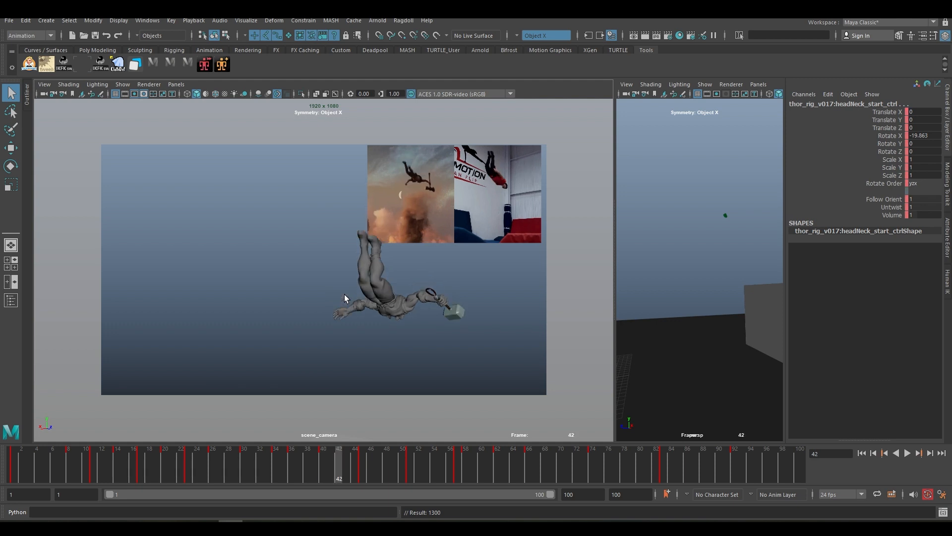
Key all selected rig controls at frame 48 and compare the in-between with the neighbouring key pose.
{"action": "key", "text": "alt+period"}
{"action": "key", "text": "alt+period"}
{"action": "key", "text": "alt+period"}
{"action": "key", "text": "alt+period"}
{"action": "key", "text": "alt+period"}
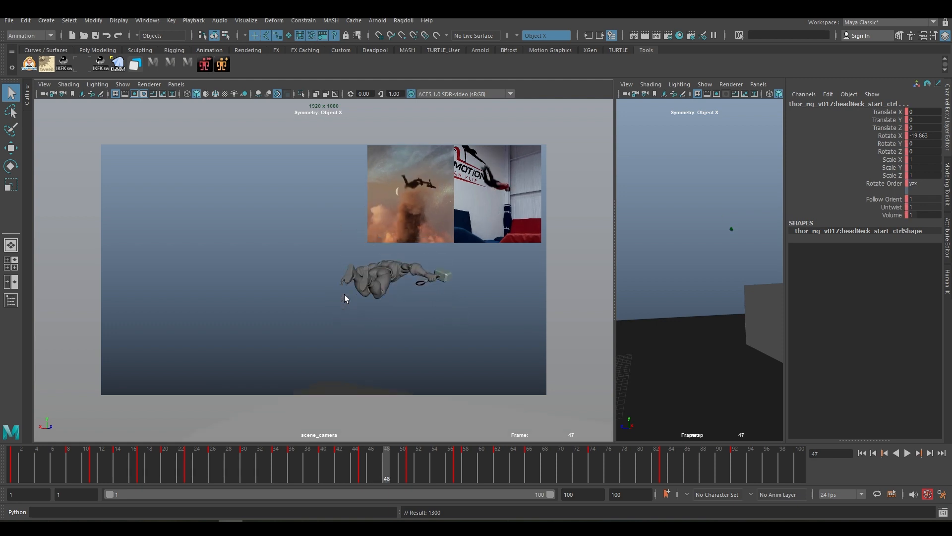
{"action": "key", "text": "alt+period"}
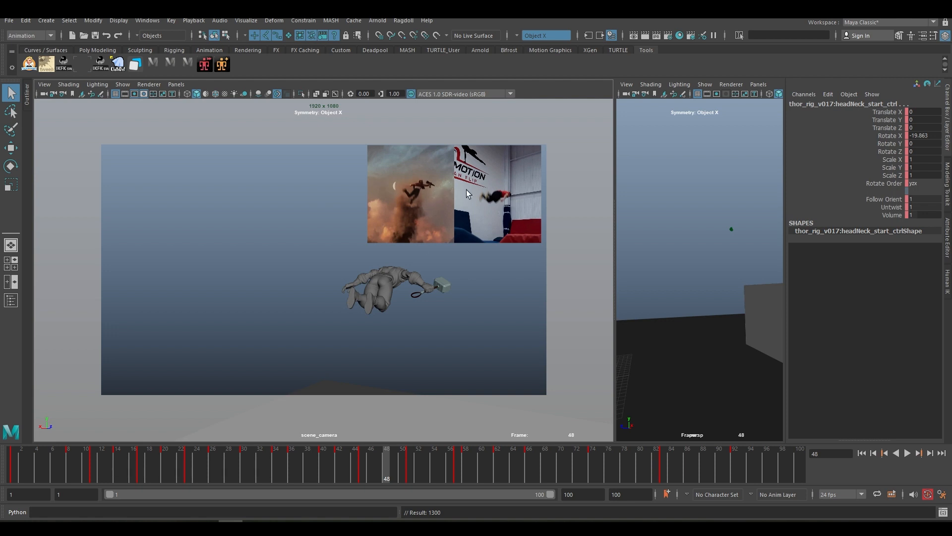
{"action": "key", "text": "s"}
{"action": "key", "text": "comma"}
{"action": "key", "text": "period"}
{"action": "key", "text": "comma"}
{"action": "key", "text": "period"}
Step from frame 48 to about frame 62 to check the descent and landing poses against the references.
{"action": "key", "text": "alt+period"}
{"action": "key", "text": "alt+period"}
{"action": "key", "text": "alt+period"}
{"action": "key", "text": "alt+period"}
{"action": "key", "text": "alt+period"}
{"action": "key", "text": "alt+period"}
{"action": "key", "text": "alt+period"}
{"action": "key", "text": "alt+period"}
{"action": "key", "text": "alt+period"}
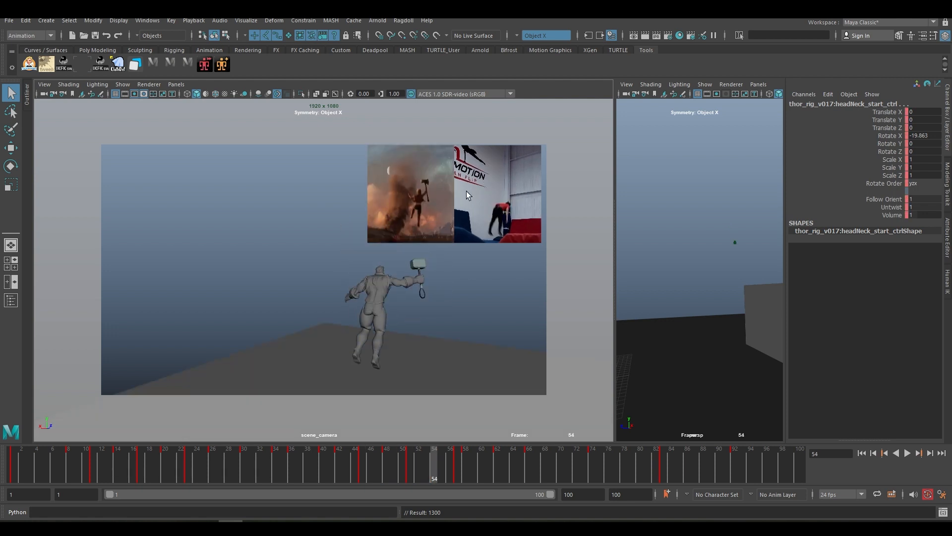
{"action": "key", "text": "alt+period"}
{"action": "key", "text": "alt+period"}
{"action": "key", "text": "alt+period"}
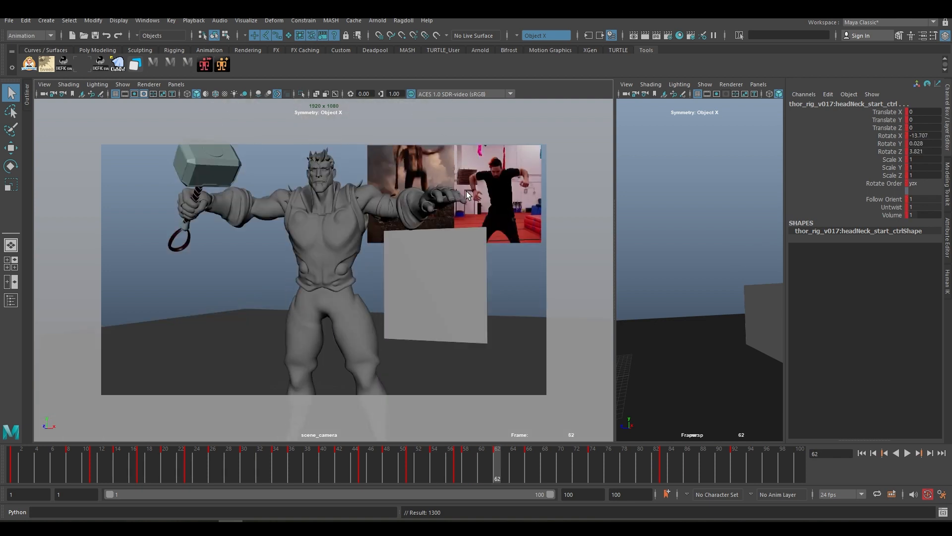
{"action": "key", "text": "alt+period"}
{"action": "key", "text": "alt+period"}
{"action": "key", "text": "alt+period"}
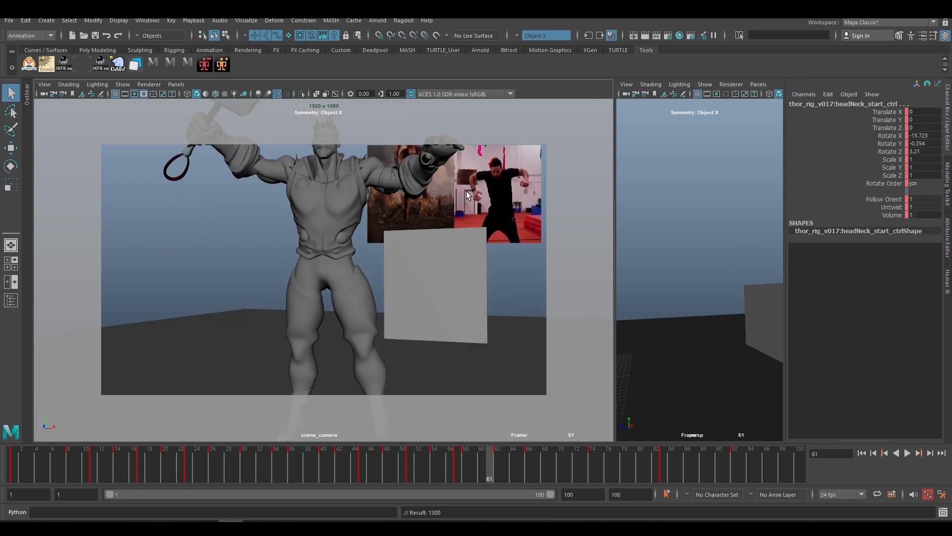
Step from frame 61 past frame 75 to examine how the landing settles compared with the references.
{"action": "key", "text": "alt+period"}
{"action": "key", "text": "alt+period"}
{"action": "key", "text": "alt+period"}
{"action": "key", "text": "alt+period"}
{"action": "key", "text": "alt+period"}
{"action": "key", "text": "alt+period"}
{"action": "key", "text": "alt+period"}
{"action": "key", "text": "alt+period"}
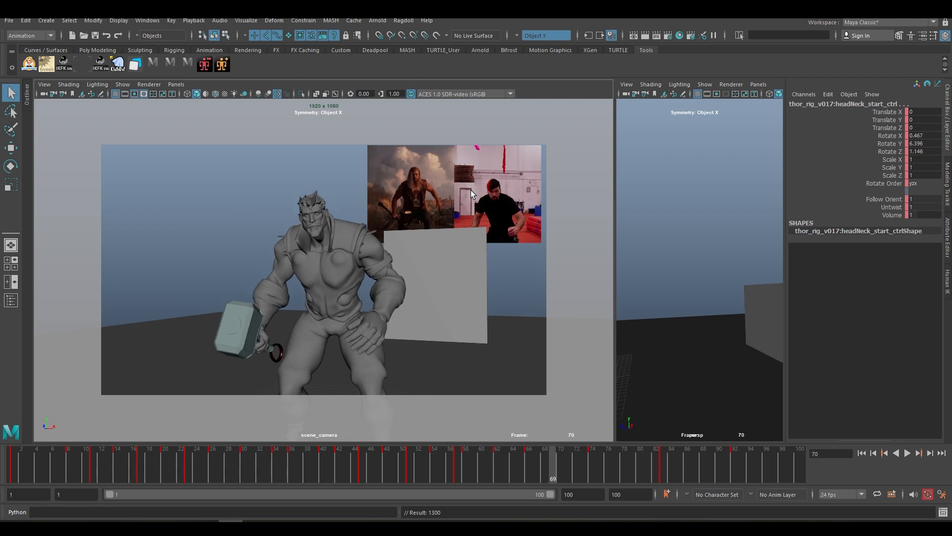
{"action": "key", "text": "alt+period"}
{"action": "key", "text": "alt+period"}
{"action": "key", "text": "alt+period"}
{"action": "key", "text": "alt+period"}
{"action": "key", "text": "alt+period"}
{"action": "key", "text": "alt+period"}
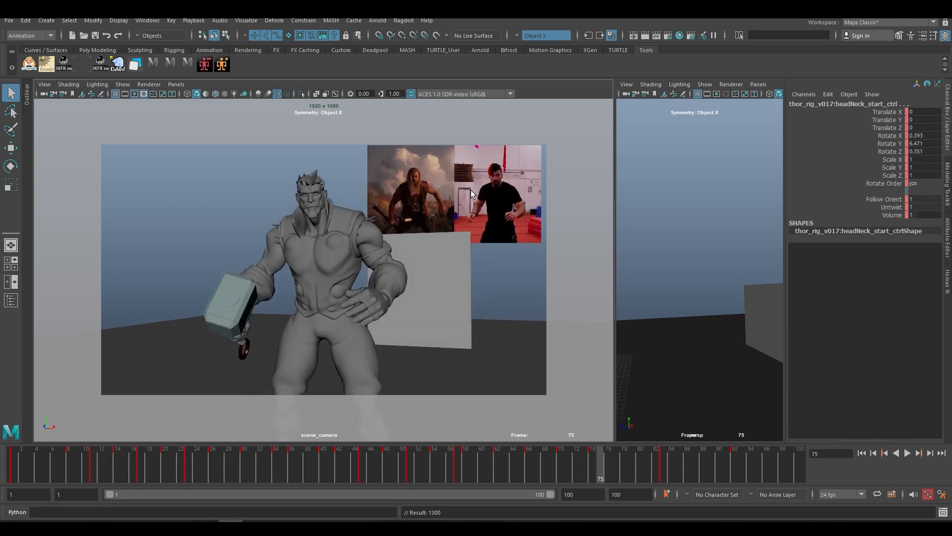
{"action": "key", "text": "alt+period"}
{"action": "key", "text": "alt+period"}
{"action": "key", "text": "alt+period"}
{"action": "key", "text": "alt+period"}
{"action": "key", "text": "alt+period"}
{"action": "key", "text": "alt+period"}
Go to frame 11 and switch all keys of the selected controls to stepped tangents in the Graph Editor.
{"action": "left_click_drag", "start_coordinate": [70, 456], "coordinate": [93, 456]}
{"action": "left_click", "coordinate": [85, 67]}
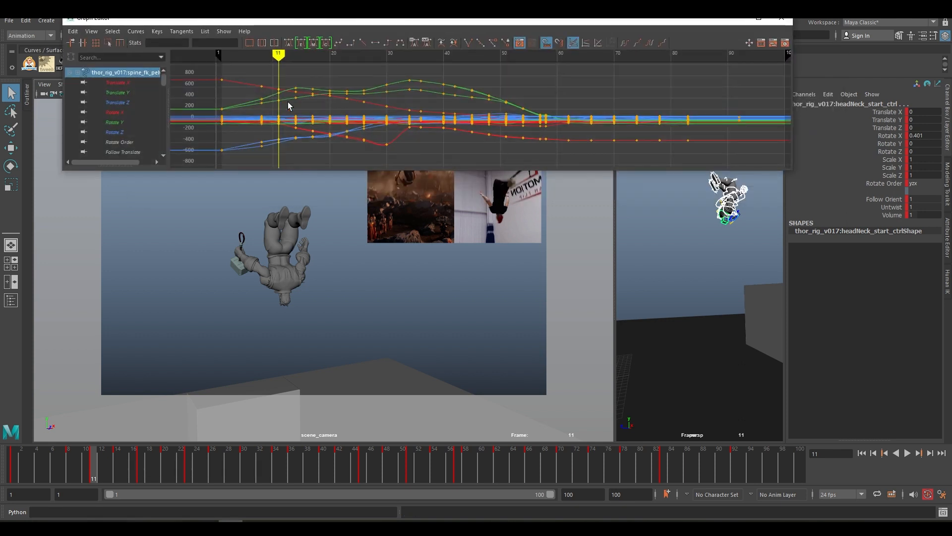
{"action": "left_click_drag", "start_coordinate": [242, 73], "coordinate": [264, 138]}
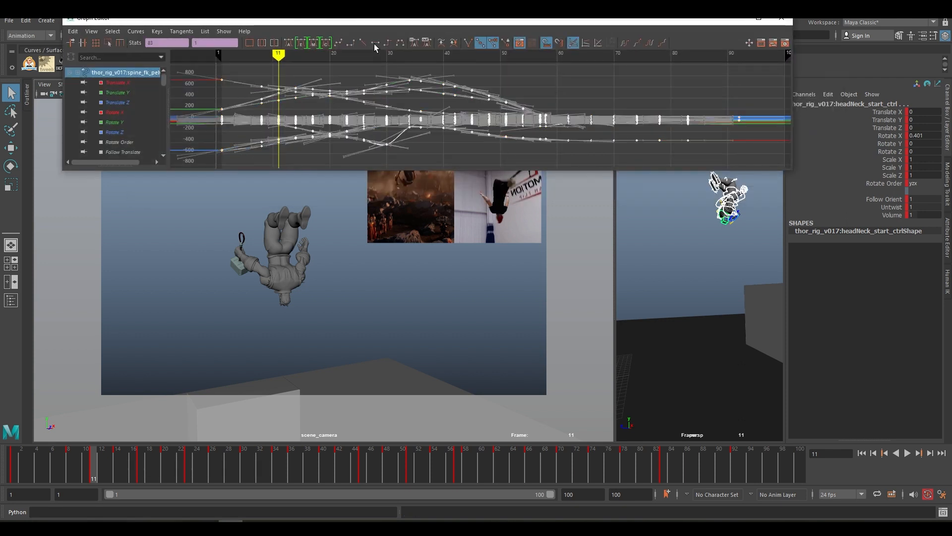
{"action": "left_click", "coordinate": [390, 44]}
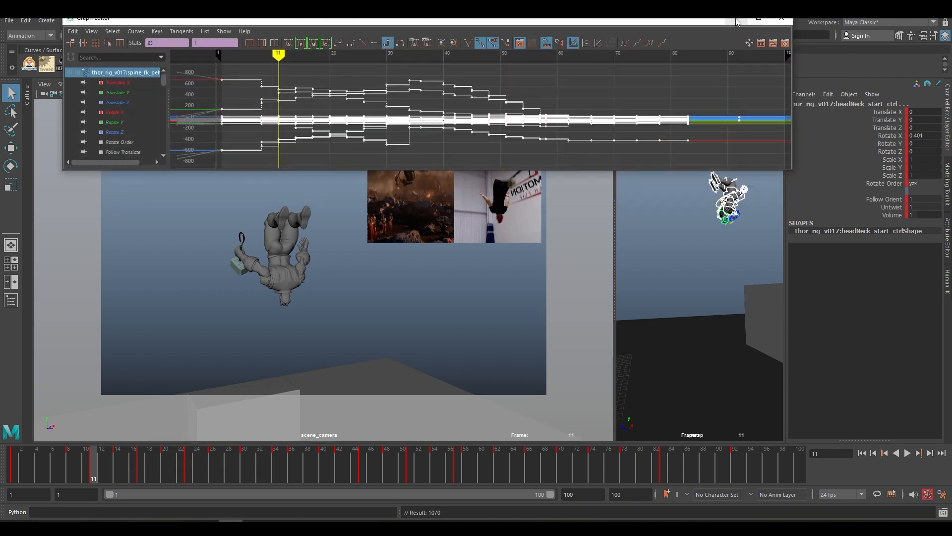
{"action": "left_click", "coordinate": [736, 20]}
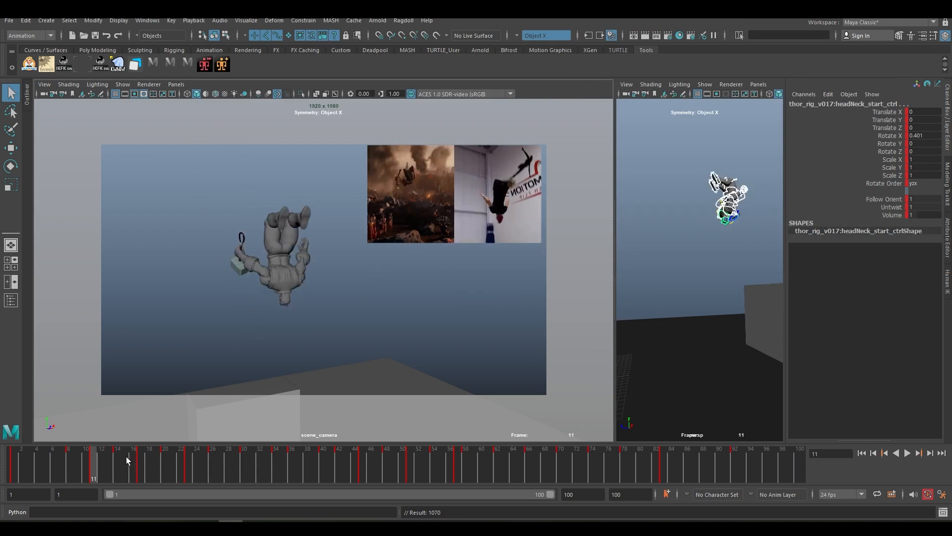
Examine the stepped pose around frame 11 against the references and from other angles in the perspective view.
{"action": "key", "text": "alt+comma"}
{"action": "key", "text": "alt+period"}
{"action": "key", "text": "alt+period"}
{"action": "key", "text": "alt+period"}
{"action": "key", "text": "alt+comma"}
{"action": "key", "text": "alt+comma"}
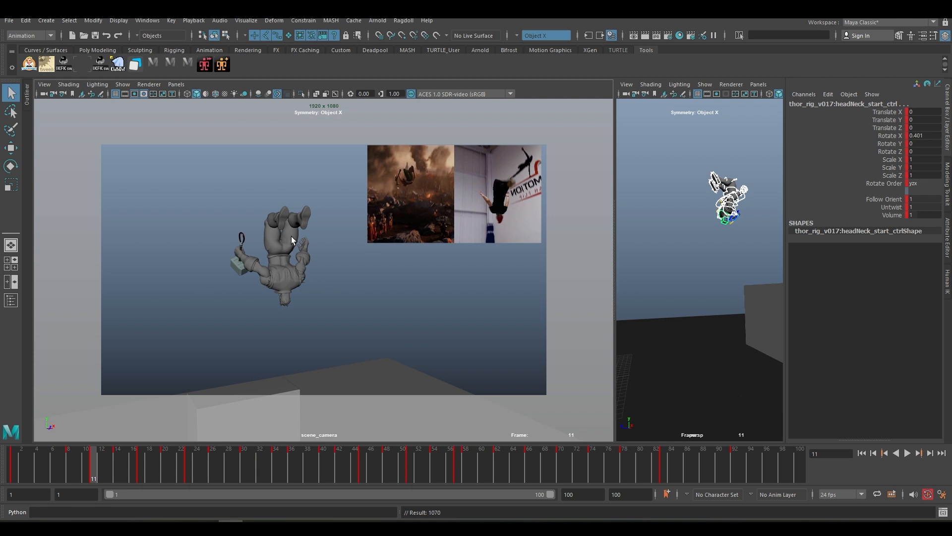
{"action": "left_click_drag", "start_coordinate": [727, 197], "coordinate": [787, 202], "text": "alt"}
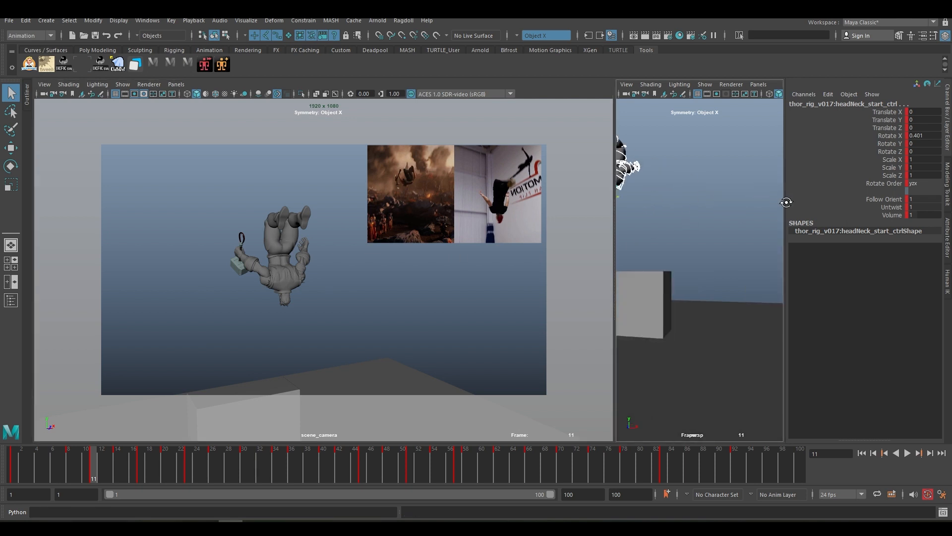
{"action": "left_click_drag", "start_coordinate": [694, 214], "coordinate": [759, 255], "text": "alt"}
{"action": "left_click_drag", "start_coordinate": [665, 195], "coordinate": [758, 254], "text": "alt"}
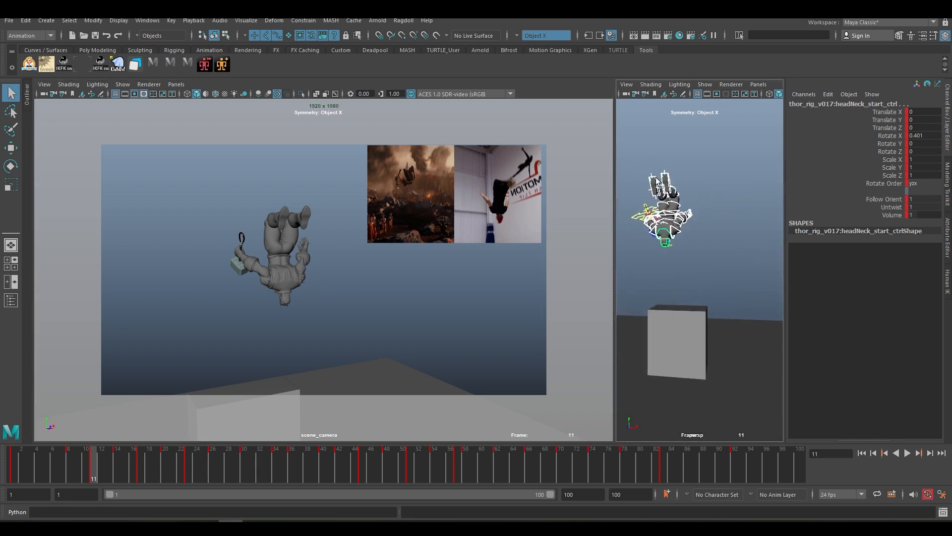
At frame 11, reposition the right foot IK control and rotate it to about X -45, Y 7, Z 10.
{"action": "left_click", "coordinate": [656, 181]}
{"action": "key", "text": "f"}
{"action": "right_click_drag", "start_coordinate": [703, 204], "coordinate": [665, 227], "text": "alt"}
{"action": "left_click_drag", "start_coordinate": [648, 237], "coordinate": [713, 248], "text": "alt"}
{"action": "middle_click_drag", "start_coordinate": [712, 248], "coordinate": [704, 227], "text": "alt"}
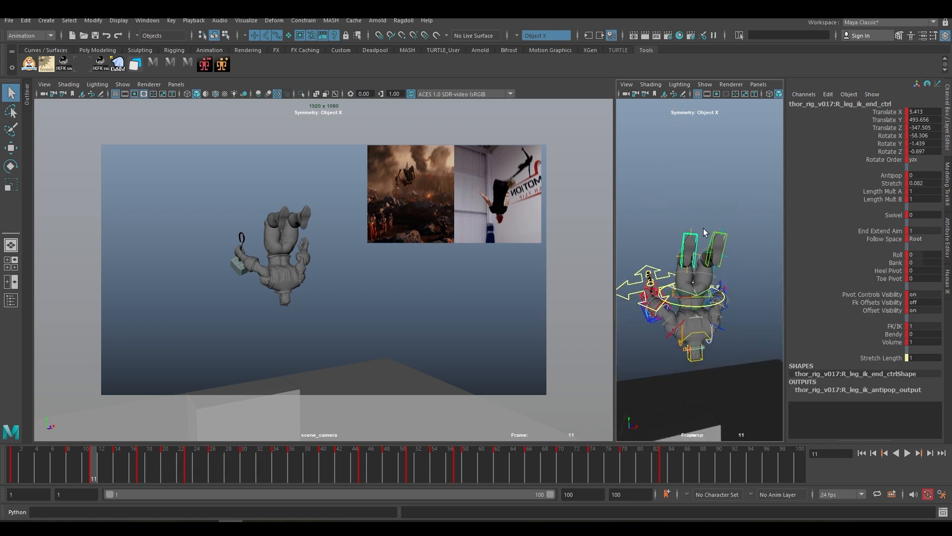
{"action": "right_click_drag", "start_coordinate": [705, 232], "coordinate": [700, 257], "text": "alt"}
{"action": "key", "text": "w"}
{"action": "left_click_drag", "start_coordinate": [709, 247], "coordinate": [717, 248]}
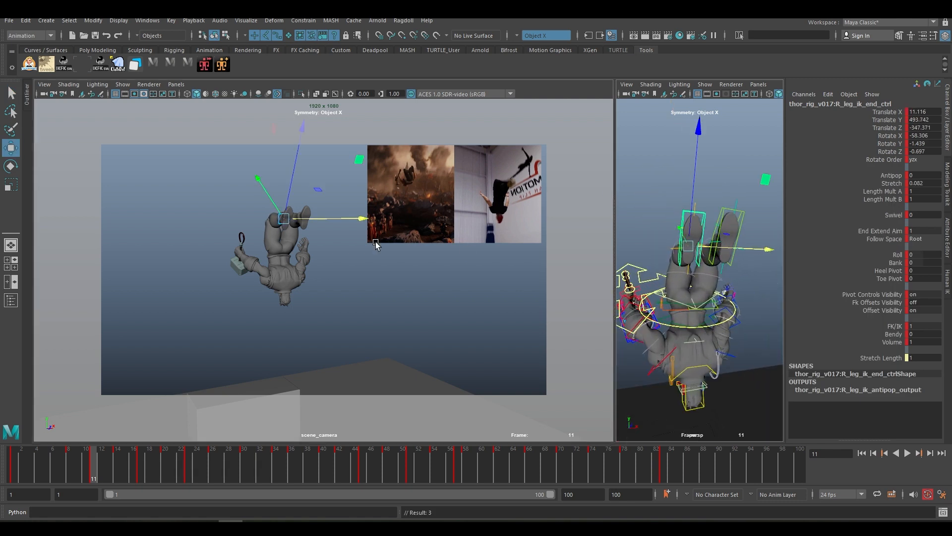
{"action": "key", "text": "e"}
{"action": "mouse_move", "coordinate": [325, 210]}
{"action": "left_mouse_down"}
{"action": "mouse_move", "coordinate": [336, 233]}
{"action": "mouse_move", "coordinate": [319, 227]}
{"action": "left_mouse_up"}
{"action": "key", "text": "w"}
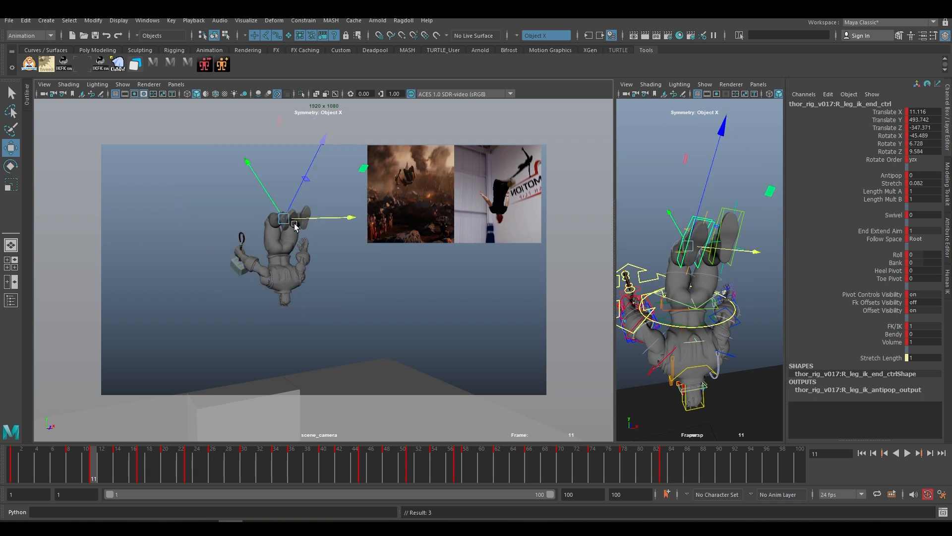
{"action": "left_click_drag", "start_coordinate": [279, 202], "coordinate": [249, 162]}
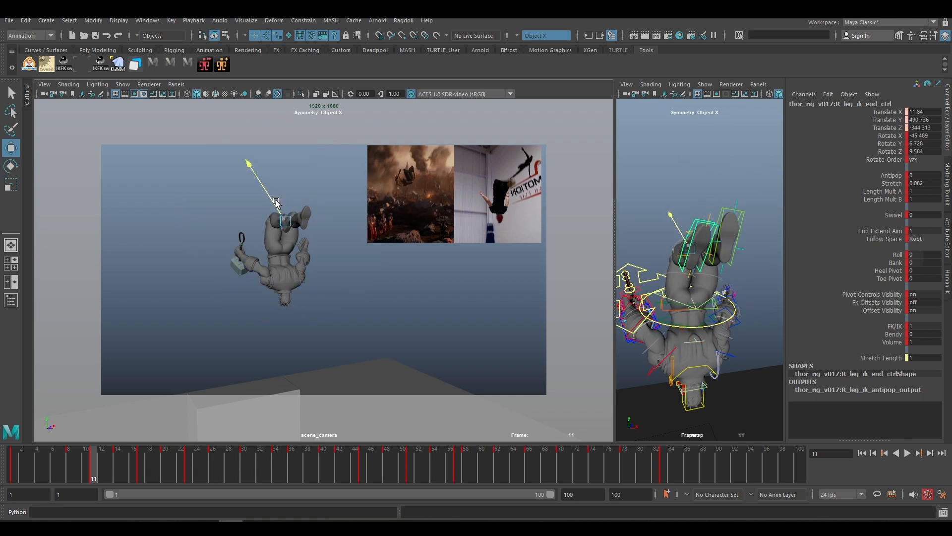
Move and rotate the left foot IK control at frame 11 to refine the in-between leg pose.
{"action": "left_click", "coordinate": [703, 261]}
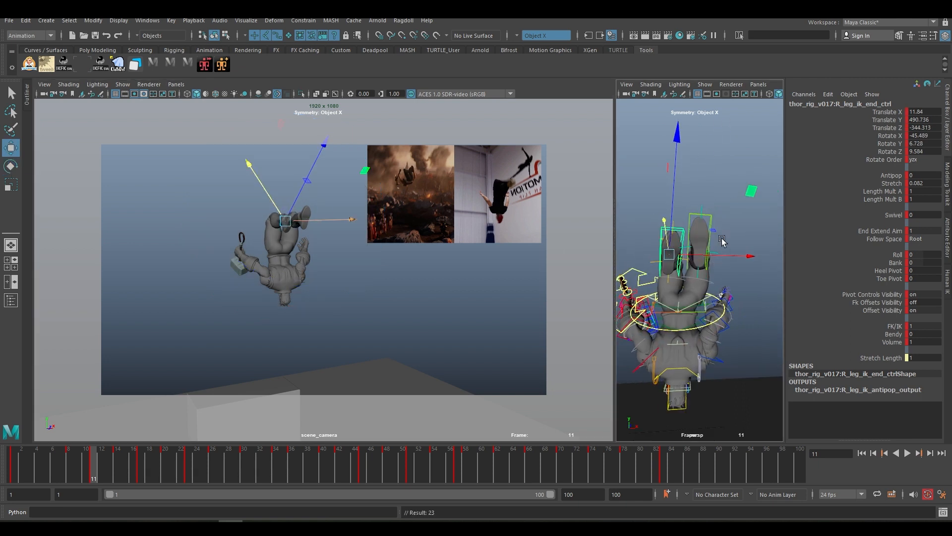
{"action": "mouse_move", "coordinate": [725, 237]}
{"action": "left_mouse_down", "text": "alt"}
{"action": "mouse_move", "coordinate": [665, 256]}
{"action": "mouse_move", "coordinate": [724, 236]}
{"action": "left_mouse_up", "text": "alt"}
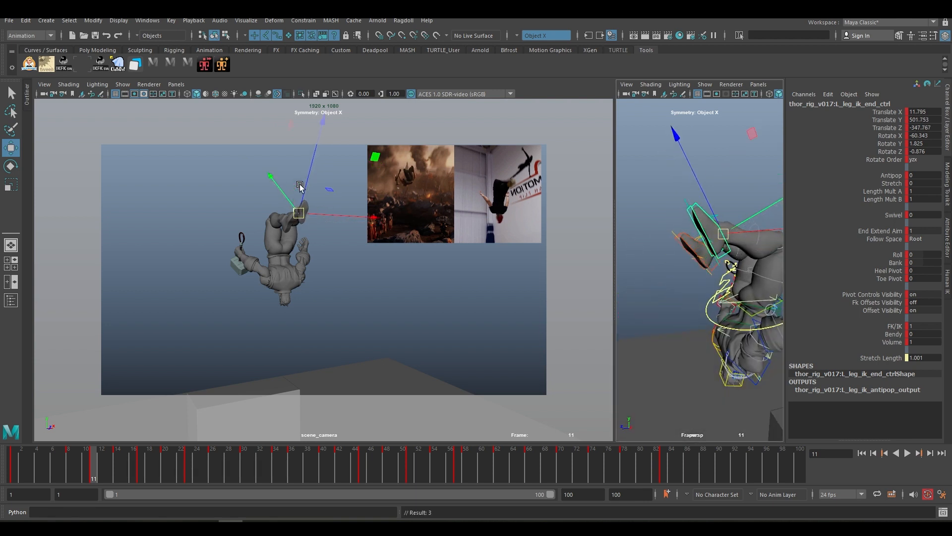
{"action": "left_click_drag", "start_coordinate": [305, 188], "coordinate": [307, 184]}
{"action": "key", "text": "e"}
{"action": "left_click_drag", "start_coordinate": [343, 237], "coordinate": [355, 192]}
At frame 17, raise the left foot IK control and rotate it to about -168 in X.
{"action": "key", "text": "alt+period"}
{"action": "key", "text": "alt+period"}
{"action": "key", "text": "alt+period"}
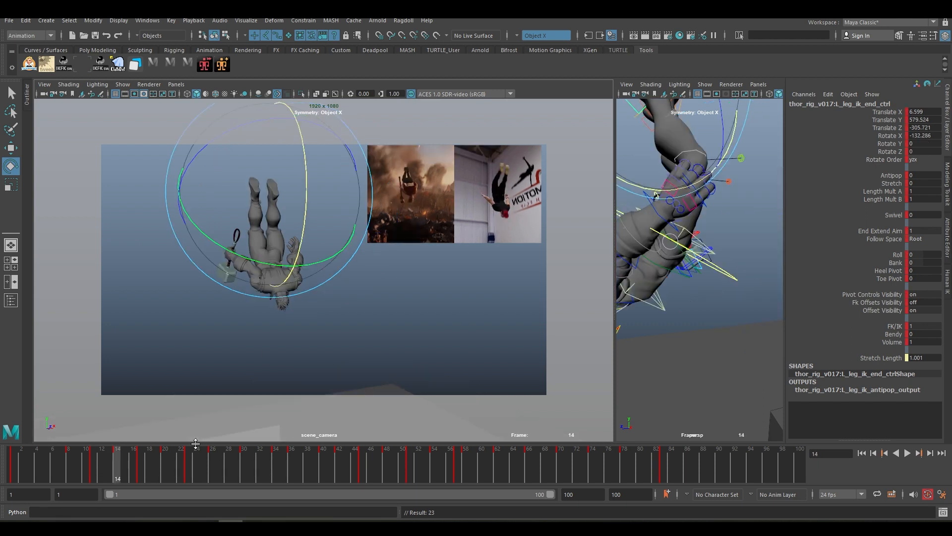
{"action": "key", "text": "alt+period"}
{"action": "key", "text": "alt+period"}
{"action": "key", "text": "alt+period"}
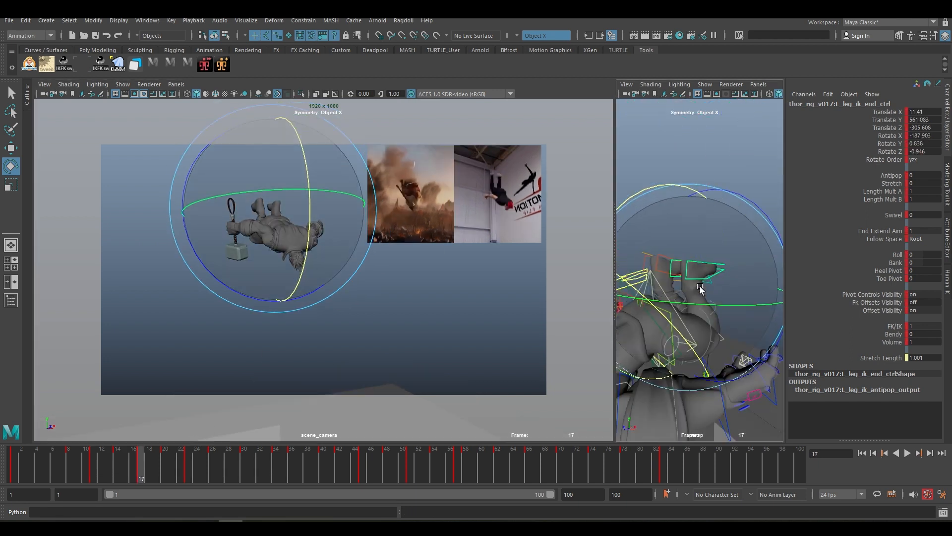
{"action": "key", "text": "w"}
{"action": "left_click_drag", "start_coordinate": [720, 283], "coordinate": [620, 243], "text": "alt"}
{"action": "left_click_drag", "start_coordinate": [641, 233], "coordinate": [689, 204]}
{"action": "key", "text": "e"}
{"action": "left_click_drag", "start_coordinate": [262, 209], "coordinate": [258, 233]}
{"action": "key", "text": "w"}
{"action": "left_click_drag", "start_coordinate": [686, 232], "coordinate": [690, 231], "text": "alt"}
{"action": "left_click_drag", "start_coordinate": [719, 193], "coordinate": [700, 198]}
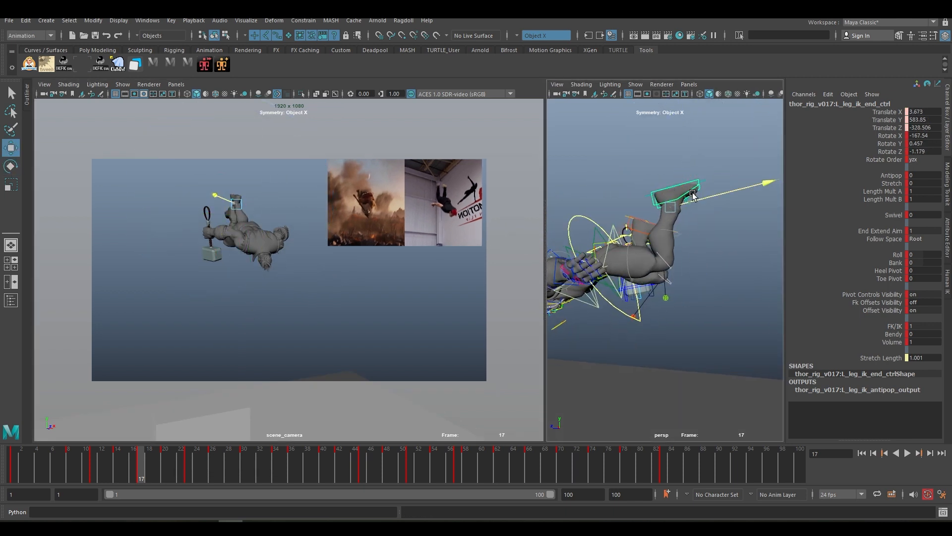
Extend the left leg by moving its foot control to about Y 602, Z -334, rotated about X -164, Y -6.
{"action": "left_click_drag", "start_coordinate": [218, 195], "coordinate": [222, 195]}
{"action": "left_click_drag", "start_coordinate": [234, 235], "coordinate": [276, 220]}
{"action": "left_click", "coordinate": [268, 194]}
{"action": "key", "text": "e"}
{"action": "key", "text": "w"}
Extend the right leg at frame 17, moving its foot control to about Y 609, Z -321 and rotating it about -164 in X.
{"action": "left_click_drag", "start_coordinate": [689, 242], "coordinate": [700, 174], "text": "alt"}
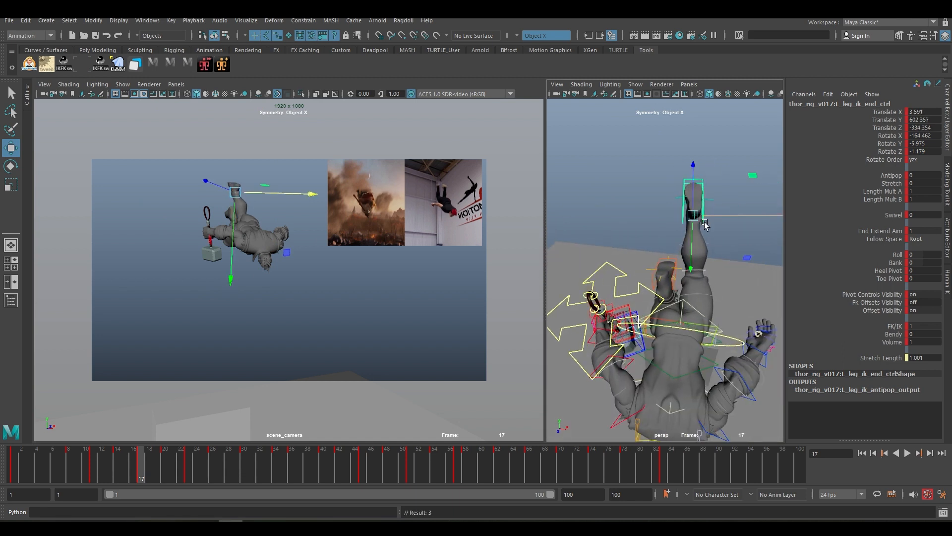
{"action": "left_click", "coordinate": [690, 266]}
{"action": "left_click_drag", "start_coordinate": [680, 263], "coordinate": [734, 270], "text": "alt"}
{"action": "left_click_drag", "start_coordinate": [684, 269], "coordinate": [655, 218]}
{"action": "left_click_drag", "start_coordinate": [266, 227], "coordinate": [263, 237]}
{"action": "key", "text": "w"}
{"action": "left_click_drag", "start_coordinate": [266, 187], "coordinate": [221, 185]}
{"action": "key", "text": "e"}
{"action": "key", "text": "w"}
{"action": "left_click_drag", "start_coordinate": [719, 260], "coordinate": [558, 275], "text": "alt"}
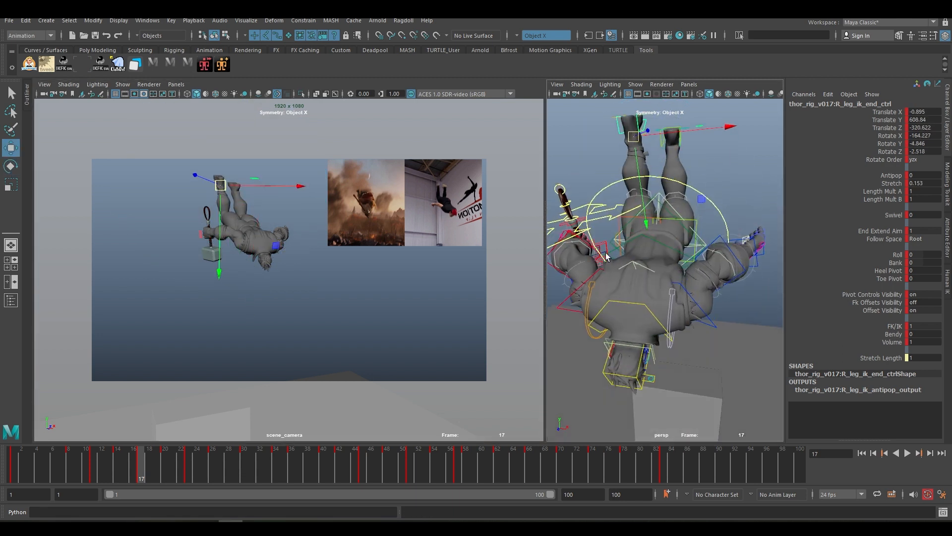
Rotate the right upper arm FK control at frame 17 to about X -24, Y -44, Z -5.
{"action": "key", "text": "q"}
{"action": "middle_click_drag", "start_coordinate": [558, 275], "coordinate": [629, 244], "text": "alt"}
{"action": "left_click", "coordinate": [654, 280]}
{"action": "key", "text": "e"}
{"action": "left_click_drag", "start_coordinate": [621, 350], "coordinate": [633, 350]}
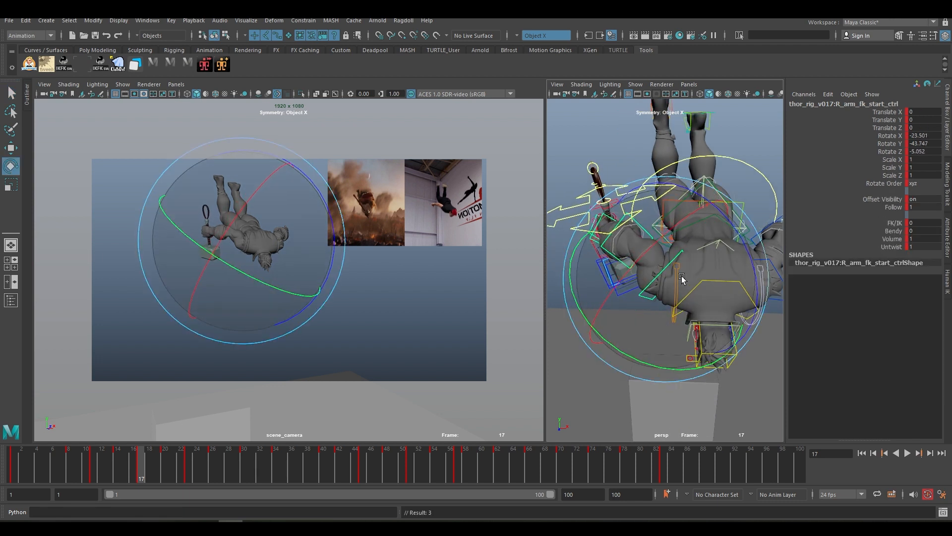
Rotate the right hand FK control holding the hammer to about X -20, Y 6, Z -4 at frame 17.
{"action": "key", "text": "q"}
{"action": "left_click_drag", "start_coordinate": [682, 276], "coordinate": [744, 268], "text": "alt"}
{"action": "left_click", "coordinate": [640, 220]}
{"action": "key", "text": "e"}
{"action": "left_click_drag", "start_coordinate": [137, 243], "coordinate": [144, 198]}
{"action": "left_click_drag", "start_coordinate": [258, 244], "coordinate": [266, 249]}
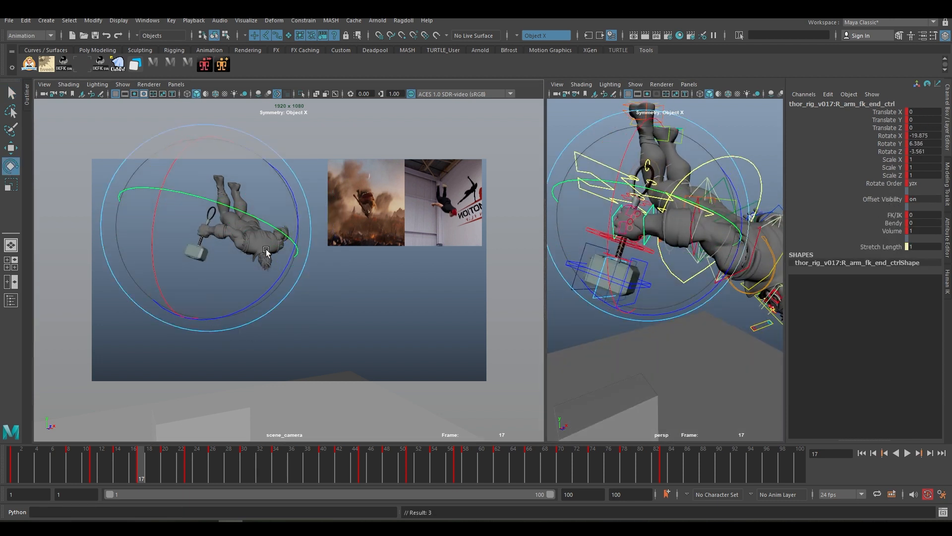
Rotate the left upper arm FK control at frame 17 to about X -3, Y -51, Z -6.
{"action": "key", "text": "w"}
{"action": "left_click_drag", "start_coordinate": [704, 270], "coordinate": [652, 283], "text": "alt"}
{"action": "left_click", "coordinate": [639, 285]}
{"action": "key", "text": "e"}
{"action": "key", "text": "q"}
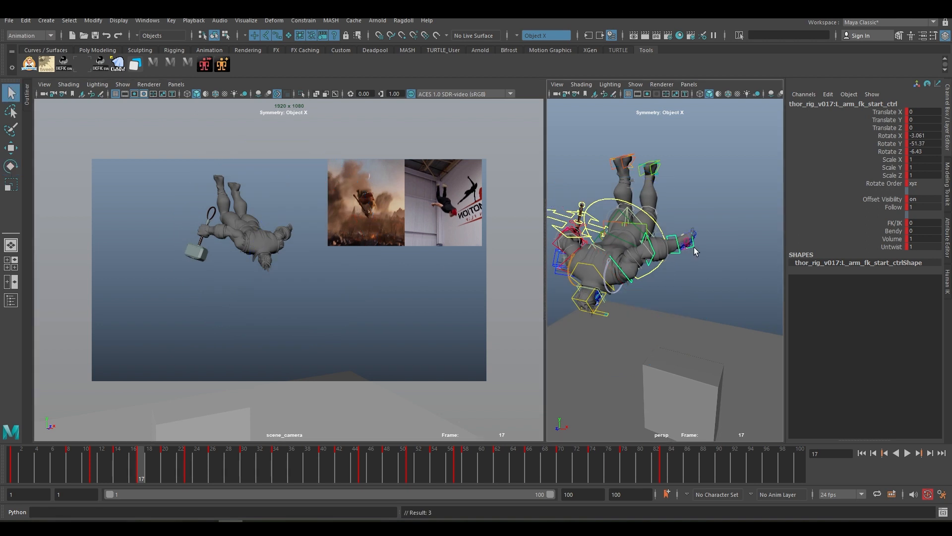
Rotate the left hand FK control to about X 25, Y -3, Z -2 at frame 17 and compare with neighbouring key poses.
{"action": "left_click_drag", "start_coordinate": [694, 247], "coordinate": [674, 250], "text": "alt"}
{"action": "left_click", "coordinate": [680, 245]}
{"action": "key", "text": "e"}
{"action": "left_click_drag", "start_coordinate": [680, 293], "coordinate": [672, 268]}
{"action": "key", "text": "q"}
{"action": "left_click", "coordinate": [651, 232]}
{"action": "key", "text": "e"}
{"action": "key", "text": "comma"}
{"action": "key", "text": "period"}
{"action": "key", "text": "period"}
{"action": "key", "text": "period"}
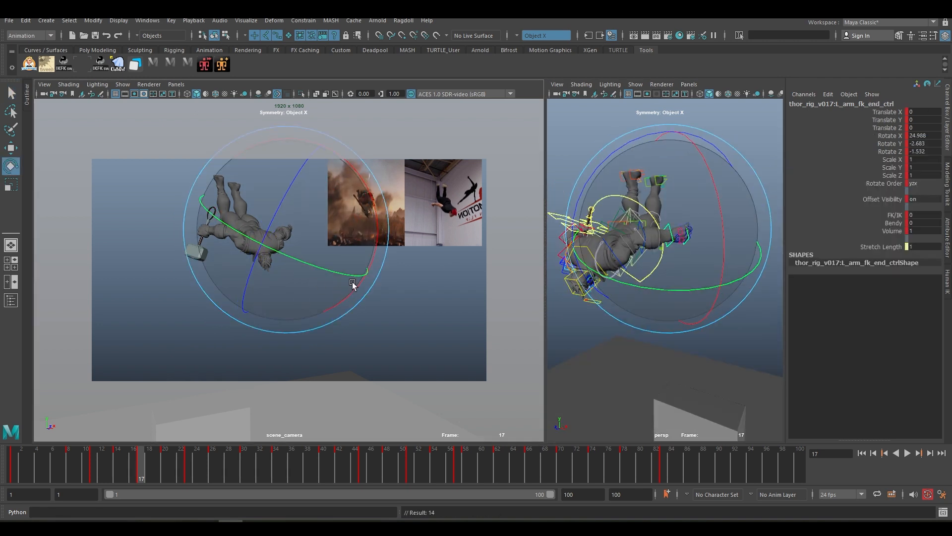
Rotate the right forearm FK control at frame 23 to about X -19, Y -8, Z 62.
{"action": "key", "text": "comma"}
{"action": "key", "text": "period"}
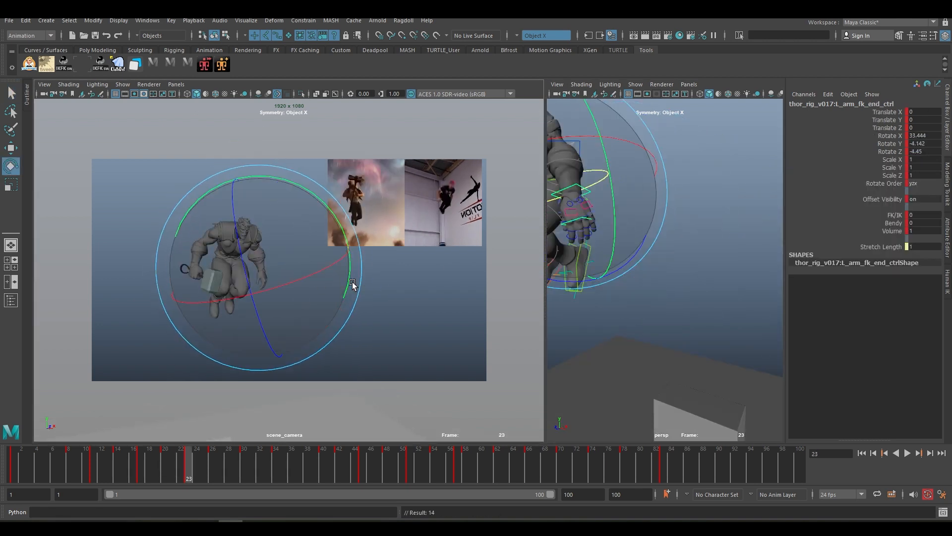
{"action": "key", "text": "q"}
{"action": "left_click_drag", "start_coordinate": [655, 185], "coordinate": [686, 200], "text": "alt"}
{"action": "left_click", "coordinate": [687, 216]}
{"action": "key", "text": "e"}
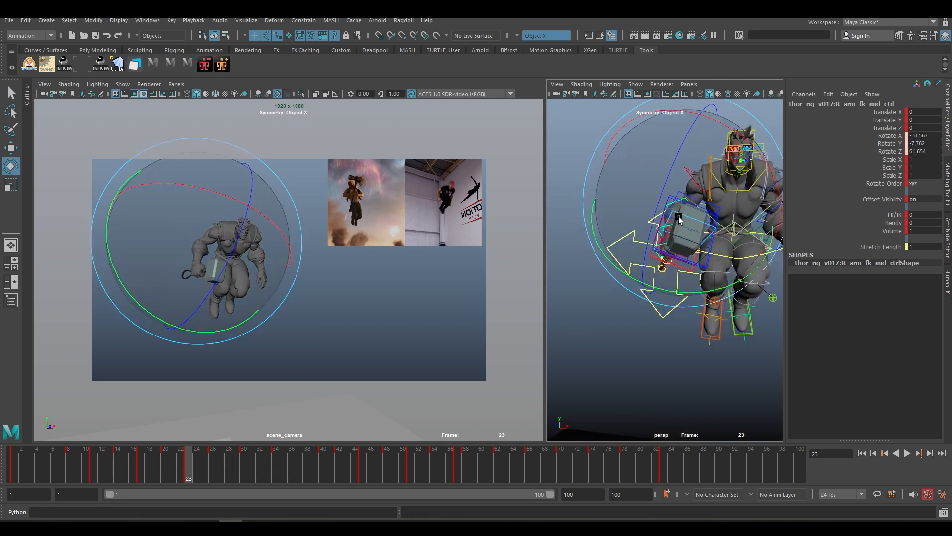
Rotate the right upper arm FK control at frame 23 to about X -82, Y -43, Z 42.
{"action": "key", "text": "q"}
{"action": "left_click", "coordinate": [694, 179]}
{"action": "key", "text": "e"}
{"action": "left_click_drag", "start_coordinate": [197, 227], "coordinate": [183, 211]}
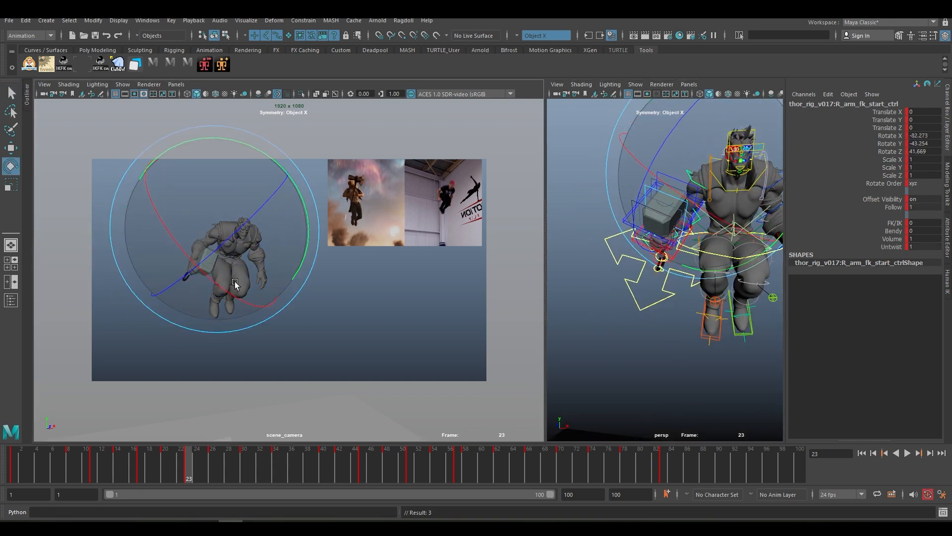
Rotate the right hand FK control holding the hammer to about X 23, Y -7, Z -3 at frame 23.
{"action": "key", "text": "q"}
{"action": "key", "text": "e"}
{"action": "left_click_drag", "start_coordinate": [221, 276], "coordinate": [219, 285]}
{"action": "key", "text": "q"}
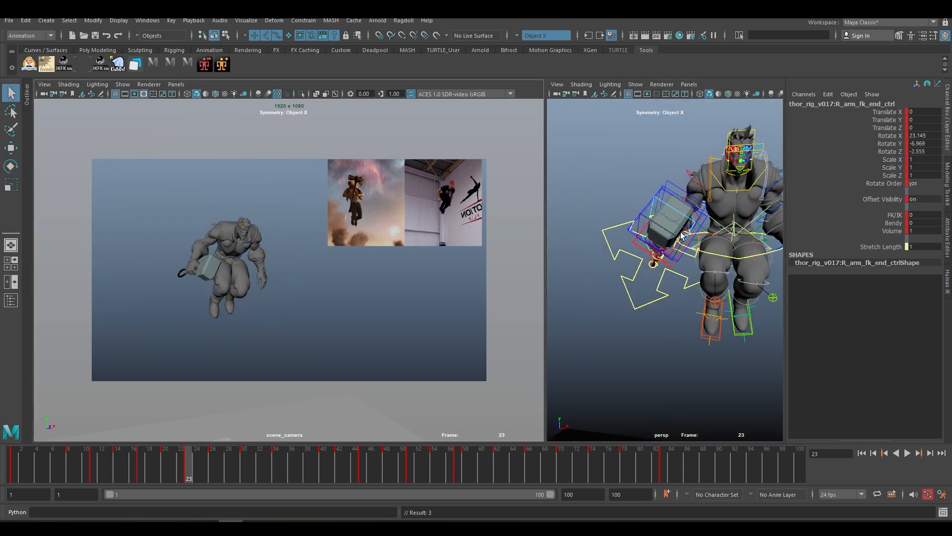
Rotate the left upper arm FK control at frame 23 to about X -59, Y -56, Z 53 and key it.
{"action": "left_click_drag", "start_coordinate": [715, 250], "coordinate": [636, 254], "text": "alt"}
{"action": "left_click", "coordinate": [669, 193]}
{"action": "key", "text": "e"}
{"action": "left_click_drag", "start_coordinate": [688, 207], "coordinate": [659, 233], "text": "alt"}
{"action": "left_click_drag", "start_coordinate": [660, 259], "coordinate": [640, 261]}
{"action": "key", "text": "s"}
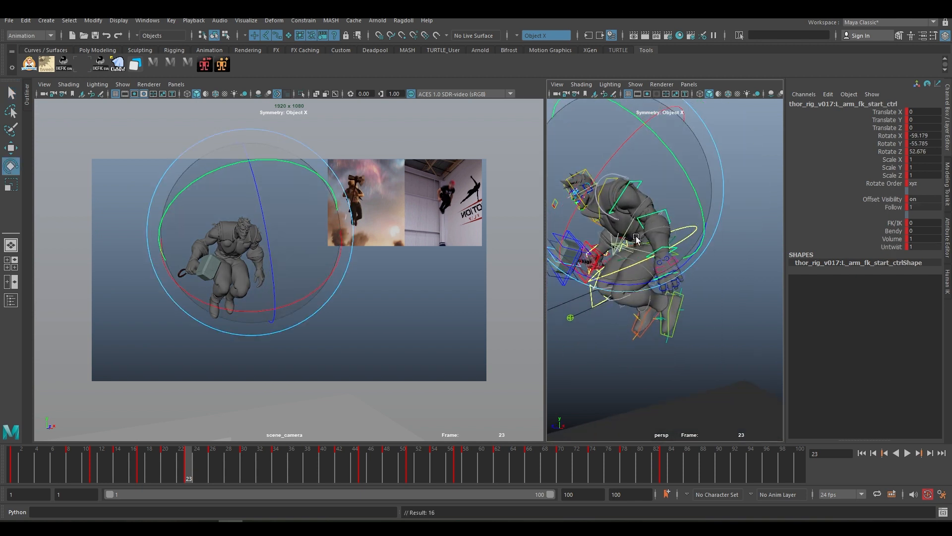
Rotate the right forearm FK control at frame 26 to raise the hammer, and key it.
{"action": "key", "text": "period"}
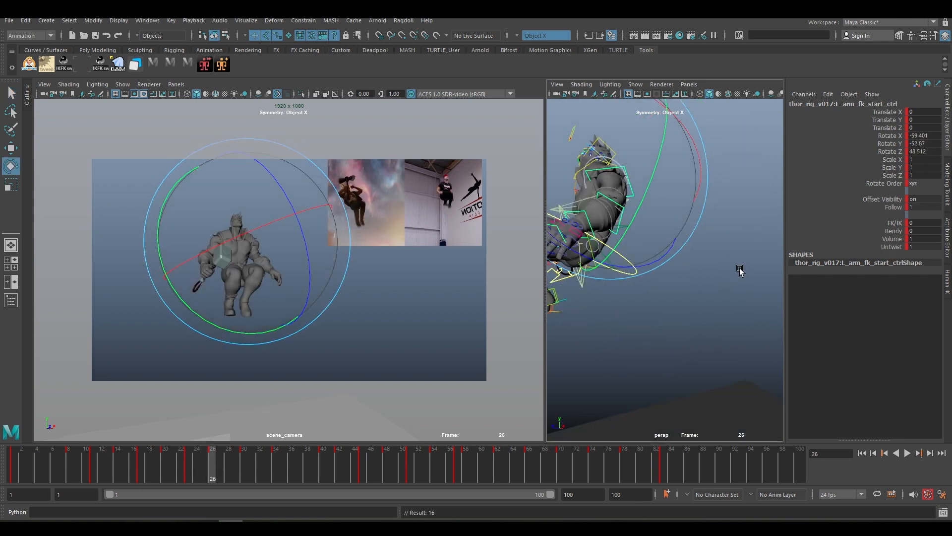
{"action": "key", "text": "q"}
{"action": "left_click_drag", "start_coordinate": [714, 268], "coordinate": [759, 271], "text": "alt"}
{"action": "left_click", "coordinate": [570, 210]}
{"action": "key", "text": "e"}
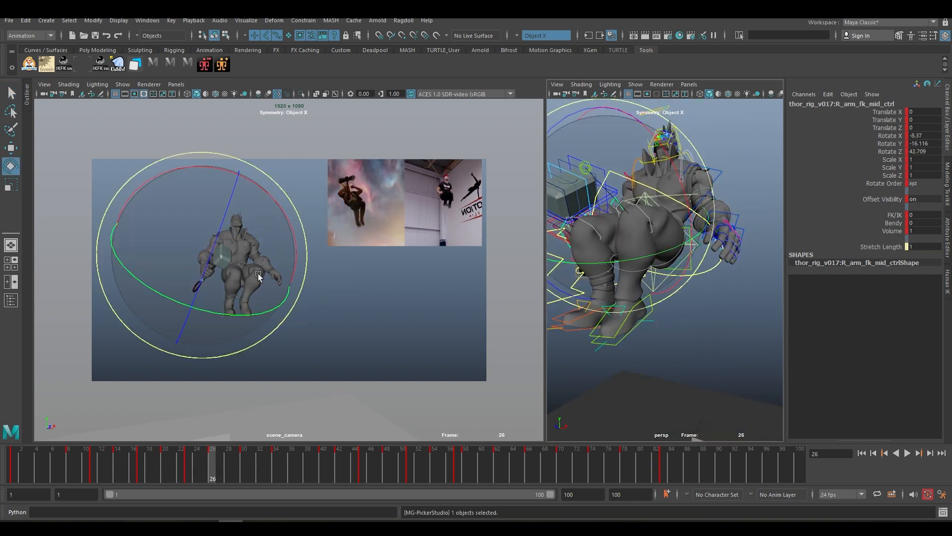
{"action": "left_click_drag", "start_coordinate": [186, 318], "coordinate": [190, 301]}
{"action": "key", "text": "s"}
Rotate the right upper arm FK control at frame 26 to about X -71, Y -33, Z 23 and key it.
{"action": "key", "text": "Up"}
{"action": "left_click_drag", "start_coordinate": [238, 280], "coordinate": [222, 276]}
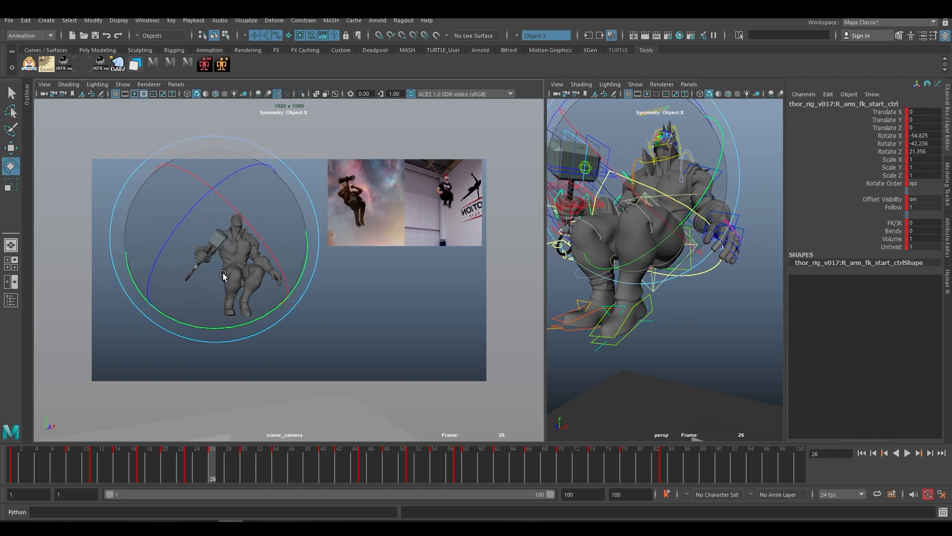
{"action": "key", "text": "s"}
{"action": "key", "text": "q"}
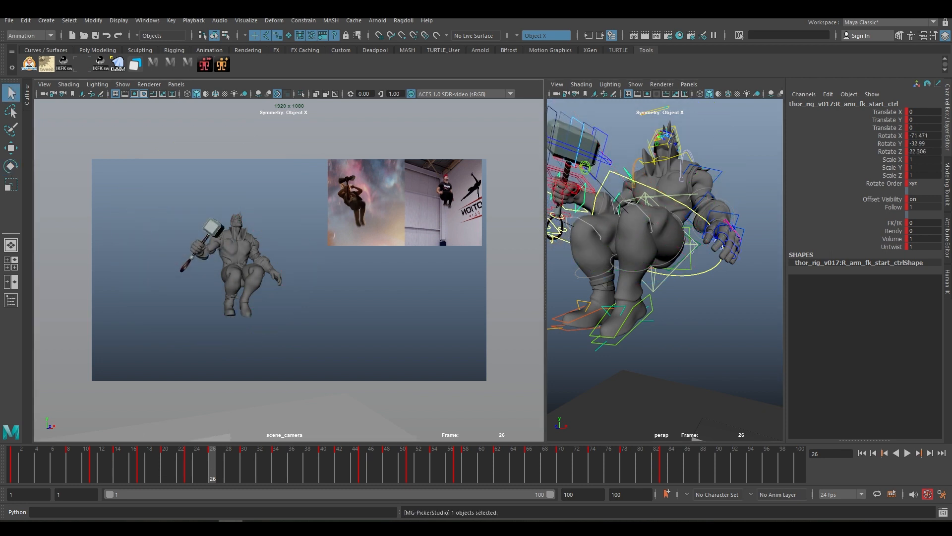
Bend the left forearm upward at frame 26 and key the rotation.
{"action": "left_click", "coordinate": [714, 221]}
{"action": "key", "text": "e"}
{"action": "left_click_drag", "start_coordinate": [290, 263], "coordinate": [285, 201]}
{"action": "key", "text": "s"}
{"action": "key", "text": "q"}
Rotate the left upper arm FK control to about X -57, Y -43, Z 56 at frame 26 and key the left hand control.
{"action": "left_click", "coordinate": [715, 174]}
{"action": "key", "text": "e"}
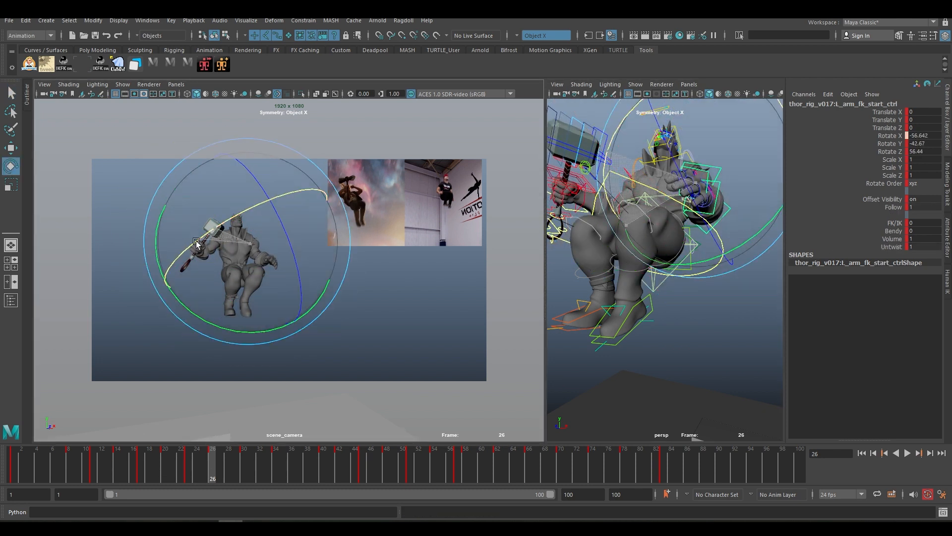
{"action": "key", "text": "s"}
{"action": "key", "text": "q"}
{"action": "key", "text": "e"}
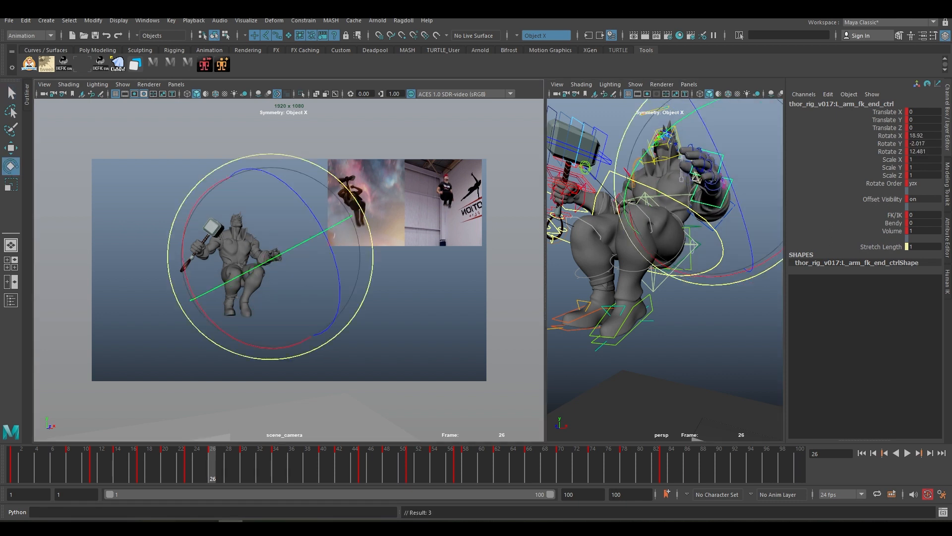
{"action": "mouse_move", "coordinate": [667, 228]}
{"action": "left_mouse_down", "text": "alt"}
{"action": "mouse_move", "coordinate": [644, 240]}
{"action": "mouse_move", "coordinate": [658, 230]}
{"action": "left_mouse_up", "text": "alt"}
{"action": "key", "text": "s"}
Rotate the right upper arm FK control at frame 34 to about X -48, Y -53, Z 5 and key it.
{"action": "key", "text": "period"}
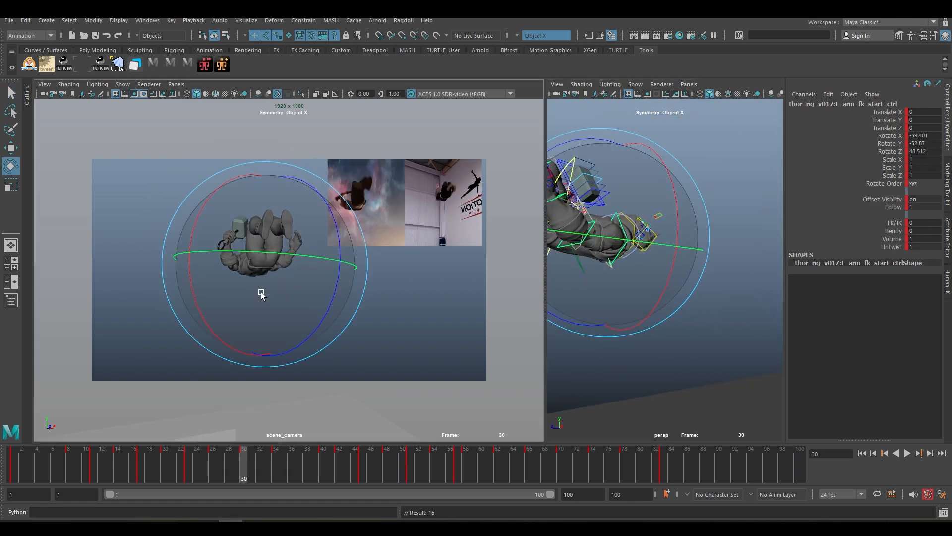
{"action": "key", "text": "period"}
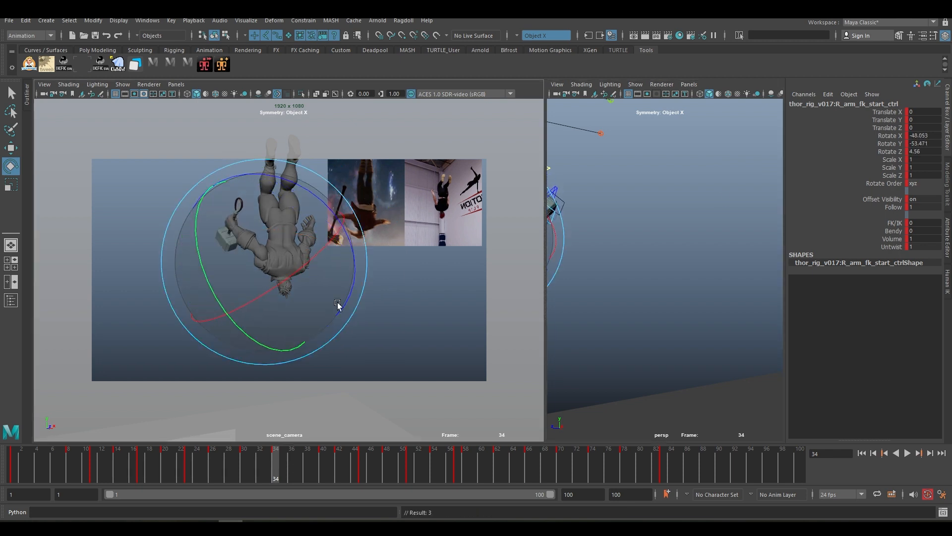
{"action": "key", "text": "s"}
Rotate the right forearm FK control at frame 34 to about X -8, Y -13, Z 33 and key it.
{"action": "left_click", "coordinate": [232, 223]}
{"action": "left_click", "coordinate": [232, 223]}
{"action": "left_click_drag", "start_coordinate": [186, 196], "coordinate": [231, 179]}
{"action": "key", "text": "s"}
{"action": "key", "text": "q"}
{"action": "key", "text": "e"}
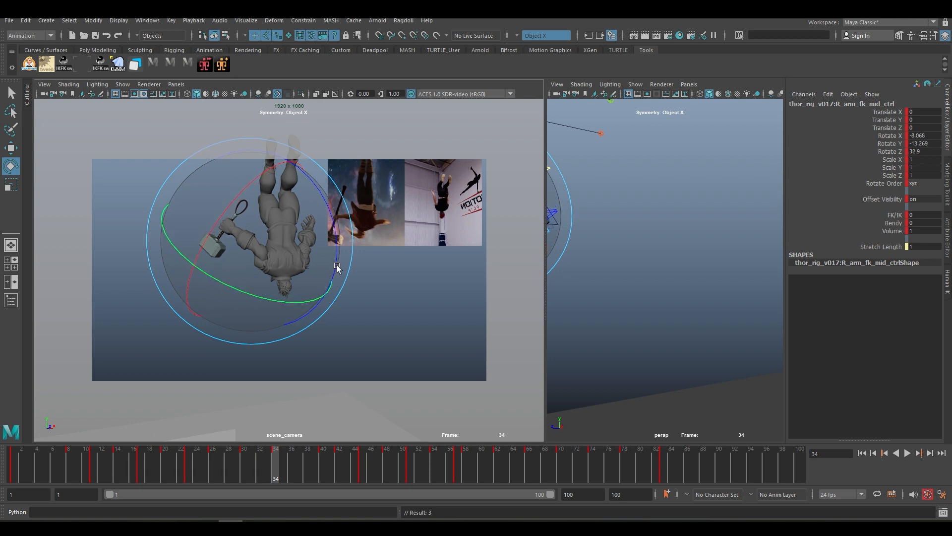
Move the right foot IK control at frame 34 to straighten the inverted leg upward, and key it.
{"action": "key", "text": "q"}
{"action": "left_click", "coordinate": [287, 210]}
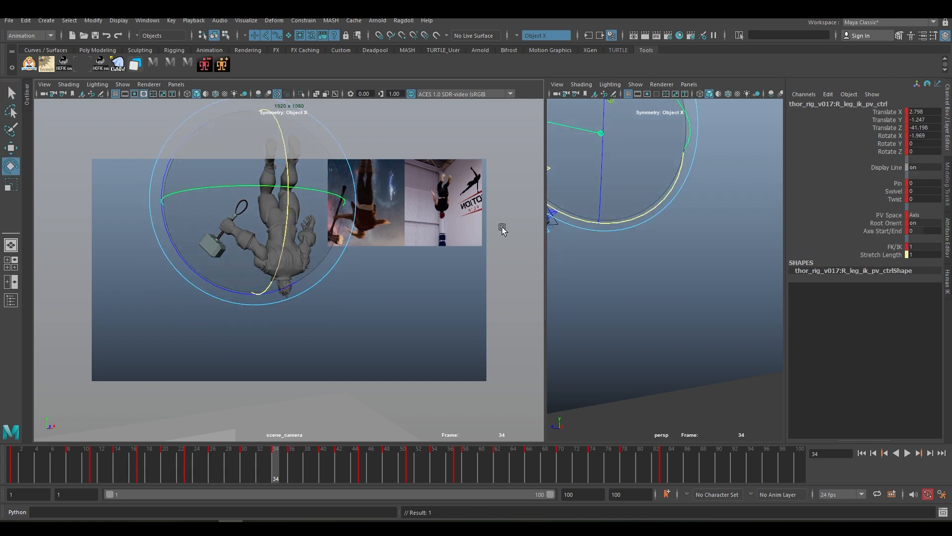
{"action": "key", "text": "q"}
{"action": "scroll", "coordinate": [640, 233], "scroll_direction": "down", "scroll_amount": 5}
{"action": "left_click", "coordinate": [613, 200]}
{"action": "left_click_drag", "start_coordinate": [640, 245], "coordinate": [673, 234], "text": "alt"}
{"action": "key", "text": "w"}
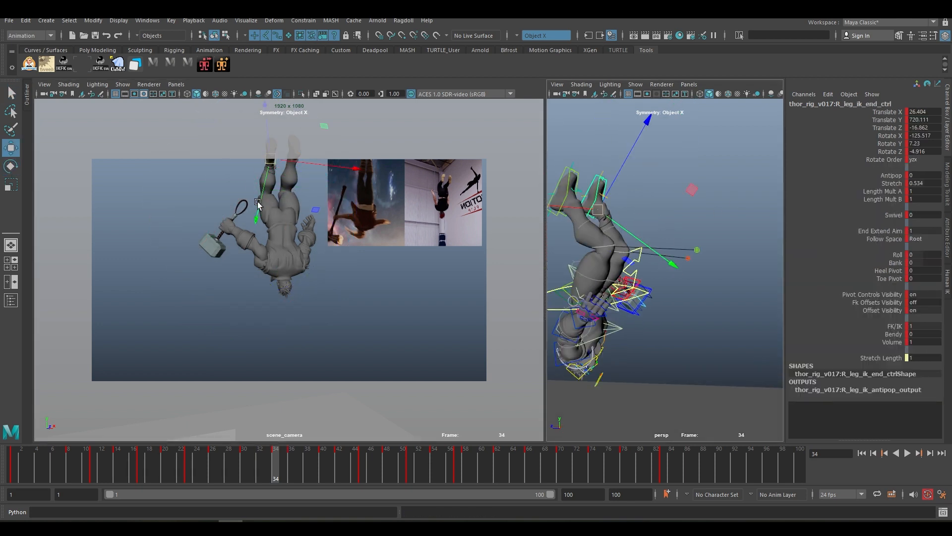
{"action": "left_click_drag", "start_coordinate": [258, 203], "coordinate": [265, 202]}
{"action": "left_click_drag", "start_coordinate": [269, 120], "coordinate": [269, 119]}
{"action": "left_click_drag", "start_coordinate": [624, 224], "coordinate": [648, 231], "text": "alt"}
{"action": "left_click_drag", "start_coordinate": [637, 174], "coordinate": [651, 171]}
{"action": "key", "text": "s"}
Move the left foot IK control at frame 34 and shift the right foot to about X 21, Y 728, Z -10.
{"action": "left_click", "coordinate": [584, 198]}
{"action": "left_click_drag", "start_coordinate": [620, 218], "coordinate": [647, 226], "text": "alt"}
{"action": "left_click_drag", "start_coordinate": [629, 174], "coordinate": [552, 207]}
{"action": "left_click", "coordinate": [598, 194]}
{"action": "left_click_drag", "start_coordinate": [610, 209], "coordinate": [626, 218], "text": "alt"}
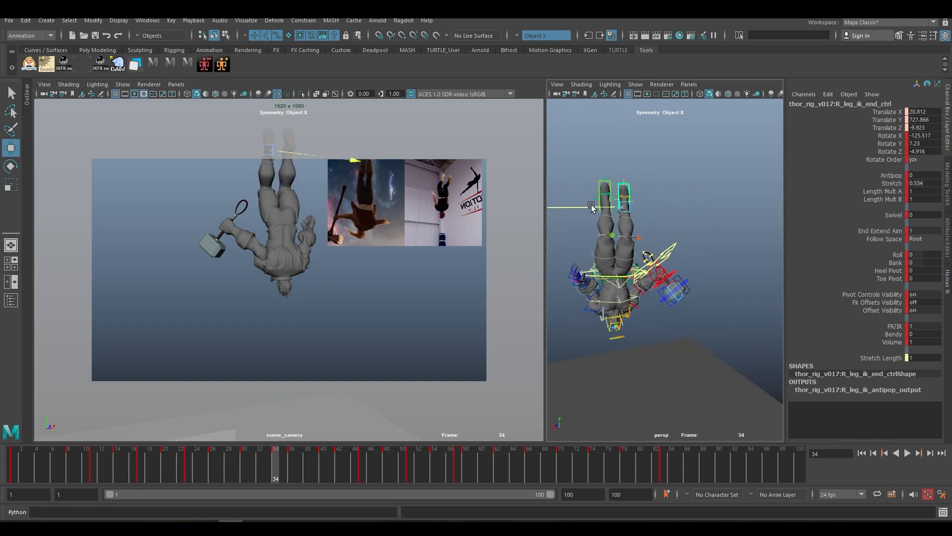
{"action": "key", "text": "e"}
{"action": "key", "text": "w"}
Nudge the left foot IK control sideways at frame 34 and move the left knee pole vector to about X 12.
{"action": "left_click", "coordinate": [607, 194]}
{"action": "left_click_drag", "start_coordinate": [575, 202], "coordinate": [580, 204]}
{"action": "key", "text": "q"}
{"action": "left_click", "coordinate": [614, 235]}
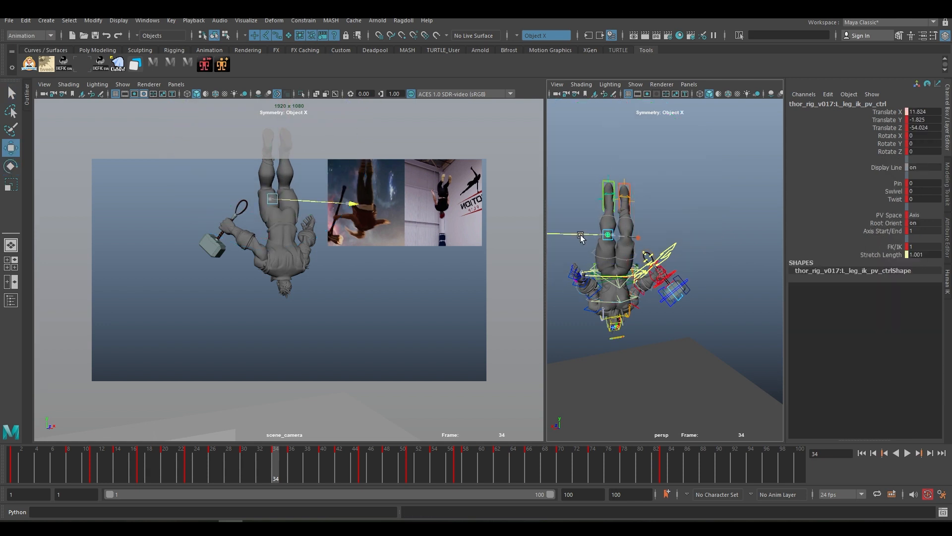
{"action": "left_click_drag", "start_coordinate": [597, 237], "coordinate": [595, 237]}
Select both foot IK controls at frame 34 and shift them sideways together.
{"action": "mouse_move", "coordinate": [605, 233]}
{"action": "left_mouse_down", "text": "alt"}
{"action": "mouse_move", "coordinate": [630, 218]}
{"action": "mouse_move", "coordinate": [615, 228]}
{"action": "left_mouse_up", "text": "alt"}
{"action": "left_click", "coordinate": [635, 203]}
{"action": "left_click", "coordinate": [620, 203], "text": "shift"}
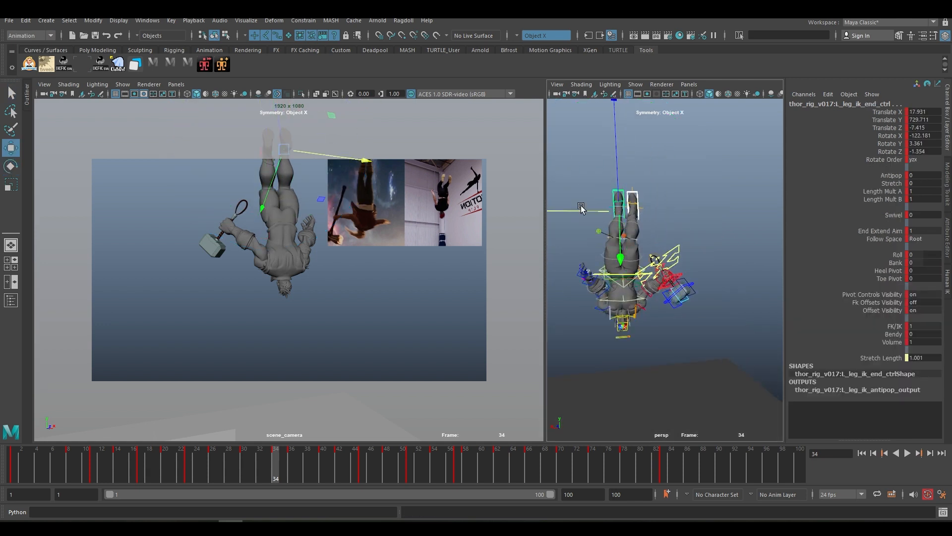
{"action": "middle_click_drag", "start_coordinate": [584, 209], "coordinate": [601, 201], "text": "alt"}
{"action": "left_click_drag", "start_coordinate": [608, 201], "coordinate": [703, 268]}
Flip between the neighbouring poses around frames 34 and 36 to compare the flip with the video references.
{"action": "key", "text": "comma"}
{"action": "key", "text": "period"}
{"action": "key", "text": "comma"}
{"action": "key", "text": "period"}
{"action": "key", "text": "comma"}
{"action": "key", "text": "period"}
{"action": "key", "text": "comma"}
{"action": "key", "text": "comma"}
{"action": "key", "text": "period"}
{"action": "key", "text": "alt+period"}
{"action": "key", "text": "alt+period"}
{"action": "key", "text": "alt+period"}
{"action": "key", "text": "period"}
{"action": "key", "text": "comma"}
{"action": "key", "text": "period"}
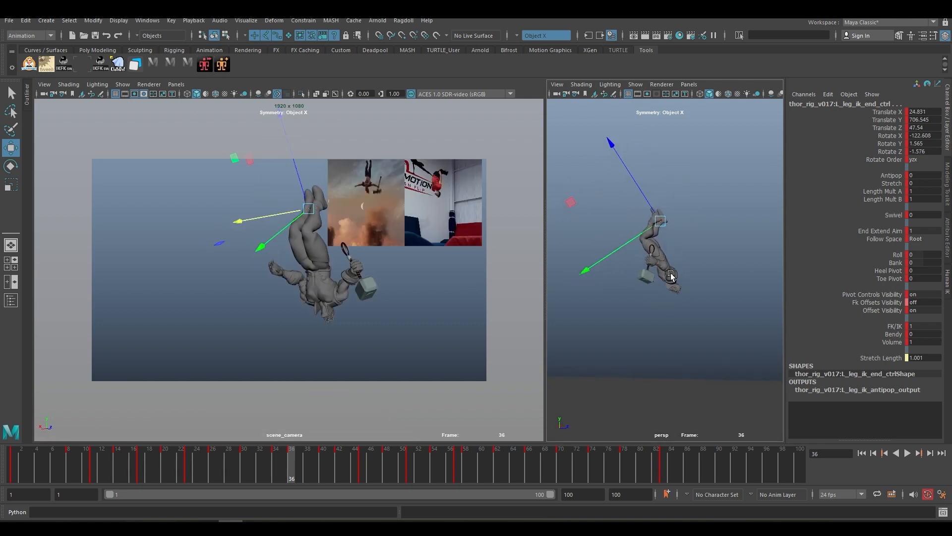
{"action": "key", "text": "comma"}
{"action": "key", "text": "period"}
Rotate the COG control at frame 36 to about X 126 and move it to about Y 540, Z 33.
{"action": "left_click", "coordinate": [860, 295]}
{"action": "key", "text": "e"}
{"action": "left_click", "coordinate": [840, 246]}
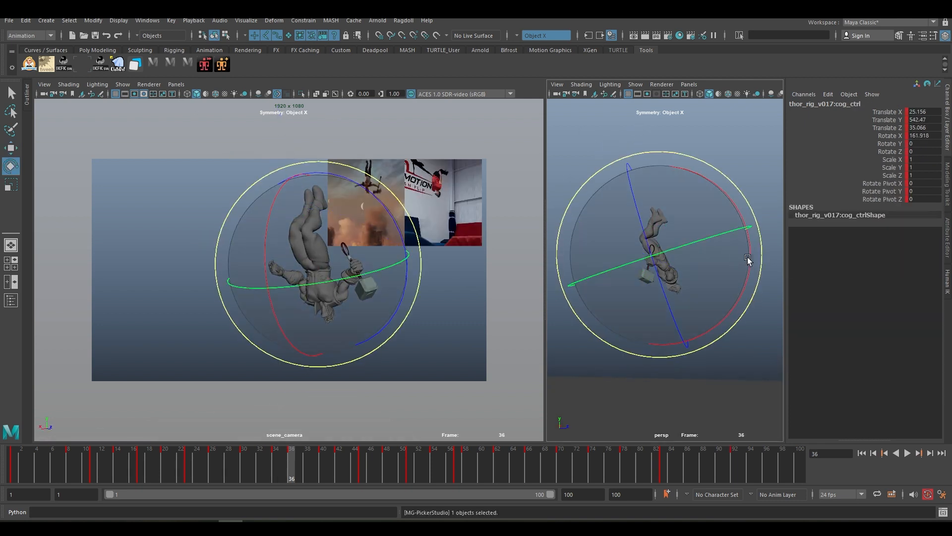
{"action": "left_click_drag", "start_coordinate": [748, 259], "coordinate": [762, 178]}
{"action": "key", "text": "w"}
{"action": "left_click_drag", "start_coordinate": [654, 255], "coordinate": [638, 279]}
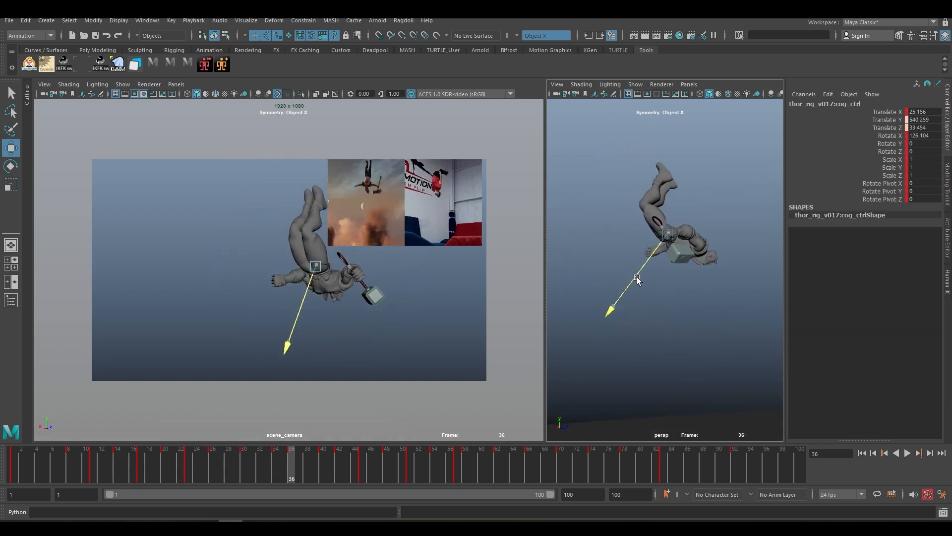
{"action": "key", "text": "e"}
Adjust the COG control's rotation at frame 34 and its position and rotation at frame 40, keying the change.
{"action": "key", "text": "comma"}
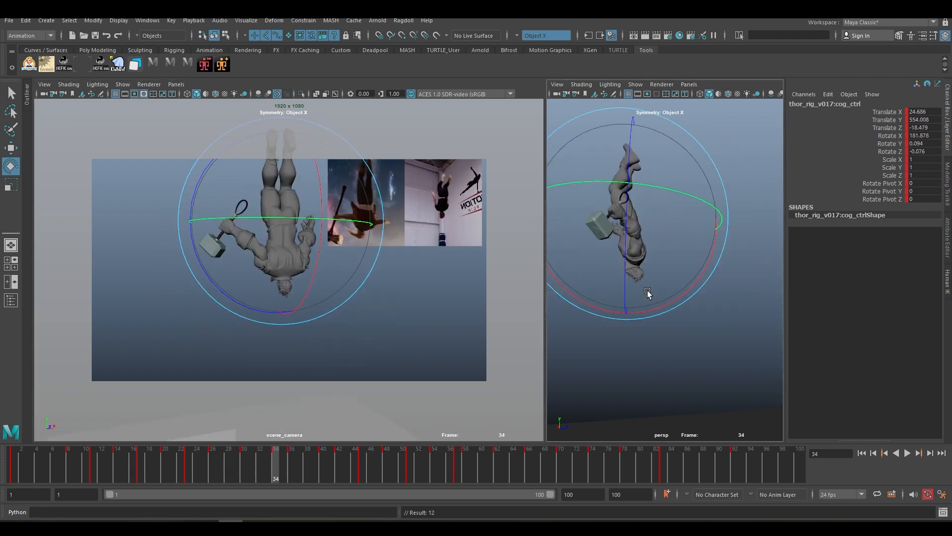
{"action": "left_click_drag", "start_coordinate": [689, 293], "coordinate": [707, 277]}
{"action": "key", "text": "period"}
{"action": "key", "text": "period"}
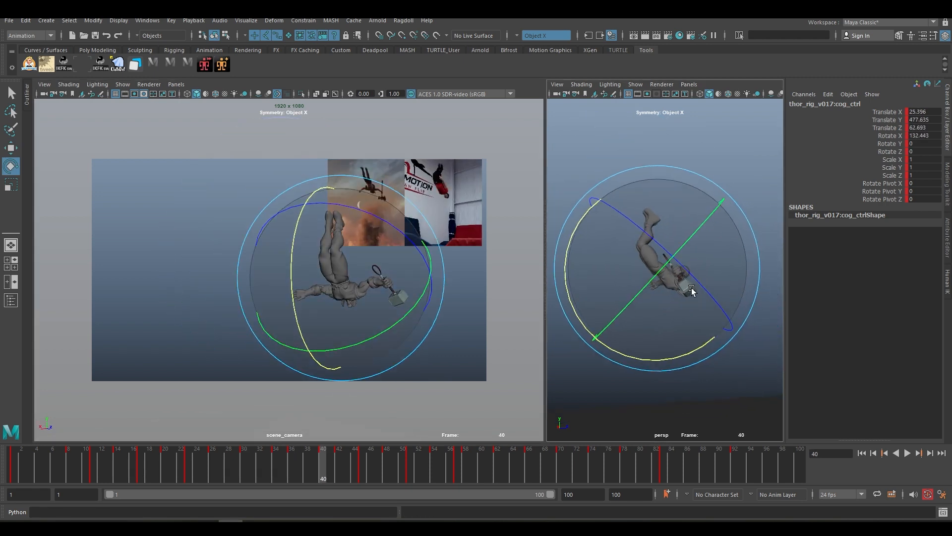
{"action": "key", "text": "w"}
{"action": "middle_click_drag", "start_coordinate": [675, 306], "coordinate": [667, 314]}
{"action": "key", "text": "e"}
{"action": "left_click_drag", "start_coordinate": [704, 345], "coordinate": [710, 341]}
{"action": "key", "text": "s"}
Compare the COG pose with the previous key and rotate it to about X 112 at frame 42.
{"action": "key", "text": "period"}
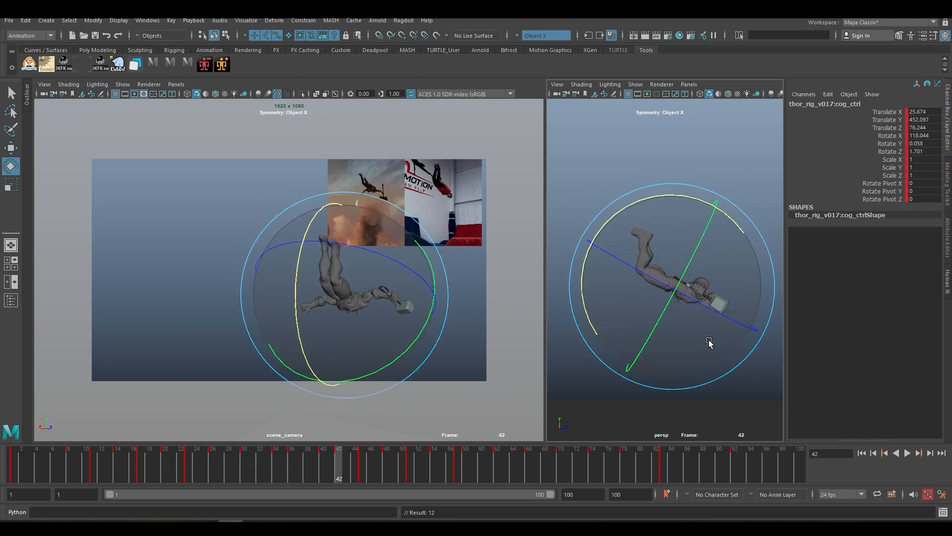
{"action": "key", "text": "comma"}
{"action": "key", "text": "period"}
{"action": "key", "text": "q"}
{"action": "key", "text": "e"}
{"action": "left_click_drag", "start_coordinate": [640, 200], "coordinate": [630, 204]}
{"action": "key", "text": "q"}
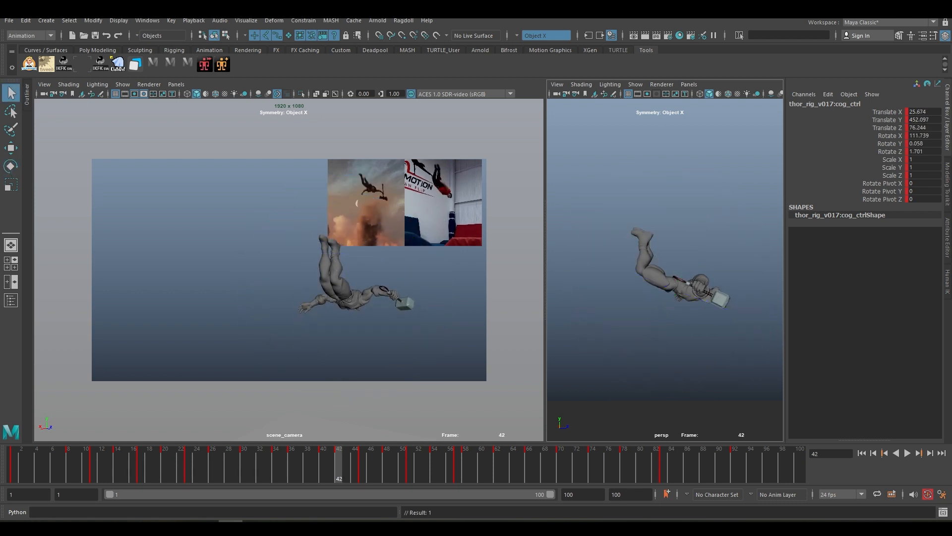
Examine both feet up close at frames 42 and 48 against the video references.
{"action": "left_click", "coordinate": [638, 230]}
{"action": "key", "text": "w"}
{"action": "scroll", "coordinate": [638, 231], "scroll_direction": "up", "scroll_amount": 2}
{"action": "key", "text": "e"}
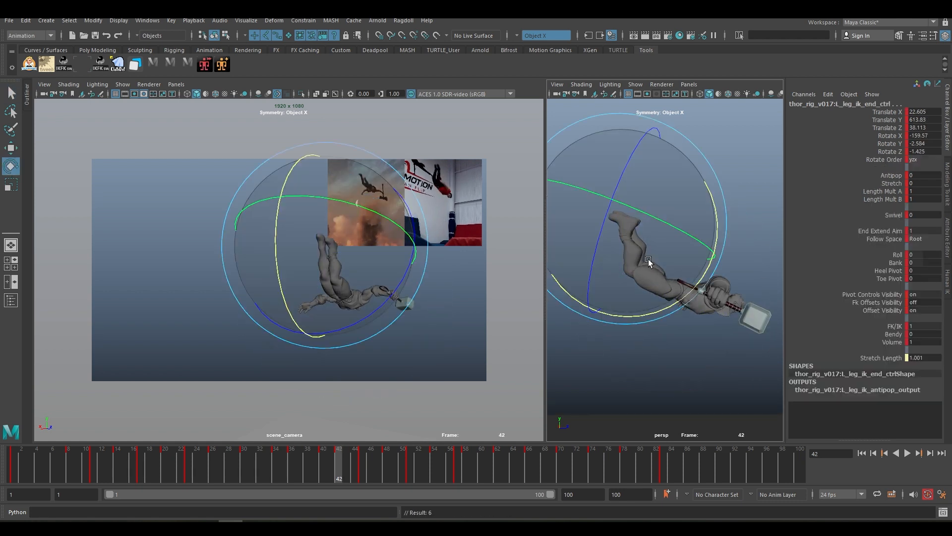
{"action": "key", "text": "period"}
{"action": "key", "text": "period"}
{"action": "scroll", "coordinate": [695, 249], "scroll_direction": "down", "scroll_amount": 3}
{"action": "middle_click_drag", "start_coordinate": [684, 347], "coordinate": [686, 296], "text": "alt"}
{"action": "key", "text": "w"}
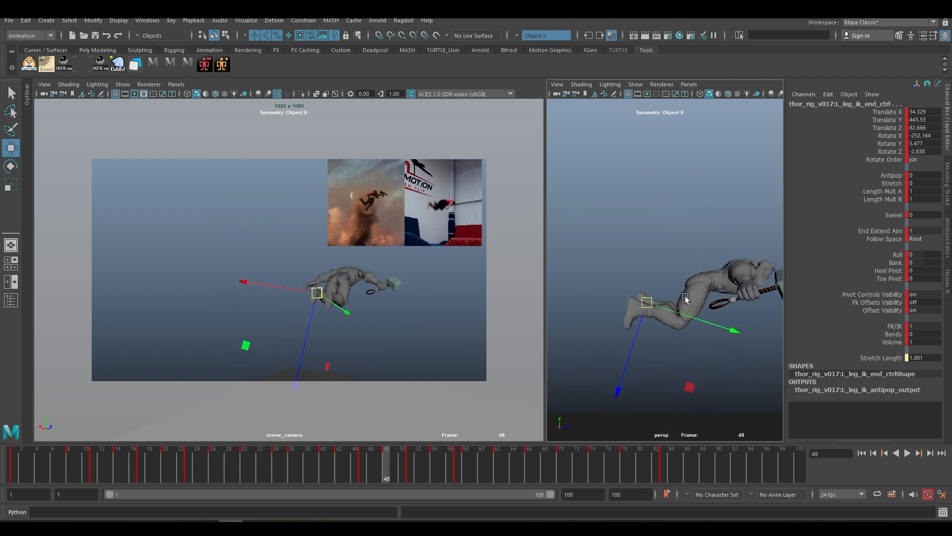
{"action": "mouse_move", "coordinate": [686, 296]}
{"action": "left_mouse_down", "text": "alt"}
{"action": "mouse_move", "coordinate": [638, 296]}
{"action": "mouse_move", "coordinate": [671, 294]}
{"action": "left_mouse_up", "text": "alt"}
{"action": "left_click_drag", "start_coordinate": [774, 280], "coordinate": [657, 253], "text": "alt"}
Move the left foot IK control at frame 48 to raise the trailing foot, and key it.
{"action": "left_click", "coordinate": [602, 233]}
{"action": "left_click_drag", "start_coordinate": [602, 235], "coordinate": [660, 228]}
{"action": "key", "text": "e"}
{"action": "key", "text": "w"}
{"action": "left_click_drag", "start_coordinate": [659, 227], "coordinate": [626, 237]}
{"action": "left_click_drag", "start_coordinate": [624, 238], "coordinate": [614, 246]}
{"action": "left_click_drag", "start_coordinate": [625, 238], "coordinate": [615, 226], "text": "alt"}
{"action": "key", "text": "s"}
Move the right foot IK control to about X 27, Y 439, Z 49, rotate it to about X -252, and key frame 48.
{"action": "left_click", "coordinate": [595, 266]}
{"action": "mouse_move", "coordinate": [598, 267]}
{"action": "left_mouse_down", "text": "alt"}
{"action": "mouse_move", "coordinate": [610, 272]}
{"action": "mouse_move", "coordinate": [615, 263]}
{"action": "left_mouse_up", "text": "alt"}
{"action": "left_click_drag", "start_coordinate": [608, 257], "coordinate": [597, 254]}
{"action": "key", "text": "e"}
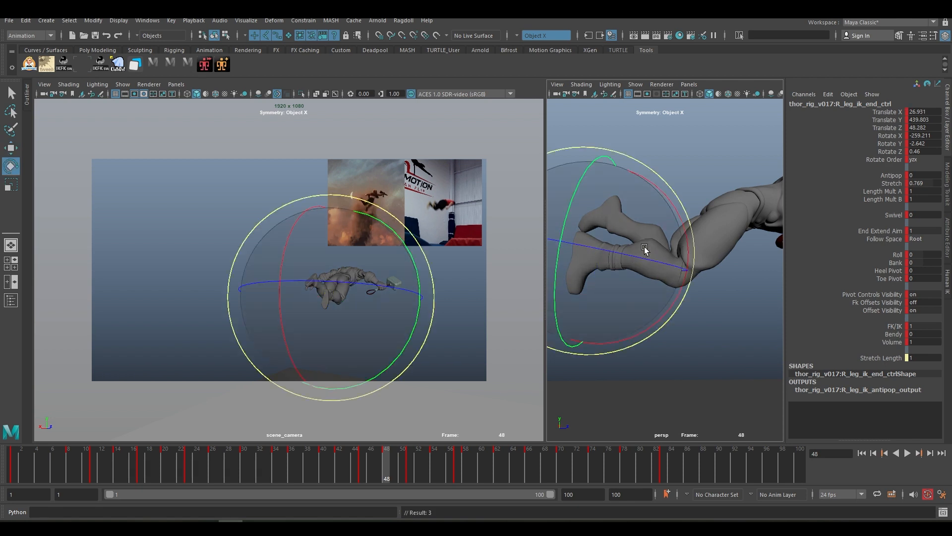
{"action": "left_click_drag", "start_coordinate": [675, 219], "coordinate": [679, 230]}
{"action": "key", "text": "w"}
{"action": "left_click_drag", "start_coordinate": [636, 260], "coordinate": [700, 287], "text": "alt"}
{"action": "key", "text": "s"}
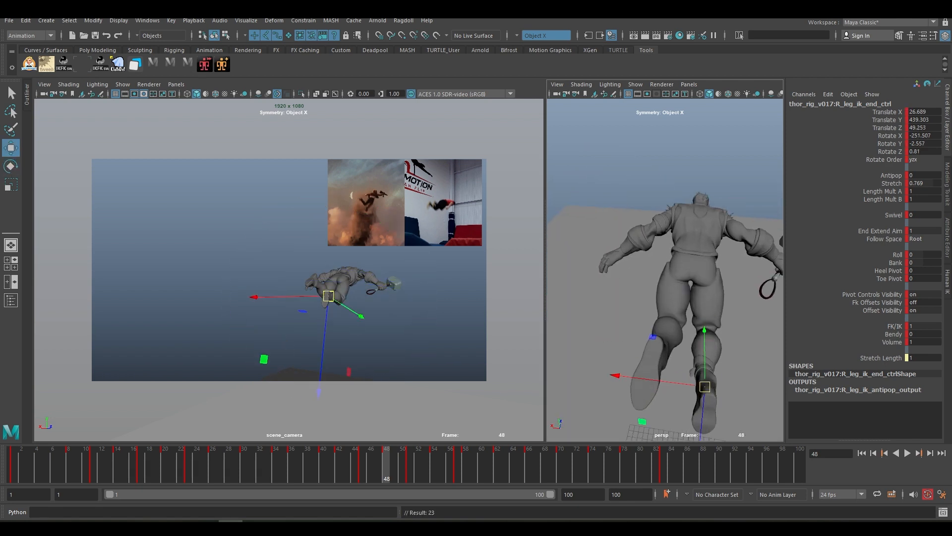
Rotate the left upper arm FK control at frame 48, swinging the arm down beneath the chest.
{"action": "key", "text": "e"}
{"action": "left_click_drag", "start_coordinate": [729, 223], "coordinate": [695, 219], "text": "alt"}
{"action": "mouse_move", "coordinate": [716, 224]}
{"action": "left_mouse_down"}
{"action": "mouse_move", "coordinate": [726, 229]}
{"action": "mouse_move", "coordinate": [717, 224]}
{"action": "left_mouse_up"}
{"action": "mouse_move", "coordinate": [717, 225]}
{"action": "left_mouse_down", "text": "alt"}
{"action": "mouse_move", "coordinate": [736, 215]}
{"action": "mouse_move", "coordinate": [724, 224]}
{"action": "left_mouse_up", "text": "alt"}
{"action": "left_click_drag", "start_coordinate": [724, 223], "coordinate": [694, 248], "text": "alt"}
{"action": "left_click_drag", "start_coordinate": [695, 248], "coordinate": [619, 261]}
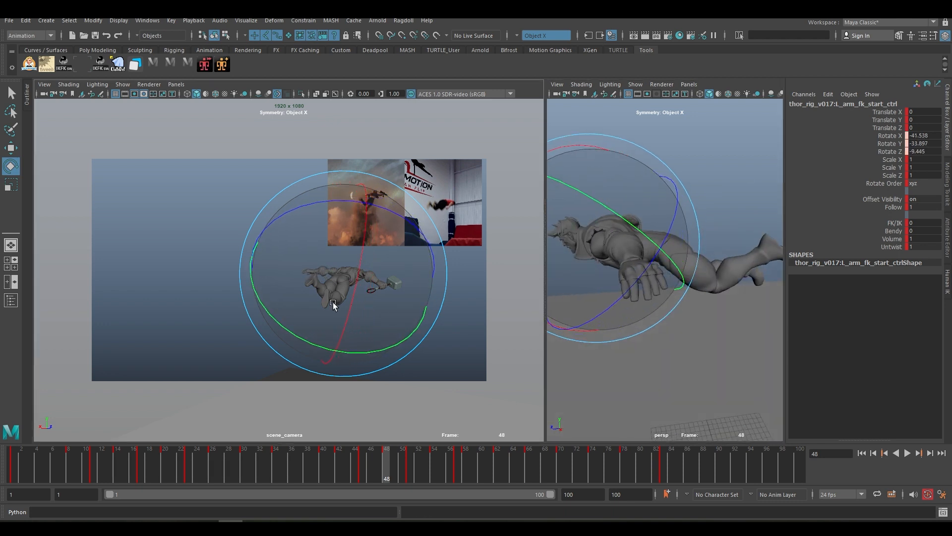
{"action": "left_click_drag", "start_coordinate": [387, 270], "coordinate": [397, 270]}
Rotate the right upper arm FK control at frame 48 to adjust the arm's swing, and key it.
{"action": "key", "text": "q"}
{"action": "key", "text": "e"}
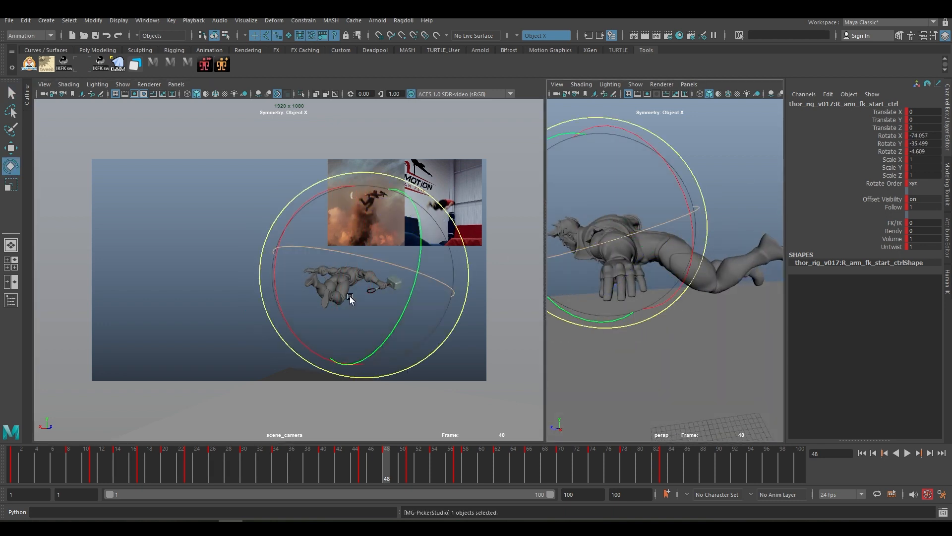
{"action": "left_click_drag", "start_coordinate": [299, 210], "coordinate": [285, 222]}
{"action": "key", "text": "s"}
{"action": "left_click_drag", "start_coordinate": [744, 293], "coordinate": [660, 270], "text": "alt"}
{"action": "key", "text": "s"}
Compare the legs and feet in the poses around frame 54 with the video references.
{"action": "left_click", "coordinate": [671, 350]}
{"action": "key", "text": "w"}
{"action": "key", "text": "period"}
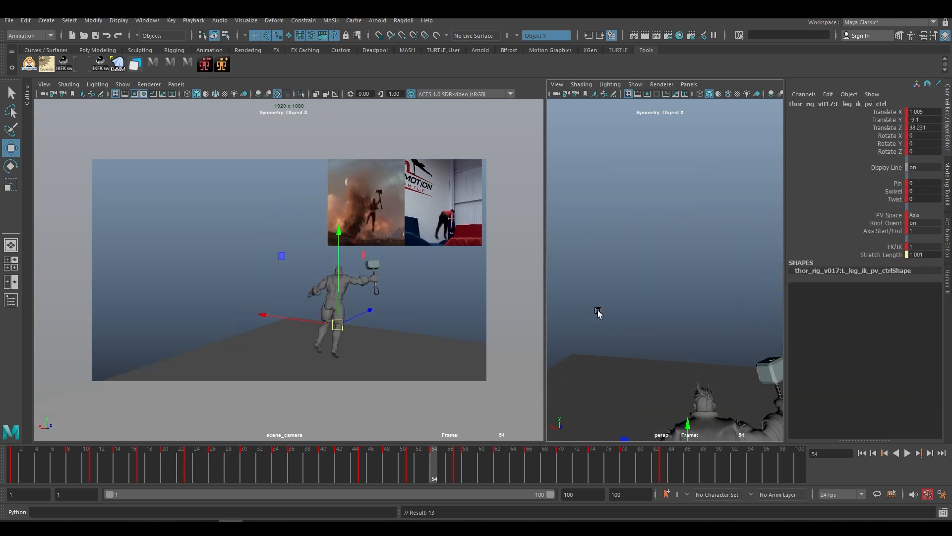
{"action": "key", "text": "comma"}
{"action": "key", "text": "period"}
{"action": "key", "text": "period"}
{"action": "key", "text": "comma"}
{"action": "middle_click_drag", "start_coordinate": [598, 311], "coordinate": [625, 214], "text": "alt"}
{"action": "left_click_drag", "start_coordinate": [734, 307], "coordinate": [626, 263], "text": "alt"}
{"action": "left_click", "coordinate": [611, 327]}
{"action": "key", "text": "comma"}
{"action": "middle_click_drag", "start_coordinate": [705, 287], "coordinate": [665, 275], "text": "alt"}
{"action": "key", "text": "period"}
{"action": "key", "text": "period"}
{"action": "key", "text": "comma"}
{"action": "key", "text": "comma"}
{"action": "key", "text": "period"}
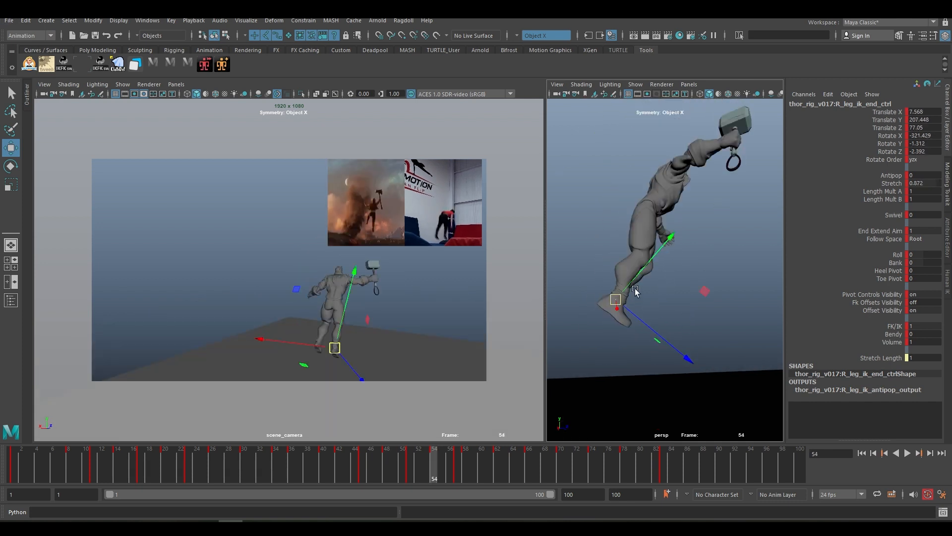
Move the right foot IK control at frame 54 to about X 12, Y 211, Z 80 and rotate it to adjust the foot's angle.
{"action": "scroll", "coordinate": [636, 292], "scroll_direction": "up", "scroll_amount": 2}
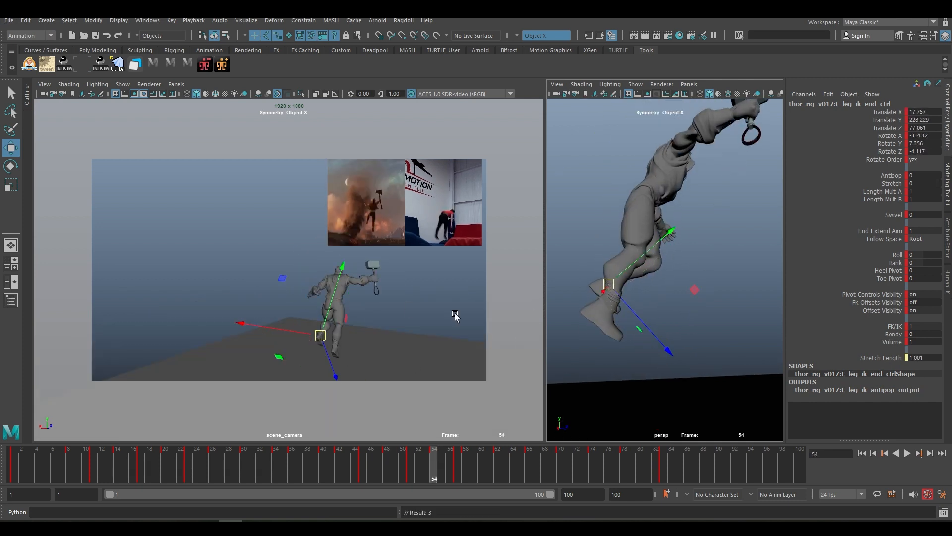
{"action": "left_click_drag", "start_coordinate": [560, 297], "coordinate": [599, 298], "text": "alt"}
{"action": "left_click", "coordinate": [707, 304]}
{"action": "left_click", "coordinate": [658, 295]}
{"action": "left_click_drag", "start_coordinate": [662, 261], "coordinate": [664, 257]}
{"action": "key", "text": "e"}
{"action": "left_click_drag", "start_coordinate": [731, 317], "coordinate": [721, 312], "text": "alt"}
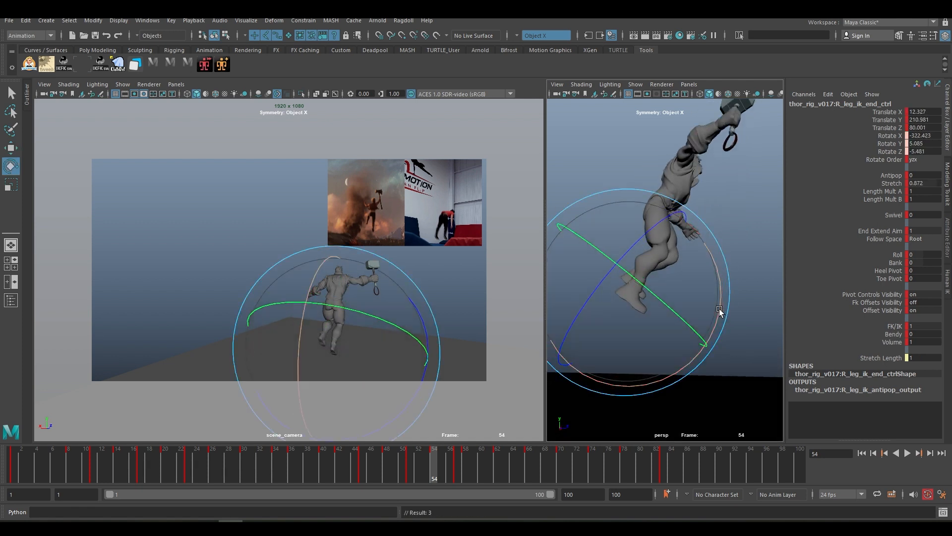
{"action": "key", "text": "w"}
Rotate the left shoulder control at frame 62 to about X 11, Y 37, Z 4, and key it.
{"action": "key", "text": "period"}
{"action": "key", "text": "period"}
{"action": "key", "text": "period"}
{"action": "key", "text": "period"}
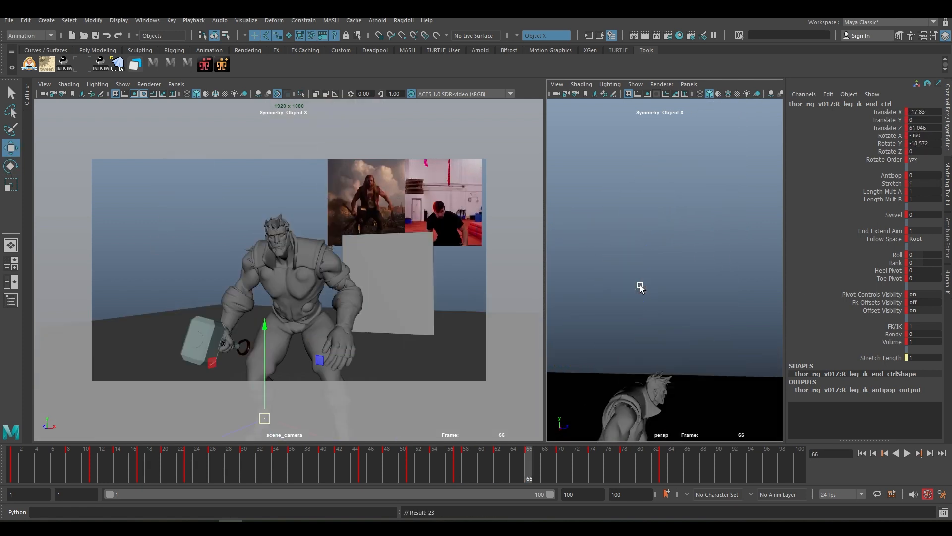
{"action": "key", "text": "comma"}
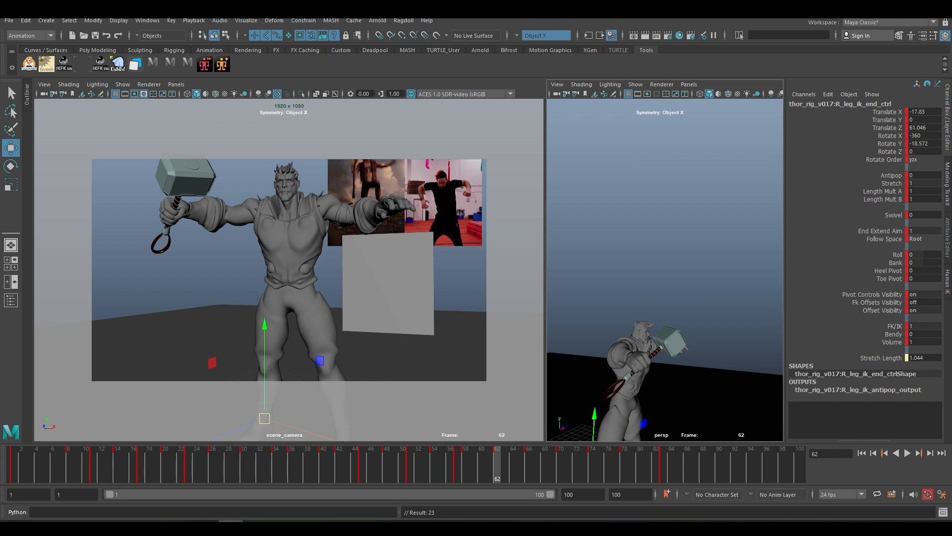
{"action": "key", "text": "e"}
{"action": "key", "text": "comma"}
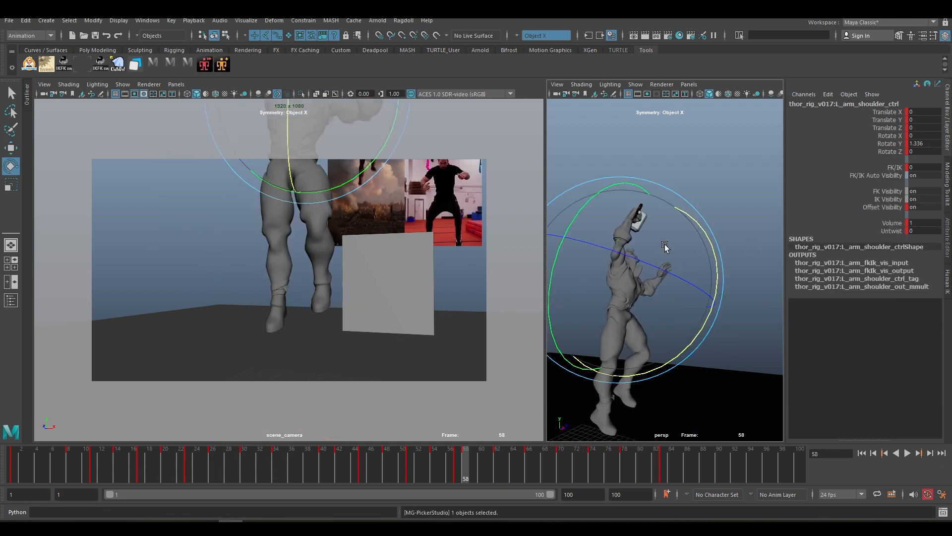
{"action": "key", "text": "period"}
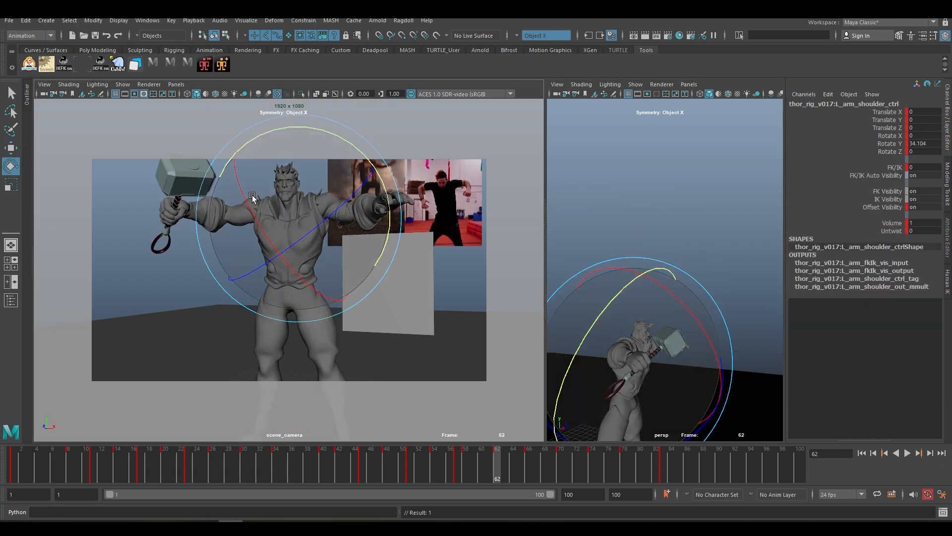
{"action": "left_click_drag", "start_coordinate": [252, 195], "coordinate": [366, 243]}
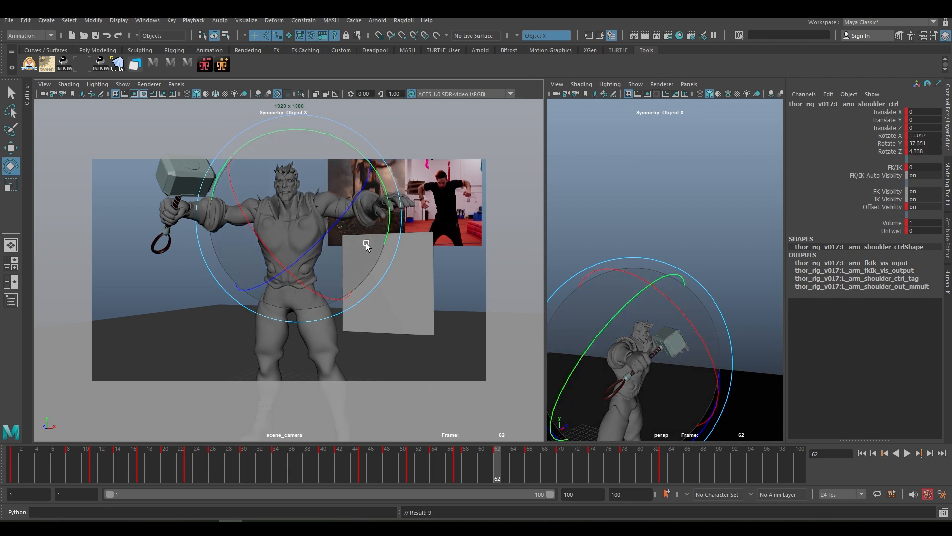
{"action": "key", "text": "s"}
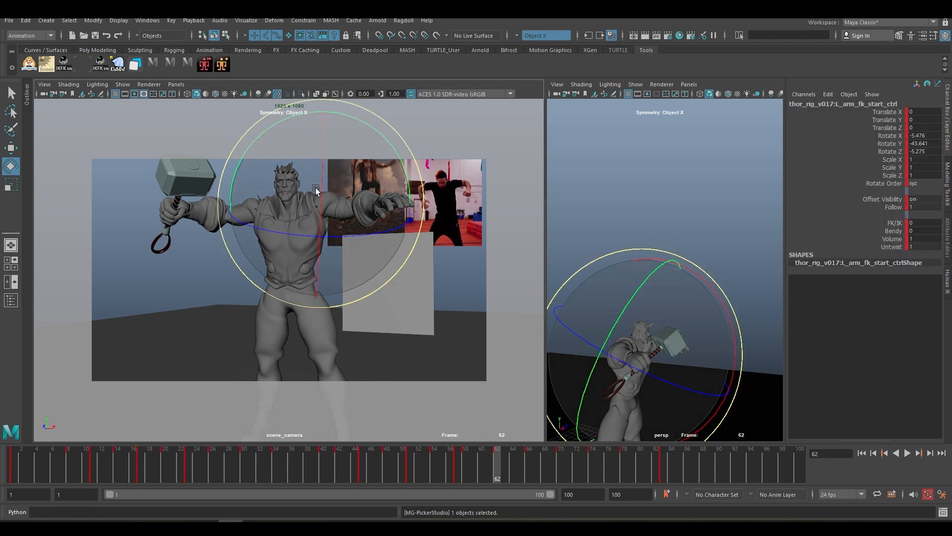
Key frame 62 with the left upper arm rotated to about X 9, Y -45, Z -2 and the left hand to X -6, Y 0, Z 16.
{"action": "left_click_drag", "start_coordinate": [316, 188], "coordinate": [318, 221]}
{"action": "key", "text": "s"}
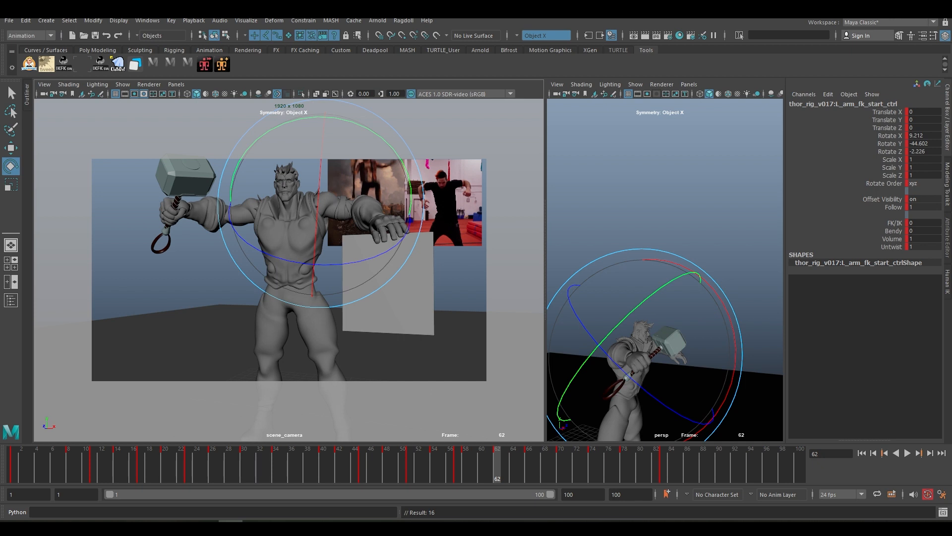
{"action": "left_click", "coordinate": [383, 207]}
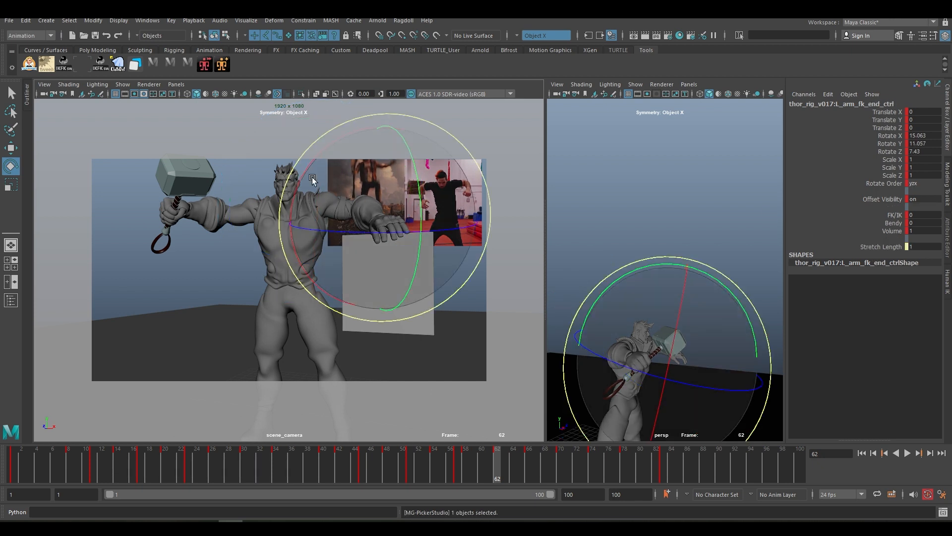
{"action": "left_click_drag", "start_coordinate": [314, 168], "coordinate": [309, 155]}
{"action": "left_click_drag", "start_coordinate": [397, 237], "coordinate": [379, 276]}
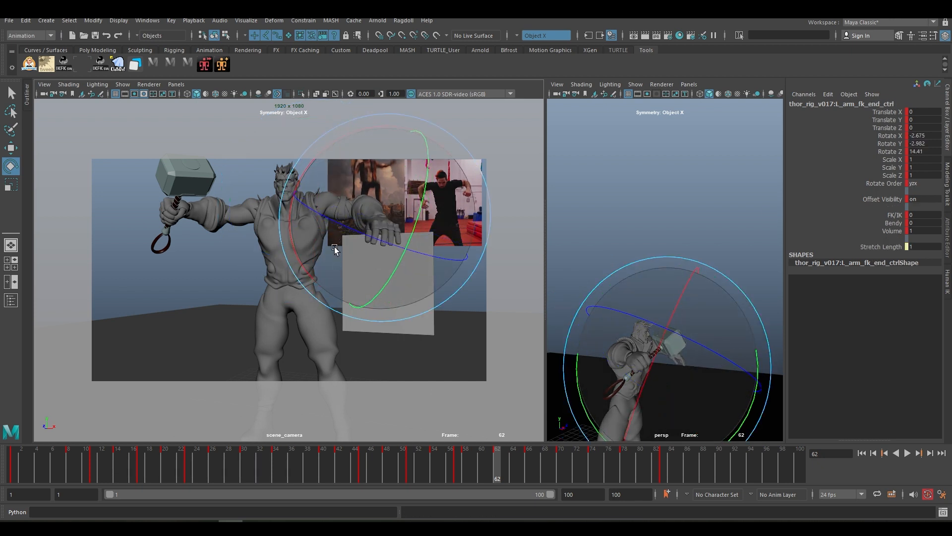
{"action": "key", "text": "s"}
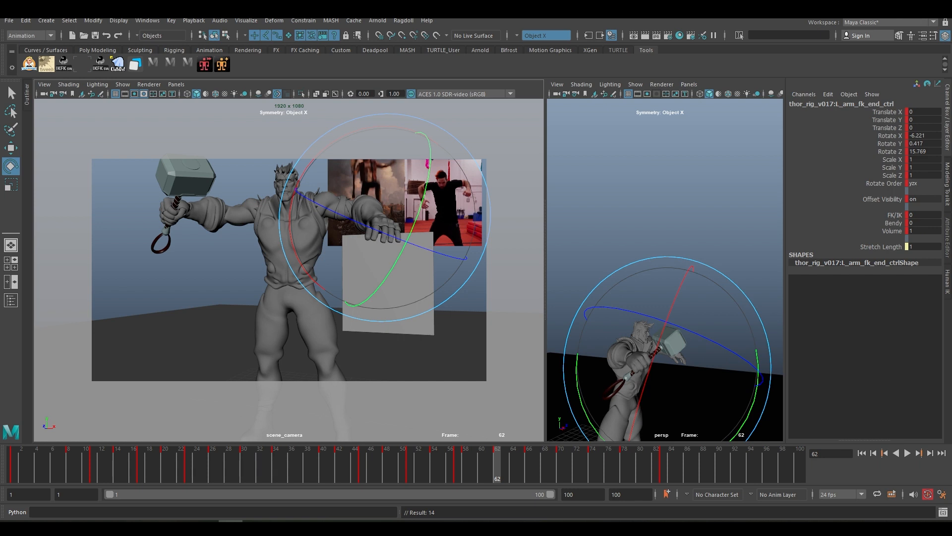
Rotate the right upper arm FK control at frame 62 to about X -63, Y -25, Z 25, and key it.
{"action": "left_click_drag", "start_coordinate": [248, 226], "coordinate": [273, 255]}
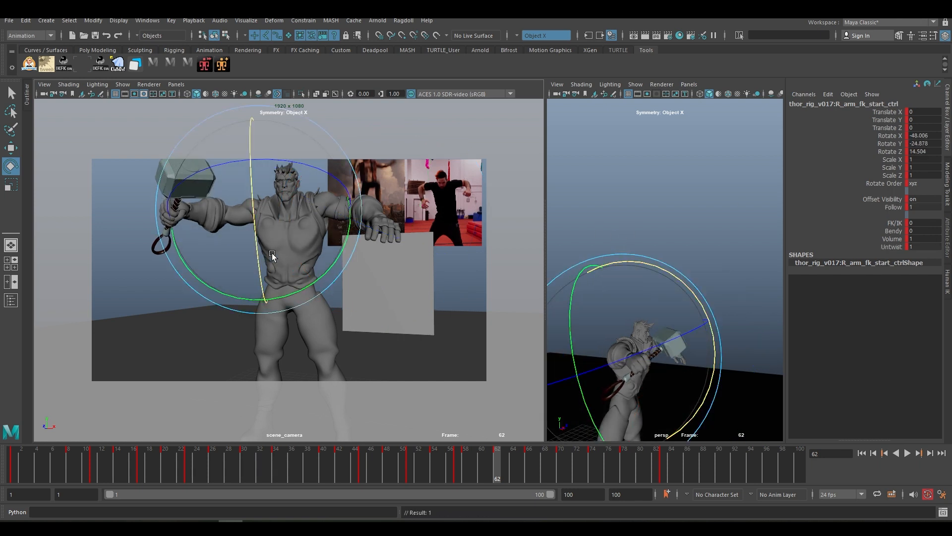
{"action": "left_click_drag", "start_coordinate": [337, 254], "coordinate": [222, 233]}
{"action": "key", "text": "s"}
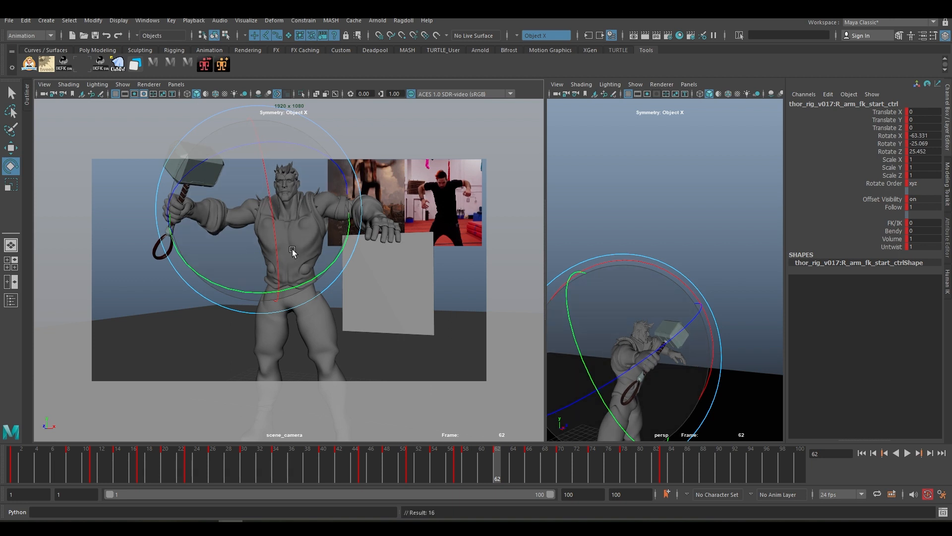
Compare the landing poses from frame 62 to frame 70 with the video references.
{"action": "key", "text": "period"}
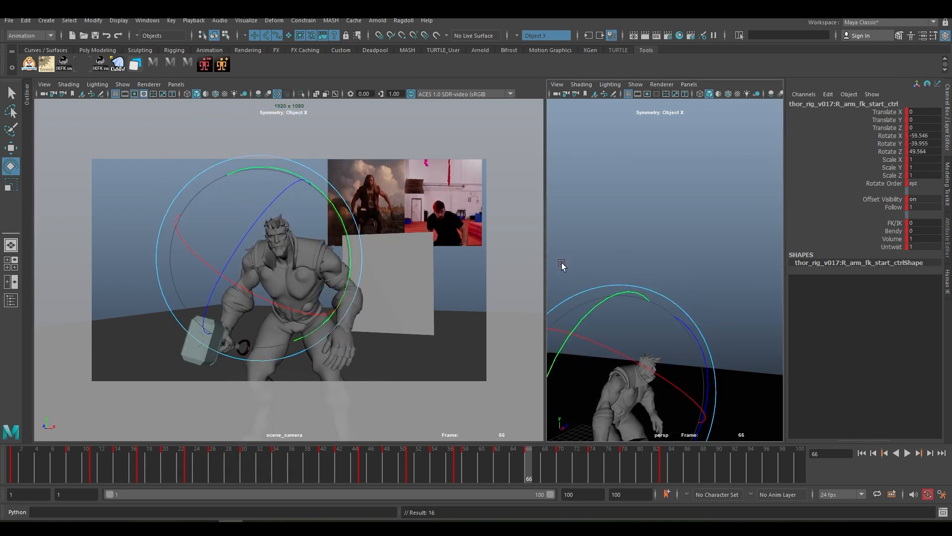
{"action": "key", "text": "comma"}
{"action": "key", "text": "period"}
{"action": "key", "text": "comma"}
{"action": "key", "text": "period"}
{"action": "key", "text": "comma"}
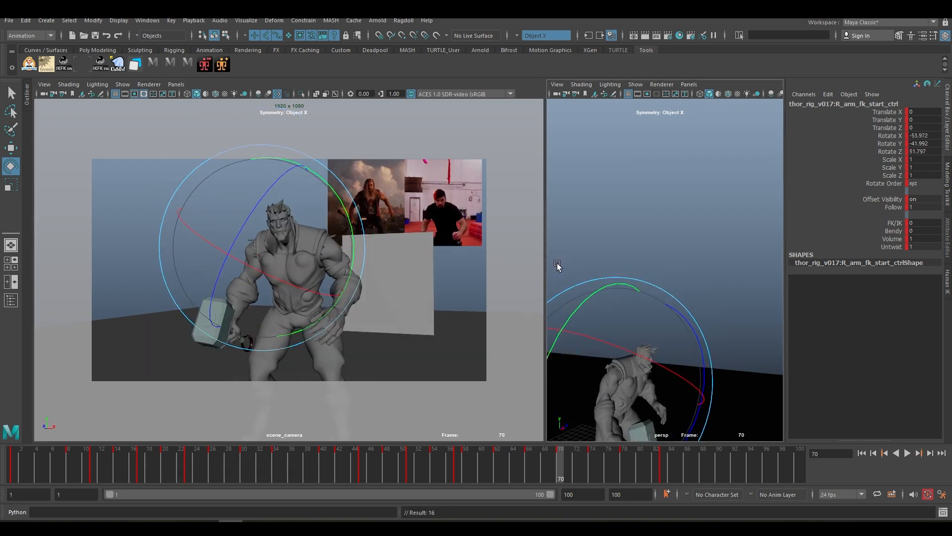
{"action": "key", "text": "period"}
{"action": "key", "text": "period"}
{"action": "key", "text": "comma"}
{"action": "key", "text": "comma"}
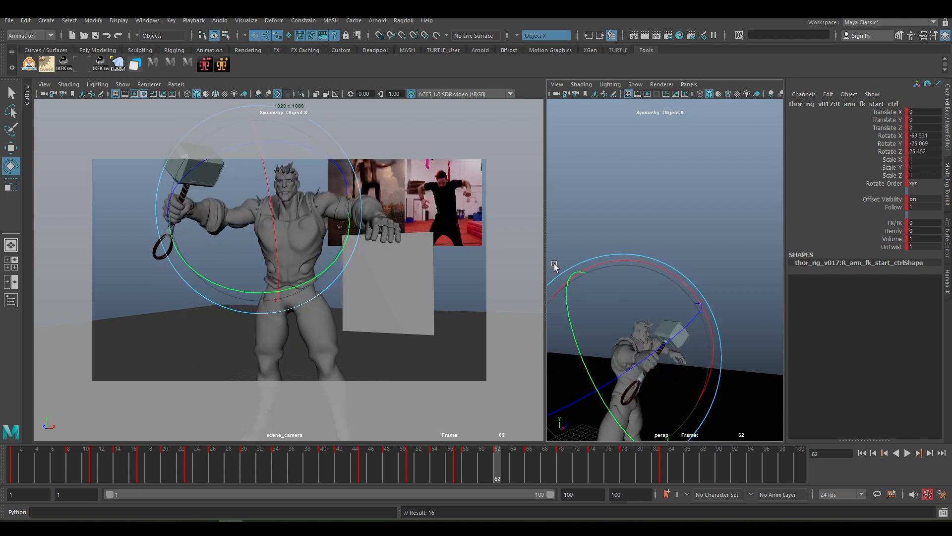
{"action": "key", "text": "period"}
{"action": "key", "text": "comma"}
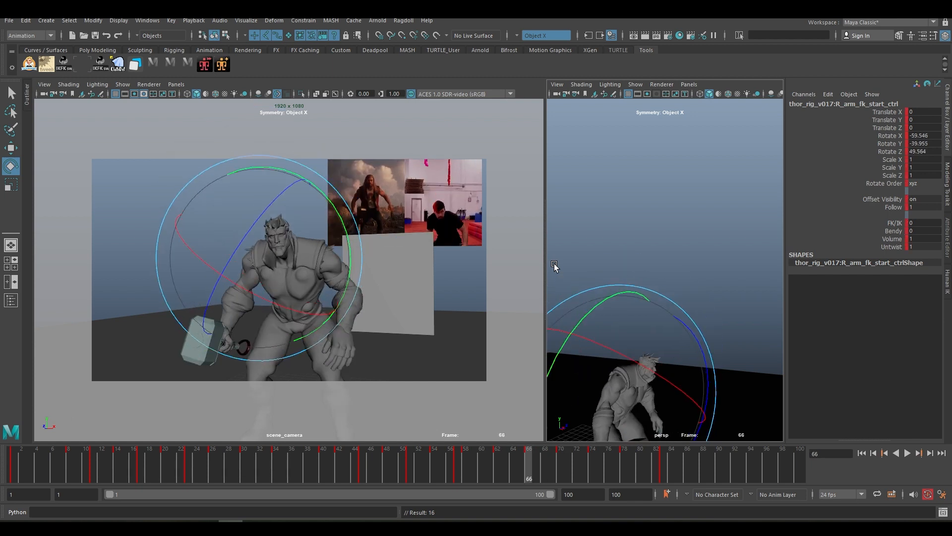
Rotate the neck control at frame 70 to about X 8, Y 7, Z 0, and key it.
{"action": "key", "text": "period"}
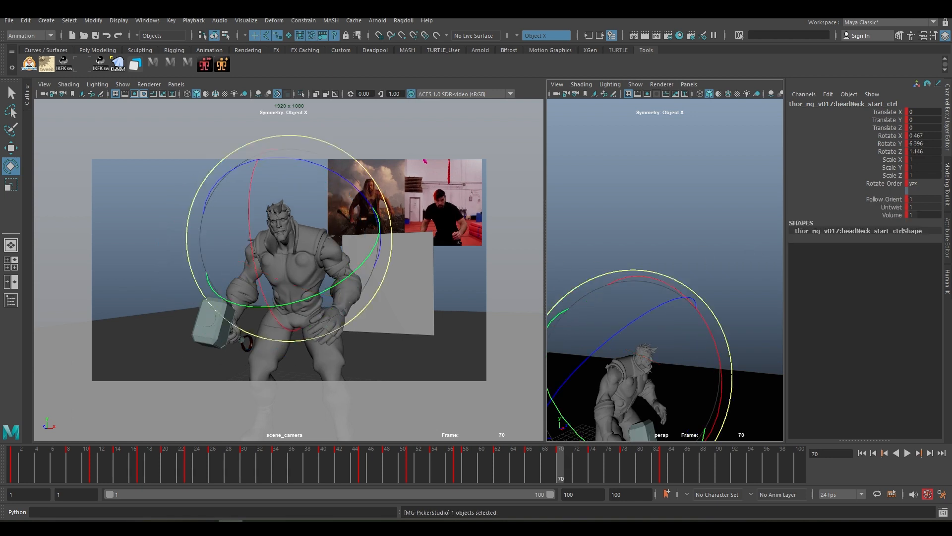
{"action": "left_click_drag", "start_coordinate": [268, 234], "coordinate": [248, 260]}
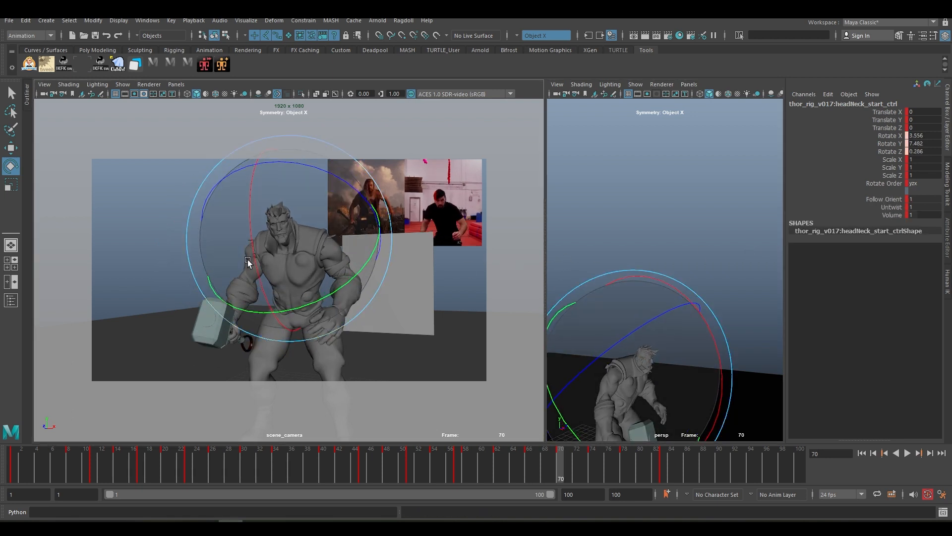
{"action": "key", "text": "s"}
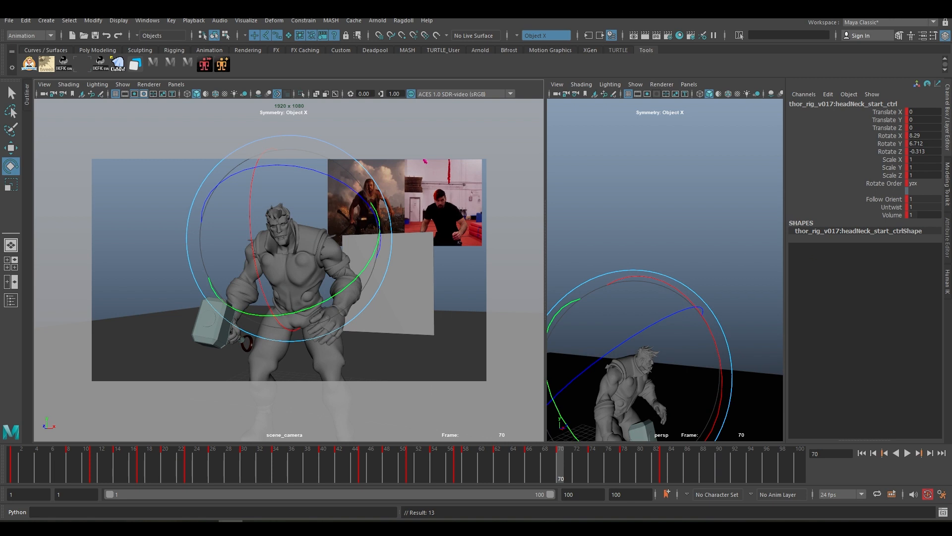
{"action": "key", "text": "s"}
Rotate the head control at frame 70 to adjust the head's tilt, checking it against the neighbouring poses, and key it.
{"action": "left_click_drag", "start_coordinate": [269, 242], "coordinate": [271, 248]}
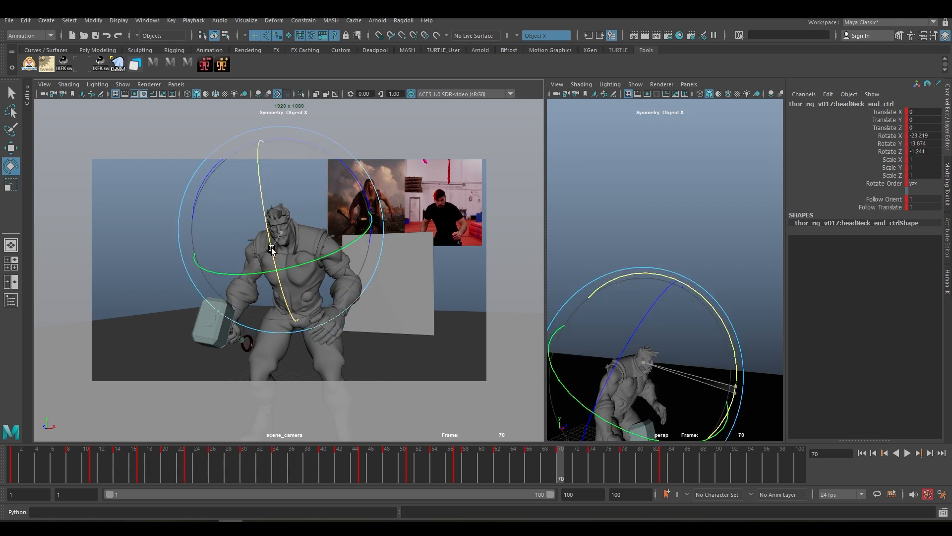
{"action": "key", "text": "comma"}
{"action": "key", "text": "comma"}
{"action": "key", "text": "period"}
{"action": "key", "text": "period"}
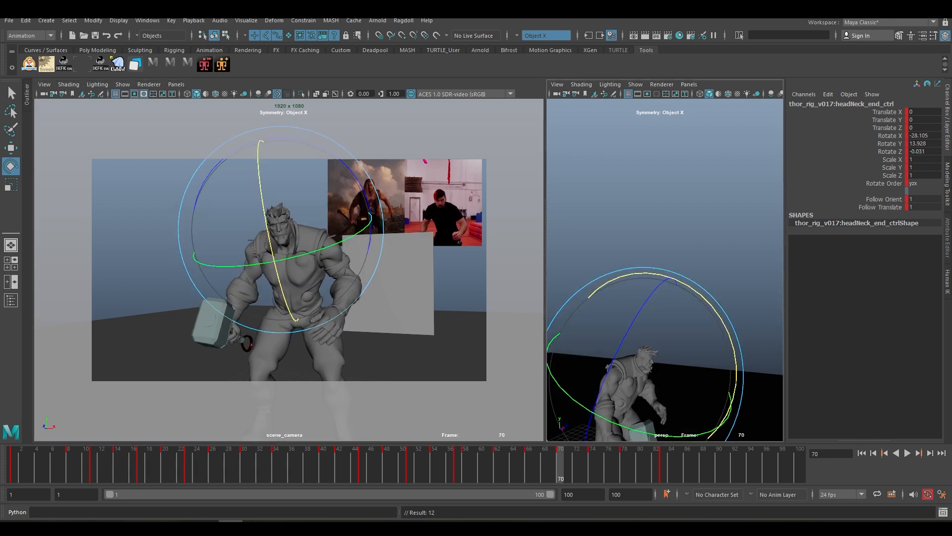
{"action": "left_click_drag", "start_coordinate": [252, 282], "coordinate": [253, 290]}
{"action": "key", "text": "s"}
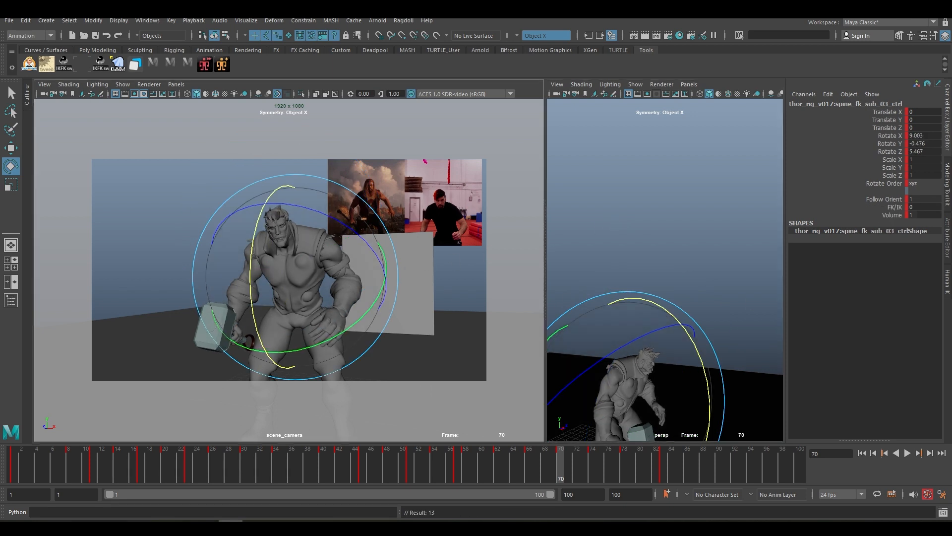
Bend the spine further forward at frame 70, rotating the lowest FK spine control to X 18.549, and key it.
{"action": "key", "text": "s"}
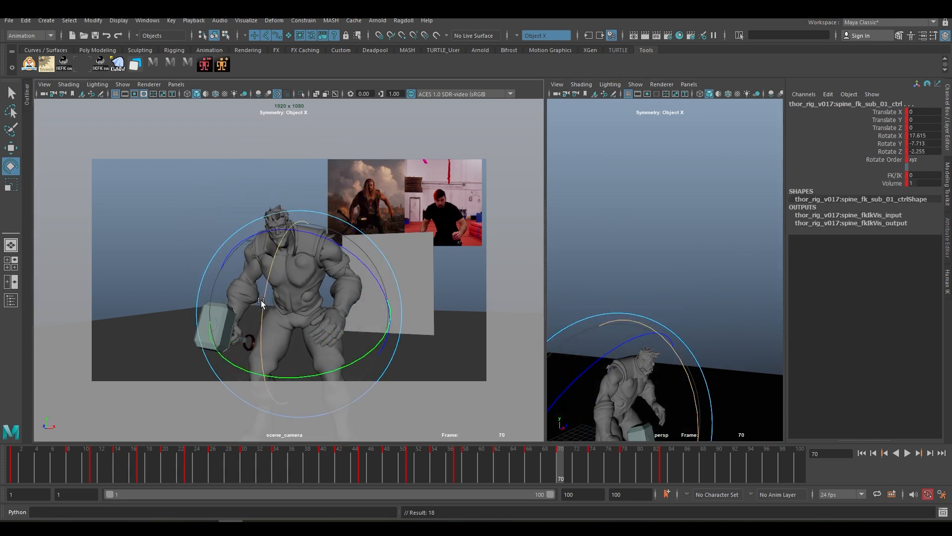
{"action": "left_click_drag", "start_coordinate": [261, 300], "coordinate": [262, 302]}
{"action": "key", "text": "s"}
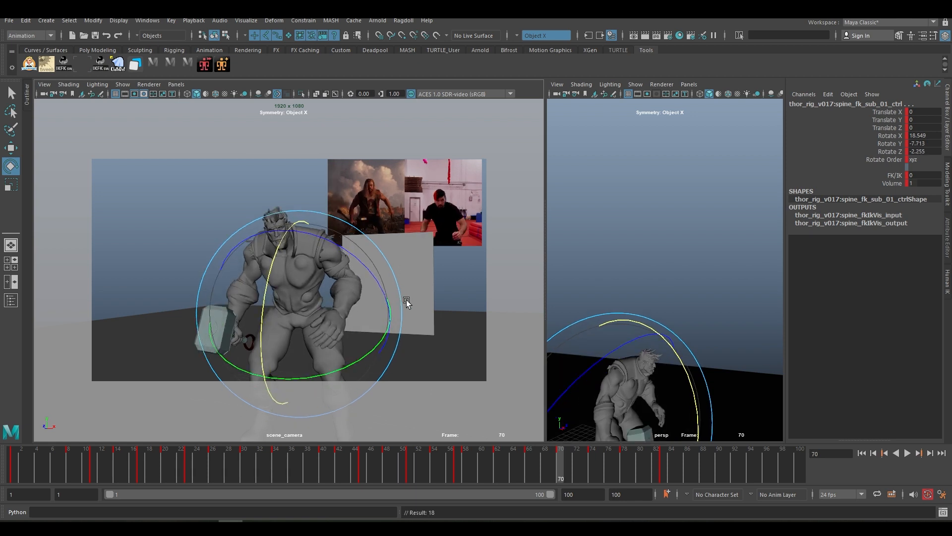
Examine the hips and legs up close from the front at frame 78.
{"action": "key", "text": "period"}
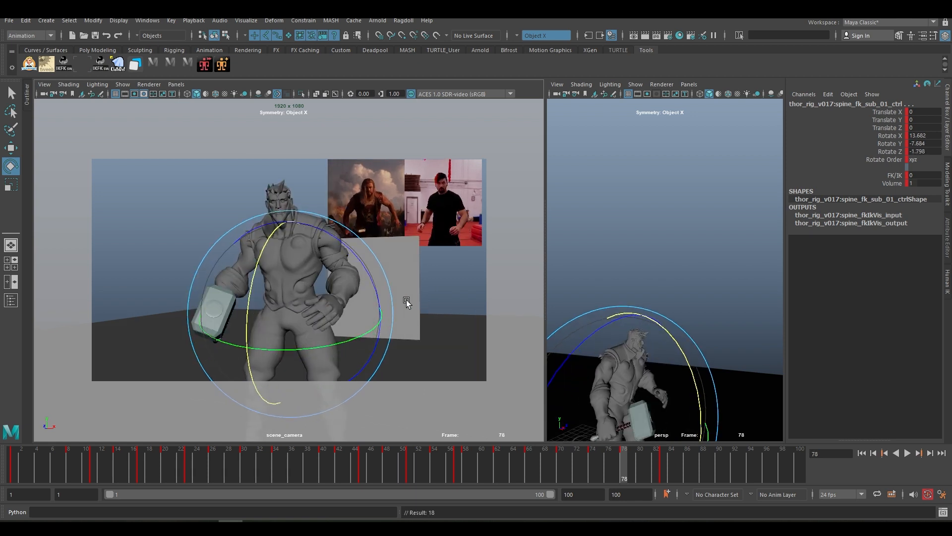
{"action": "key", "text": "period"}
{"action": "key", "text": "w"}
{"action": "left_click_drag", "start_coordinate": [655, 281], "coordinate": [621, 261], "text": "alt"}
{"action": "right_click_drag", "start_coordinate": [620, 261], "coordinate": [661, 289], "text": "alt"}
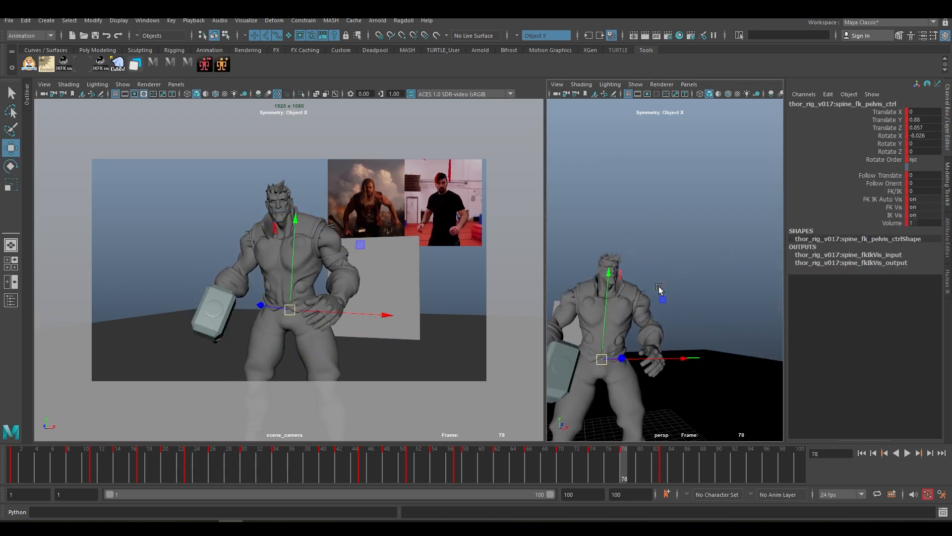
{"action": "left_click_drag", "start_coordinate": [661, 289], "coordinate": [637, 296], "text": "alt"}
{"action": "middle_click_drag", "start_coordinate": [637, 296], "coordinate": [633, 264], "text": "alt"}
{"action": "right_click_drag", "start_coordinate": [634, 264], "coordinate": [648, 299], "text": "alt"}
{"action": "middle_click_drag", "start_coordinate": [650, 297], "coordinate": [672, 271], "text": "alt"}
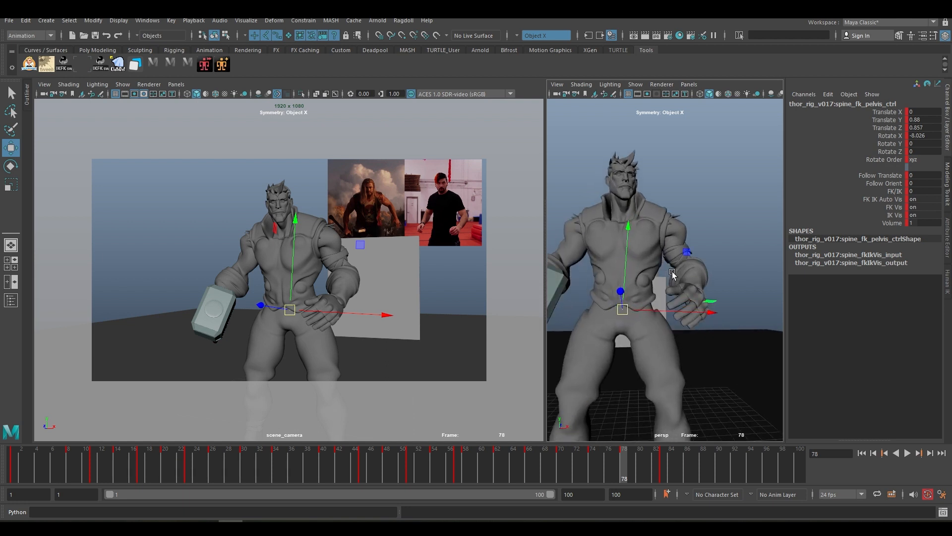
Raise the COG control at frame 78 to Y -2.834 and key it.
{"action": "key", "text": "."}
{"action": "key", "text": "s"}
{"action": "left_click_drag", "start_coordinate": [626, 246], "coordinate": [627, 246]}
{"action": "key", "text": "ctrl+z"}
{"action": "key", "text": "Up"}
{"action": "middle_click_drag", "start_coordinate": [681, 231], "coordinate": [676, 187], "text": "alt"}
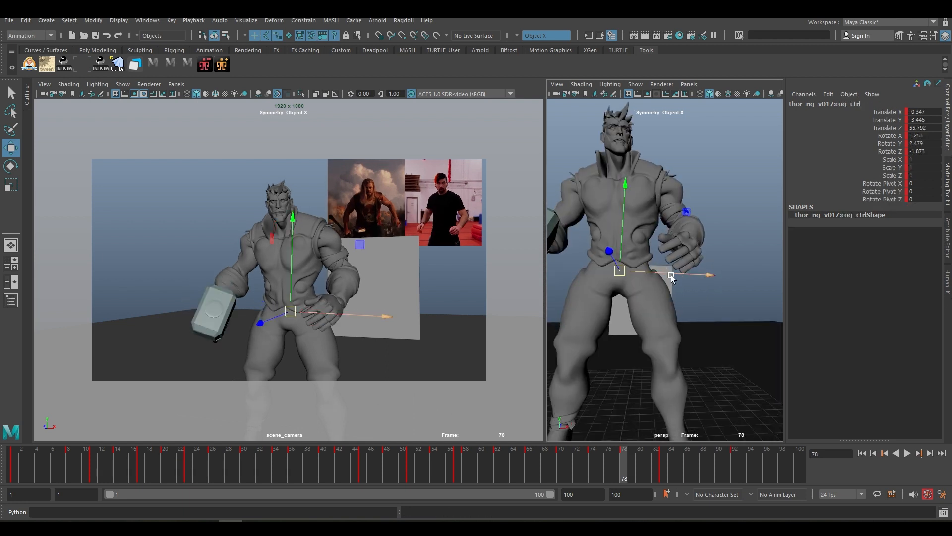
{"action": "left_click_drag", "start_coordinate": [670, 281], "coordinate": [679, 268], "text": "alt"}
{"action": "key", "text": "s"}
{"action": "left_click_drag", "start_coordinate": [638, 204], "coordinate": [612, 272]}
Lower the COG control slightly at frame 92, and return to frame 78.
{"action": "key", "text": "."}
{"action": "key", "text": "."}
{"action": "key", "text": "."}
{"action": "key", "text": "."}
{"action": "middle_click_drag", "start_coordinate": [613, 272], "coordinate": [649, 240], "text": "alt"}
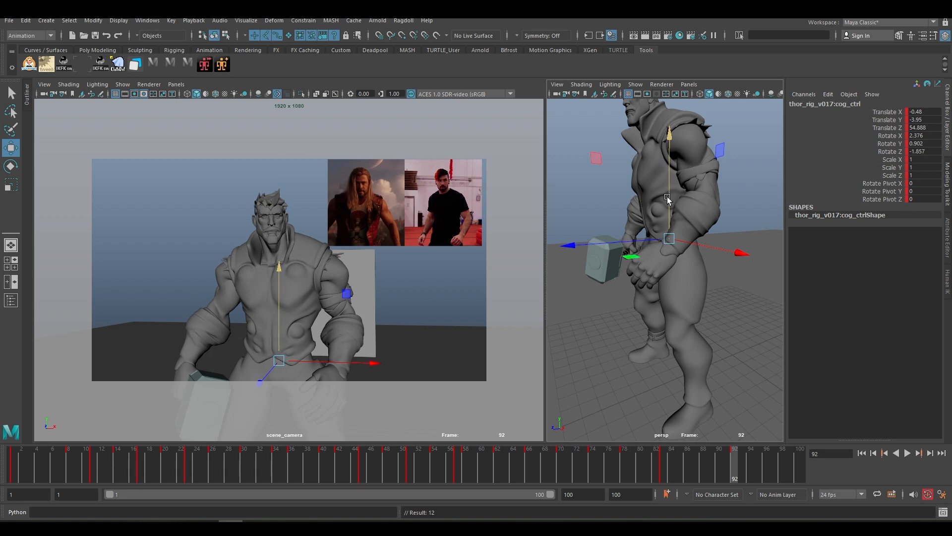
{"action": "left_click_drag", "start_coordinate": [667, 197], "coordinate": [668, 202]}
{"action": "key", "text": "comma"}
{"action": "key", "text": "comma"}
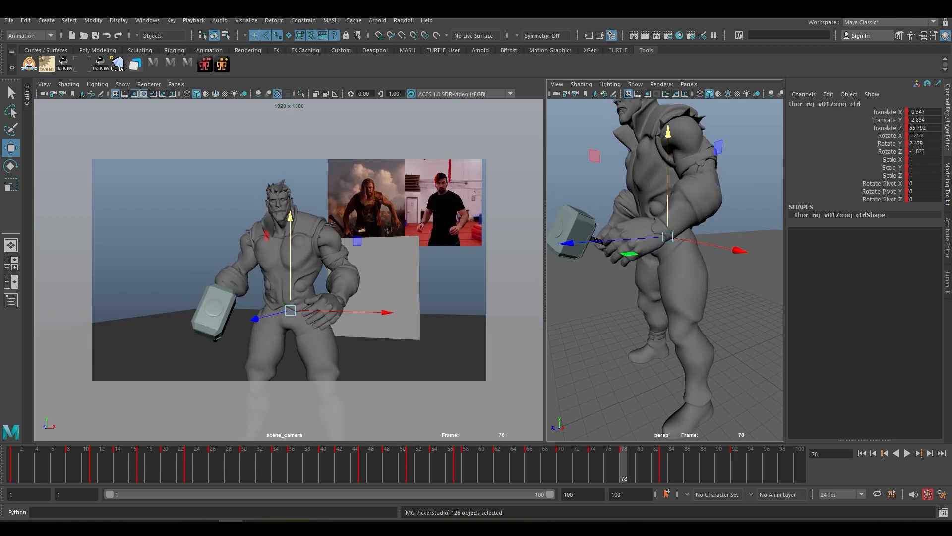
Examine the stepped animation curves of all the rig controls in the Graph Editor, then close it.
{"action": "left_click", "coordinate": [81, 65]}
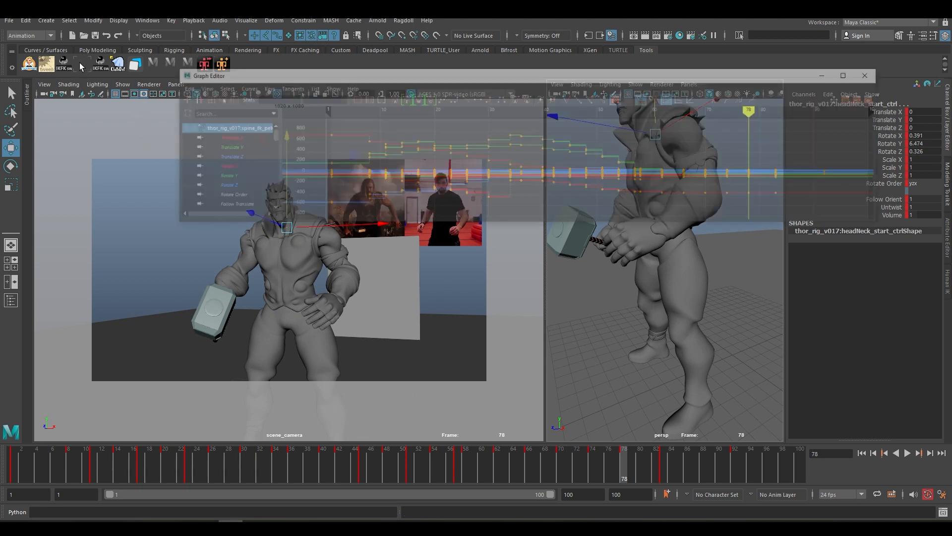
{"action": "left_click_drag", "start_coordinate": [567, 97], "coordinate": [561, 153]}
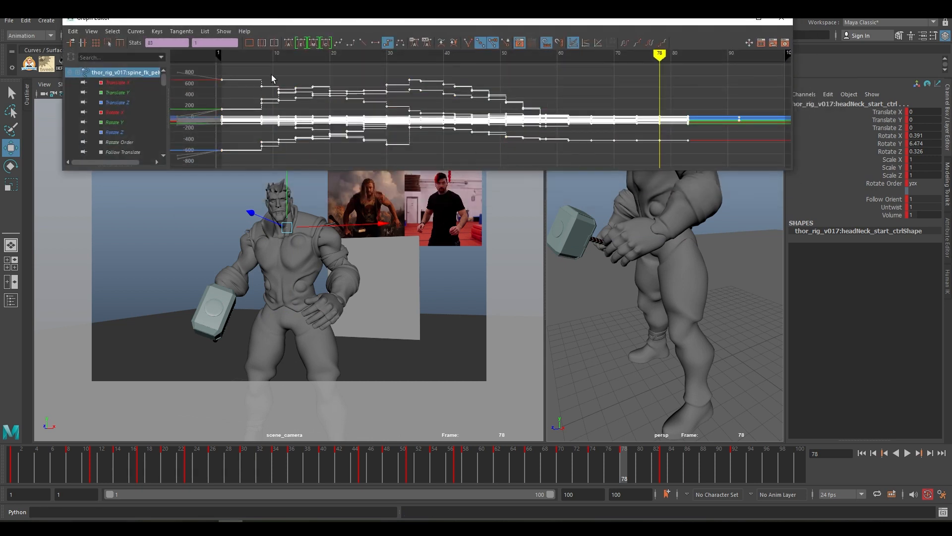
{"action": "left_click", "coordinate": [610, 105]}
{"action": "left_click", "coordinate": [743, 22]}
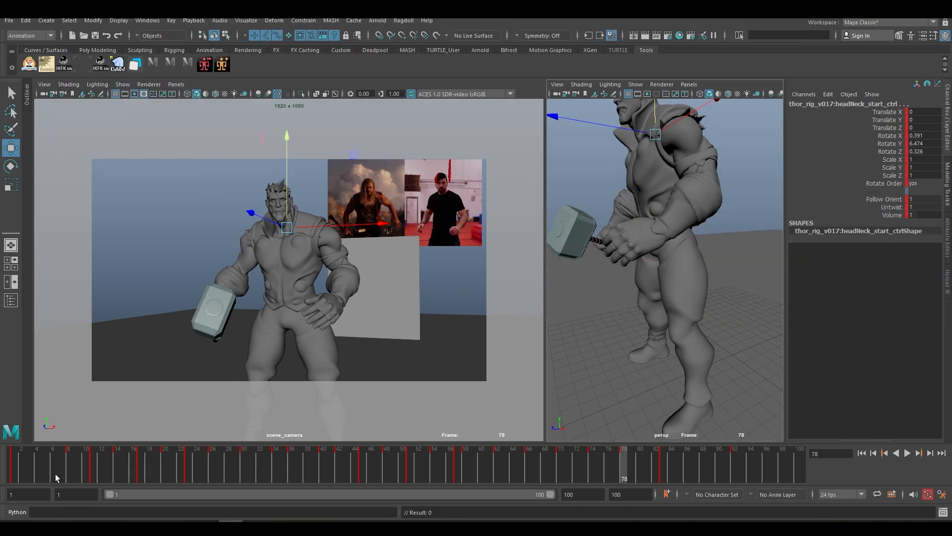
Play the blocking animation from frame 1 through the scene camera and stop the playback.
{"action": "left_click", "coordinate": [11, 471]}
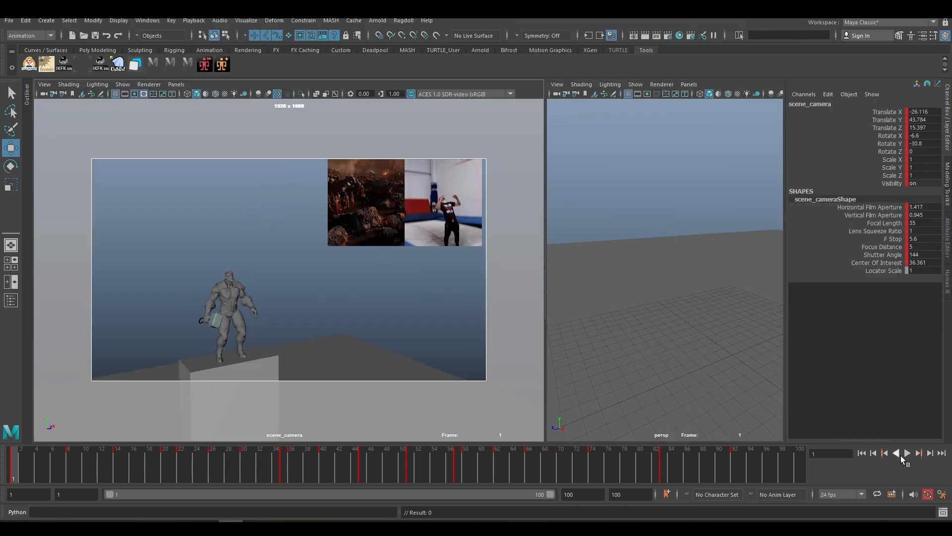
{"action": "left_click", "coordinate": [910, 453]}
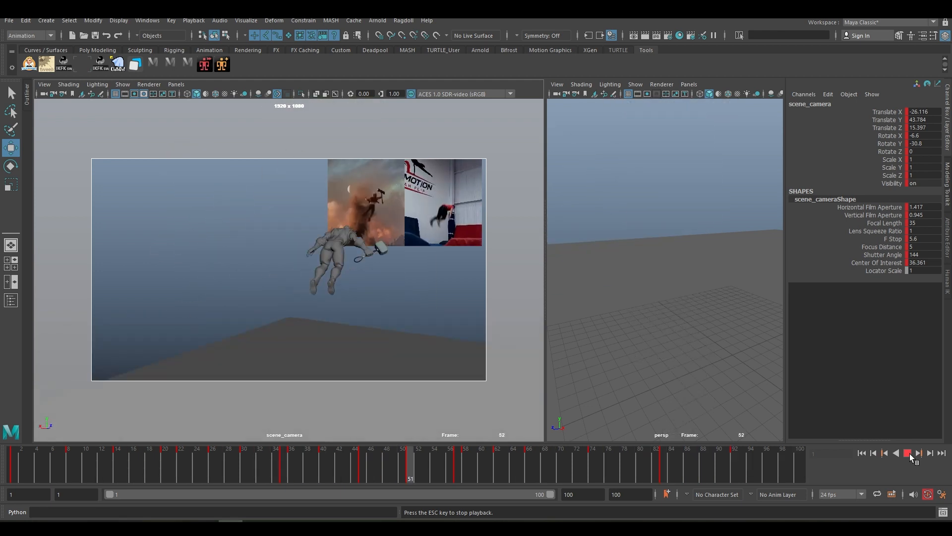
{"action": "left_click", "coordinate": [909, 453]}
At frame 8, frame the character's COG in the perspective view and select the scene camera.
{"action": "left_click", "coordinate": [75, 460]}
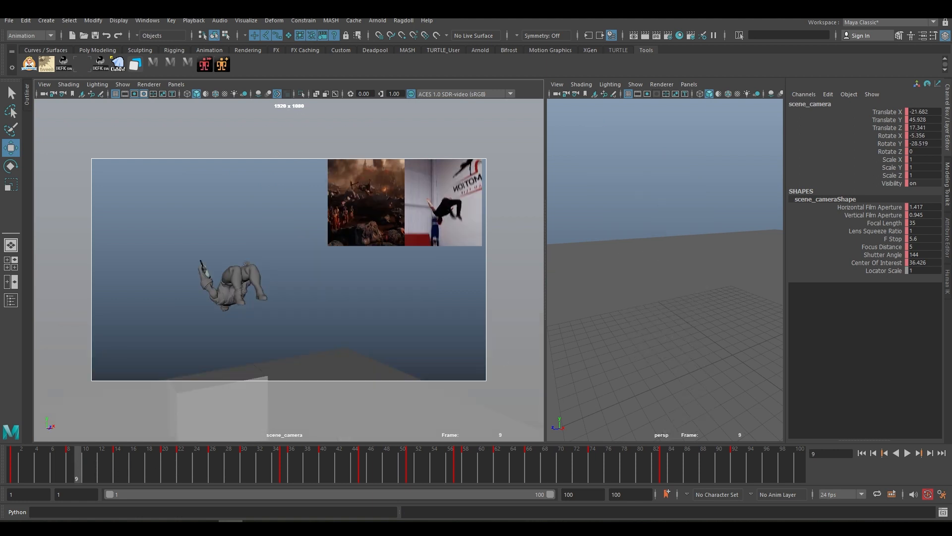
{"action": "key", "text": "comma"}
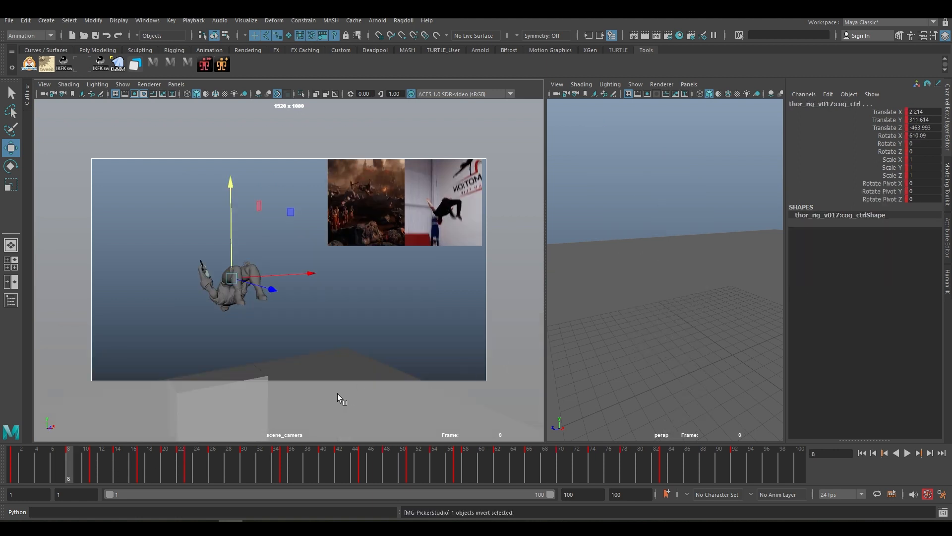
{"action": "key", "text": "comma"}
{"action": "key", "text": "period"}
{"action": "key", "text": "f"}
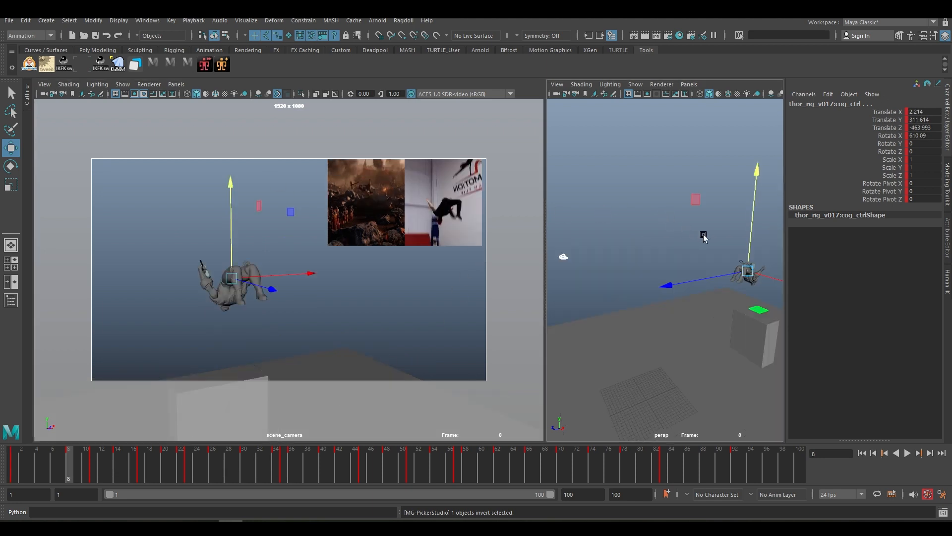
{"action": "left_click", "coordinate": [600, 258]}
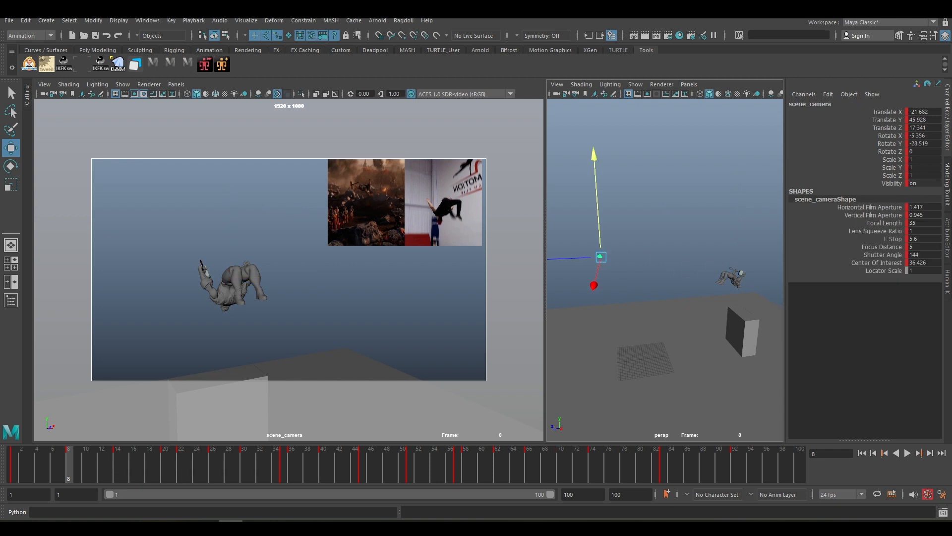
Step through the keyed poses from frame 8 to frame 92, comparing the character's and the scene camera's movement.
{"action": "key", "text": "period"}
{"action": "key", "text": "period"}
{"action": "key", "text": "period"}
{"action": "key", "text": "period"}
{"action": "key", "text": "period"}
{"action": "key", "text": "period"}
{"action": "key", "text": "period"}
{"action": "key", "text": "period"}
{"action": "key", "text": "period"}
{"action": "key", "text": "period"}
{"action": "key", "text": "period"}
{"action": "key", "text": "period"}
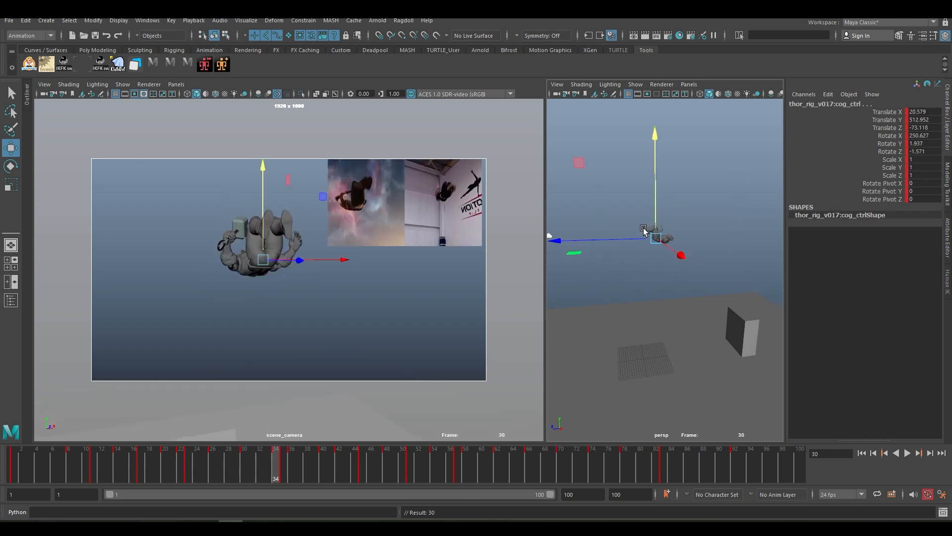
{"action": "key", "text": "period"}
{"action": "key", "text": "period"}
{"action": "key", "text": "period"}
{"action": "key", "text": "period"}
{"action": "key", "text": "period"}
{"action": "key", "text": "period"}
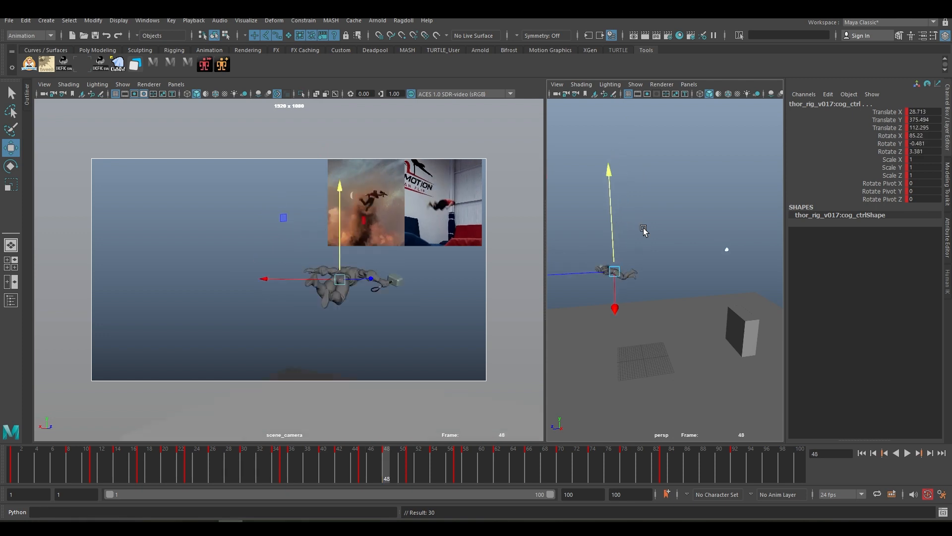
{"action": "key", "text": "period"}
{"action": "key", "text": "period"}
{"action": "key", "text": "period"}
{"action": "key", "text": "period"}
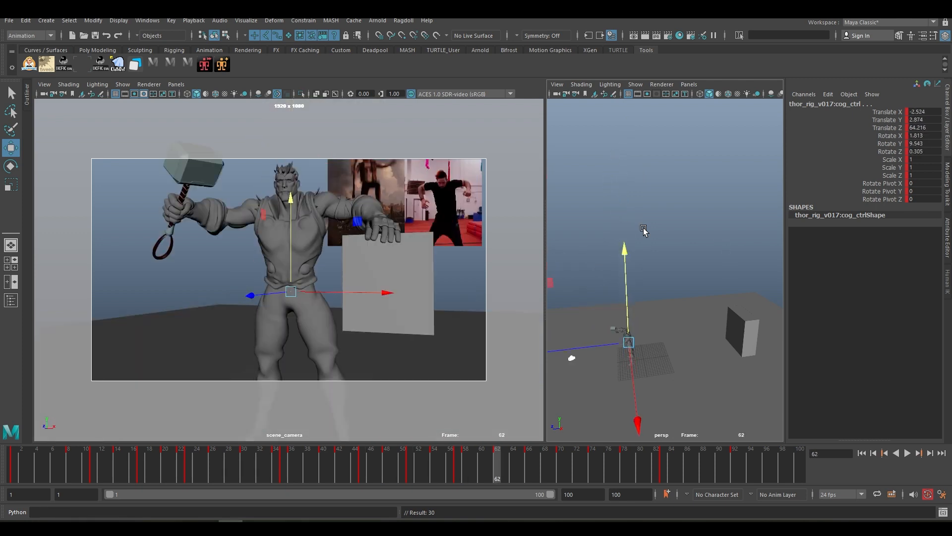
{"action": "key", "text": "period"}
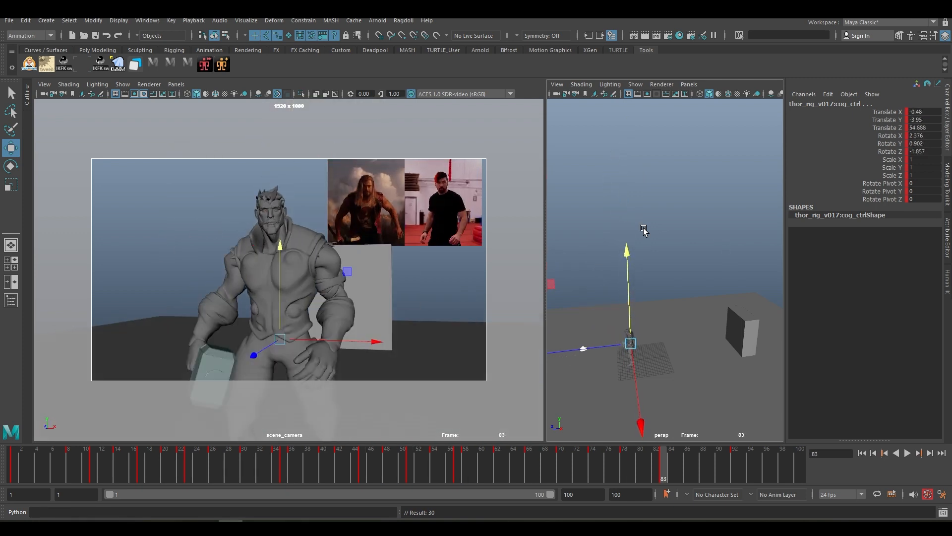
{"action": "key", "text": "period"}
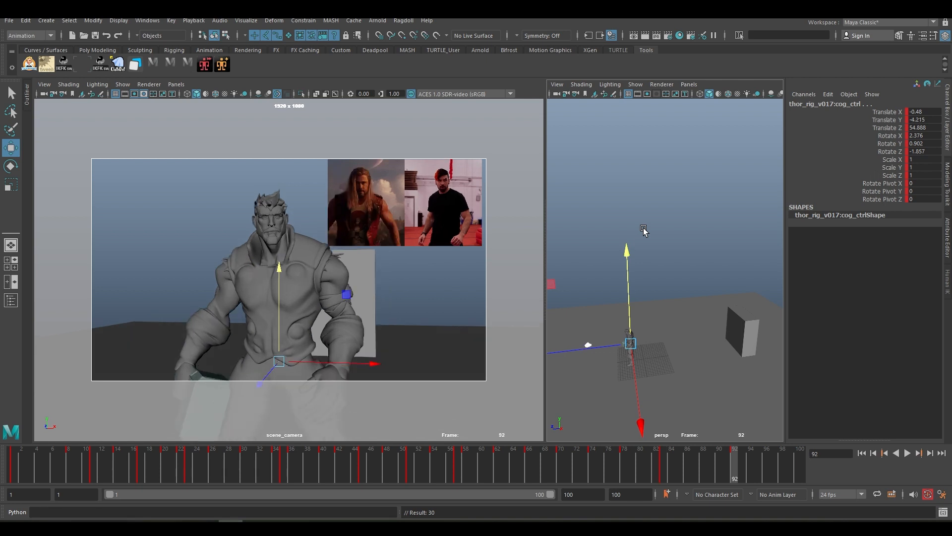
Select the scene camera and apply stepped tangents to its animation curves in the Graph Editor.
{"action": "left_click", "coordinate": [600, 272]}
{"action": "left_click", "coordinate": [583, 345]}
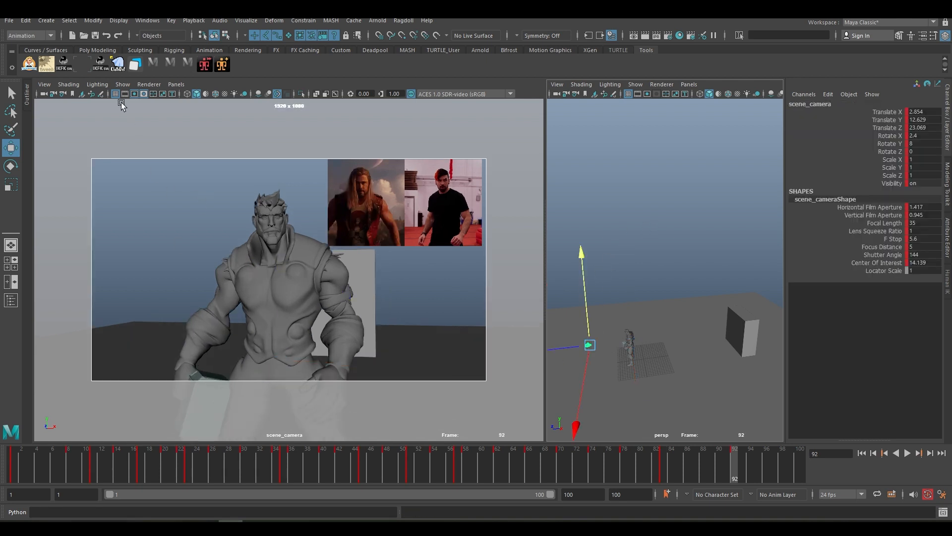
{"action": "left_click", "coordinate": [83, 68]}
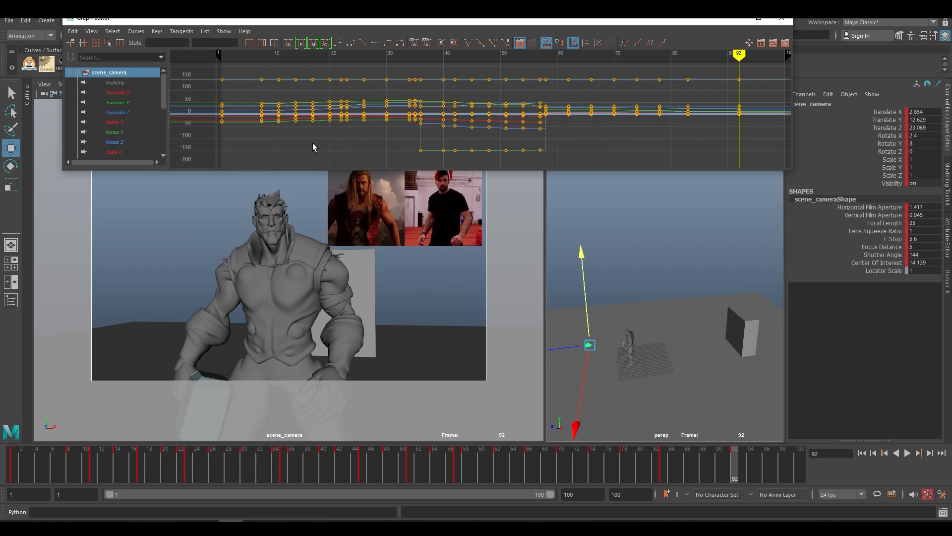
{"action": "left_click", "coordinate": [387, 46]}
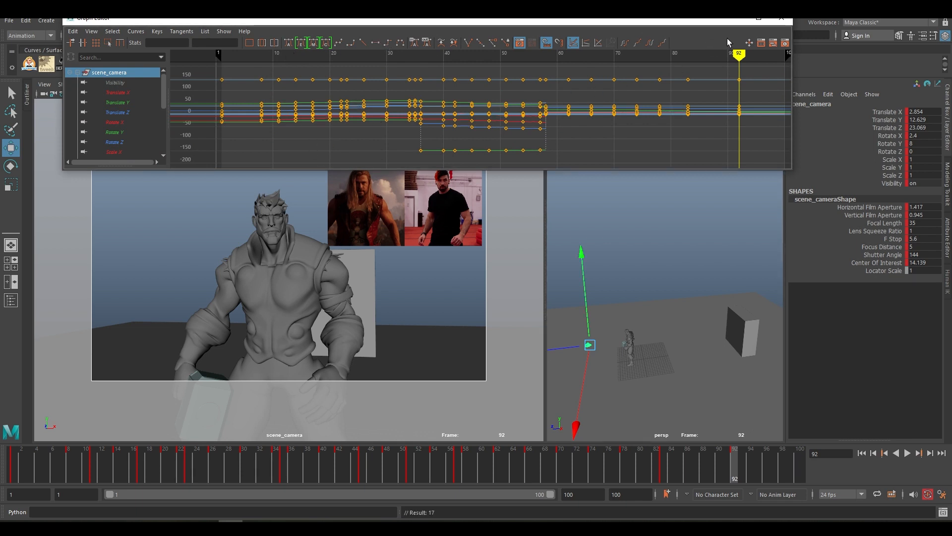
{"action": "left_click", "coordinate": [737, 21]}
Play the animation from frame 3 to review the camera motion together with the character, and stop it.
{"action": "left_click", "coordinate": [27, 467]}
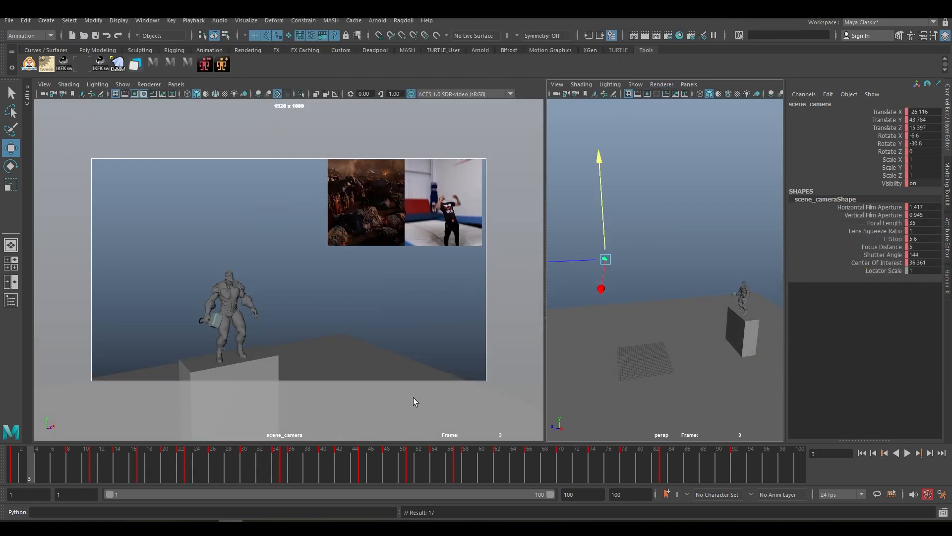
{"action": "left_click", "coordinate": [908, 453]}
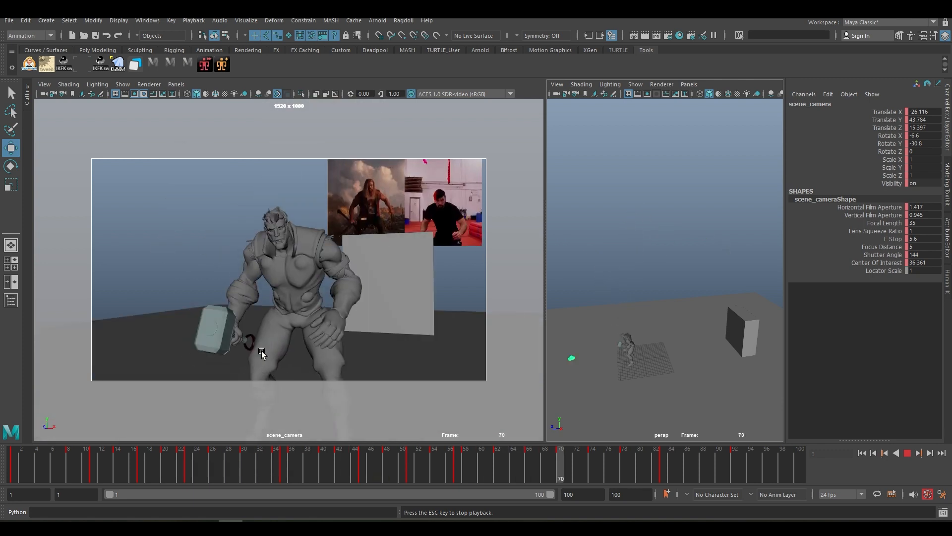
{"action": "key", "text": "Escape"}
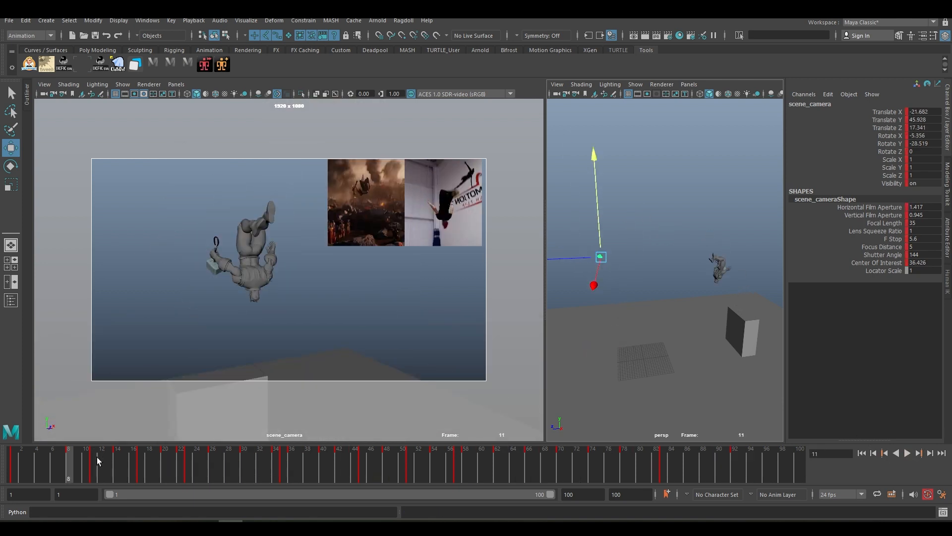
Step through the scene camera's first keys and delete the key between frames 14 and 20.
{"action": "key", "text": "period"}
{"action": "key", "text": "period"}
{"action": "key", "text": "period"}
{"action": "key", "text": "period"}
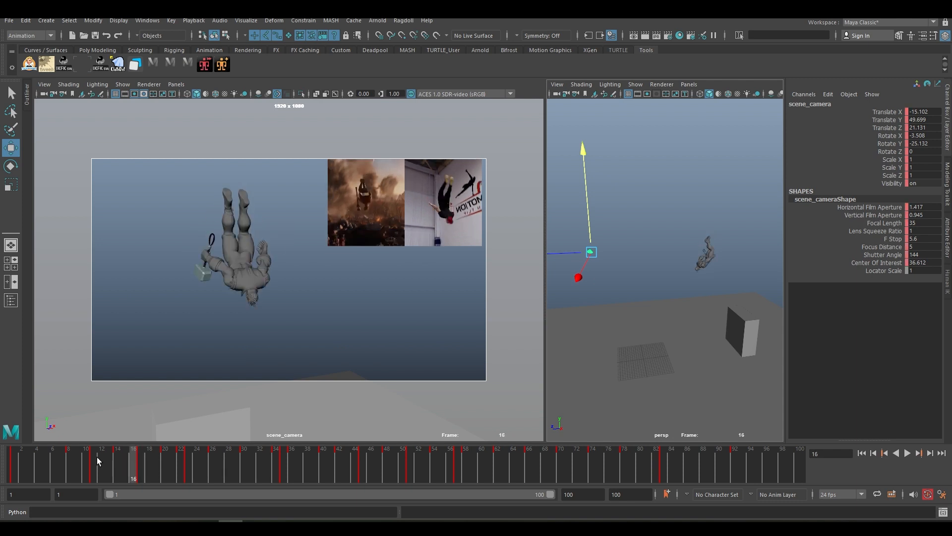
{"action": "key", "text": "period"}
{"action": "key", "text": "period"}
{"action": "key", "text": "period"}
{"action": "key", "text": "period"}
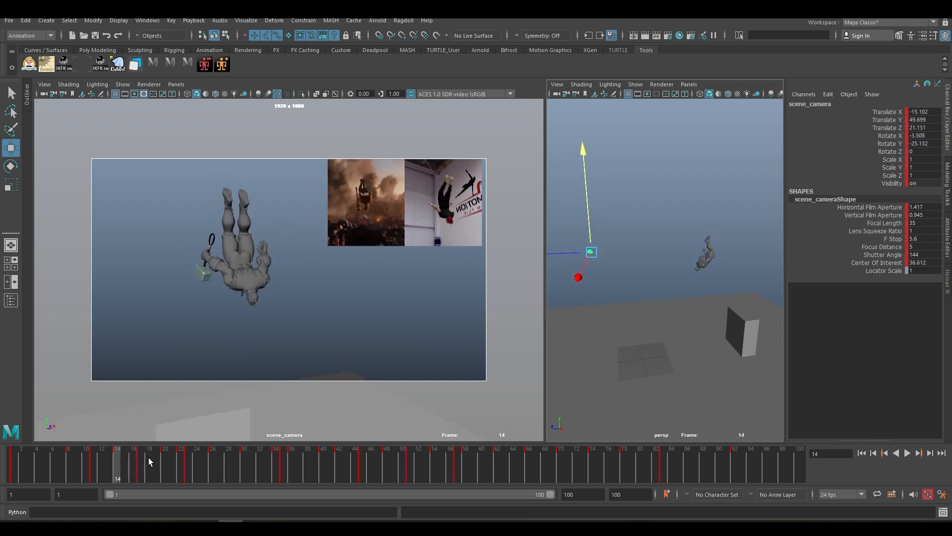
{"action": "key", "text": "comma"}
{"action": "right_click", "coordinate": [149, 458]}
{"action": "left_click", "coordinate": [176, 305]}
{"action": "key", "text": "period"}
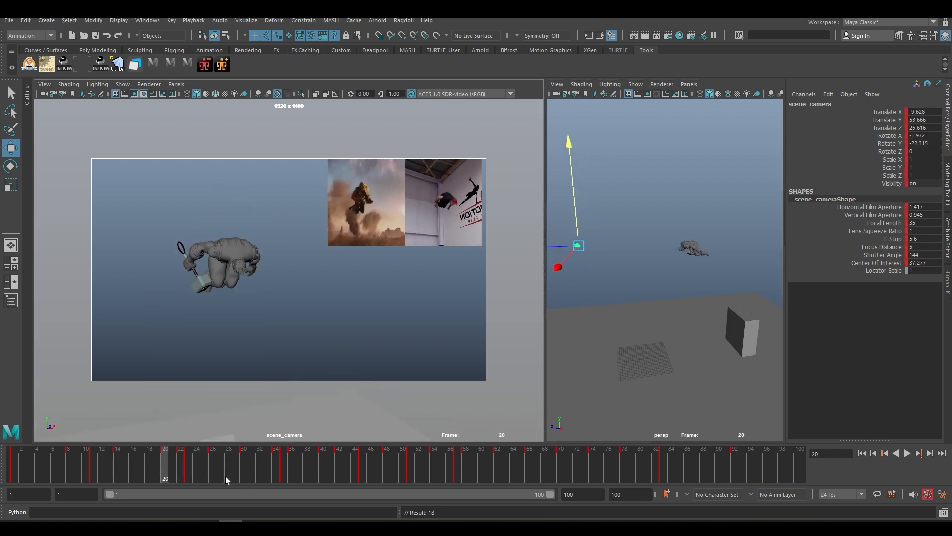
Delete the scene camera's extra key just before frame 23 and check the neighbouring keys.
{"action": "key", "text": "period"}
{"action": "key", "text": "period"}
{"action": "key", "text": "comma"}
{"action": "right_click", "coordinate": [205, 460]}
{"action": "left_click", "coordinate": [233, 307]}
{"action": "key", "text": "period"}
{"action": "key", "text": "alt+comma"}
{"action": "key", "text": "s"}
{"action": "key", "text": "period"}
{"action": "key", "text": "period"}
{"action": "key", "text": "period"}
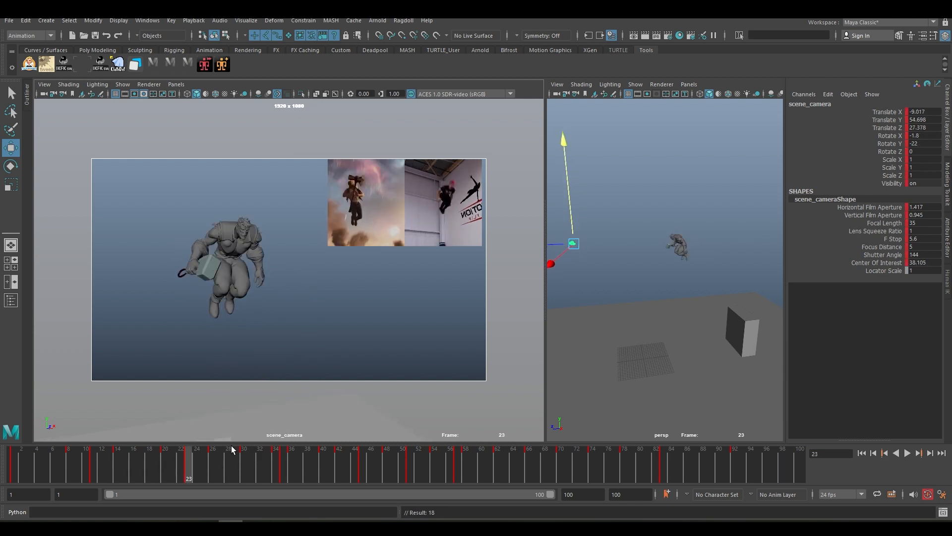
Advance past frame 34 and delete the scene camera's key just before frame 36.
{"action": "key", "text": "period"}
{"action": "key", "text": "period"}
{"action": "key", "text": "period"}
{"action": "key", "text": "period"}
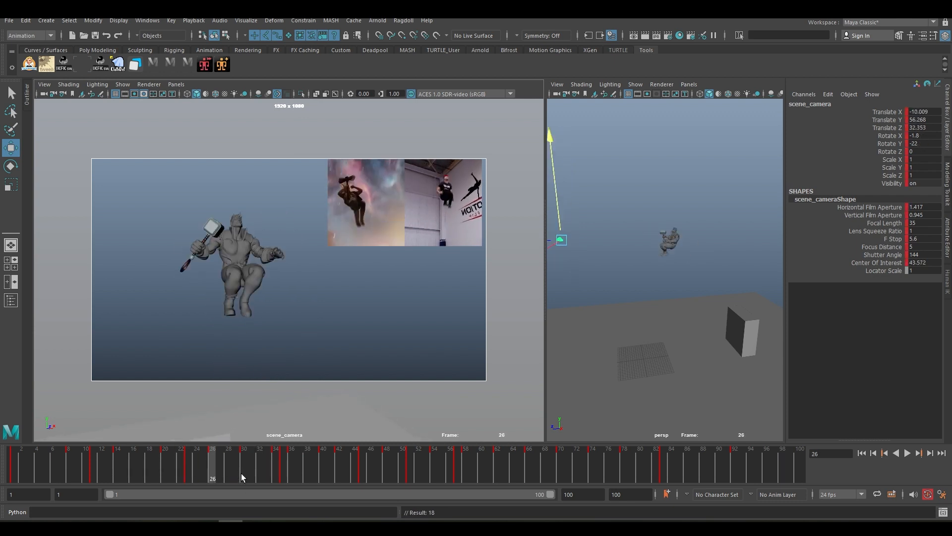
{"action": "key", "text": "period"}
{"action": "key", "text": "comma"}
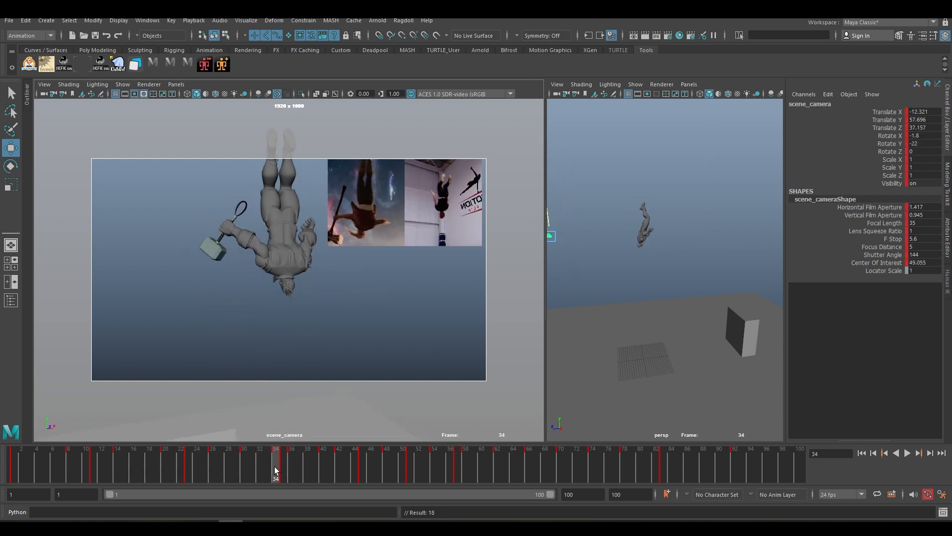
{"action": "key", "text": "period"}
{"action": "right_click", "coordinate": [291, 465]}
{"action": "left_click", "coordinate": [334, 309]}
Step through the scene camera's remaining keys from frame 36 to frame 78, checking the framing against each pose.
{"action": "key", "text": "period"}
{"action": "key", "text": "period"}
{"action": "key", "text": "period"}
{"action": "key", "text": "period"}
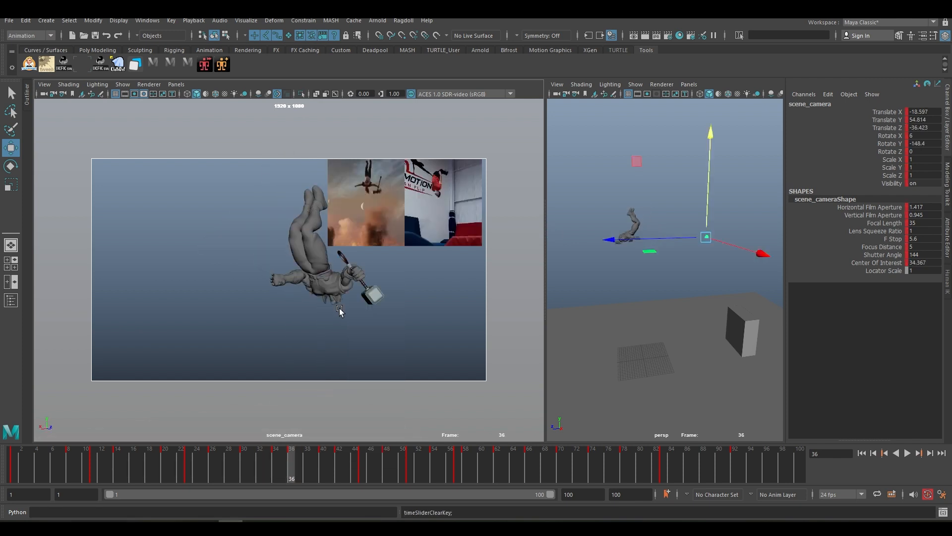
{"action": "key", "text": "period"}
{"action": "key", "text": "period"}
{"action": "key", "text": "period"}
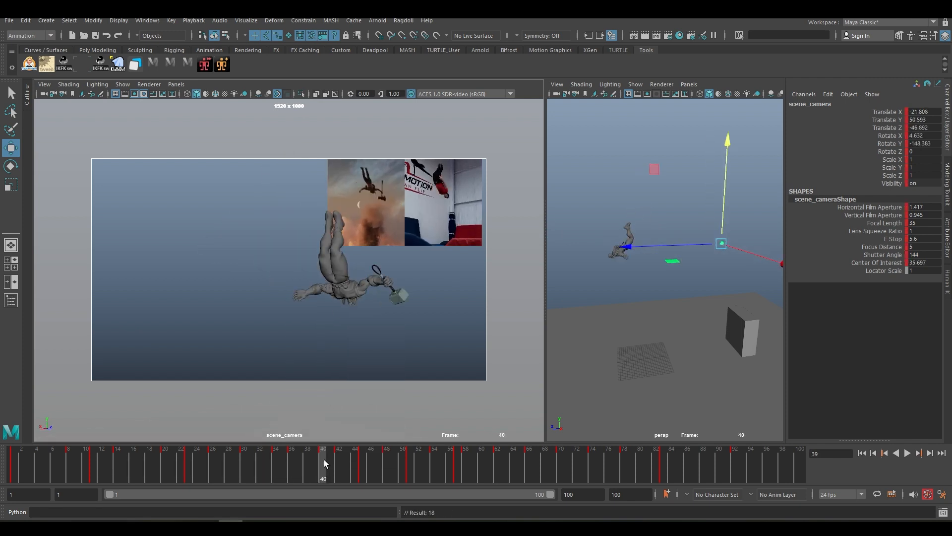
{"action": "left_click", "coordinate": [324, 460]}
{"action": "left_click", "coordinate": [333, 462]}
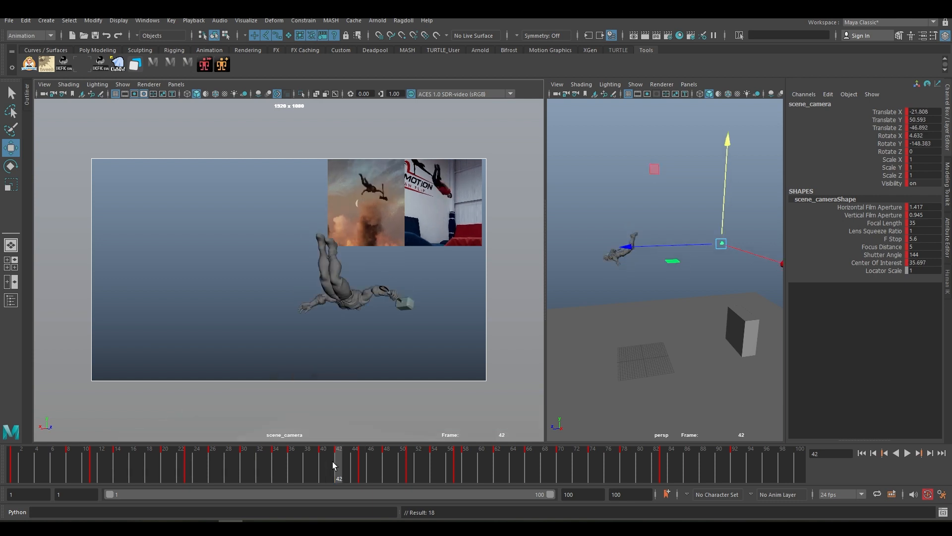
{"action": "key", "text": "comma"}
{"action": "key", "text": "comma"}
{"action": "key", "text": "period"}
{"action": "key", "text": "period"}
{"action": "key", "text": "period"}
{"action": "key", "text": "period"}
{"action": "key", "text": "period"}
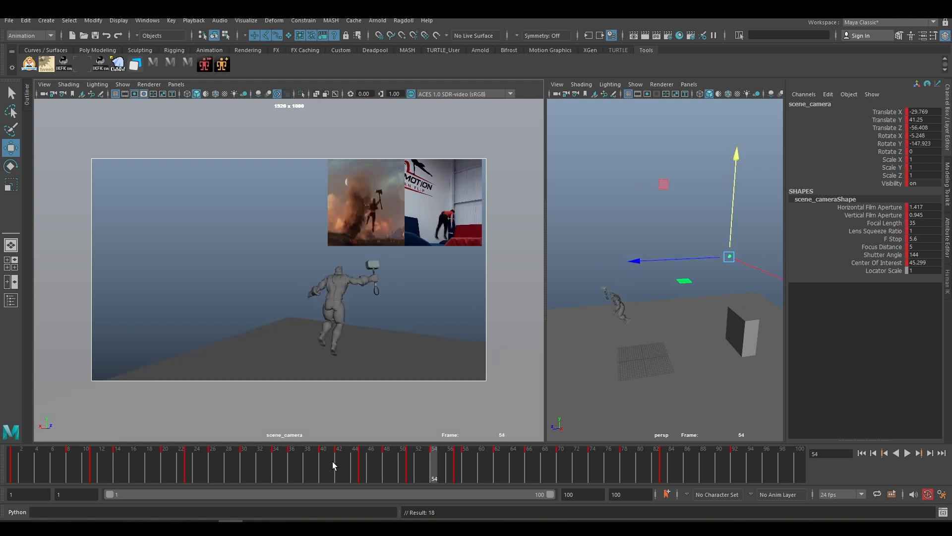
{"action": "key", "text": "period"}
{"action": "key", "text": "period"}
{"action": "key", "text": "period"}
{"action": "key", "text": "comma"}
{"action": "key", "text": "comma"}
{"action": "key", "text": "period"}
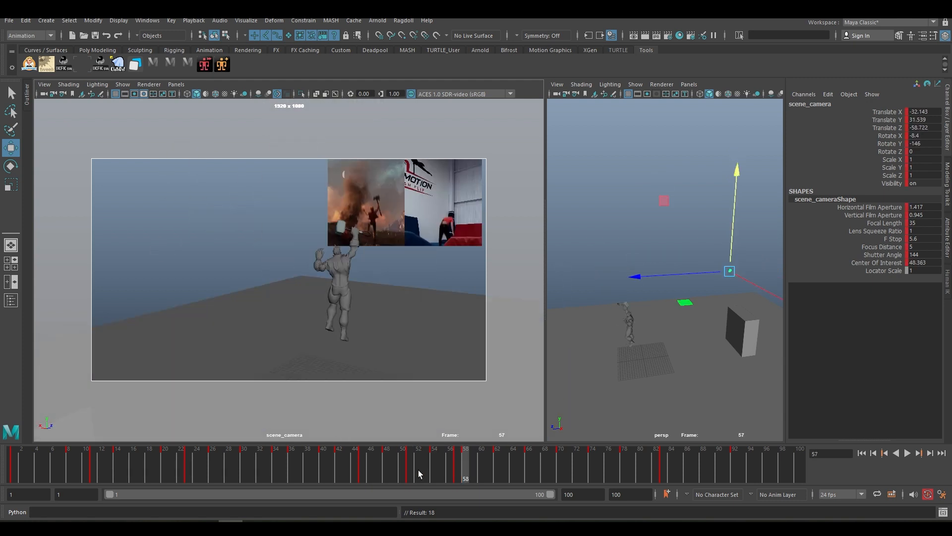
{"action": "key", "text": "period"}
{"action": "key", "text": "period"}
{"action": "key", "text": "period"}
{"action": "key", "text": "period"}
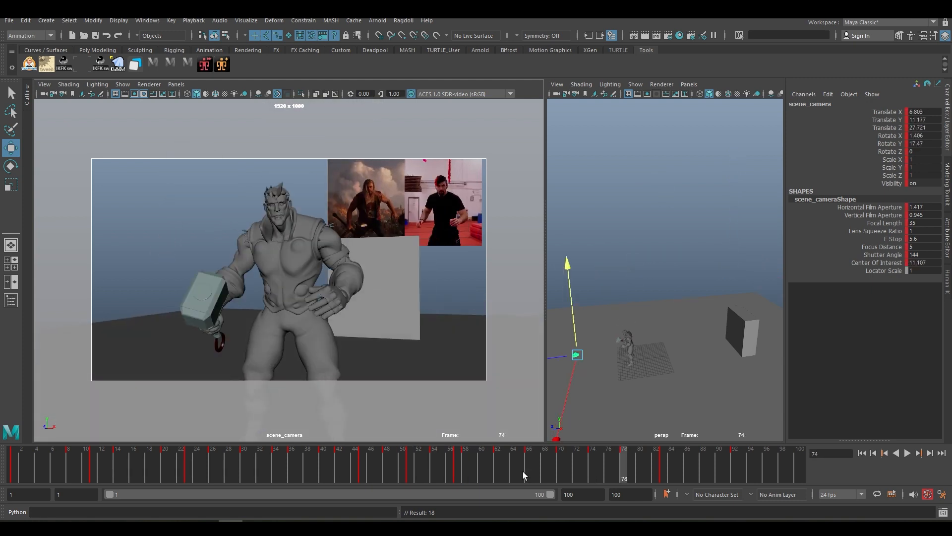
{"action": "key", "text": "period"}
{"action": "key", "text": "period"}
Play the animation from frame 1 to review the trimmed camera keys, and stop the playback.
{"action": "left_click", "coordinate": [861, 453]}
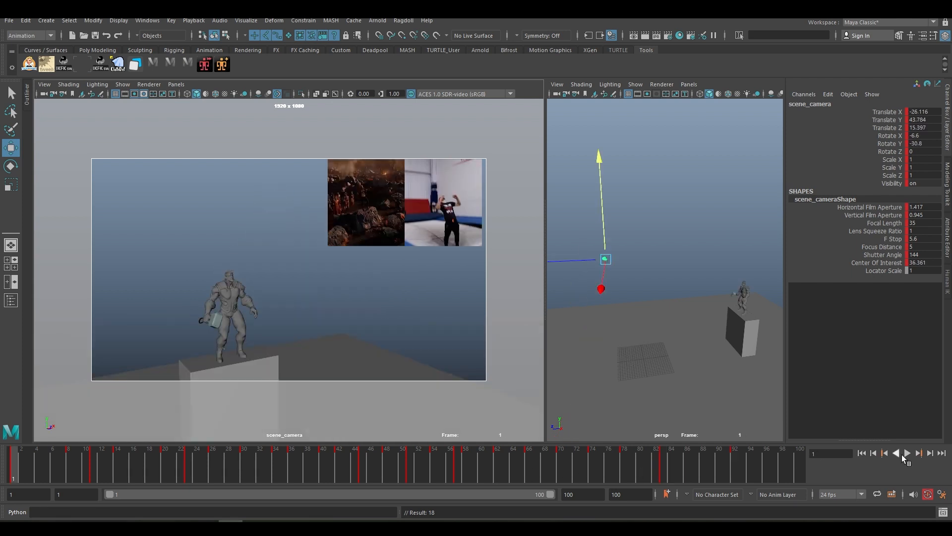
{"action": "left_click", "coordinate": [907, 453]}
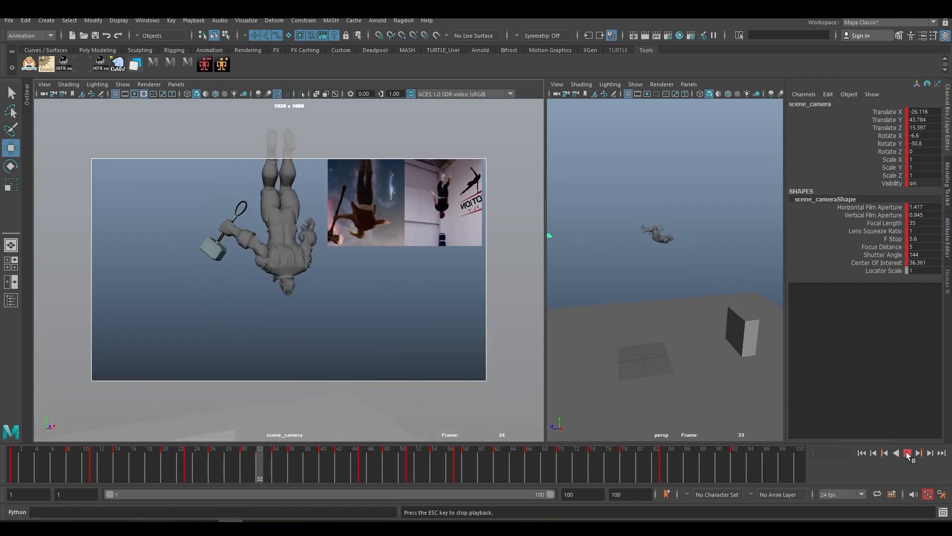
{"action": "left_click", "coordinate": [908, 453]}
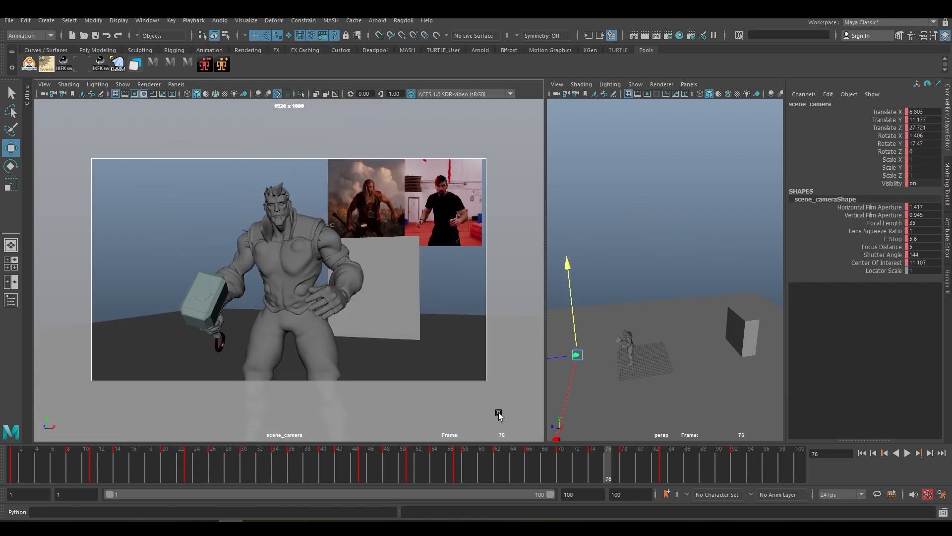
Enlarge the scene camera view, clear the selection and playblast the animation as blocking_002.mov.
{"action": "left_click_drag", "start_coordinate": [63, 455], "coordinate": [568, 452]}
{"action": "left_click_drag", "start_coordinate": [546, 157], "coordinate": [670, 164]}
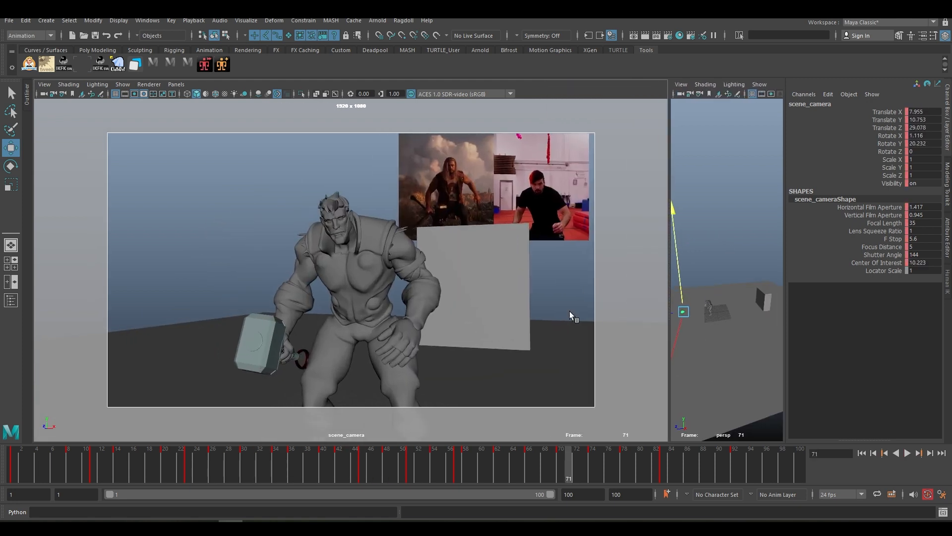
{"action": "left_click", "coordinate": [569, 311]}
{"action": "right_click", "coordinate": [419, 459]}
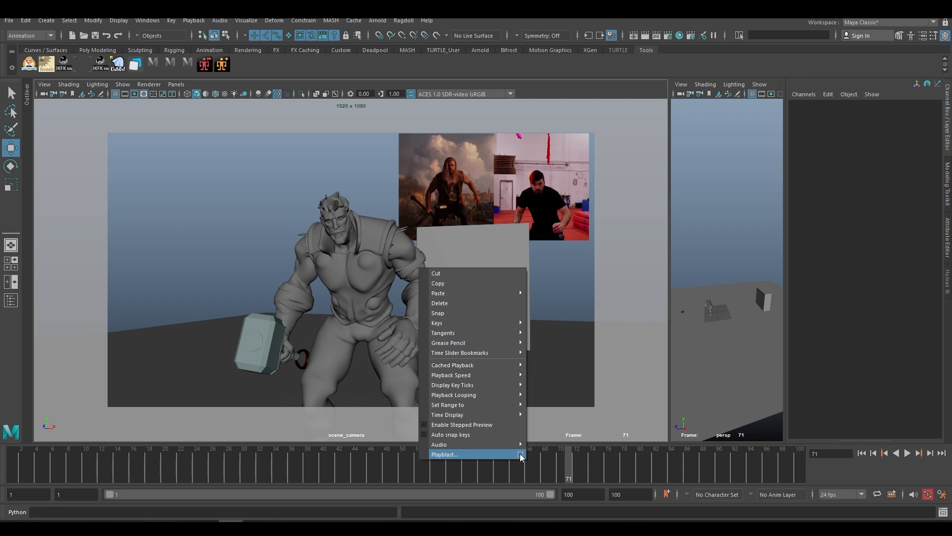
{"action": "left_click", "coordinate": [520, 454]}
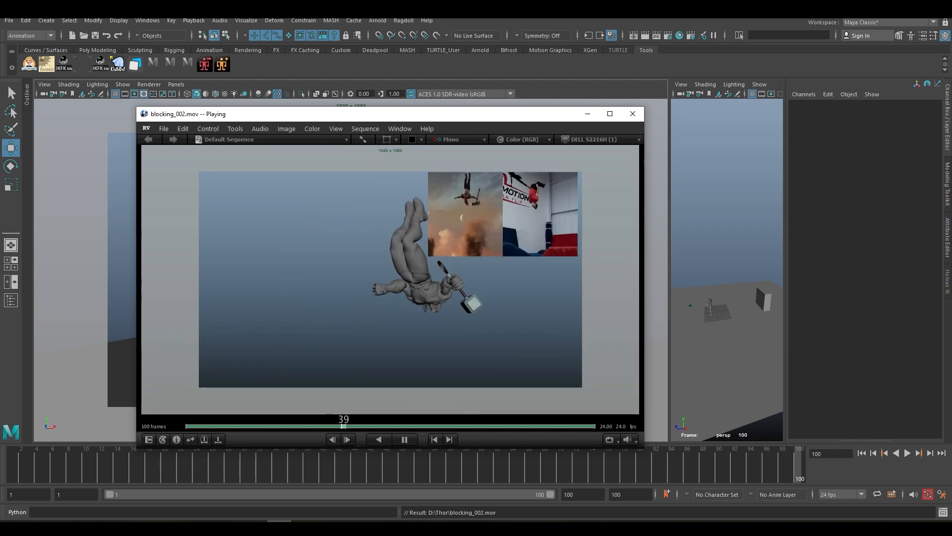
Stop and close the playblast, replay the animation in the scene, and return to frame 1.
{"action": "key", "text": "space"}
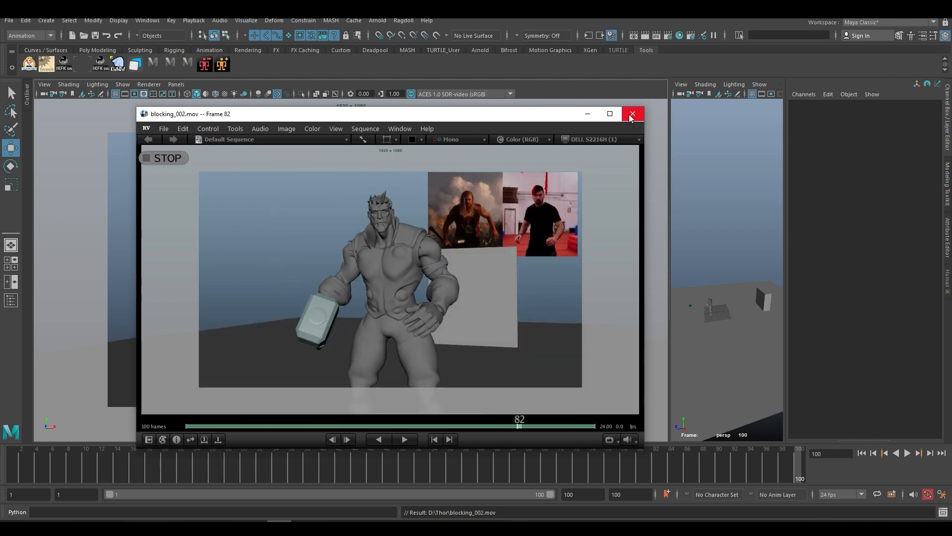
{"action": "left_click", "coordinate": [631, 114]}
{"action": "key", "text": "alt+v"}
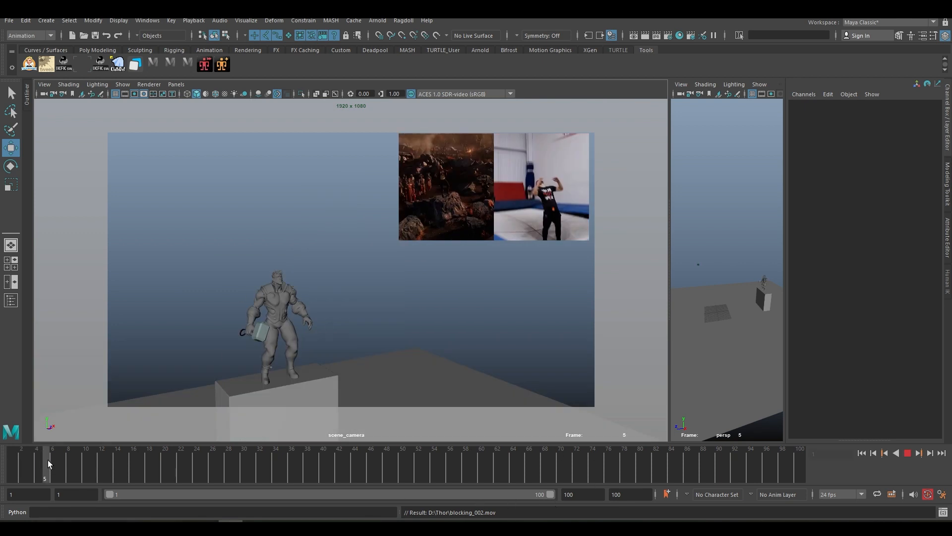
{"action": "mouse_move", "coordinate": [48, 460]}
{"action": "left_mouse_down"}
{"action": "mouse_move", "coordinate": [72, 462]}
{"action": "mouse_move", "coordinate": [5, 462]}
{"action": "left_mouse_up"}
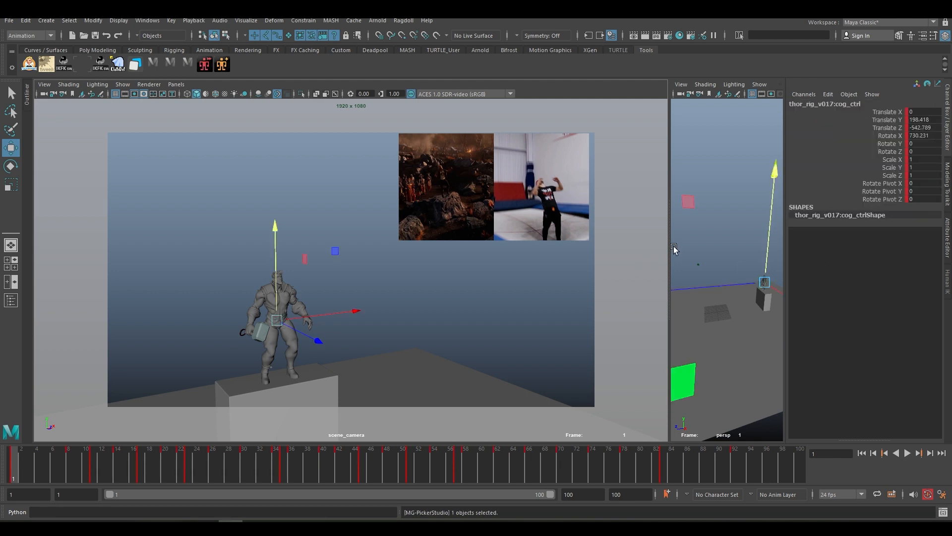
Frame the character's cog control in an enlarged perspective view and compare the frame 8 pose with frame 1.
{"action": "left_click_drag", "start_coordinate": [671, 246], "coordinate": [539, 246]}
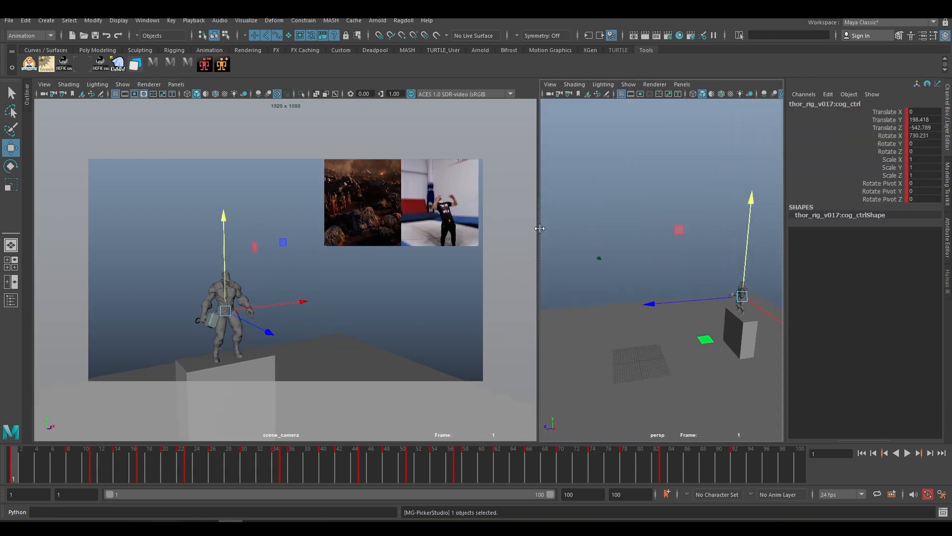
{"action": "key", "text": "f"}
{"action": "left_click_drag", "start_coordinate": [740, 296], "coordinate": [720, 276], "text": "alt"}
{"action": "middle_click_drag", "start_coordinate": [720, 274], "coordinate": [727, 271], "text": "alt"}
{"action": "key", "text": "period"}
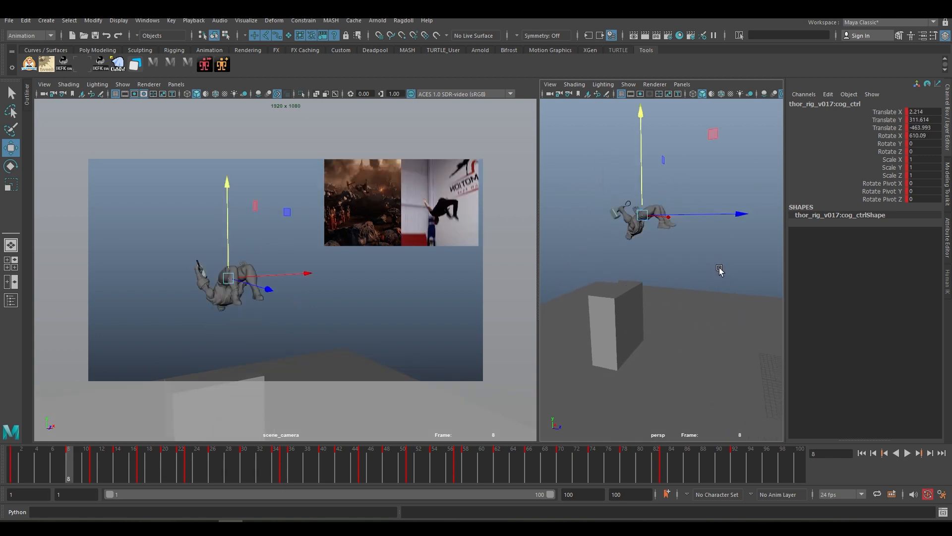
{"action": "key", "text": "alt+comma"}
{"action": "key", "text": "alt+comma"}
{"action": "key", "text": "alt+comma"}
{"action": "key", "text": "alt+comma"}
{"action": "key", "text": "alt+comma"}
{"action": "key", "text": "alt+comma"}
{"action": "key", "text": "alt+comma"}
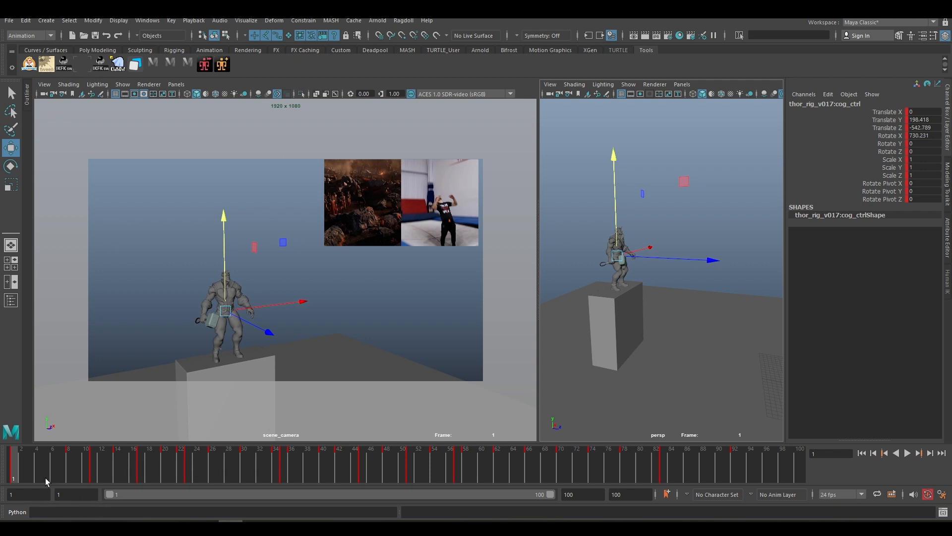
Set the animation start to frame -20 and extend the playback range to begin there.
{"action": "double_click", "coordinate": [9, 494]}
{"action": "type", "text": "-20"}
{"action": "key", "text": "Return"}
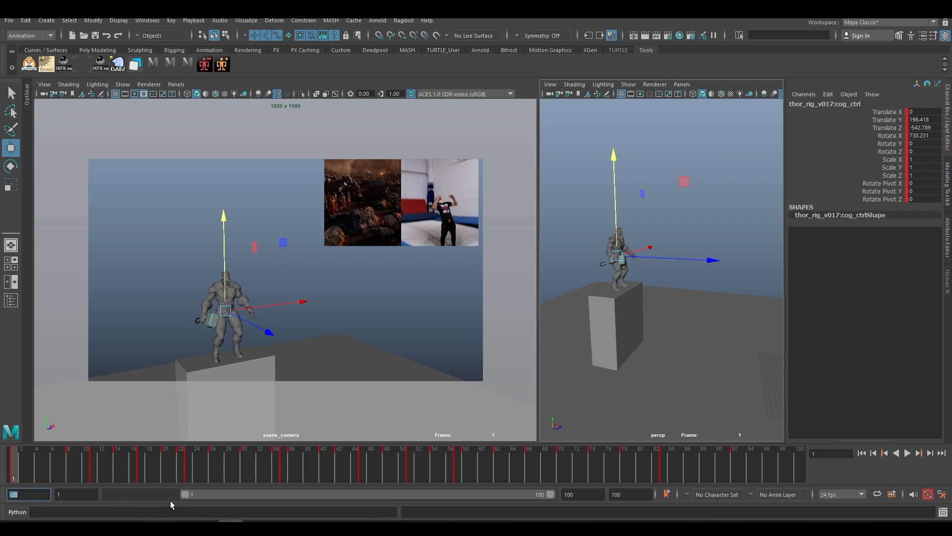
{"action": "left_click_drag", "start_coordinate": [185, 495], "coordinate": [15, 495]}
{"action": "left_click", "coordinate": [117, 463]}
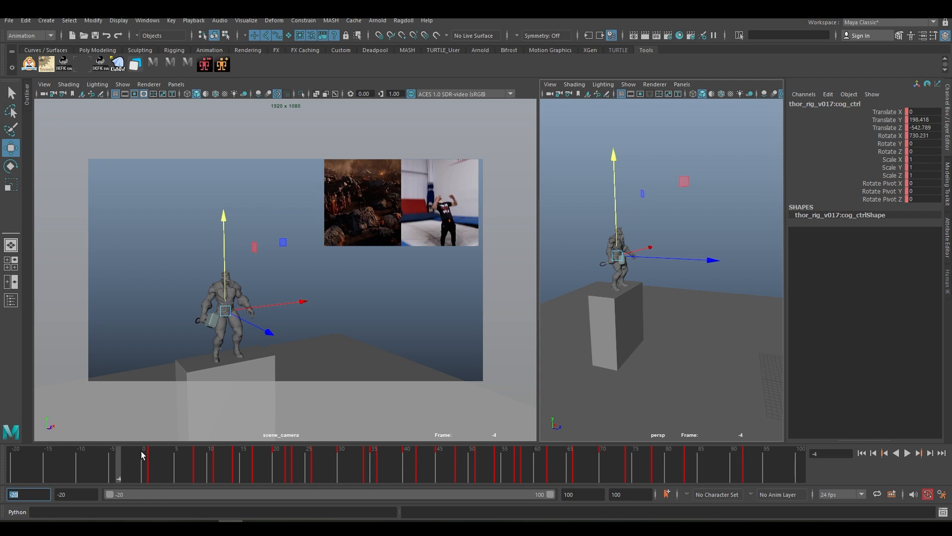
{"action": "left_click", "coordinate": [151, 454]}
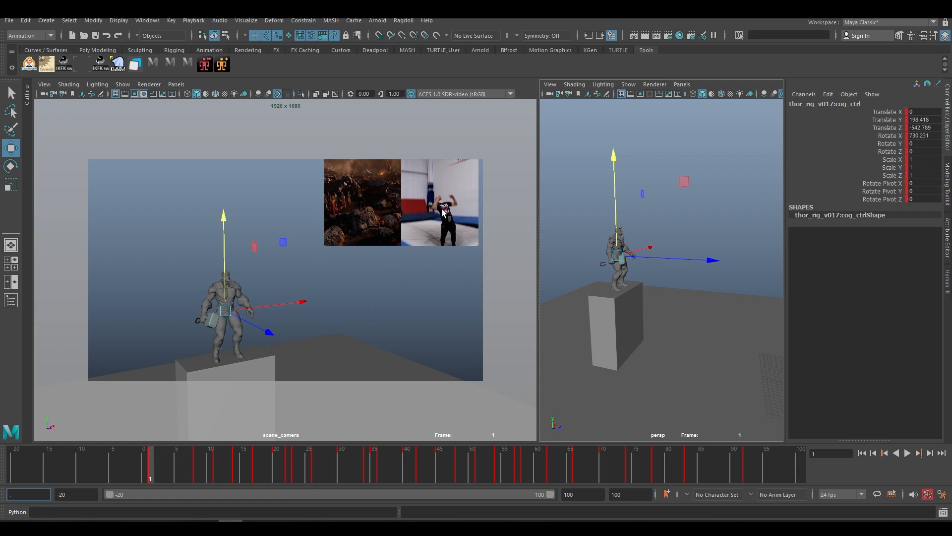
At frame -5, lower the cog control to Translate Y 188.428, tilt it forward to Rotate X 742.253, and key it.
{"action": "left_click_drag", "start_coordinate": [538, 205], "coordinate": [686, 198]}
{"action": "key", "text": "period"}
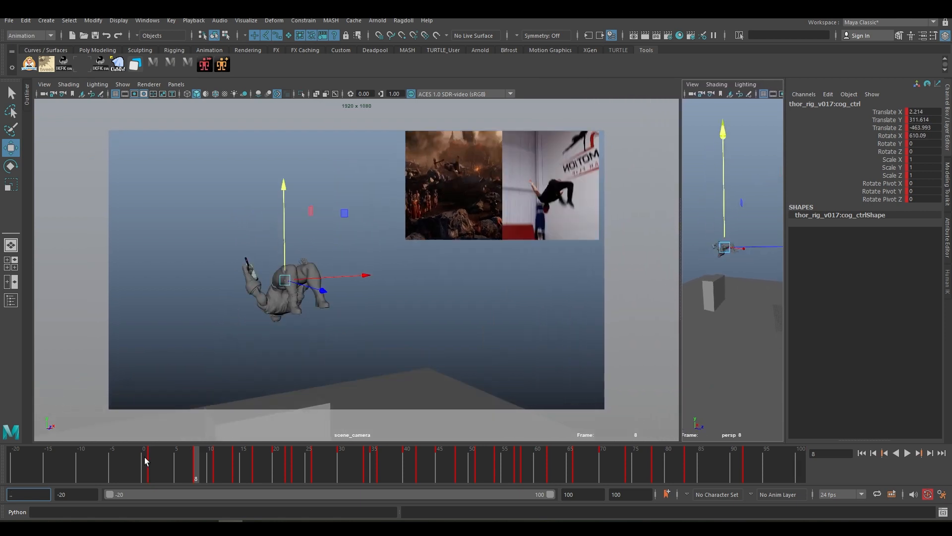
{"action": "left_click", "coordinate": [148, 460]}
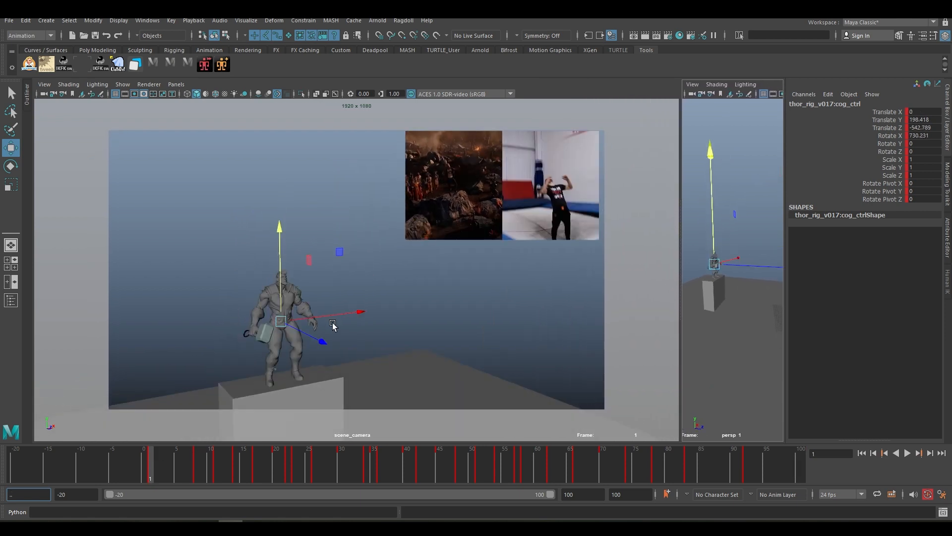
{"action": "middle_click", "coordinate": [339, 226]}
{"action": "key", "text": "alt+comma"}
{"action": "key", "text": "alt+comma"}
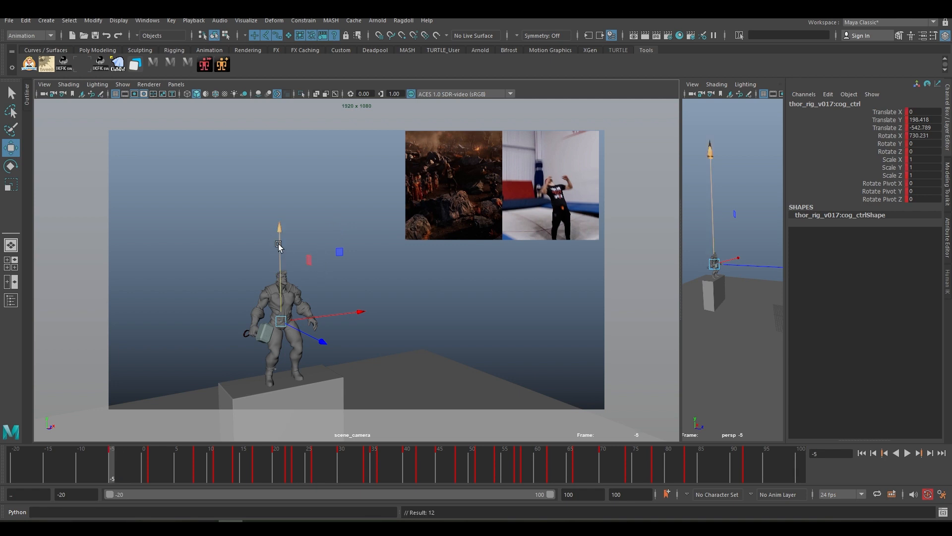
{"action": "left_click_drag", "start_coordinate": [281, 237], "coordinate": [281, 244]}
{"action": "key", "text": "e"}
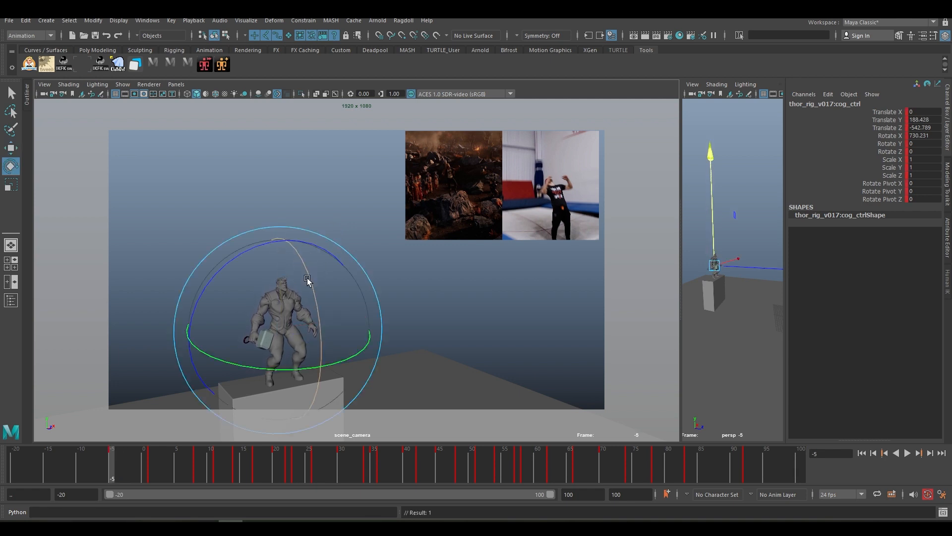
{"action": "left_click_drag", "start_coordinate": [308, 277], "coordinate": [321, 326]}
{"action": "key", "text": "s"}
{"action": "key", "text": "q"}
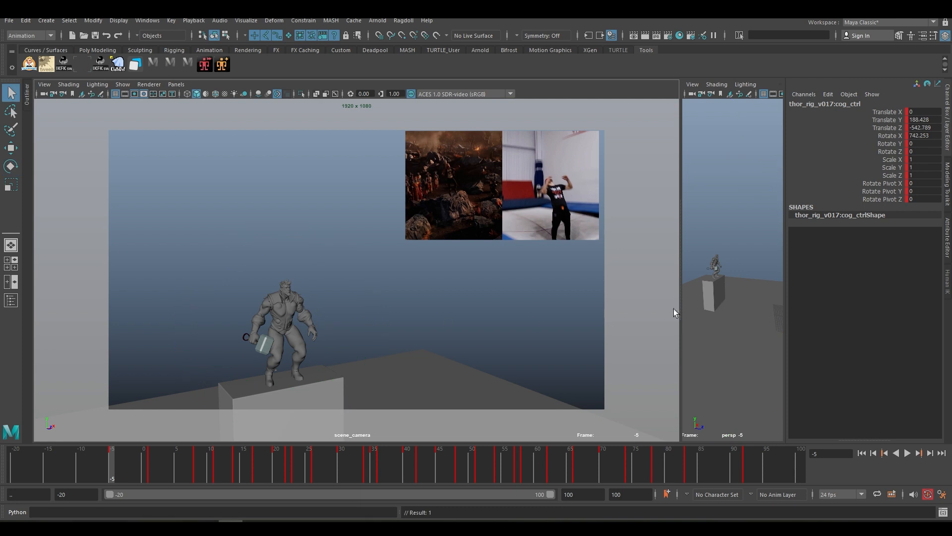
Bend the spine controls forward to Rotate X 12.133 at frame -5 and key them.
{"action": "left_click", "coordinate": [743, 250]}
{"action": "key", "text": "e"}
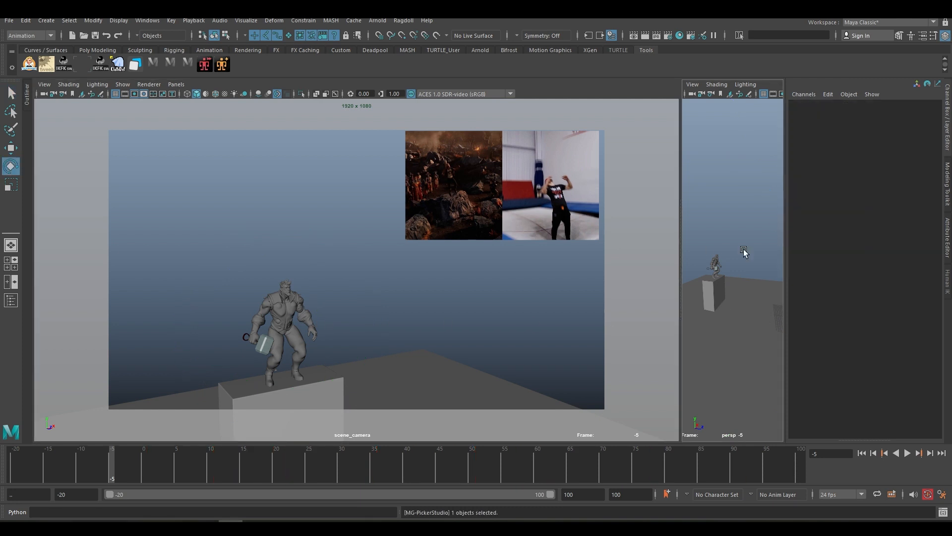
{"action": "left_click_drag", "start_coordinate": [321, 310], "coordinate": [321, 326]}
{"action": "key", "text": "s"}
{"action": "key", "text": "w"}
Rotate the left upper arm to X -22.586, Y -42.661, Z 21.662 at frame -5 and key it.
{"action": "left_click_drag", "start_coordinate": [682, 268], "coordinate": [529, 268]}
{"action": "scroll", "coordinate": [716, 283], "scroll_direction": "up", "scroll_amount": 3}
{"action": "middle_click_drag", "start_coordinate": [716, 283], "coordinate": [668, 281], "text": "alt"}
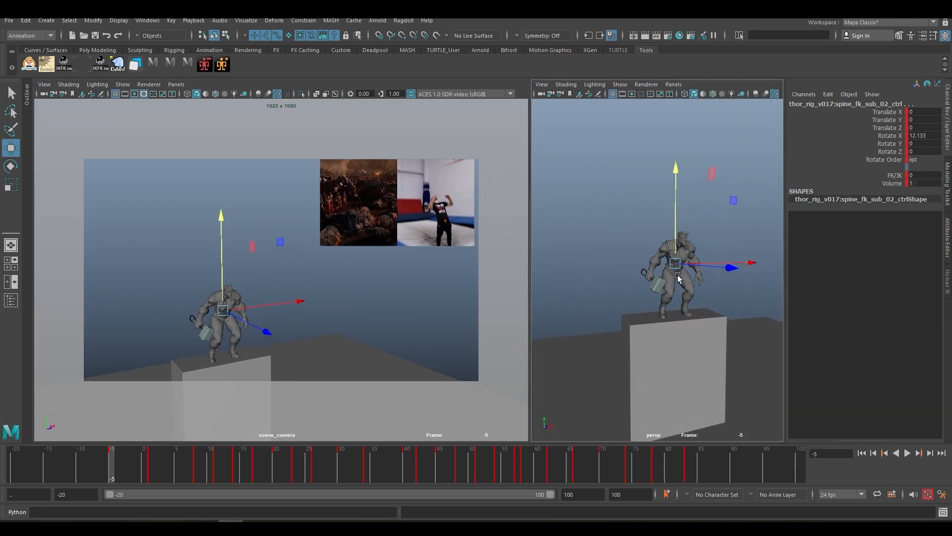
{"action": "key", "text": "f"}
{"action": "scroll", "coordinate": [716, 287], "scroll_direction": "down", "scroll_amount": 4}
{"action": "left_click_drag", "start_coordinate": [716, 287], "coordinate": [669, 249], "text": "alt"}
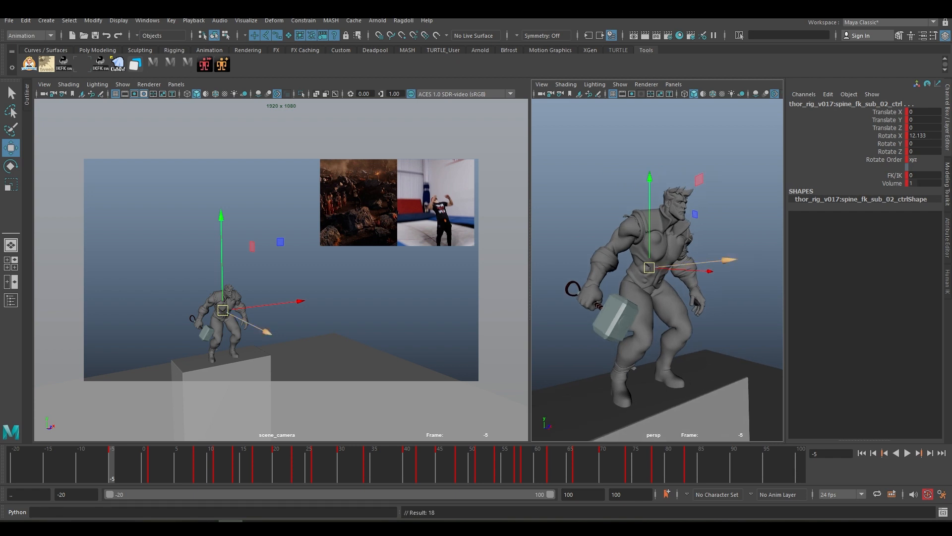
{"action": "left_click_drag", "start_coordinate": [633, 269], "coordinate": [651, 263], "text": "alt"}
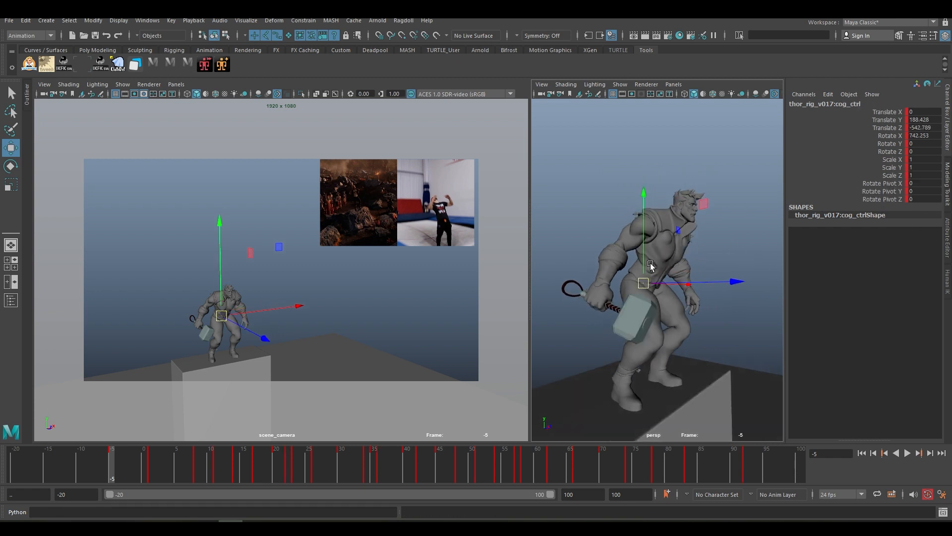
{"action": "right_click_drag", "start_coordinate": [655, 260], "coordinate": [665, 250], "text": "alt"}
{"action": "left_click_drag", "start_coordinate": [645, 229], "coordinate": [720, 264], "text": "alt"}
{"action": "key", "text": "e"}
{"action": "key", "text": "s"}
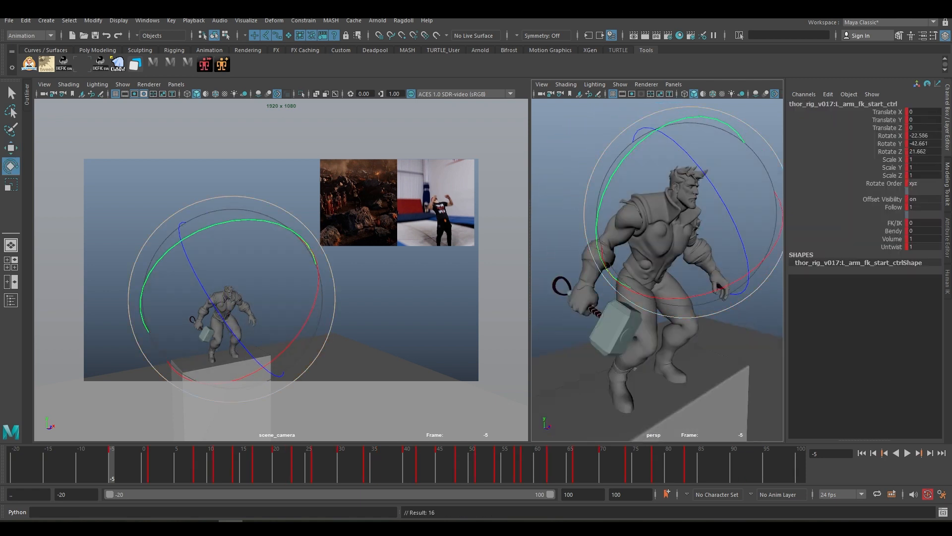
Rotate the right upper arm to X -33.313, Y -41.563, Z 28.495 at frame -5 and key it.
{"action": "left_click_drag", "start_coordinate": [610, 238], "coordinate": [720, 205], "text": "alt"}
{"action": "left_click_drag", "start_coordinate": [706, 203], "coordinate": [697, 188]}
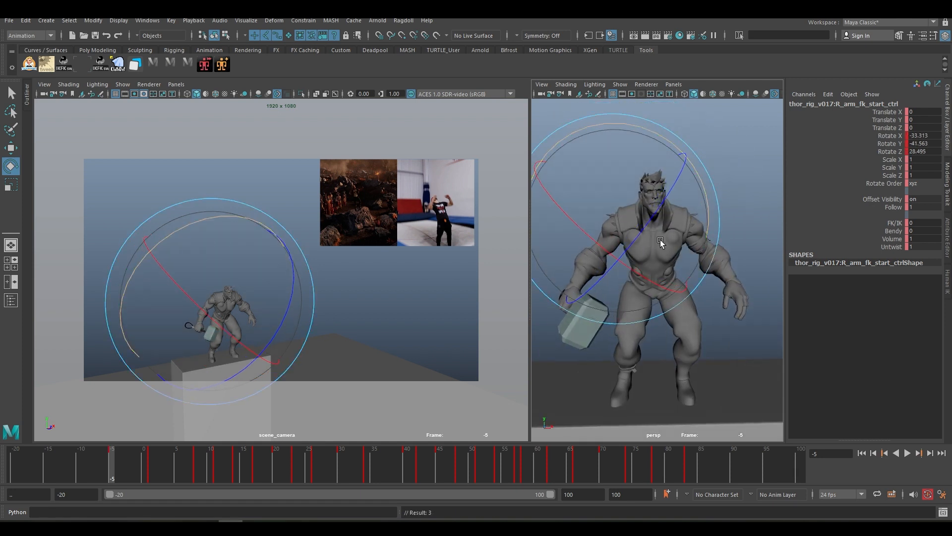
{"action": "left_click_drag", "start_coordinate": [615, 267], "coordinate": [653, 286], "text": "alt"}
{"action": "key", "text": "s"}
Tilt the neck control to Rotate X -26.774 at frame -5 and key it.
{"action": "left_click", "coordinate": [680, 208]}
{"action": "left_click_drag", "start_coordinate": [689, 208], "coordinate": [744, 203], "text": "alt"}
{"action": "left_click_drag", "start_coordinate": [749, 203], "coordinate": [758, 174]}
{"action": "key", "text": "s"}
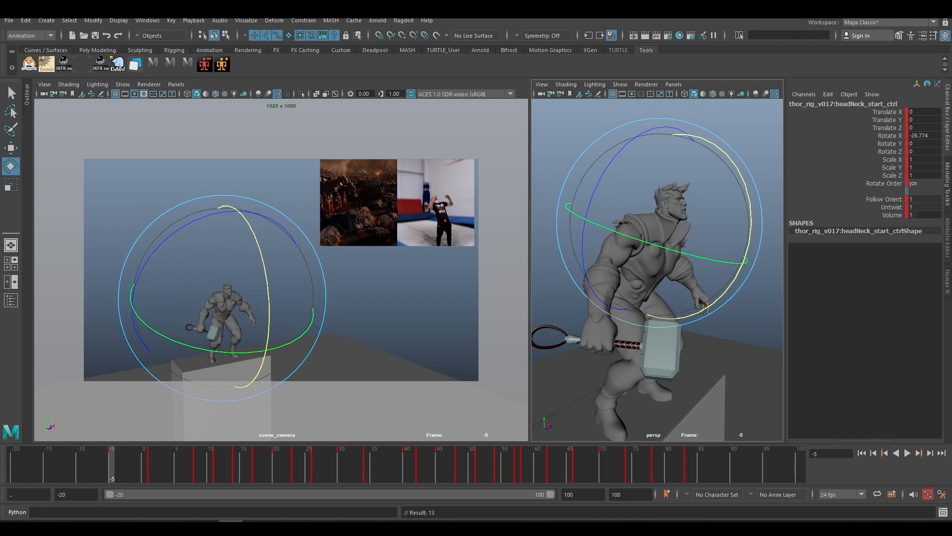
Twist the upper spine control to Rotate X 2.396, Y 8.529, Z -2.861 at frame -5 and key it.
{"action": "left_click", "coordinate": [671, 197]}
{"action": "left_click_drag", "start_coordinate": [758, 226], "coordinate": [606, 252], "text": "alt"}
{"action": "left_click_drag", "start_coordinate": [720, 261], "coordinate": [650, 287], "text": "alt"}
{"action": "key", "text": "q"}
{"action": "left_click", "coordinate": [598, 256]}
{"action": "key", "text": "e"}
{"action": "left_click_drag", "start_coordinate": [608, 338], "coordinate": [641, 257]}
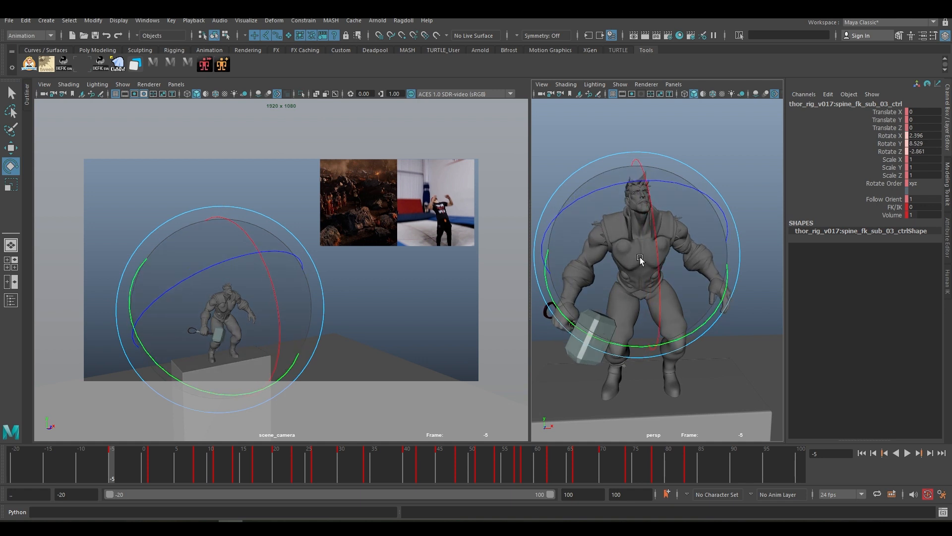
{"action": "key", "text": "s"}
Refine the rotations of the right arm holding the hammer at frame -5, and key each adjusted control.
{"action": "left_click", "coordinate": [585, 248]}
{"action": "left_click_drag", "start_coordinate": [566, 248], "coordinate": [645, 245], "text": "alt"}
{"action": "left_click_drag", "start_coordinate": [613, 248], "coordinate": [622, 226]}
{"action": "left_click_drag", "start_coordinate": [660, 257], "coordinate": [602, 268], "text": "alt"}
{"action": "left_click_drag", "start_coordinate": [623, 285], "coordinate": [620, 251]}
{"action": "key", "text": "s"}
{"action": "left_click", "coordinate": [584, 264]}
{"action": "left_click_drag", "start_coordinate": [603, 258], "coordinate": [595, 248]}
{"action": "key", "text": "s"}
Reposition the body slightly within the crouch at frame -5 and key it.
{"action": "left_click", "coordinate": [682, 233]}
{"action": "left_click_drag", "start_coordinate": [682, 233], "coordinate": [670, 198], "text": "alt"}
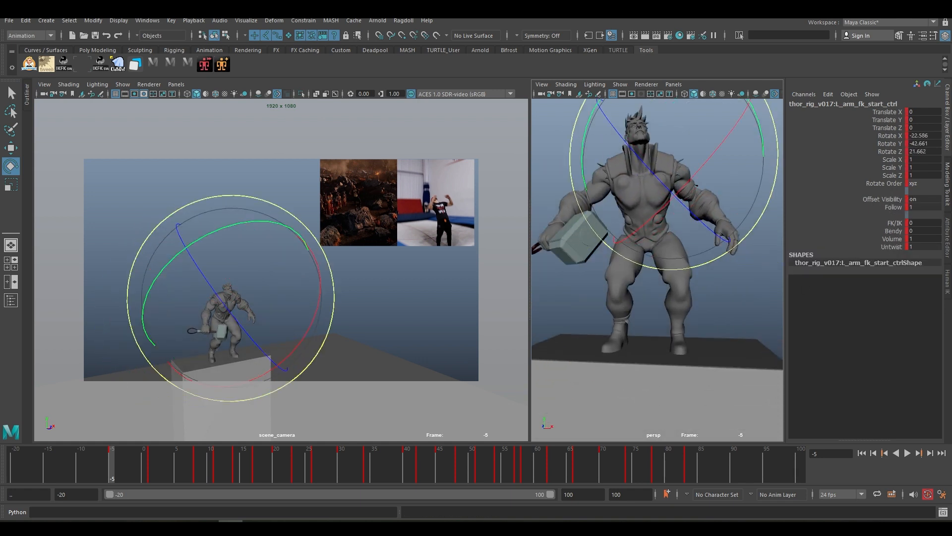
{"action": "left_click", "coordinate": [650, 359]}
{"action": "key", "text": "w"}
{"action": "left_click_drag", "start_coordinate": [651, 359], "coordinate": [685, 347], "text": "alt"}
{"action": "key", "text": "s"}
Refine the left arm's pose at frame -5 and key the adjusted rotations.
{"action": "left_click", "coordinate": [734, 297]}
{"action": "left_click", "coordinate": [714, 196]}
{"action": "key", "text": "e"}
{"action": "left_click_drag", "start_coordinate": [720, 218], "coordinate": [753, 248], "text": "alt"}
{"action": "key", "text": "s"}
{"action": "left_click", "coordinate": [657, 149]}
{"action": "key", "text": "shift+e"}
At frame 1, move the cog control to Translate Y 203.154, Z -536.115 and lean it back to Rotate X 714.96.
{"action": "key", "text": "period"}
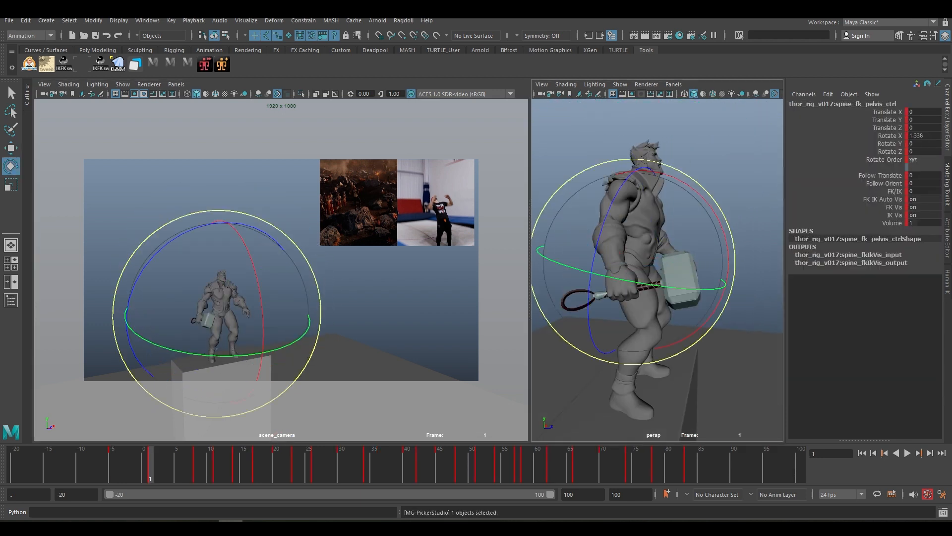
{"action": "key", "text": "w"}
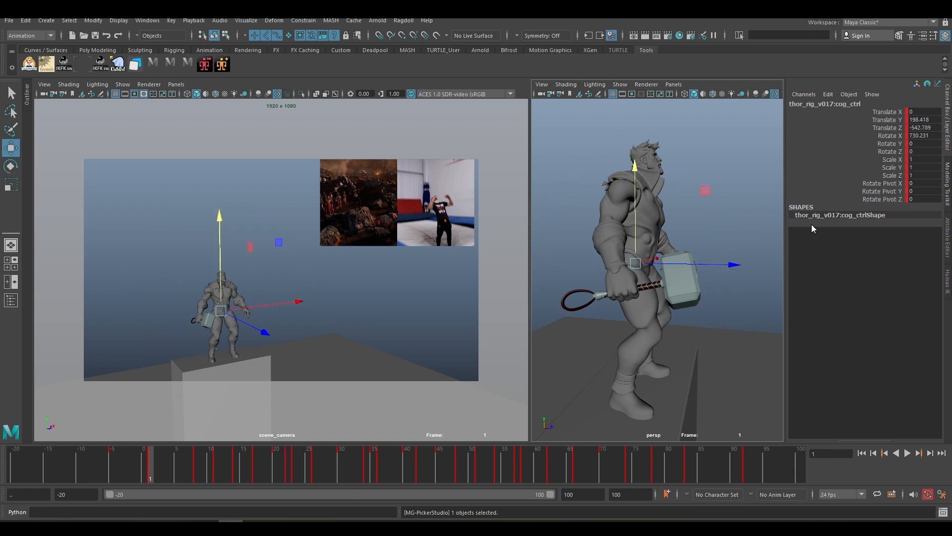
{"action": "left_click_drag", "start_coordinate": [665, 237], "coordinate": [698, 225], "text": "alt"}
{"action": "middle_click_drag", "start_coordinate": [697, 225], "coordinate": [702, 202], "text": "alt"}
{"action": "left_click_drag", "start_coordinate": [637, 224], "coordinate": [704, 203]}
{"action": "scroll", "coordinate": [669, 218], "scroll_direction": "up", "scroll_amount": 3}
{"action": "key", "text": "e"}
{"action": "left_click_drag", "start_coordinate": [263, 313], "coordinate": [258, 277]}
{"action": "key", "text": "w"}
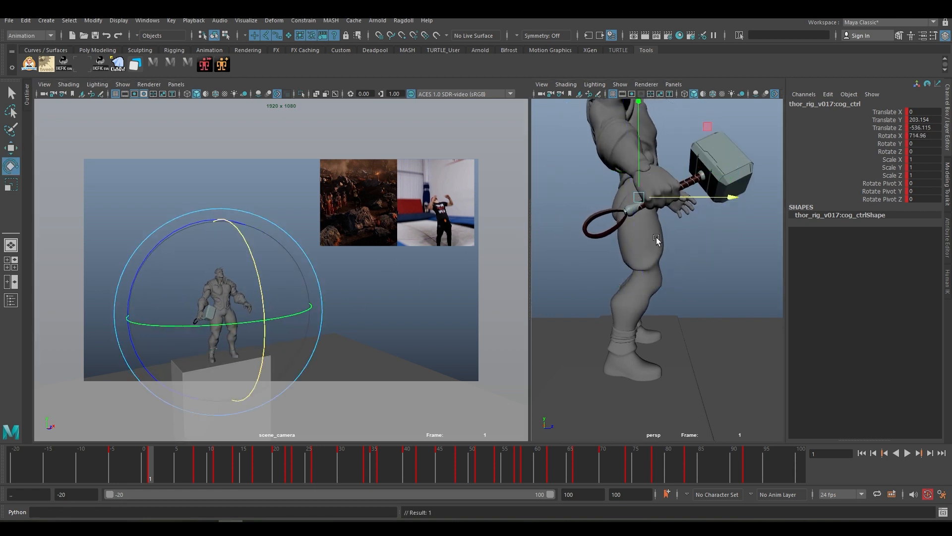
Swing the right upper arm up with the hammer at frame 1 and key its rotation.
{"action": "left_click_drag", "start_coordinate": [656, 240], "coordinate": [712, 273], "text": "alt"}
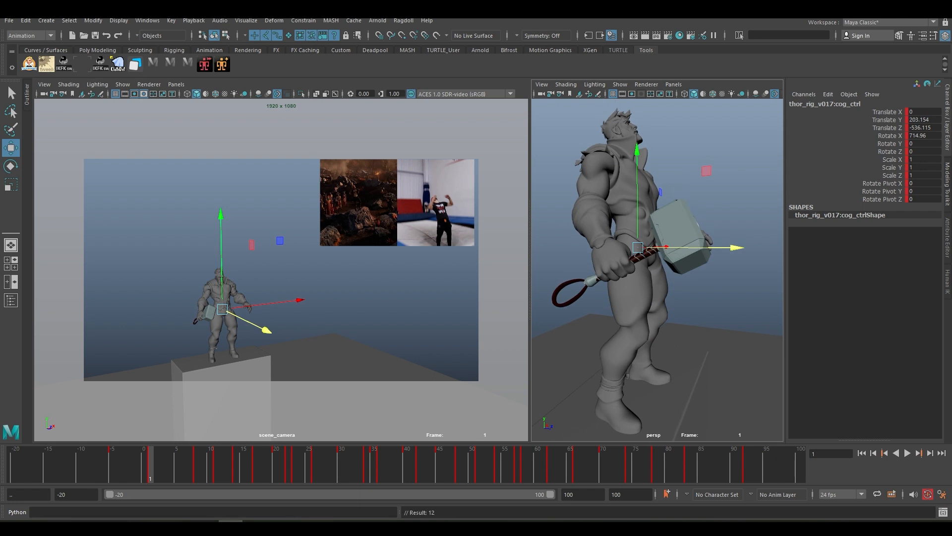
{"action": "key", "text": "e"}
{"action": "left_click_drag", "start_coordinate": [726, 183], "coordinate": [652, 231]}
{"action": "key", "text": "w"}
{"action": "left_click", "coordinate": [603, 194]}
{"action": "key", "text": "e"}
{"action": "left_click_drag", "start_coordinate": [620, 201], "coordinate": [596, 213], "text": "alt"}
{"action": "left_click_drag", "start_coordinate": [596, 213], "coordinate": [615, 233]}
{"action": "key", "text": "shift+e"}
Bend the right forearm to Rotate X -3.332, Y 4.992, Z 45.134 at frame 1 and key it.
{"action": "key", "text": "q"}
{"action": "key", "text": "Down"}
{"action": "key", "text": "e"}
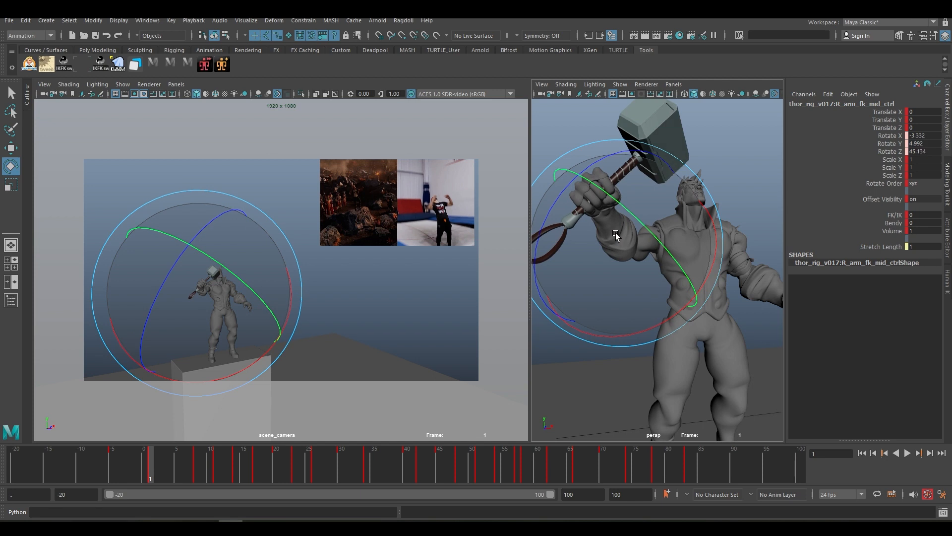
{"action": "key", "text": "shift+e"}
{"action": "key", "text": "q"}
{"action": "key", "text": "s"}
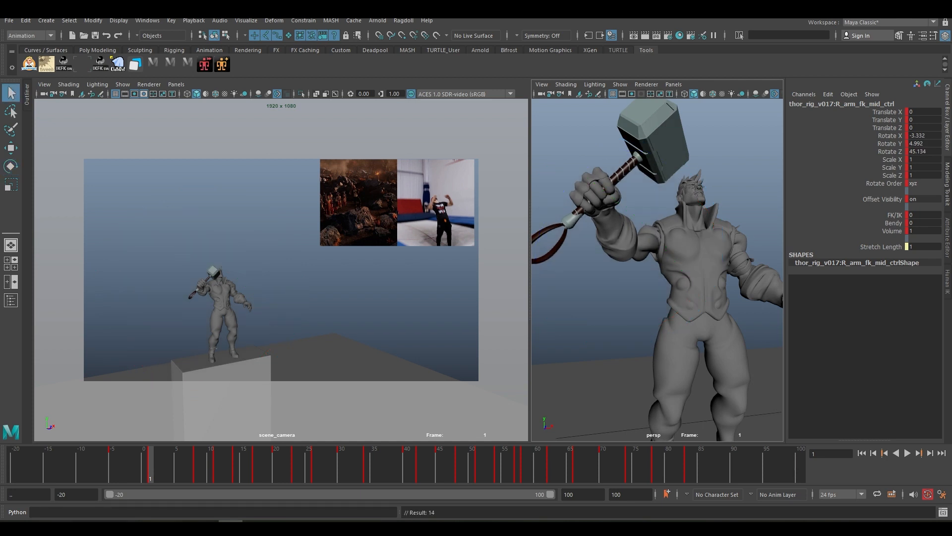
Refine the right upper arm's rotation at frame 1 to adjust the raised hammer.
{"action": "key", "text": "Up"}
{"action": "key", "text": "e"}
{"action": "left_click_drag", "start_coordinate": [647, 209], "coordinate": [623, 224]}
Rotate the left forearm to match the takeoff pose, and key the left forearm and upper arm.
{"action": "key", "text": "Right"}
{"action": "left_click_drag", "start_coordinate": [729, 238], "coordinate": [709, 229], "text": "alt"}
{"action": "key", "text": "Down"}
{"action": "left_click_drag", "start_coordinate": [764, 251], "coordinate": [757, 233]}
{"action": "left_click_drag", "start_coordinate": [744, 248], "coordinate": [669, 240], "text": "alt"}
{"action": "key", "text": "s"}
{"action": "key", "text": "Up"}
{"action": "key", "text": "s"}
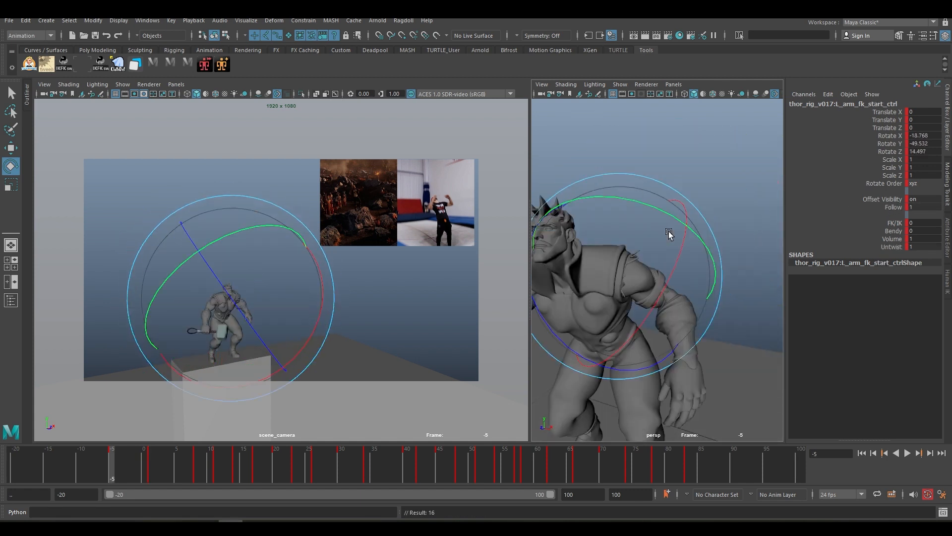
Step through the keyed poses to compare the crouch at frame -5 with the takeoff at frame 1.
{"action": "key", "text": "."}
{"action": "key", "text": "."}
{"action": "key", "text": "."}
{"action": "key", "text": "."}
{"action": "key", "text": "."}
{"action": "key", "text": "."}
Refine the lower spine's forward bend in the crouch at frame -5 and key it.
{"action": "left_click_drag", "start_coordinate": [732, 232], "coordinate": [588, 233], "text": "alt"}
{"action": "key", "text": "w"}
{"action": "key", "text": "e"}
{"action": "key", "text": "w"}
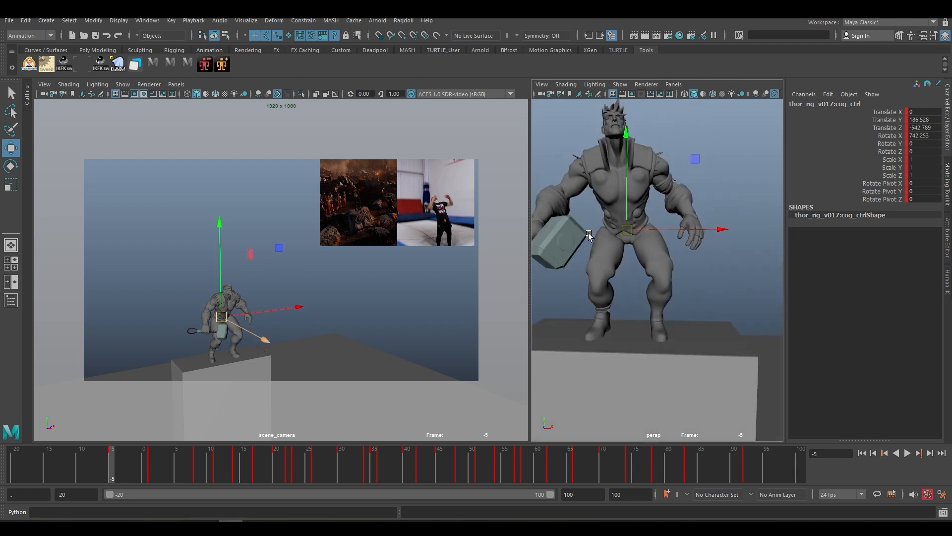
{"action": "left_click_drag", "start_coordinate": [625, 200], "coordinate": [753, 252], "text": "alt"}
{"action": "key", "text": "e"}
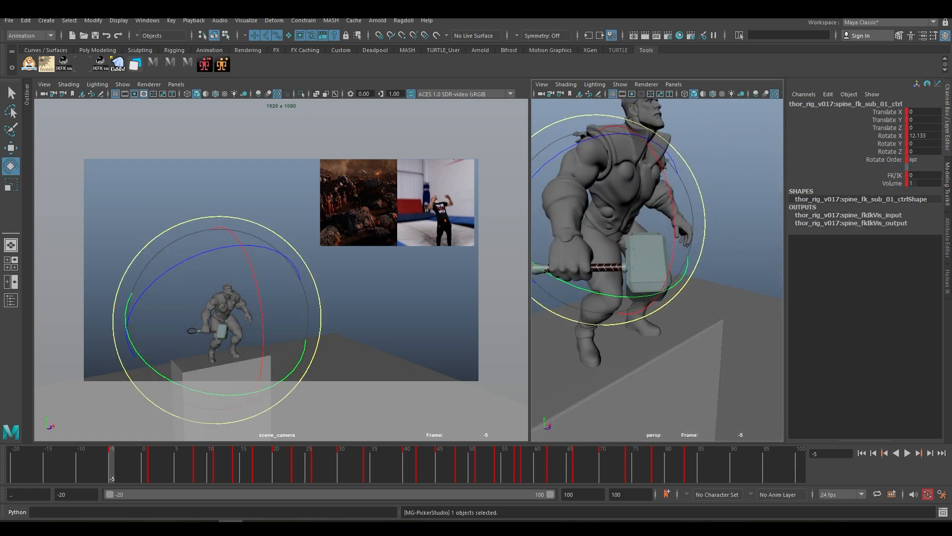
{"action": "mouse_move", "coordinate": [681, 188]}
{"action": "left_mouse_down"}
{"action": "mouse_move", "coordinate": [681, 210]}
{"action": "mouse_move", "coordinate": [676, 179]}
{"action": "mouse_move", "coordinate": [678, 188]}
{"action": "left_mouse_up"}
{"action": "key", "text": "w"}
{"action": "key", "text": "e"}
{"action": "key", "text": "Up"}
{"action": "key", "text": "s"}
{"action": "key", "text": "s"}
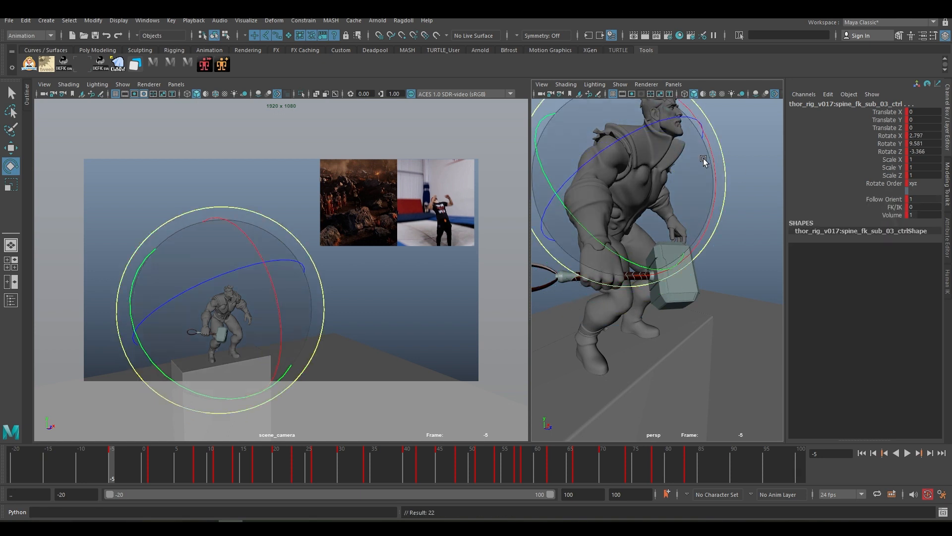
Rotate the upper spine control to Rotate X 3.719 at frame -5, key it, and play the blocking back.
{"action": "left_click_drag", "start_coordinate": [711, 158], "coordinate": [712, 162]}
{"action": "key", "text": "s"}
{"action": "key", "text": "alt+v"}
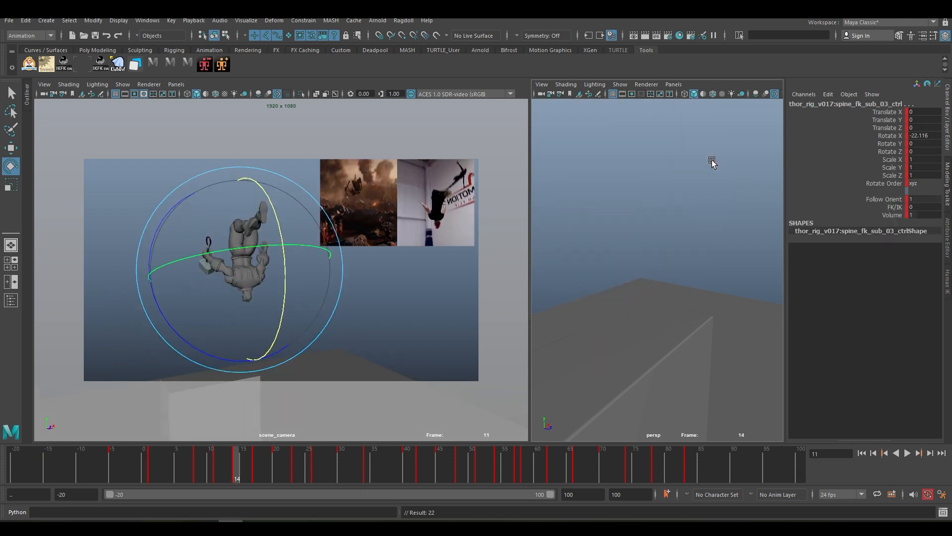
{"action": "key", "text": "comma"}
{"action": "key", "text": "comma"}
{"action": "key", "text": "comma"}
{"action": "key", "text": "comma"}
{"action": "key", "text": "comma"}
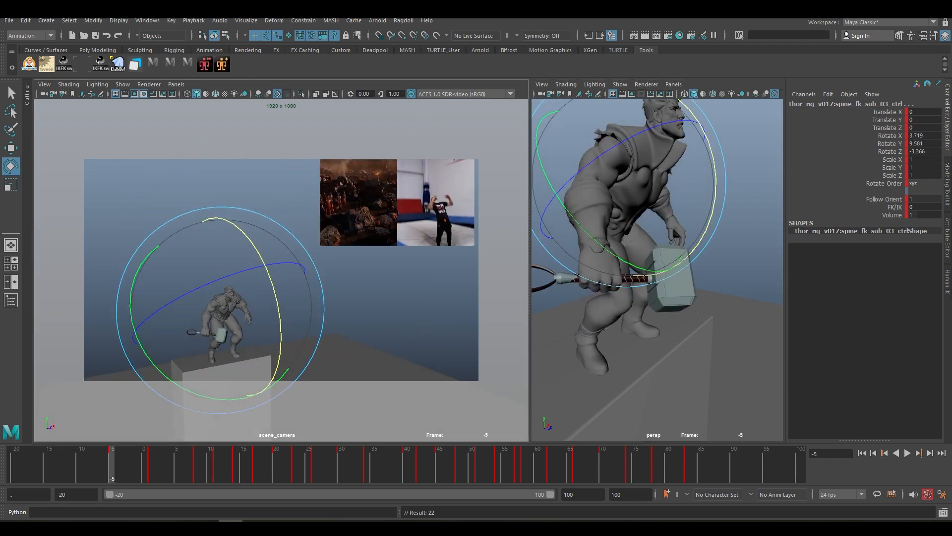
Key all of the character's controls at frame -5 and compare the crouch with the pose at frame 1.
{"action": "key", "text": "ctrl+a"}
{"action": "key", "text": "s"}
{"action": "key", "text": "period"}
{"action": "key", "text": "period"}
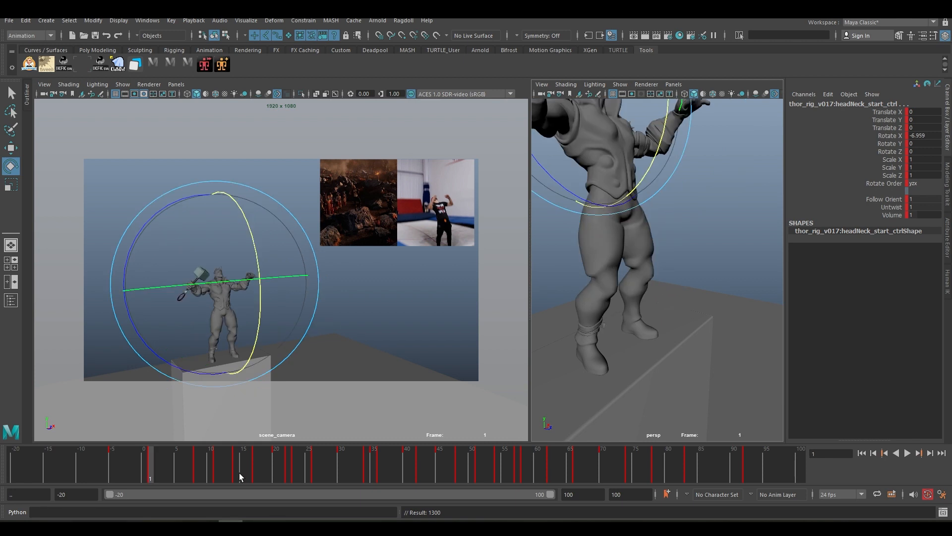
{"action": "key", "text": "comma"}
{"action": "key", "text": "comma"}
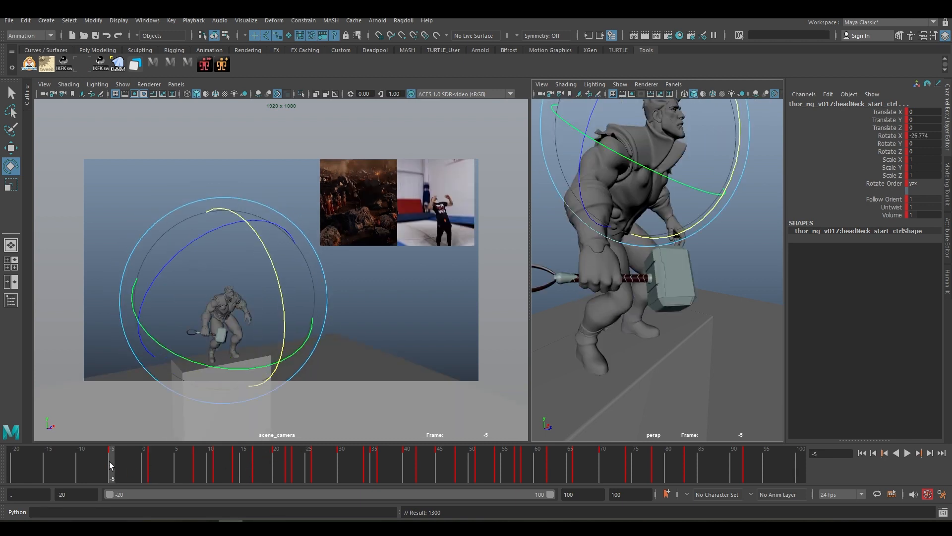
Key the whole crouch pose at frame -12 and set the animation and playback start to -12.
{"action": "left_click", "coordinate": [67, 466]}
{"action": "key", "text": "q"}
{"action": "left_click", "coordinate": [150, 438]}
{"action": "left_click_drag", "start_coordinate": [645, 248], "coordinate": [679, 251], "text": "alt"}
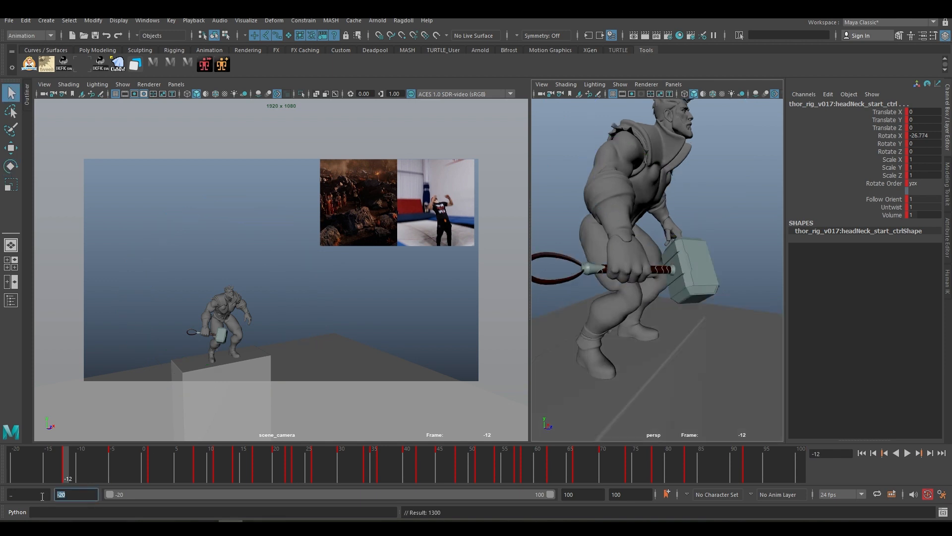
{"action": "left_click", "coordinate": [42, 495]}
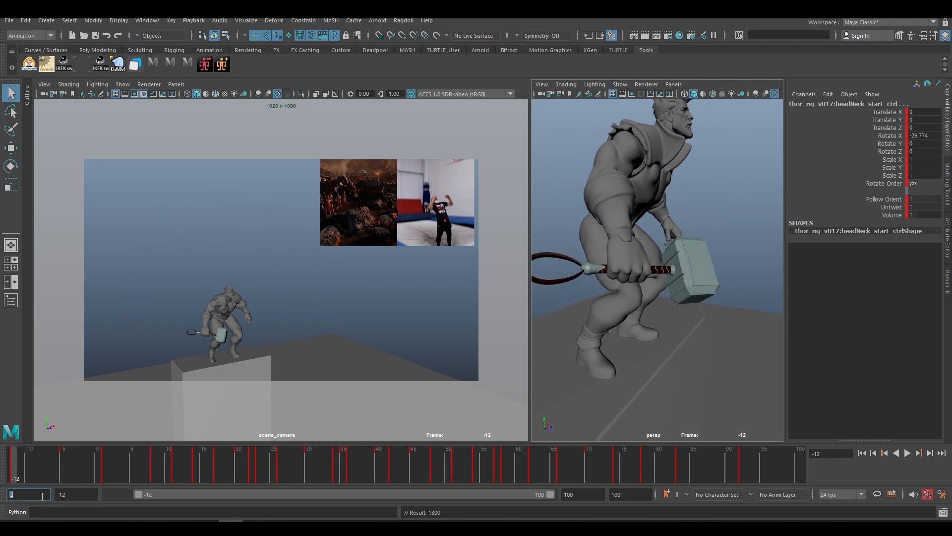
Raise the COG control to Translate Y 199.111 and straighten it to Rotate X 725.445 at frame -12.
{"action": "right_click_drag", "start_coordinate": [705, 233], "coordinate": [651, 233], "text": "alt"}
{"action": "left_click_drag", "start_coordinate": [651, 233], "coordinate": [712, 238], "text": "alt"}
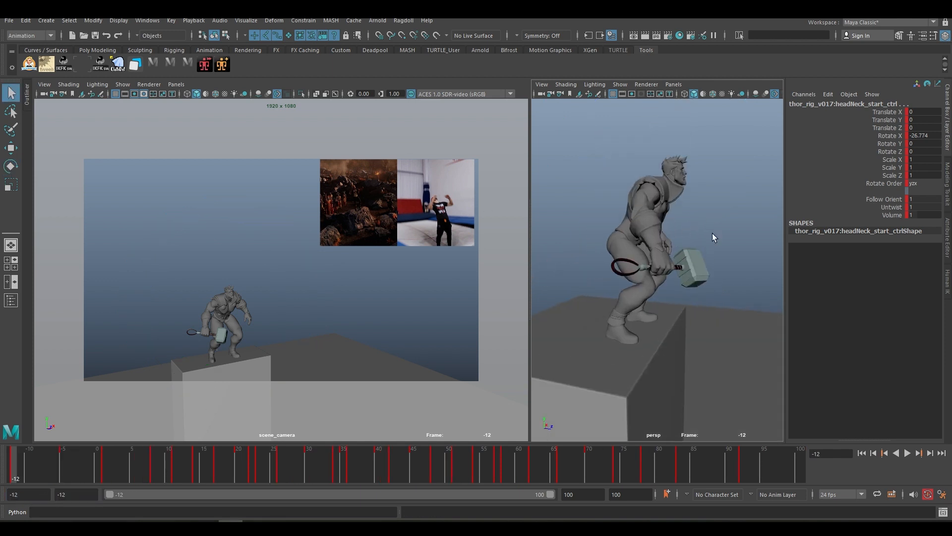
{"action": "left_click", "coordinate": [644, 243]}
{"action": "key", "text": "w"}
{"action": "middle_click_drag", "start_coordinate": [644, 242], "coordinate": [643, 226]}
{"action": "left_click_drag", "start_coordinate": [695, 241], "coordinate": [622, 244], "text": "alt"}
{"action": "key", "text": "e"}
{"action": "left_click_drag", "start_coordinate": [663, 218], "coordinate": [666, 197]}
{"action": "key", "text": "period"}
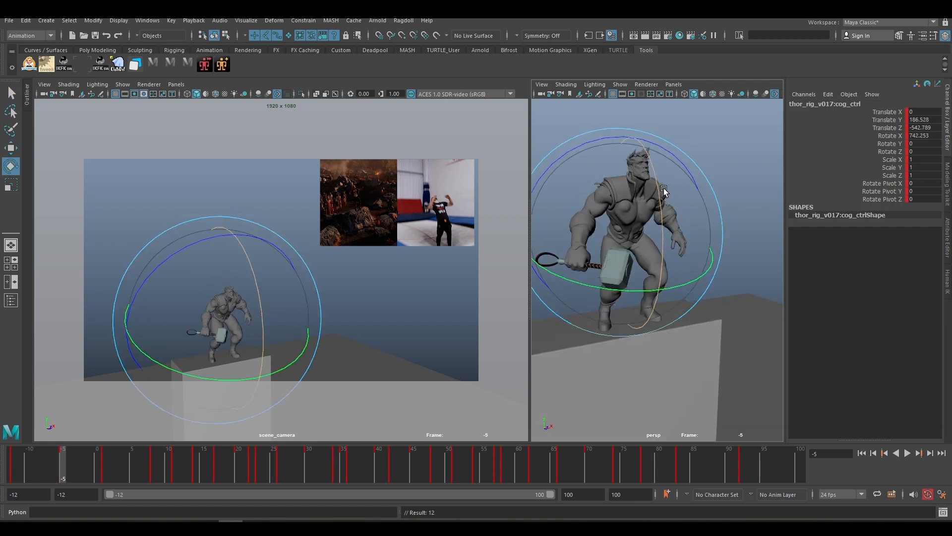
{"action": "key", "text": "comma"}
{"action": "key", "text": "w"}
{"action": "left_click_drag", "start_coordinate": [729, 245], "coordinate": [659, 248], "text": "alt"}
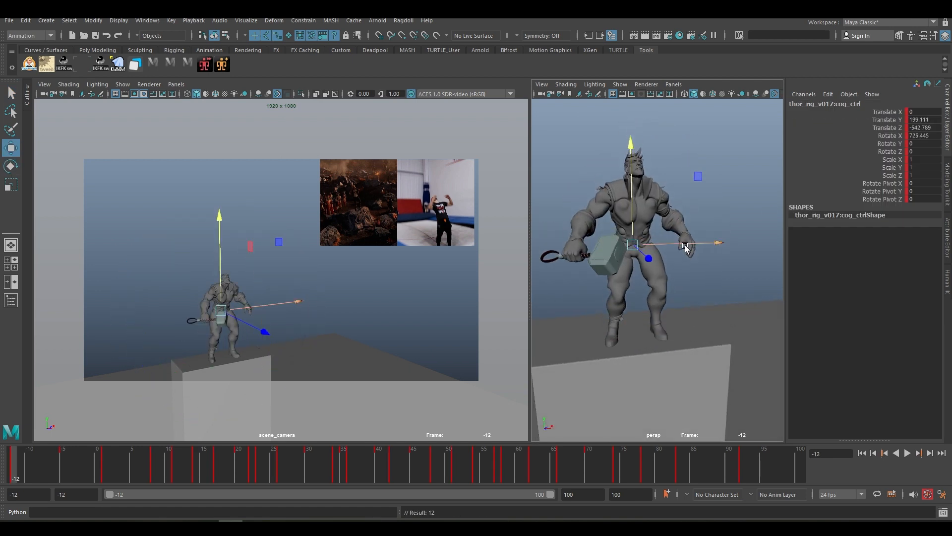
Adjust the upper body and arm controls into a more relaxed standing pose at frame -12.
{"action": "left_click", "coordinate": [611, 198]}
{"action": "key", "text": "e"}
{"action": "left_click_drag", "start_coordinate": [561, 174], "coordinate": [575, 164]}
{"action": "left_click_drag", "start_coordinate": [620, 268], "coordinate": [685, 268], "text": "alt"}
{"action": "left_click", "coordinate": [677, 255]}
{"action": "mouse_move", "coordinate": [685, 268]}
{"action": "left_mouse_down", "text": "alt"}
{"action": "mouse_move", "coordinate": [714, 269]}
{"action": "mouse_move", "coordinate": [694, 271]}
{"action": "left_mouse_up", "text": "alt"}
{"action": "left_click_drag", "start_coordinate": [687, 273], "coordinate": [615, 258]}
{"action": "key", "text": "w"}
{"action": "left_click", "coordinate": [643, 255]}
{"action": "left_click_drag", "start_coordinate": [608, 257], "coordinate": [699, 255]}
{"action": "left_click_drag", "start_coordinate": [655, 212], "coordinate": [655, 210]}
{"action": "left_click_drag", "start_coordinate": [722, 252], "coordinate": [716, 253]}
{"action": "left_click_drag", "start_coordinate": [710, 261], "coordinate": [645, 292], "text": "alt"}
Key the adjusted body controls at frame -12 and compare the standing pose with the following keyed poses.
{"action": "left_click", "coordinate": [656, 251]}
{"action": "key", "text": "e"}
{"action": "left_click_drag", "start_coordinate": [655, 251], "coordinate": [778, 279], "text": "alt"}
{"action": "key", "text": "s"}
{"action": "left_click", "coordinate": [680, 224]}
{"action": "key", "text": "s"}
{"action": "key", "text": "period"}
{"action": "key", "text": "period"}
{"action": "key", "text": "comma"}
Lower the hips slightly, bend the middle spine control to Rotate X 17.274, and key the standing pose at frame -12.
{"action": "left_click", "coordinate": [649, 268]}
{"action": "key", "text": "w"}
{"action": "left_click_drag", "start_coordinate": [649, 268], "coordinate": [653, 278]}
{"action": "left_click_drag", "start_coordinate": [689, 272], "coordinate": [654, 275], "text": "alt"}
{"action": "key", "text": "e"}
{"action": "key", "text": "s"}
{"action": "left_click_drag", "start_coordinate": [694, 224], "coordinate": [741, 228], "text": "alt"}
{"action": "key", "text": "s"}
Step through the keyed poses into the flip and return to the standing pose at frame -12.
{"action": "key", "text": "period"}
{"action": "key", "text": "period"}
{"action": "key", "text": "period"}
{"action": "key", "text": "period"}
{"action": "key", "text": "period"}
{"action": "key", "text": "period"}
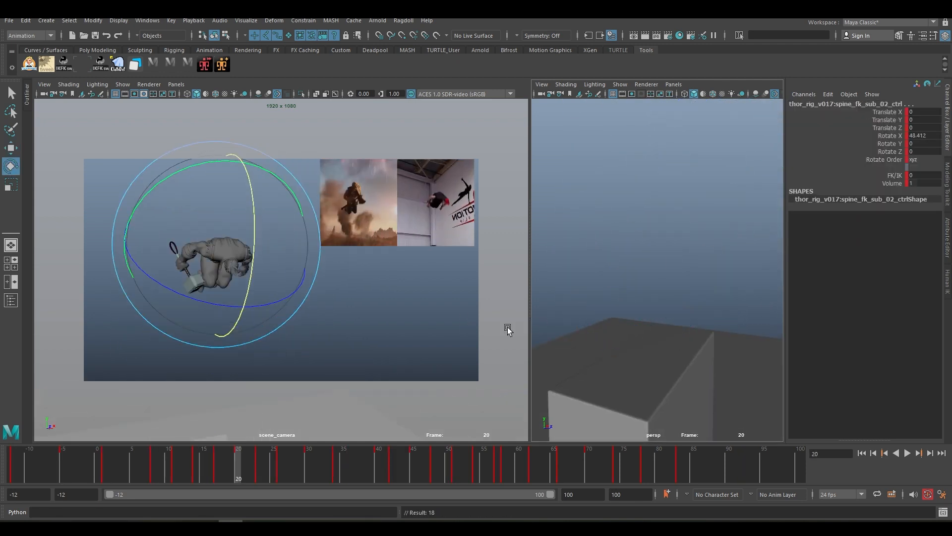
{"action": "left_click", "coordinate": [58, 451]}
{"action": "key", "text": "comma"}
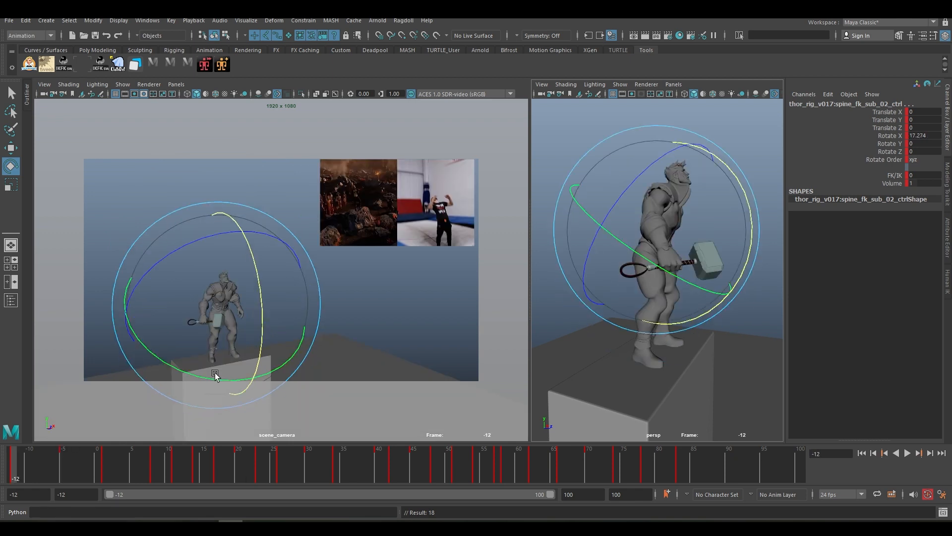
Select all of the character's controls and scrub from the standing pose at frame -12 to the takeoff at frame 1.
{"action": "middle_click", "coordinate": [472, 209]}
{"action": "key", "text": "q"}
{"action": "left_click", "coordinate": [417, 203]}
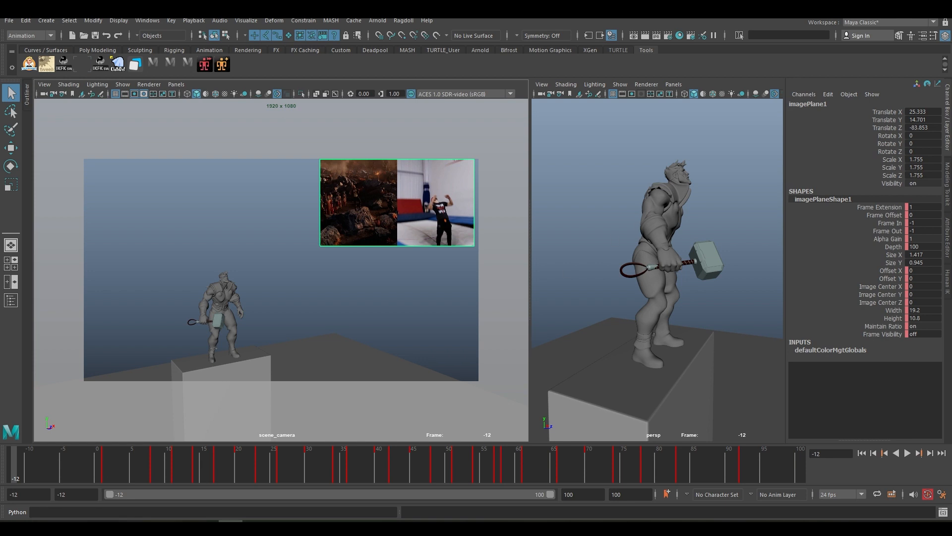
{"action": "key", "text": "alt+d"}
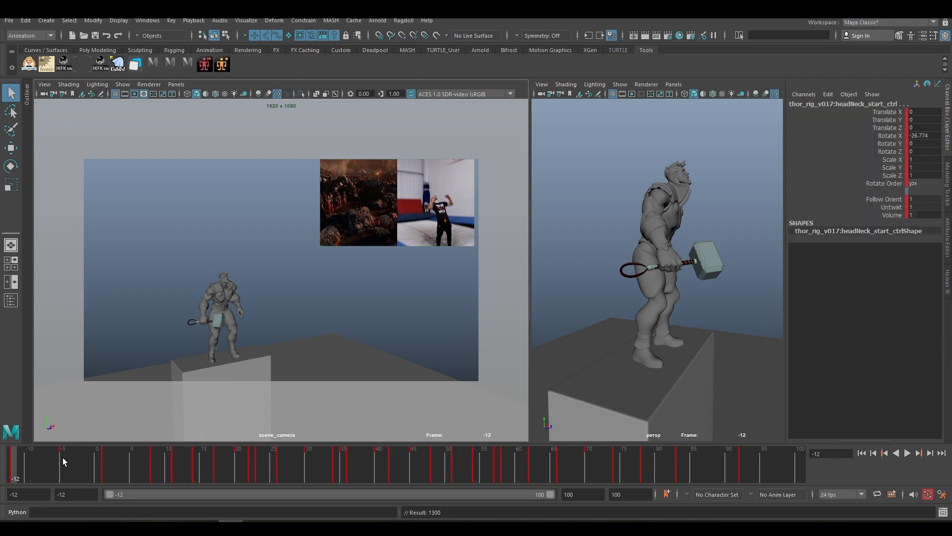
{"action": "left_click_drag", "start_coordinate": [62, 457], "coordinate": [106, 456]}
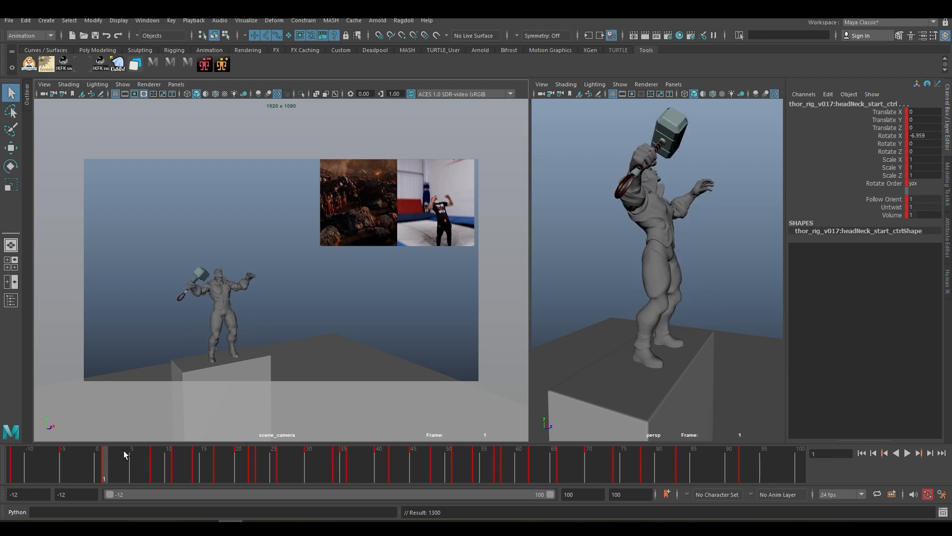
Open the Graph Editor and select all of the character's animation keys.
{"action": "left_click", "coordinate": [82, 62]}
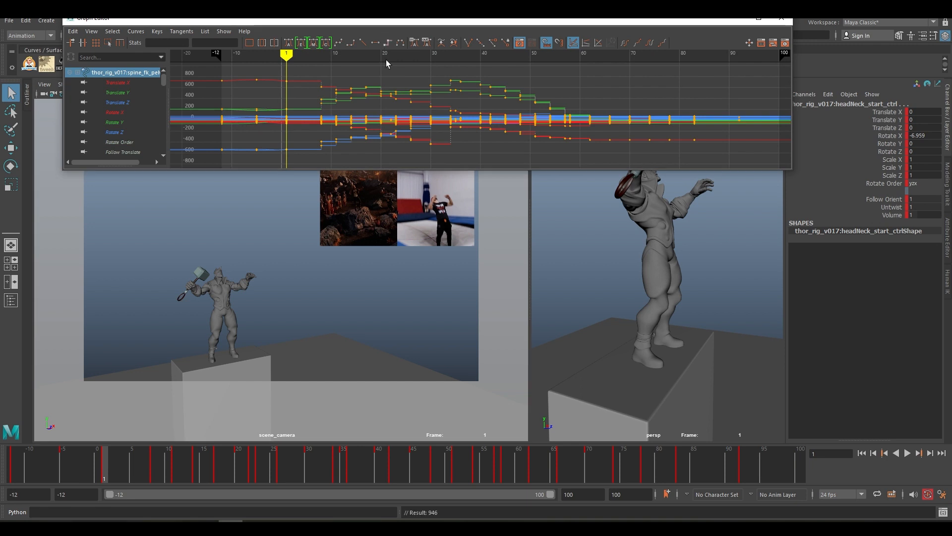
{"action": "scroll", "coordinate": [424, 110], "scroll_direction": "down", "scroll_amount": 5}
{"action": "left_click_drag", "start_coordinate": [443, 108], "coordinate": [570, 133]}
{"action": "scroll", "coordinate": [606, 134], "scroll_direction": "up", "scroll_amount": 2}
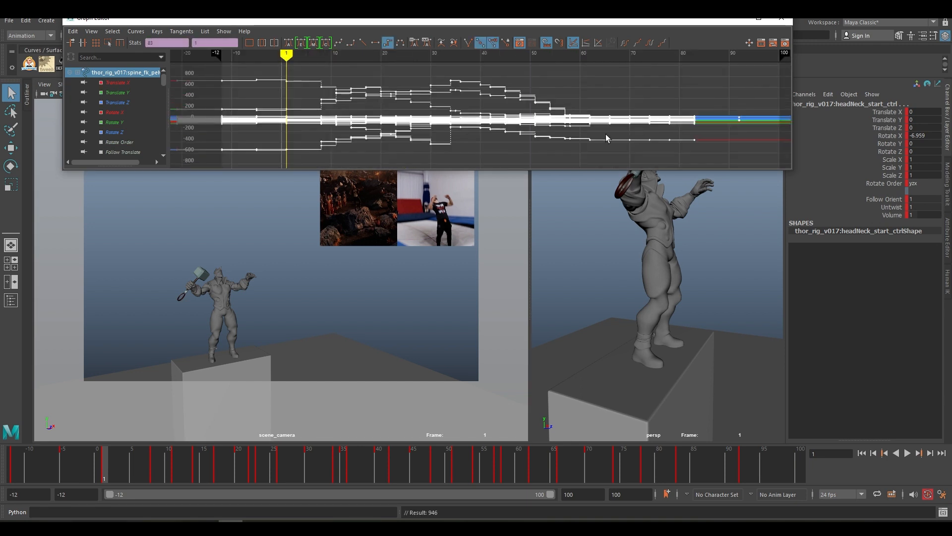
{"action": "scroll", "coordinate": [550, 128], "scroll_direction": "down", "scroll_amount": 1}
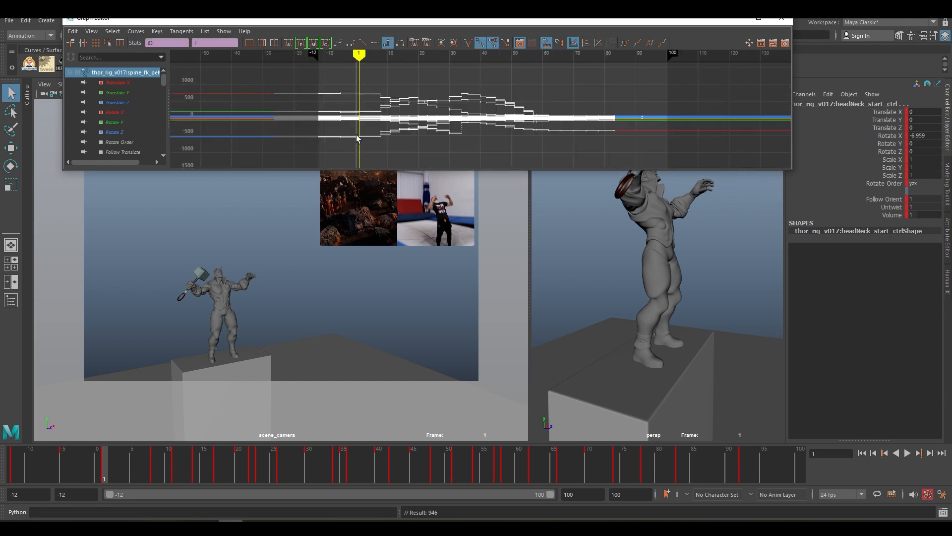
Try to shift the character's keys to start at frame 1, and undo the move.
{"action": "middle_click_drag", "start_coordinate": [348, 131], "coordinate": [383, 133], "text": "shift"}
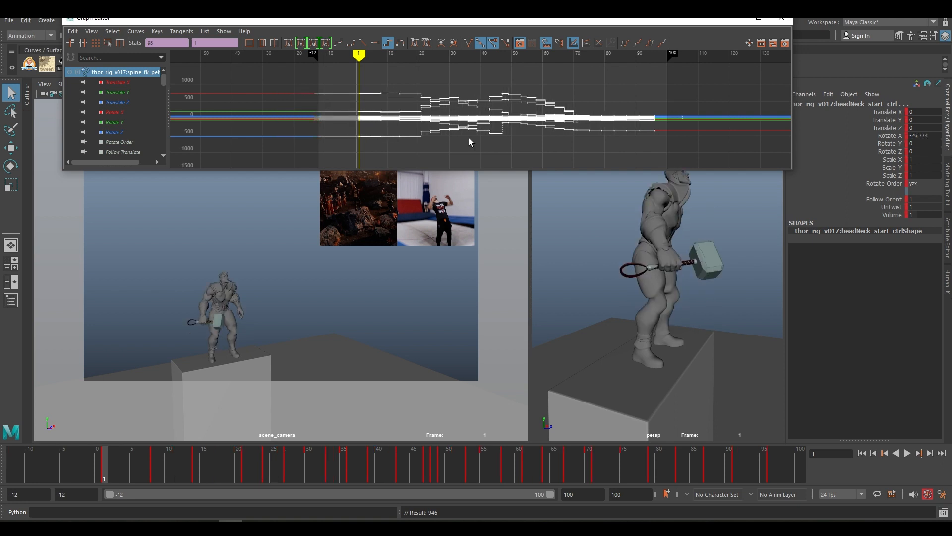
{"action": "key", "text": "ctrl+z"}
{"action": "key", "text": "ctrl+z"}
Show the rig controls in the perspective view and add the scene camera to the character selection.
{"action": "key", "text": "alt+1"}
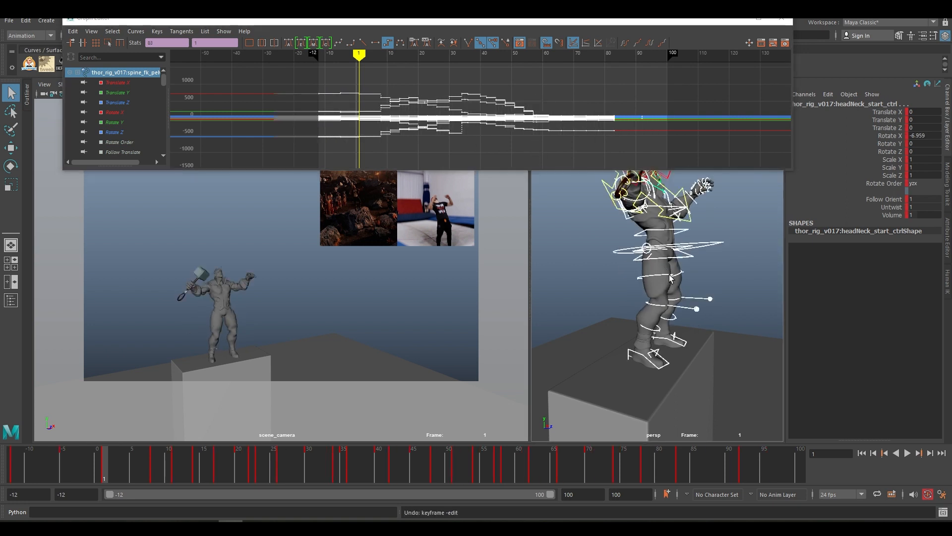
{"action": "right_click_drag", "start_coordinate": [668, 276], "coordinate": [561, 266], "text": "alt"}
{"action": "middle_click_drag", "start_coordinate": [675, 267], "coordinate": [587, 287], "text": "alt"}
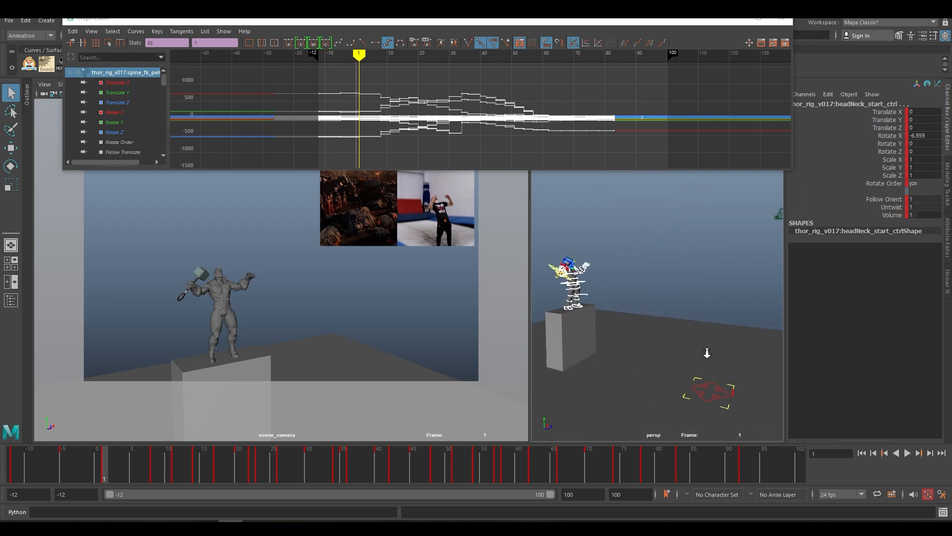
{"action": "right_click_drag", "start_coordinate": [707, 352], "coordinate": [708, 258], "text": "alt"}
{"action": "left_click", "coordinate": [711, 246]}
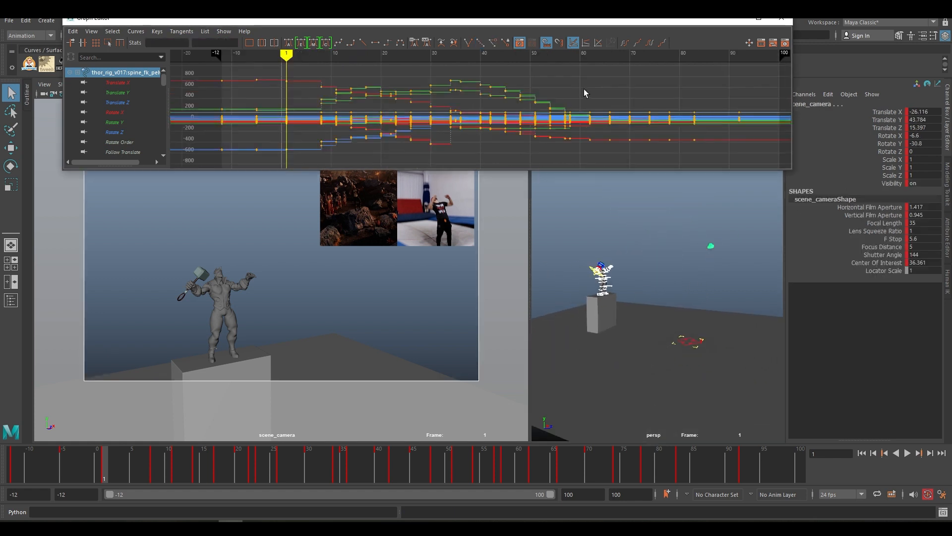
Select all character and camera keys in the Graph Editor and shift them 13 frames later to start at frame 1.
{"action": "scroll", "coordinate": [584, 88], "scroll_direction": "down", "scroll_amount": 2}
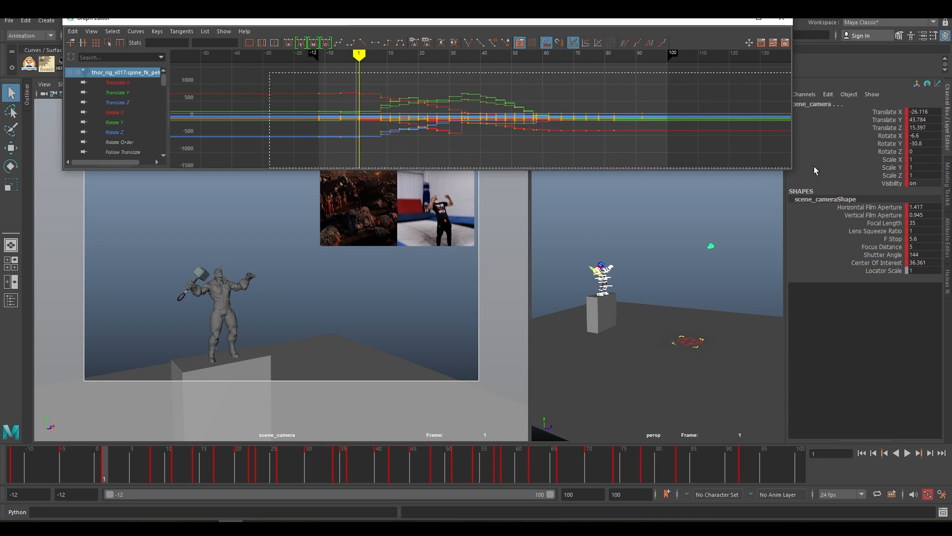
{"action": "left_click_drag", "start_coordinate": [814, 166], "coordinate": [813, 166]}
{"action": "left_click", "coordinate": [14, 461]}
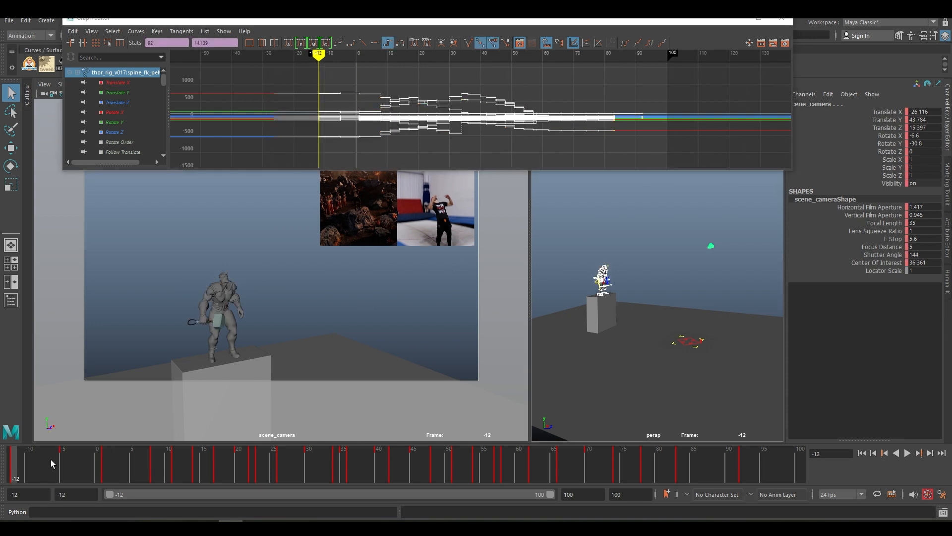
{"action": "left_click_drag", "start_coordinate": [66, 463], "coordinate": [104, 463]}
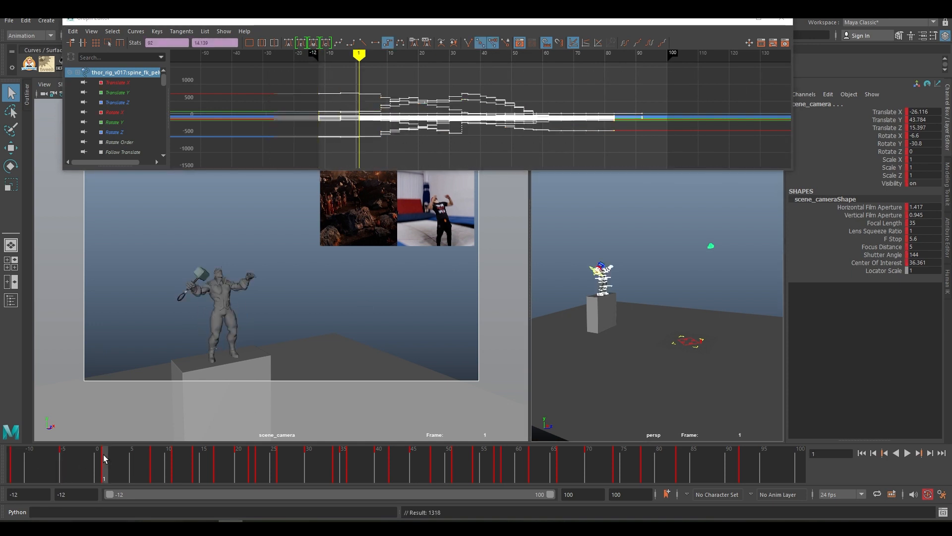
{"action": "left_click", "coordinate": [261, 82]}
{"action": "left_click_drag", "start_coordinate": [260, 77], "coordinate": [828, 174]}
{"action": "key", "text": "f"}
{"action": "middle_click_drag", "start_coordinate": [271, 113], "coordinate": [340, 116], "text": "shift"}
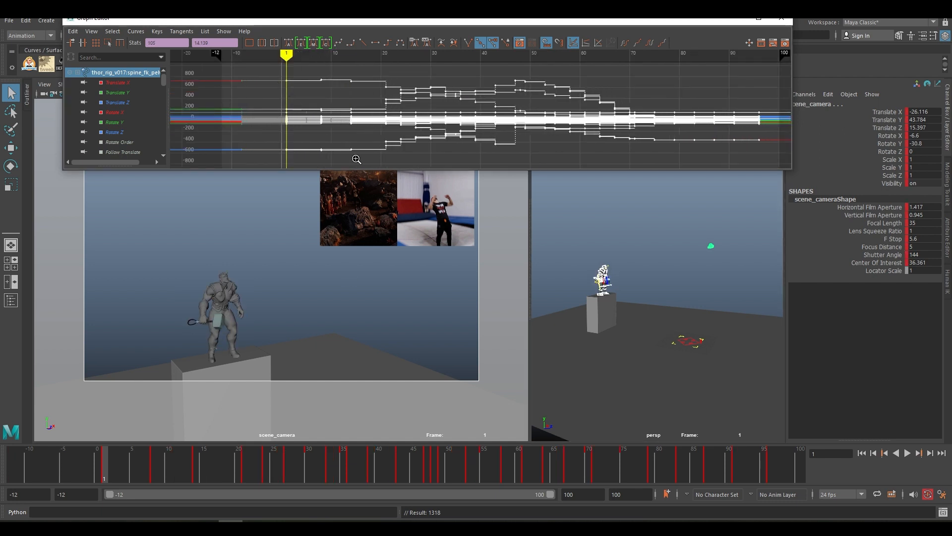
{"action": "left_click_drag", "start_coordinate": [356, 158], "coordinate": [360, 162], "text": "ctrl+alt"}
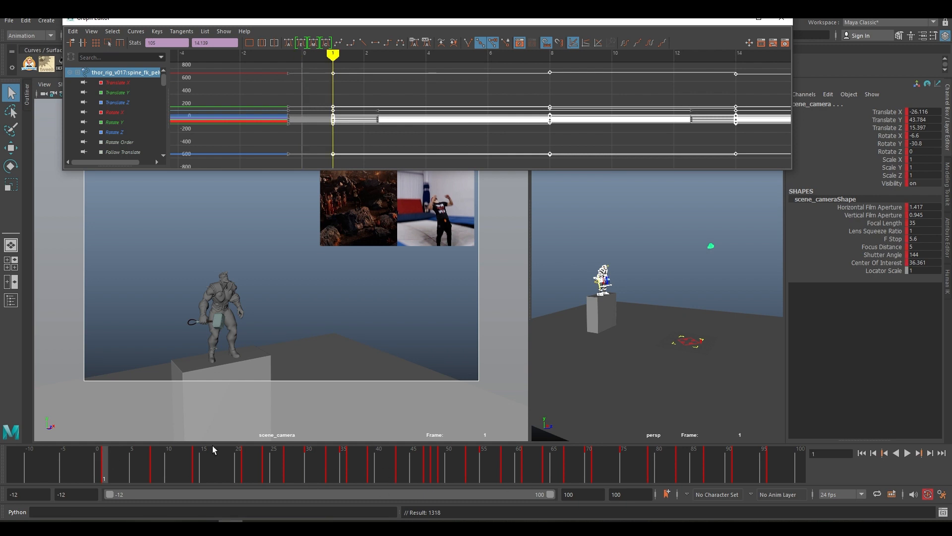
Select the reference image plane, frame its curves, and step through the footage around frame 14.
{"action": "left_click", "coordinate": [37, 495]}
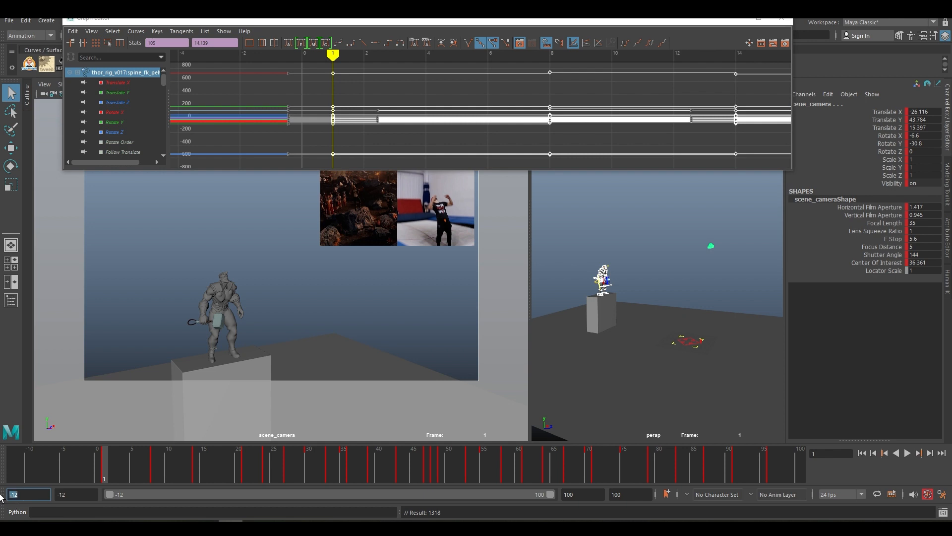
{"action": "left_click", "coordinate": [412, 231]}
{"action": "key", "text": "f"}
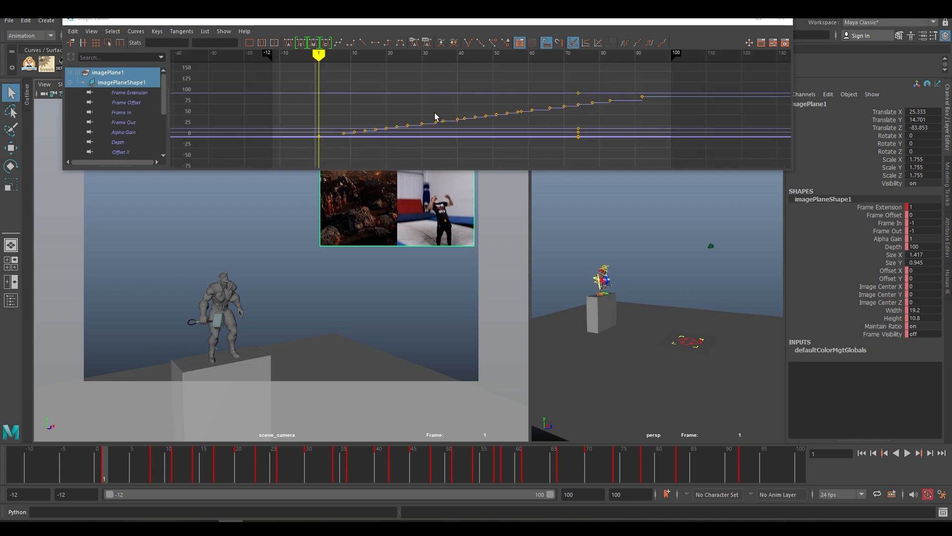
{"action": "left_click", "coordinate": [161, 464]}
{"action": "key", "text": "alt+period"}
{"action": "key", "text": "alt+period"}
{"action": "key", "text": "alt+period"}
{"action": "key", "text": "alt+period"}
{"action": "key", "text": "alt+period"}
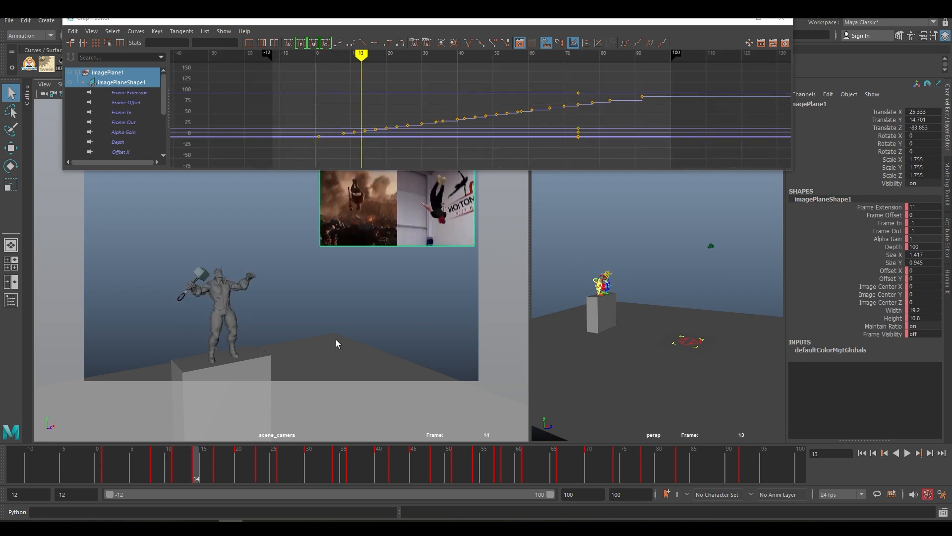
{"action": "key", "text": "alt+comma"}
{"action": "key", "text": "alt+period"}
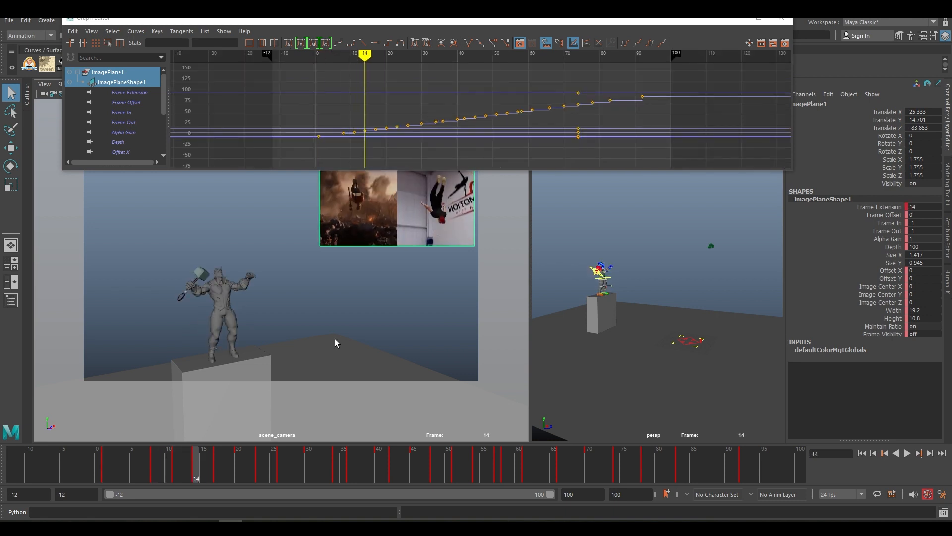
{"action": "key", "text": "alt+comma"}
{"action": "key", "text": "alt+period"}
Shift all of the image plane's keys 13 frames later to start at frame 14, and step through the frames to check the sync.
{"action": "left_click_drag", "start_coordinate": [258, 66], "coordinate": [791, 159]}
{"action": "middle_click_drag", "start_coordinate": [420, 151], "coordinate": [465, 148], "text": "shift"}
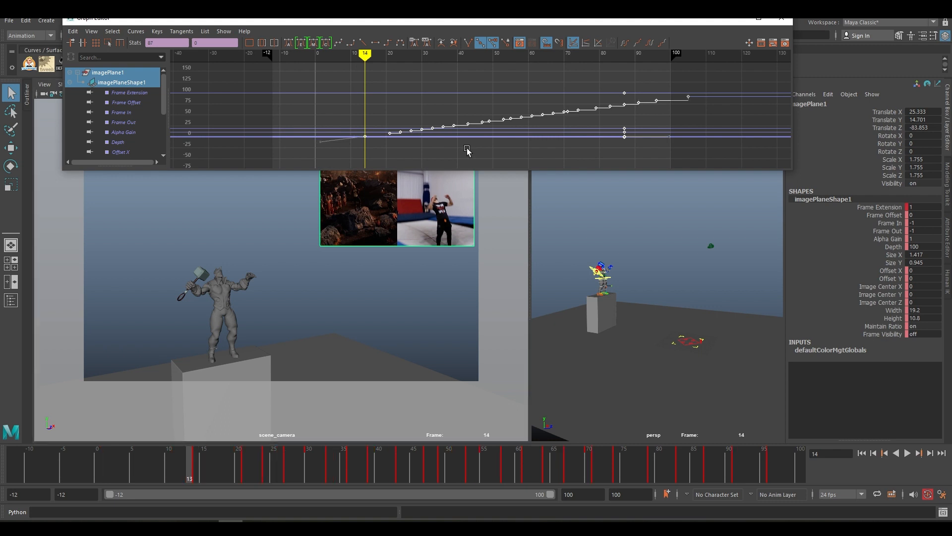
{"action": "key", "text": "alt+period"}
{"action": "key", "text": "alt+period"}
{"action": "key", "text": "alt+period"}
{"action": "key", "text": "alt+period"}
{"action": "key", "text": "alt+period"}
{"action": "key", "text": "alt+period"}
{"action": "key", "text": "alt+period"}
{"action": "key", "text": "comma"}
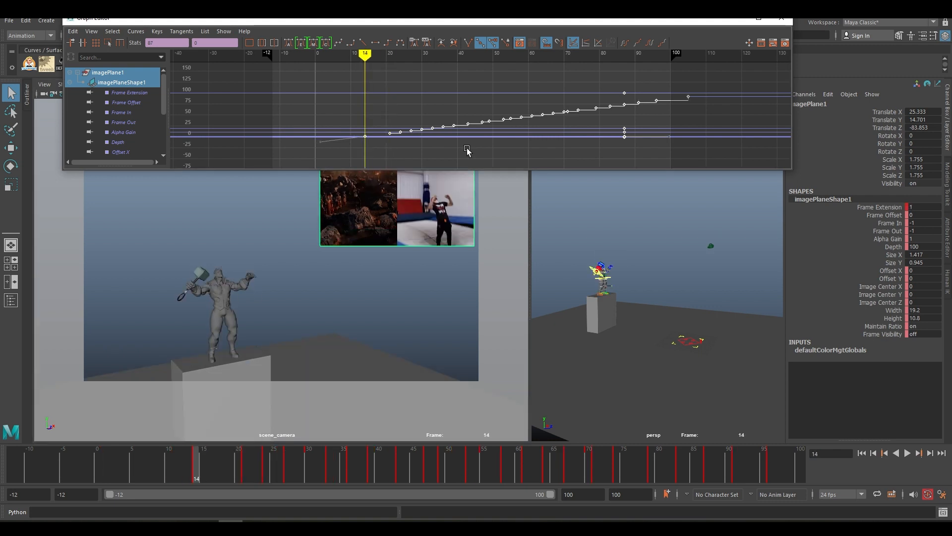
Step and play through the flip from frame 14 onwards to examine the character's poses against the reference footage.
{"action": "key", "text": "alt+comma"}
{"action": "key", "text": "alt+comma"}
{"action": "key", "text": "alt+period"}
{"action": "key", "text": "alt+period"}
{"action": "key", "text": "alt+period"}
{"action": "key", "text": "alt+period"}
{"action": "key", "text": "alt+period"}
{"action": "key", "text": "alt+period"}
{"action": "key", "text": "alt+period"}
{"action": "key", "text": "alt+period"}
{"action": "key", "text": "alt+period"}
{"action": "key", "text": "alt+period"}
{"action": "key", "text": "alt+period"}
{"action": "key", "text": "alt+period"}
{"action": "key", "text": "alt+period"}
{"action": "key", "text": "alt+period"}
{"action": "key", "text": "alt+period"}
{"action": "key", "text": "alt+period"}
{"action": "key", "text": "alt+period"}
{"action": "key", "text": "alt+period"}
{"action": "key", "text": "alt+period"}
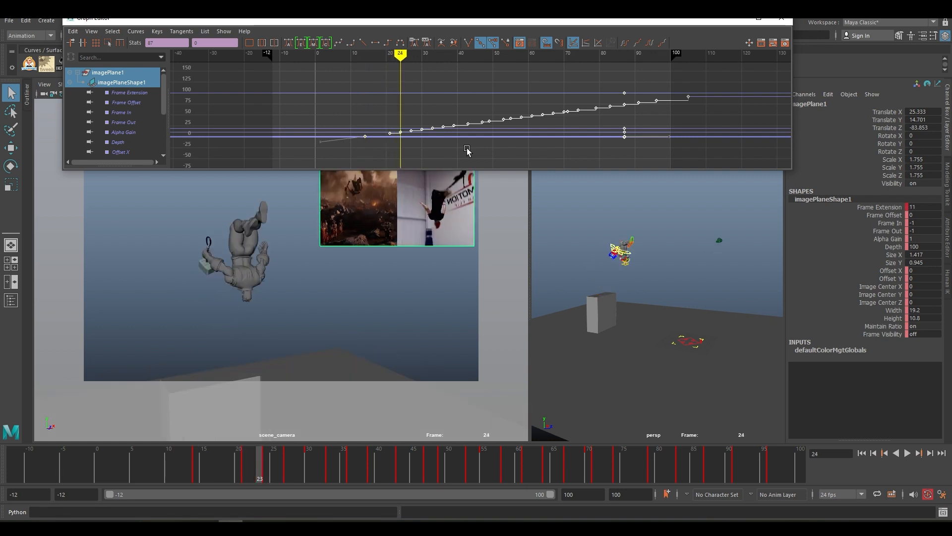
{"action": "key", "text": "alt+comma"}
{"action": "key", "text": "alt+comma"}
{"action": "key", "text": "alt+period"}
{"action": "key", "text": "alt+period"}
{"action": "key", "text": "alt+period"}
{"action": "key", "text": "alt+period"}
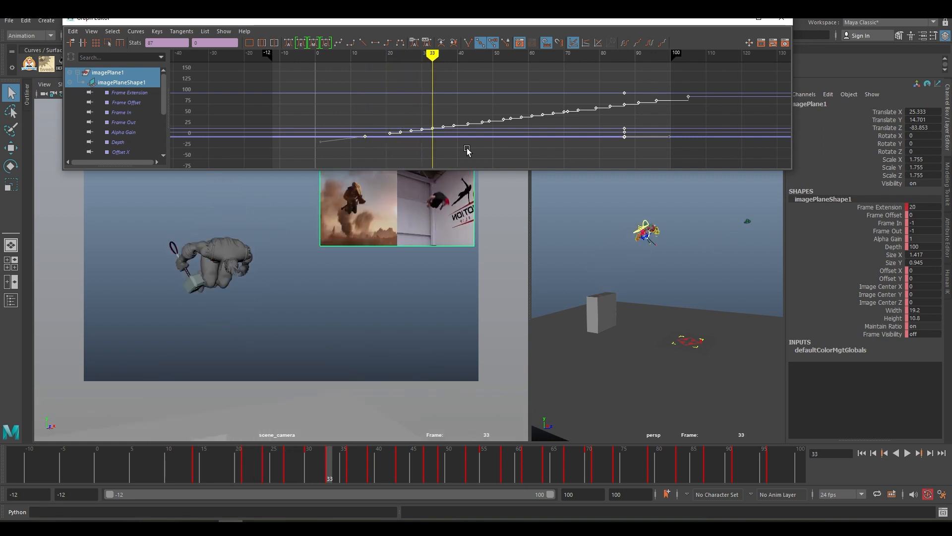
{"action": "key", "text": "alt+v"}
{"action": "key", "text": "alt+v"}
{"action": "key", "text": "alt+period"}
{"action": "key", "text": "alt+period"}
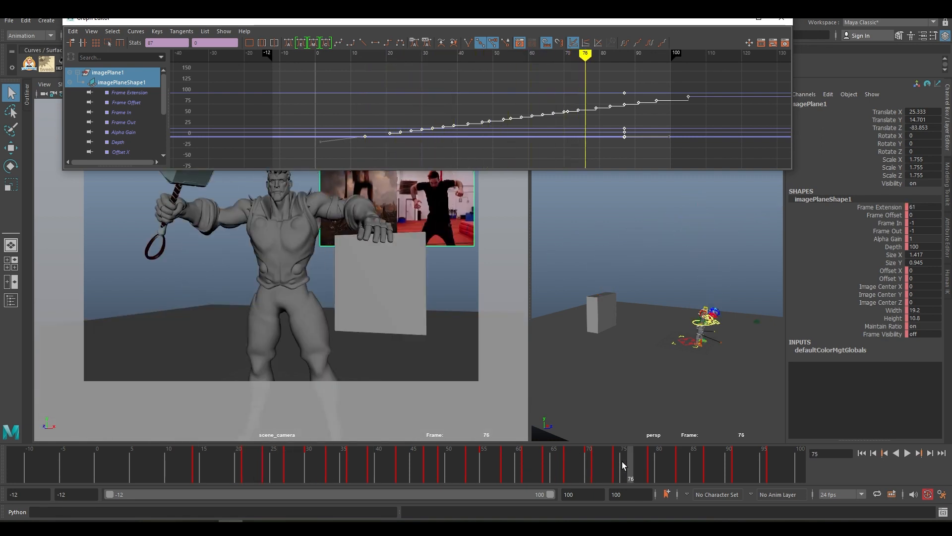
{"action": "key", "text": "alt+comma"}
{"action": "key", "text": "alt+comma"}
{"action": "key", "text": "alt+period"}
{"action": "key", "text": "alt+period"}
{"action": "key", "text": "alt+v"}
{"action": "key", "text": "alt+v"}
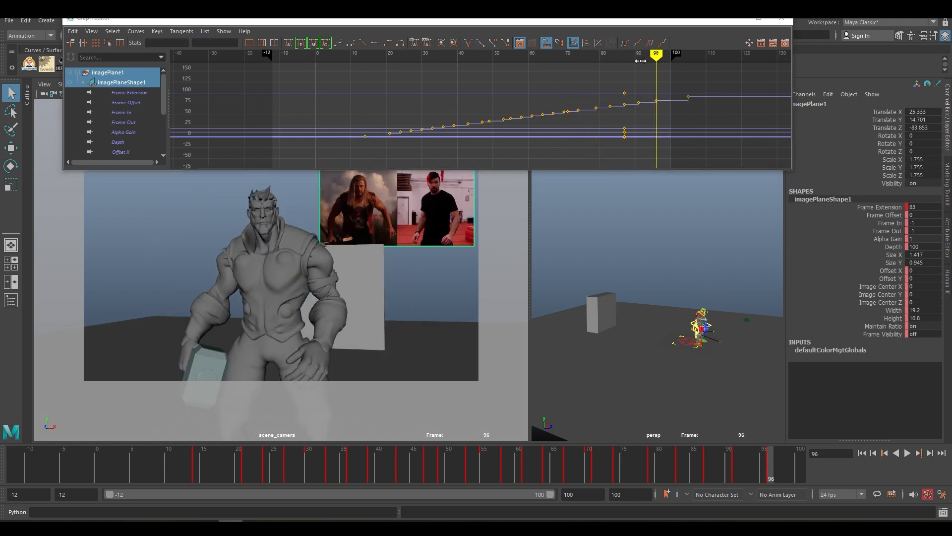
Scrub to the reference's last key at frame 105 and set the animation end time to 105.
{"action": "left_click_drag", "start_coordinate": [656, 55], "coordinate": [681, 55]}
{"action": "left_click_drag", "start_coordinate": [685, 54], "coordinate": [689, 56]}
{"action": "left_click", "coordinate": [636, 496]}
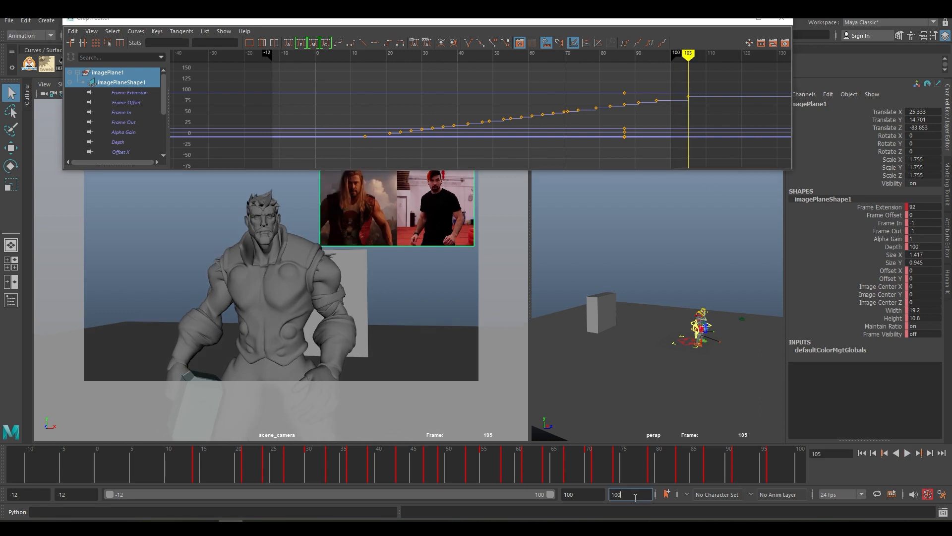
{"action": "type", "text": "5"}
{"action": "key", "text": "Return"}
{"action": "left_click_drag", "start_coordinate": [530, 495], "coordinate": [608, 488]}
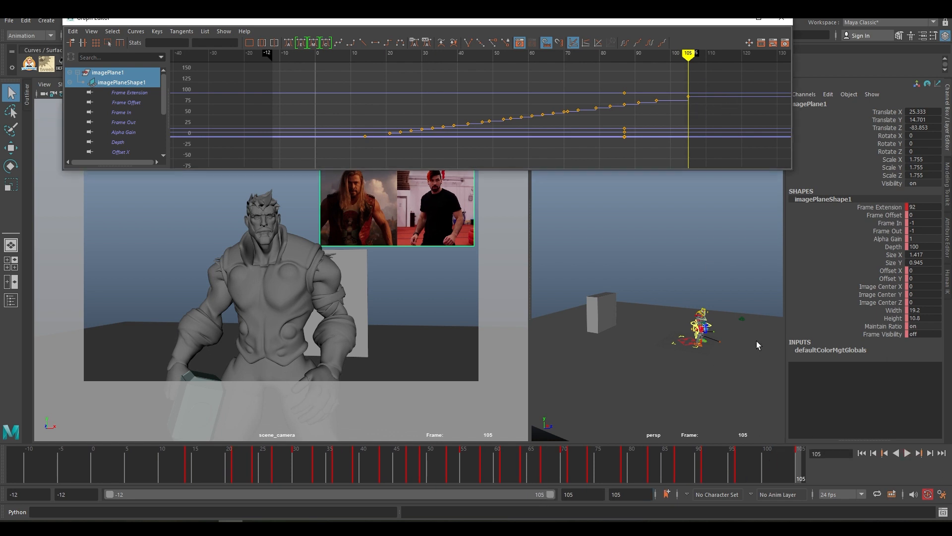
Set the animation range to start at frame 1 and end at frame 110, with the playback range covering all of it.
{"action": "double_click", "coordinate": [639, 498]}
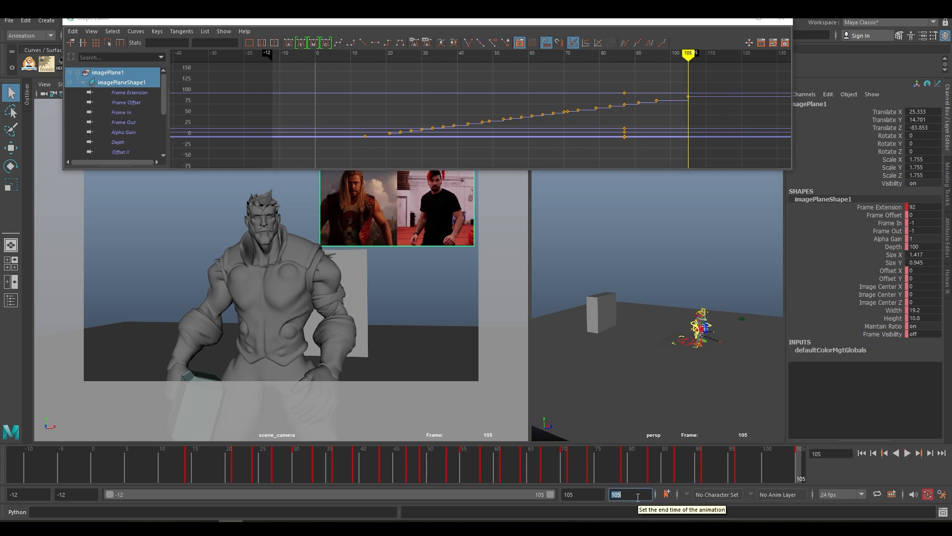
{"action": "type", "text": "110"}
{"action": "key", "text": "Return"}
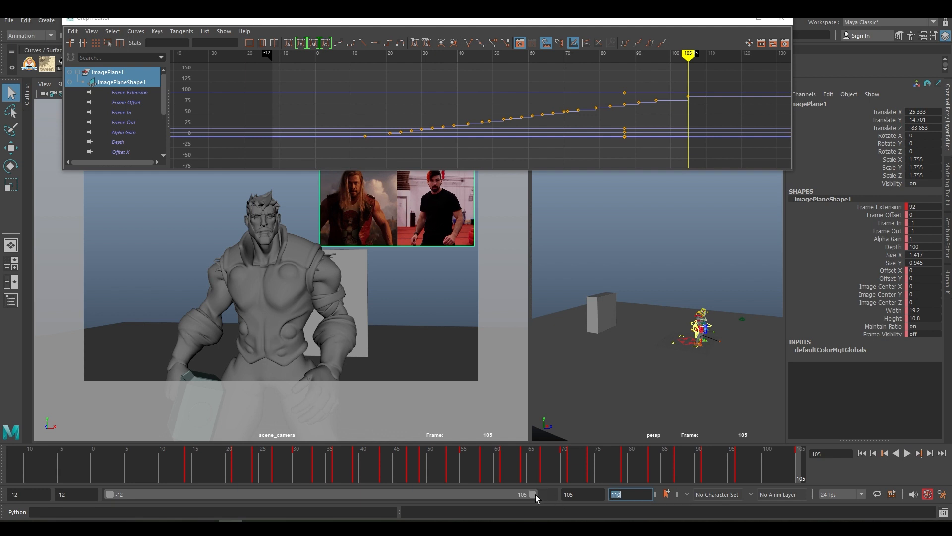
{"action": "left_click_drag", "start_coordinate": [536, 495], "coordinate": [700, 484]}
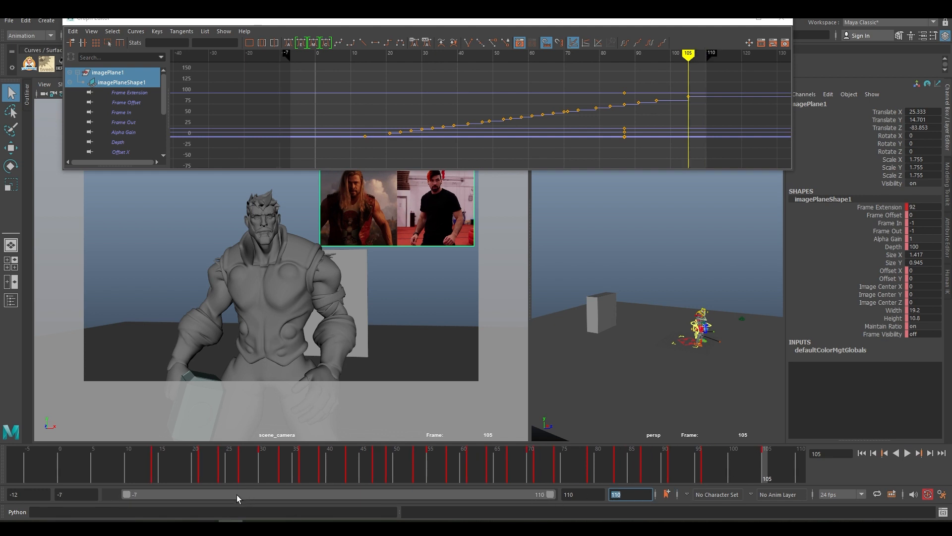
{"action": "left_click_drag", "start_coordinate": [49, 498], "coordinate": [2, 495]}
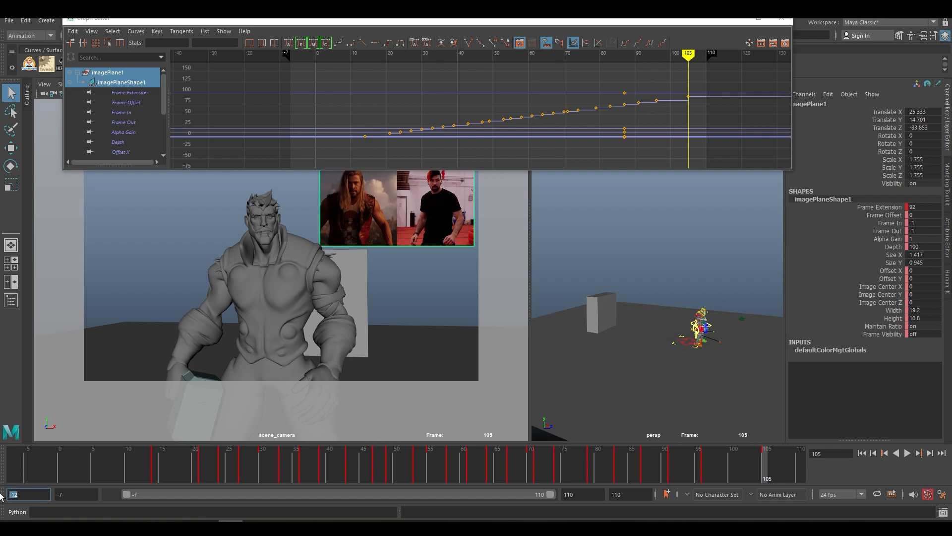
{"action": "type", "text": "1"}
{"action": "key", "text": "Return"}
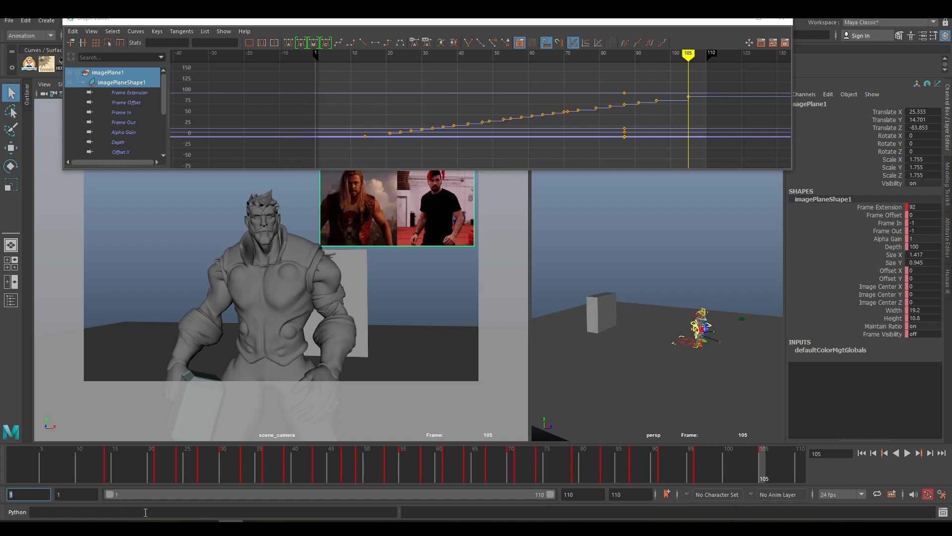
Scrub the full range, close the Graph Editor, clear the selection, and play the animation from frame 1.
{"action": "left_click_drag", "start_coordinate": [51, 470], "coordinate": [798, 449]}
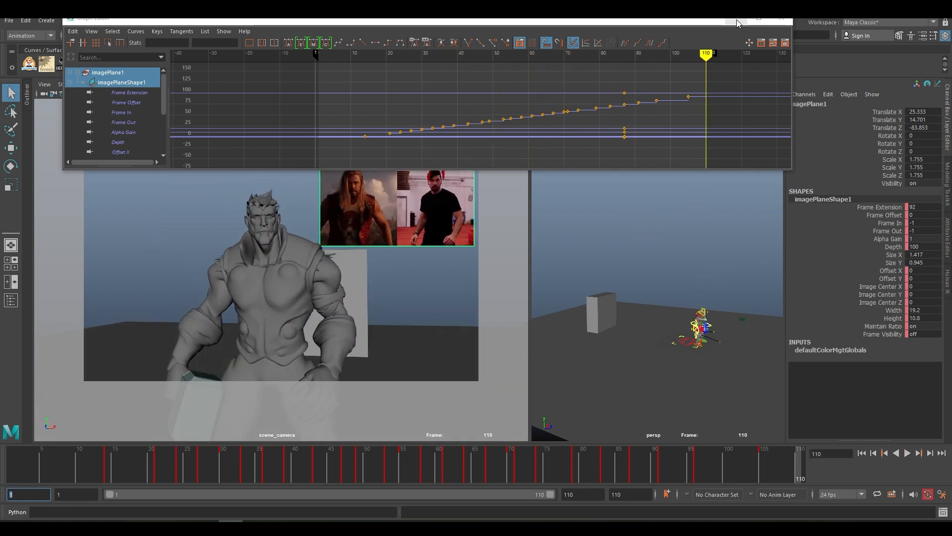
{"action": "left_click", "coordinate": [782, 19]}
{"action": "left_click", "coordinate": [555, 195]}
{"action": "left_click_drag", "start_coordinate": [25, 459], "coordinate": [2, 460]}
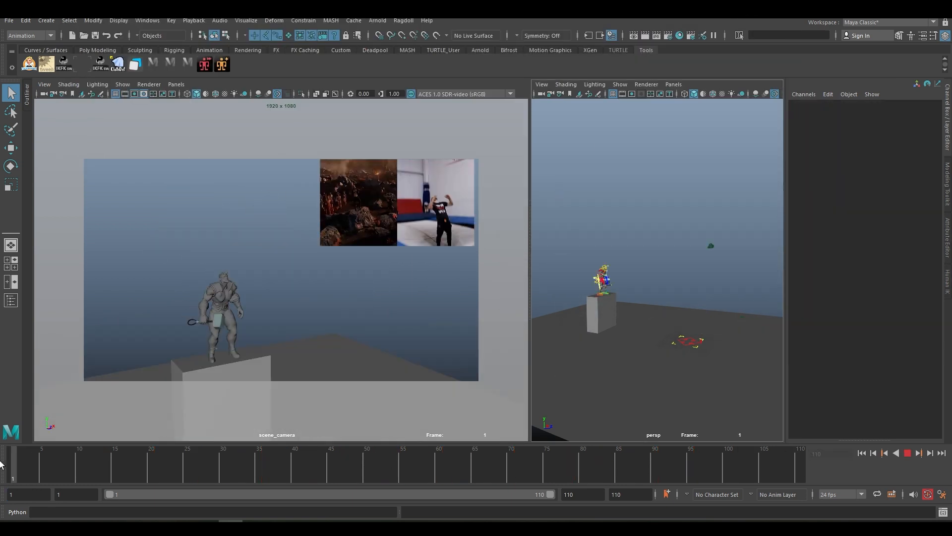
{"action": "left_click", "coordinate": [455, 347]}
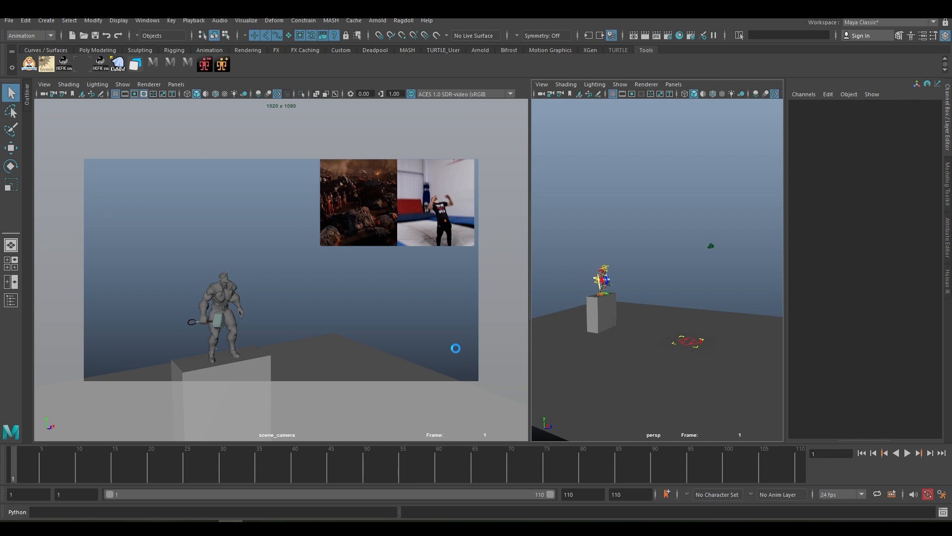
{"action": "left_click", "coordinate": [906, 453]}
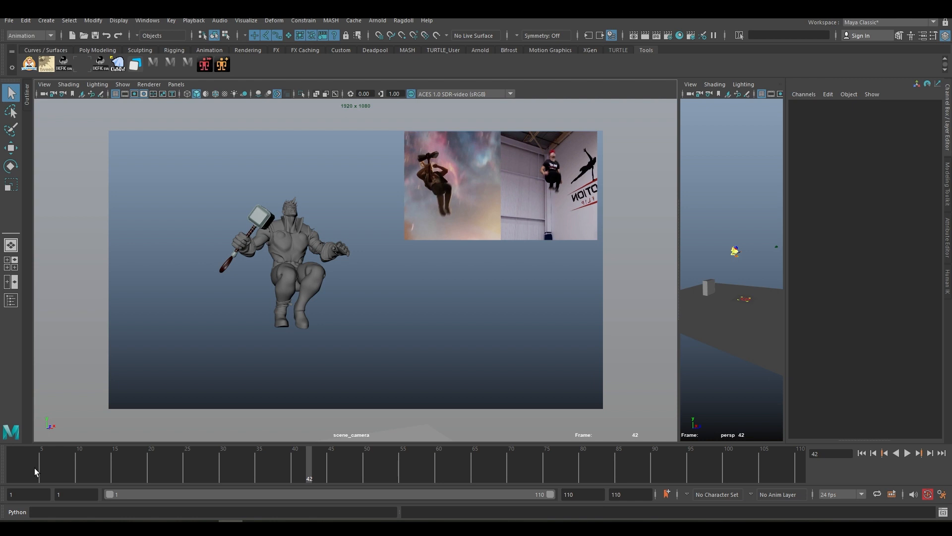
{"action": "left_click_drag", "start_coordinate": [34, 468], "coordinate": [1, 473]}
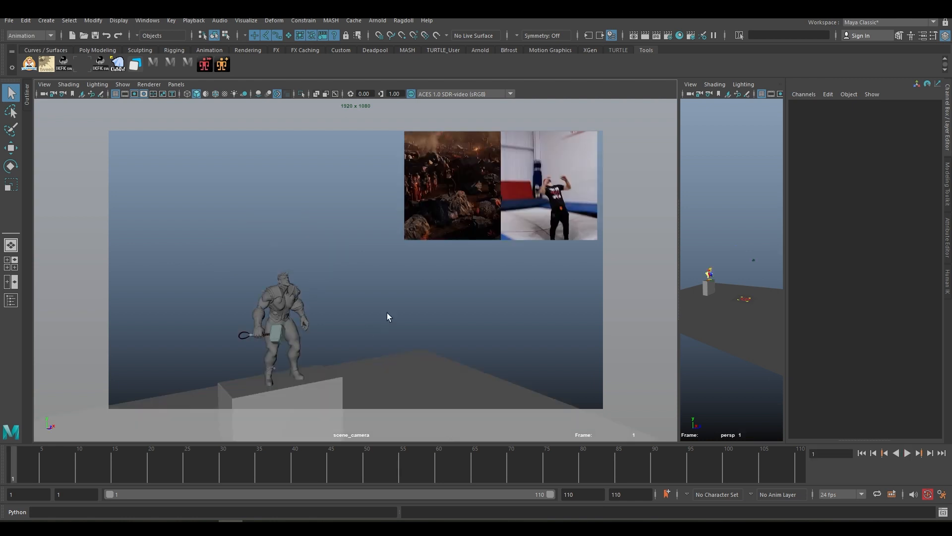
Display textures in the scene camera view, scrub through the shot, and playblast it as blocking_002.mov.
{"action": "key", "text": "6"}
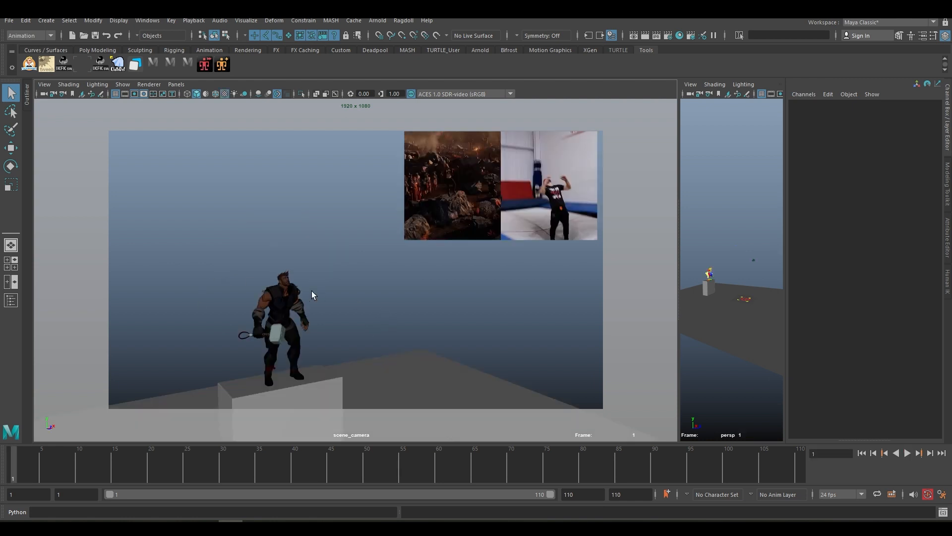
{"action": "left_click_drag", "start_coordinate": [51, 455], "coordinate": [713, 448]}
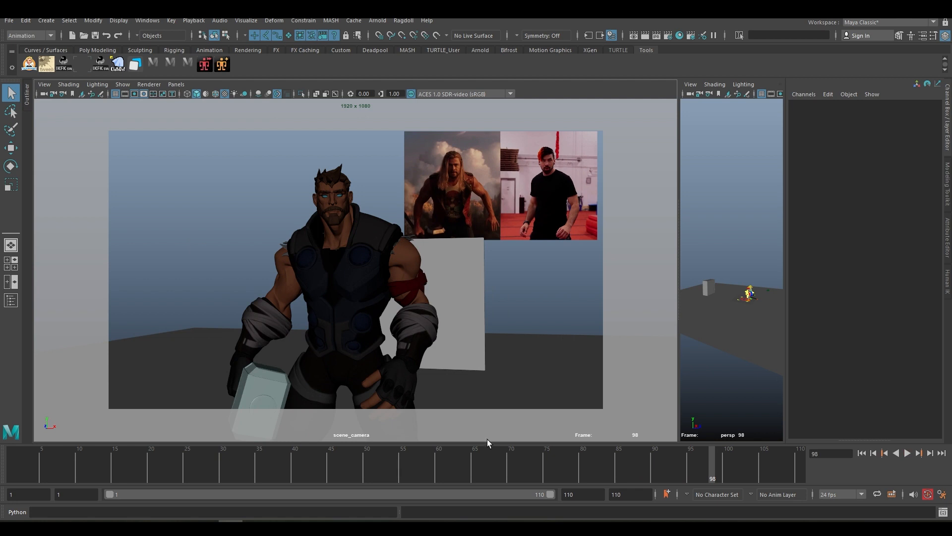
{"action": "right_click", "coordinate": [464, 451]}
{"action": "left_click", "coordinate": [570, 445]}
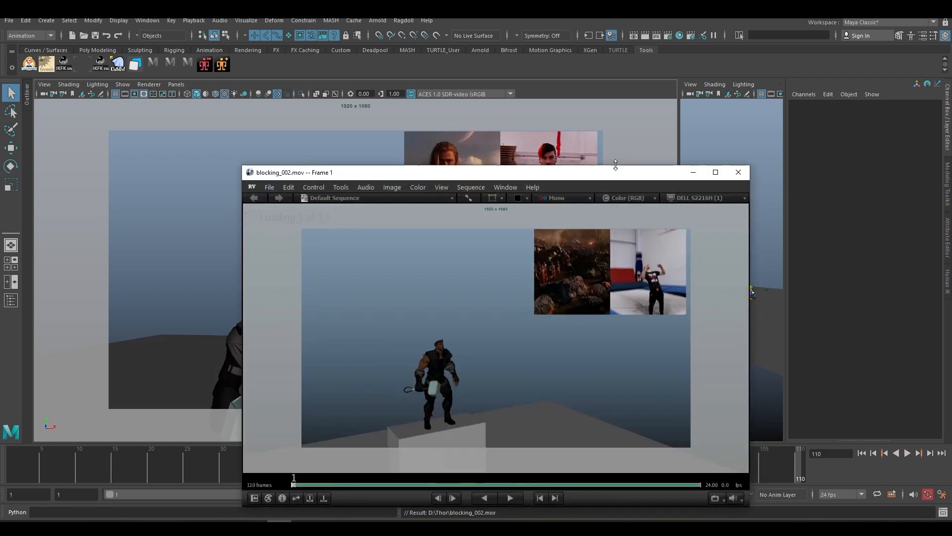
Move and enlarge the RV player window and play the blocking_002.mov playblast to review the blocking.
{"action": "left_click_drag", "start_coordinate": [615, 170], "coordinate": [489, 90]}
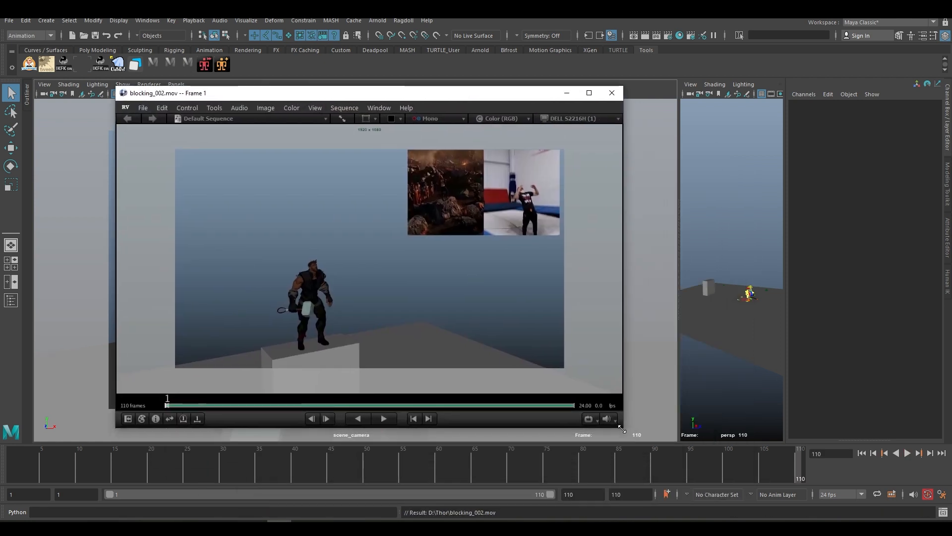
{"action": "left_click_drag", "start_coordinate": [622, 429], "coordinate": [744, 453]}
{"action": "key", "text": "space"}
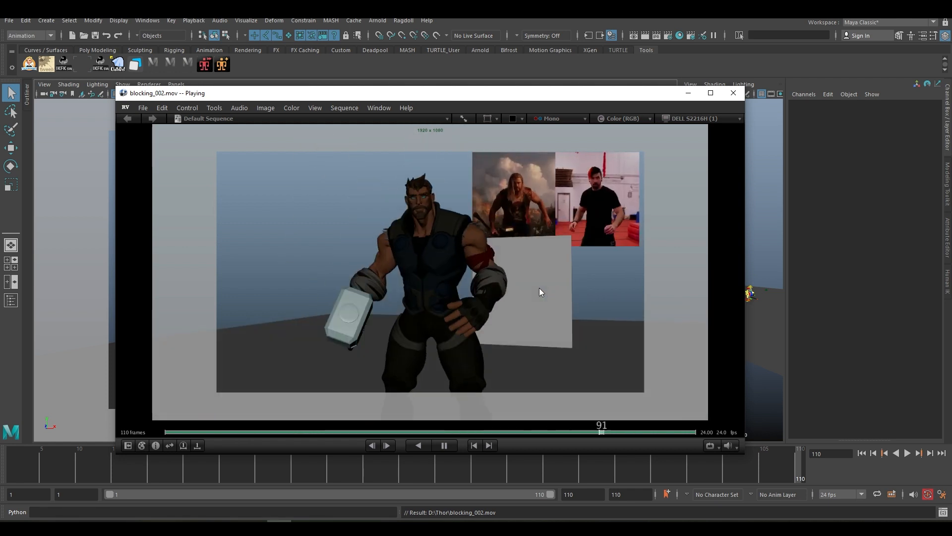
{"action": "key", "text": "space"}
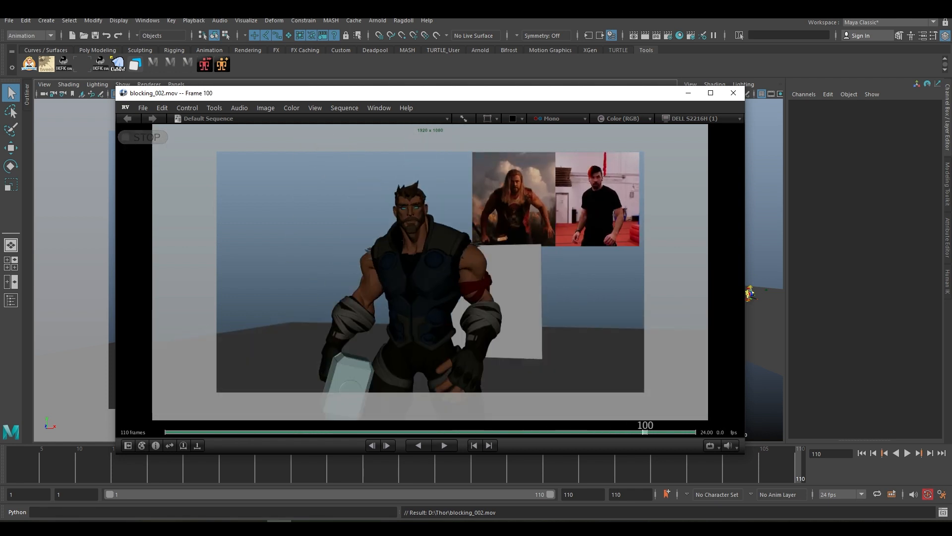